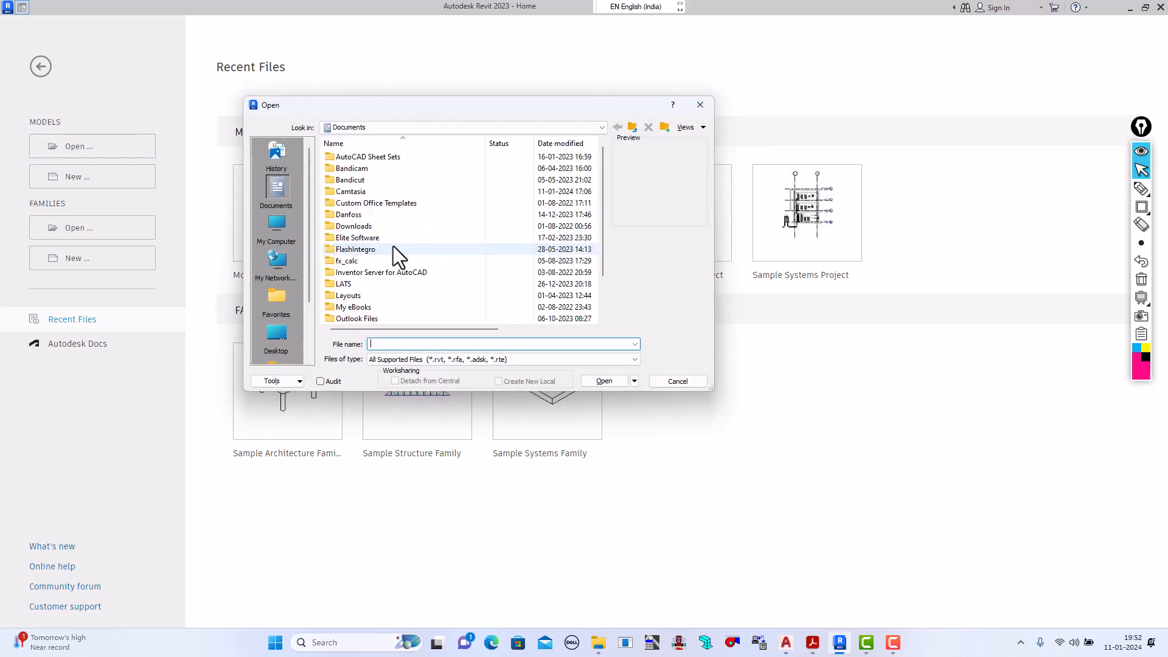
Step: Open Model.rvt from the Revit File folder inside YOUTUBE > IFC & Arch - ST on the Desktop
{"action": "left_click", "coordinate": [280, 329]}
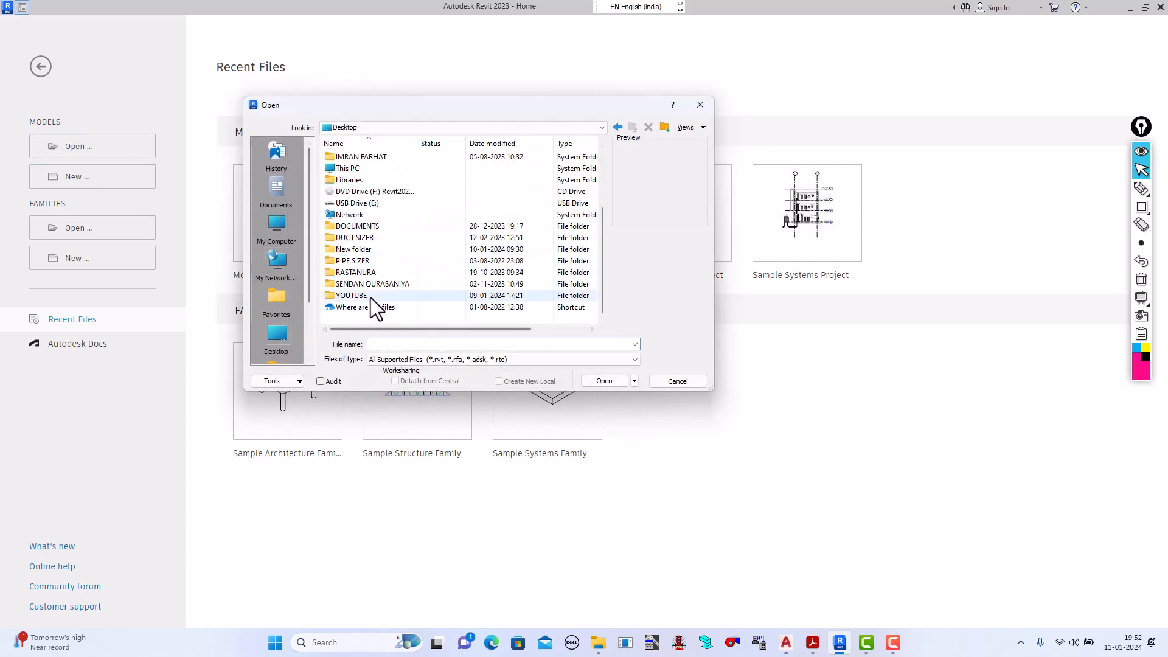
{"action": "double_click", "coordinate": [371, 296]}
{"action": "double_click", "coordinate": [367, 159]}
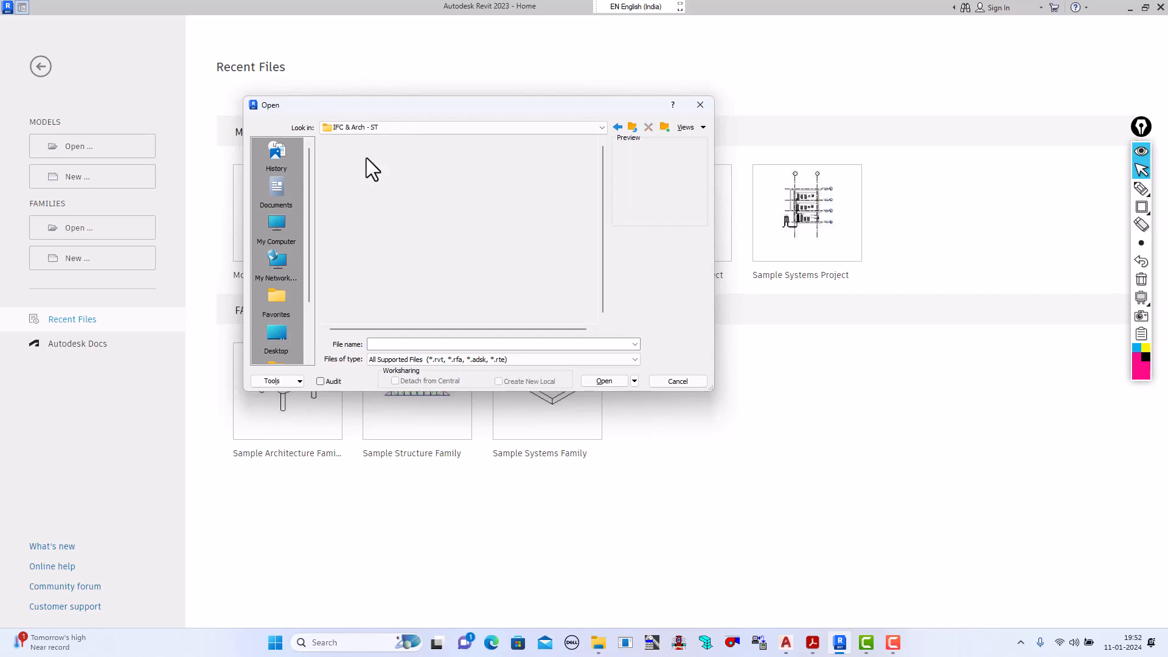
{"action": "double_click", "coordinate": [355, 169]}
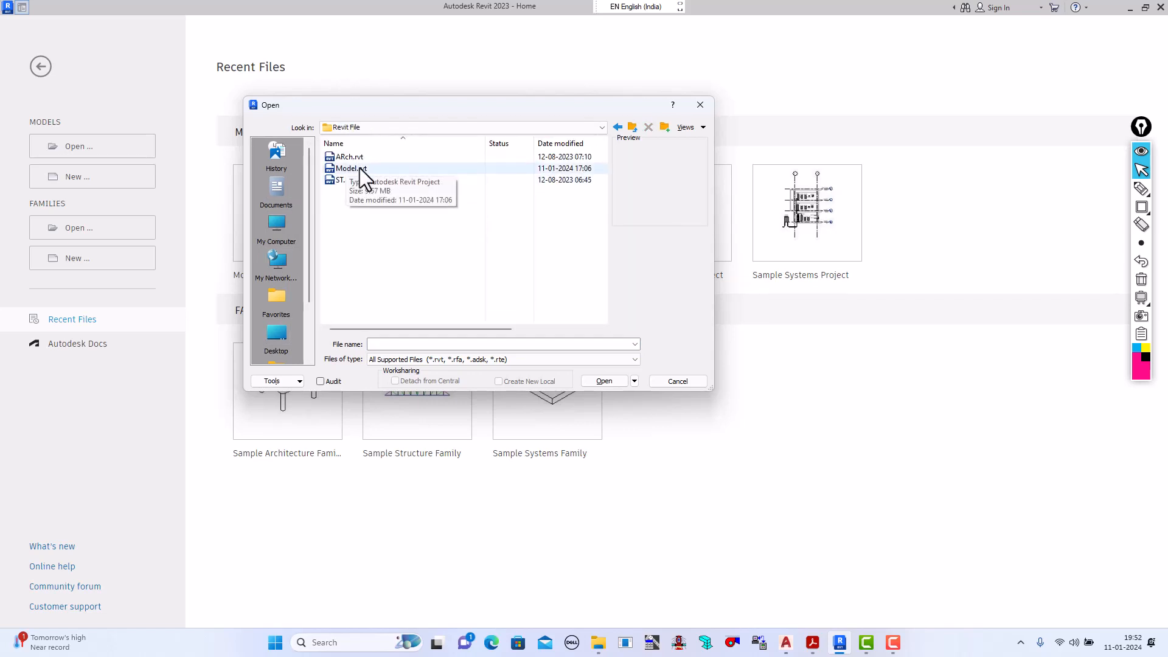
{"action": "left_click", "coordinate": [360, 168]}
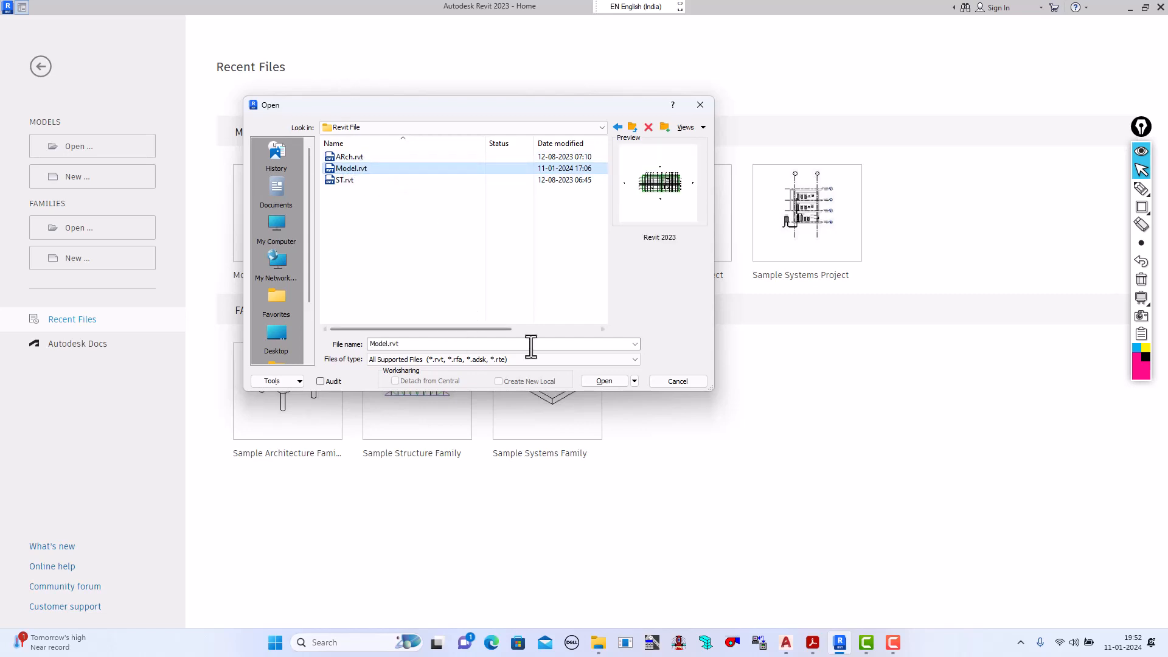
{"action": "left_click", "coordinate": [613, 382]}
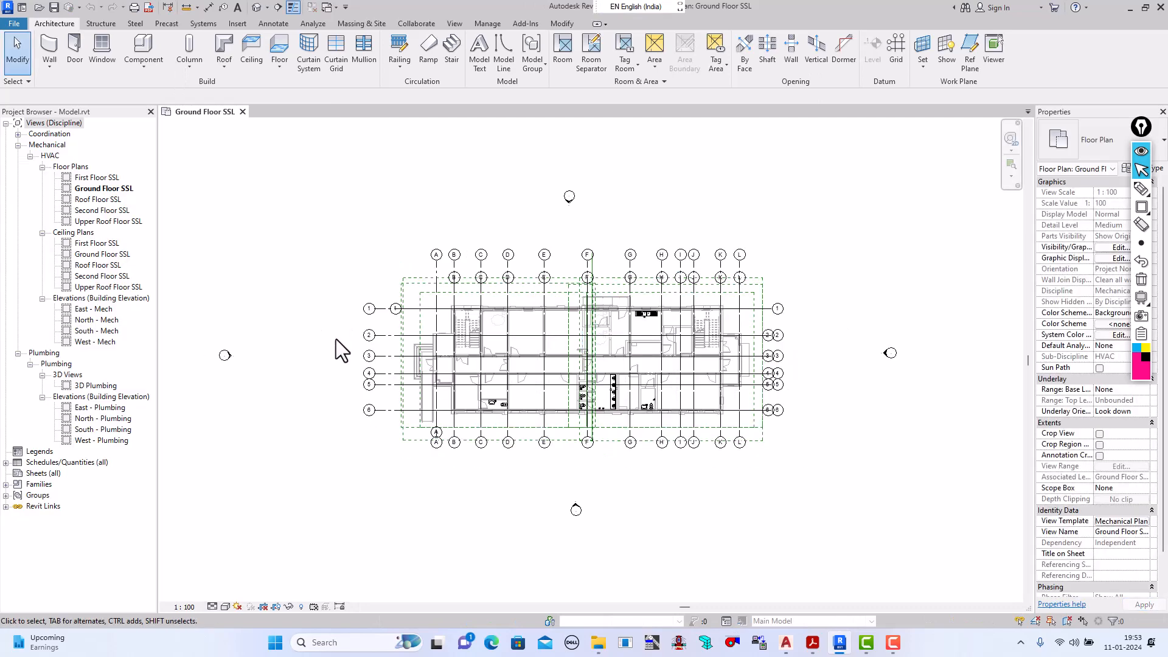
{"action": "scroll", "coordinate": [336, 338], "scroll_direction": "down", "scroll_amount": 1}
{"action": "scroll", "coordinate": [455, 443], "scroll_direction": "up", "scroll_amount": 2}
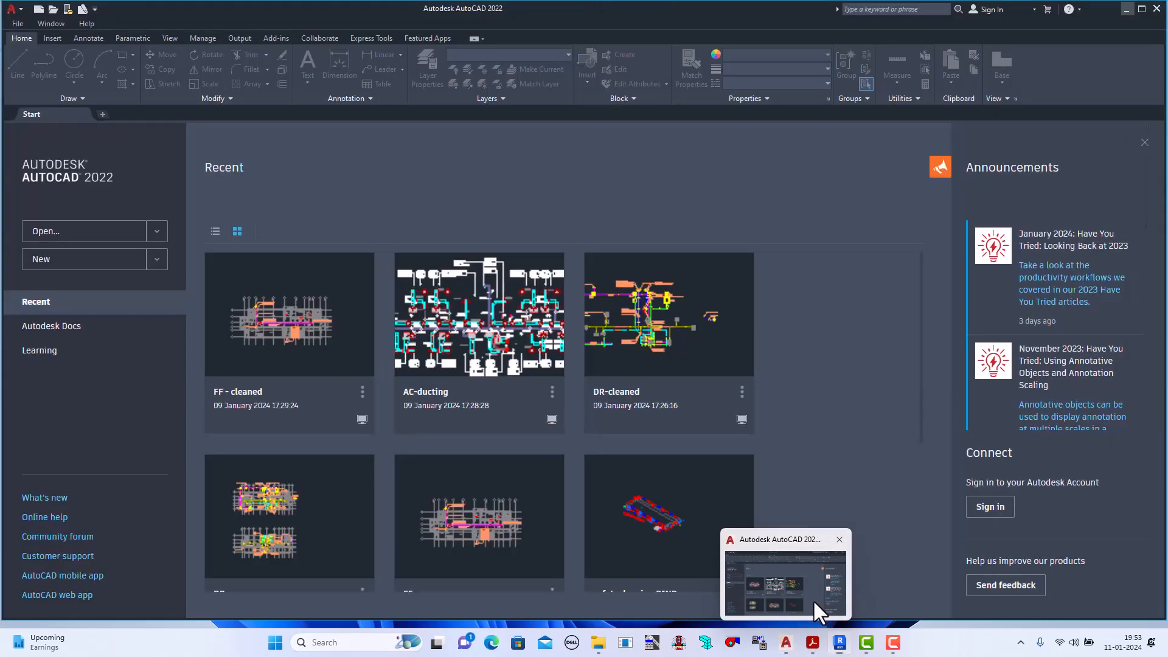
Step: Switch to AutoCAD, maximize its window and browse to the Desktop's YOUTUBE folder for opening a drawing
{"action": "left_click", "coordinate": [813, 600]}
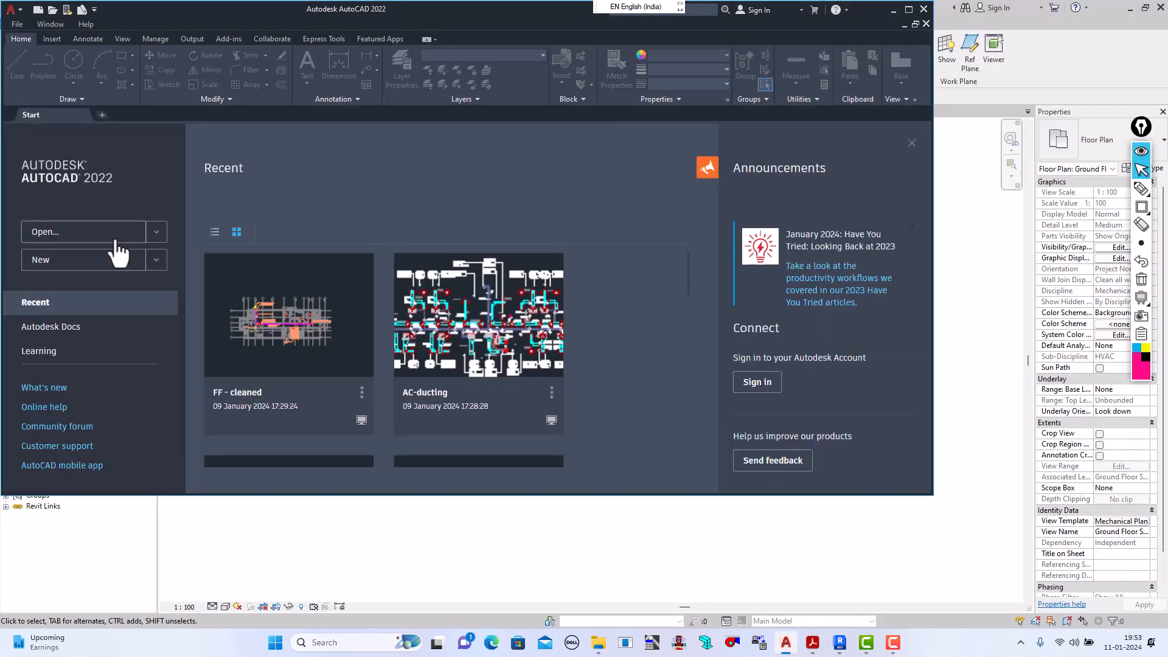
{"action": "left_click", "coordinate": [908, 10]}
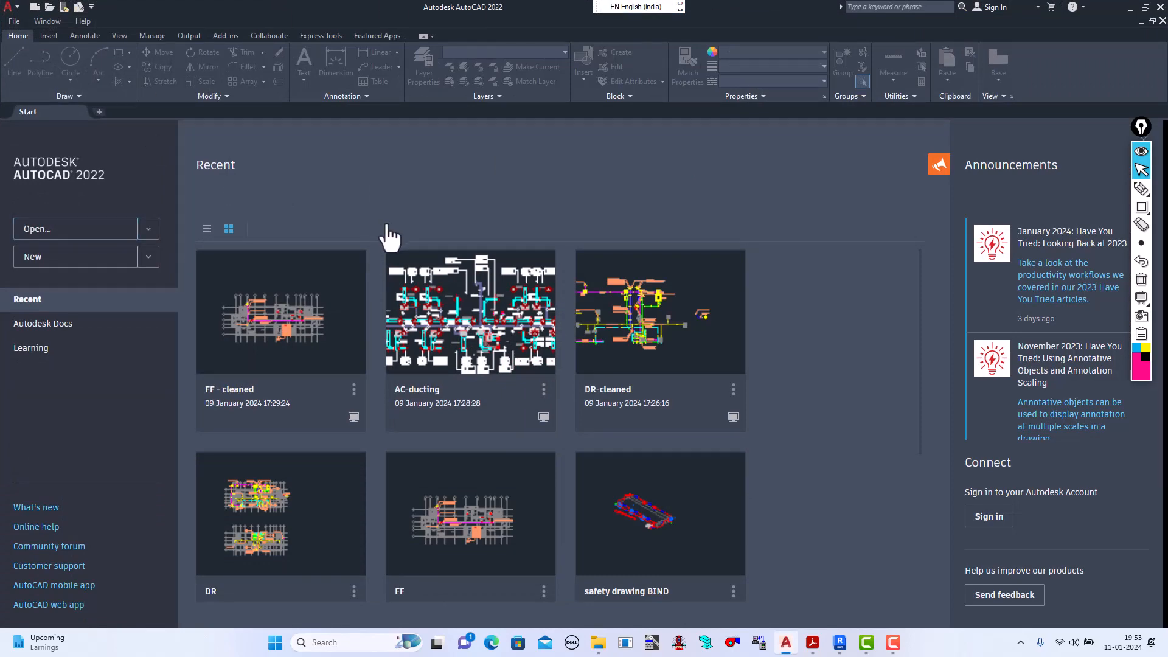
{"action": "key", "text": "ctrl+o"}
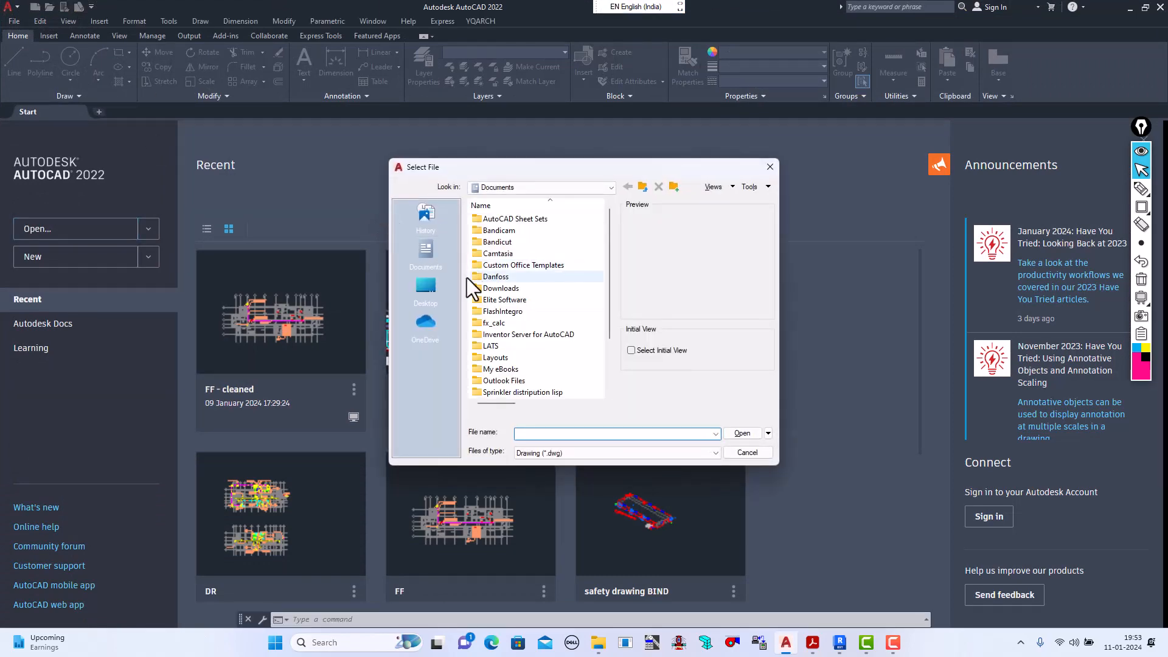
{"action": "left_click", "coordinate": [425, 286]}
{"action": "scroll", "coordinate": [510, 331], "scroll_direction": "down", "scroll_amount": 5}
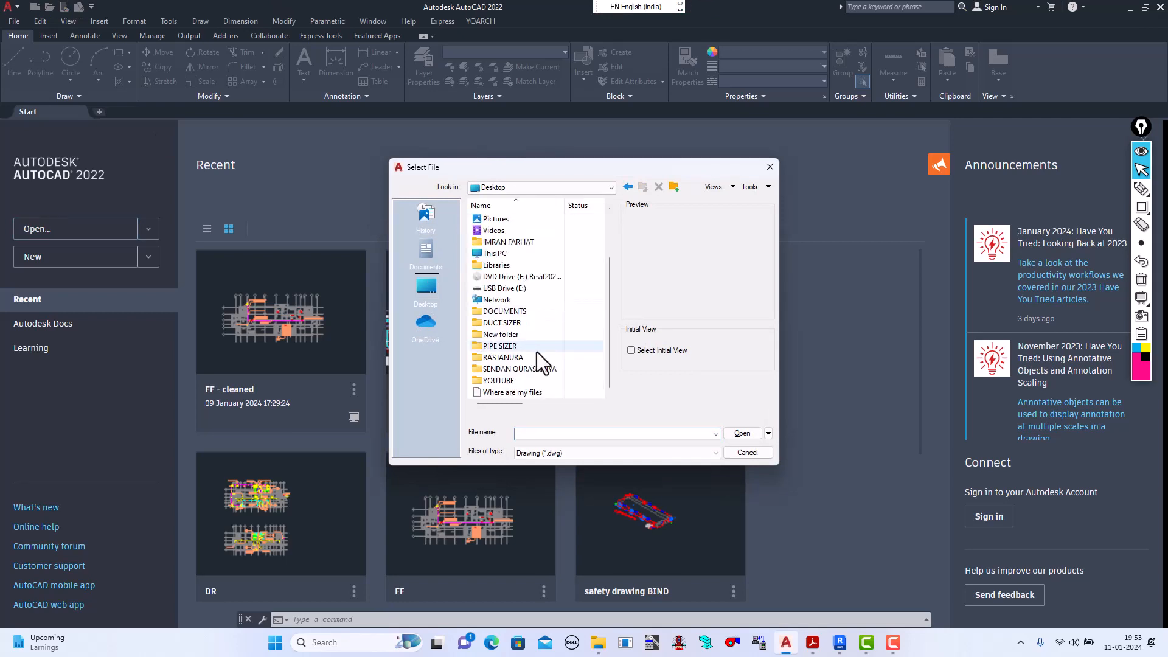
{"action": "double_click", "coordinate": [501, 378]}
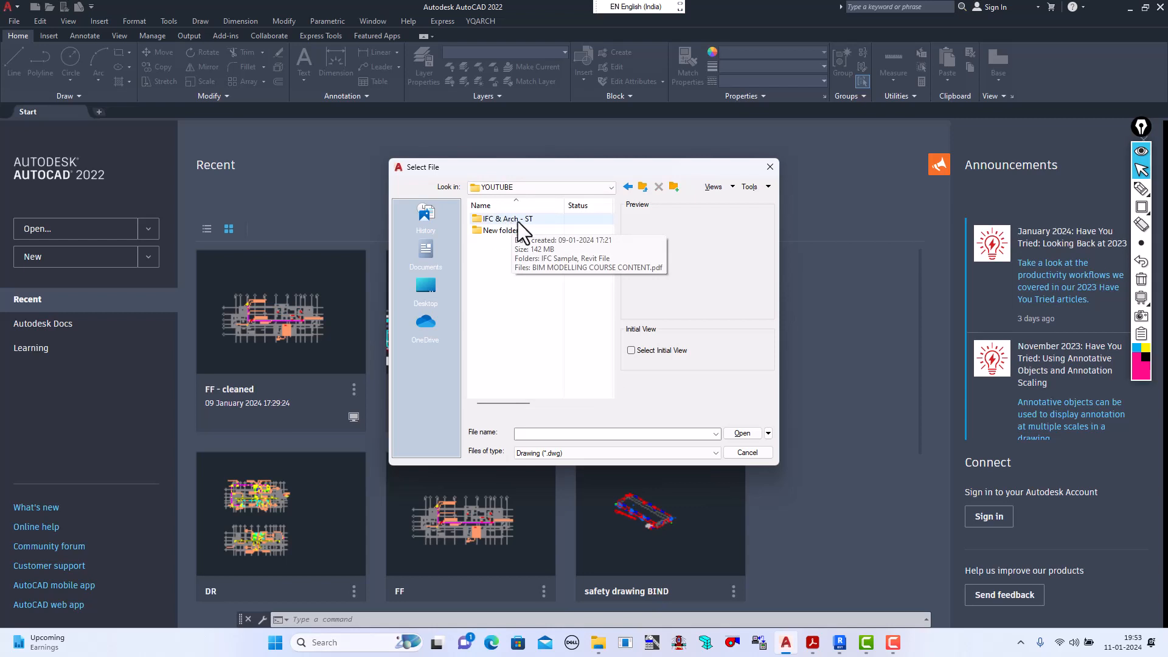
Step: Write the notes "IFC- DESIGN DRAWING", "LOD300" and "SHOP DRAWING- SITE DRAWING- LOD 400" on a blank annotation whiteboard
{"action": "left_click", "coordinate": [1141, 301]}
{"action": "left_click", "coordinate": [1141, 304]}
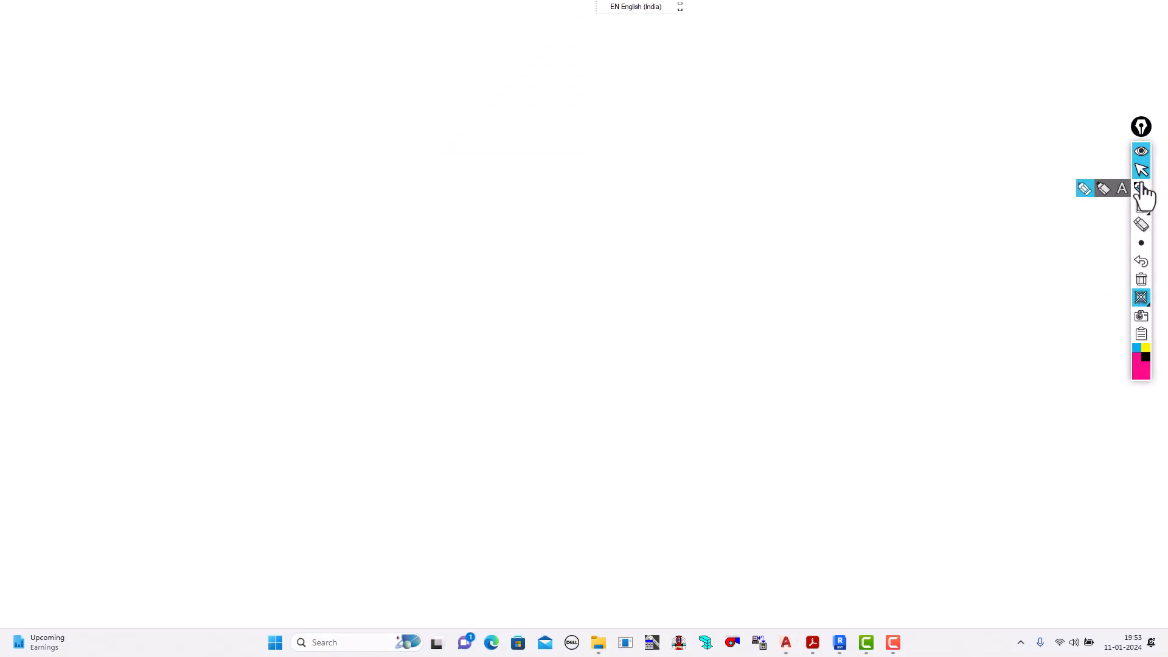
{"action": "left_click", "coordinate": [1122, 189]}
{"action": "left_click", "coordinate": [343, 225]}
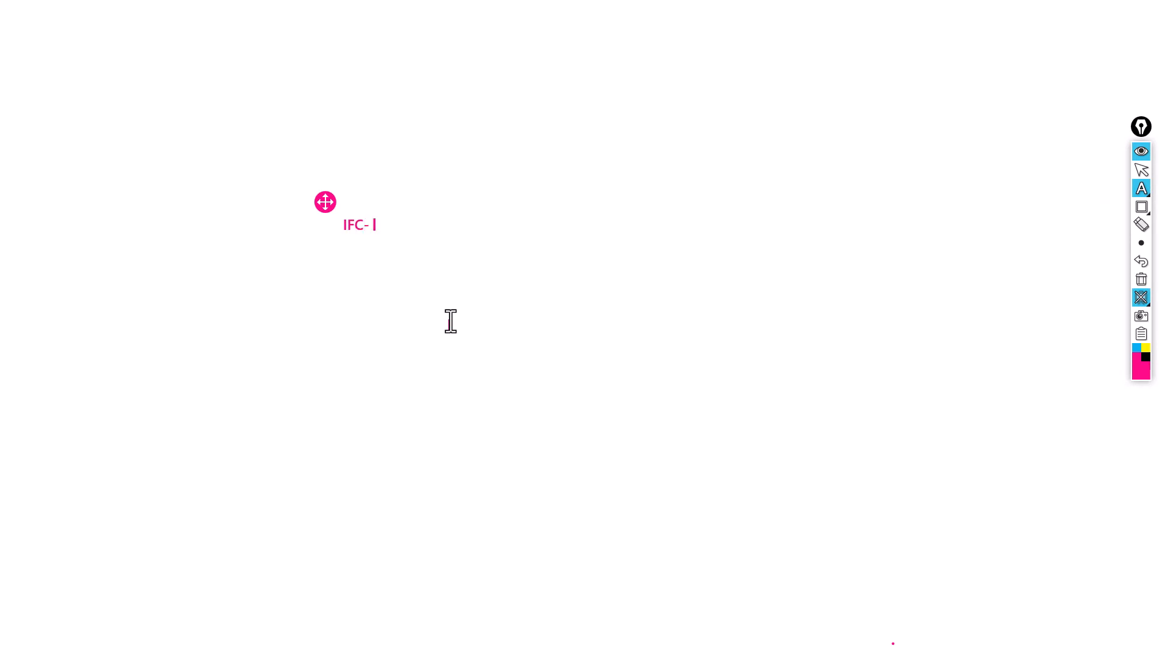
{"action": "type", "text": "IFC- DESIGN DRAWING"}
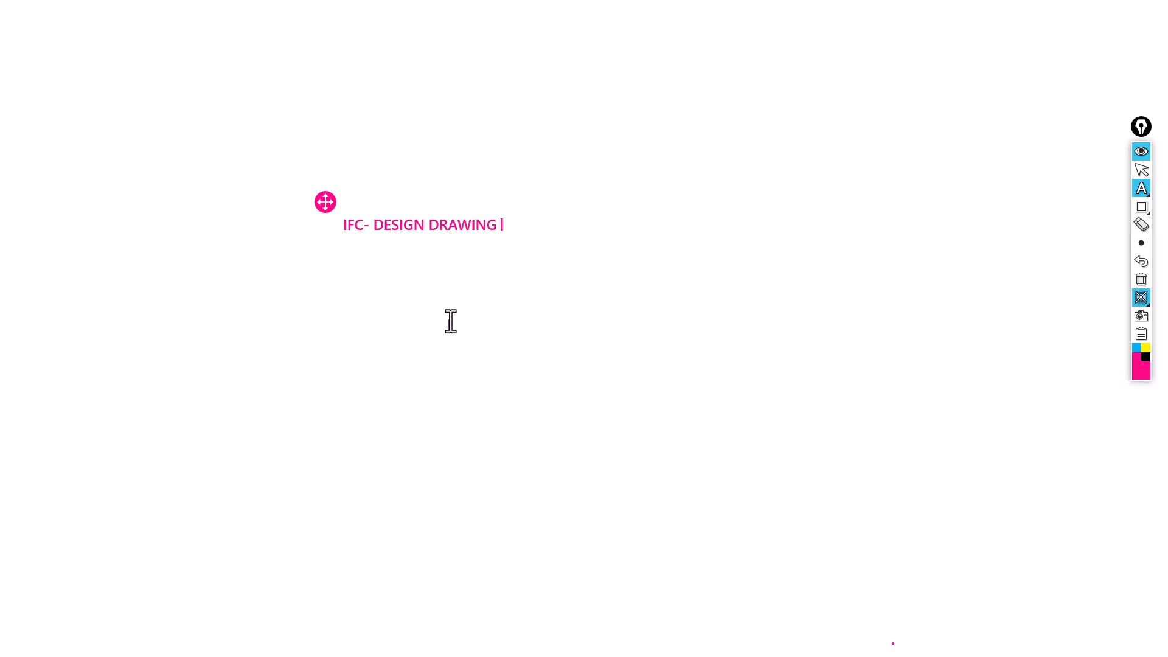
{"action": "left_click", "coordinate": [355, 263]}
{"action": "type", "text": "LOD300"}
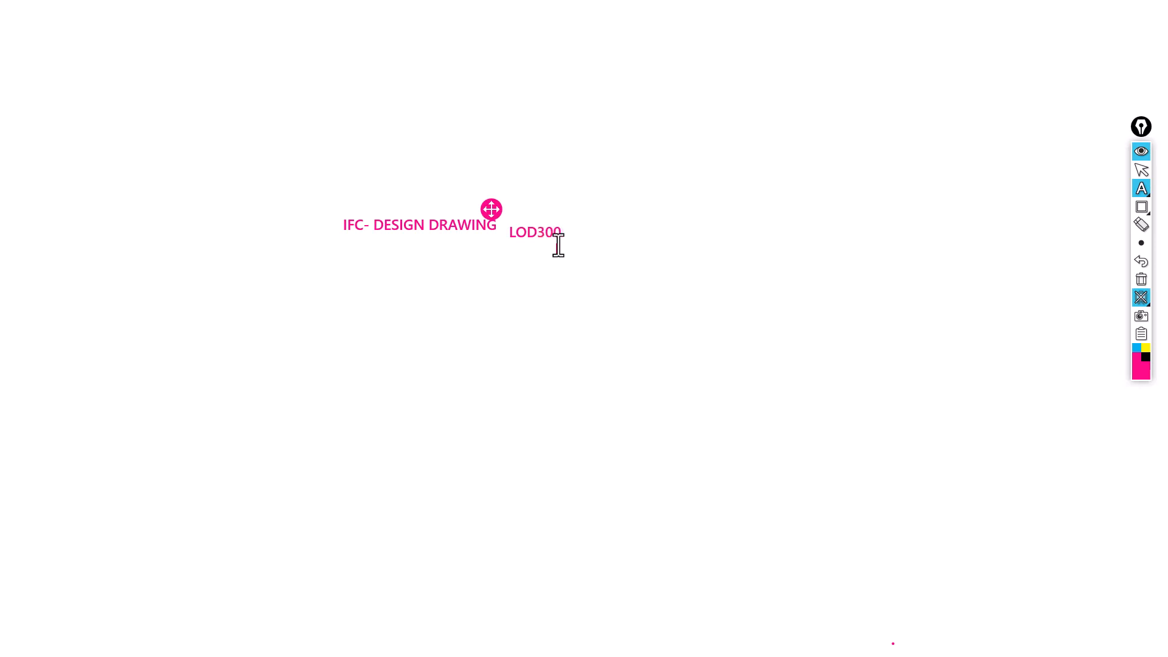
{"action": "left_click", "coordinate": [346, 274]}
{"action": "type", "text": "SH"}
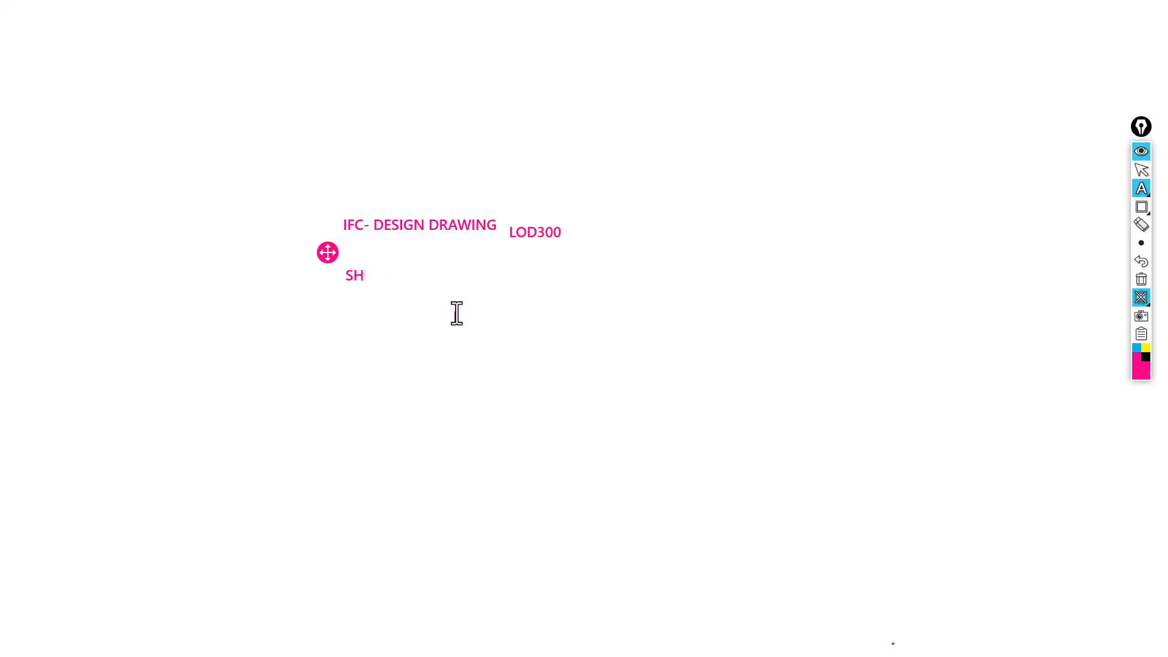
{"action": "type", "text": "OP  DRAWING- SITE DRAWING- LOD 400"}
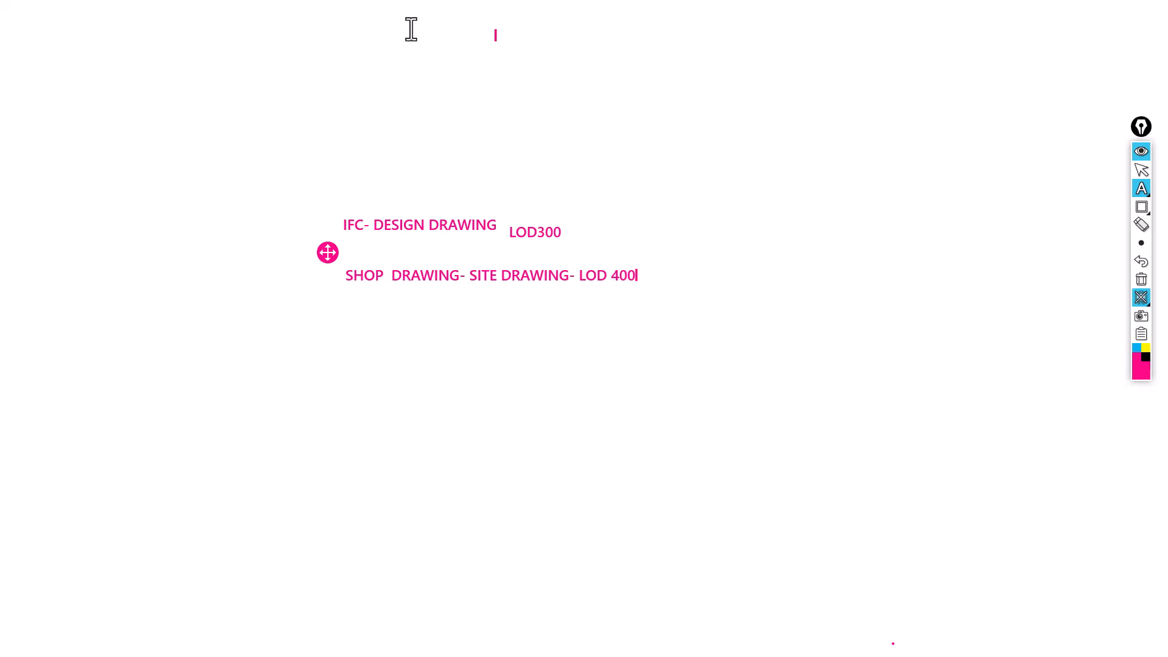
Step: Close the whiteboard, clear all annotations and return to the normal pointer
{"action": "left_click", "coordinate": [1141, 297]}
{"action": "left_click", "coordinate": [1142, 282]}
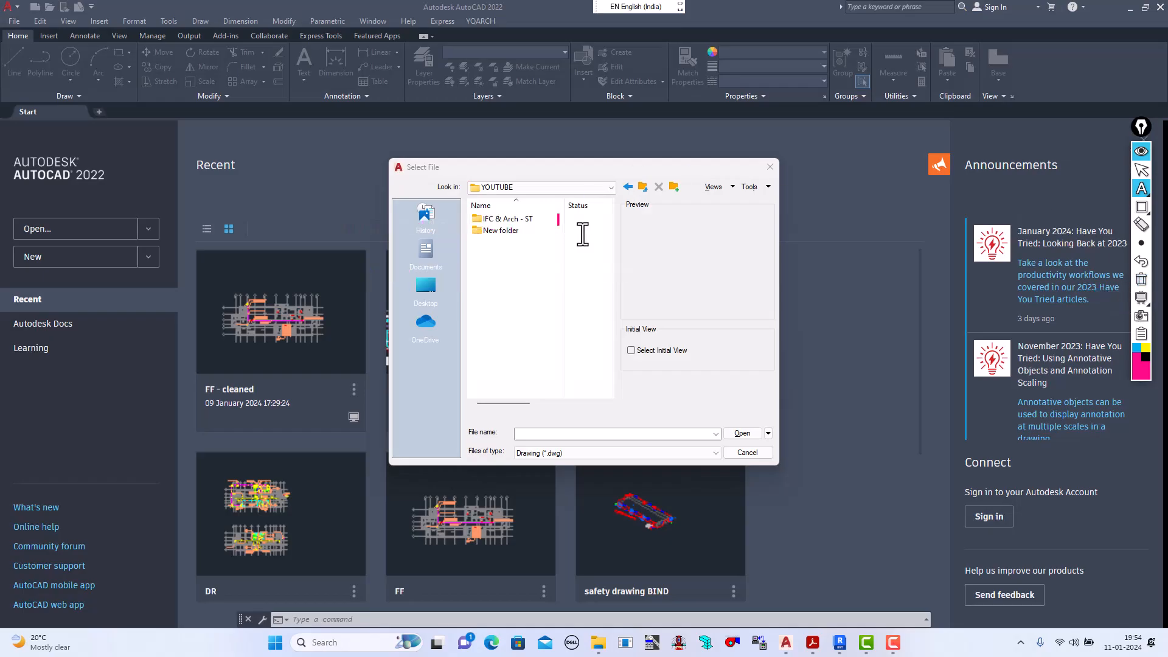
{"action": "left_click", "coordinate": [1142, 171]}
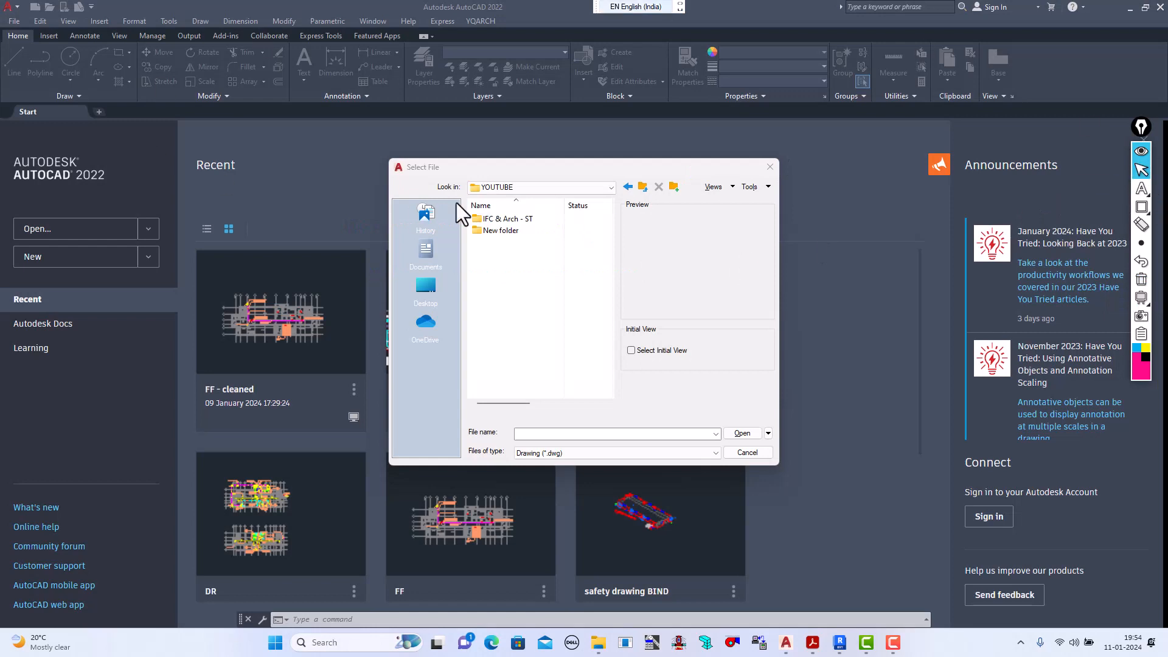
Step: Open FF.dwg from the IFC Sample folder inside IFC & Arch - ST
{"action": "double_click", "coordinate": [503, 220]}
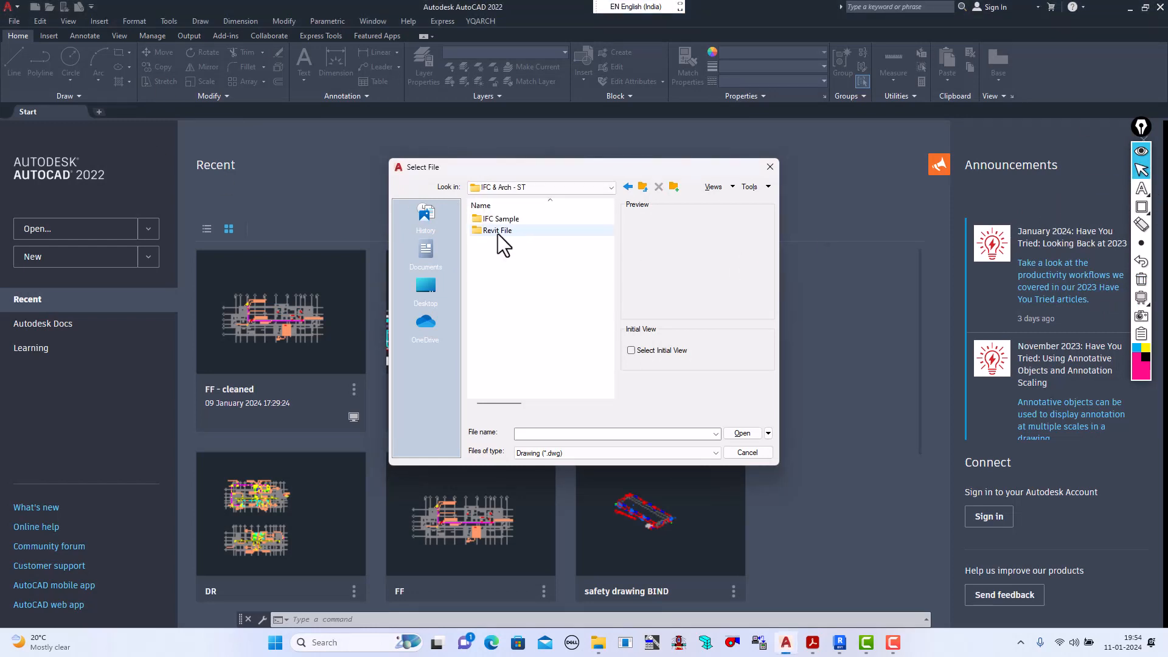
{"action": "double_click", "coordinate": [501, 220]}
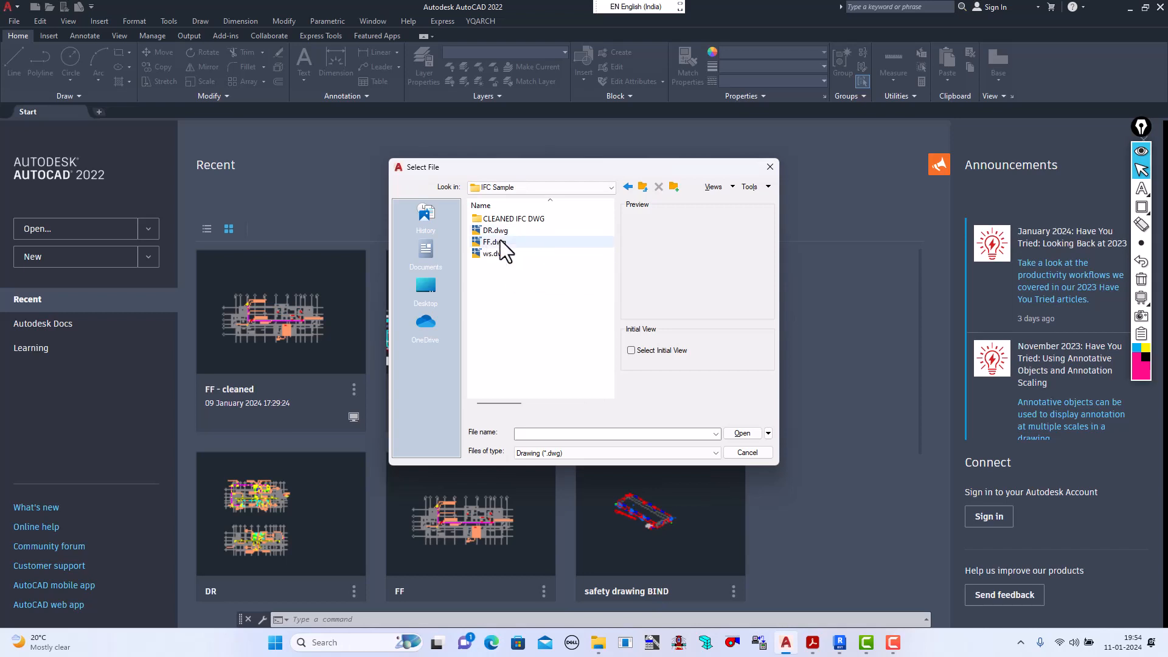
{"action": "left_click", "coordinate": [498, 240]}
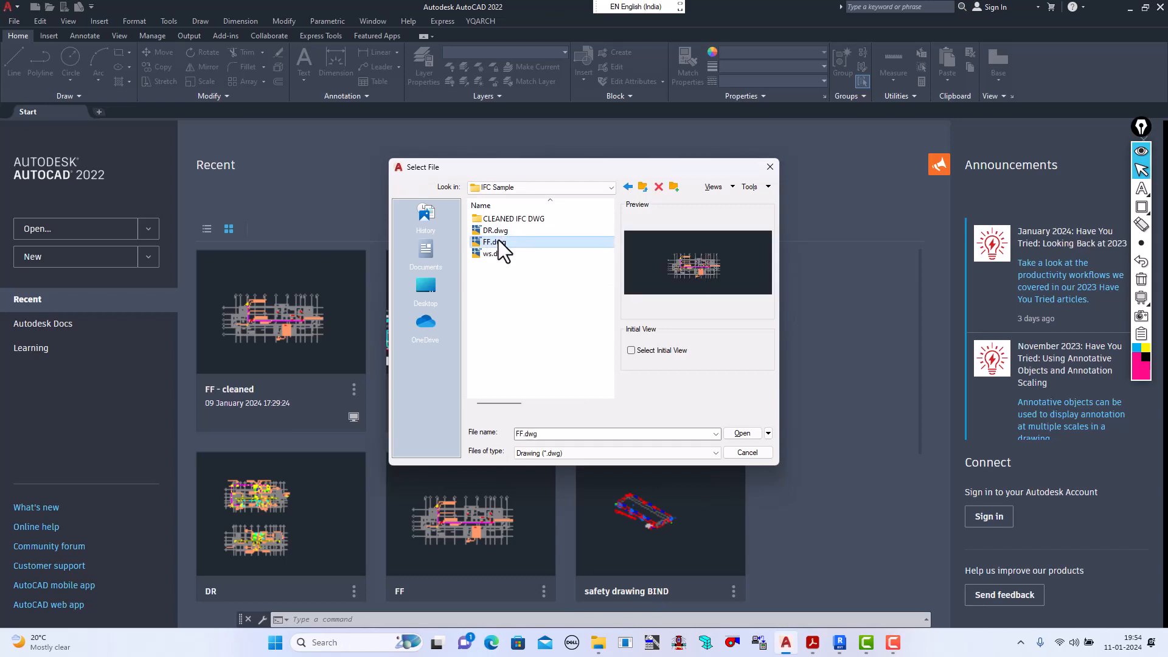
{"action": "left_click", "coordinate": [738, 431]}
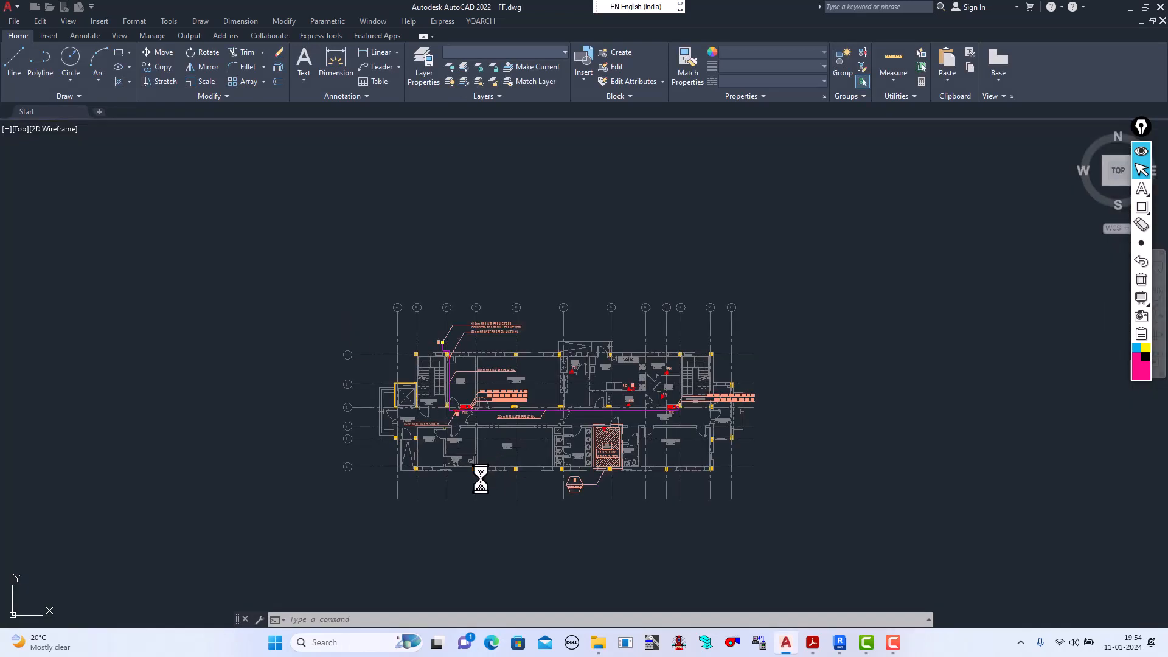
Step: Examine the fire water pipe layout, fire hose cabinets and room arrangement across the FF.dwg ground floor plan
{"action": "scroll", "coordinate": [451, 438], "scroll_direction": "up", "scroll_amount": 6}
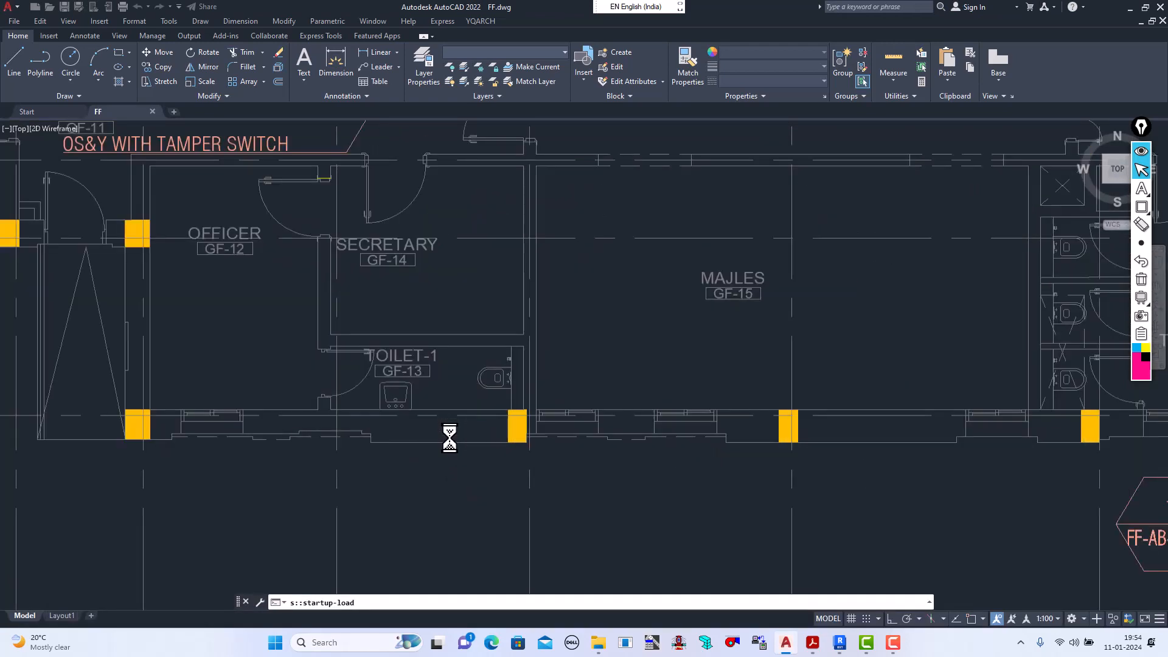
{"action": "scroll", "coordinate": [453, 441], "scroll_direction": "down", "scroll_amount": 4}
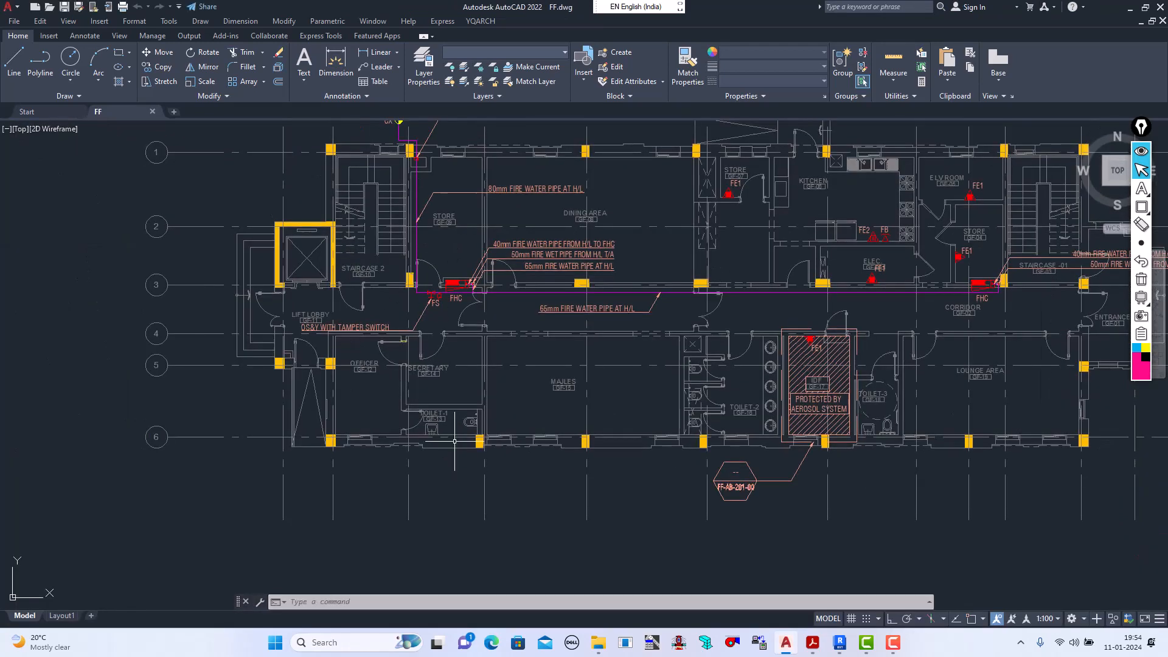
{"action": "scroll", "coordinate": [357, 357], "scroll_direction": "down", "scroll_amount": 4}
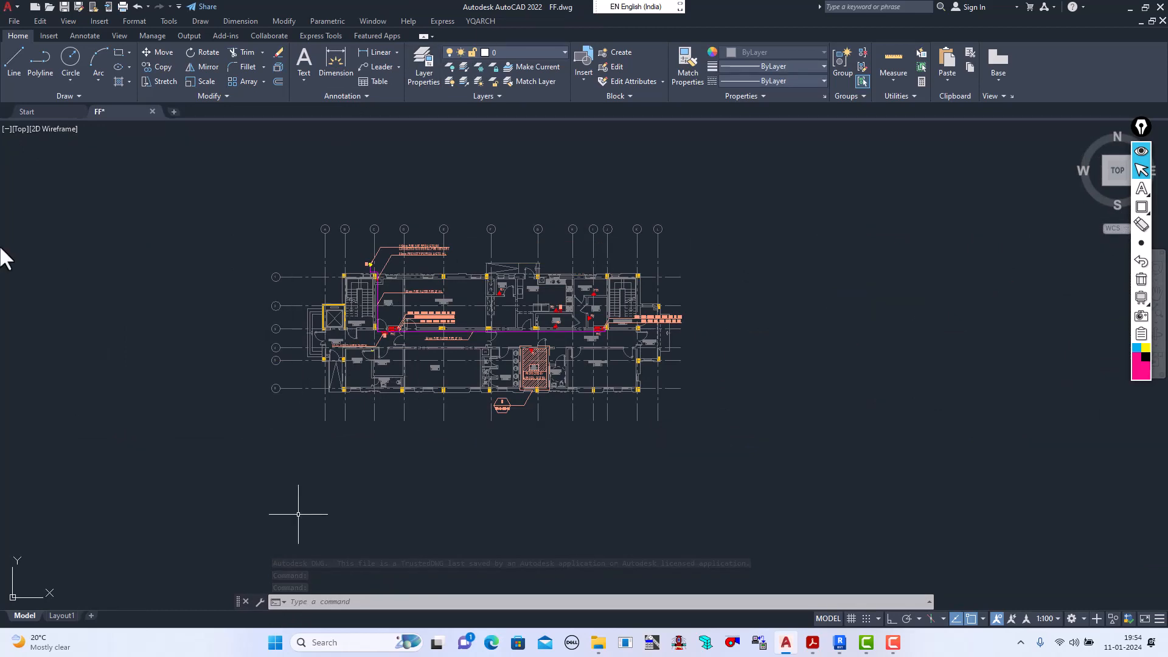
{"action": "scroll", "coordinate": [338, 336], "scroll_direction": "up", "scroll_amount": 2}
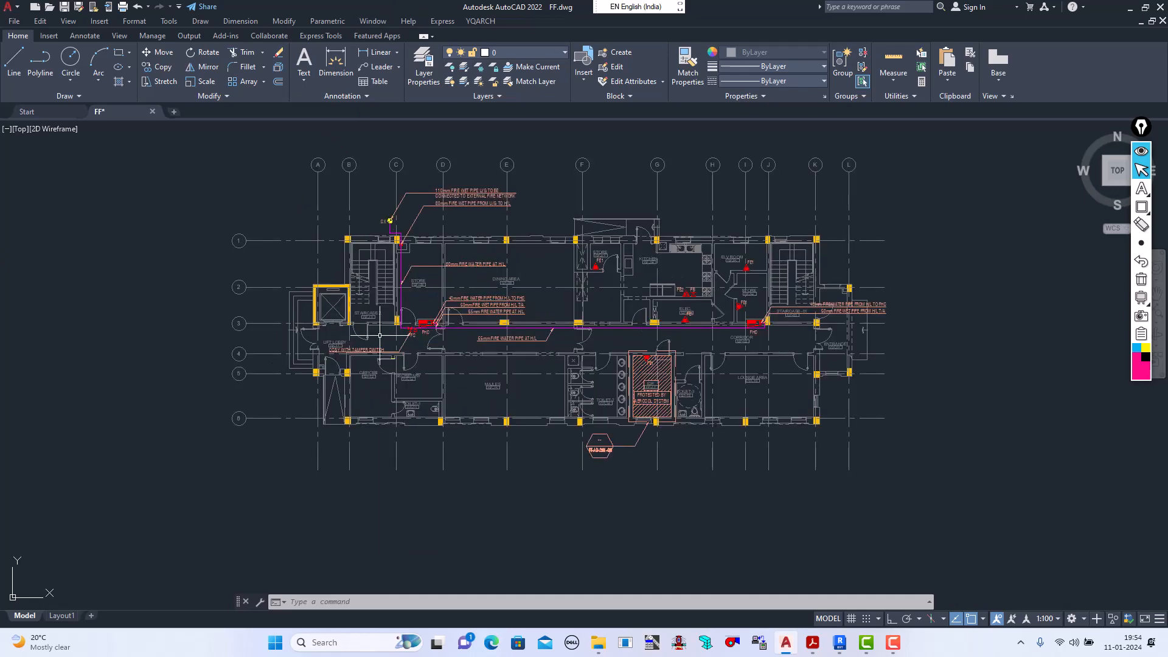
{"action": "scroll", "coordinate": [308, 464], "scroll_direction": "down", "scroll_amount": 4}
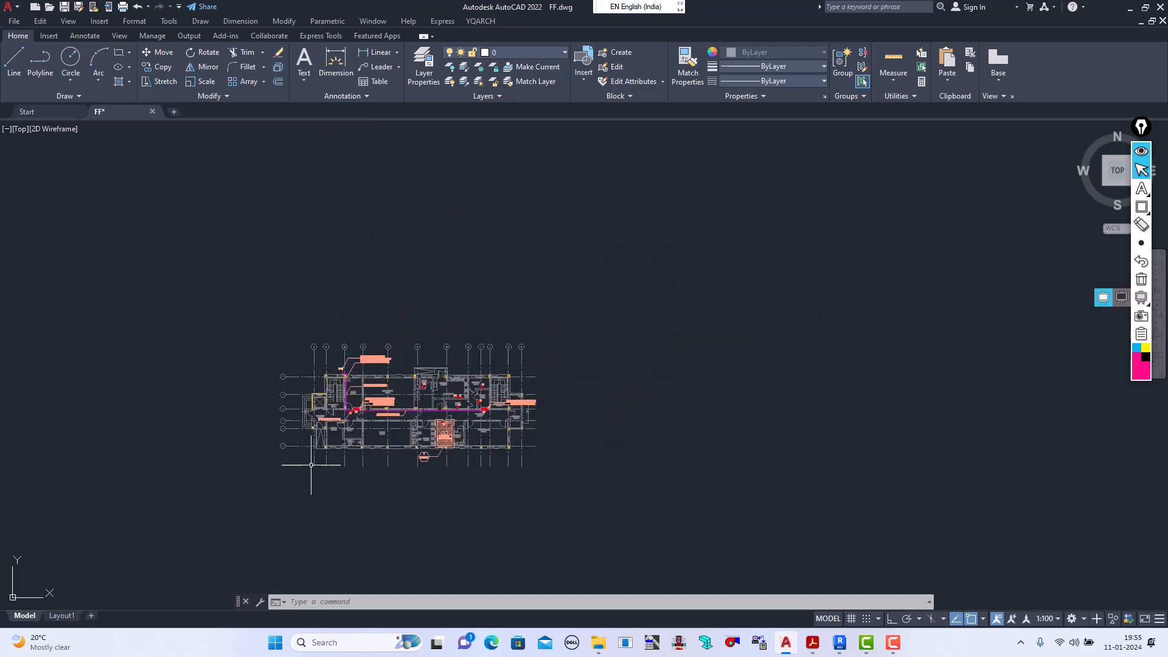
{"action": "scroll", "coordinate": [329, 420], "scroll_direction": "up", "scroll_amount": 8}
{"action": "scroll", "coordinate": [377, 286], "scroll_direction": "down", "scroll_amount": 3}
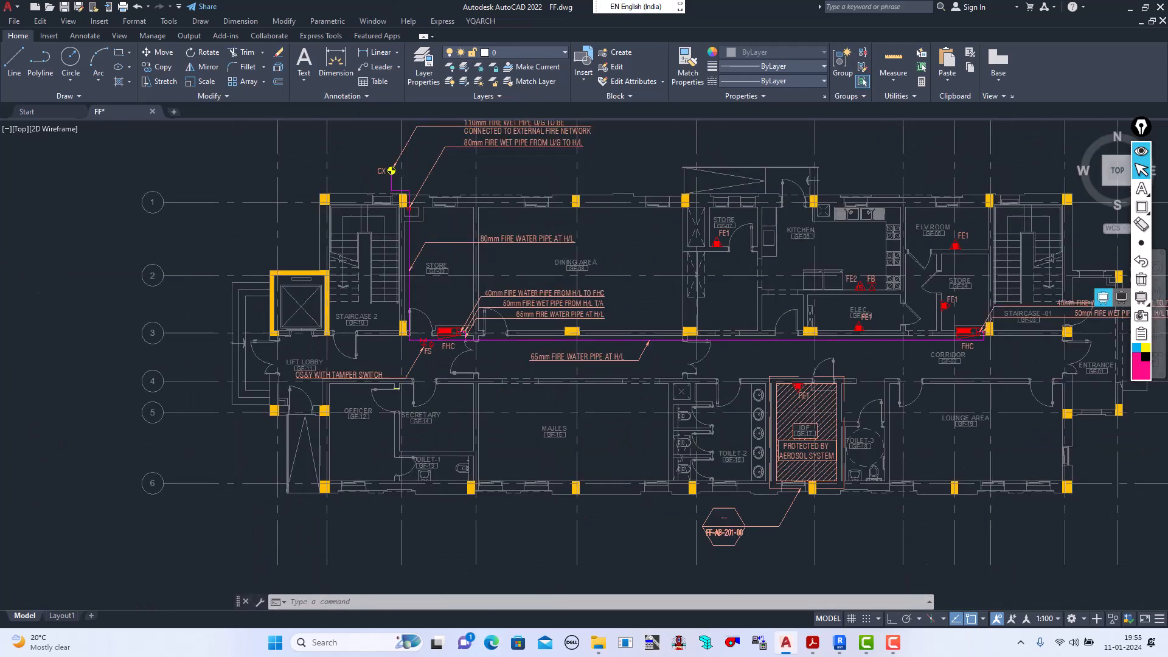
{"action": "scroll", "coordinate": [346, 289], "scroll_direction": "down", "scroll_amount": 1}
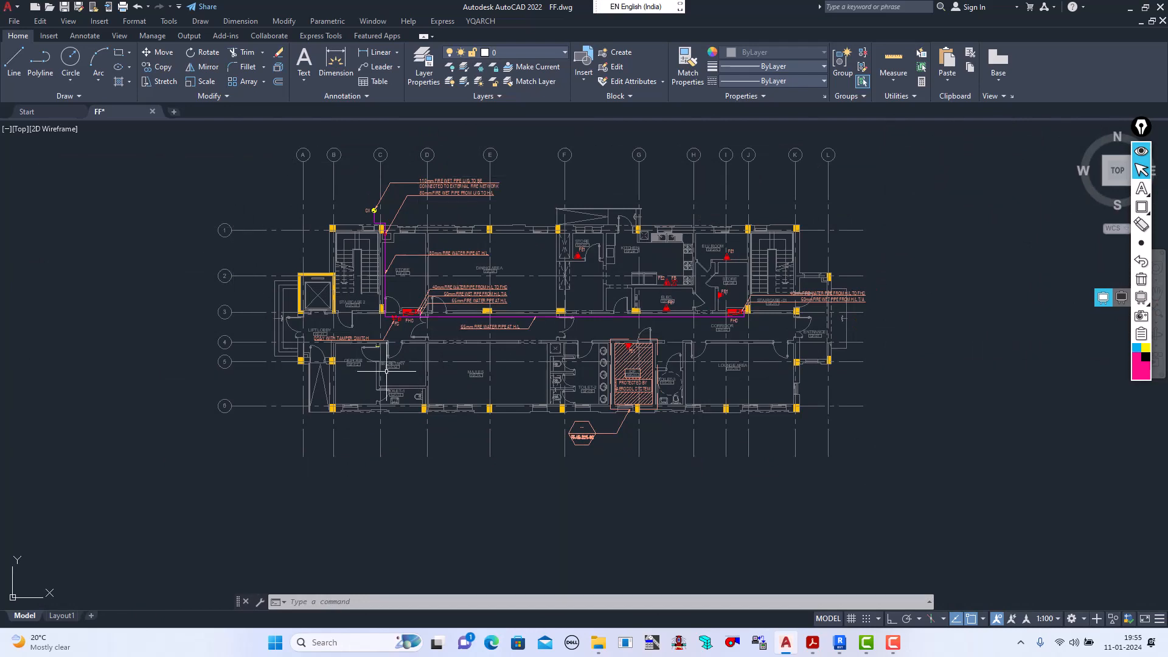
{"action": "left_click", "coordinate": [398, 348]}
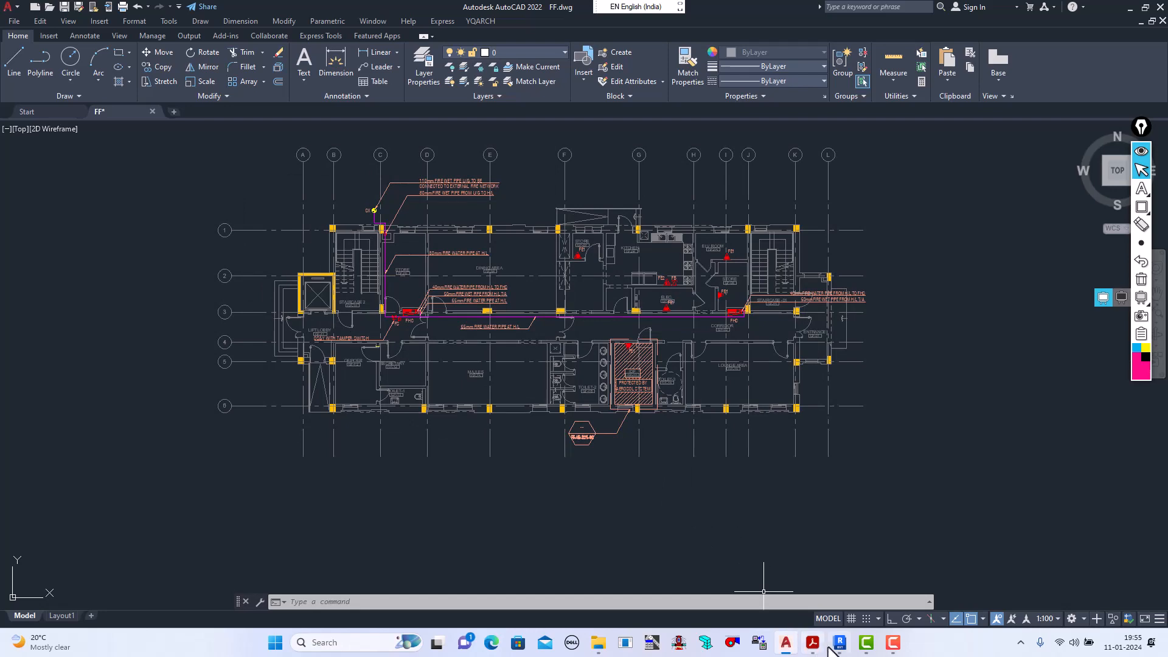
Step: Compare the Ground Floor SSL plan in Revit with the FF.dwg fire-fighting plan in AutoCAD
{"action": "mouse_move", "coordinate": [838, 646]}
{"action": "left_click", "coordinate": [855, 609]}
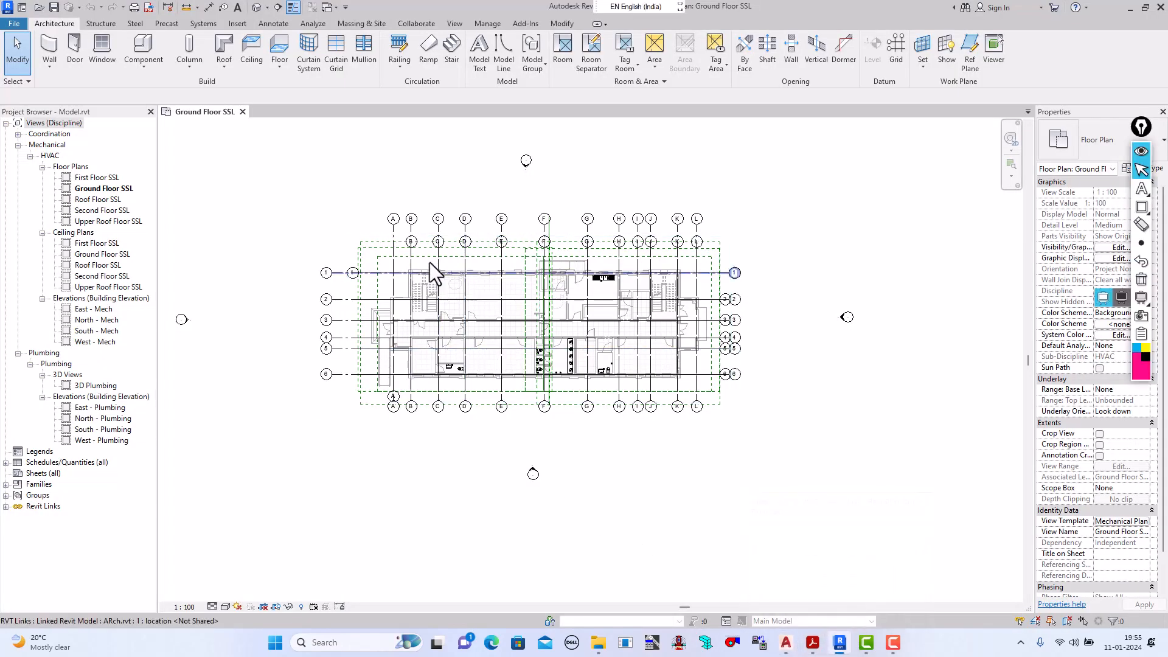
{"action": "scroll", "coordinate": [450, 322], "scroll_direction": "up", "scroll_amount": 5}
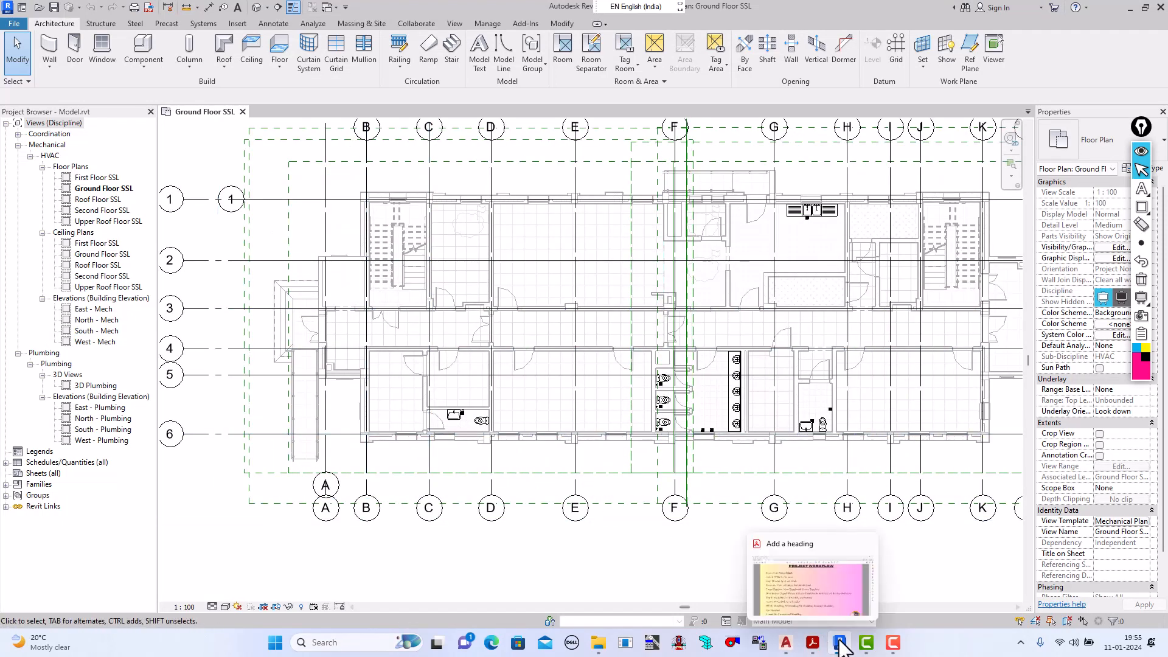
{"action": "mouse_move", "coordinate": [786, 642]}
{"action": "left_click", "coordinate": [806, 602]}
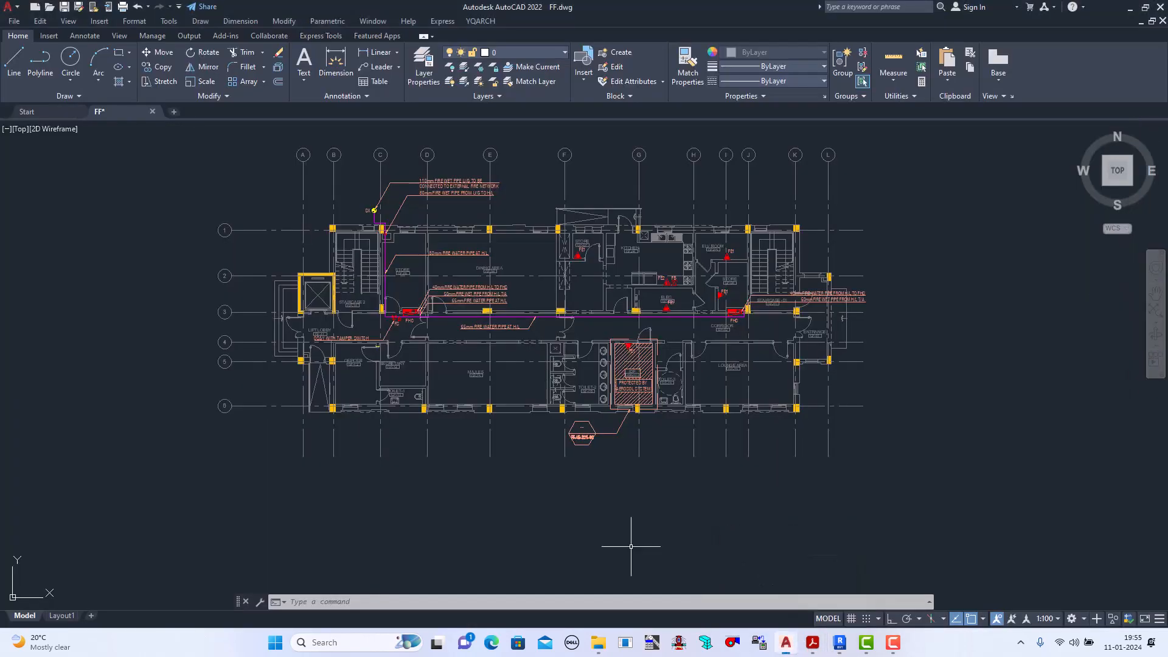
{"action": "scroll", "coordinate": [270, 295], "scroll_direction": "up", "scroll_amount": 4}
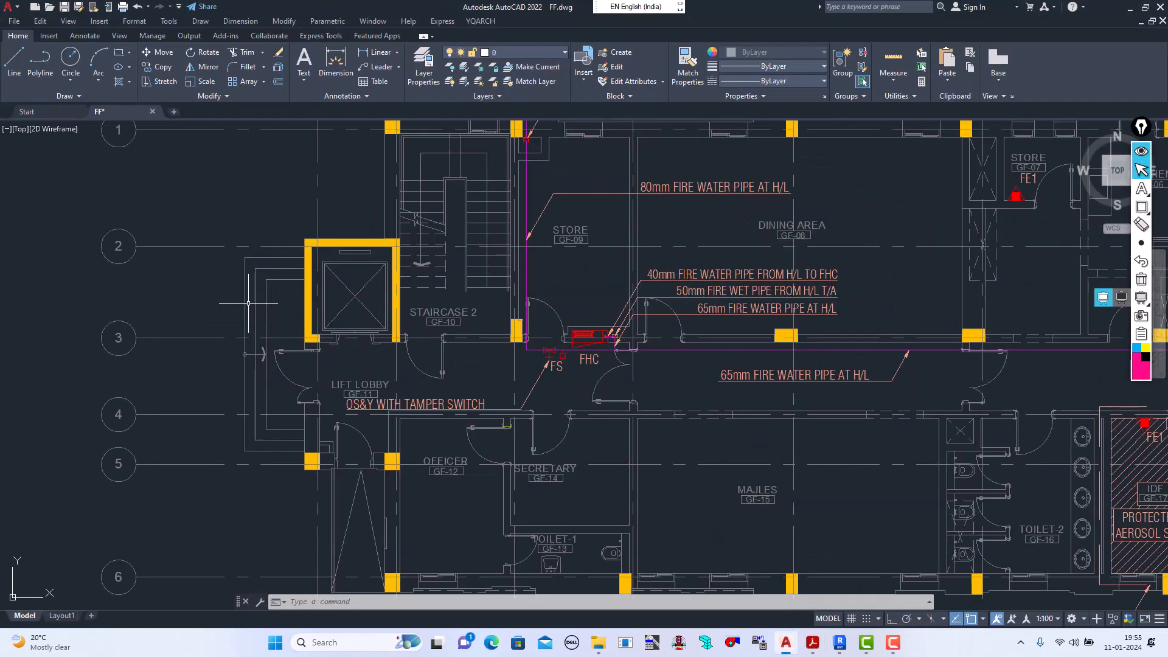
Step: Examine the gridlines, rooms and fire water piping in FF.dwg and check them against the Ground Floor SSL plan in Revit
{"action": "scroll", "coordinate": [281, 306], "scroll_direction": "down", "scroll_amount": 5}
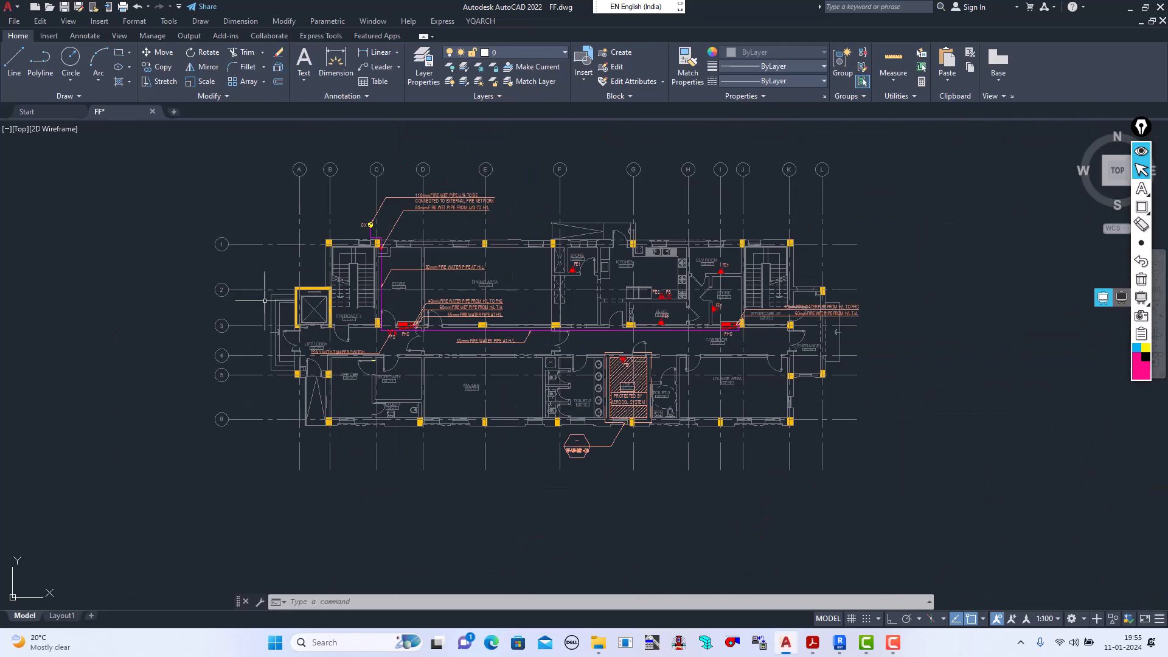
{"action": "scroll", "coordinate": [282, 307], "scroll_direction": "up", "scroll_amount": 2}
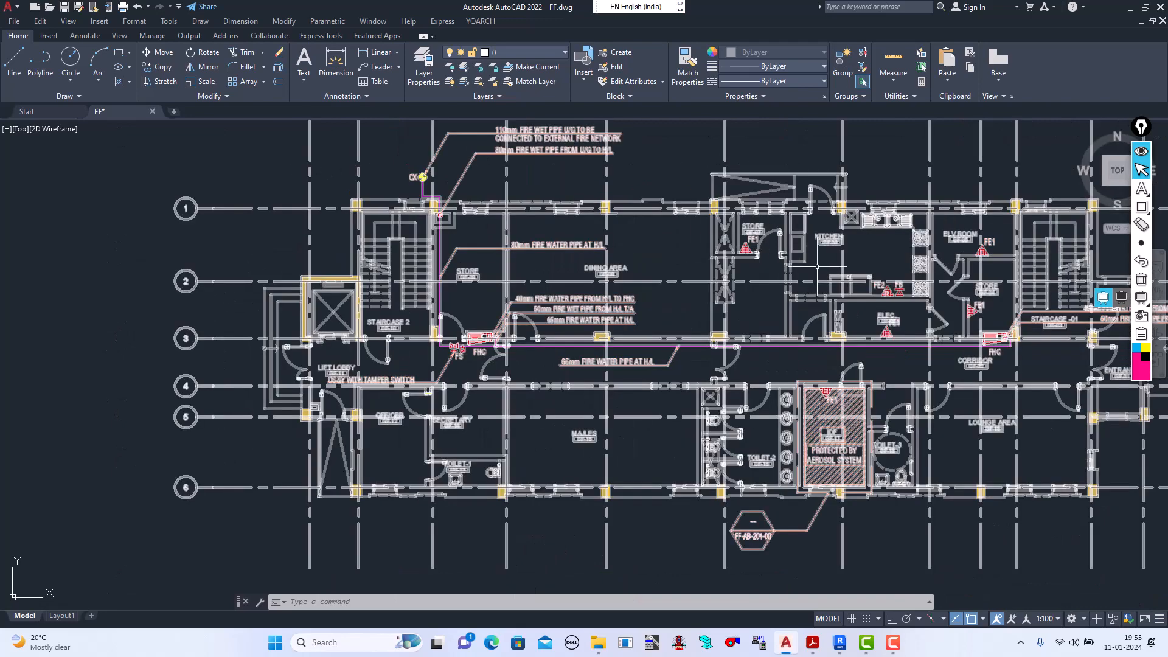
{"action": "scroll", "coordinate": [339, 368], "scroll_direction": "down", "scroll_amount": 6}
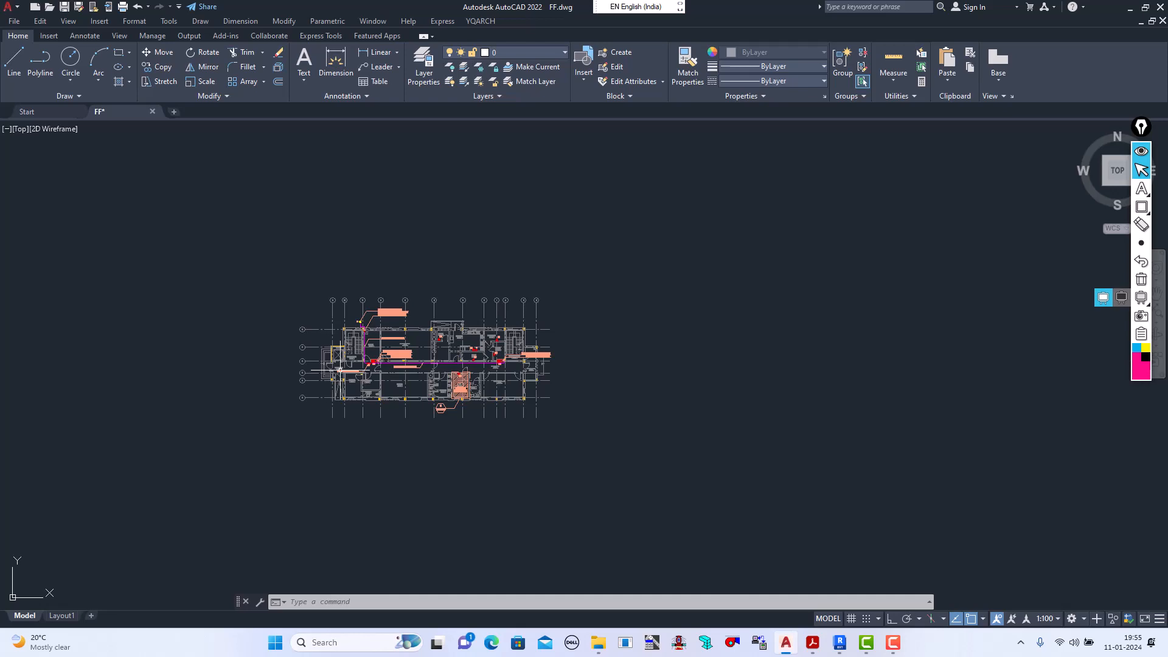
{"action": "scroll", "coordinate": [339, 369], "scroll_direction": "up", "scroll_amount": 4}
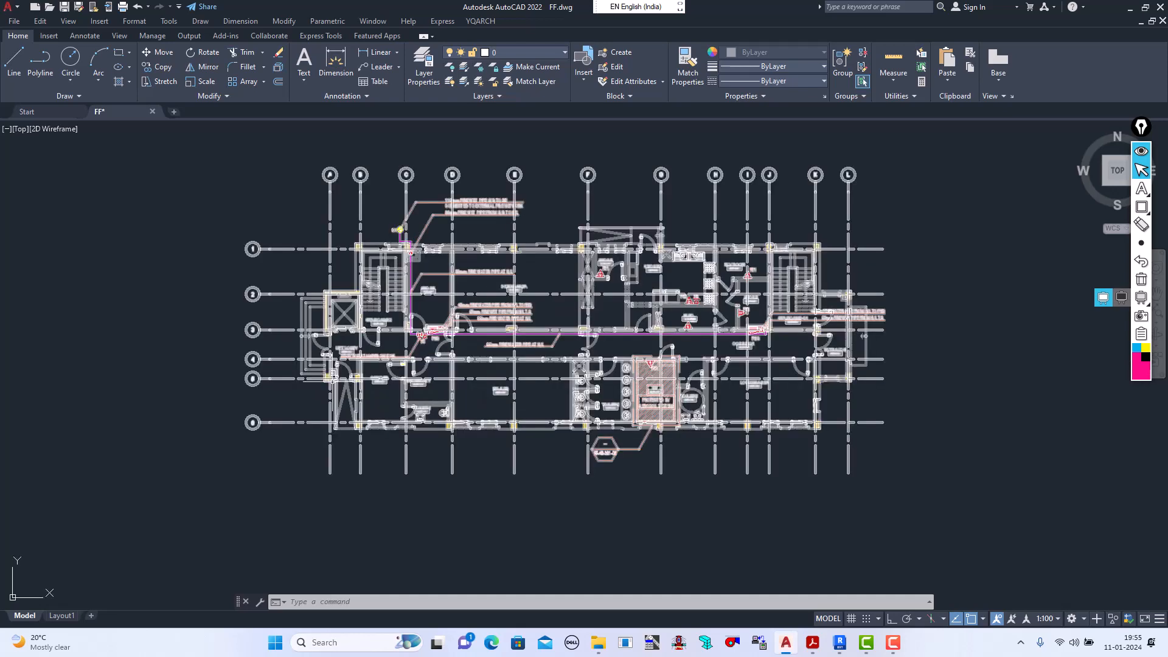
{"action": "scroll", "coordinate": [331, 472], "scroll_direction": "up", "scroll_amount": 2}
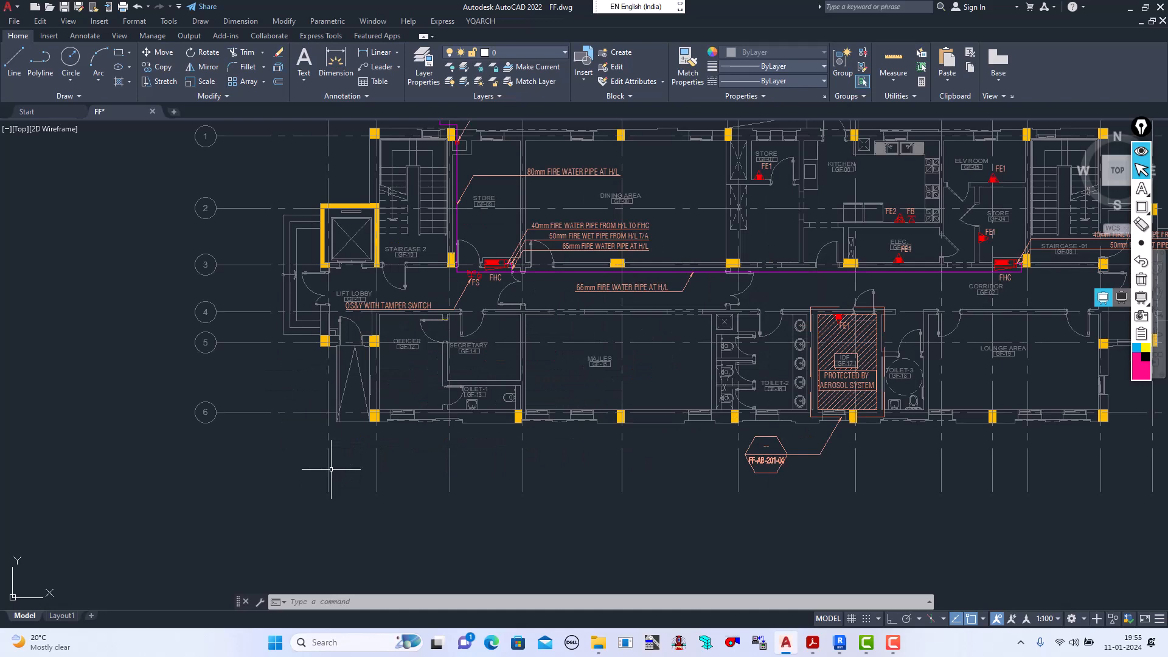
{"action": "scroll", "coordinate": [331, 469], "scroll_direction": "down", "scroll_amount": 4}
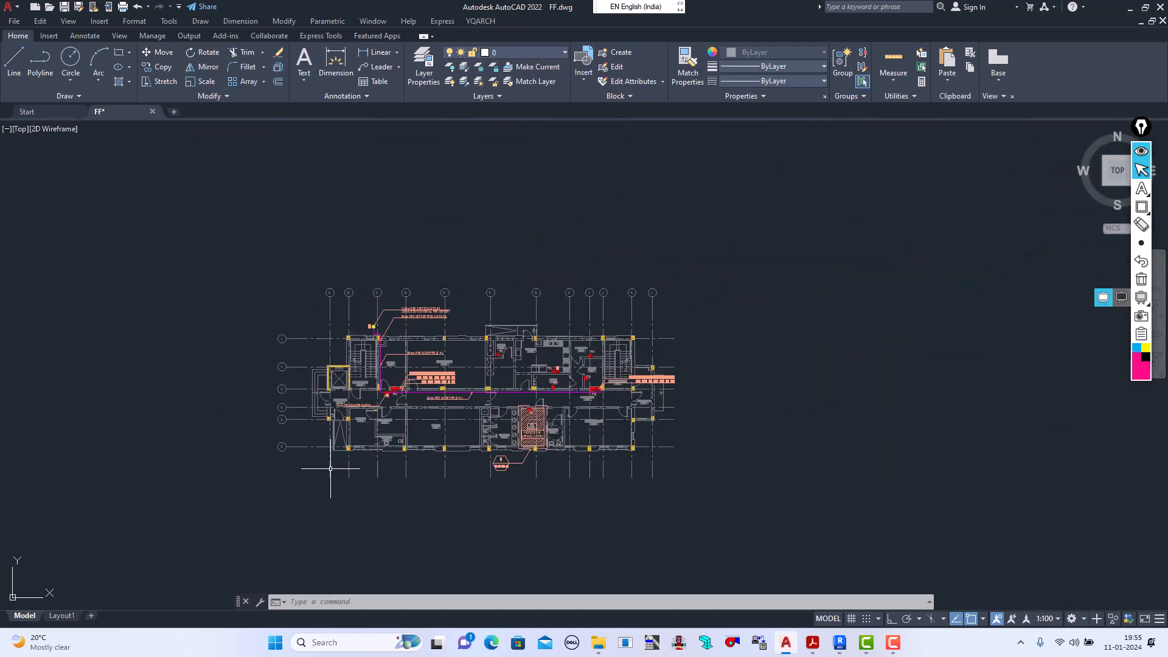
{"action": "scroll", "coordinate": [346, 441], "scroll_direction": "up", "scroll_amount": 4}
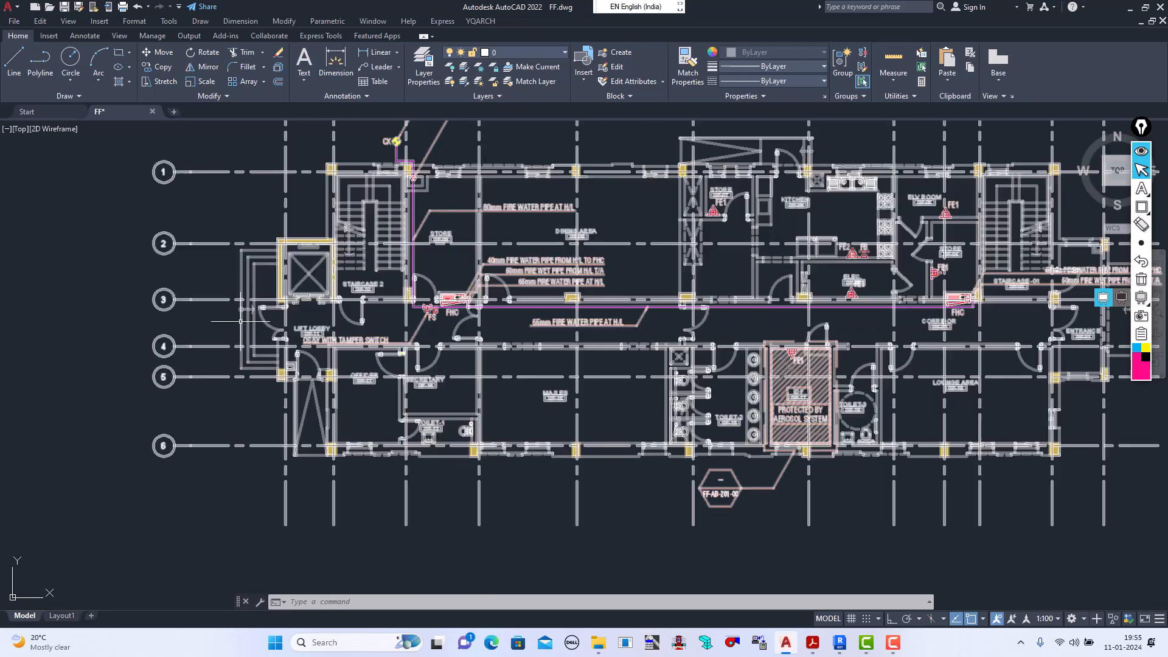
{"action": "scroll", "coordinate": [240, 321], "scroll_direction": "up", "scroll_amount": 4}
{"action": "mouse_move", "coordinate": [851, 643]}
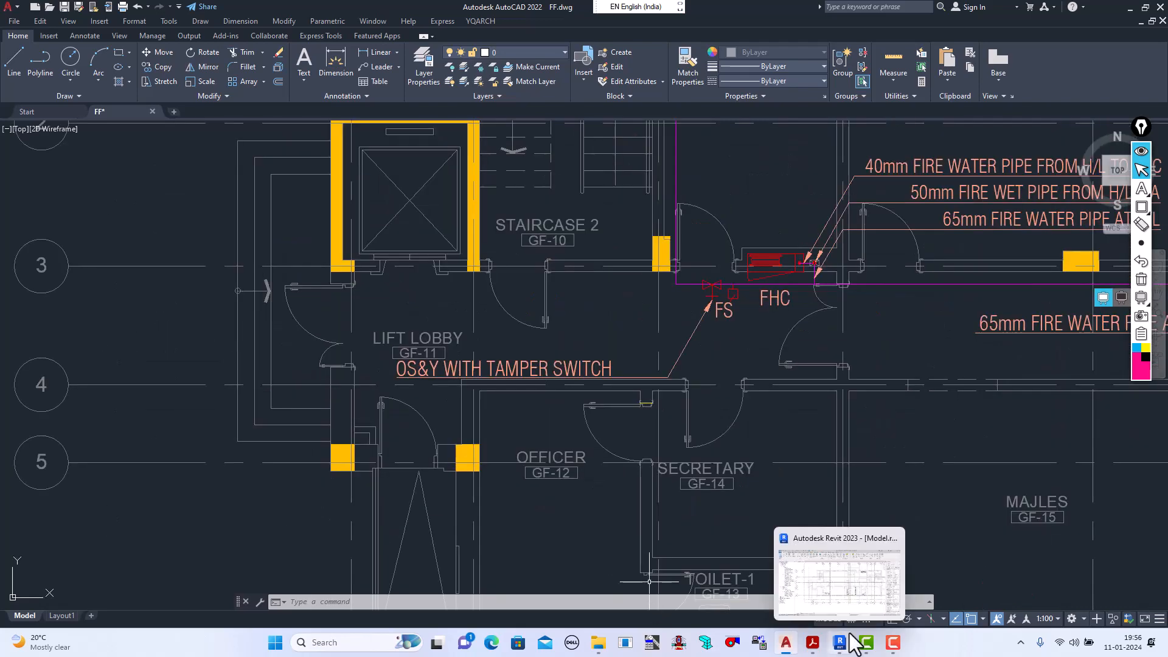
{"action": "left_click", "coordinate": [862, 605]}
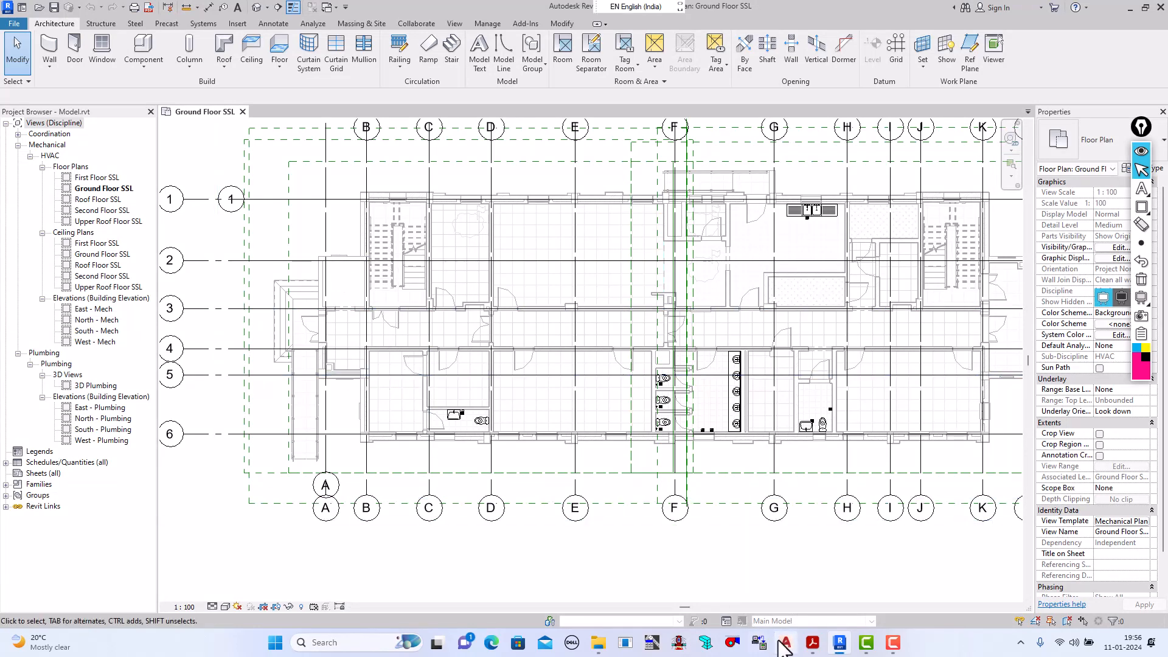
{"action": "mouse_move", "coordinate": [786, 644]}
{"action": "left_click", "coordinate": [796, 608]}
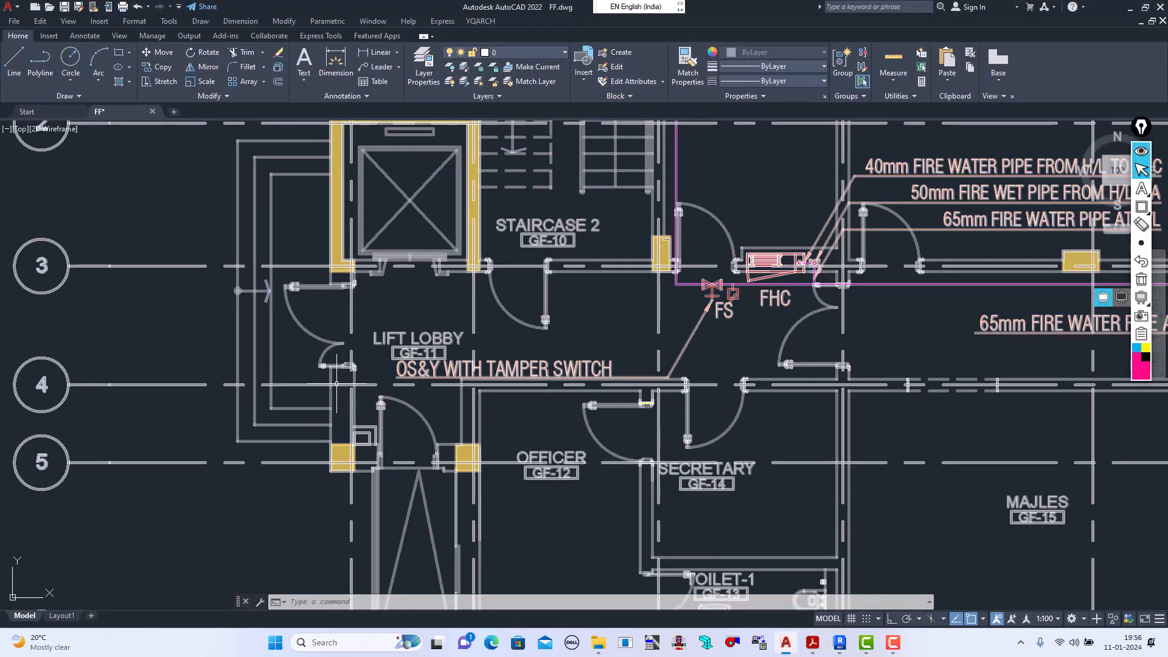
{"action": "scroll", "coordinate": [307, 390], "scroll_direction": "down", "scroll_amount": 8}
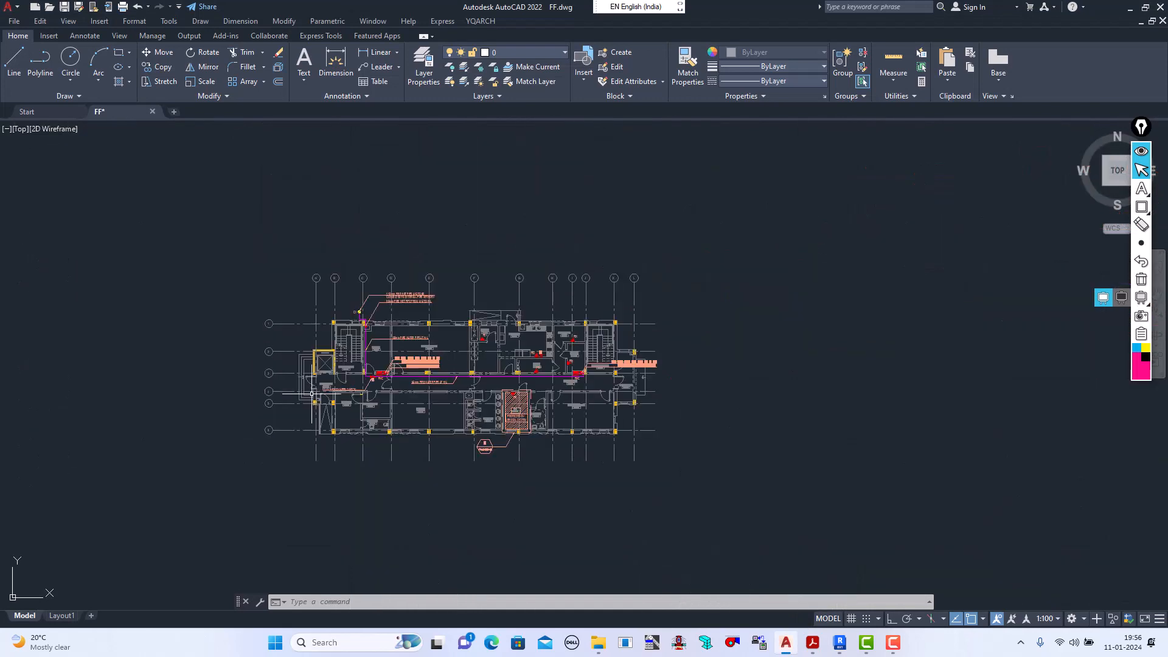
Step: Close FF.dwg without saving and open AC-ducting.dwg from the CLEANED IFC DWG folder
{"action": "left_click", "coordinate": [152, 112]}
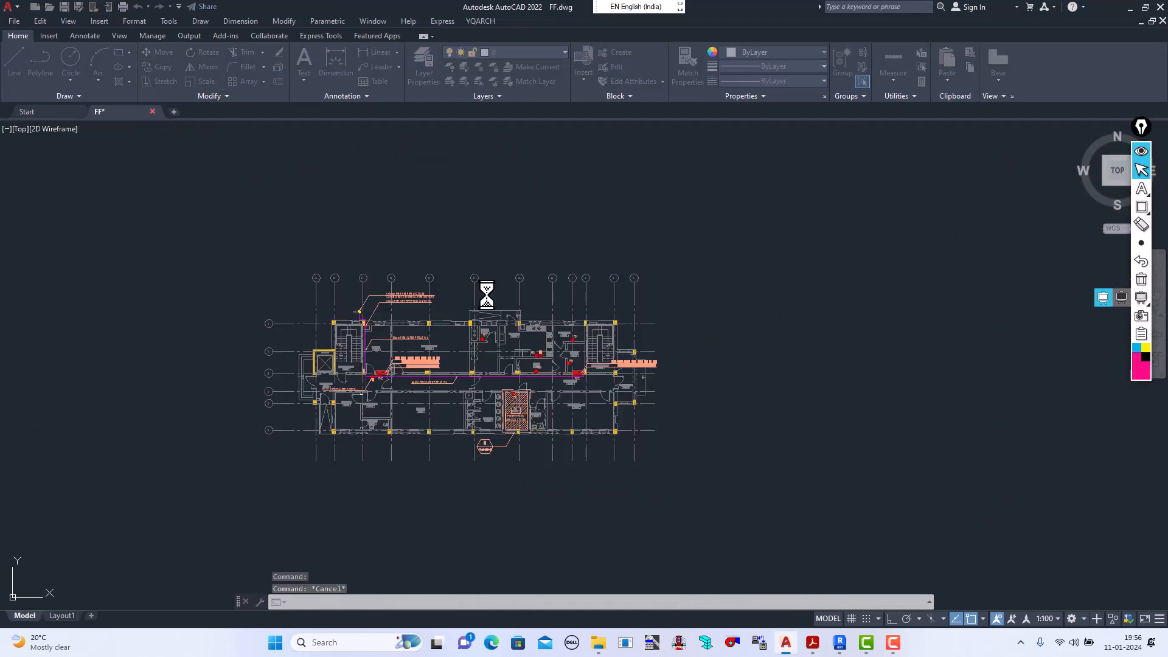
{"action": "left_click", "coordinate": [617, 346]}
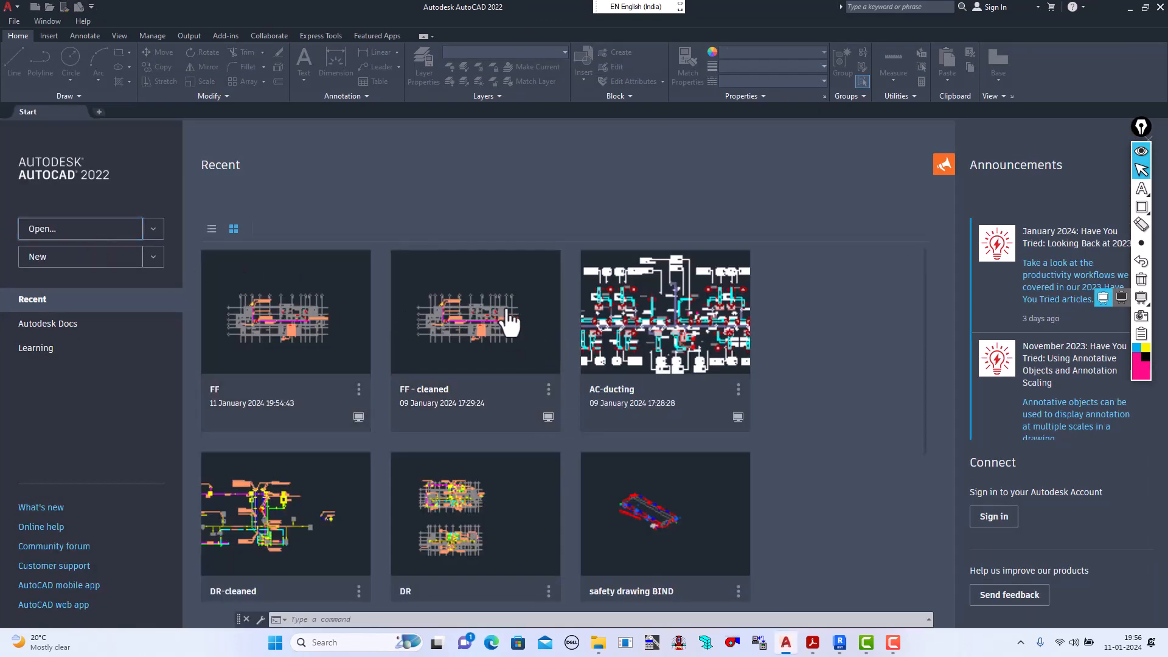
{"action": "key", "text": "ctrl+o"}
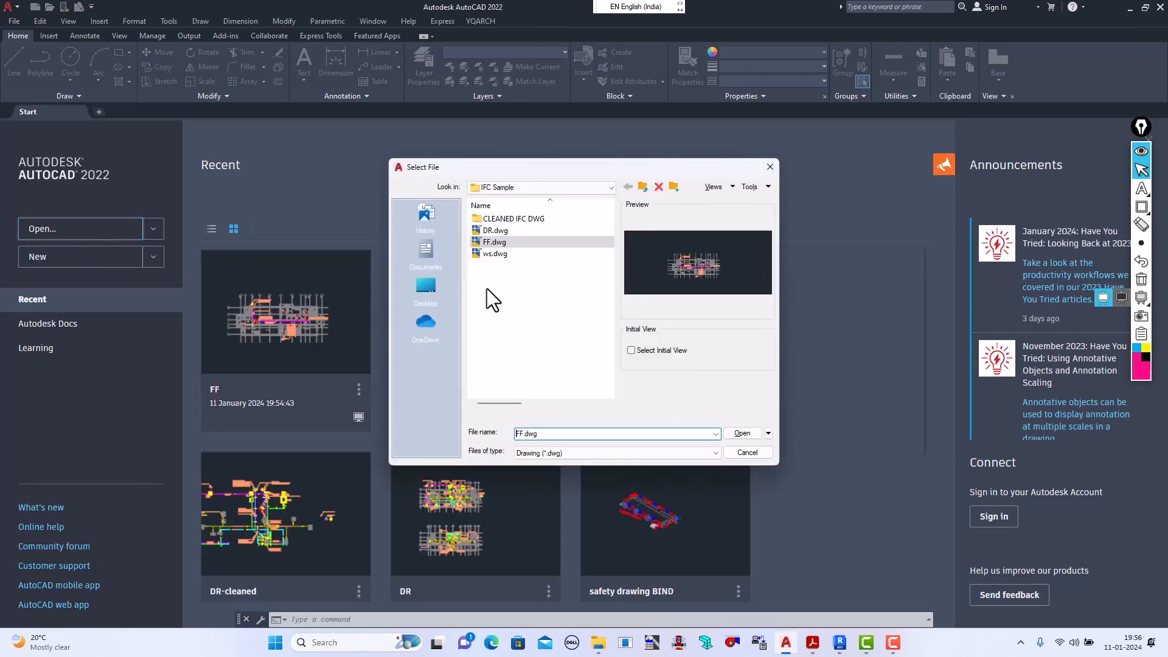
{"action": "double_click", "coordinate": [516, 220]}
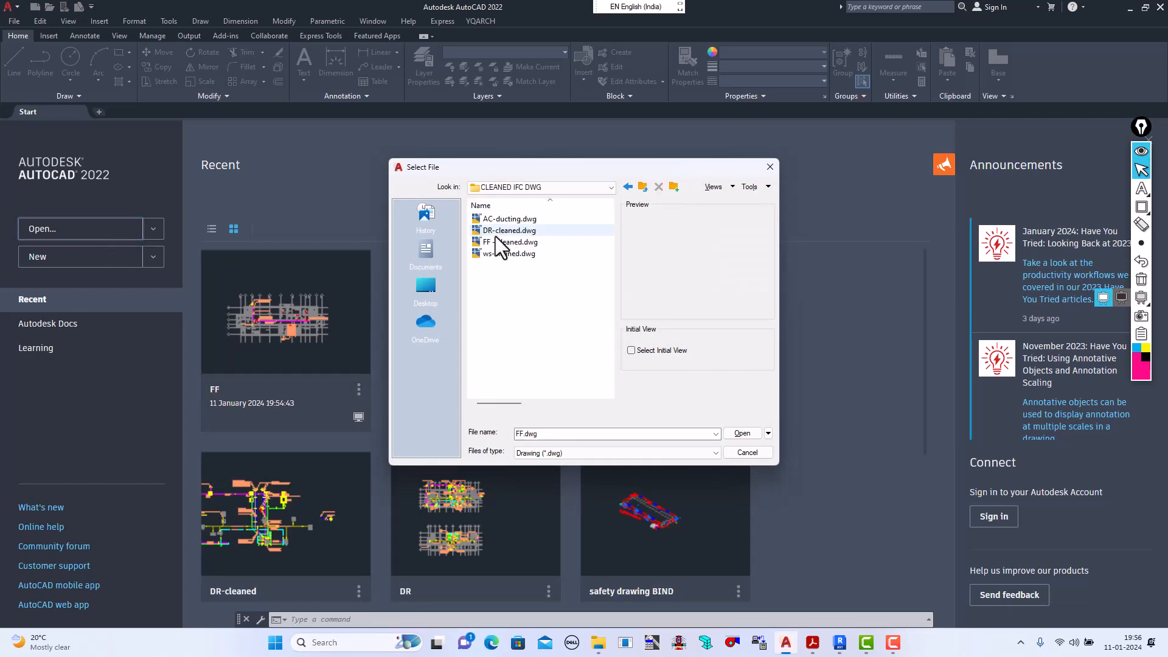
{"action": "left_click", "coordinate": [510, 219]}
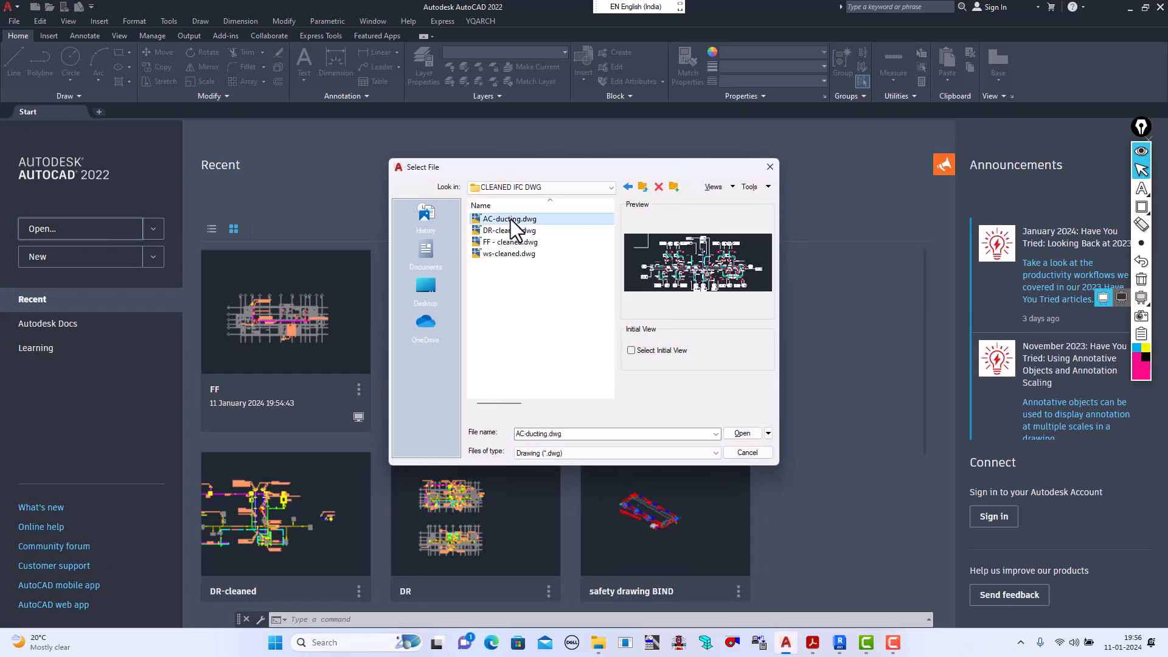
{"action": "left_click", "coordinate": [741, 434]}
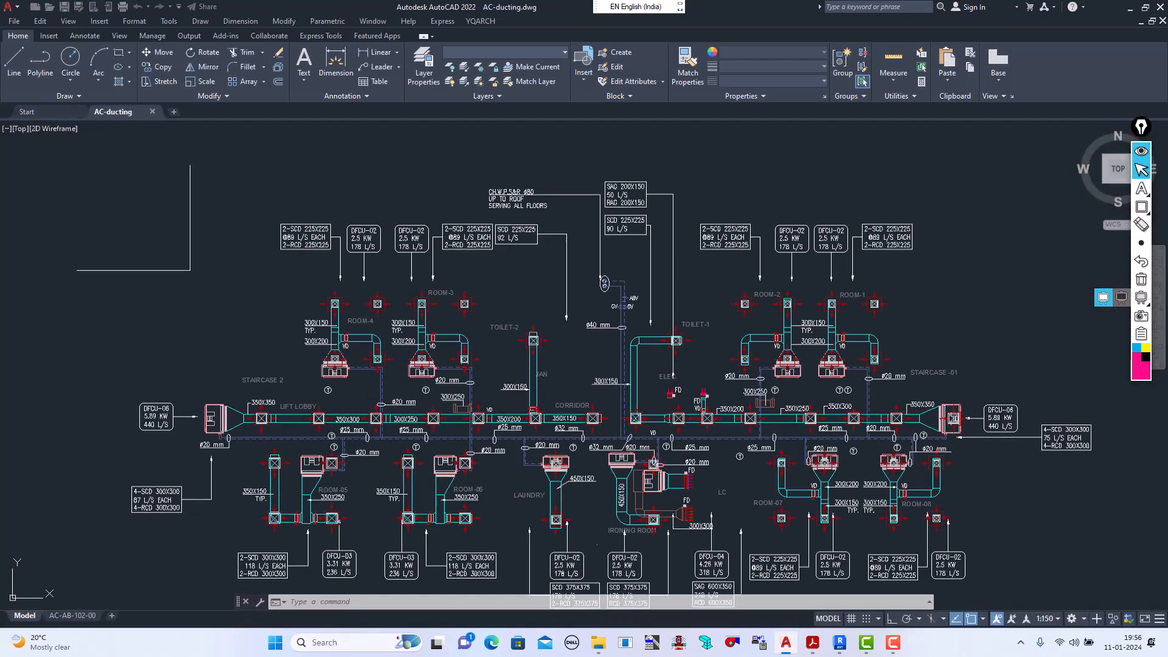
Step: Examine the cleaned AC-ducting.dwg layout, including its ducts, room labels and the corner reference lines beside them
{"action": "scroll", "coordinate": [360, 414], "scroll_direction": "up", "scroll_amount": 6}
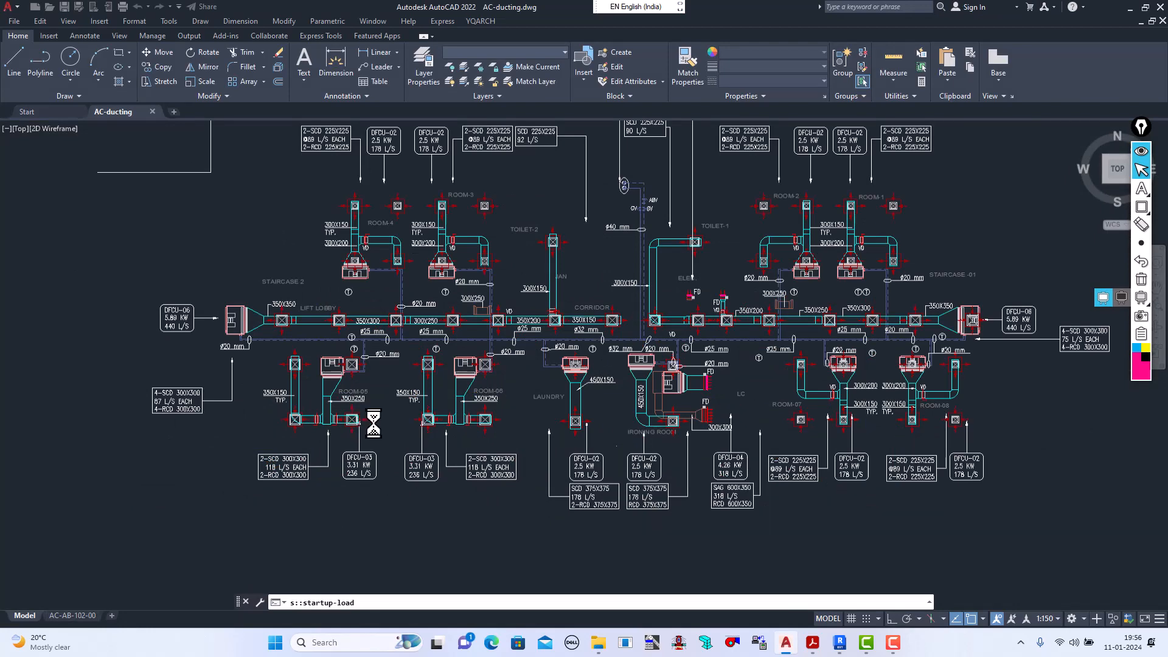
{"action": "scroll", "coordinate": [399, 442], "scroll_direction": "down", "scroll_amount": 2}
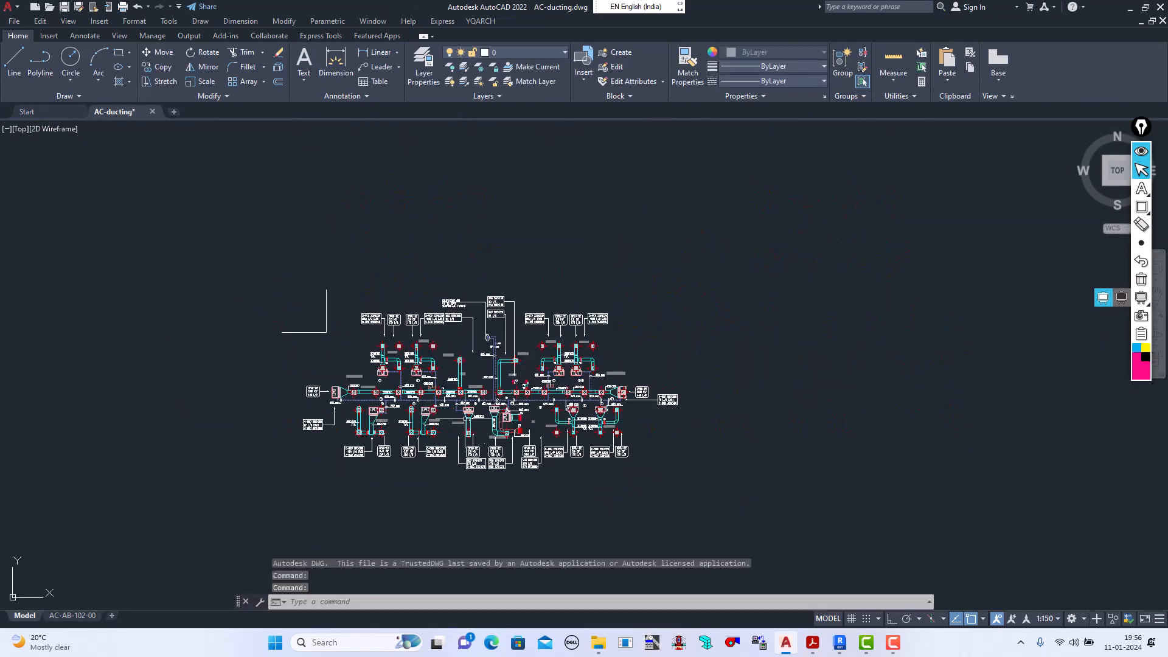
{"action": "scroll", "coordinate": [464, 420], "scroll_direction": "up", "scroll_amount": 3}
{"action": "scroll", "coordinate": [483, 291], "scroll_direction": "down", "scroll_amount": 3}
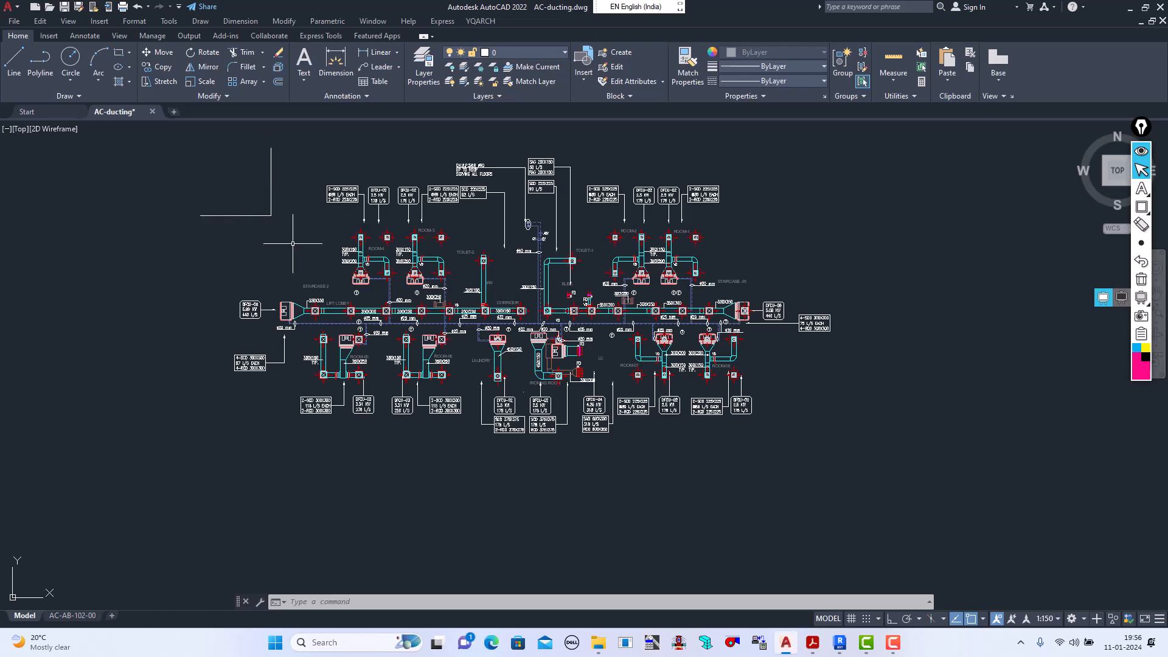
Step: Switch to Revit and mark the intersection of grids A and 1 on the Ground Floor SSL plan with two straight annotation lines
{"action": "left_click", "coordinate": [839, 642]}
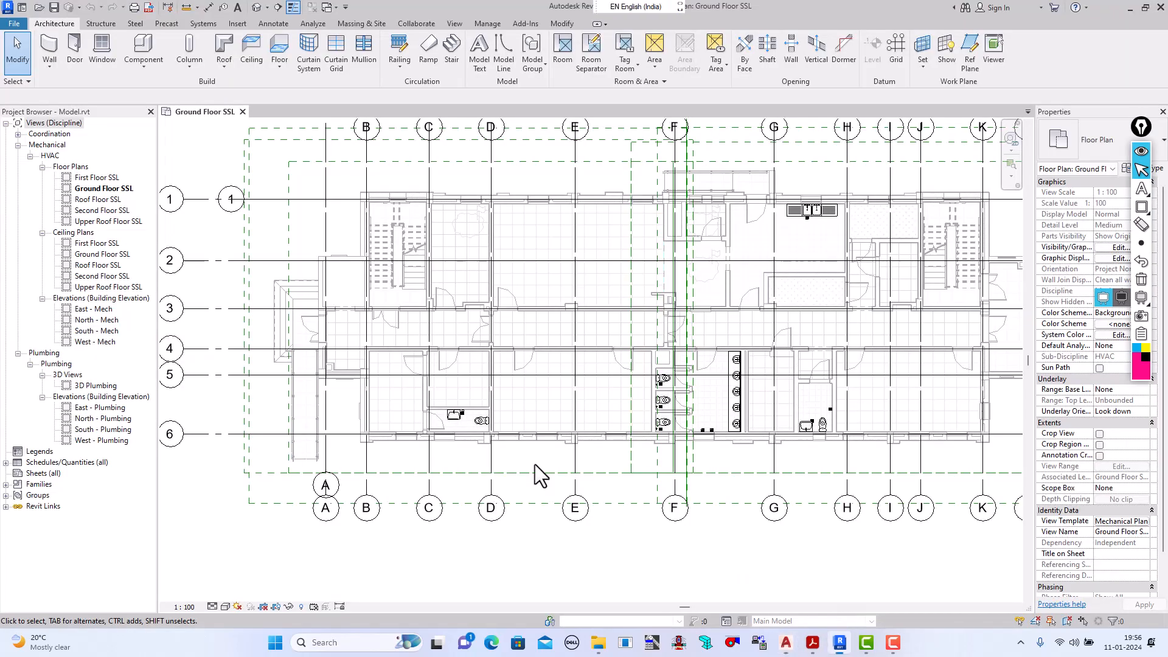
{"action": "scroll", "coordinate": [315, 234], "scroll_direction": "down", "scroll_amount": 2}
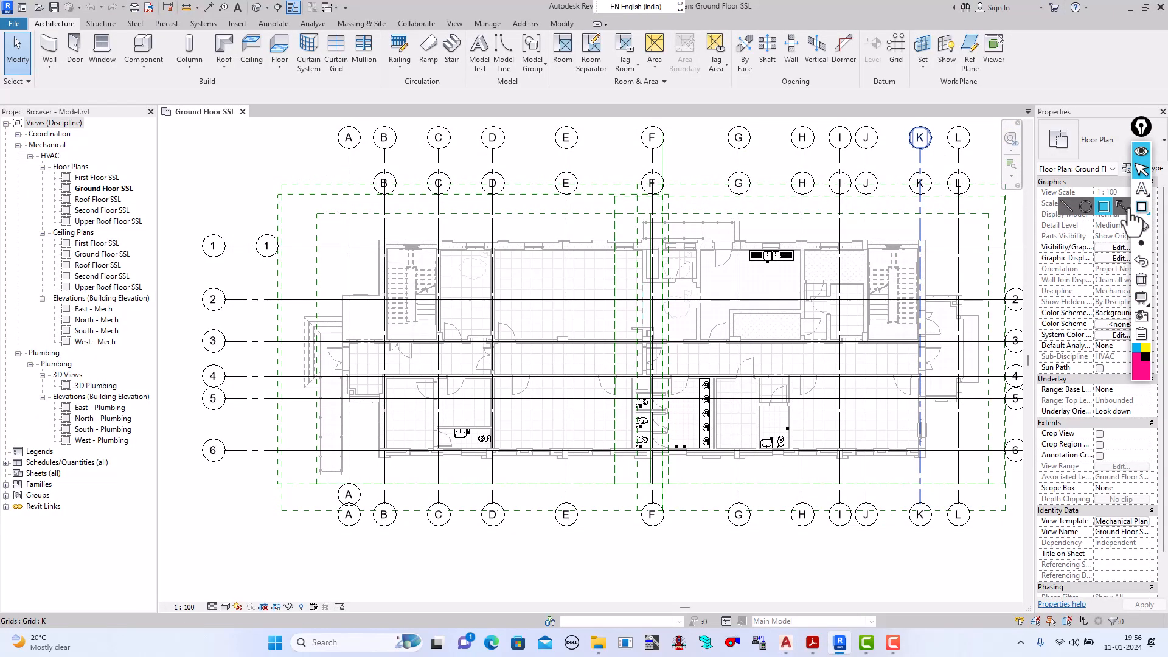
{"action": "left_click", "coordinate": [1066, 207]}
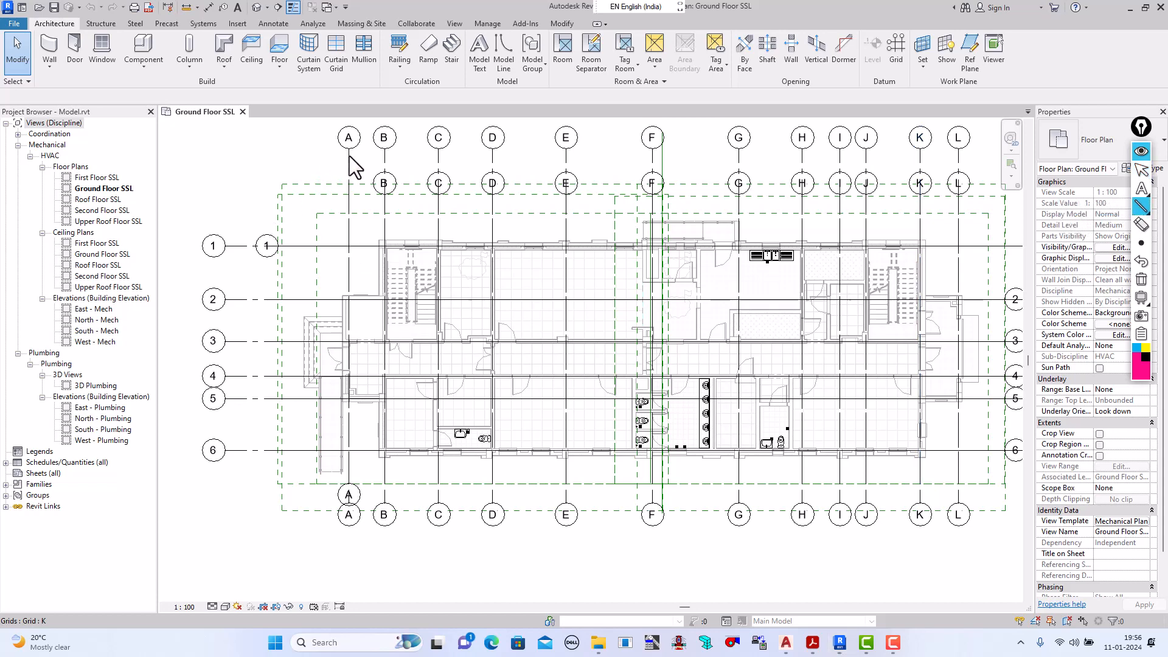
{"action": "mouse_move", "coordinate": [348, 153]}
{"action": "left_mouse_down"}
{"action": "mouse_move", "coordinate": [348, 246]}
{"action": "mouse_move", "coordinate": [316, 246]}
{"action": "mouse_move", "coordinate": [348, 246]}
{"action": "left_mouse_up"}
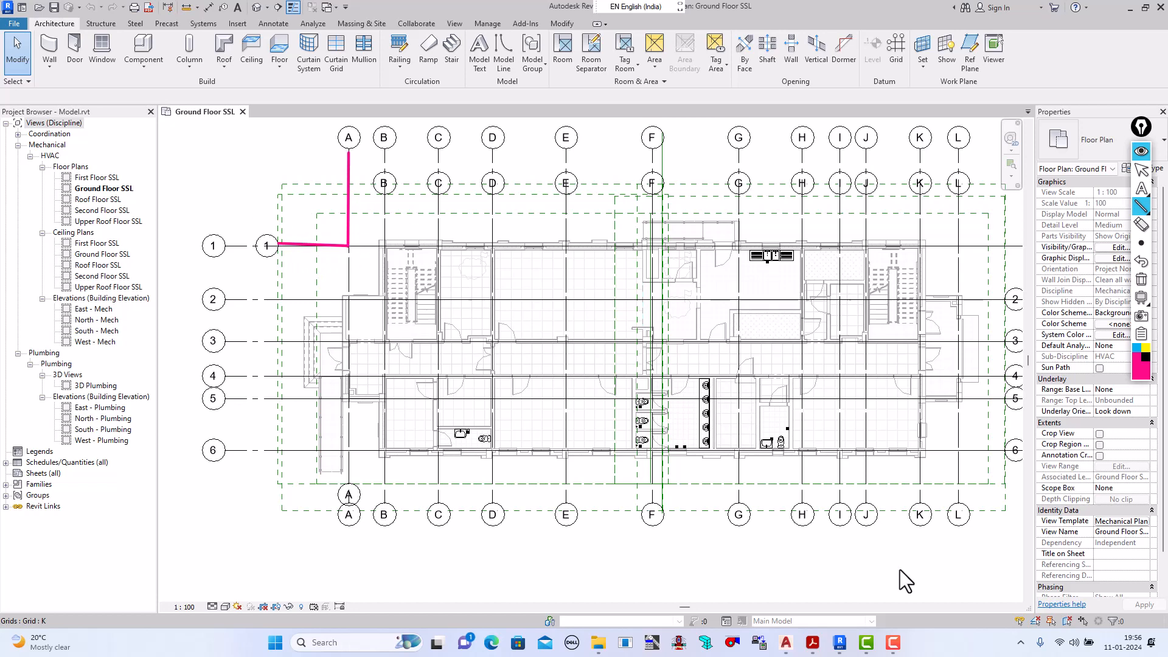
{"action": "left_click", "coordinate": [1142, 165]}
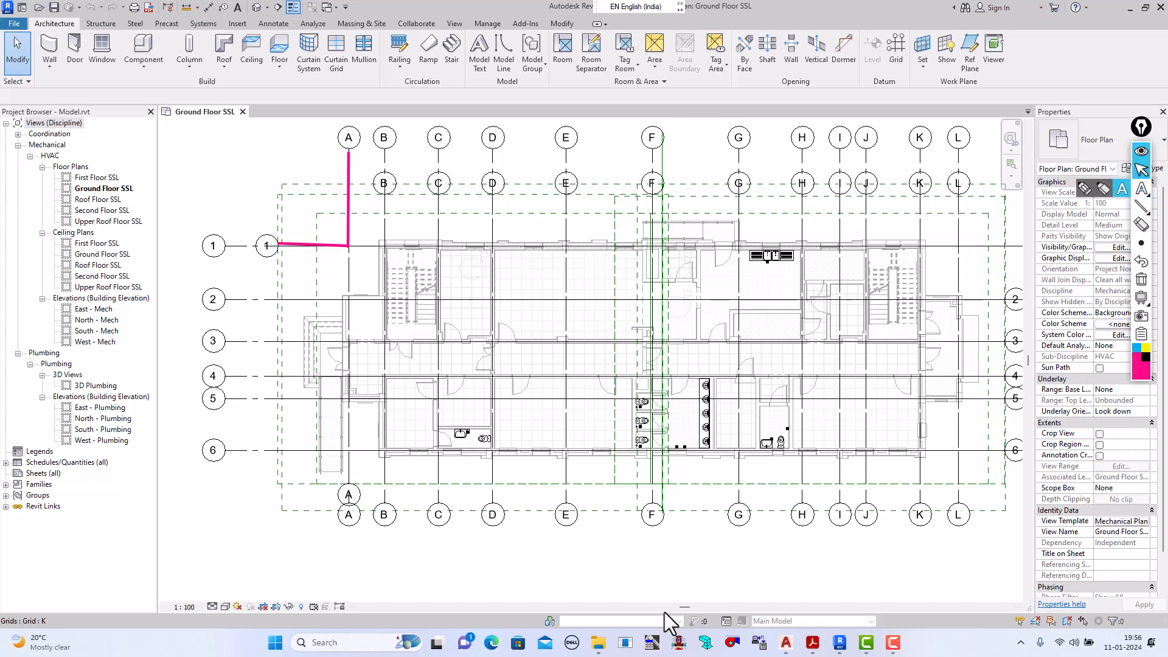
Step: Compare the corner reference lines in AC-ducting.dwg with the marked A-1 grid intersection in Revit, and clear the screen annotations
{"action": "mouse_move", "coordinate": [786, 649]}
{"action": "left_click", "coordinate": [801, 608]}
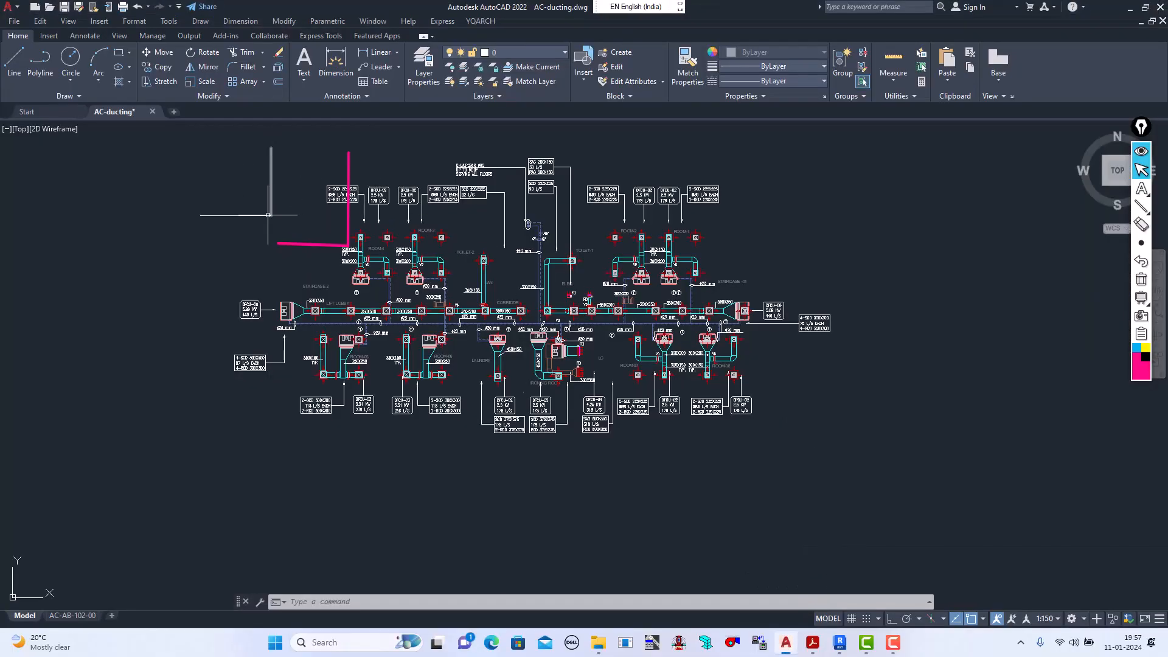
{"action": "mouse_move", "coordinate": [840, 647]}
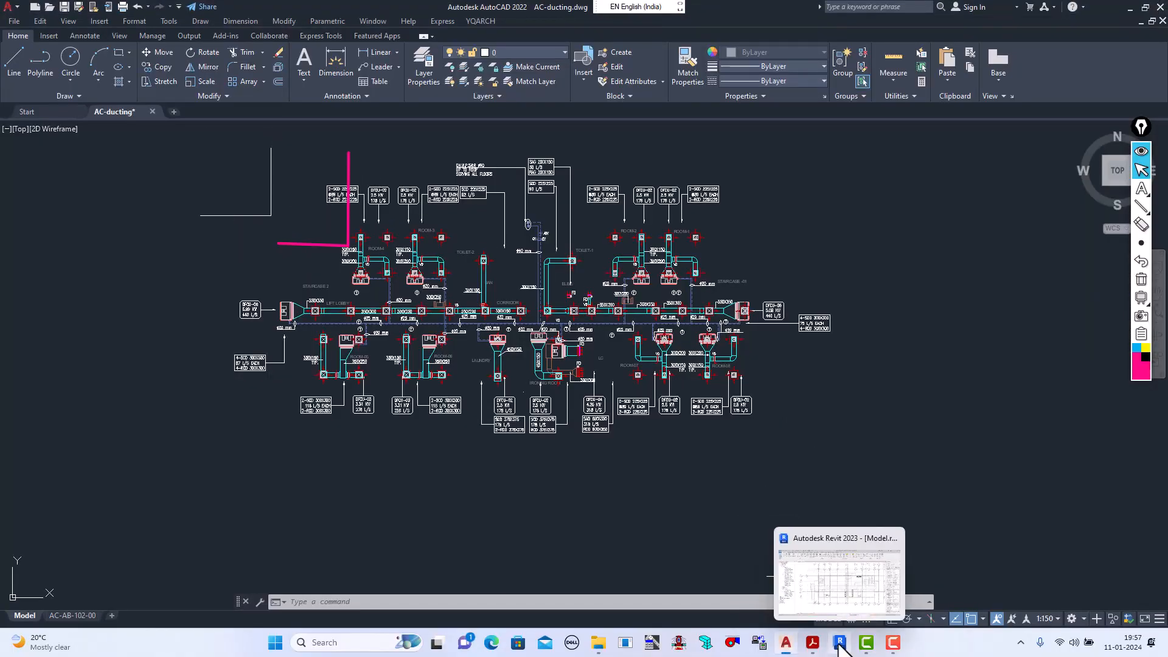
{"action": "left_click", "coordinate": [849, 581]}
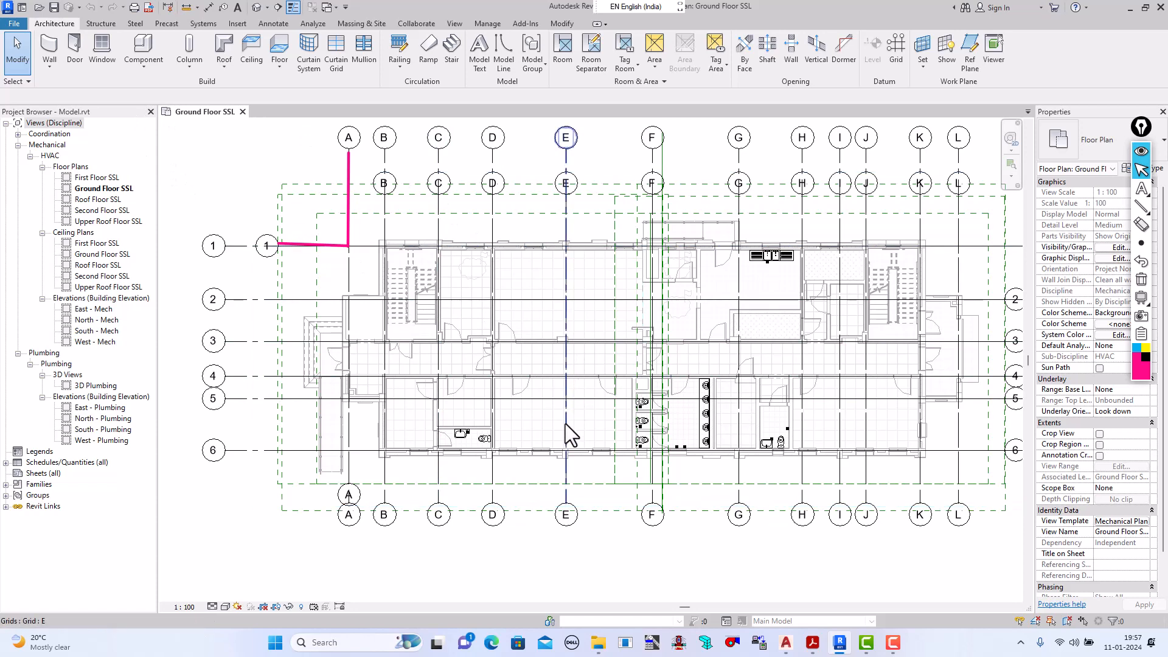
{"action": "scroll", "coordinate": [564, 423], "scroll_direction": "down", "scroll_amount": 1}
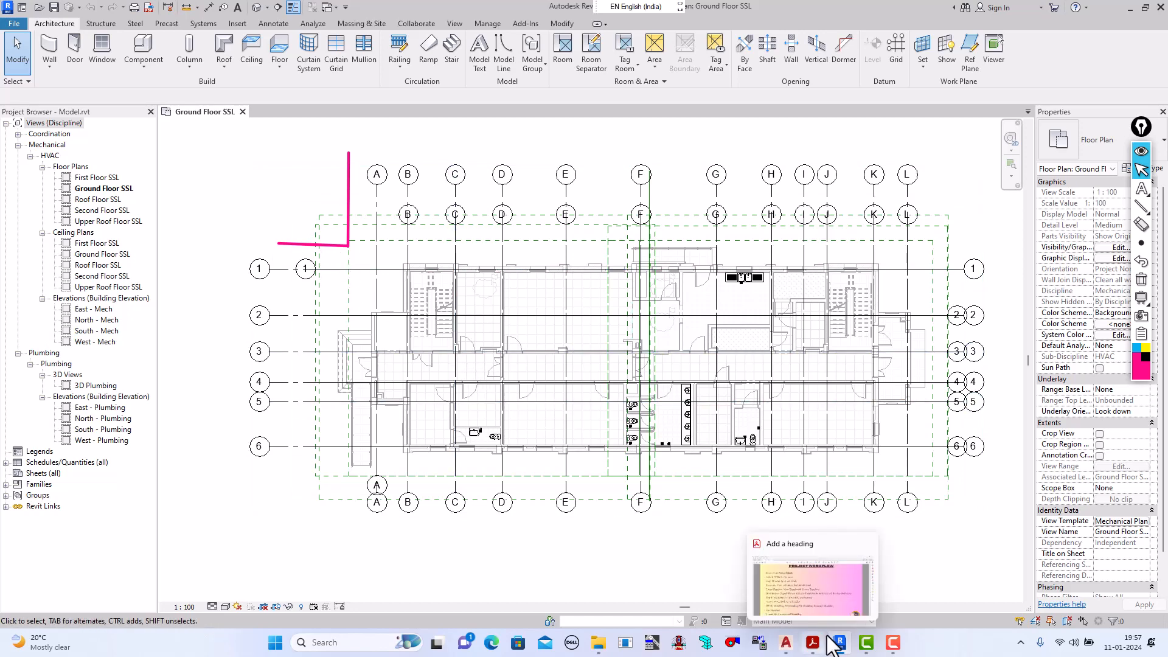
{"action": "left_click", "coordinate": [789, 643]}
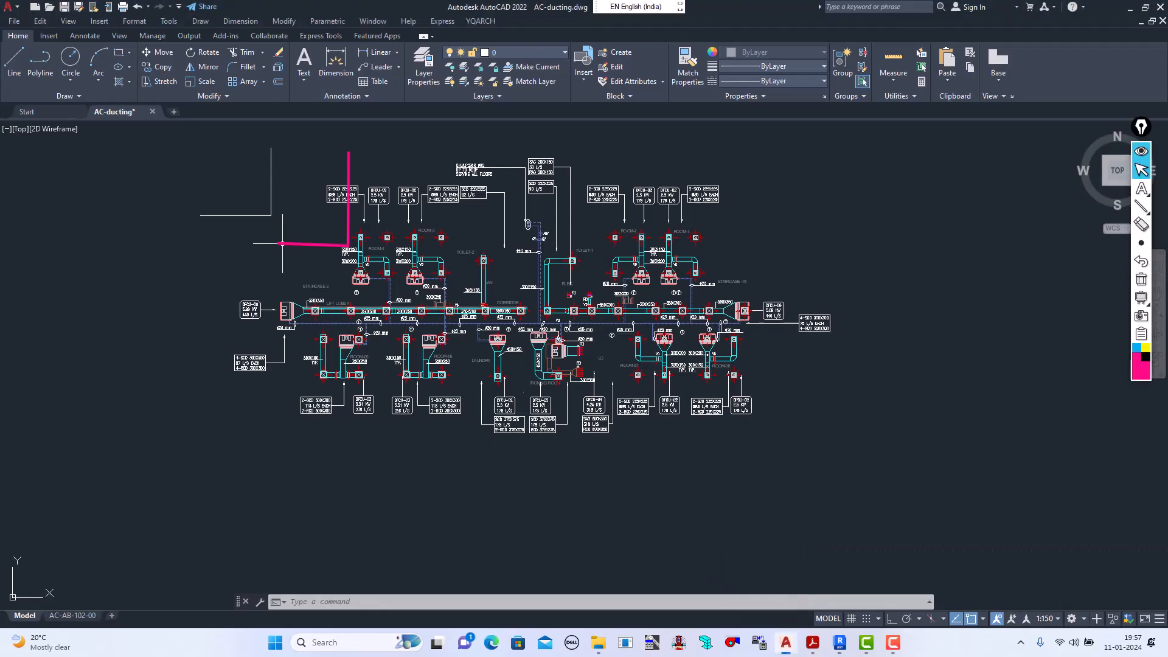
{"action": "left_click", "coordinate": [1141, 281]}
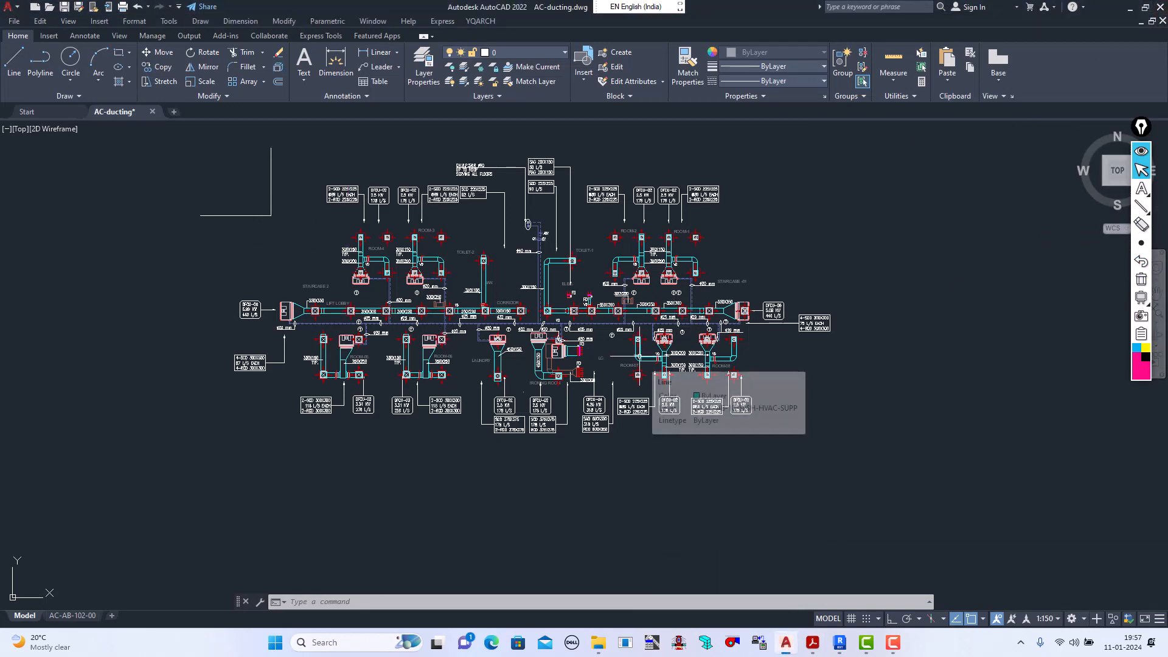
Step: Quit AutoCAD without saving AC-ducting.dwg and switch to the Ground Floor SSL plan in Revit
{"action": "left_click", "coordinate": [1161, 11]}
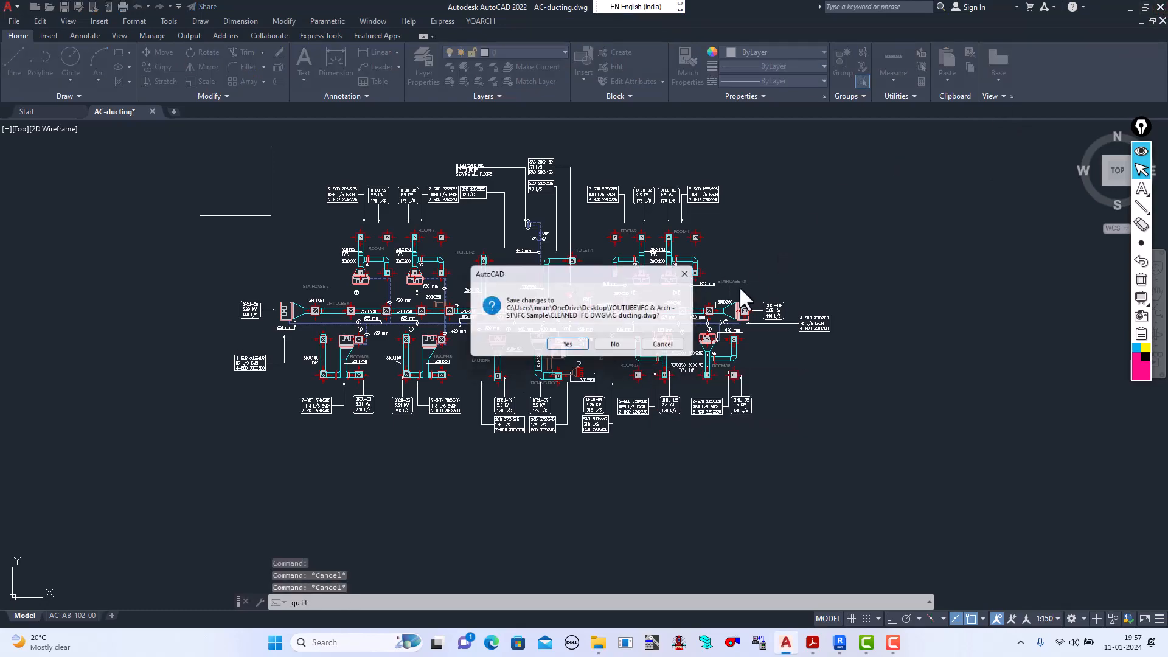
{"action": "left_click", "coordinate": [618, 347]}
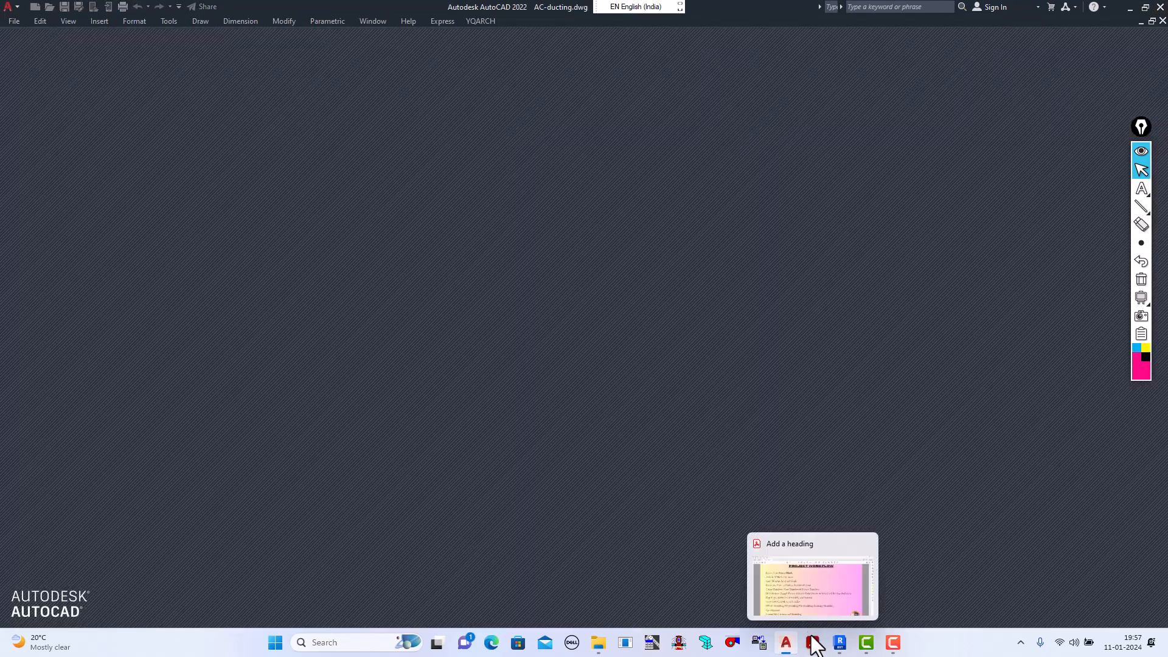
{"action": "left_click", "coordinate": [840, 642]}
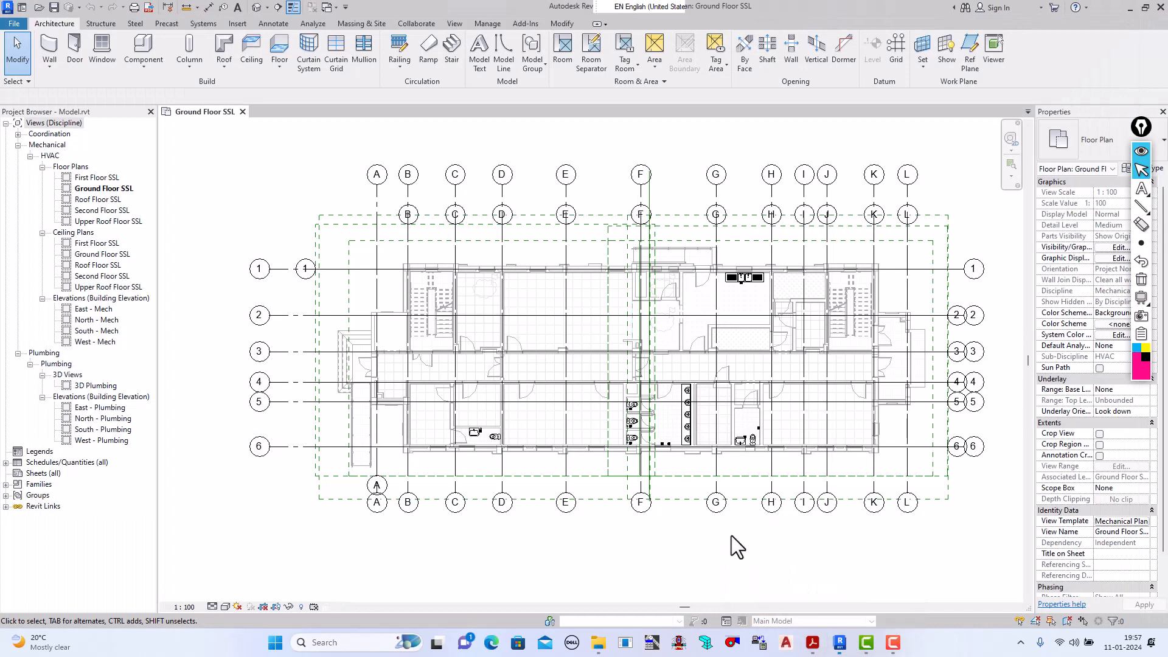
{"action": "scroll", "coordinate": [351, 324], "scroll_direction": "down", "scroll_amount": 4}
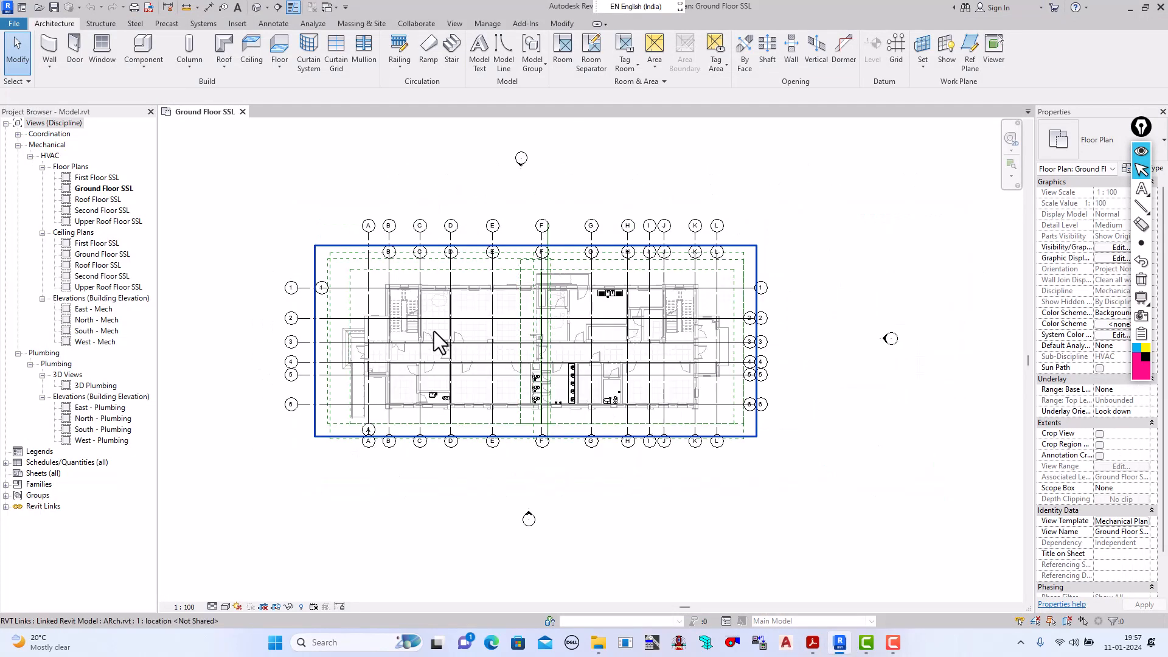
Step: Start linking a CAD file to the Ground Floor SSL plan and choose AC-ducting.dwg from the CLEANED IFC DWG folder
{"action": "scroll", "coordinate": [434, 331], "scroll_direction": "down", "scroll_amount": 2}
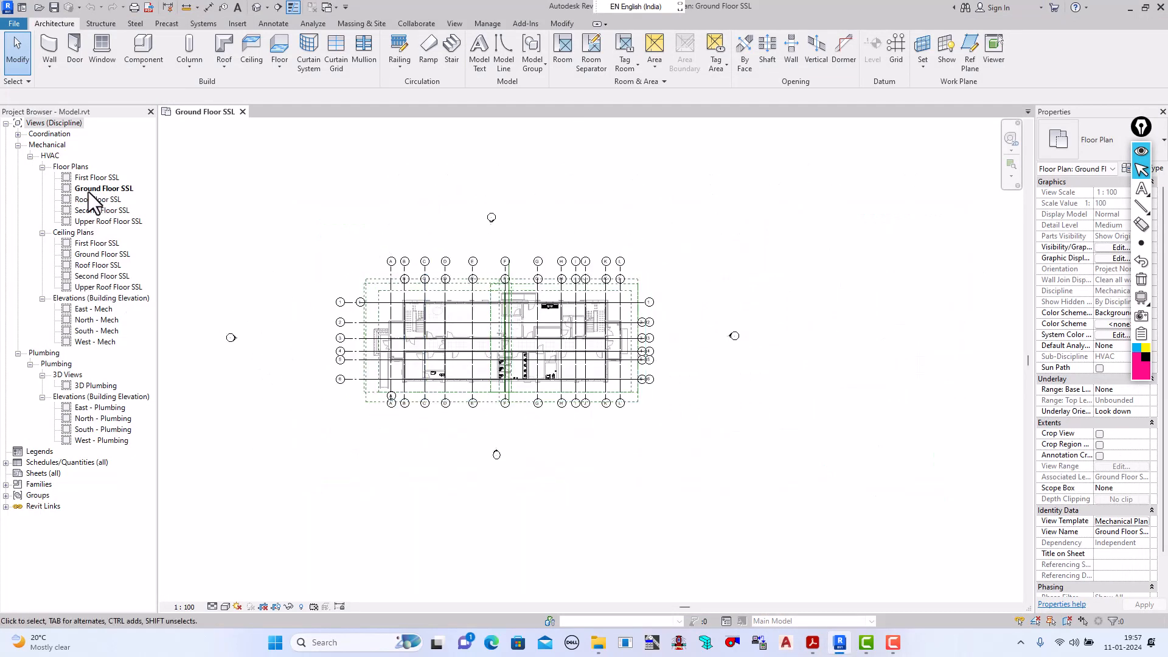
{"action": "scroll", "coordinate": [392, 344], "scroll_direction": "up", "scroll_amount": 2}
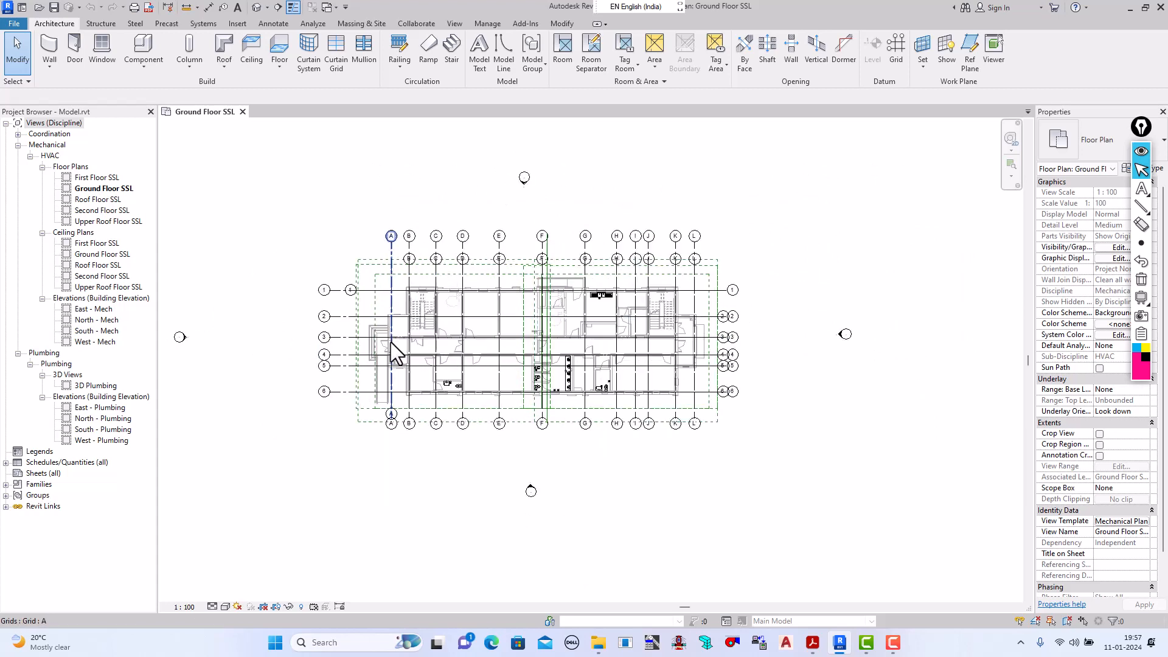
{"action": "left_click", "coordinate": [237, 25]}
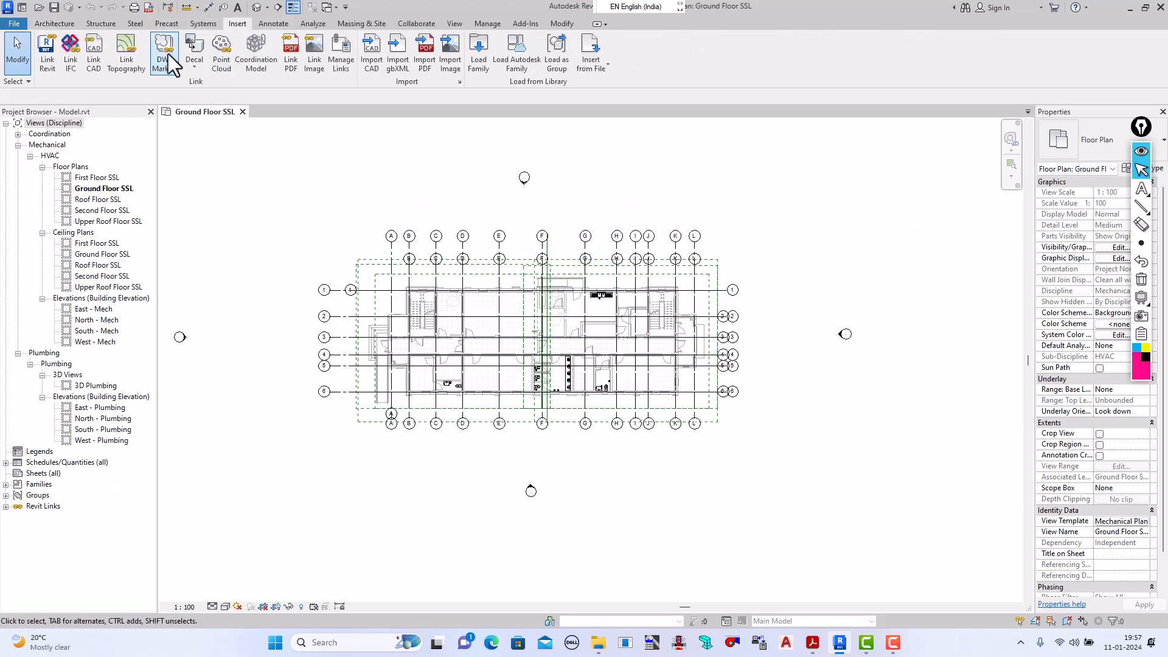
{"action": "left_click", "coordinate": [92, 69]}
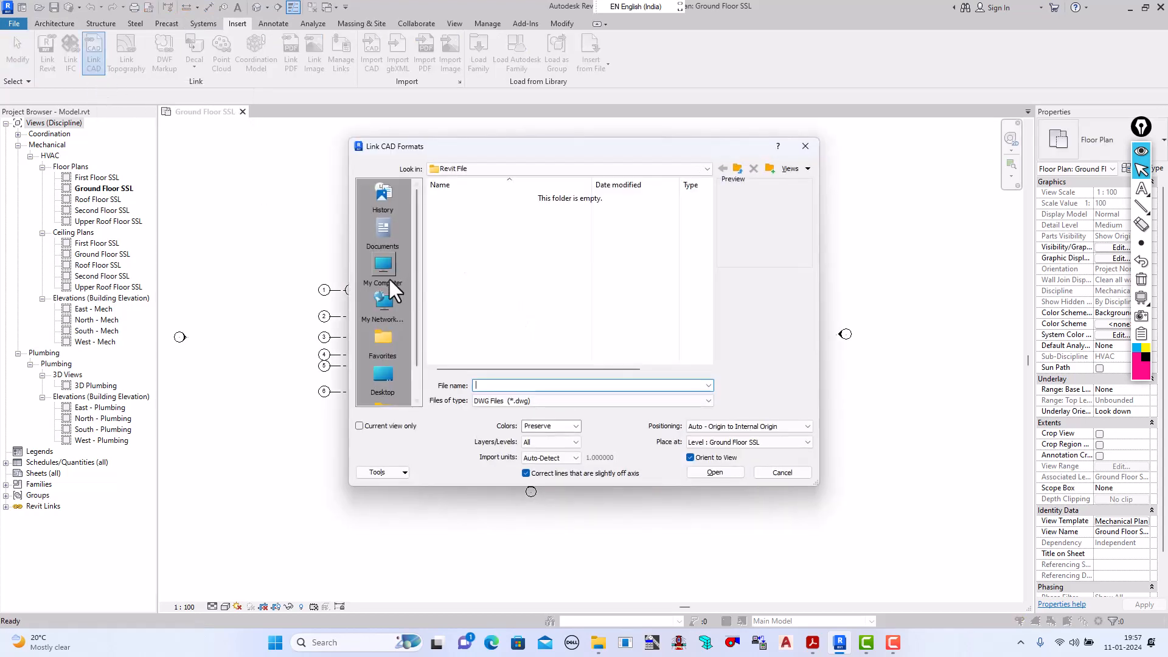
{"action": "left_click", "coordinate": [383, 375]}
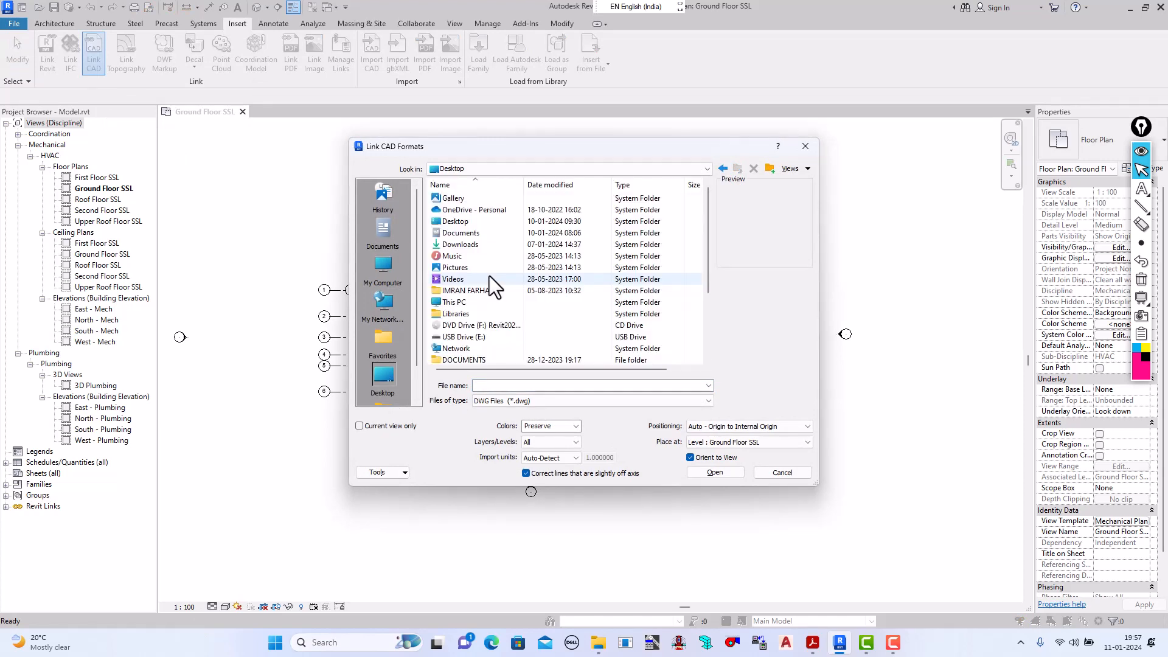
{"action": "double_click", "coordinate": [468, 335]}
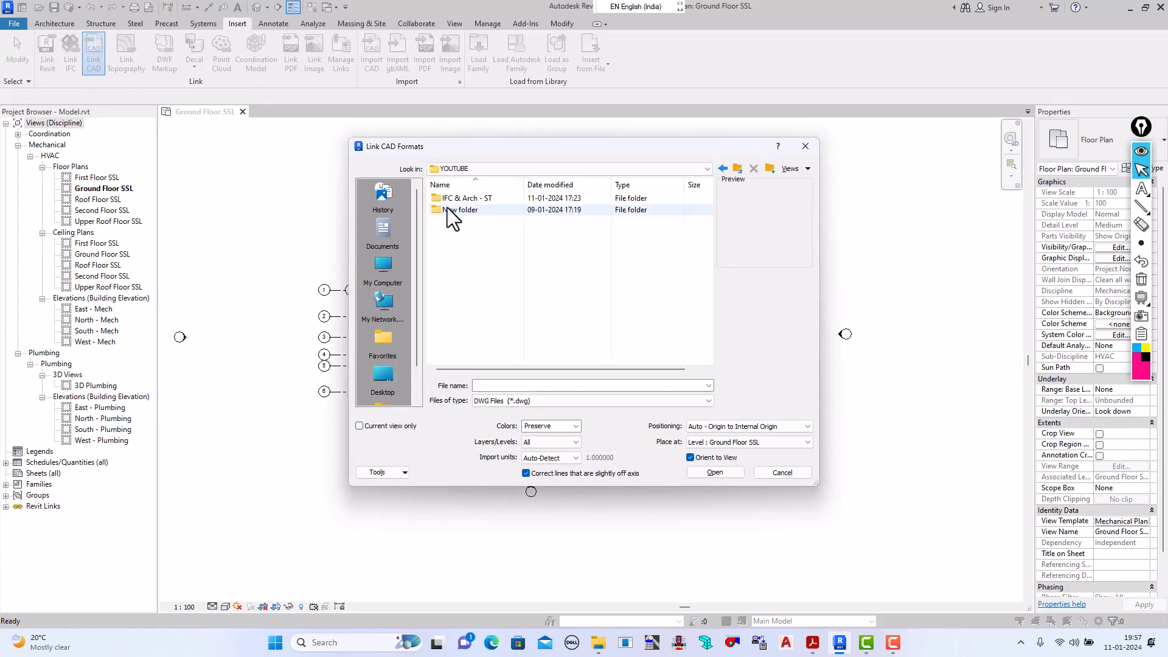
{"action": "double_click", "coordinate": [458, 199]}
{"action": "double_click", "coordinate": [468, 199]}
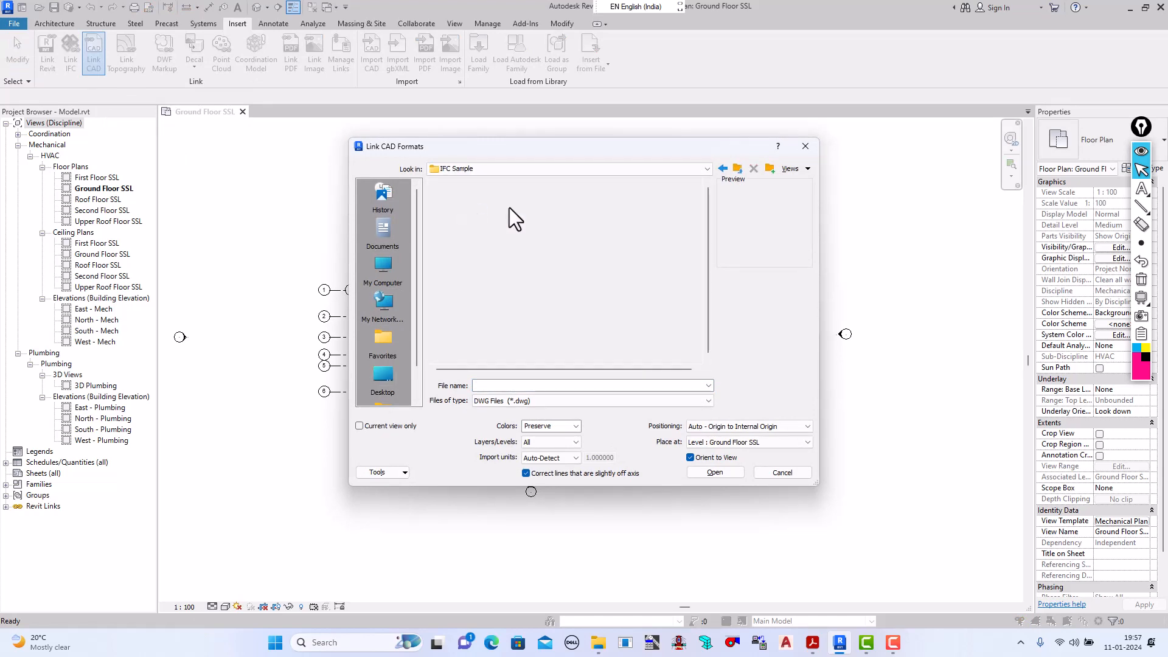
{"action": "double_click", "coordinate": [484, 199]}
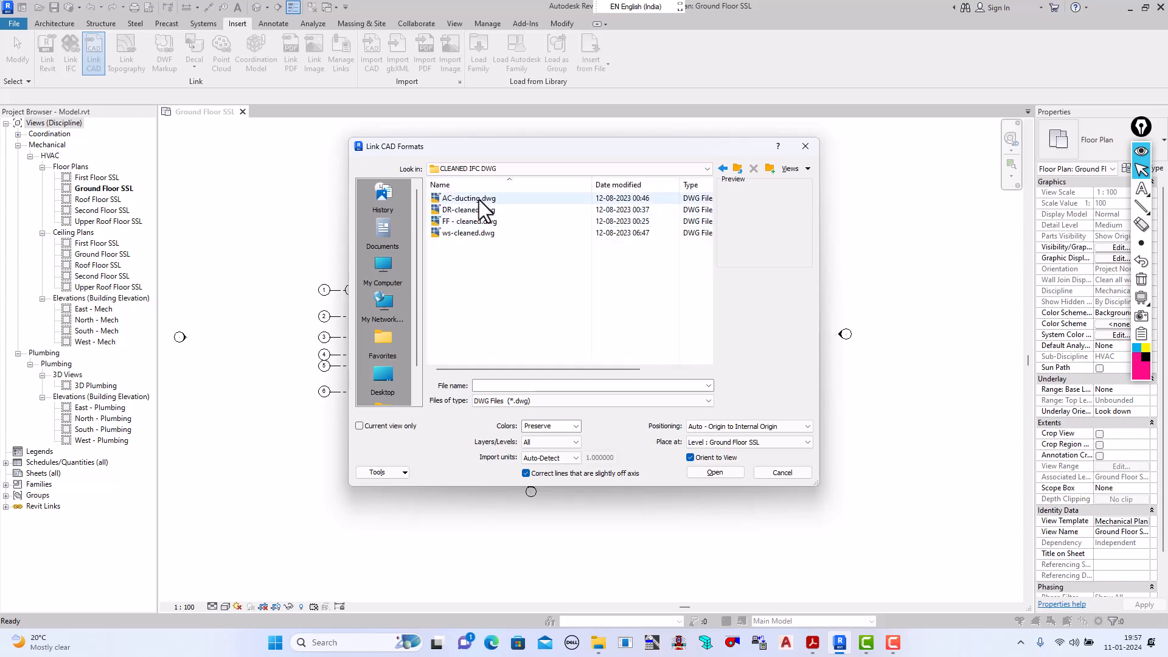
{"action": "left_click", "coordinate": [479, 199]}
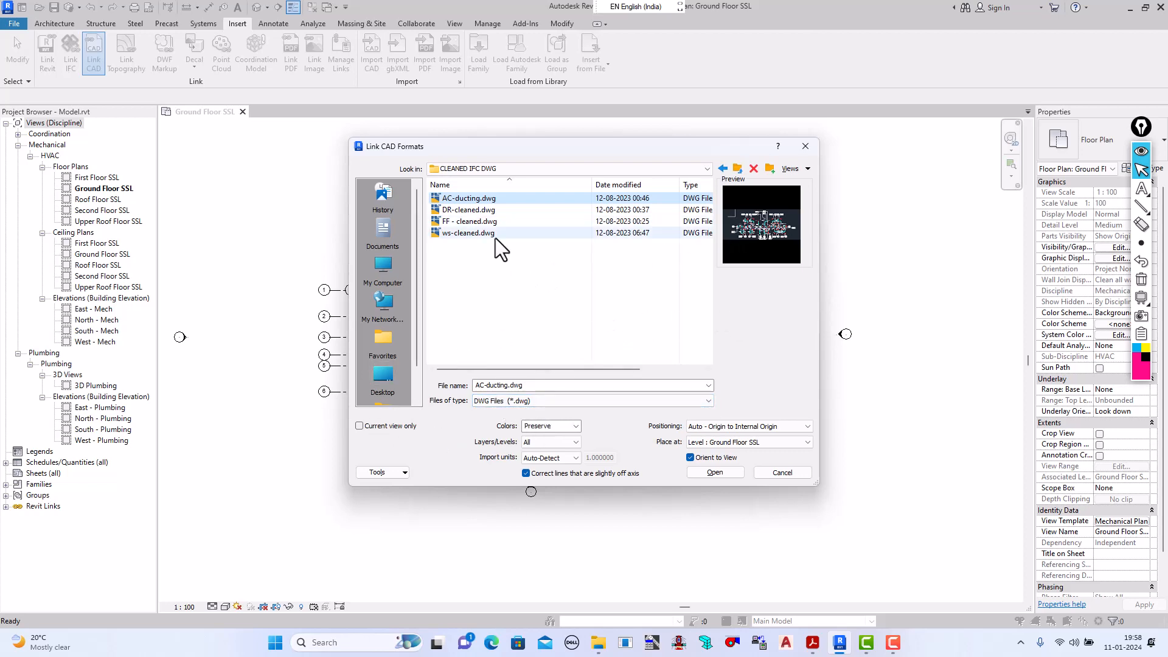
Step: Link the drawing to the current view only, with Auto-Detect import units and correction of slightly off-axis lines disabled
{"action": "left_click", "coordinate": [359, 426]}
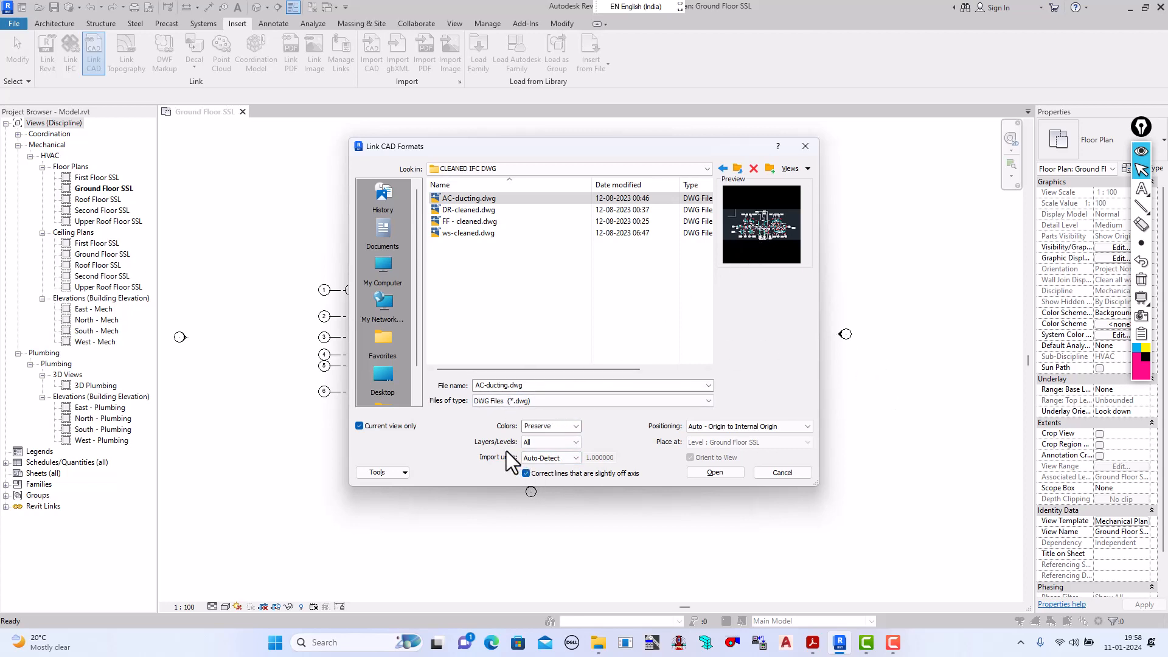
{"action": "left_click", "coordinate": [563, 458]}
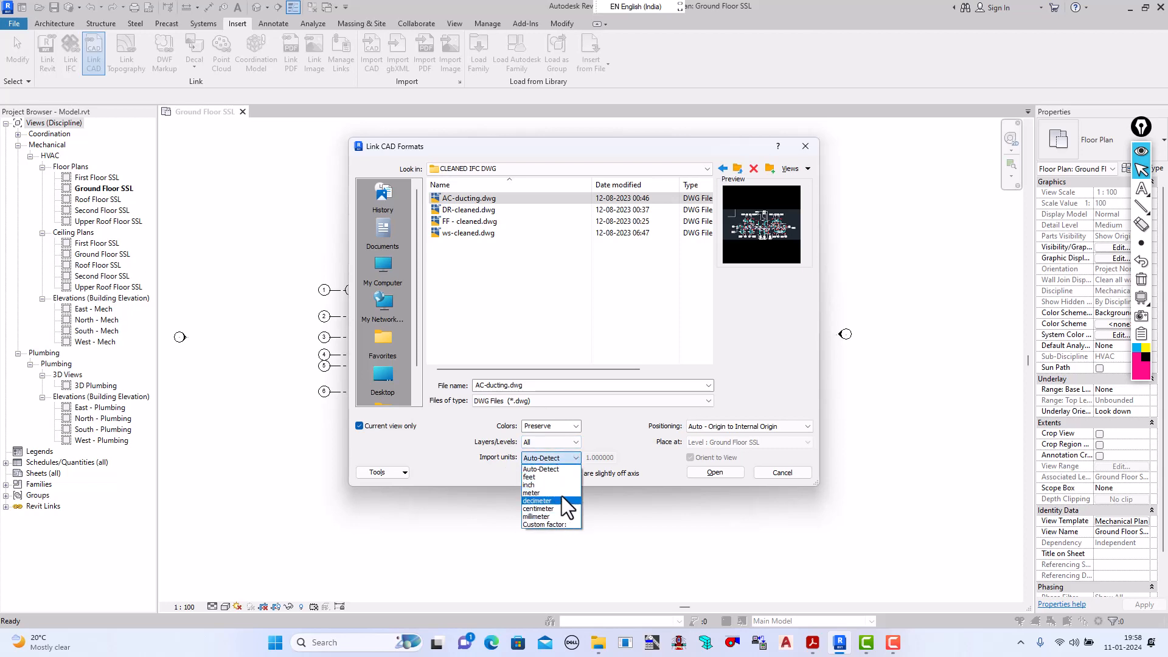
{"action": "left_click", "coordinate": [559, 467]}
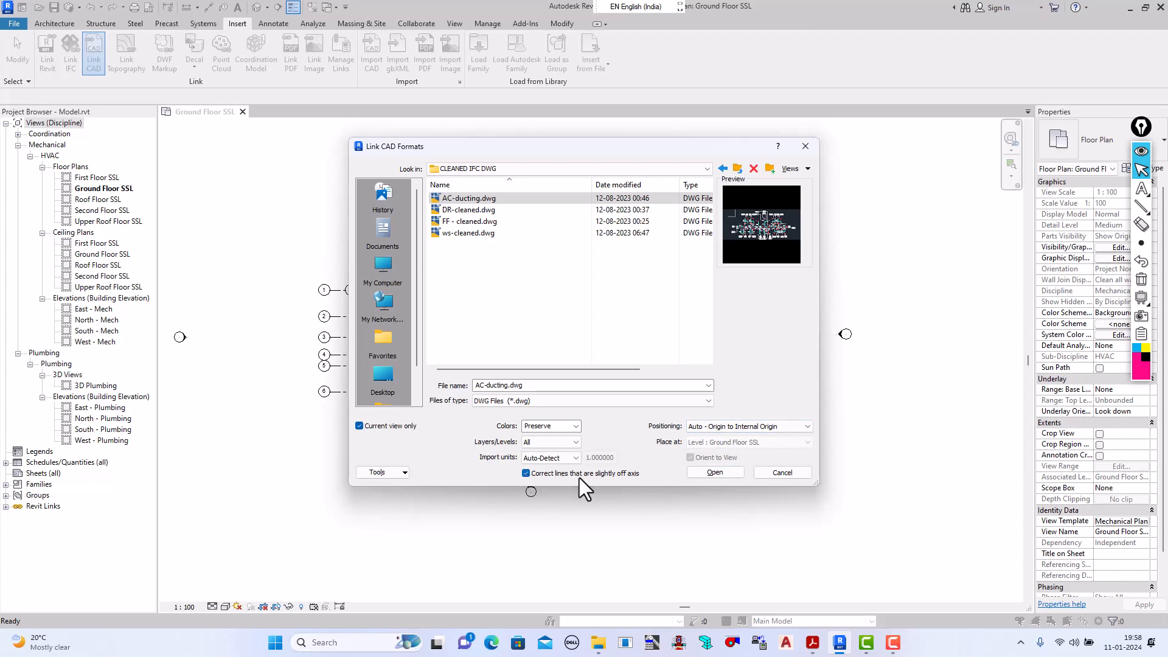
{"action": "left_click", "coordinate": [525, 472]}
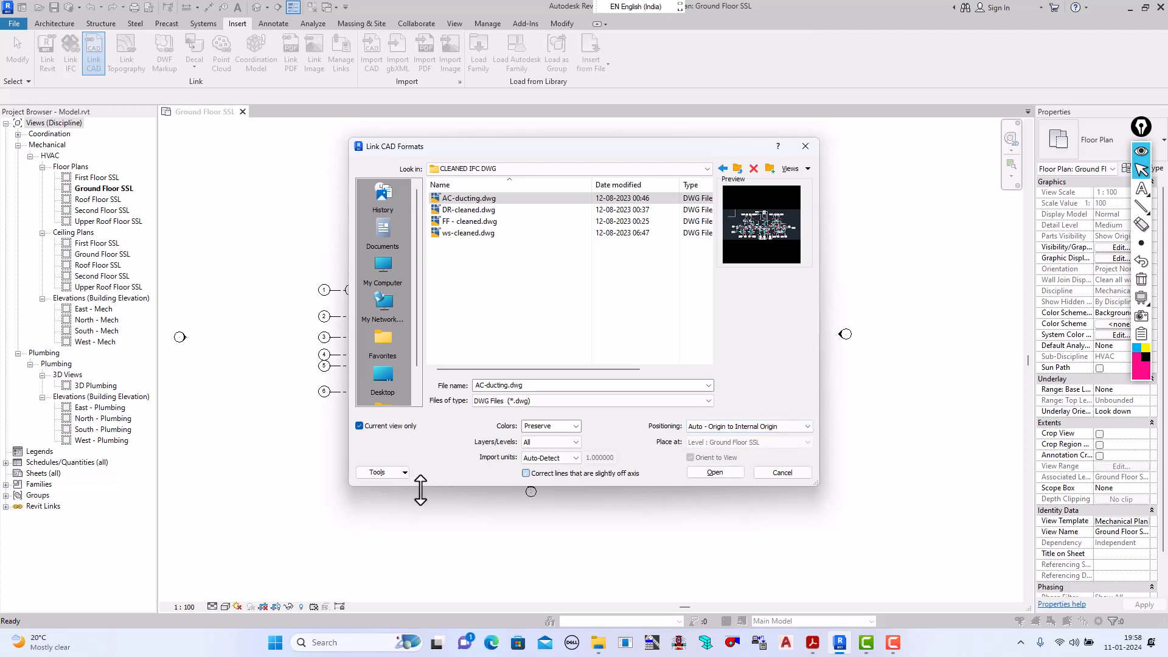
{"action": "left_click", "coordinate": [720, 473]}
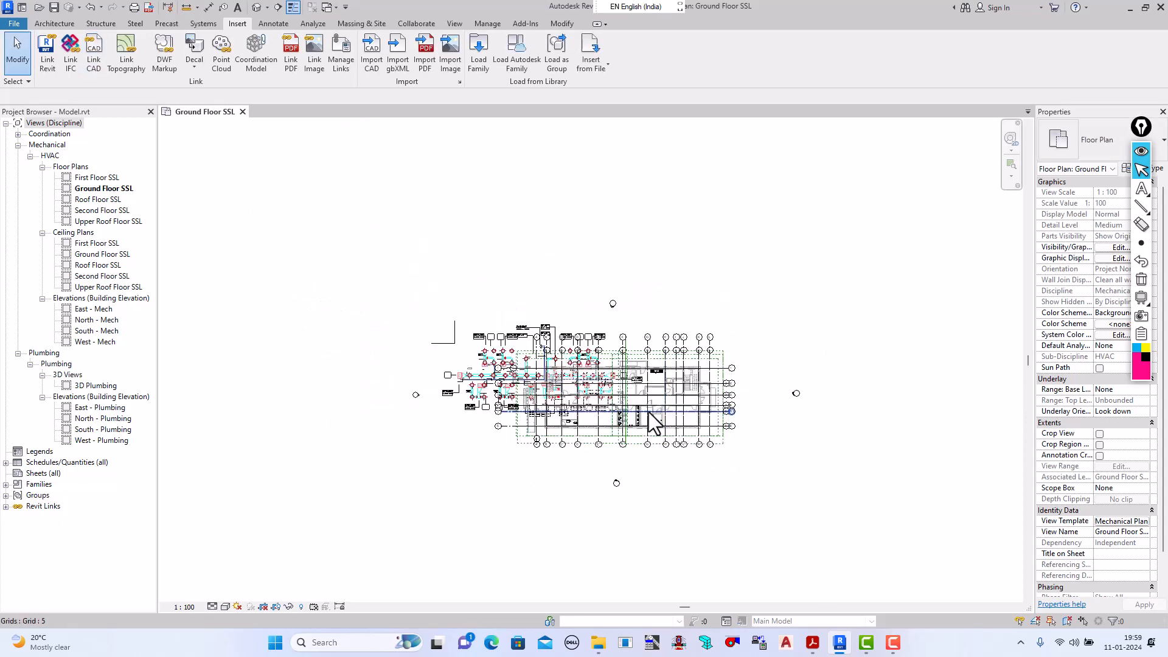
Step: Select the linked AC-ducting.dwg drawing on the Ground Floor SSL plan and unpin it
{"action": "scroll", "coordinate": [646, 419], "scroll_direction": "up", "scroll_amount": 2}
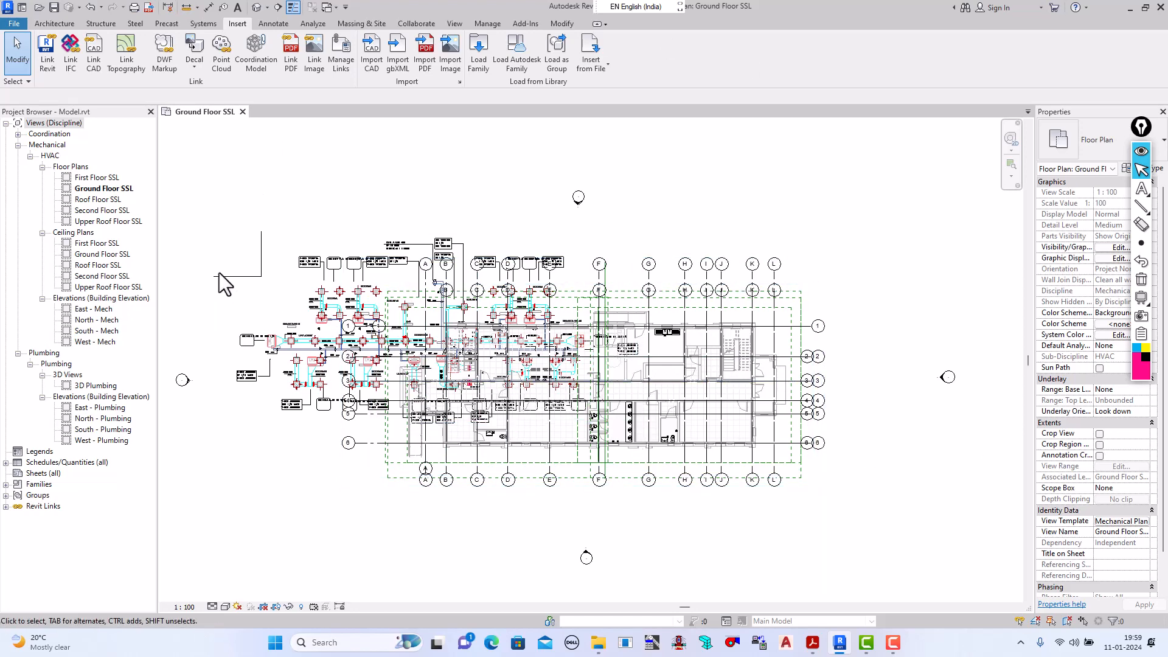
{"action": "scroll", "coordinate": [636, 399], "scroll_direction": "down", "scroll_amount": 3}
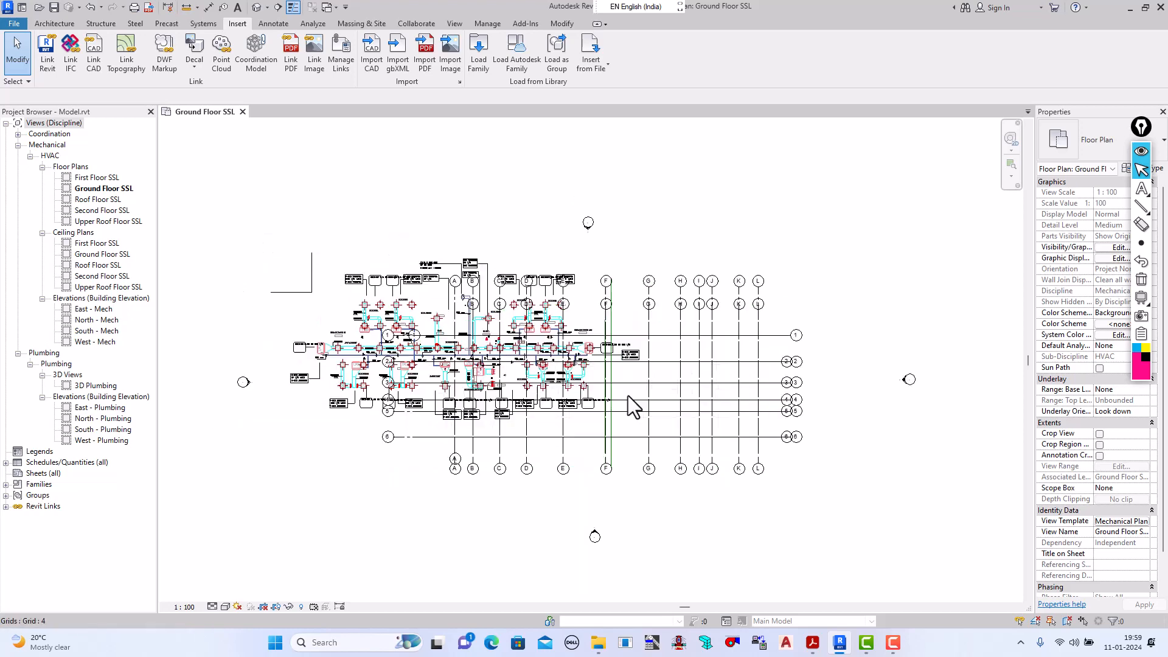
{"action": "scroll", "coordinate": [474, 385], "scroll_direction": "up", "scroll_amount": 3}
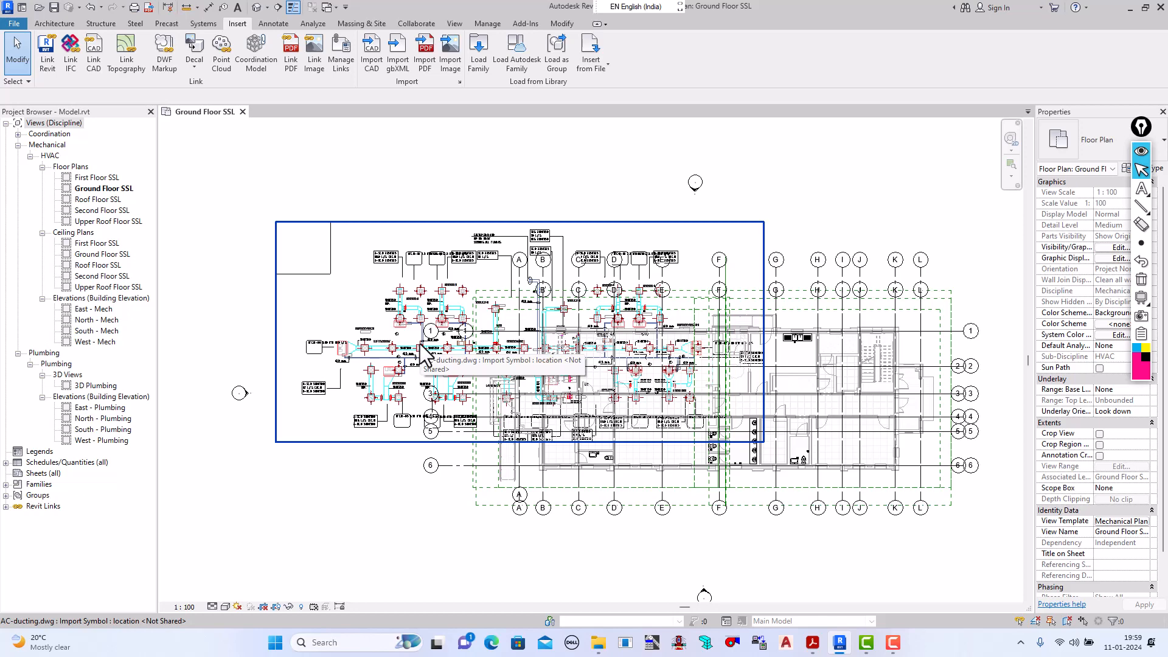
{"action": "left_click", "coordinate": [406, 416]}
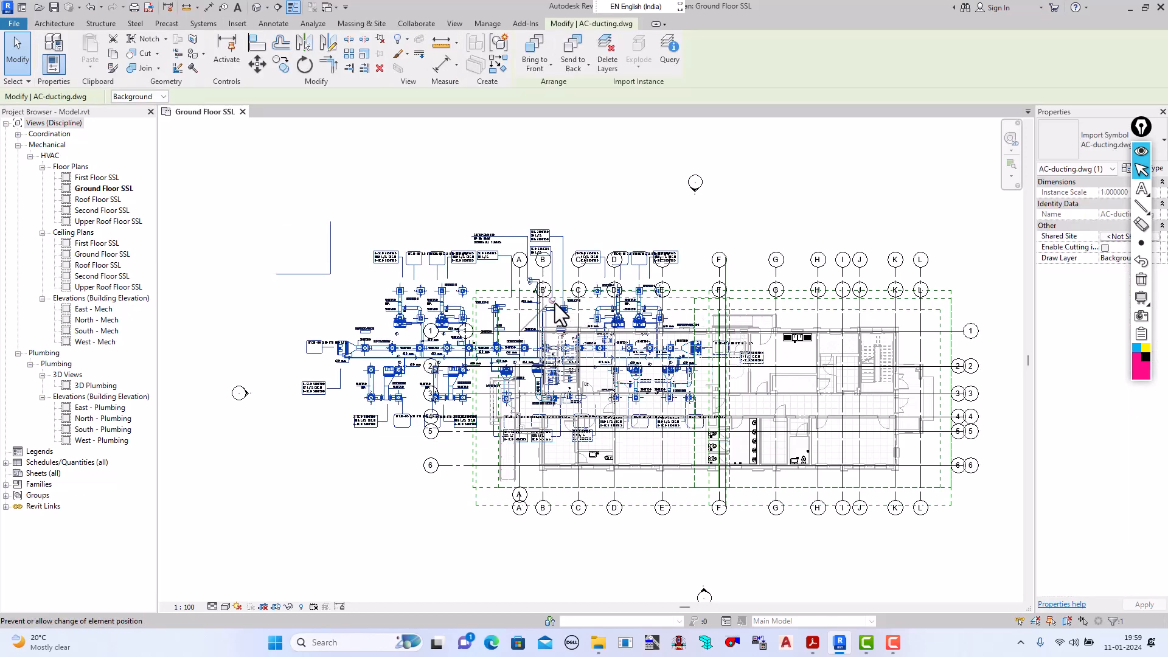
{"action": "scroll", "coordinate": [555, 302], "scroll_direction": "up", "scroll_amount": 3}
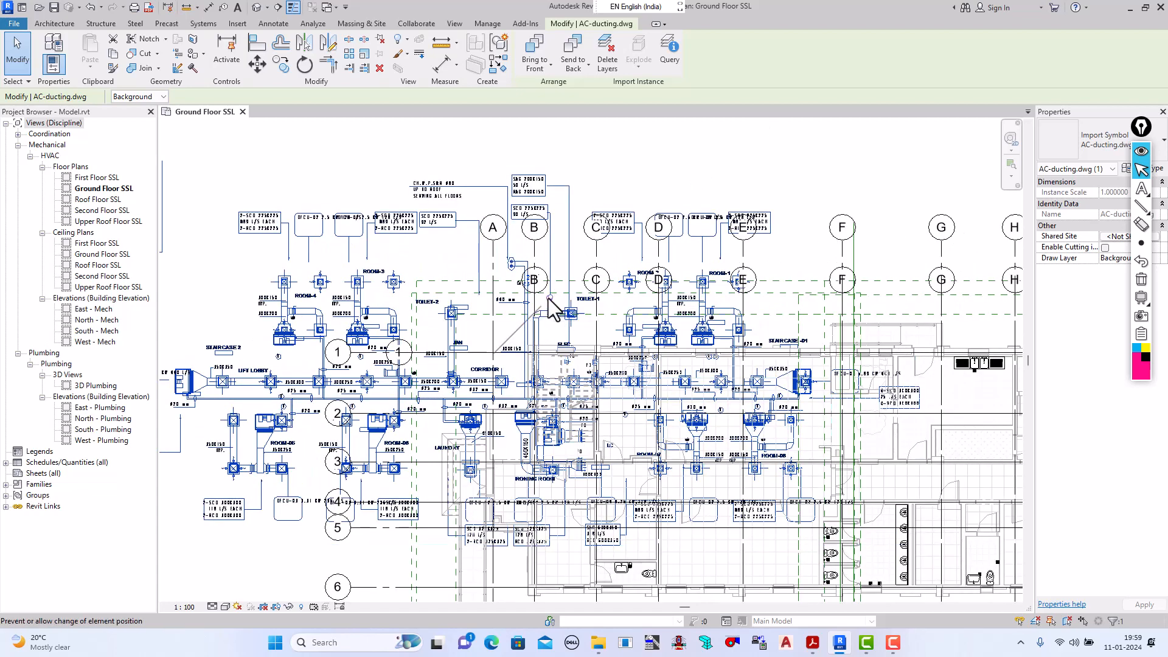
{"action": "scroll", "coordinate": [585, 347], "scroll_direction": "down", "scroll_amount": 4}
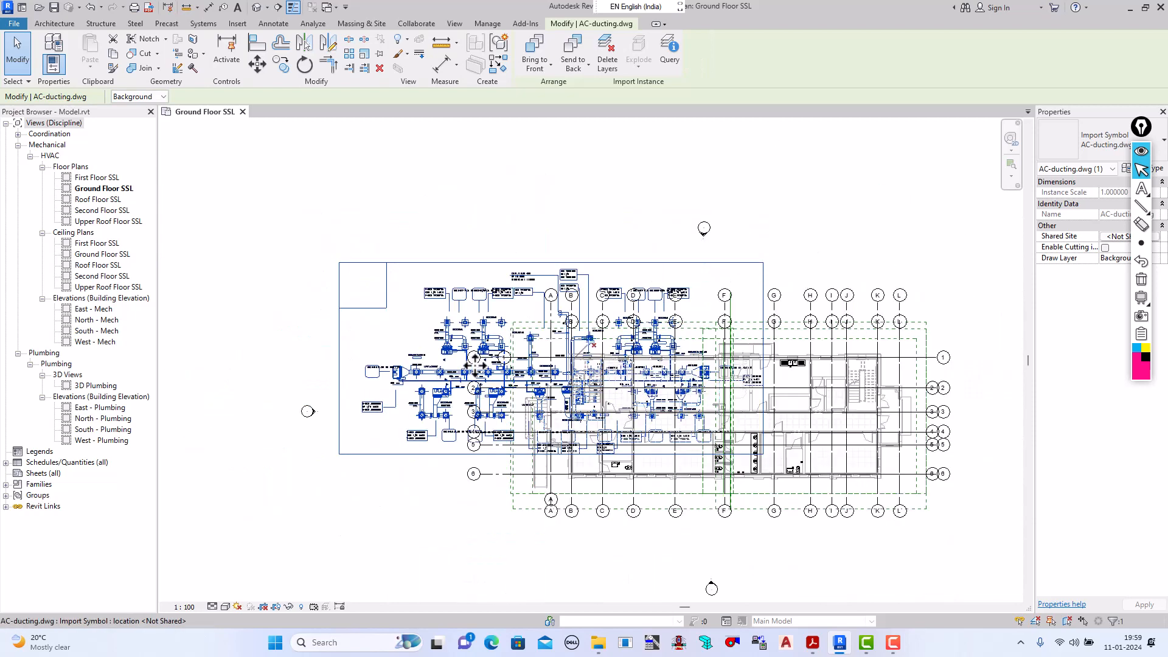
Step: Shift the AC-ducting.dwg link up and to the left, clear of the building plan, and deselect it
{"action": "left_click_drag", "start_coordinate": [455, 375], "coordinate": [301, 187]}
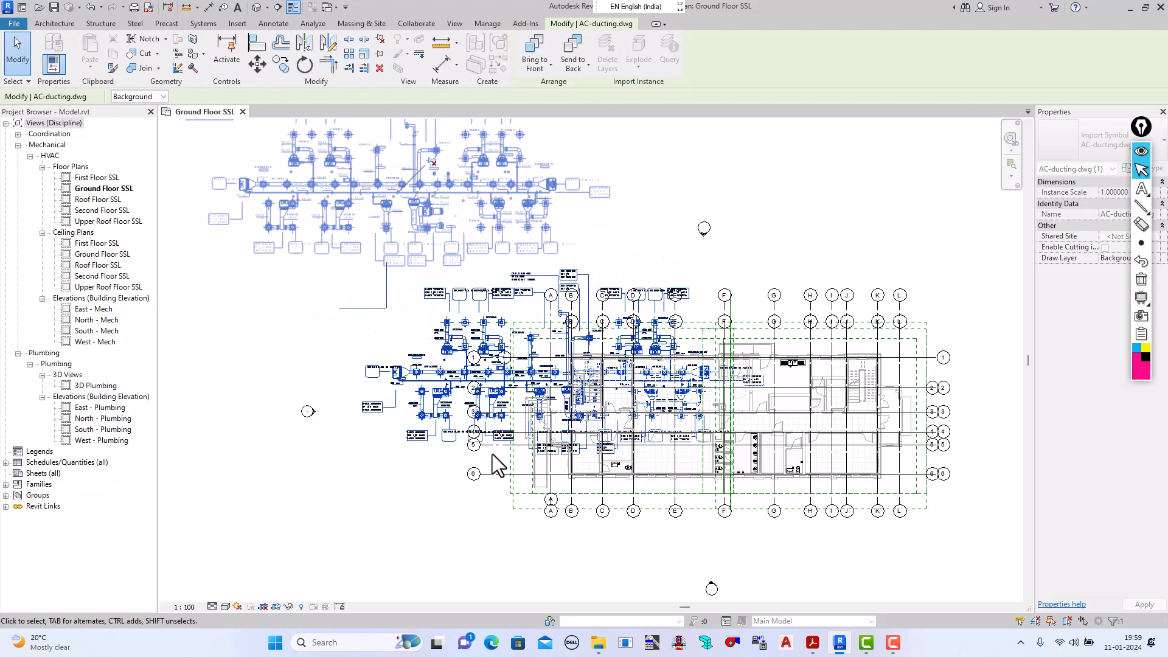
{"action": "scroll", "coordinate": [490, 455], "scroll_direction": "down", "scroll_amount": 3}
{"action": "scroll", "coordinate": [392, 262], "scroll_direction": "up", "scroll_amount": 1}
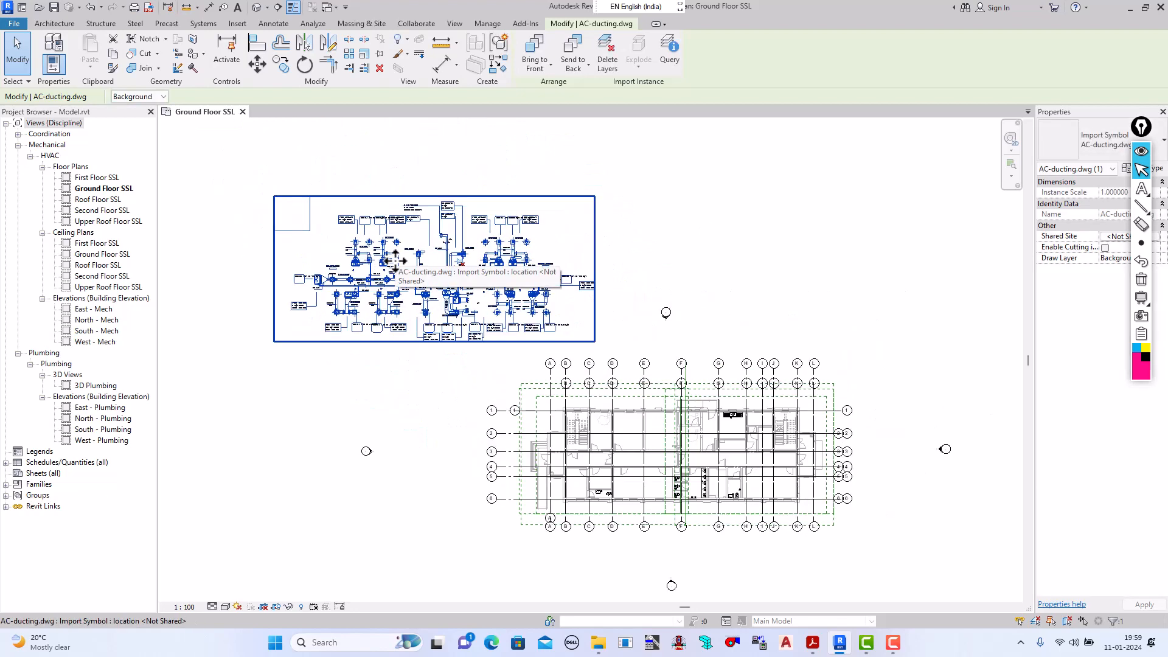
{"action": "left_click", "coordinate": [15, 63]}
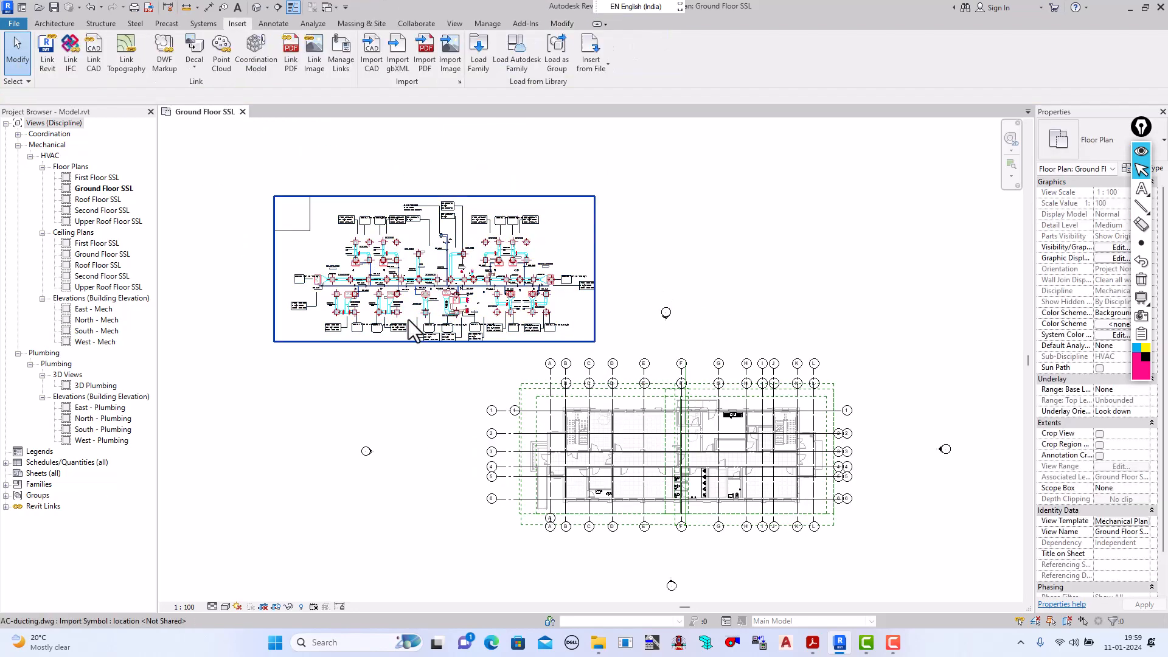
Step: Move the AC-ducting.dwg link from the corner of its reference lines to the intersection of grids A and 1
{"action": "scroll", "coordinate": [684, 533], "scroll_direction": "up", "scroll_amount": 2}
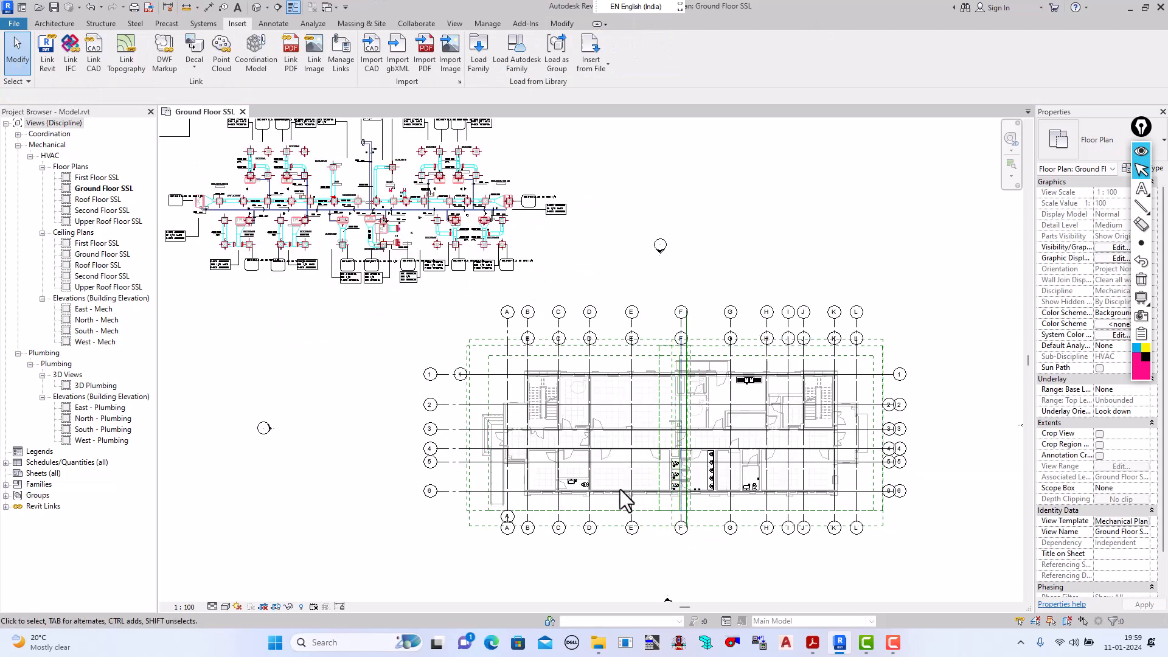
{"action": "scroll", "coordinate": [370, 355], "scroll_direction": "down", "scroll_amount": 2}
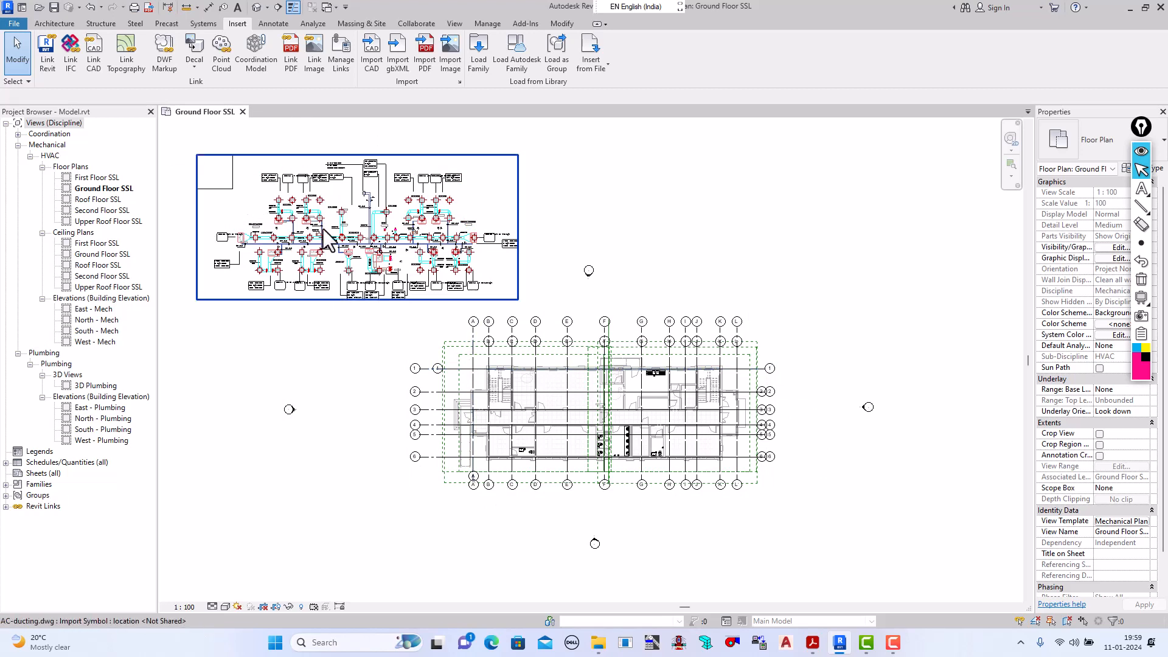
{"action": "left_click", "coordinate": [255, 175]}
{"action": "left_click", "coordinate": [257, 64]}
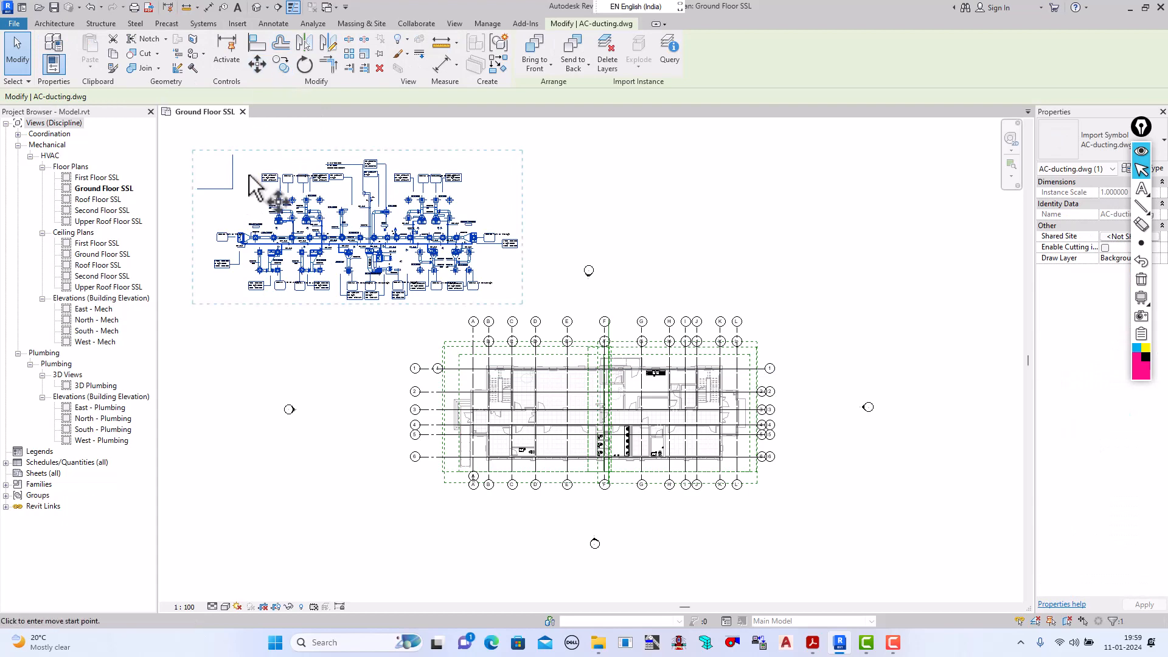
{"action": "left_click", "coordinate": [232, 189]}
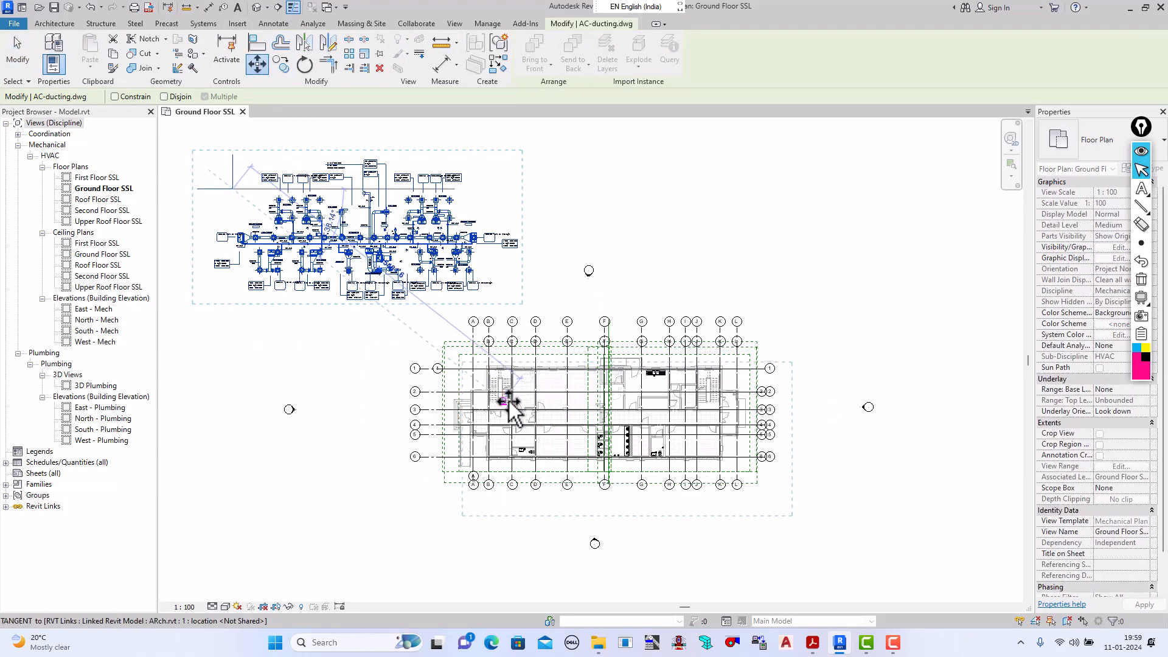
{"action": "scroll", "coordinate": [513, 408], "scroll_direction": "up", "scroll_amount": 3}
{"action": "scroll", "coordinate": [513, 409], "scroll_direction": "up", "scroll_amount": 1}
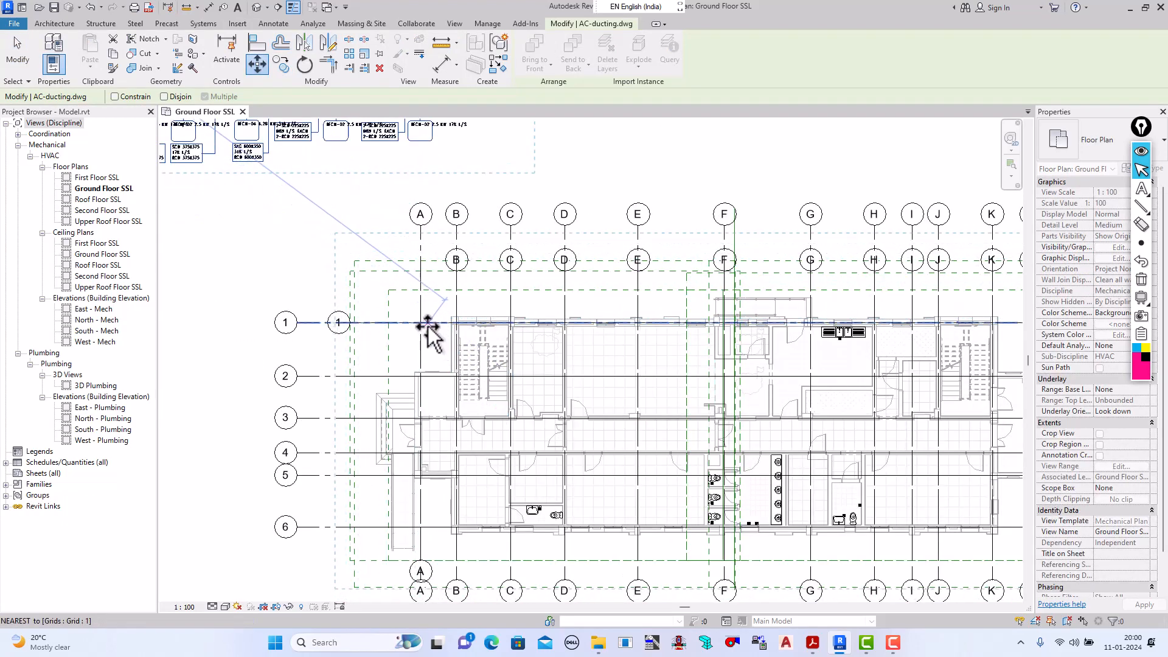
{"action": "left_click", "coordinate": [420, 322]}
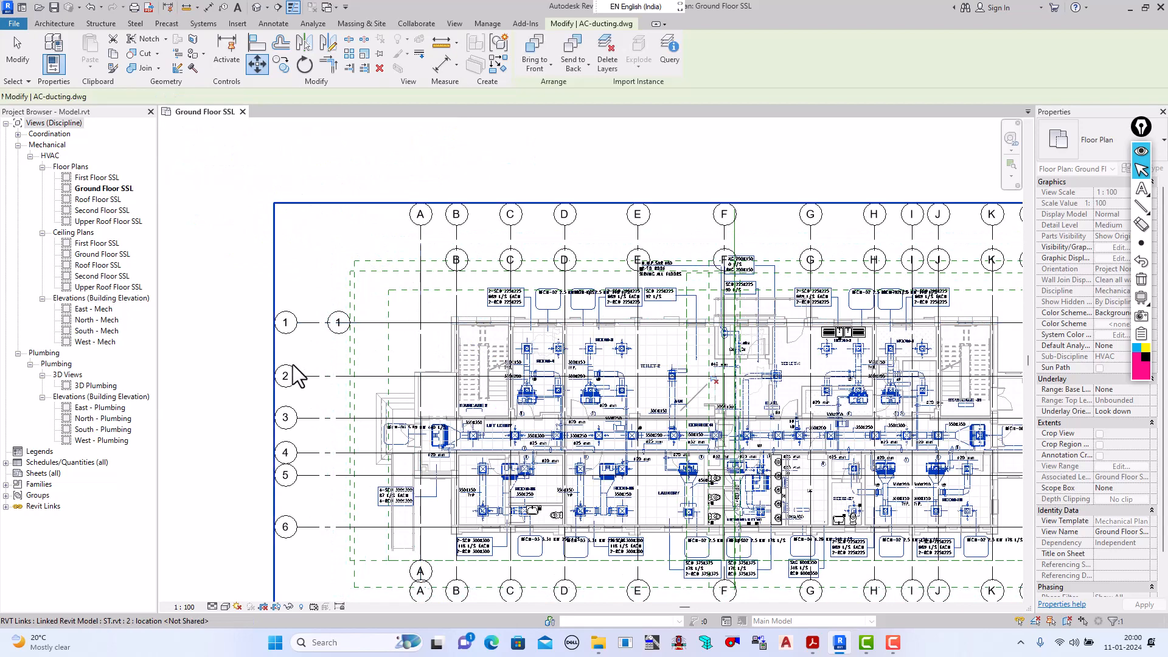
Step: Check the ducting drawing's alignment with the building plan, pin the AC-ducting.dwg link in place and deselect it
{"action": "scroll", "coordinate": [294, 366], "scroll_direction": "down", "scroll_amount": 5}
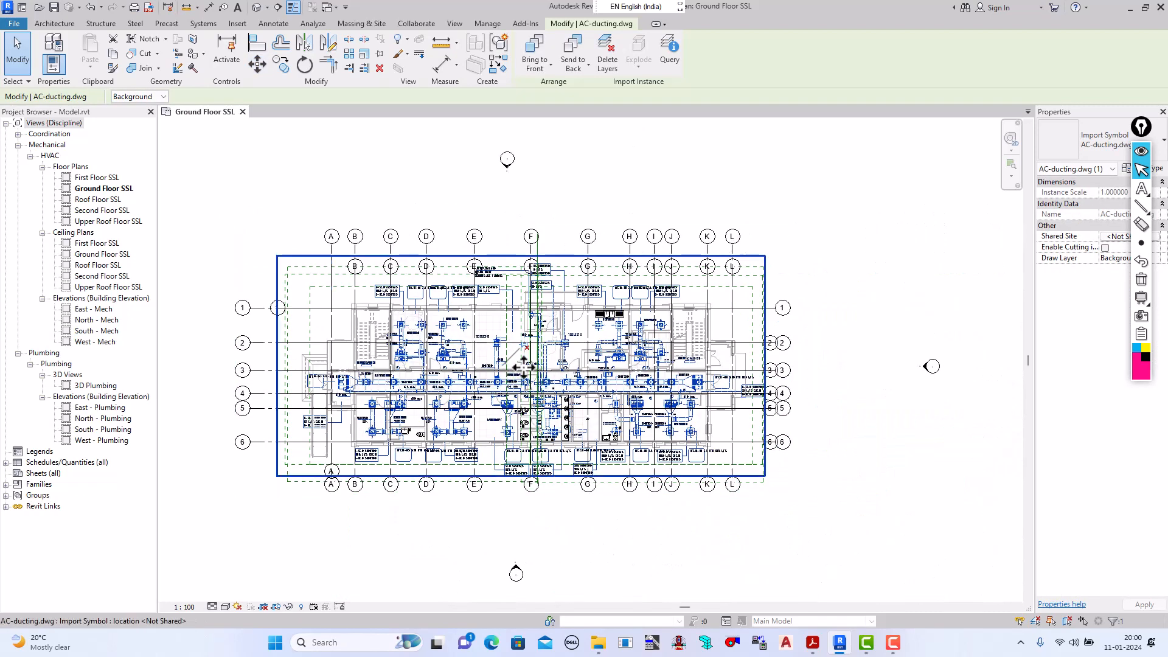
{"action": "scroll", "coordinate": [566, 365], "scroll_direction": "up", "scroll_amount": 2}
{"action": "scroll", "coordinate": [584, 359], "scroll_direction": "down", "scroll_amount": 3}
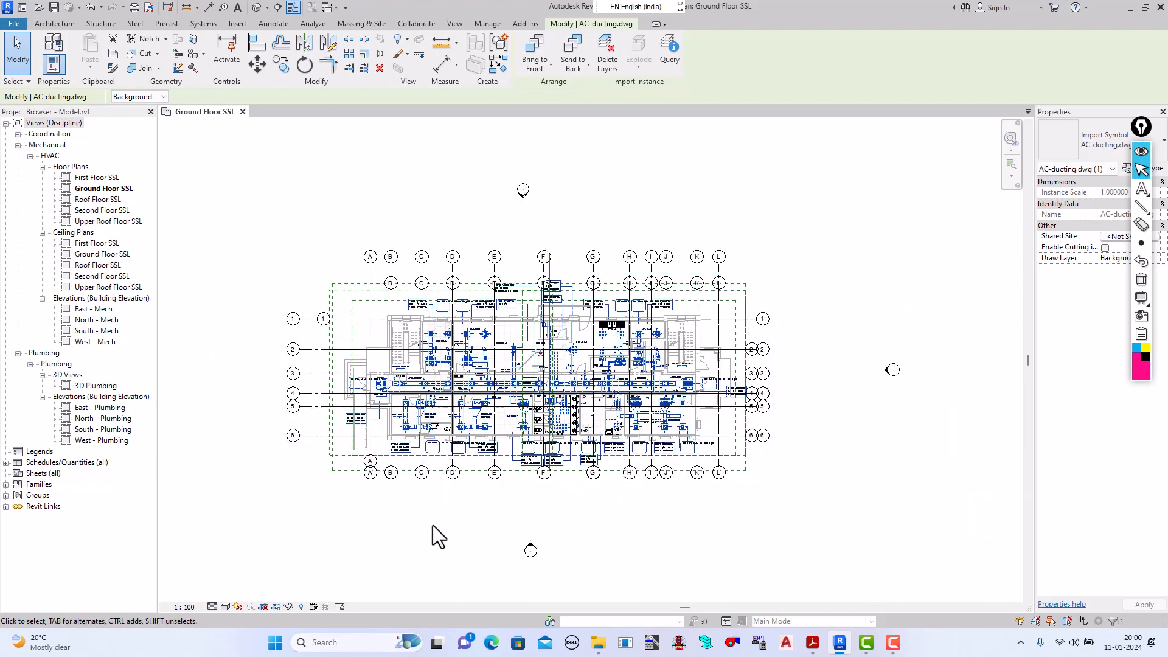
{"action": "scroll", "coordinate": [459, 488], "scroll_direction": "up", "scroll_amount": 3}
{"action": "scroll", "coordinate": [534, 412], "scroll_direction": "up", "scroll_amount": 2}
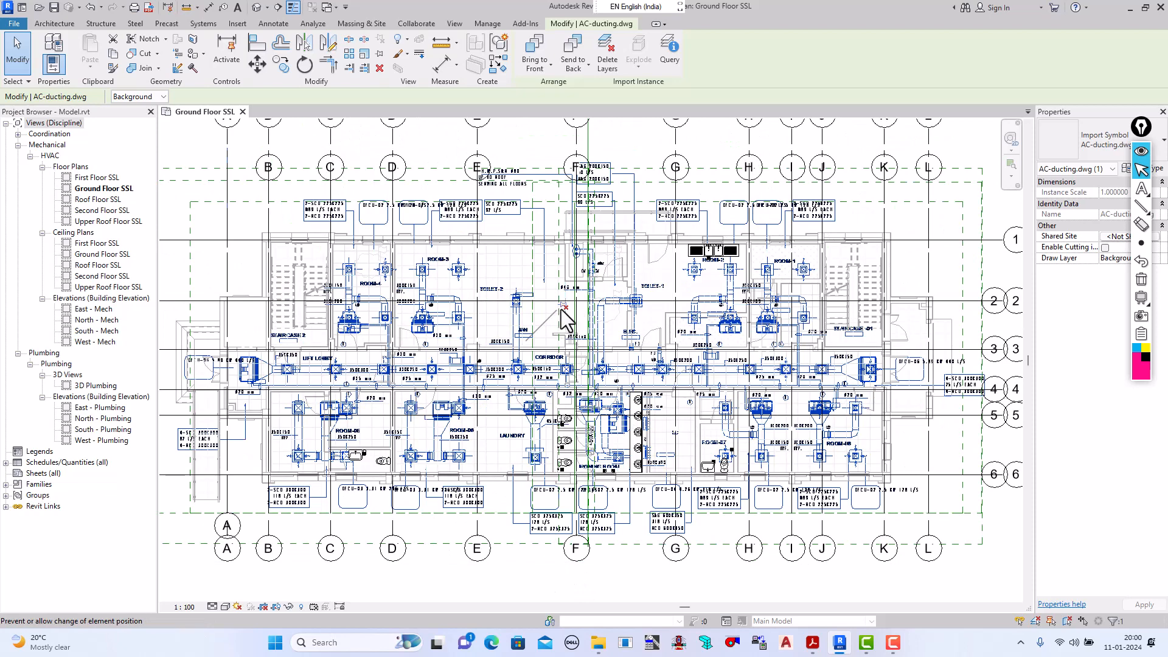
{"action": "left_click", "coordinate": [563, 305]}
{"action": "left_click", "coordinate": [17, 52]}
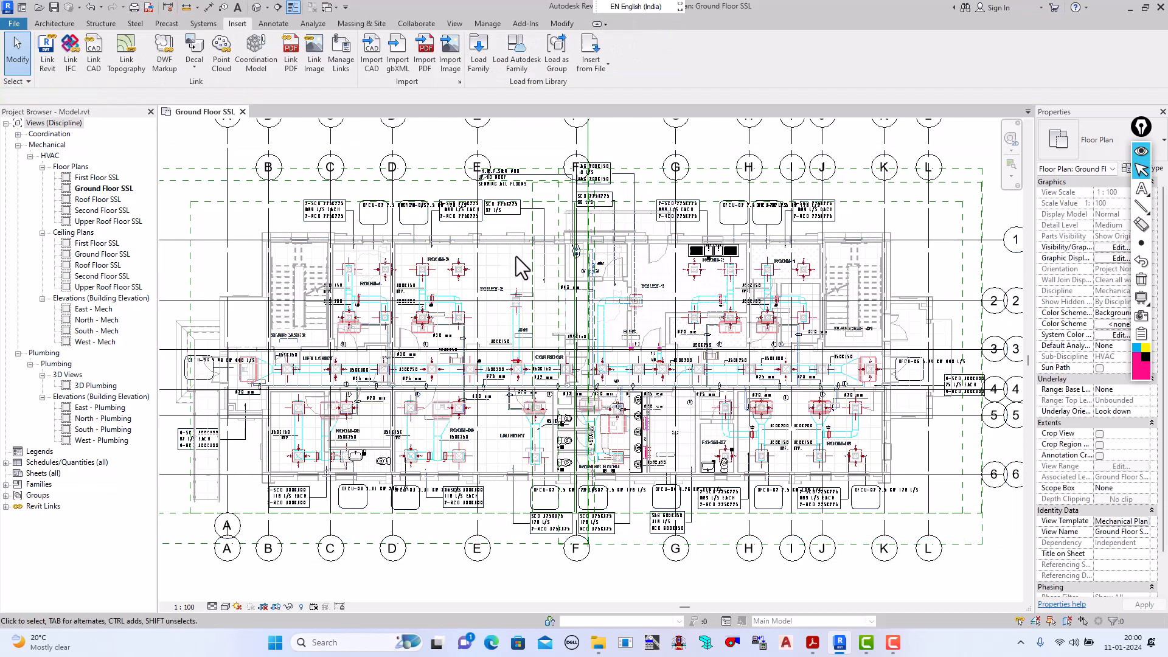
Step: Select the linked ARch.rvt architectural model to check its extent on the plan, and deselect it
{"action": "scroll", "coordinate": [520, 229], "scroll_direction": "up", "scroll_amount": 2}
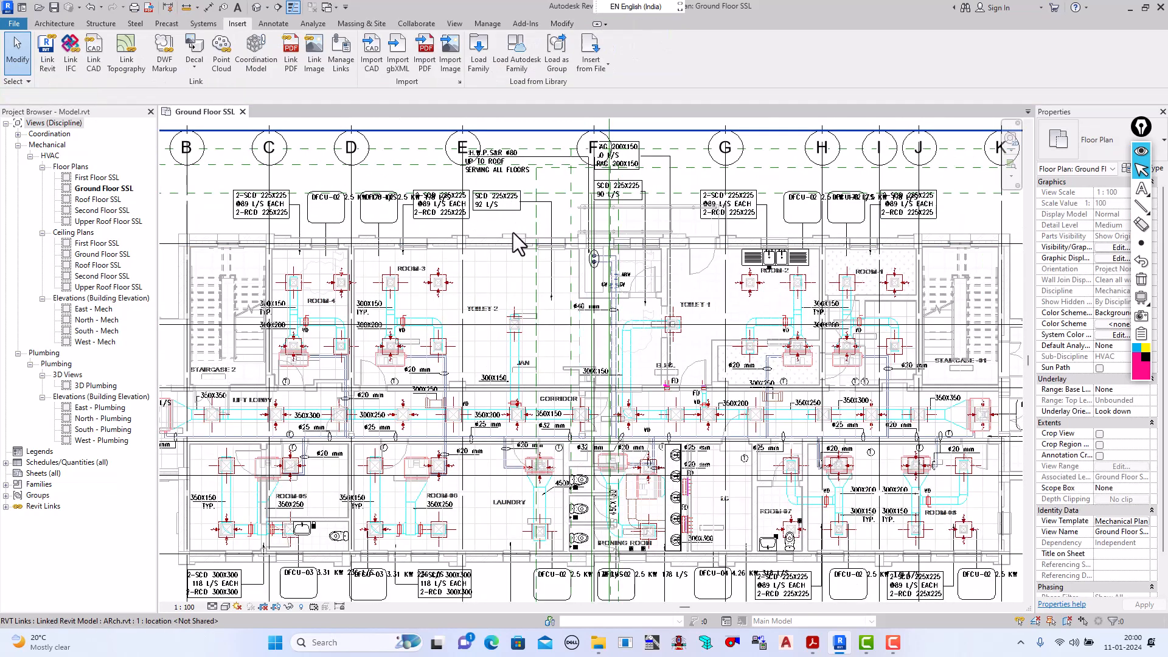
{"action": "left_click", "coordinate": [513, 234]}
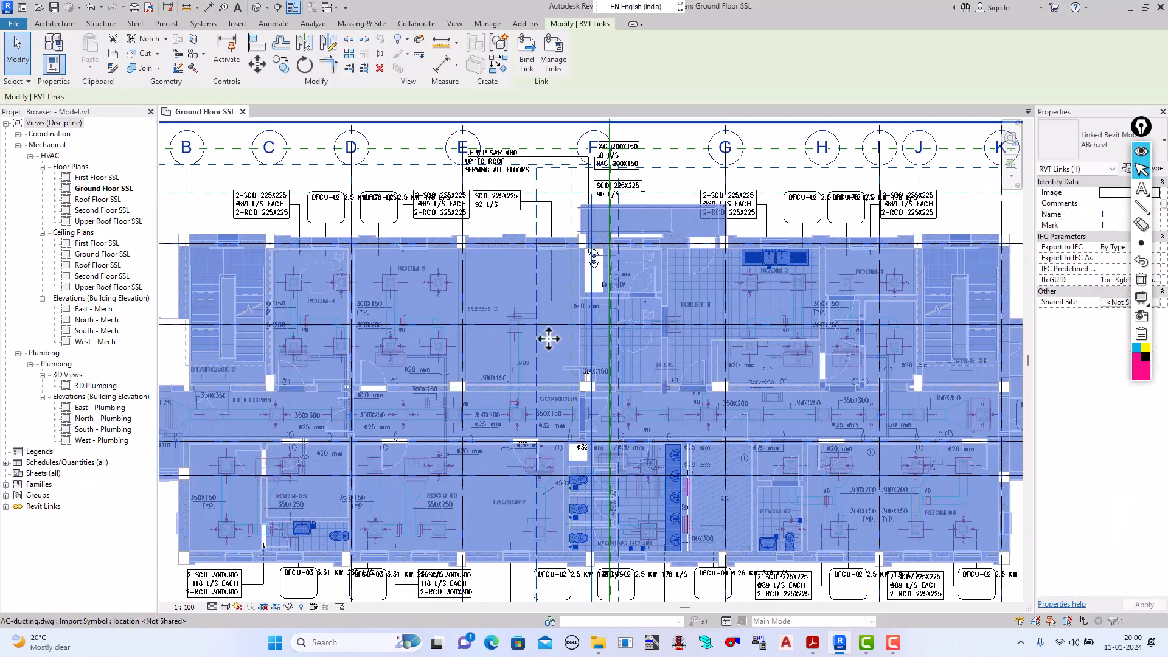
{"action": "left_click", "coordinate": [1092, 152]}
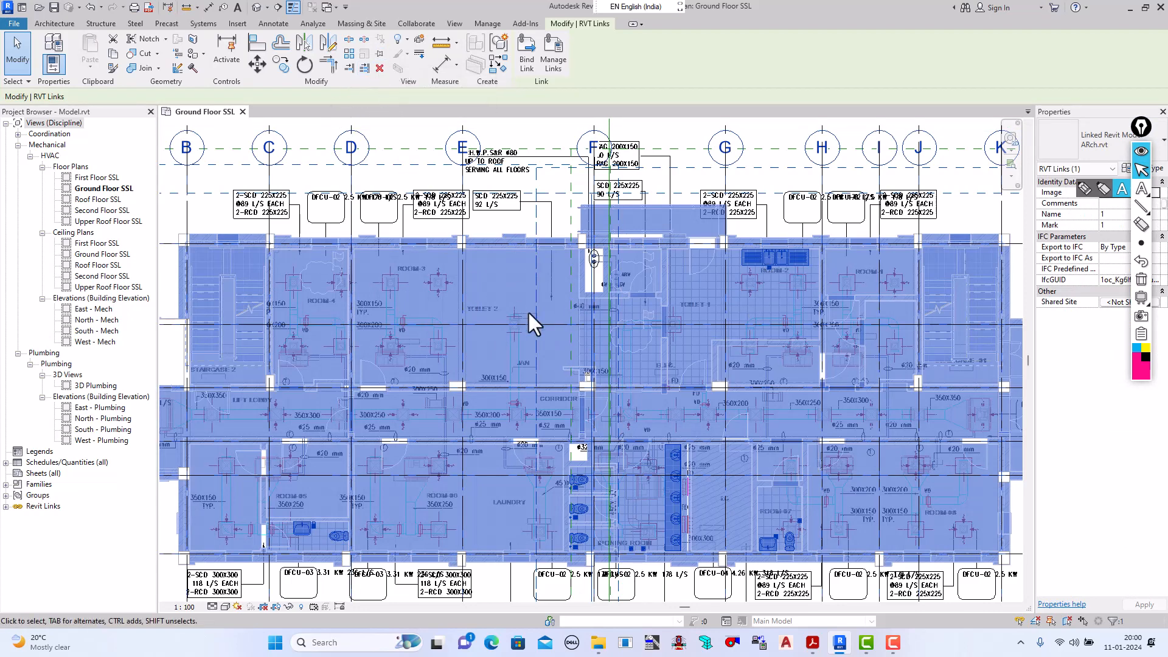
{"action": "scroll", "coordinate": [548, 327], "scroll_direction": "down", "scroll_amount": 2}
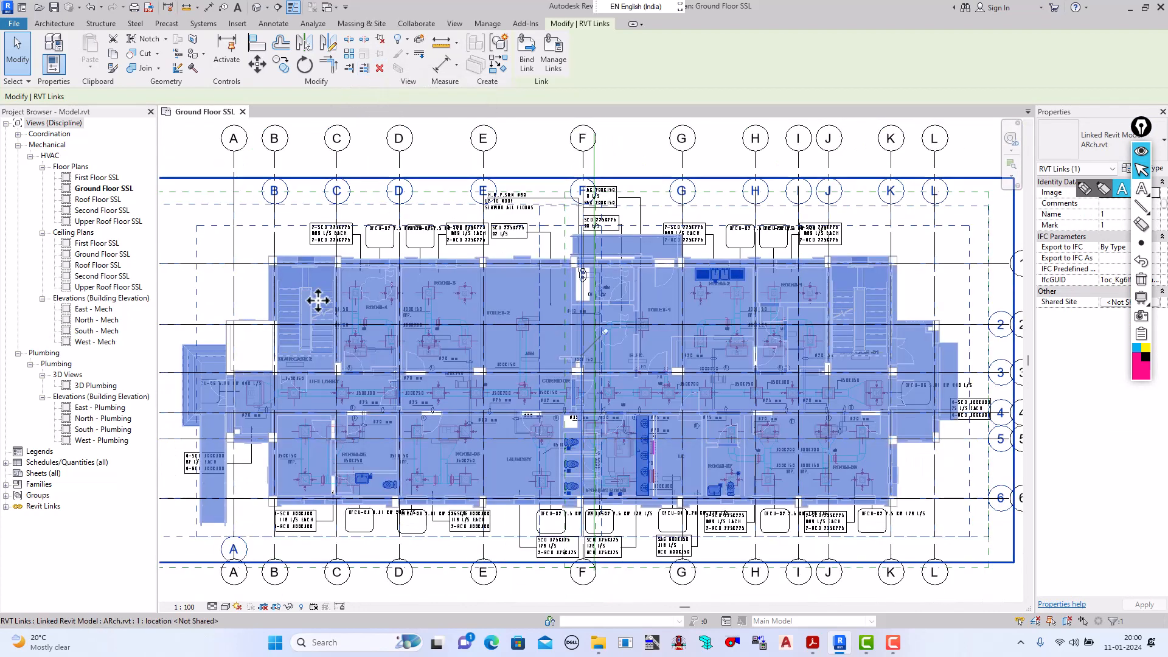
{"action": "left_click", "coordinate": [25, 54]}
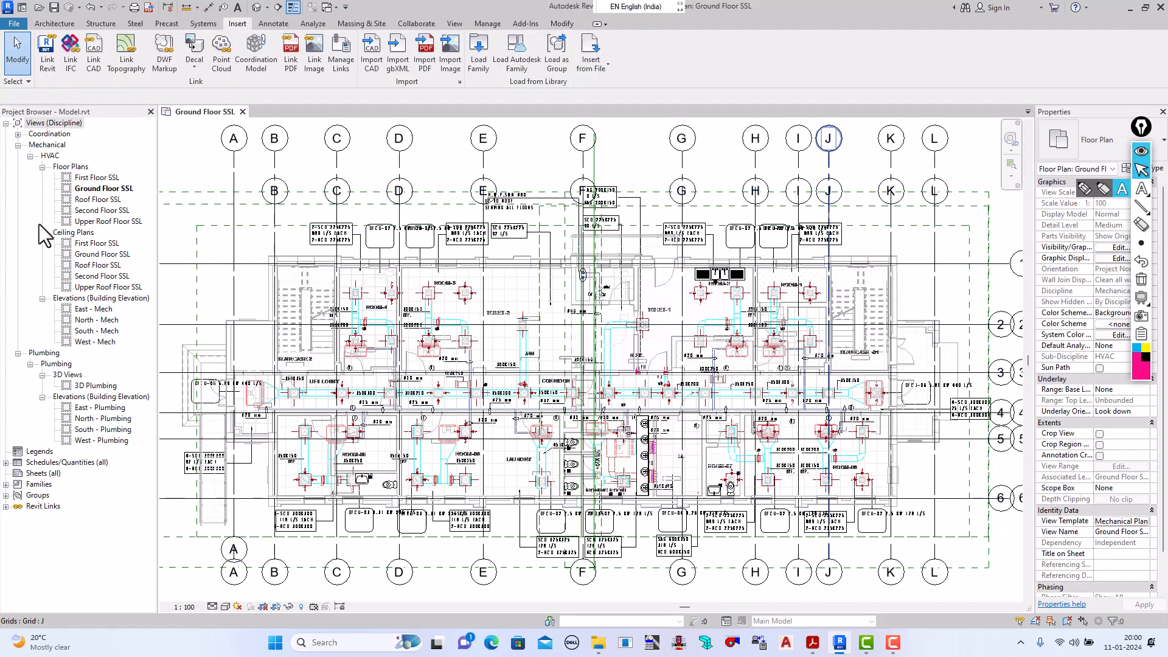
Step: Select the linked ST.rvt structural model near Staircase 2 to check its columns and stairs, and deselect it
{"action": "scroll", "coordinate": [263, 262], "scroll_direction": "up", "scroll_amount": 4}
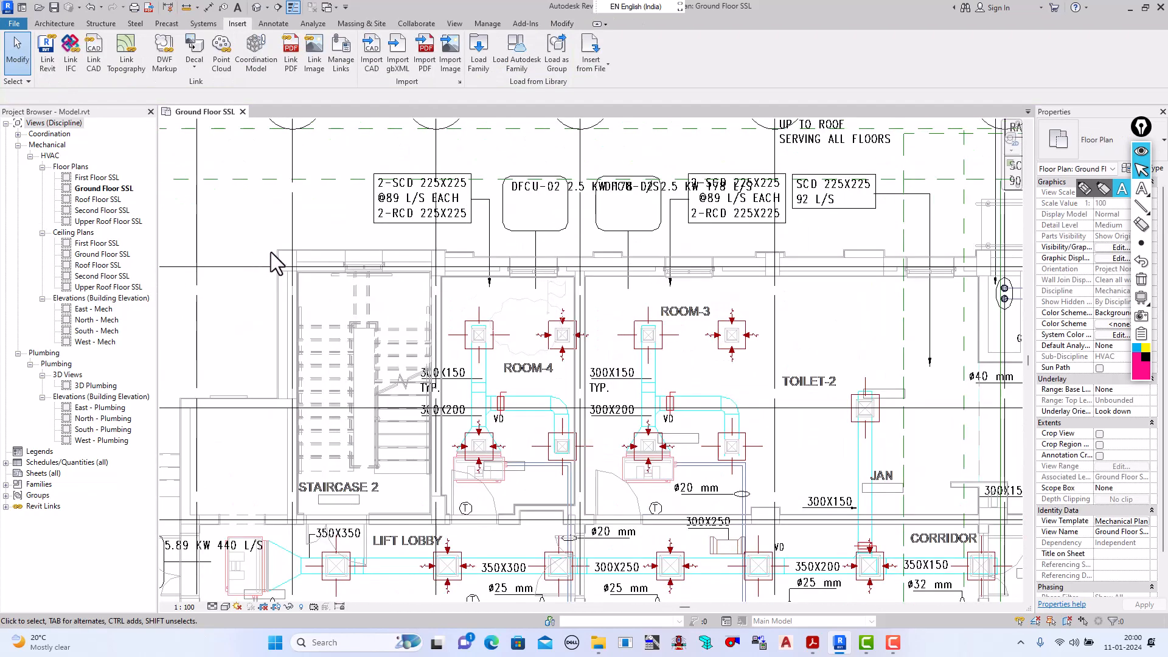
{"action": "left_click", "coordinate": [284, 253]}
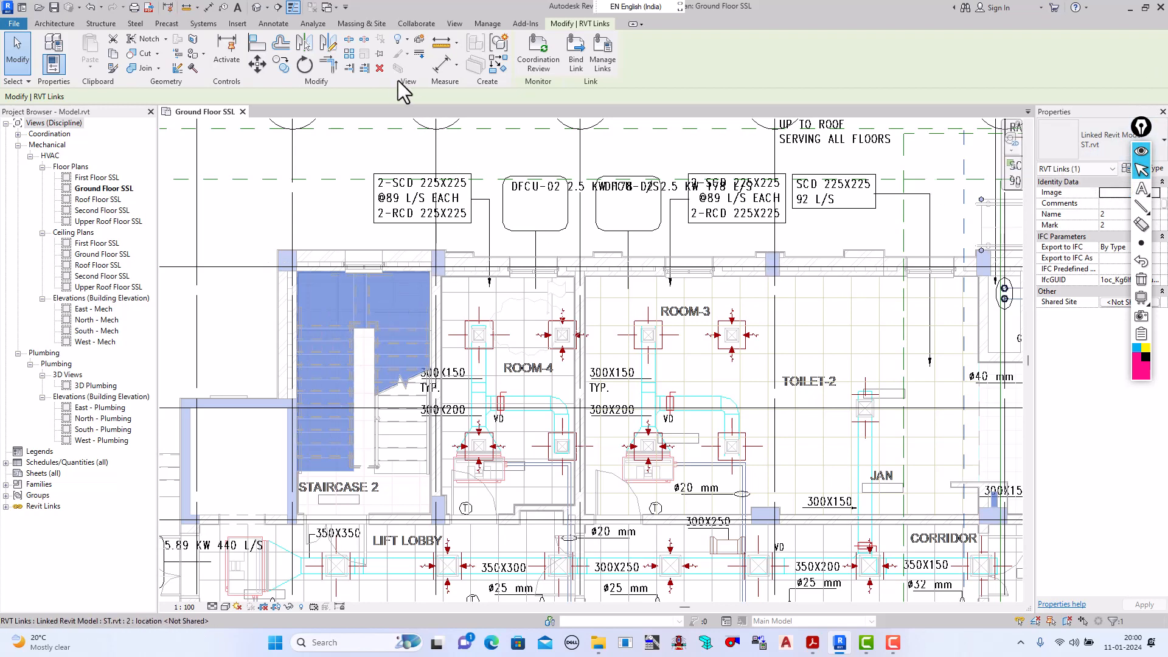
{"action": "left_click", "coordinate": [342, 163]}
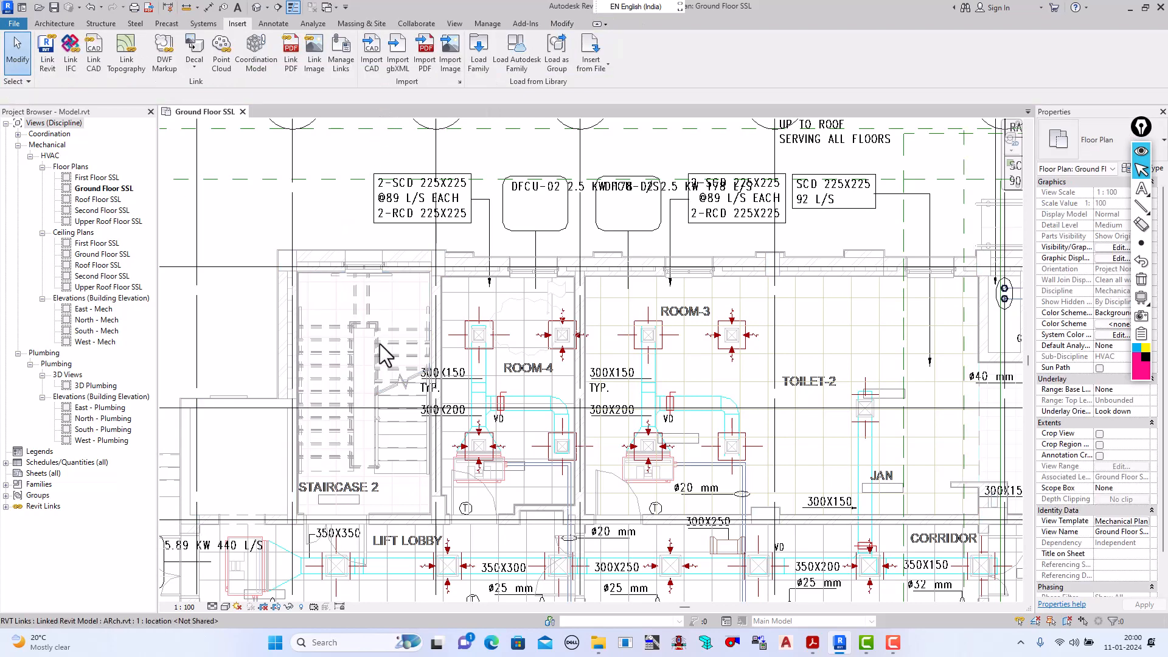
Step: Examine the overlaid ducting drawing across the whole ground floor plan and up close around Room-4 and Room-3
{"action": "scroll", "coordinate": [377, 310], "scroll_direction": "down", "scroll_amount": 5}
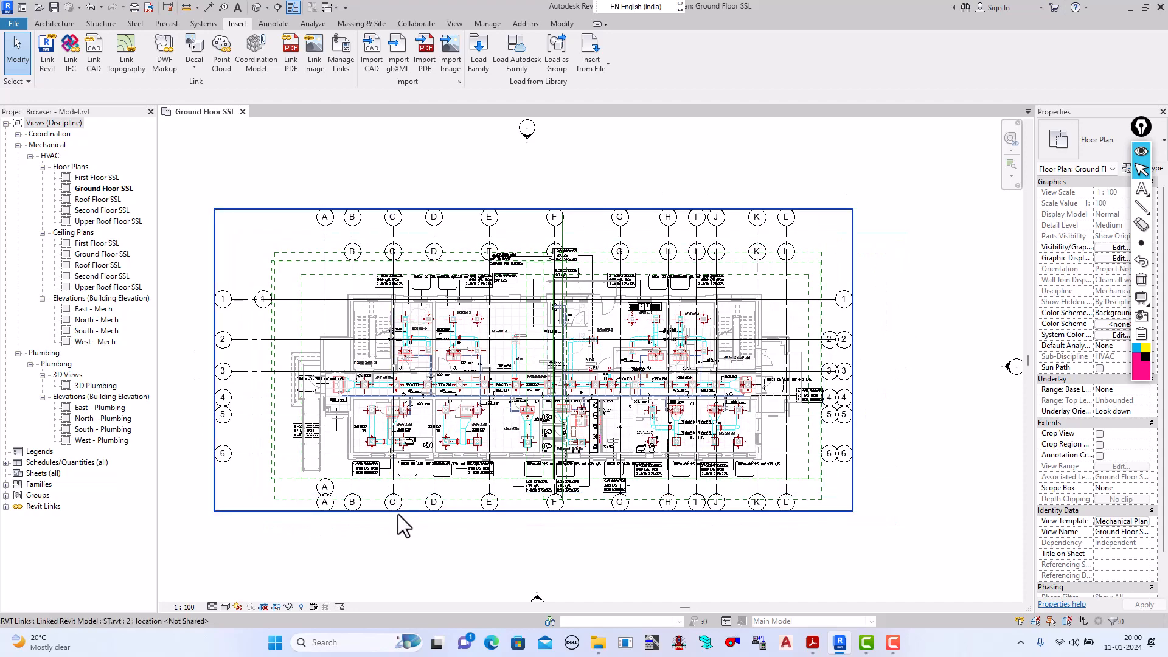
{"action": "scroll", "coordinate": [398, 513], "scroll_direction": "up", "scroll_amount": 2}
{"action": "scroll", "coordinate": [450, 468], "scroll_direction": "down", "scroll_amount": 2}
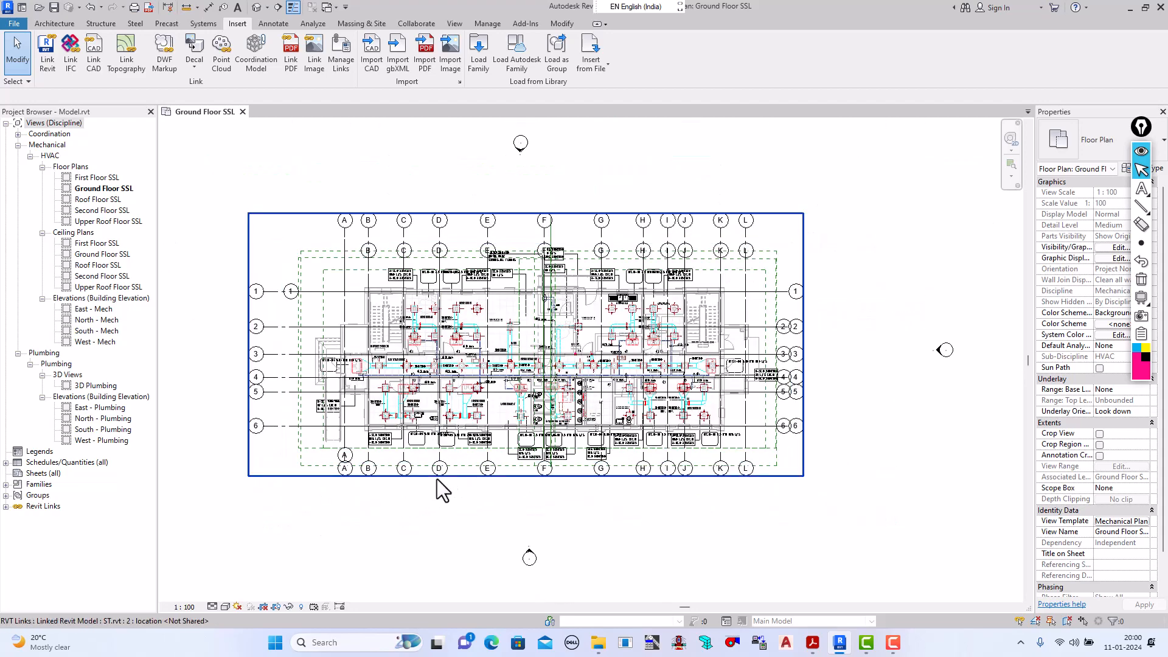
{"action": "scroll", "coordinate": [441, 475], "scroll_direction": "up", "scroll_amount": 1}
{"action": "scroll", "coordinate": [443, 365], "scroll_direction": "down", "scroll_amount": 2}
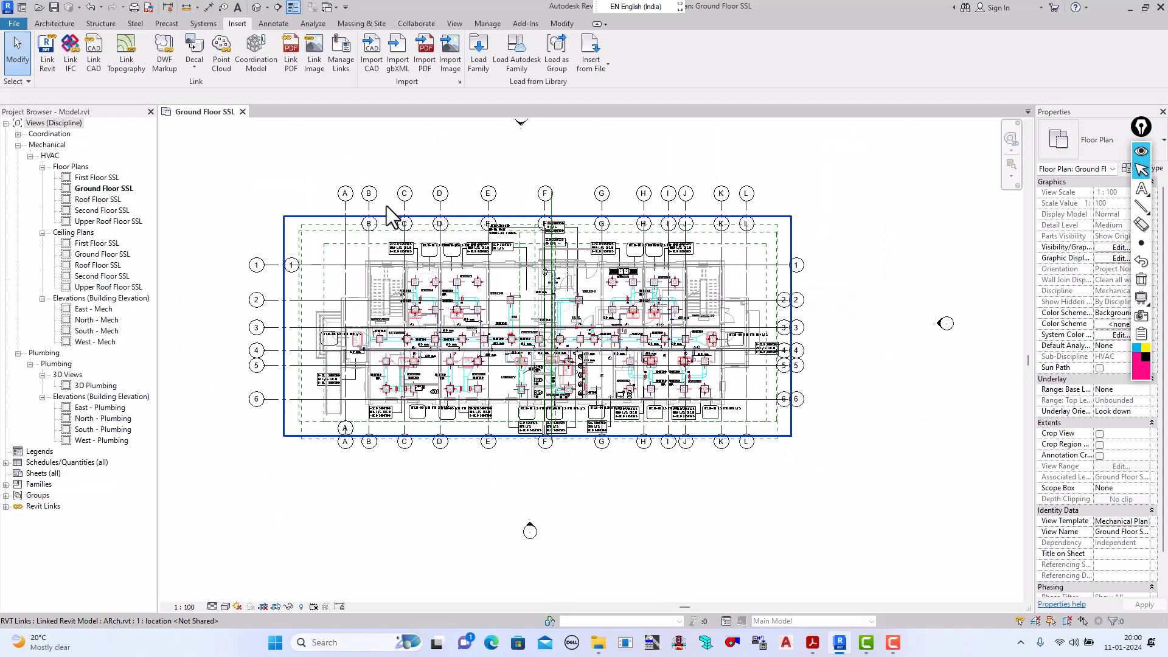
{"action": "scroll", "coordinate": [374, 207], "scroll_direction": "up", "scroll_amount": 1}
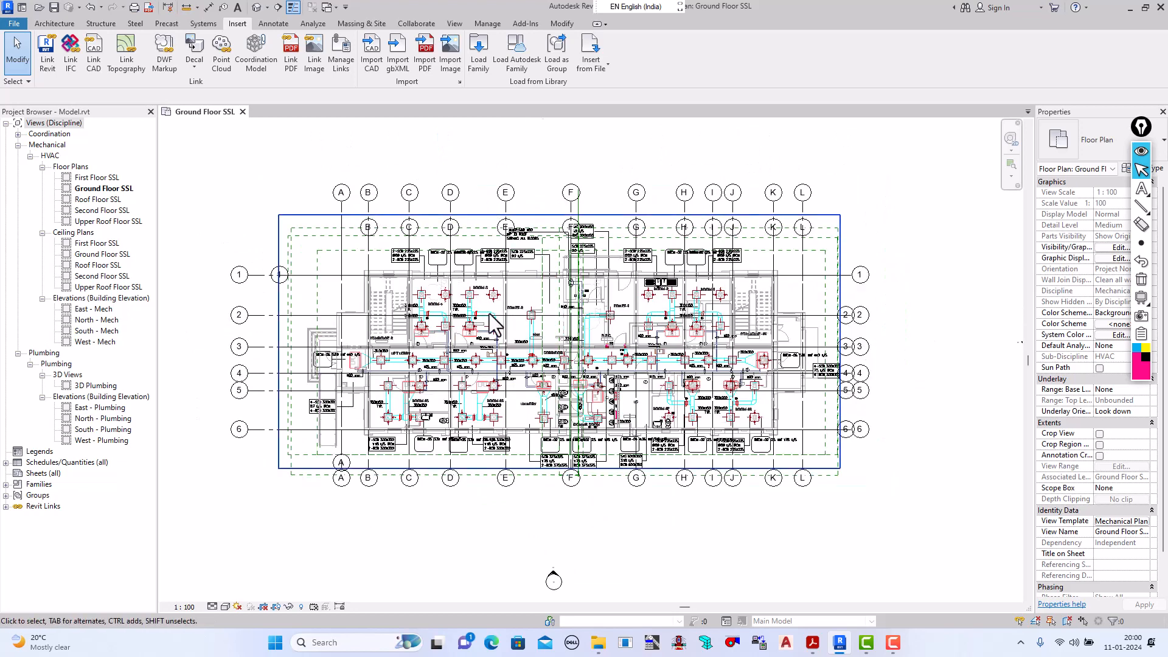
{"action": "scroll", "coordinate": [546, 447], "scroll_direction": "up", "scroll_amount": 1}
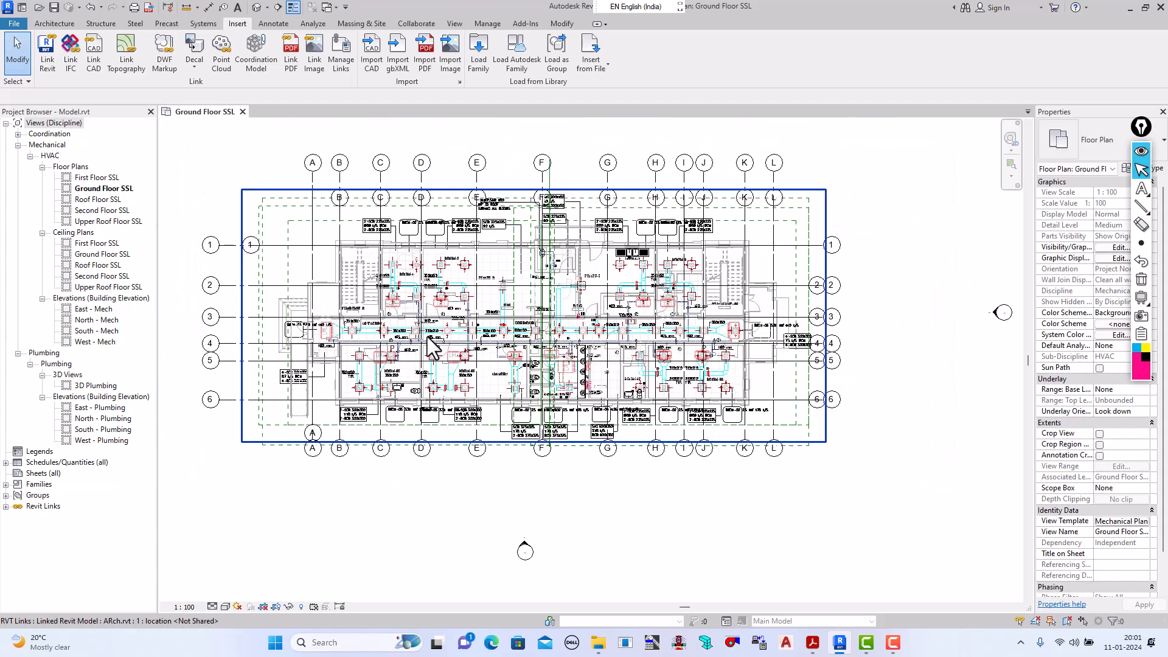
{"action": "scroll", "coordinate": [385, 298], "scroll_direction": "up", "scroll_amount": 1}
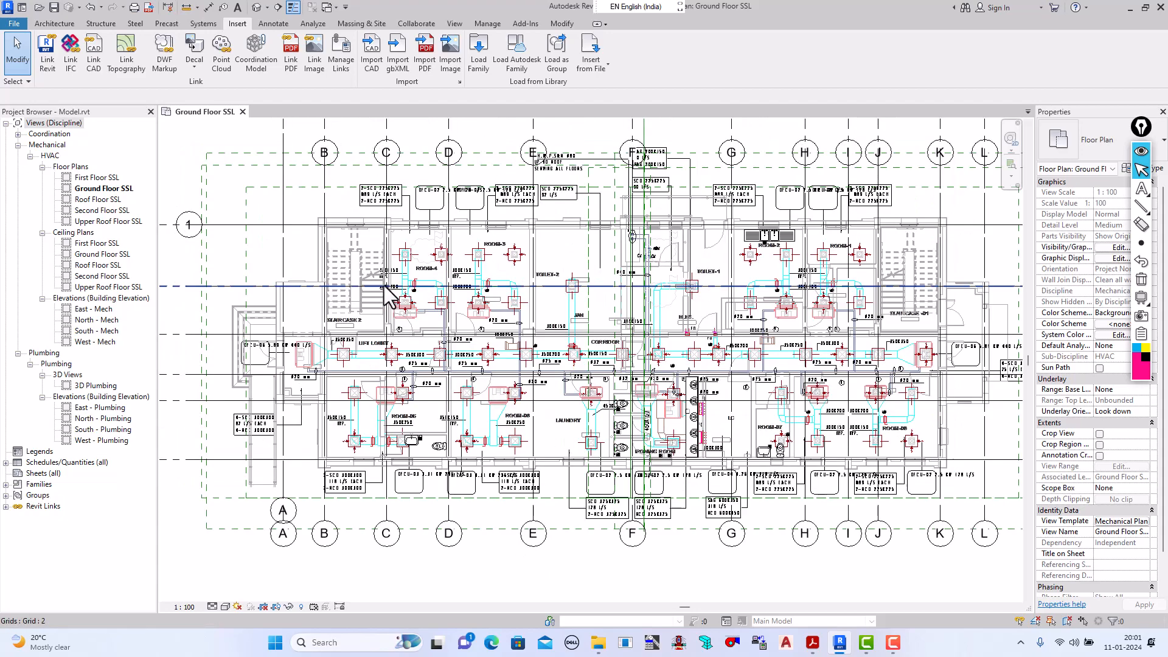
{"action": "scroll", "coordinate": [385, 298], "scroll_direction": "up", "scroll_amount": 1}
{"action": "scroll", "coordinate": [414, 297], "scroll_direction": "up", "scroll_amount": 1}
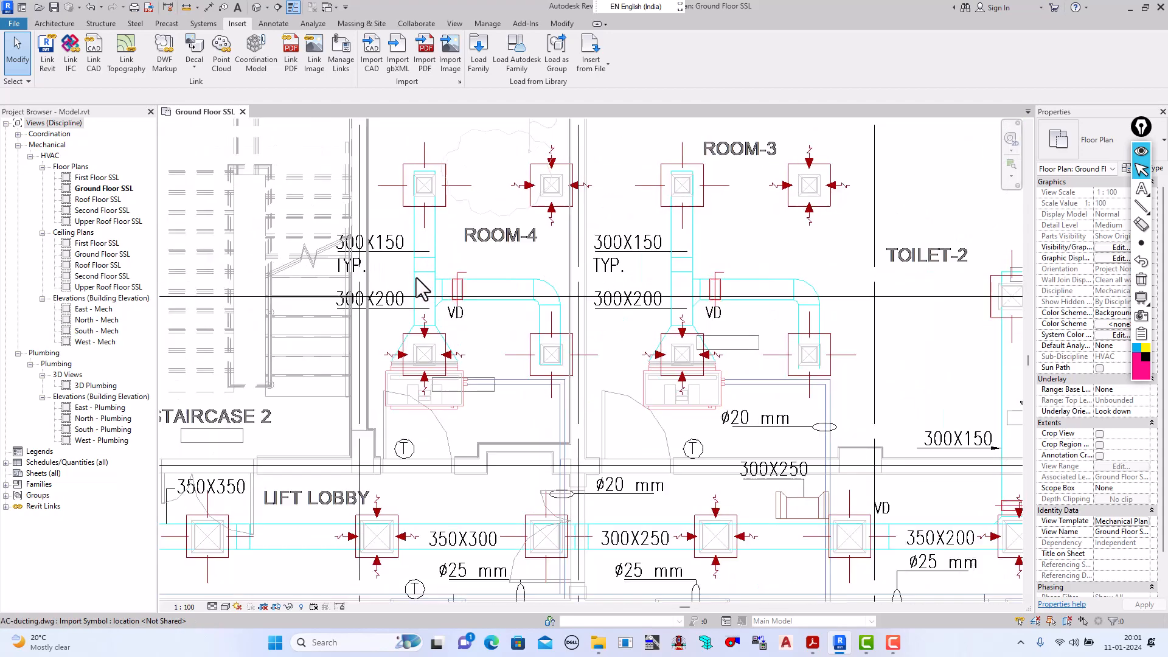
{"action": "scroll", "coordinate": [414, 295], "scroll_direction": "up", "scroll_amount": 1}
{"action": "scroll", "coordinate": [430, 230], "scroll_direction": "up", "scroll_amount": 1}
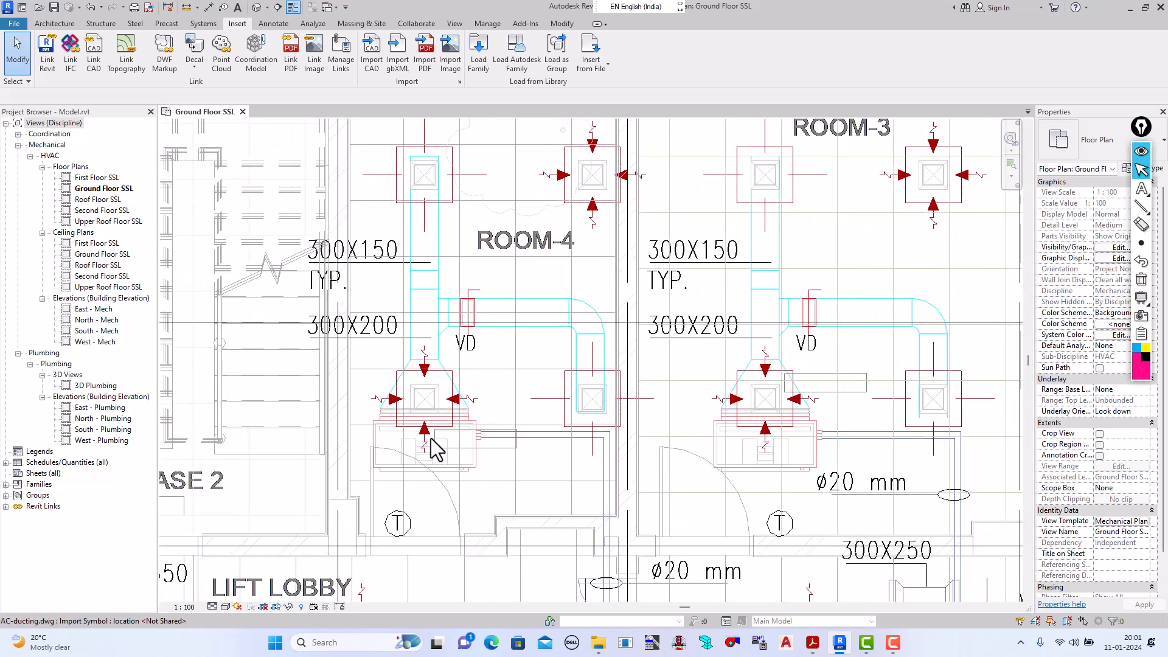
{"action": "scroll", "coordinate": [435, 445], "scroll_direction": "down", "scroll_amount": 2}
{"action": "scroll", "coordinate": [490, 331], "scroll_direction": "up", "scroll_amount": 2}
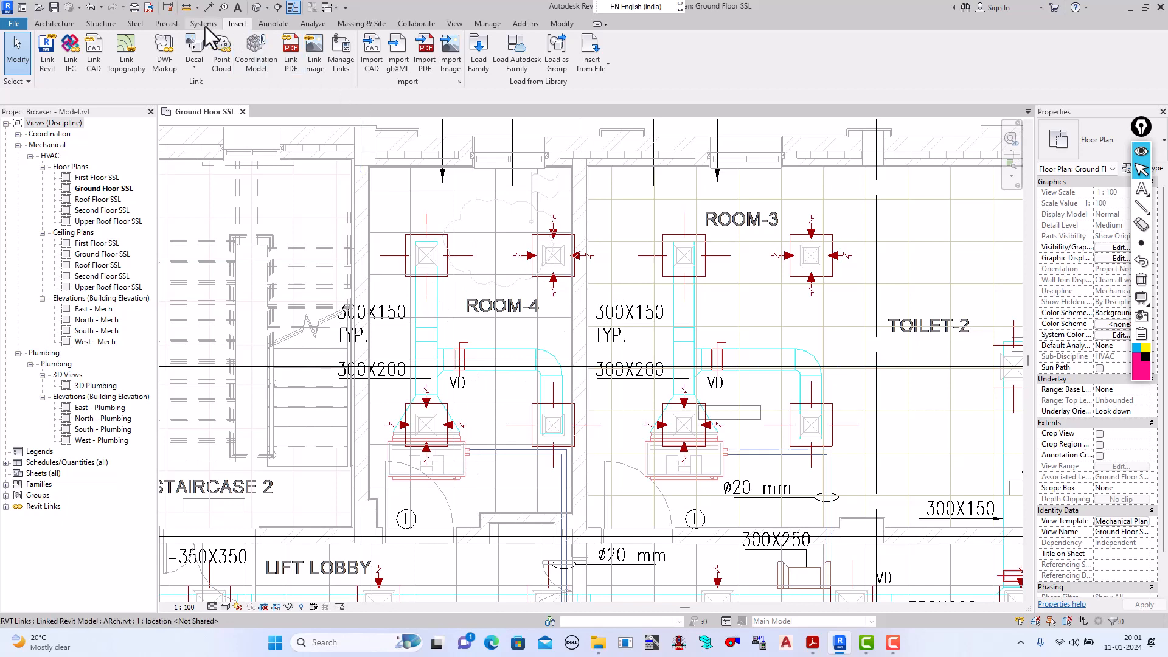
Step: Inspect the Room-4 duct branches, their size labels, the diffusers and the indoor AC unit in the linked drawing
{"action": "scroll", "coordinate": [177, 78], "scroll_direction": "up", "scroll_amount": 1}
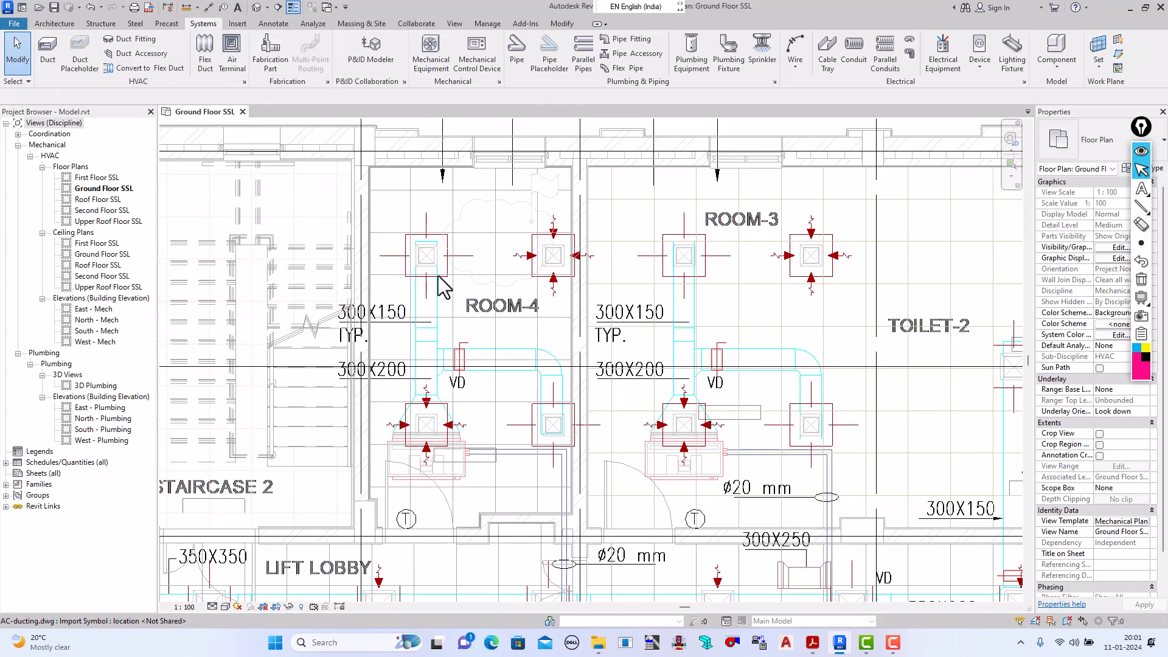
{"action": "scroll", "coordinate": [438, 470], "scroll_direction": "up", "scroll_amount": 2}
{"action": "scroll", "coordinate": [450, 347], "scroll_direction": "up", "scroll_amount": 3}
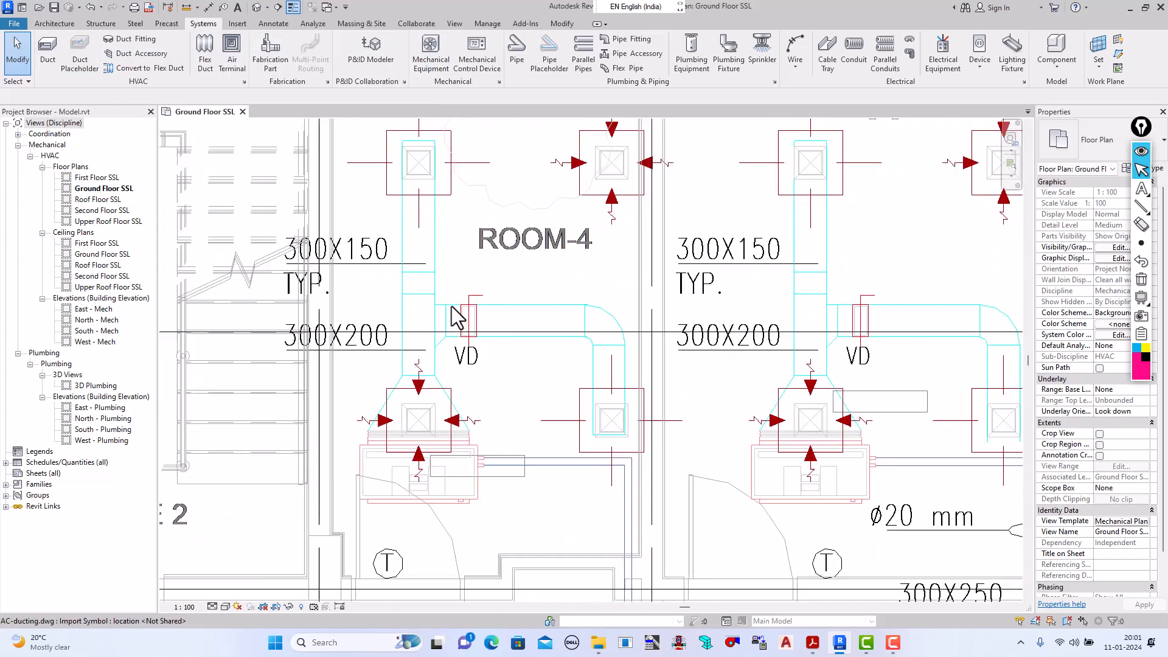
{"action": "scroll", "coordinate": [443, 338], "scroll_direction": "down", "scroll_amount": 5}
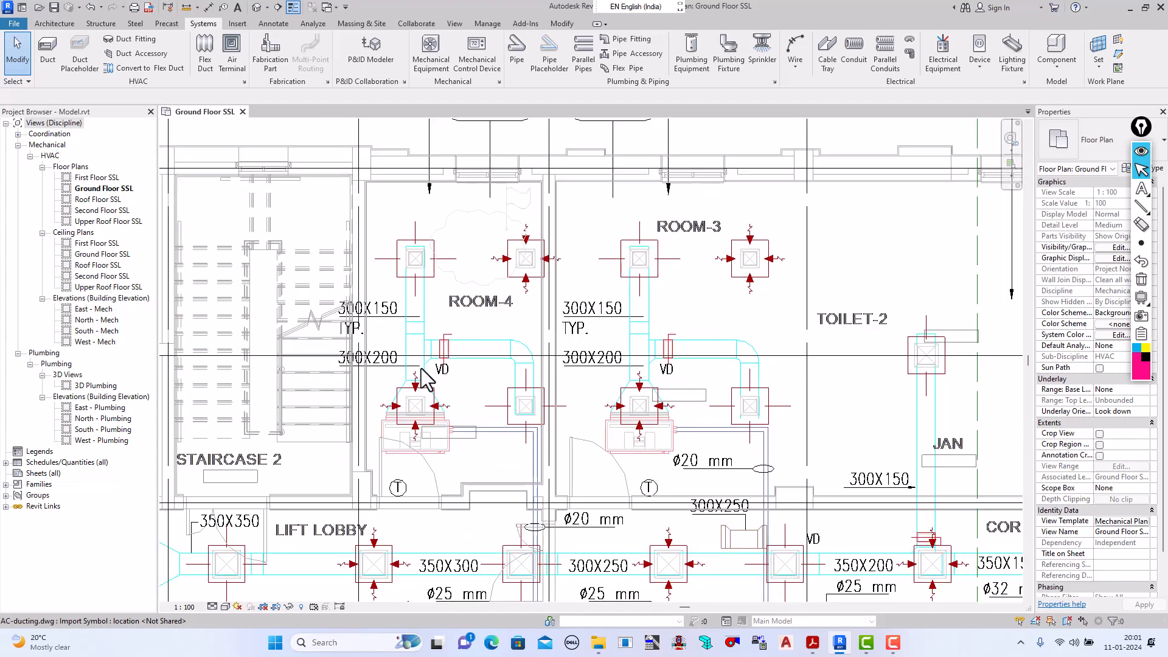
{"action": "scroll", "coordinate": [424, 386], "scroll_direction": "up", "scroll_amount": 2}
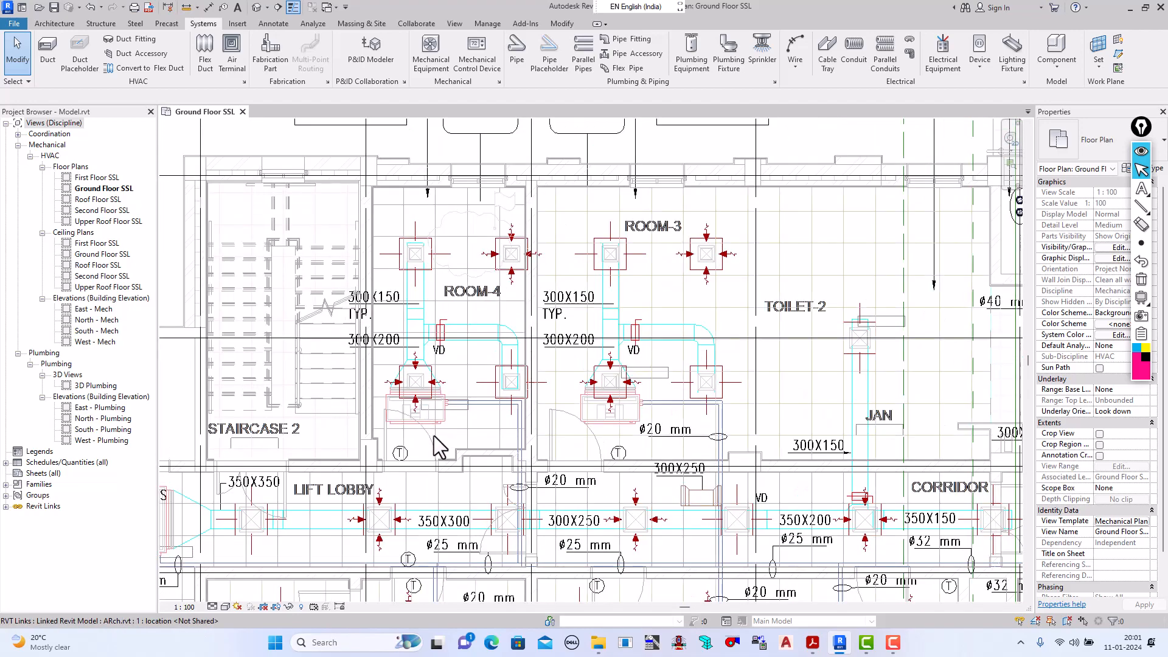
{"action": "scroll", "coordinate": [426, 365], "scroll_direction": "down", "scroll_amount": 2}
{"action": "scroll", "coordinate": [426, 365], "scroll_direction": "up", "scroll_amount": 1}
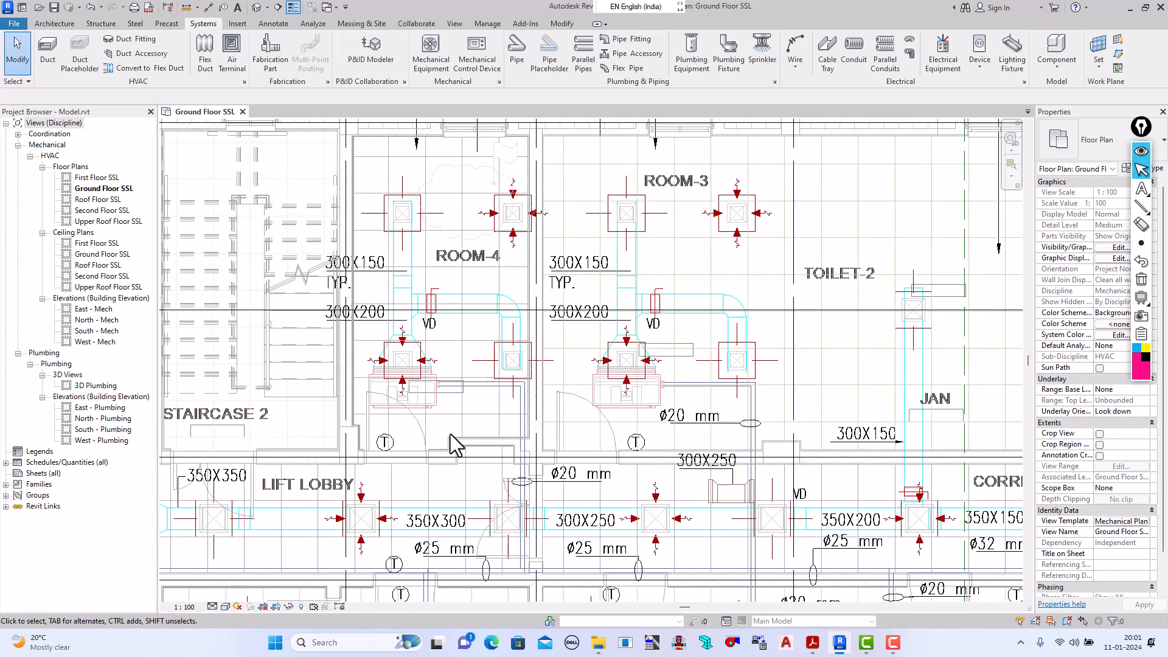
{"action": "scroll", "coordinate": [426, 432], "scroll_direction": "up", "scroll_amount": 2}
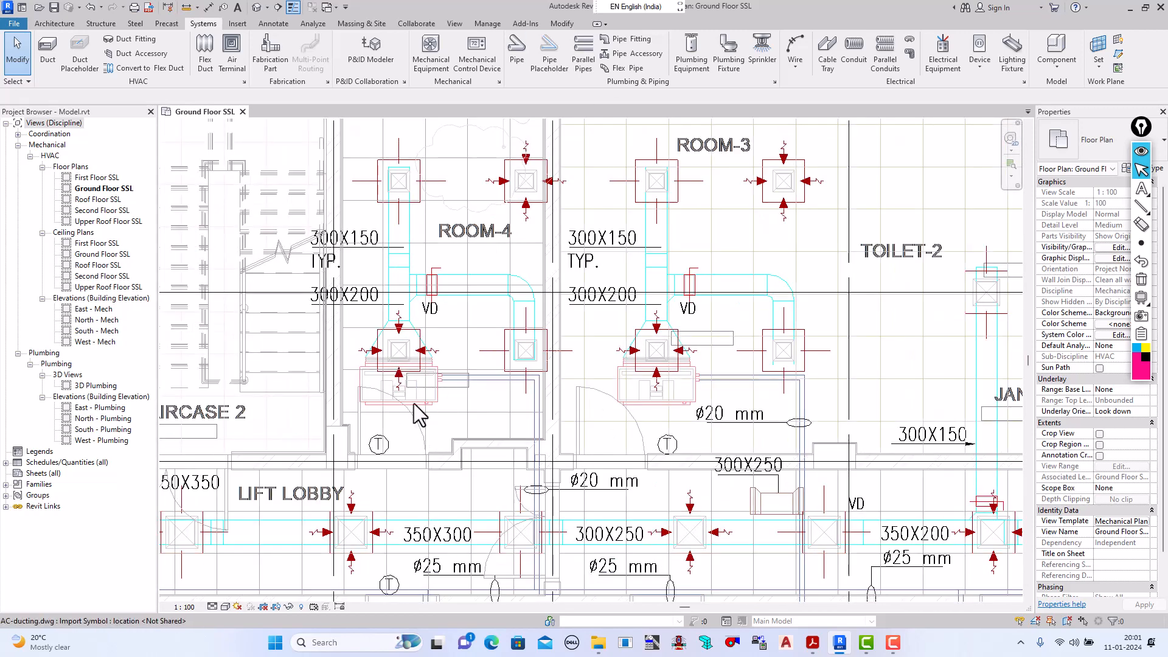
{"action": "scroll", "coordinate": [369, 386], "scroll_direction": "up", "scroll_amount": 1}
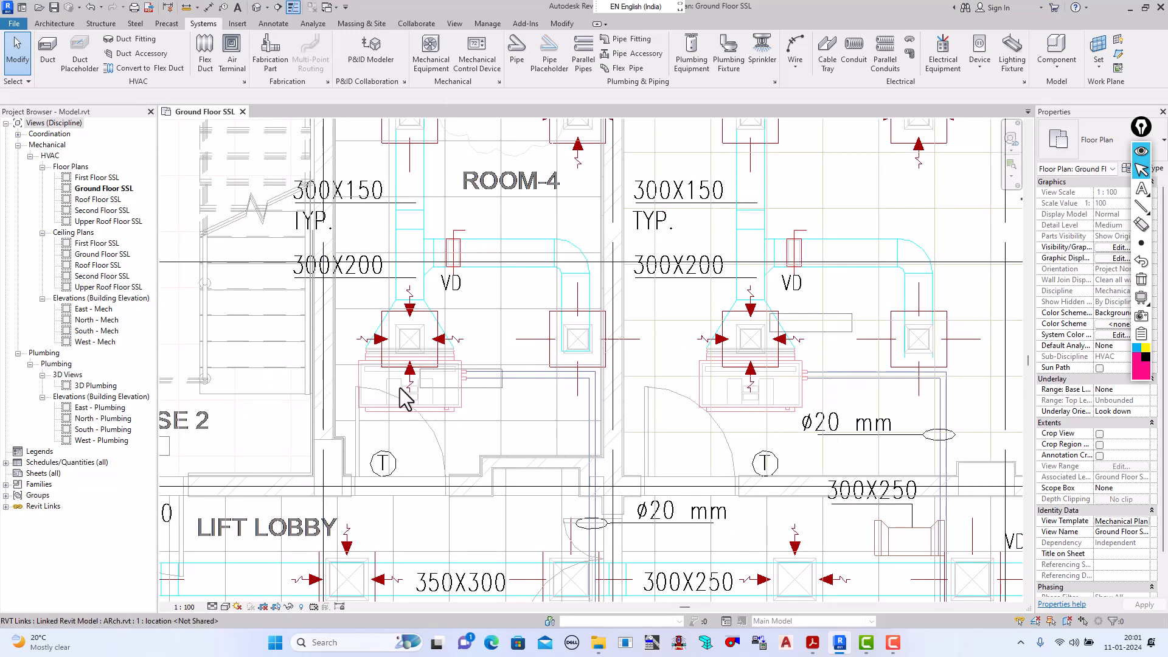
{"action": "scroll", "coordinate": [401, 388], "scroll_direction": "down", "scroll_amount": 1}
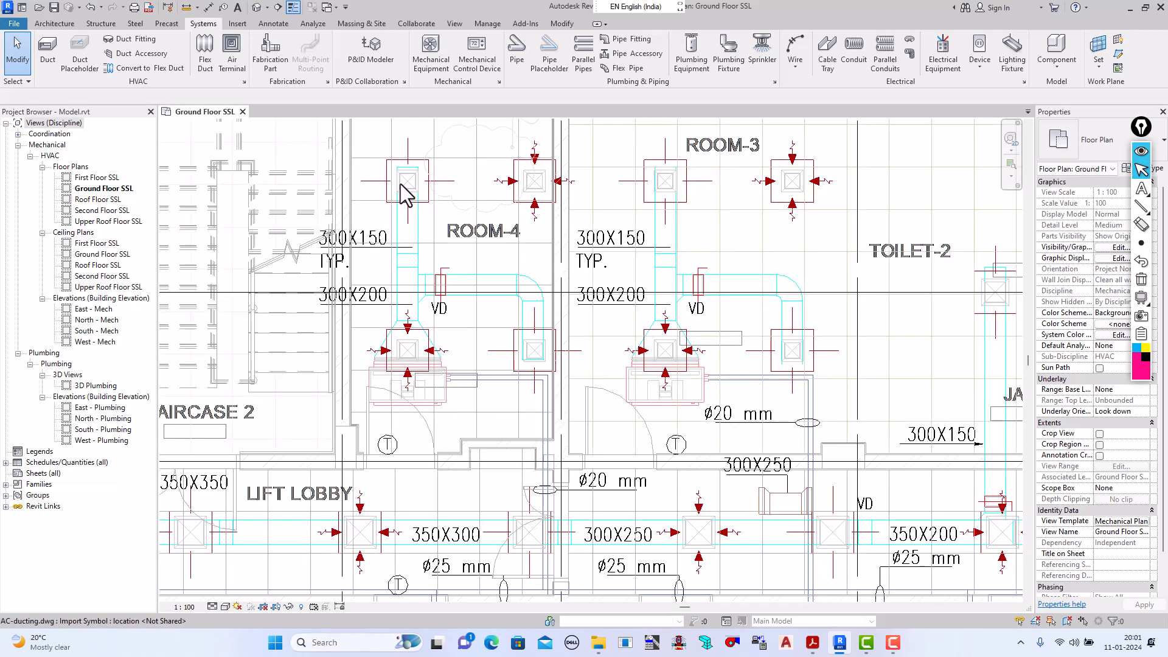
{"action": "scroll", "coordinate": [487, 395], "scroll_direction": "down", "scroll_amount": 2}
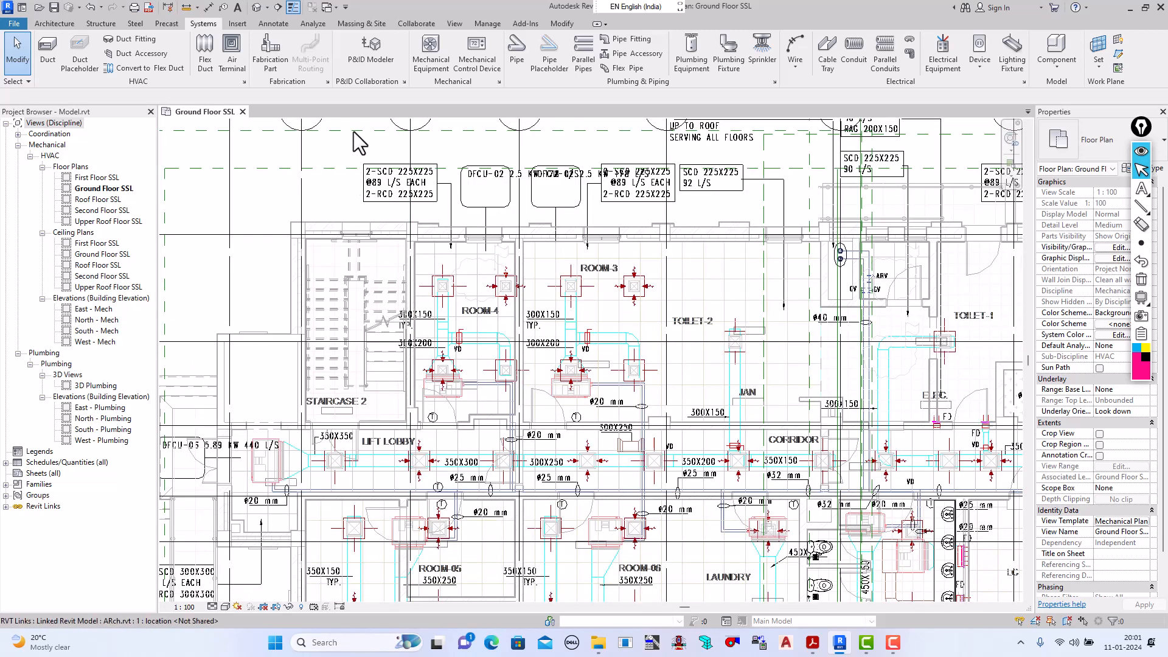
{"action": "left_click", "coordinate": [238, 24]}
{"action": "left_click", "coordinate": [476, 68]}
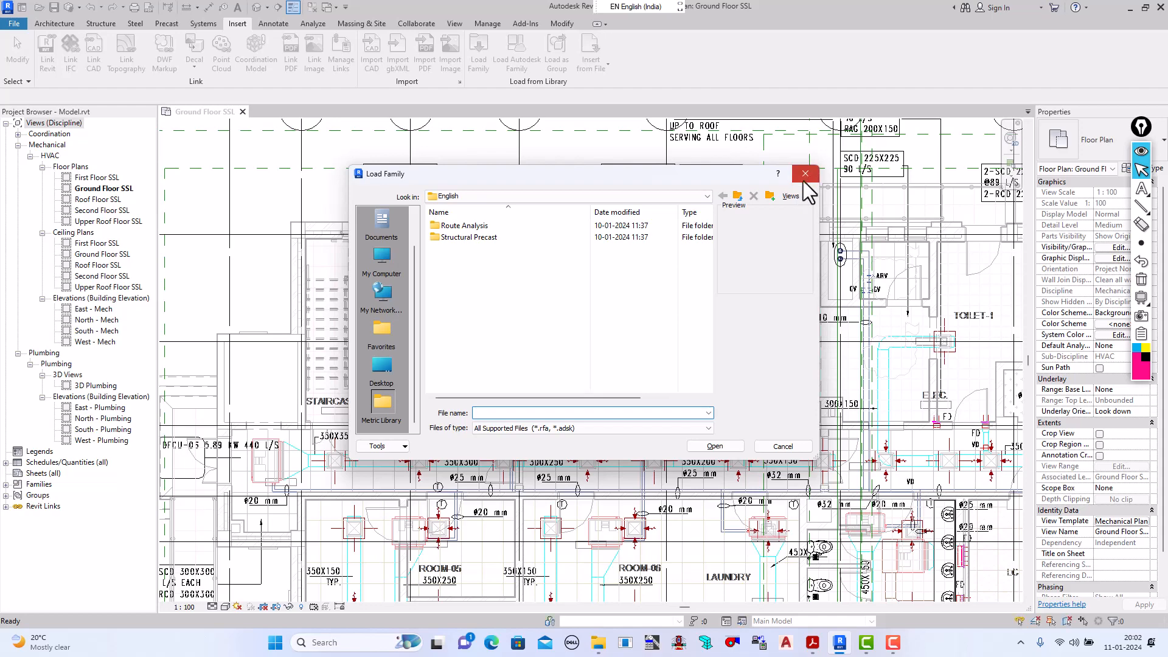
{"action": "left_click", "coordinate": [804, 178]}
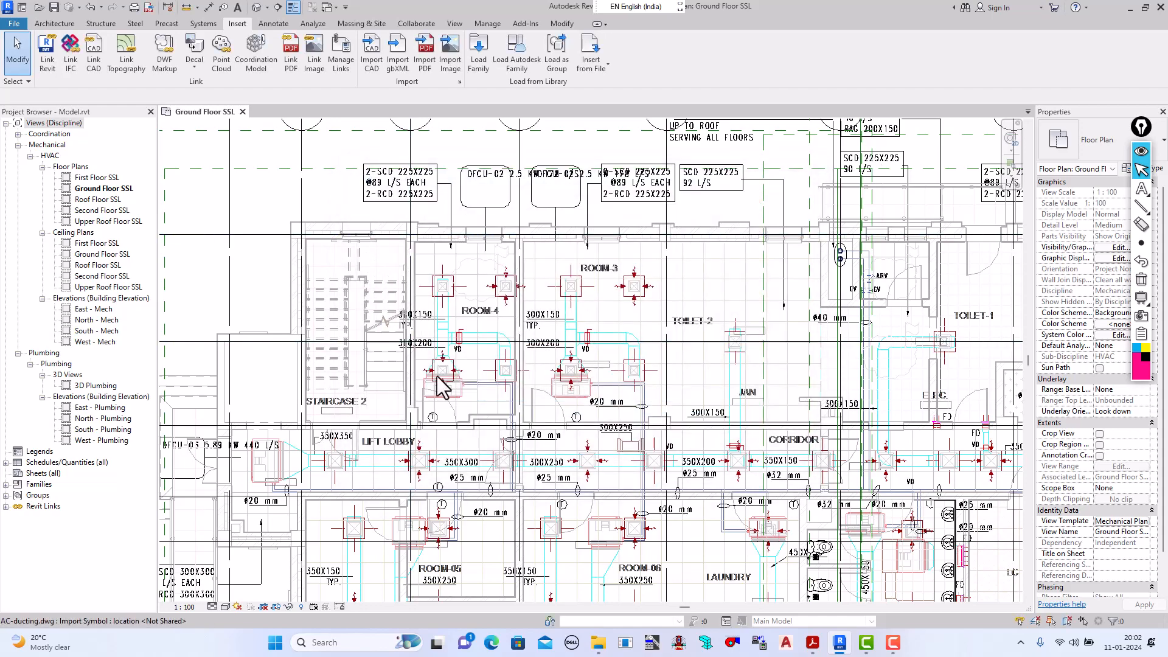
{"action": "scroll", "coordinate": [437, 378], "scroll_direction": "down", "scroll_amount": 3}
{"action": "scroll", "coordinate": [375, 342], "scroll_direction": "up", "scroll_amount": 2}
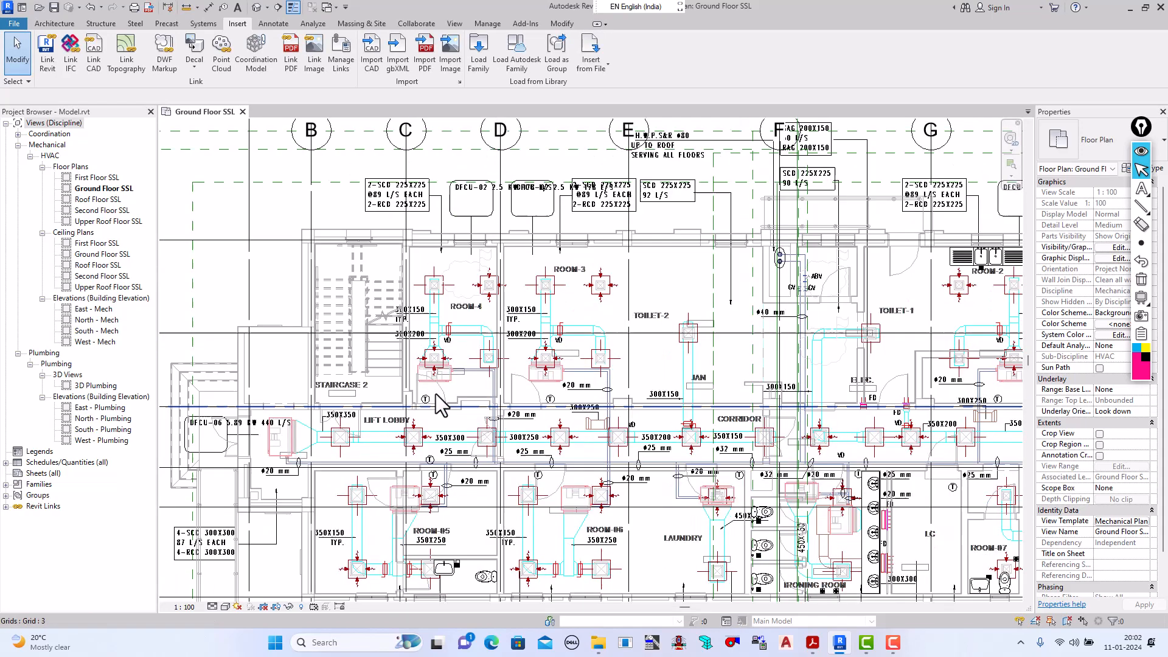
{"action": "scroll", "coordinate": [375, 341], "scroll_direction": "down", "scroll_amount": 5}
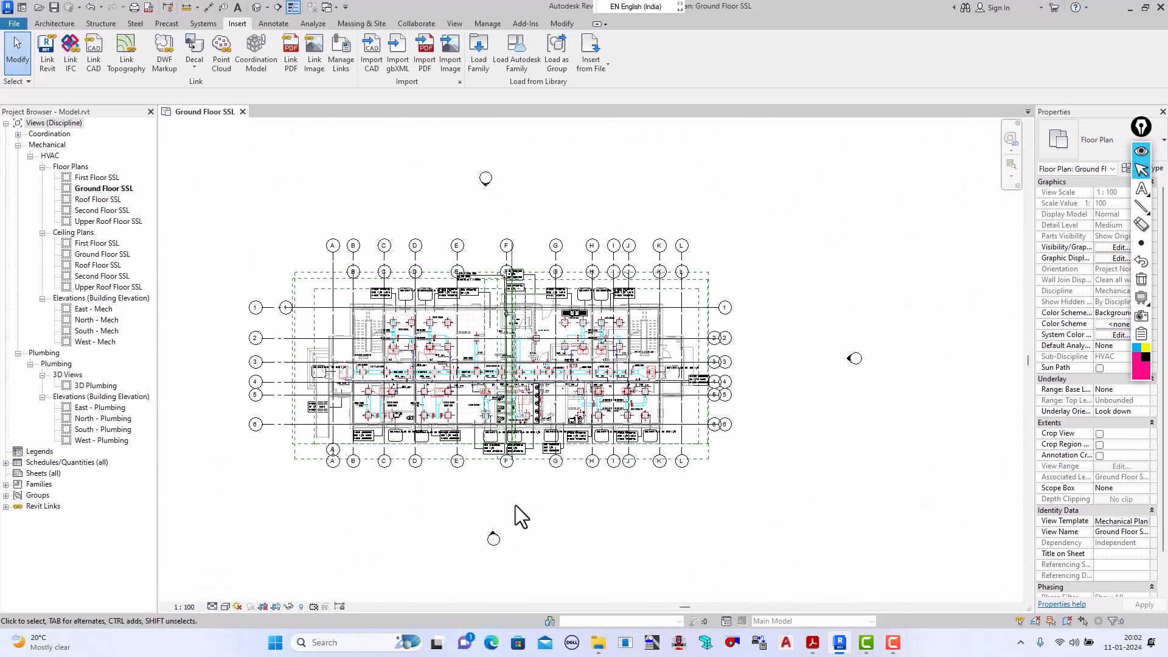
{"action": "scroll", "coordinate": [689, 524], "scroll_direction": "up", "scroll_amount": 2}
{"action": "scroll", "coordinate": [535, 491], "scroll_direction": "down", "scroll_amount": 3}
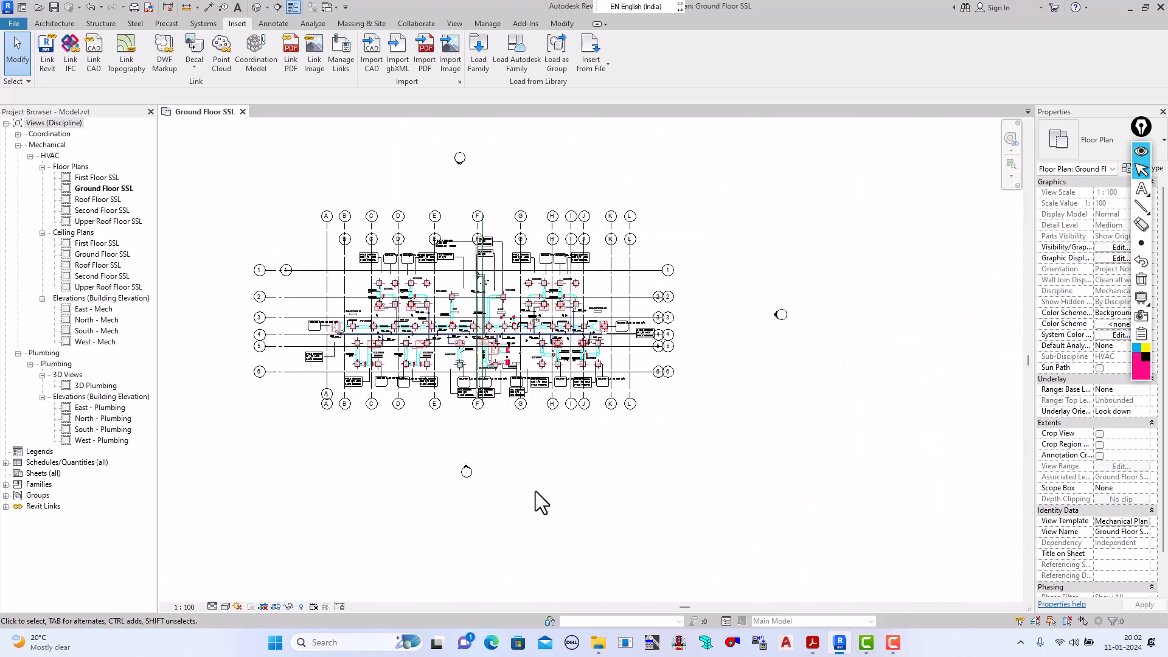
Step: Draw a 300 x 300 mm rectangular duct below the plan, about 11500 mm horizontally, turning 90 degrees downward into a shorter vertical run
{"action": "scroll", "coordinate": [539, 453], "scroll_direction": "up", "scroll_amount": 3}
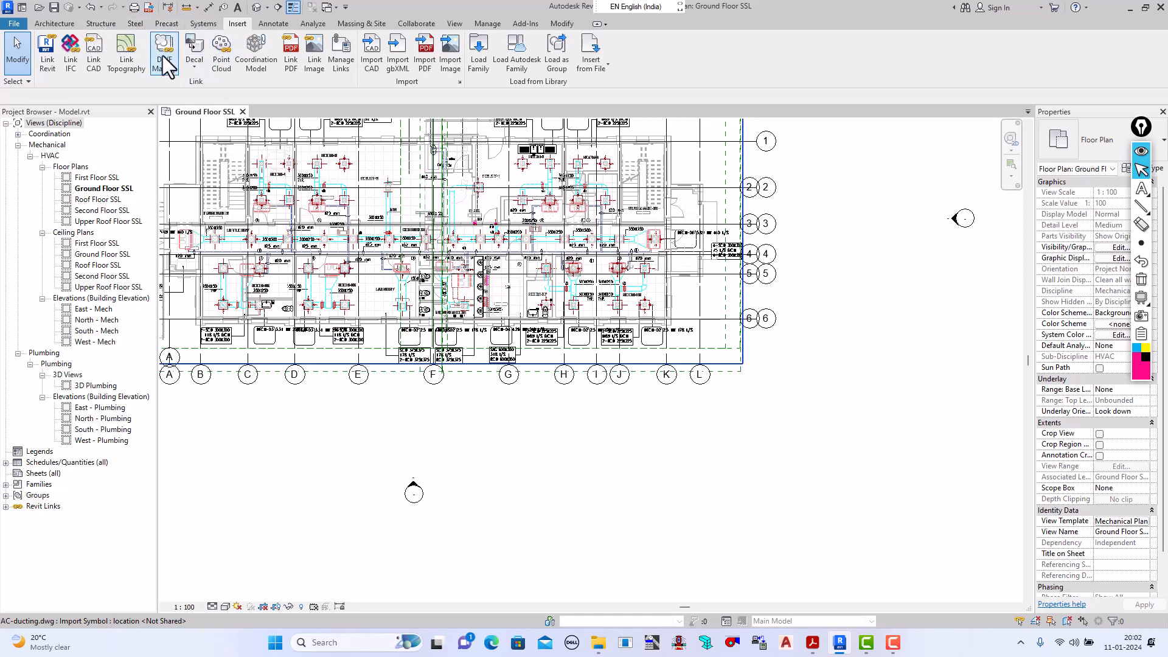
{"action": "left_click", "coordinate": [200, 23]}
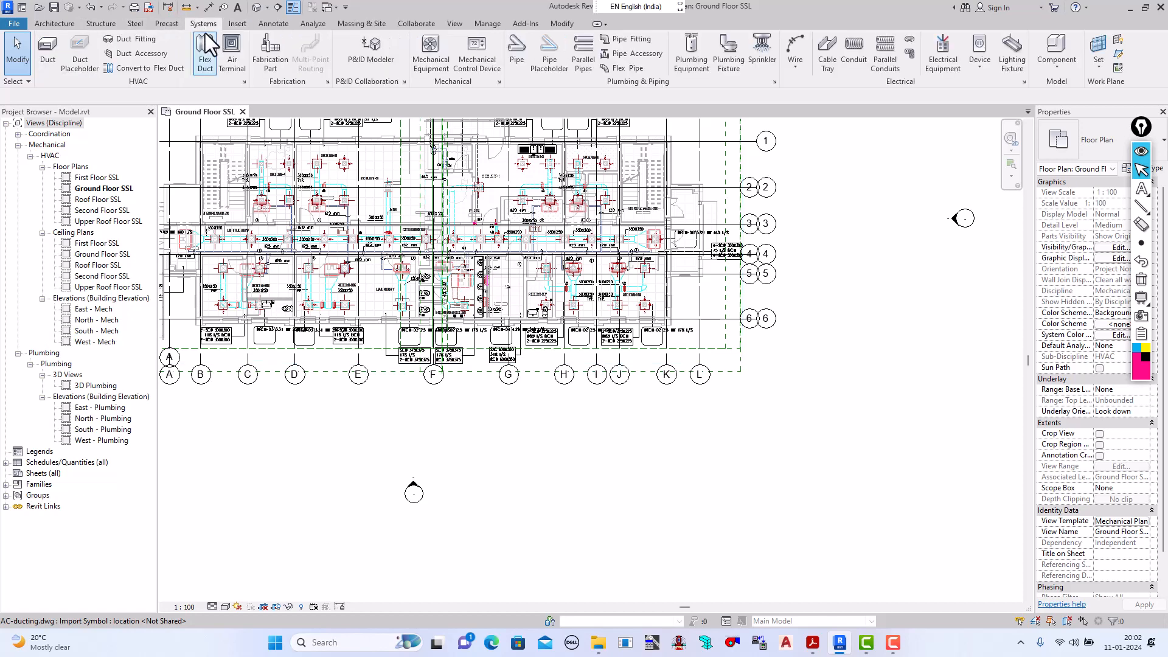
{"action": "left_click", "coordinate": [52, 56]}
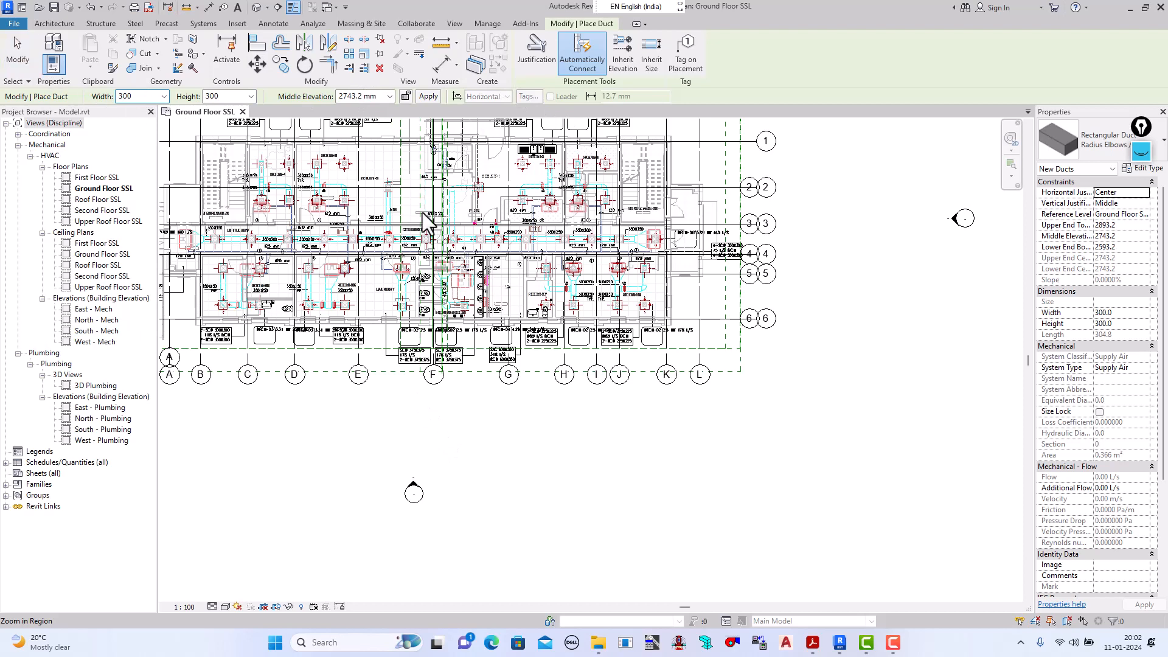
{"action": "left_click", "coordinate": [456, 445]}
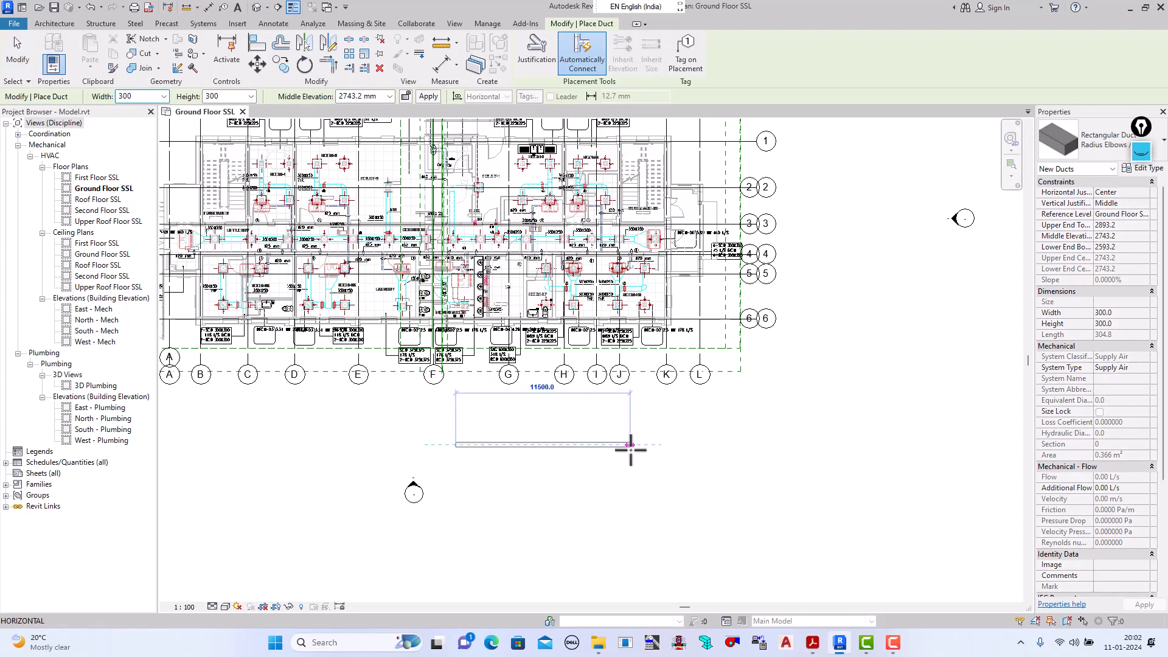
{"action": "left_click", "coordinate": [629, 503]}
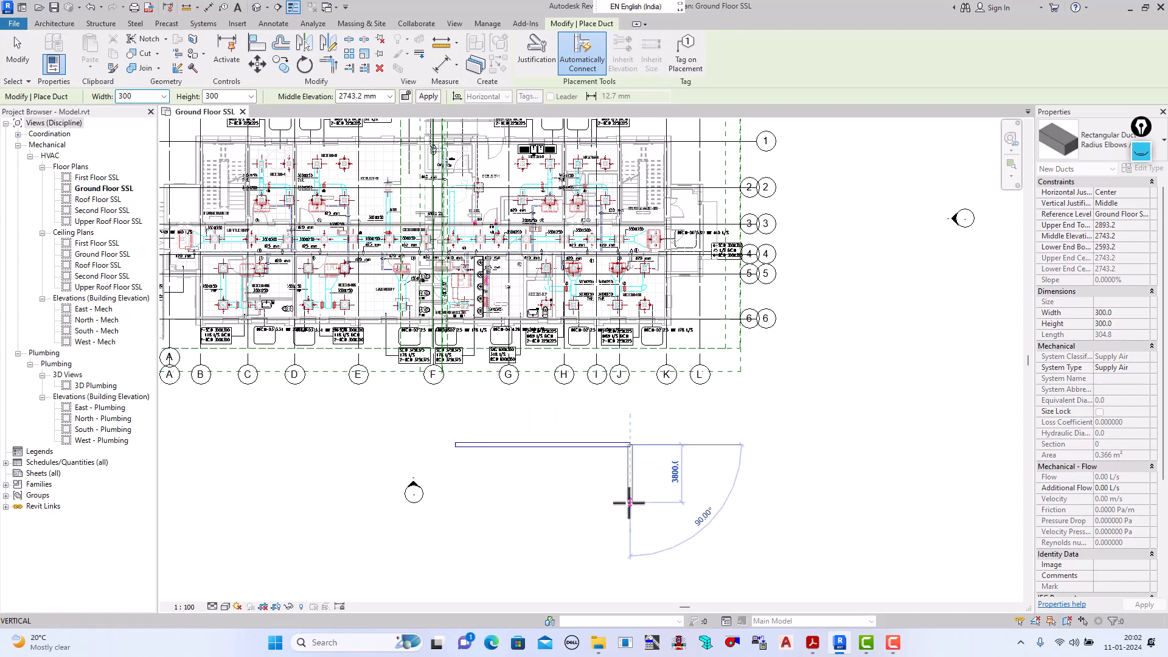
{"action": "left_click", "coordinate": [629, 523]}
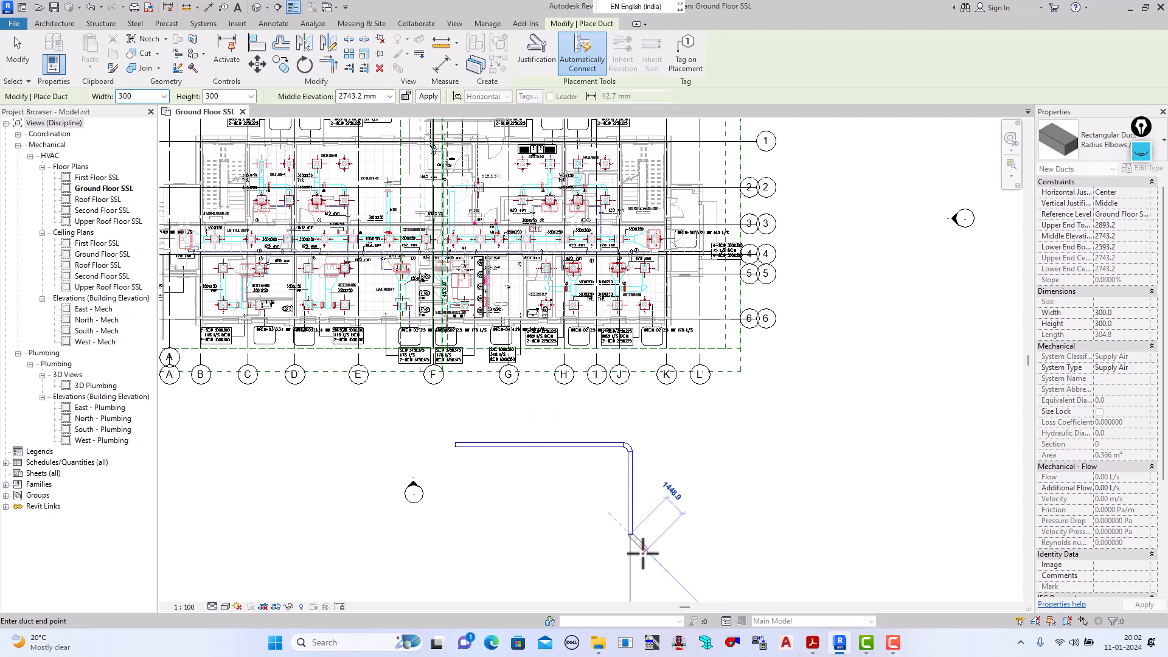
{"action": "scroll", "coordinate": [639, 548], "scroll_direction": "up", "scroll_amount": 3}
{"action": "scroll", "coordinate": [613, 542], "scroll_direction": "up", "scroll_amount": 1}
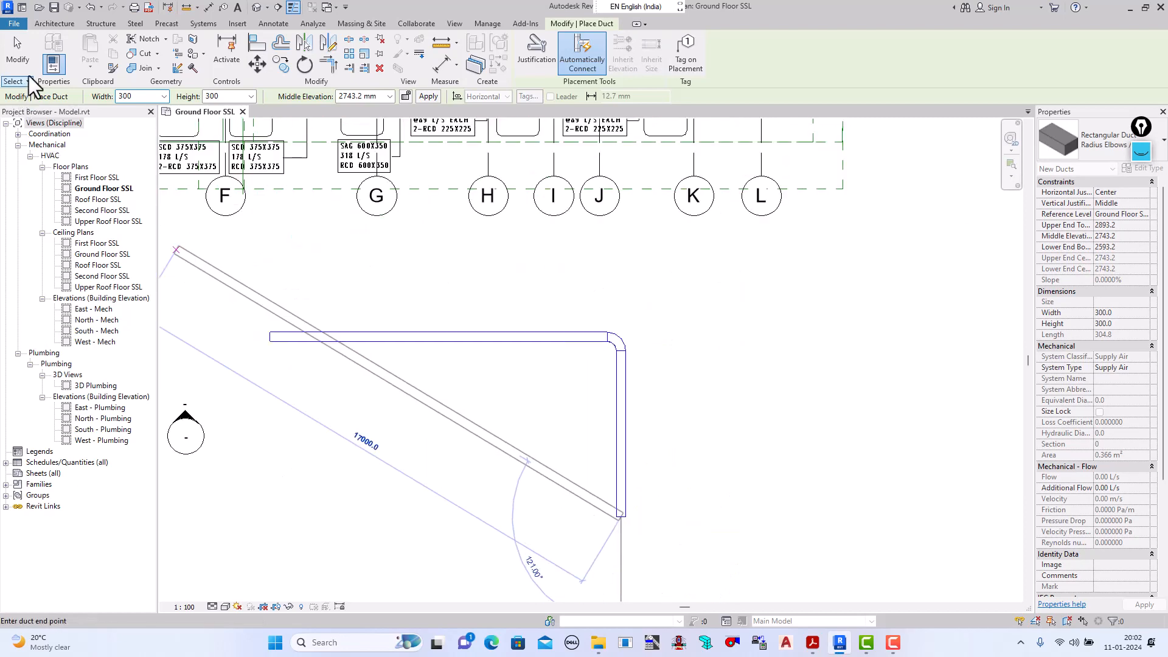
{"action": "left_click", "coordinate": [17, 52]}
{"action": "scroll", "coordinate": [638, 553], "scroll_direction": "down", "scroll_amount": 3}
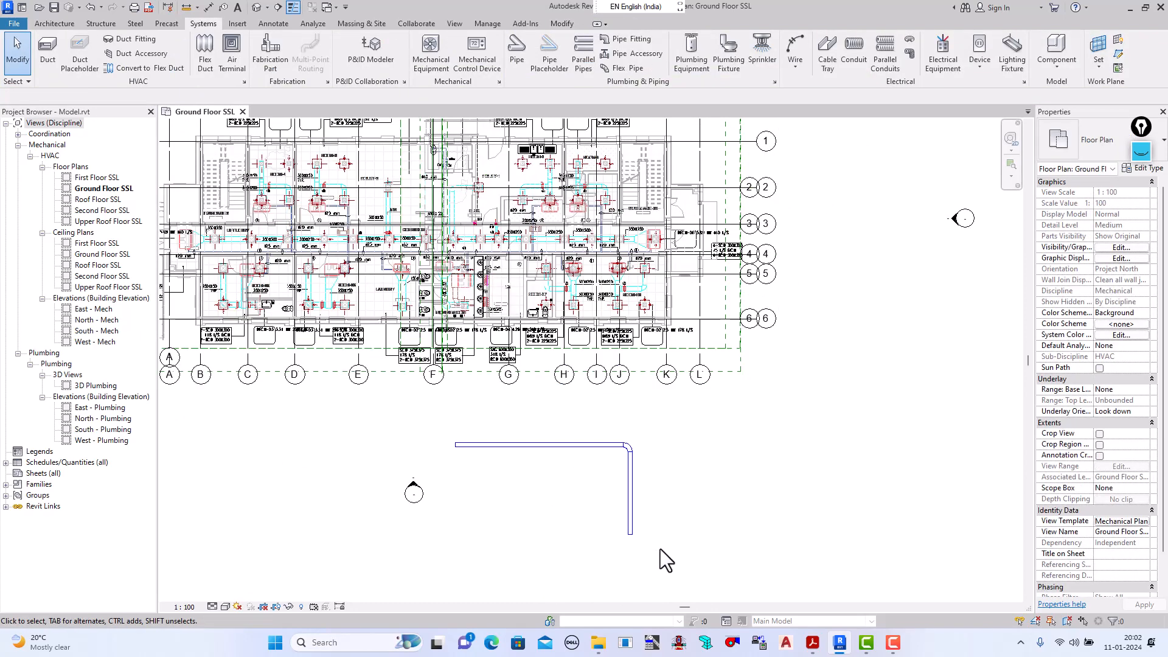
Step: Draw a horizontal 300 x 300 mm branch duct about 6400 mm long, extending right from the middle of the vertical duct
{"action": "scroll", "coordinate": [659, 548], "scroll_direction": "up", "scroll_amount": 2}
{"action": "scroll", "coordinate": [636, 537], "scroll_direction": "up", "scroll_amount": 1}
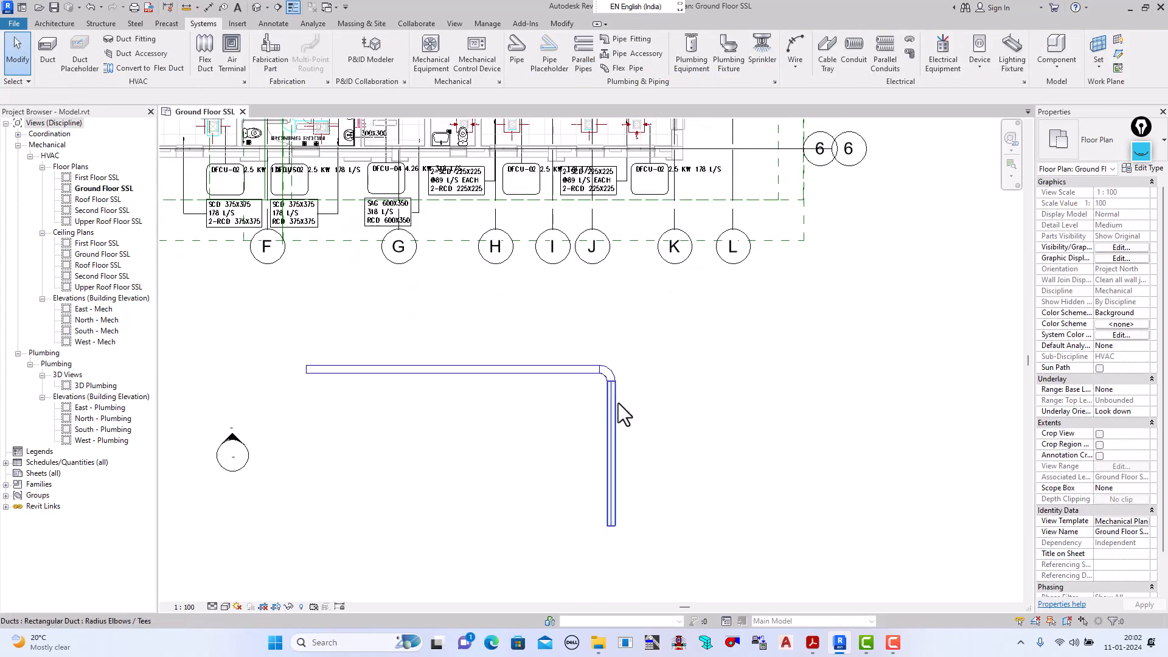
{"action": "left_click", "coordinate": [48, 54]}
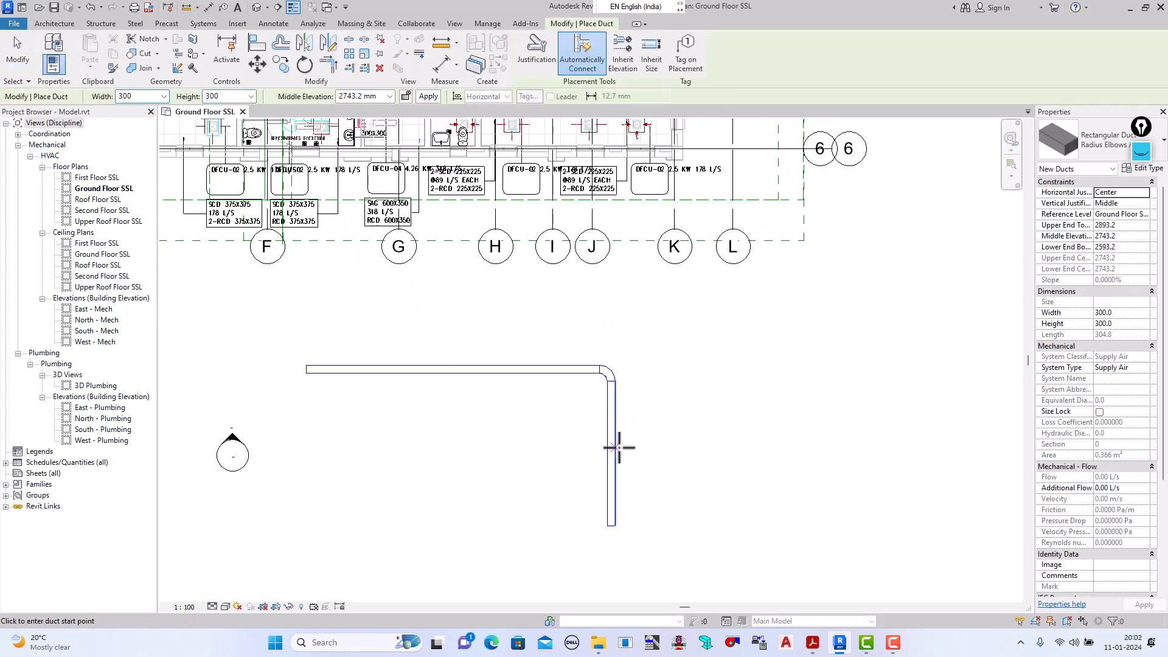
{"action": "left_click", "coordinate": [615, 447]}
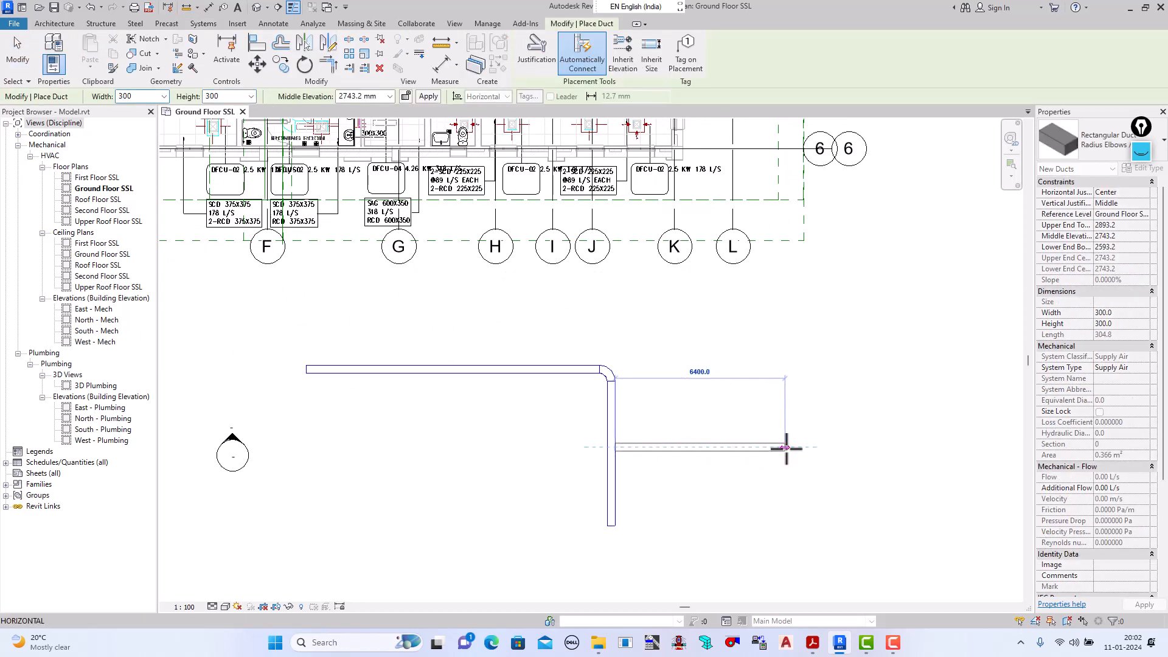
{"action": "left_click", "coordinate": [785, 447]}
{"action": "left_click", "coordinate": [17, 54]}
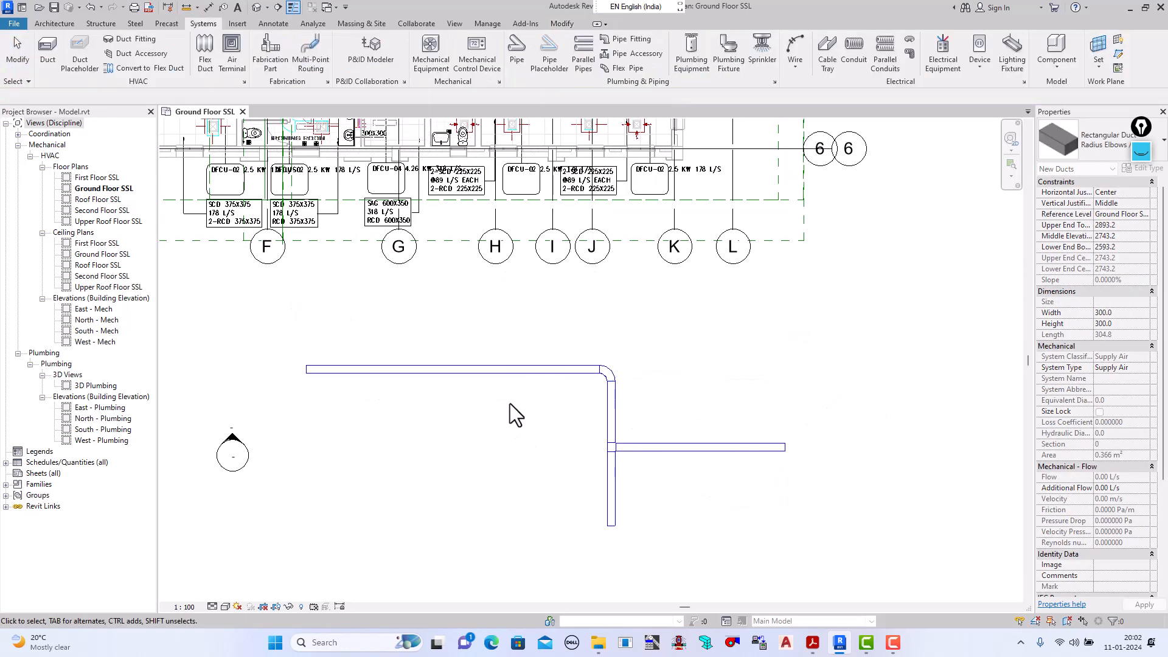
{"action": "key", "text": "Escape"}
Step: Select the tee fitting between the vertical duct and its branch to check its family and type, and deselect it
{"action": "scroll", "coordinate": [691, 519], "scroll_direction": "up", "scroll_amount": 2}
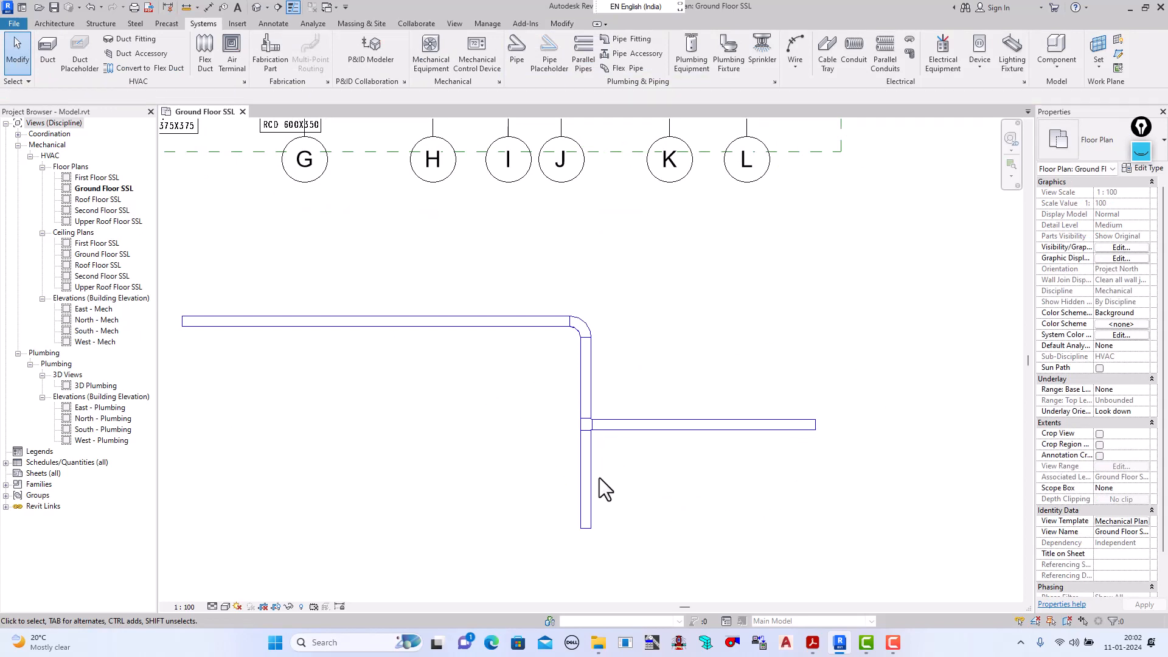
{"action": "scroll", "coordinate": [595, 548], "scroll_direction": "up", "scroll_amount": 1}
{"action": "scroll", "coordinate": [602, 399], "scroll_direction": "up", "scroll_amount": 2}
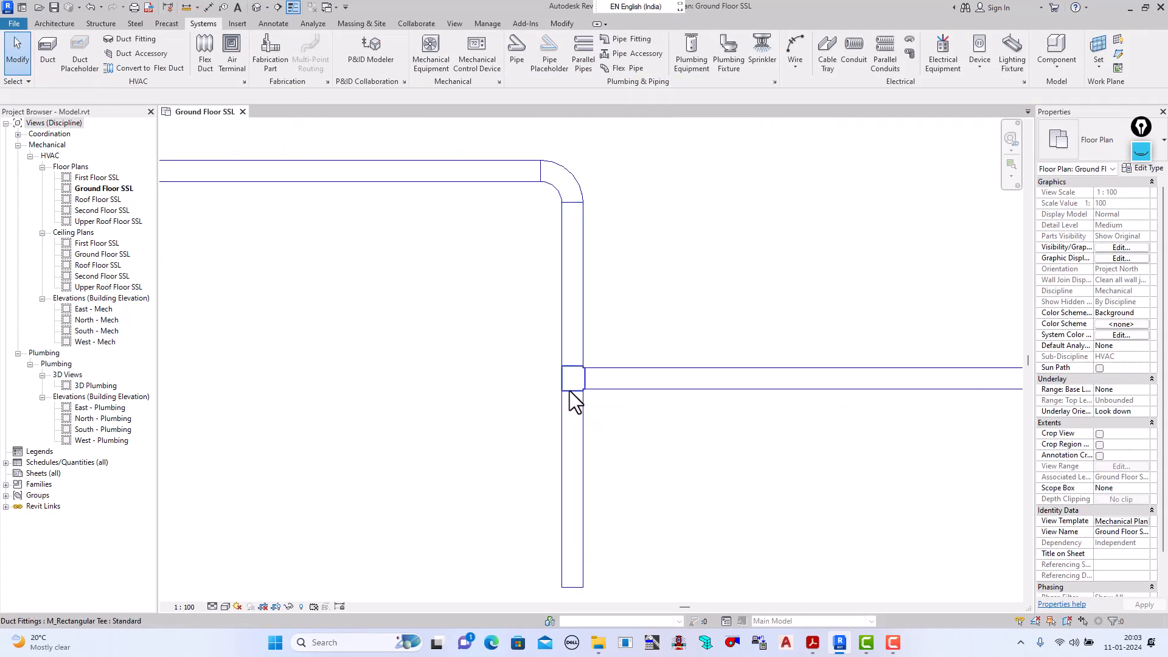
{"action": "left_click", "coordinate": [415, 397]}
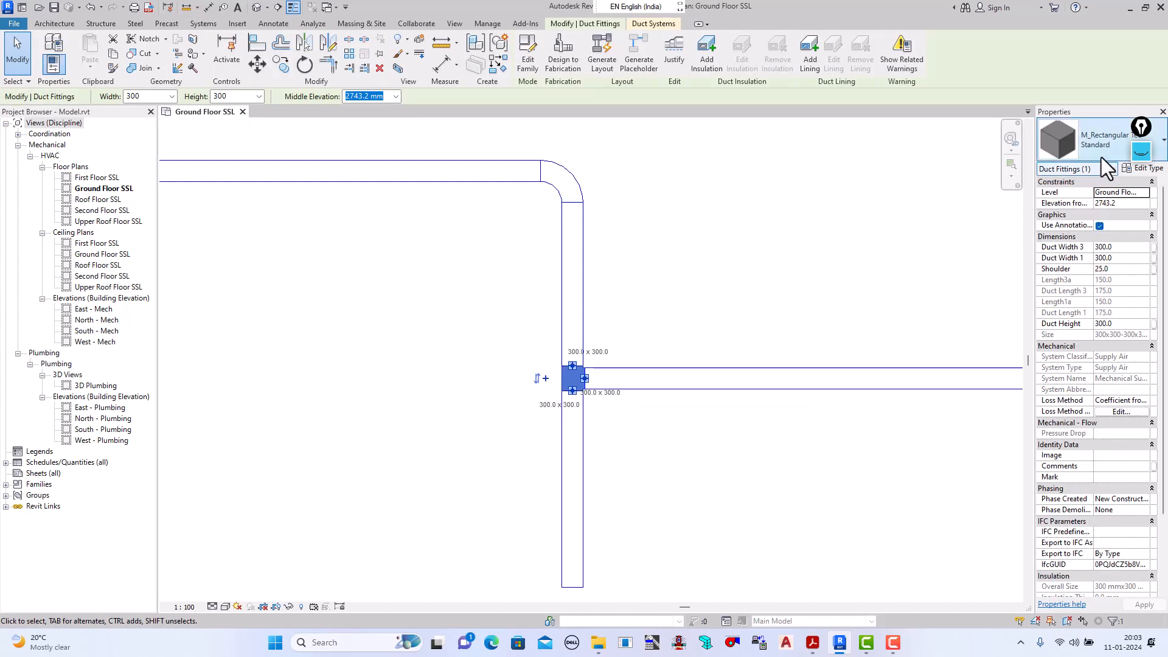
{"action": "mouse_move", "coordinate": [1142, 146]}
{"action": "left_mouse_down"}
{"action": "mouse_move", "coordinate": [1086, 100]}
{"action": "mouse_move", "coordinate": [1080, 71]}
{"action": "left_mouse_up"}
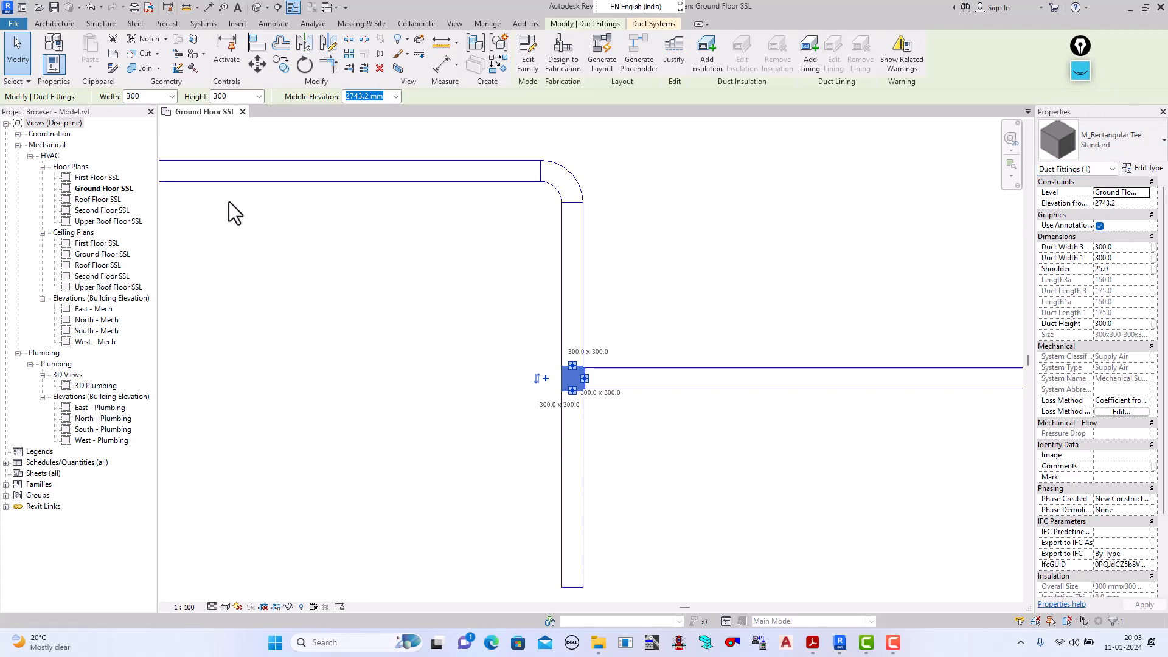
{"action": "left_click", "coordinate": [17, 60]}
Step: Examine the shape of the branch connection beside the volume damper in ROOM-08 of the linked ducting drawing
{"action": "scroll", "coordinate": [465, 468], "scroll_direction": "down", "scroll_amount": 4}
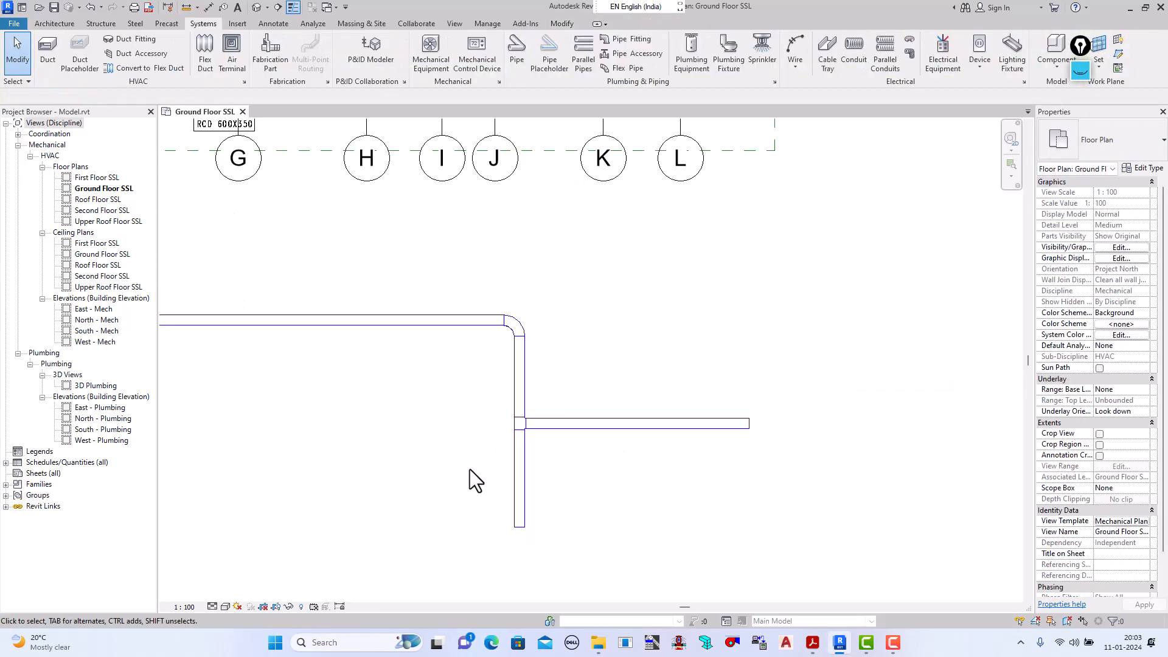
{"action": "scroll", "coordinate": [469, 470], "scroll_direction": "down", "scroll_amount": 1}
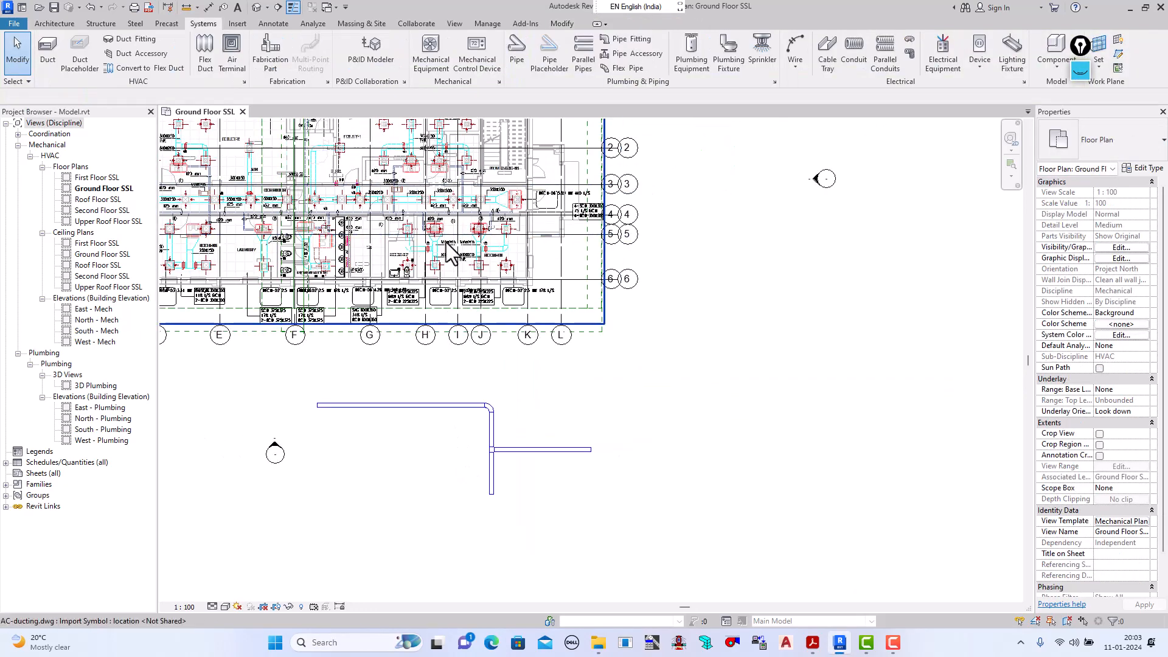
{"action": "scroll", "coordinate": [479, 242], "scroll_direction": "up", "scroll_amount": 8}
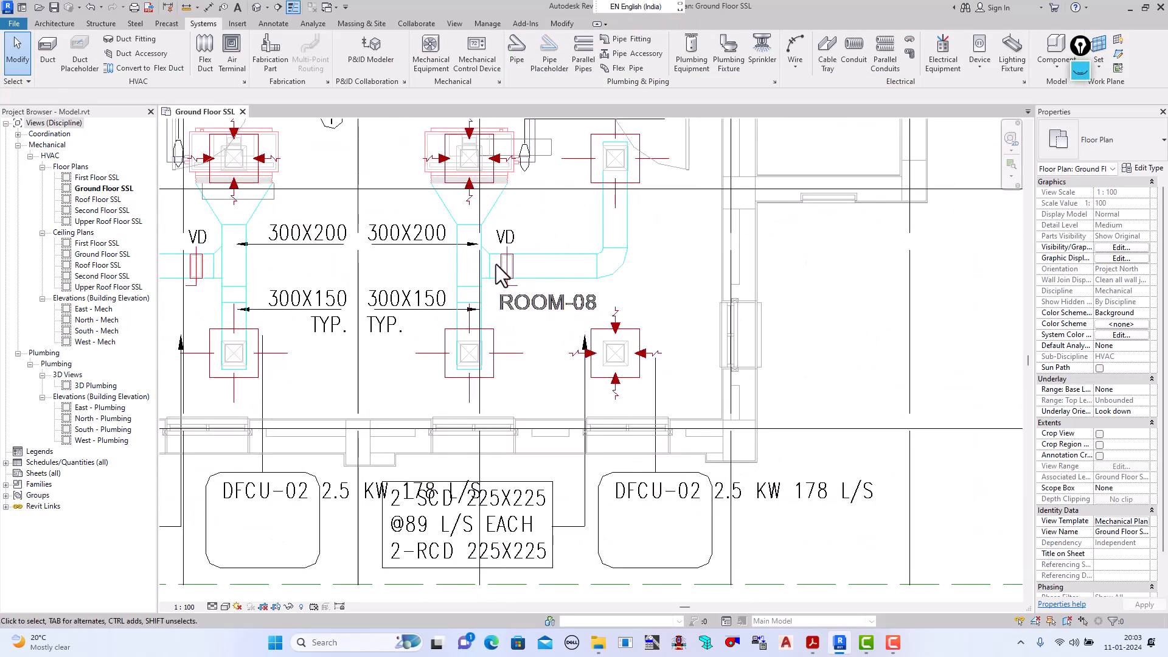
{"action": "scroll", "coordinate": [490, 261], "scroll_direction": "up", "scroll_amount": 3}
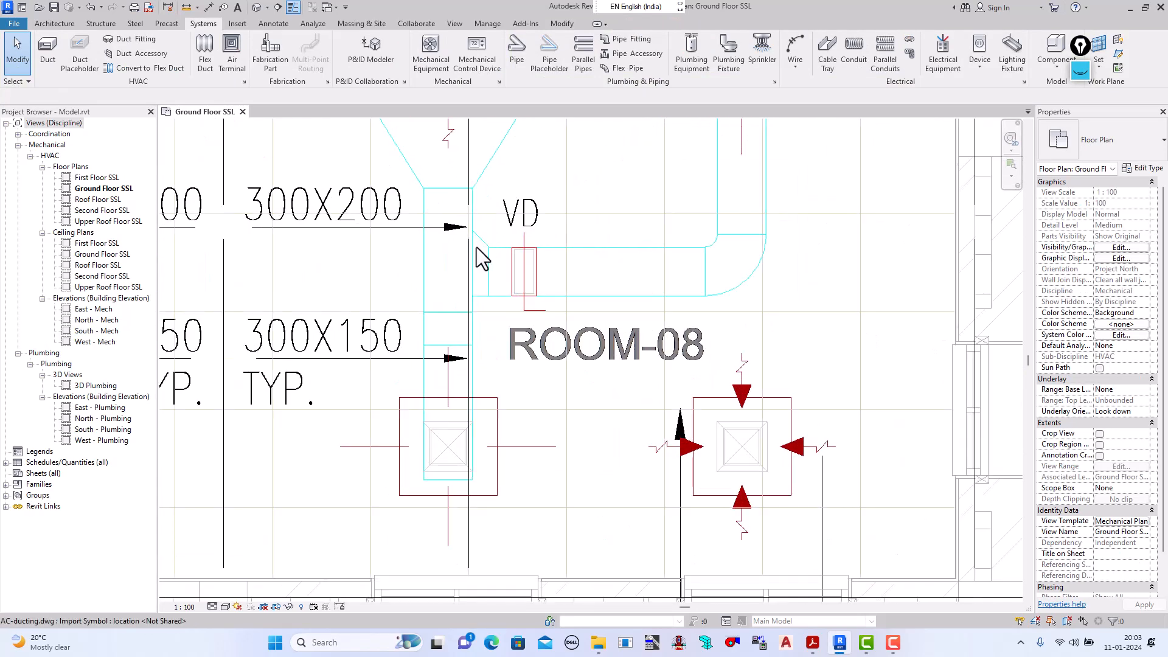
{"action": "scroll", "coordinate": [493, 262], "scroll_direction": "up", "scroll_amount": 4}
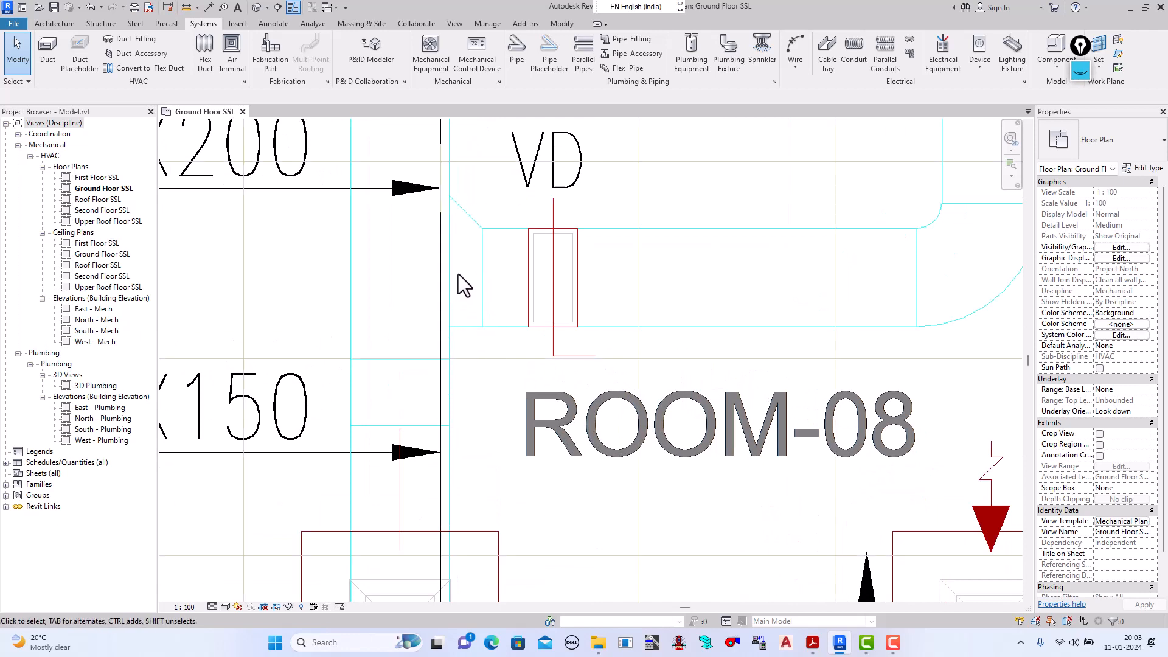
{"action": "scroll", "coordinate": [458, 275], "scroll_direction": "down", "scroll_amount": 4}
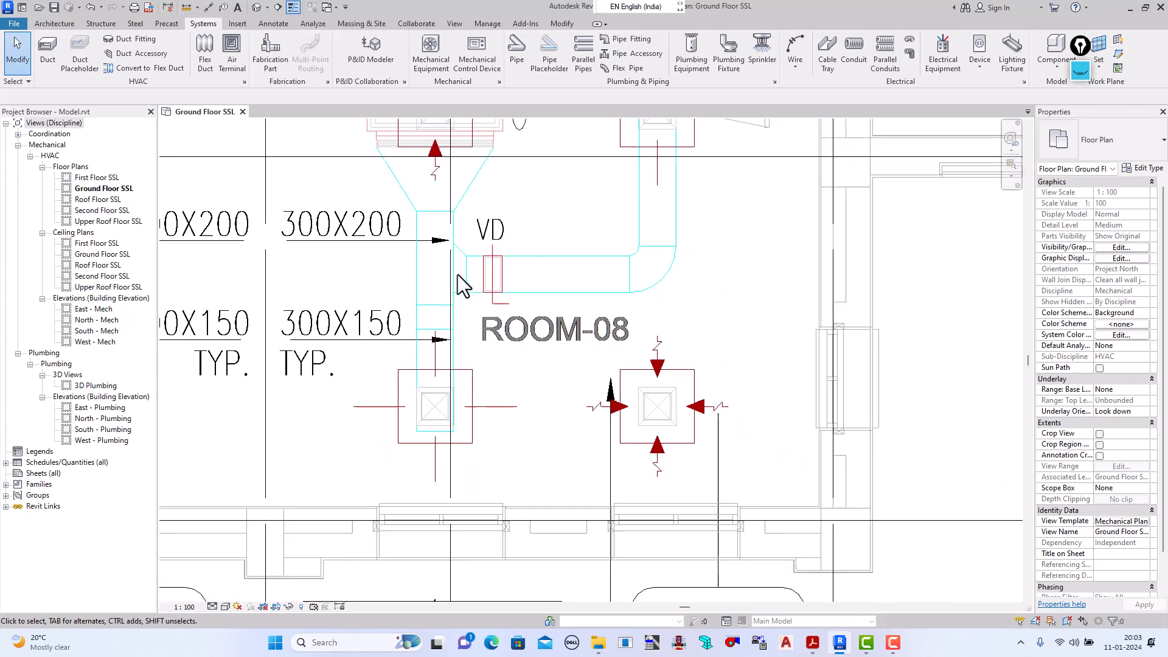
Step: Set the elbow in the vertical duct type's routing preferences to M_Rectangular Elbow - Radius: 1 W
{"action": "scroll", "coordinate": [457, 275], "scroll_direction": "down", "scroll_amount": 8}
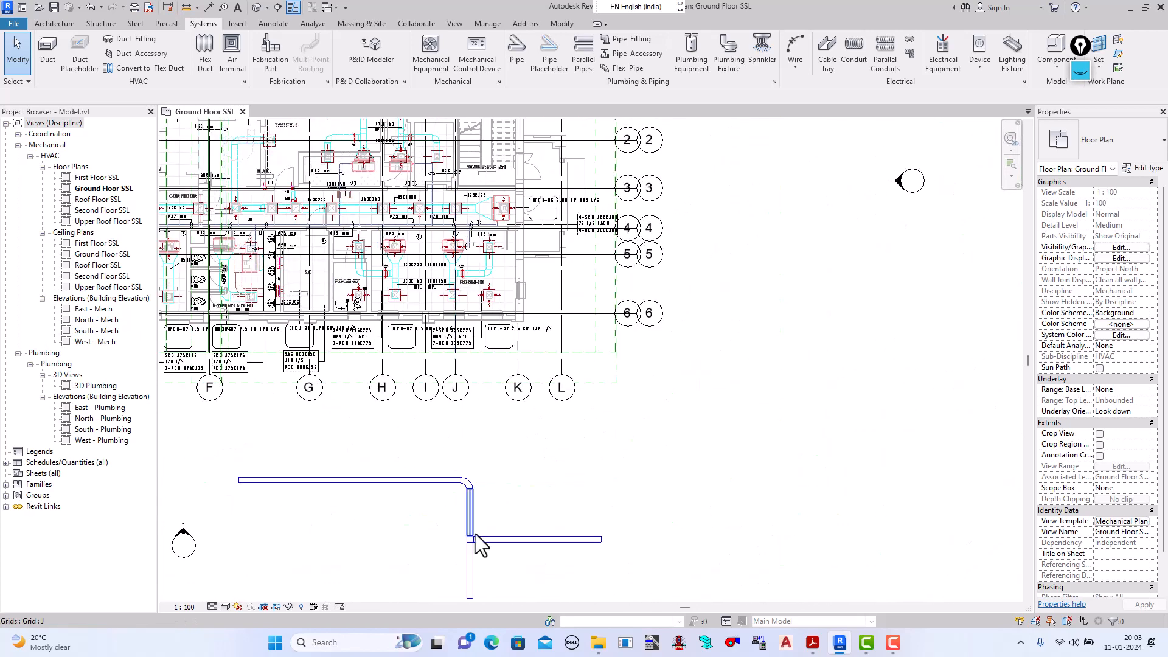
{"action": "scroll", "coordinate": [468, 502], "scroll_direction": "up", "scroll_amount": 3}
{"action": "scroll", "coordinate": [469, 444], "scroll_direction": "down", "scroll_amount": 2}
{"action": "scroll", "coordinate": [475, 462], "scroll_direction": "up", "scroll_amount": 2}
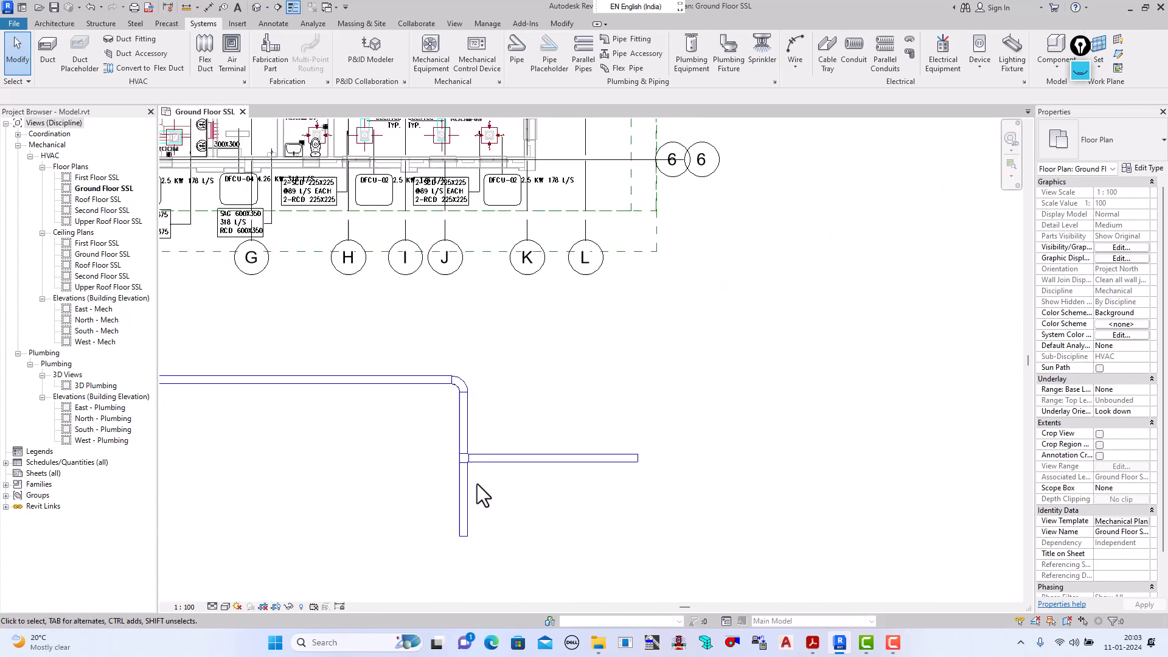
{"action": "scroll", "coordinate": [477, 484], "scroll_direction": "up", "scroll_amount": 2}
{"action": "scroll", "coordinate": [459, 456], "scroll_direction": "up", "scroll_amount": 1}
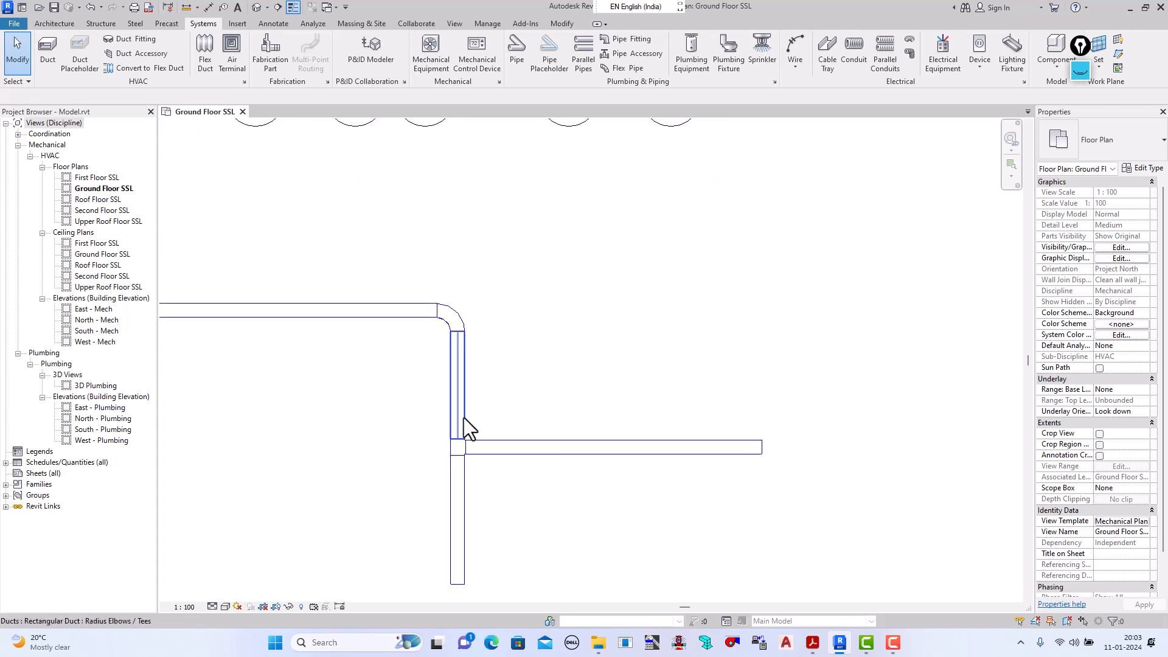
{"action": "left_click", "coordinate": [399, 330]}
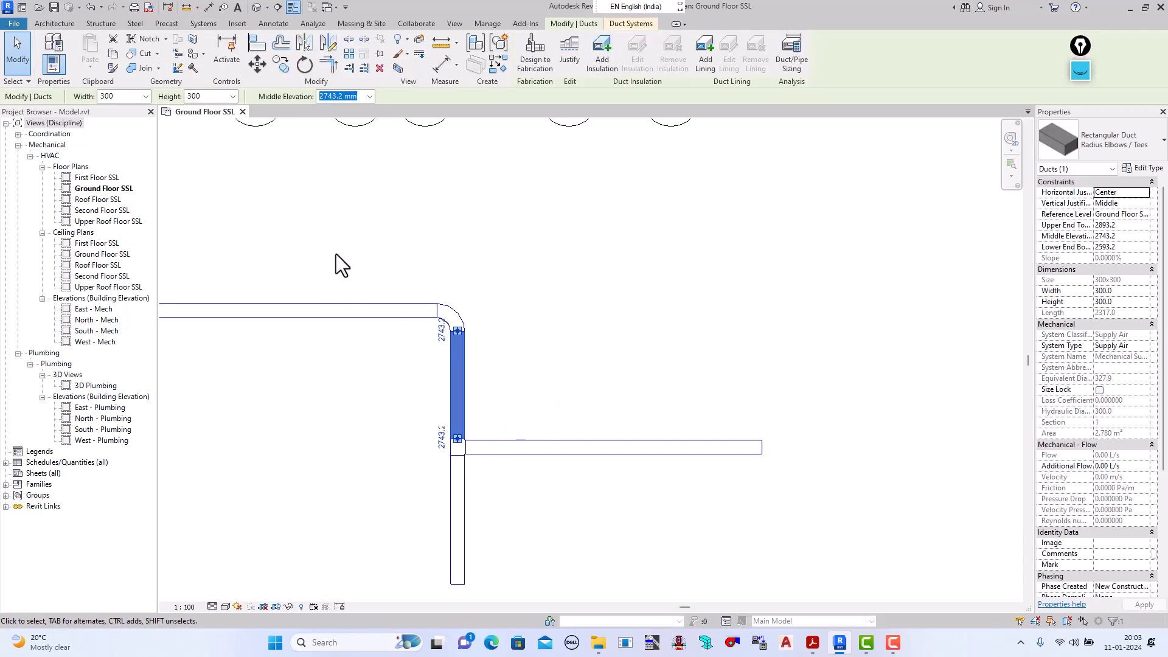
{"action": "left_click", "coordinate": [1142, 169]}
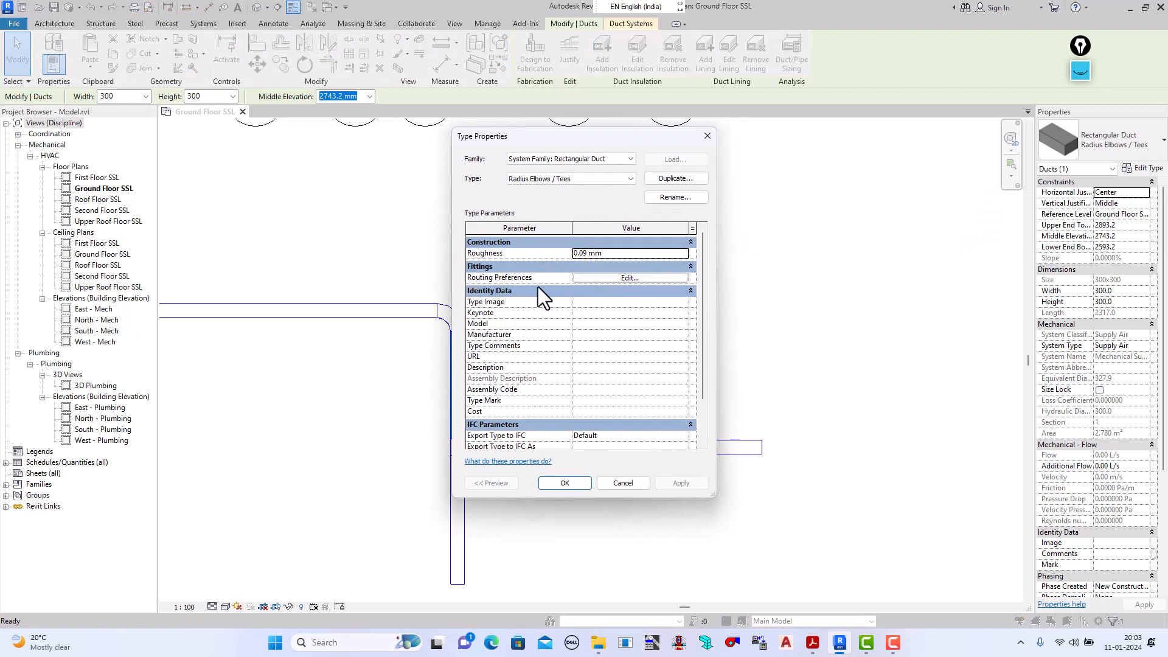
{"action": "left_click", "coordinate": [627, 277]}
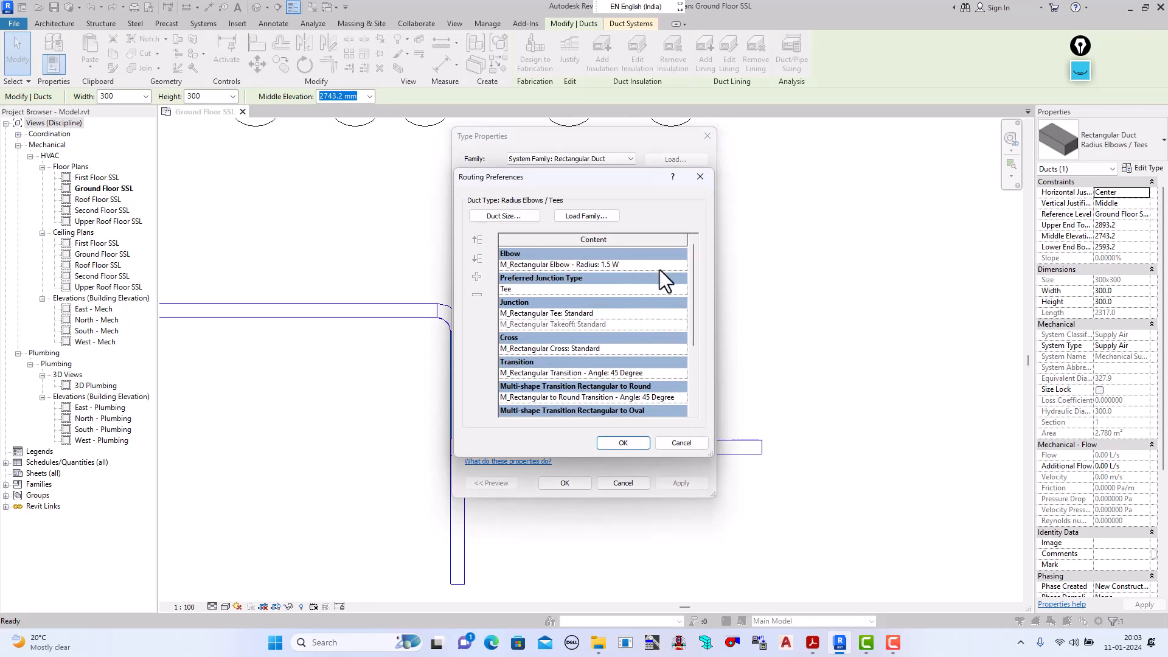
{"action": "left_click", "coordinate": [684, 265]}
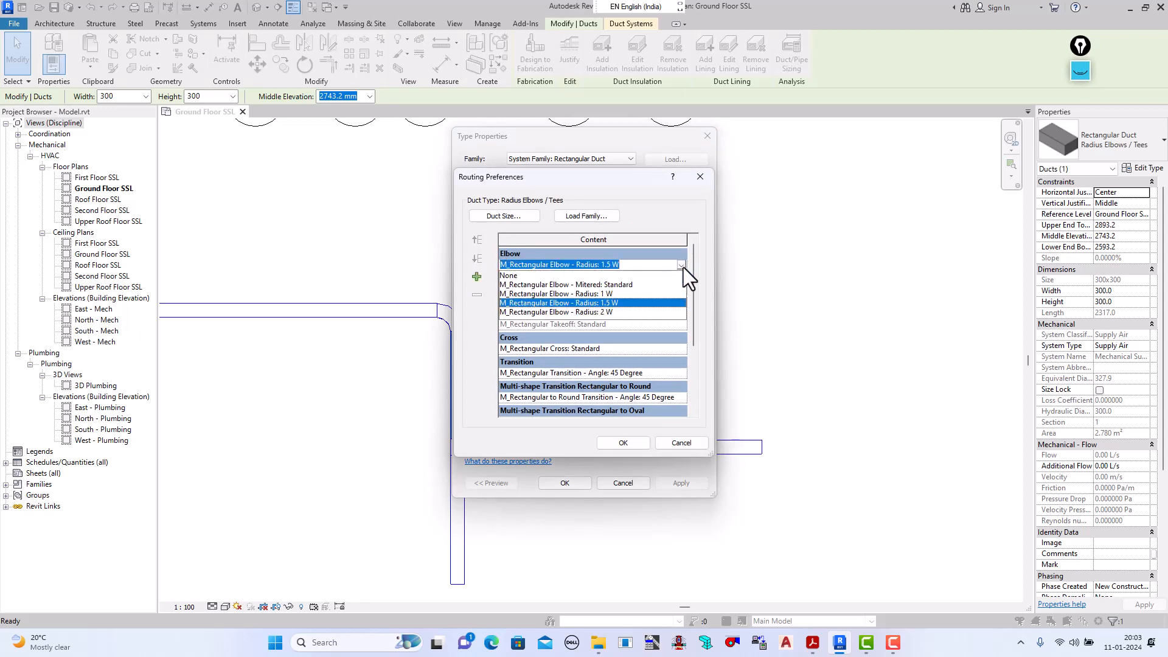
{"action": "left_click", "coordinate": [590, 293]}
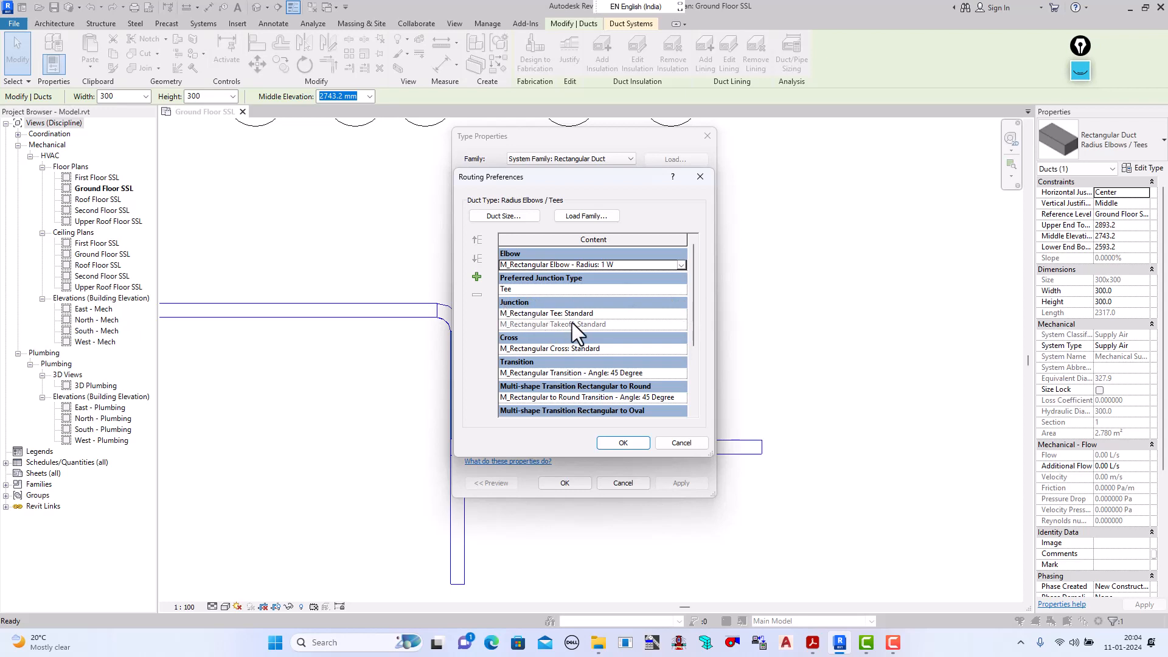
Step: Start loading a junction family for the routing preferences and browse to D:, REVIT LIBRARY, Revit Content Library Free, Revit Library
{"action": "left_click", "coordinate": [675, 314]}
{"action": "left_click", "coordinate": [681, 312]}
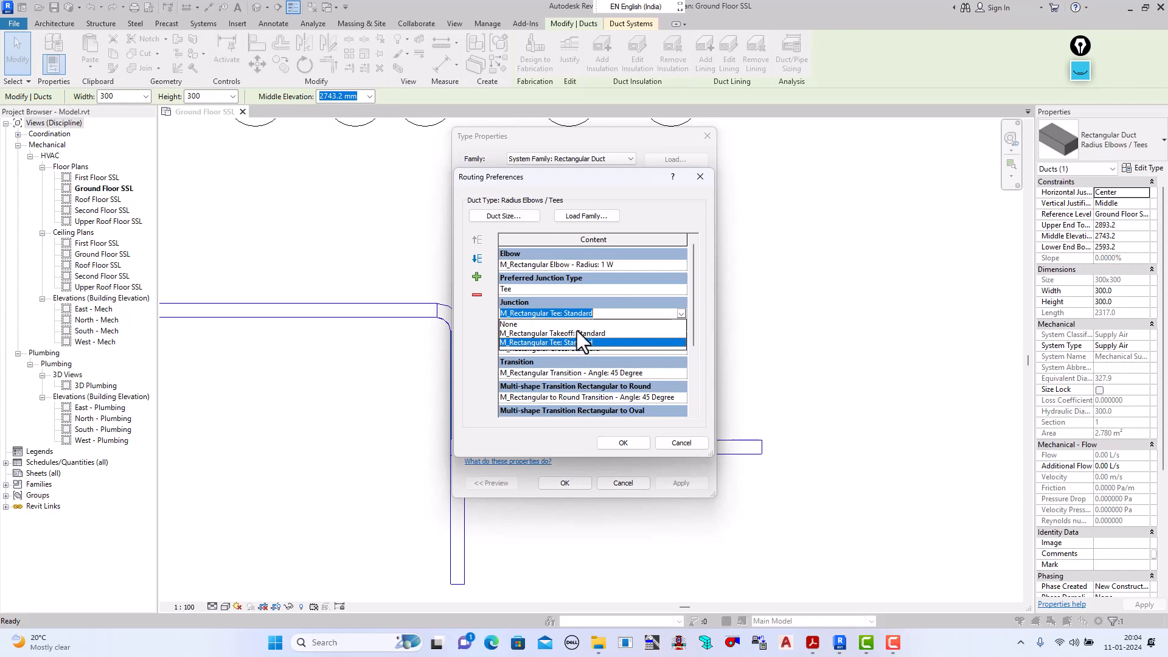
{"action": "left_click", "coordinate": [568, 217]}
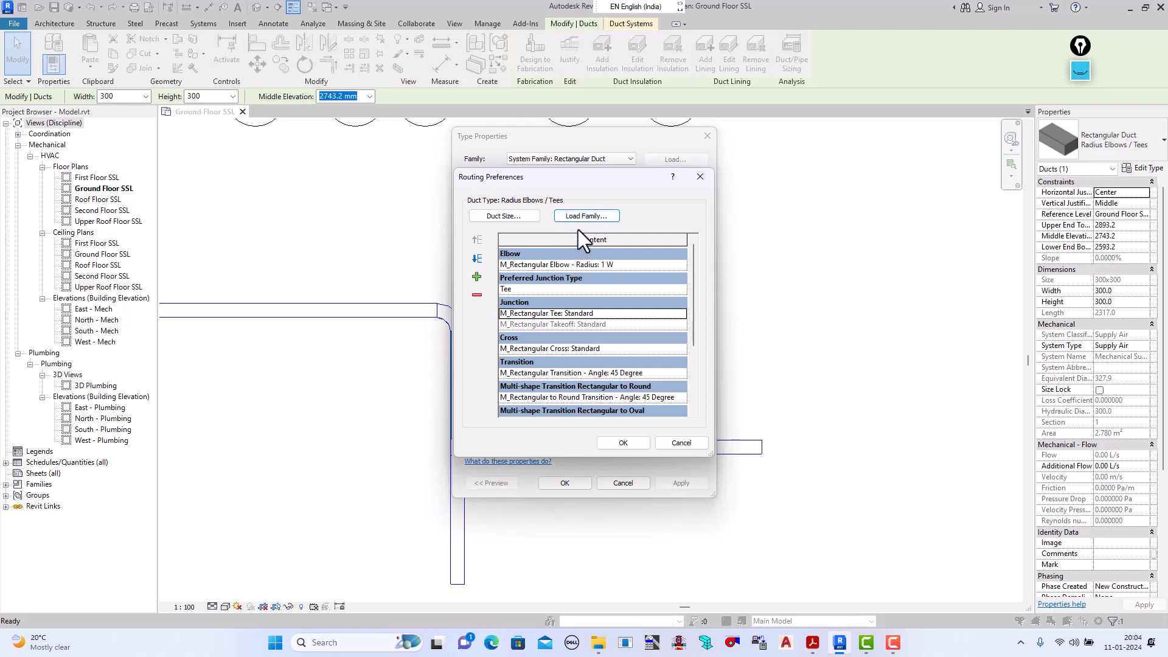
{"action": "left_click", "coordinate": [588, 216]}
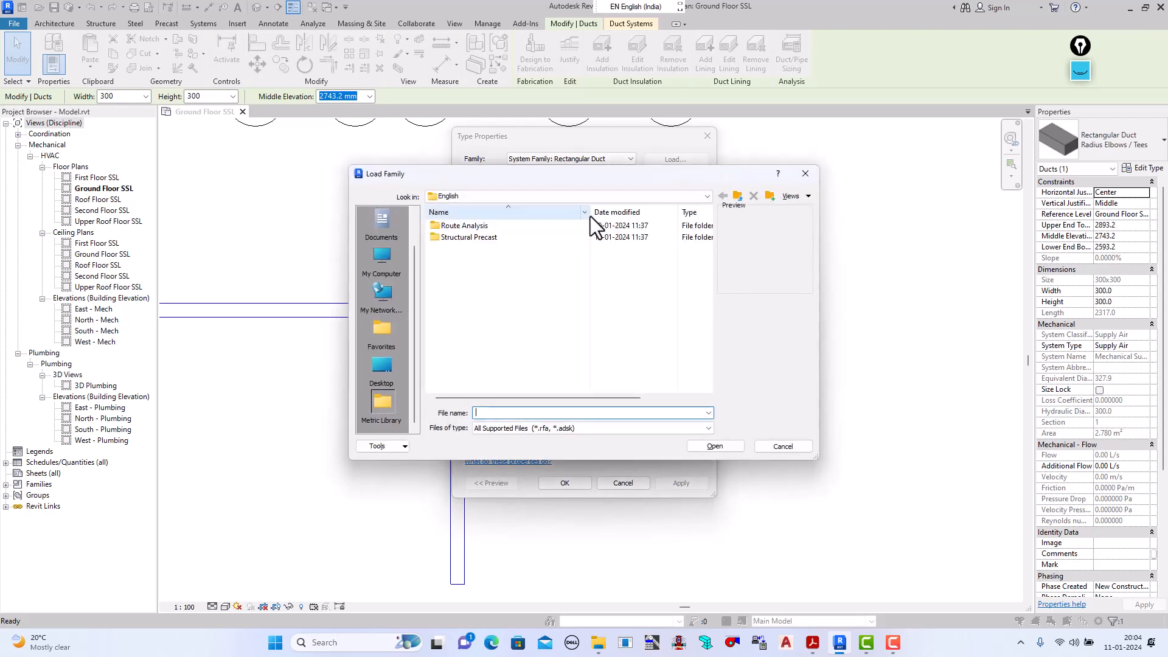
{"action": "left_click", "coordinate": [738, 196]}
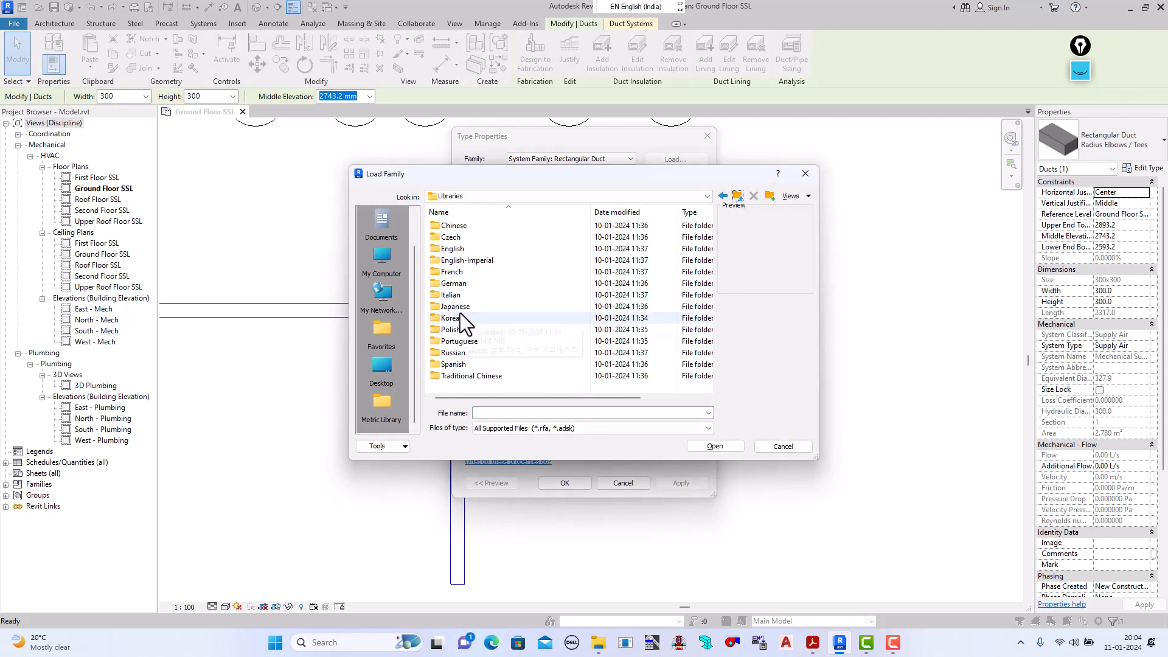
{"action": "left_click", "coordinate": [738, 196]}
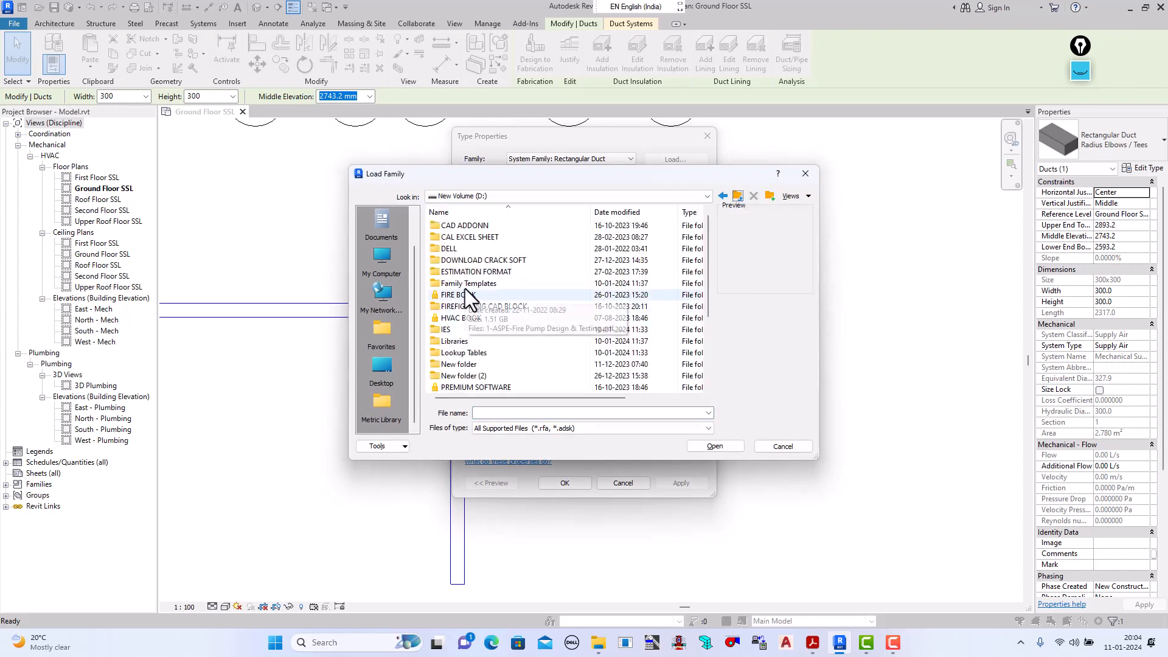
{"action": "scroll", "coordinate": [476, 375], "scroll_direction": "down", "scroll_amount": 2}
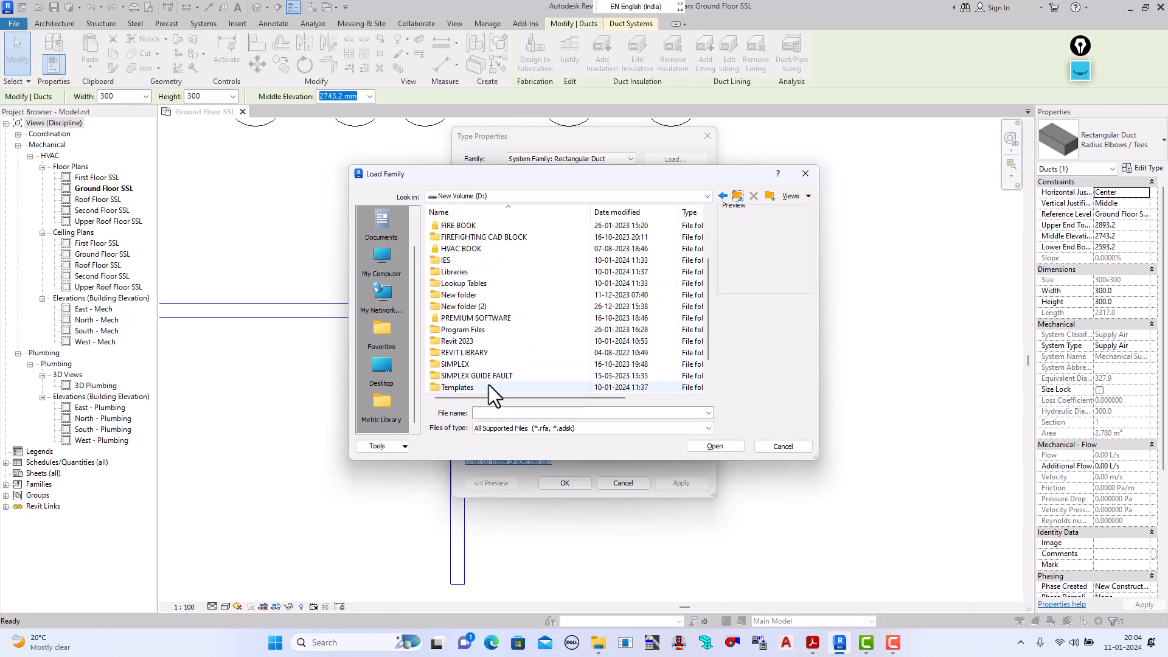
{"action": "left_click", "coordinate": [476, 355]}
{"action": "double_click", "coordinate": [476, 354]}
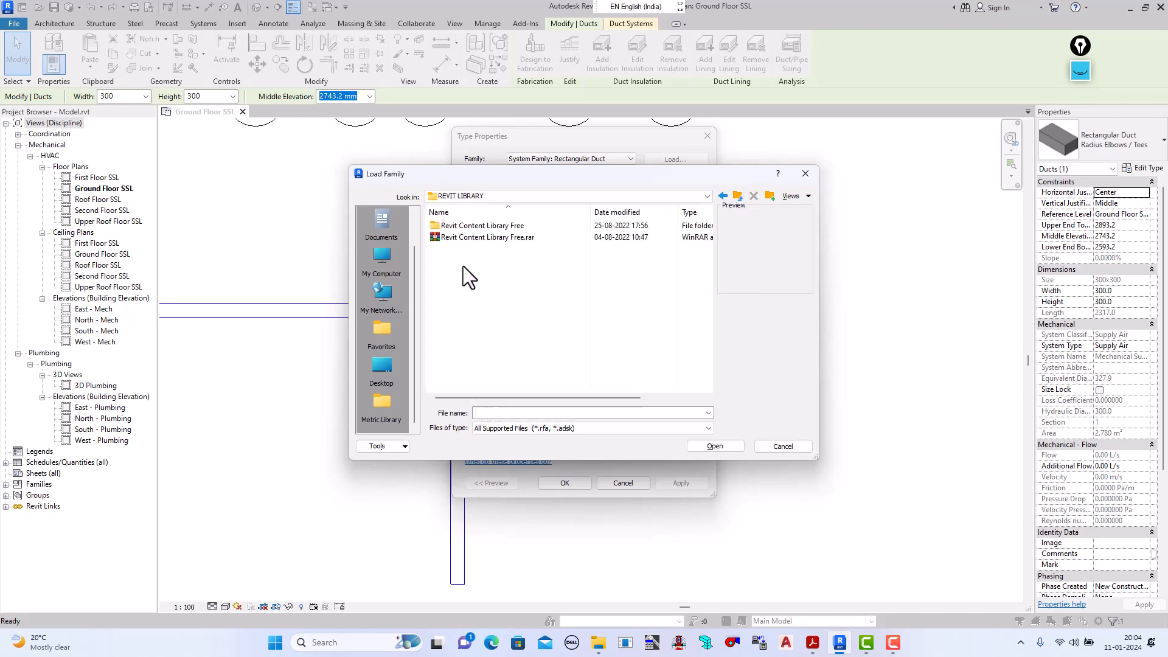
{"action": "double_click", "coordinate": [467, 226]}
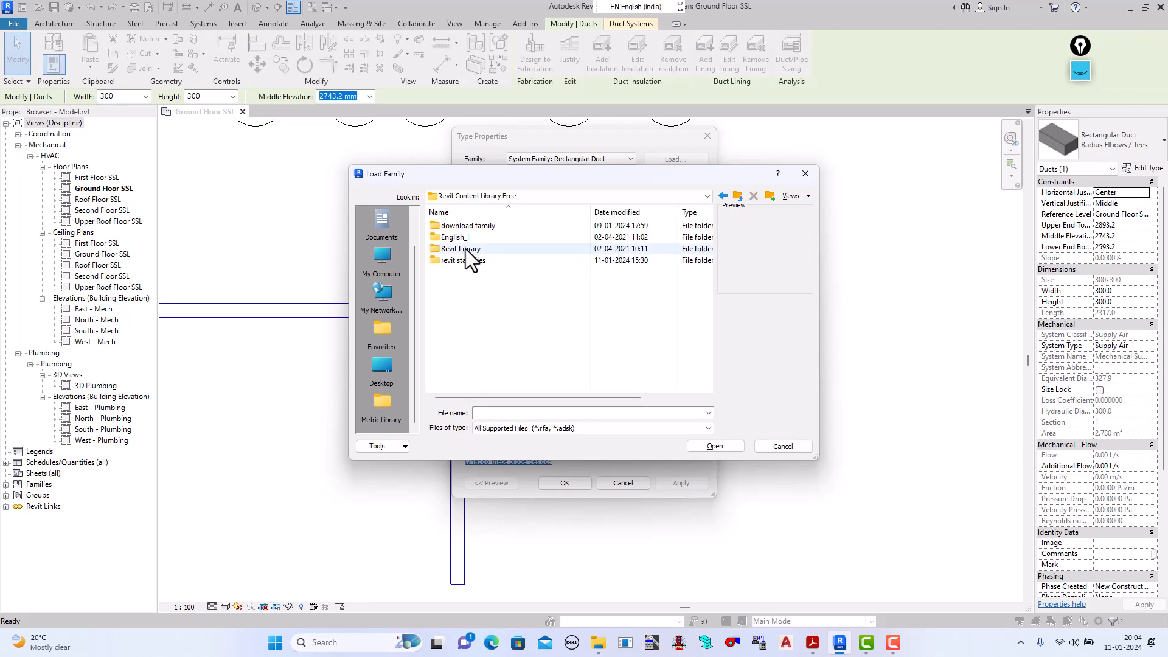
{"action": "double_click", "coordinate": [459, 250]}
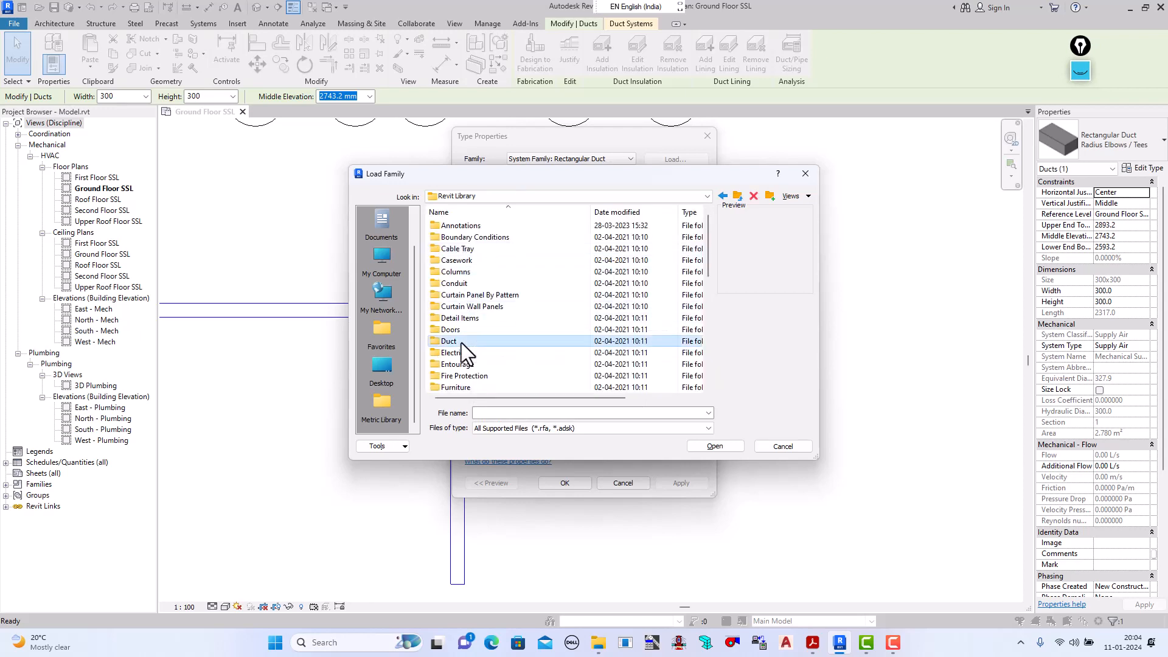
Step: Load M_Rectangular Tee with Transition - Beveled.rfa from the Duct, Fittings, Rectangular, Tees folder
{"action": "double_click", "coordinate": [461, 342]}
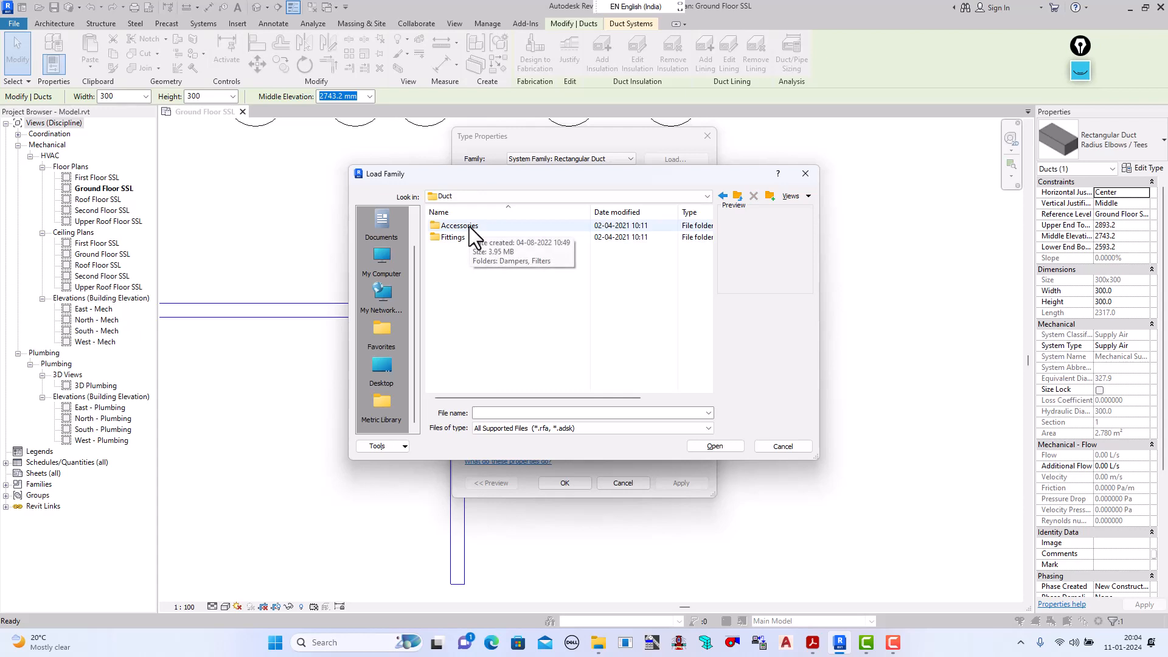
{"action": "double_click", "coordinate": [466, 238]}
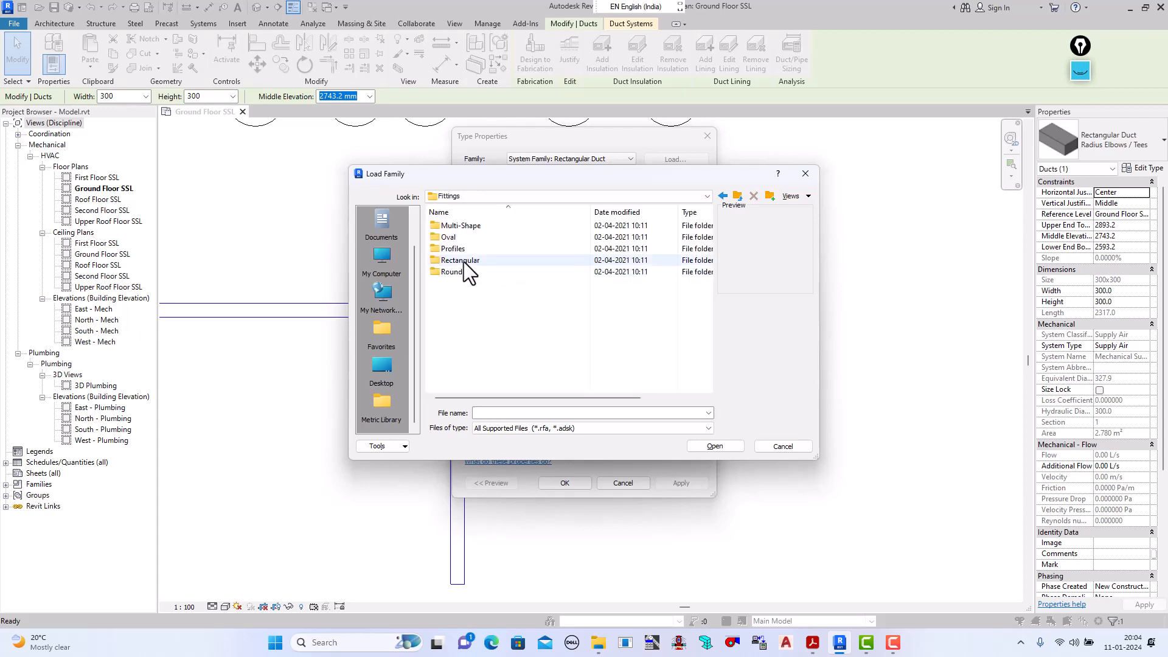
{"action": "double_click", "coordinate": [485, 260]}
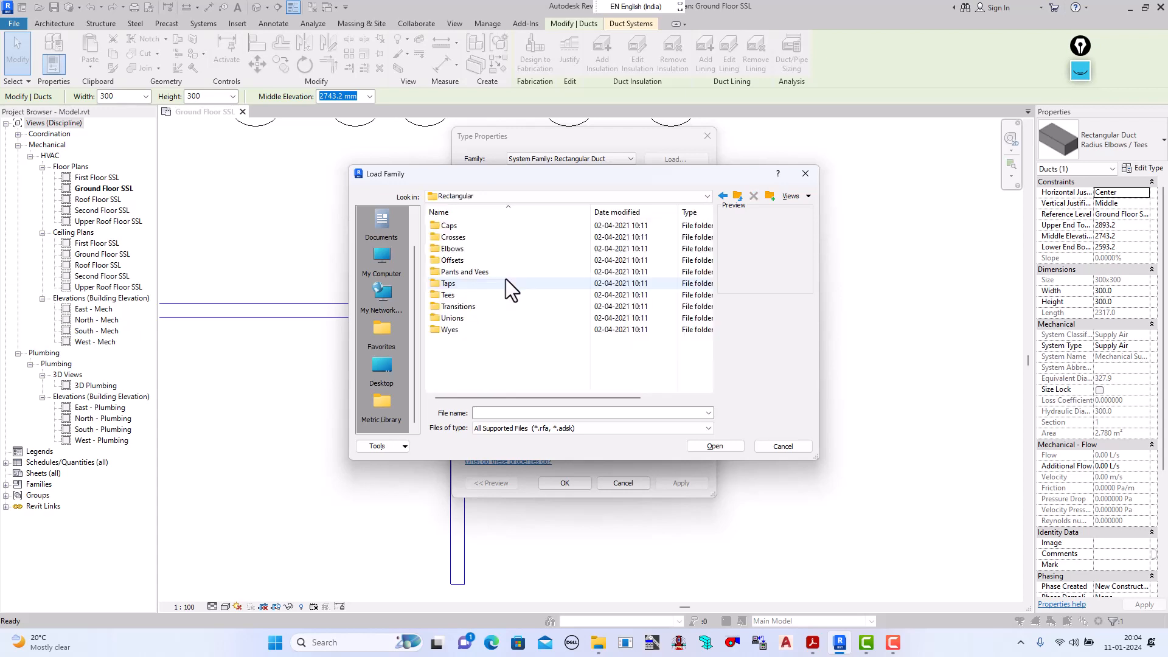
{"action": "double_click", "coordinate": [461, 297]}
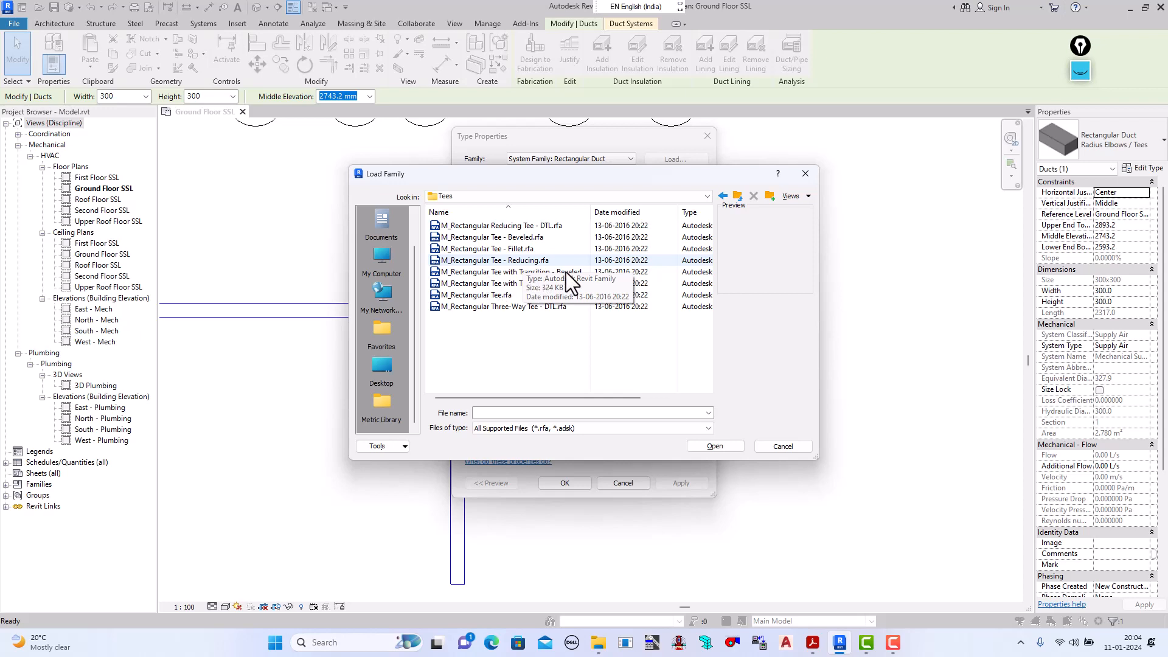
{"action": "left_click", "coordinate": [524, 274]}
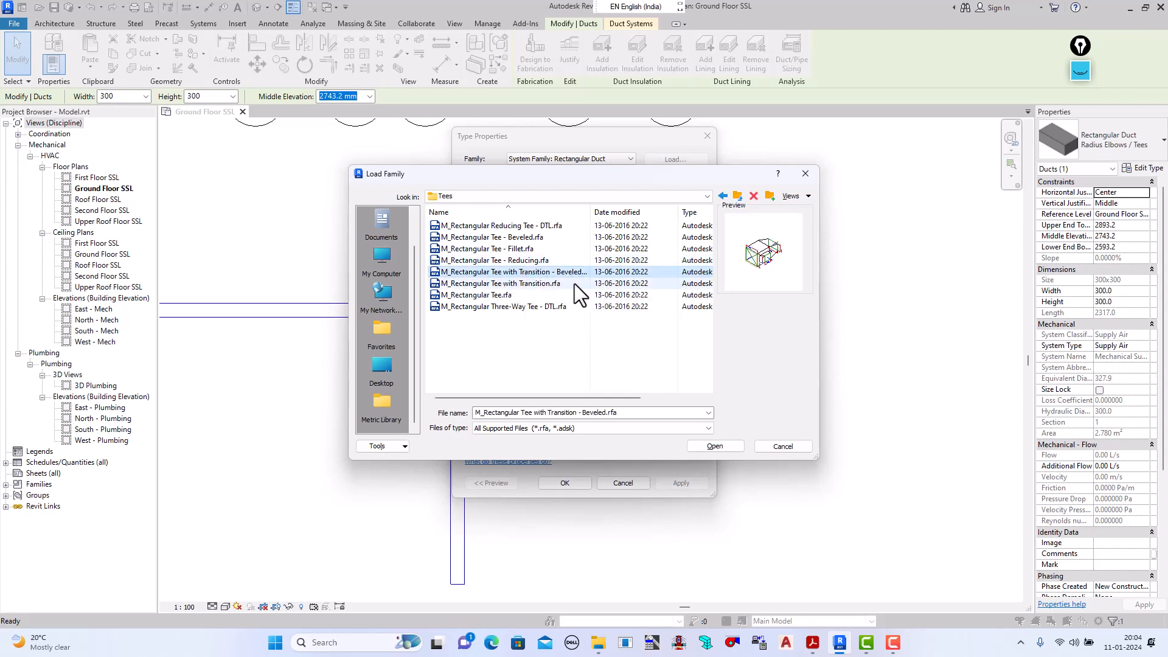
{"action": "left_click", "coordinate": [714, 446]}
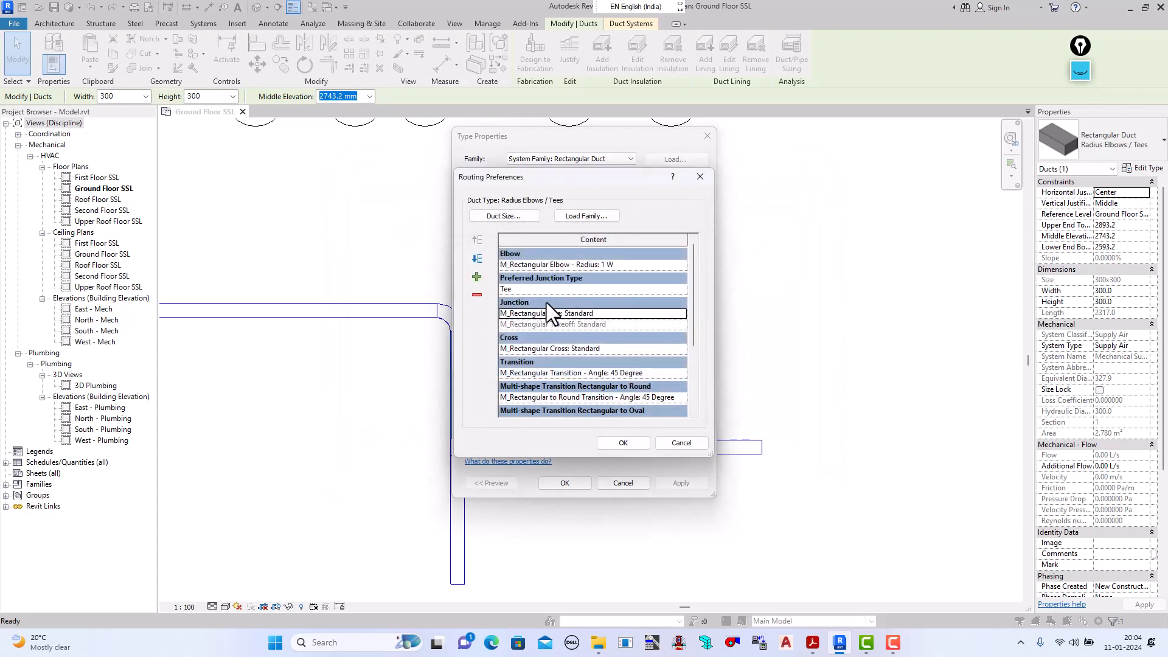
Step: Set the duct type's junction to M_Rectangular Tee with Transition - Beveled: Standard and apply the type changes
{"action": "left_click", "coordinate": [682, 314]}
{"action": "left_click", "coordinate": [681, 314]}
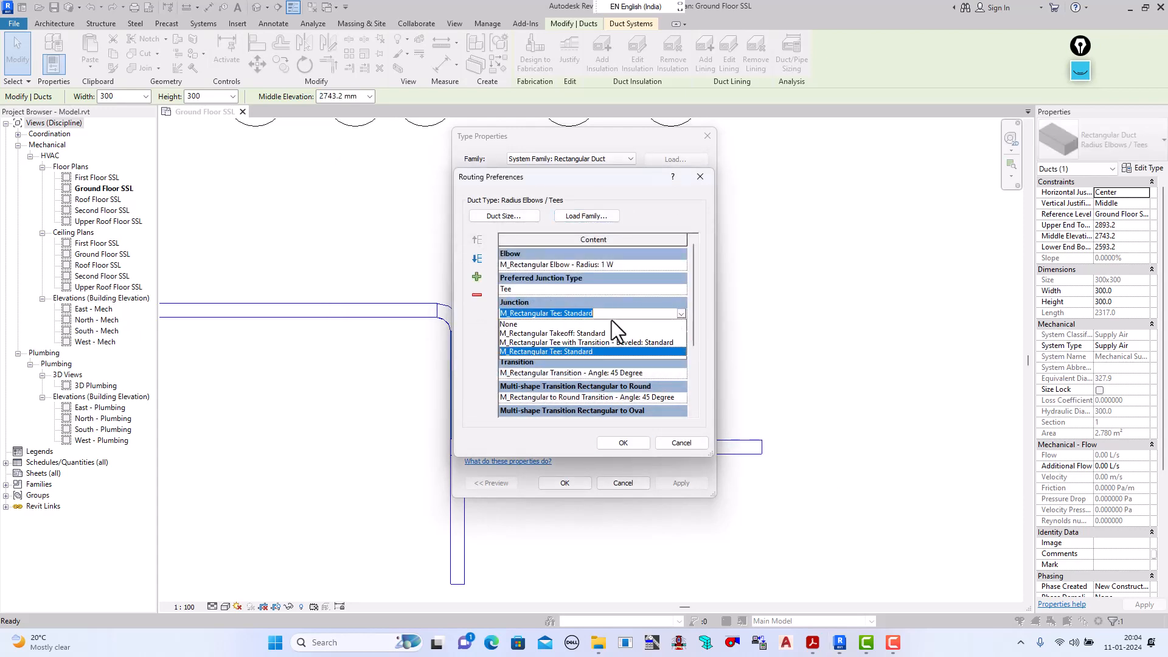
{"action": "left_click", "coordinate": [577, 344]}
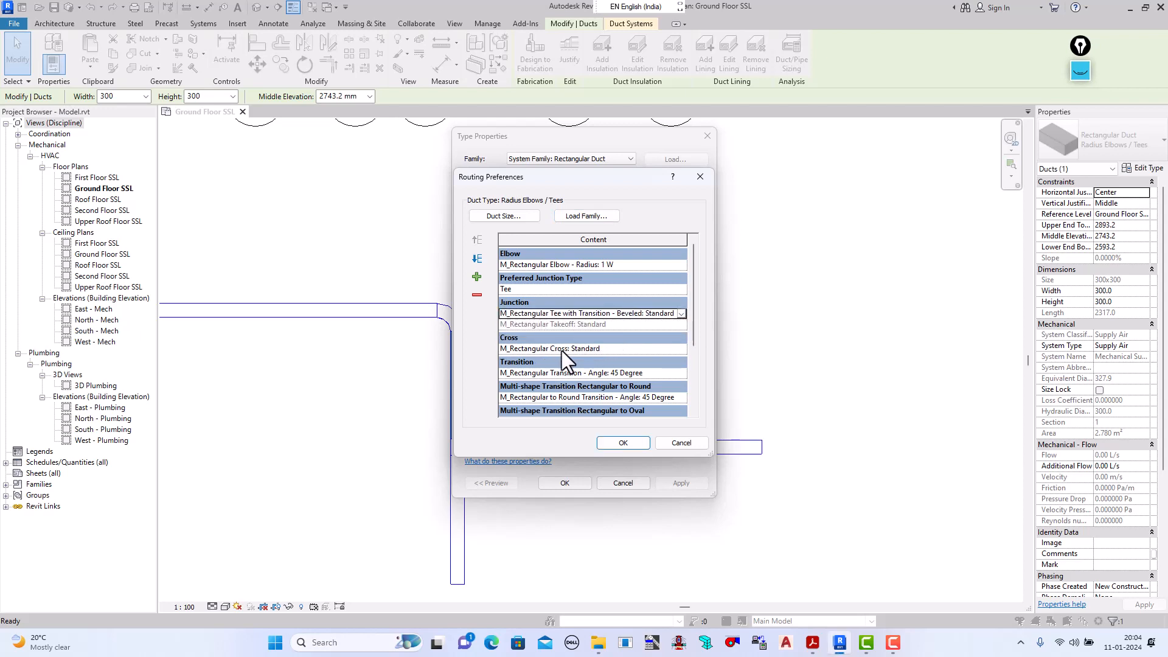
{"action": "scroll", "coordinate": [552, 352], "scroll_direction": "down", "scroll_amount": 1}
{"action": "scroll", "coordinate": [554, 340], "scroll_direction": "down", "scroll_amount": 1}
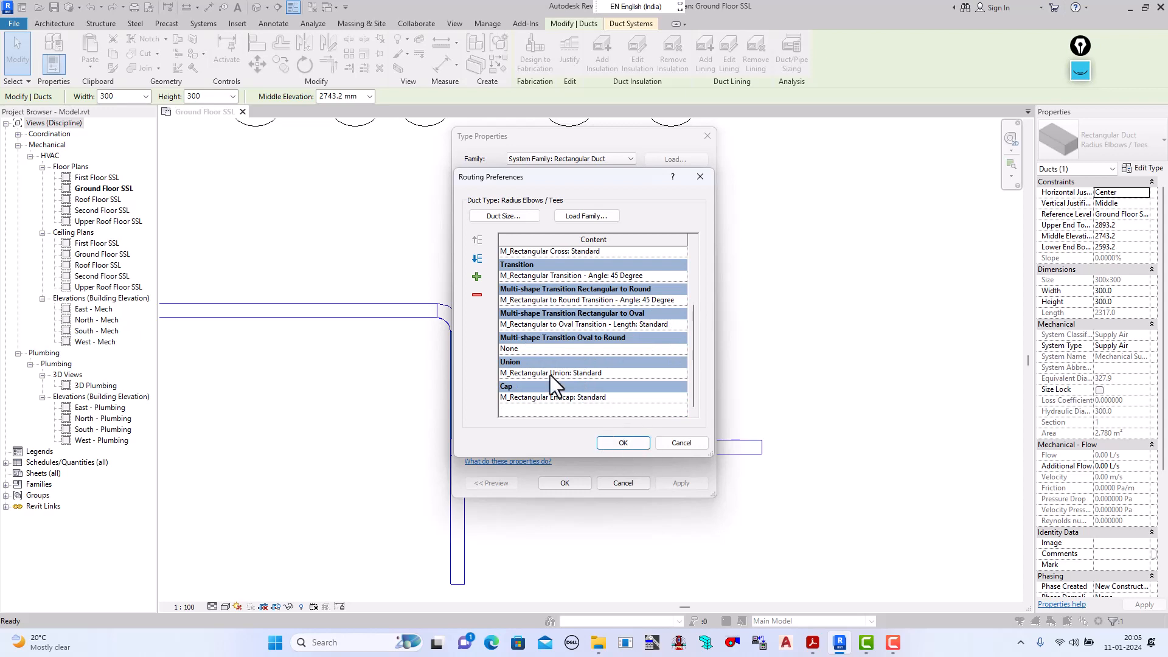
{"action": "left_click", "coordinate": [643, 443]}
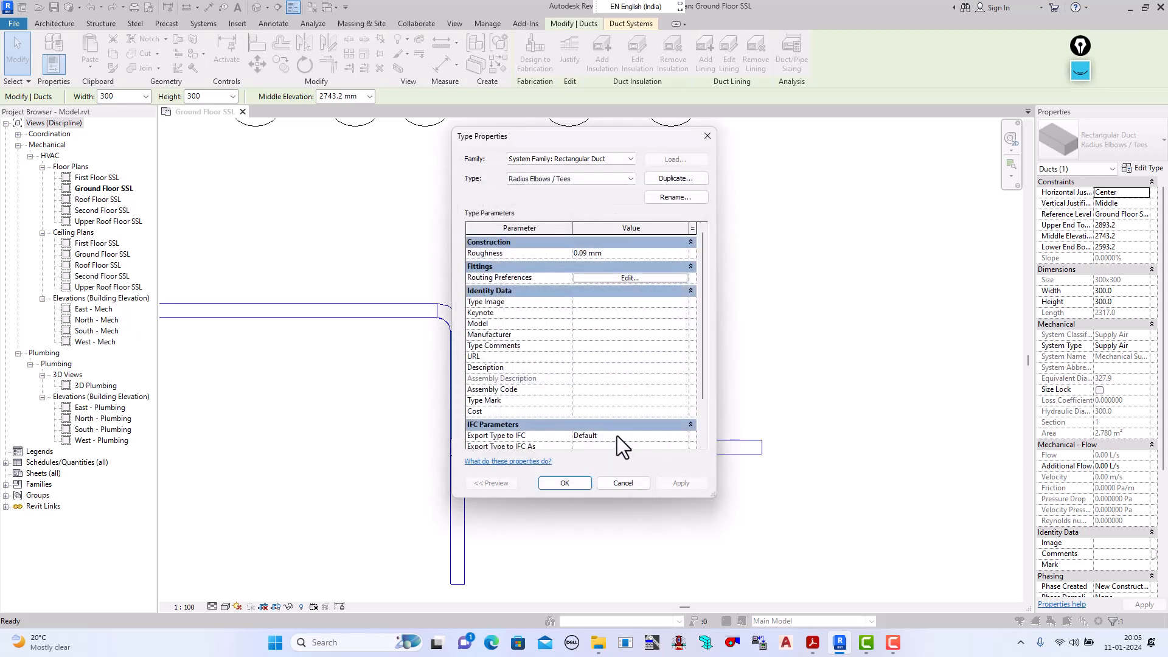
{"action": "left_click", "coordinate": [677, 483]}
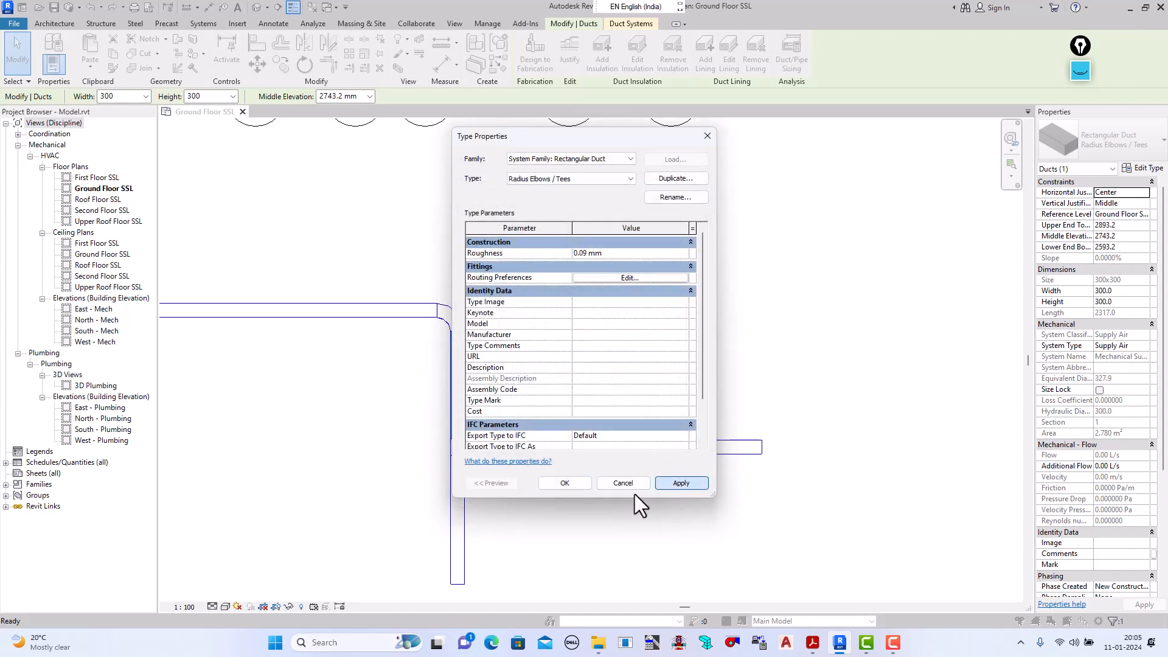
{"action": "left_click", "coordinate": [567, 483]}
Step: Draw a separate L-shaped 300 x 300 mm duct beside the existing run, going right and then down about 4700 mm
{"action": "left_click", "coordinate": [462, 425]}
{"action": "scroll", "coordinate": [460, 413], "scroll_direction": "down", "scroll_amount": 2}
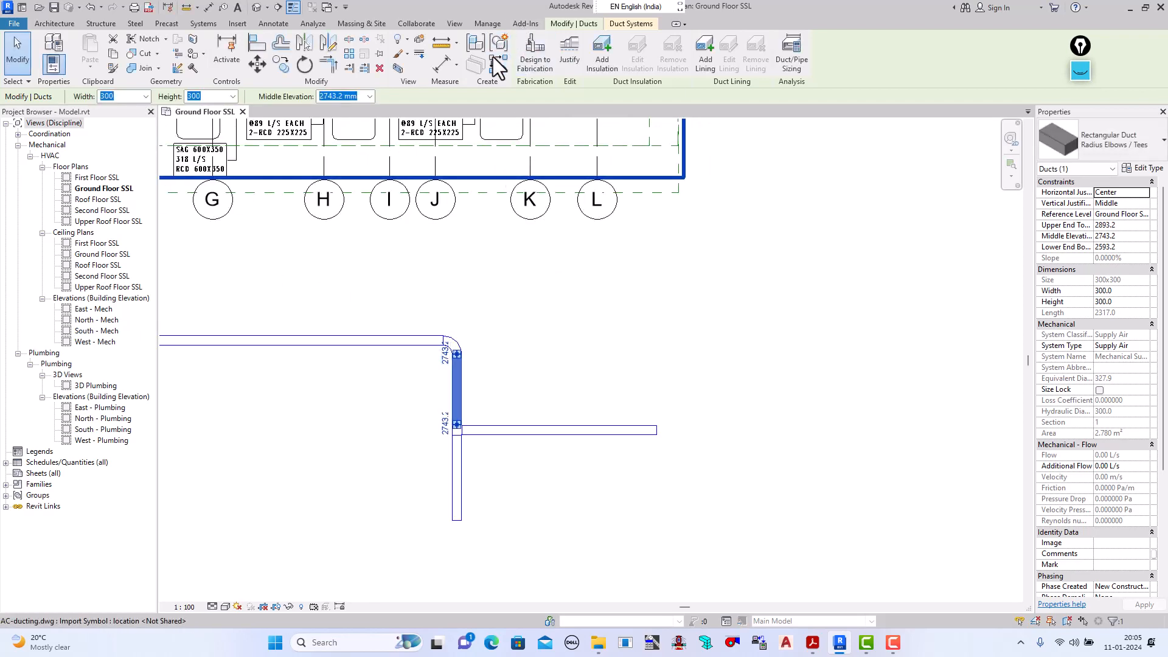
{"action": "key", "text": "d"}
{"action": "key", "text": "t"}
{"action": "left_click", "coordinate": [498, 367]}
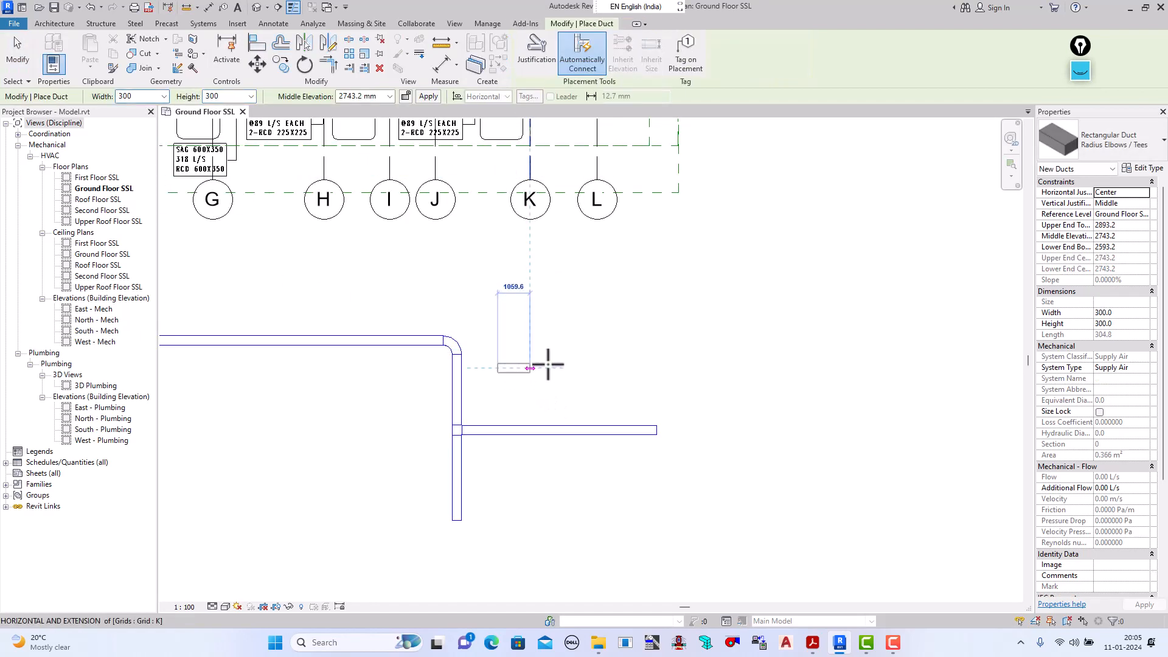
{"action": "left_click", "coordinate": [741, 369]}
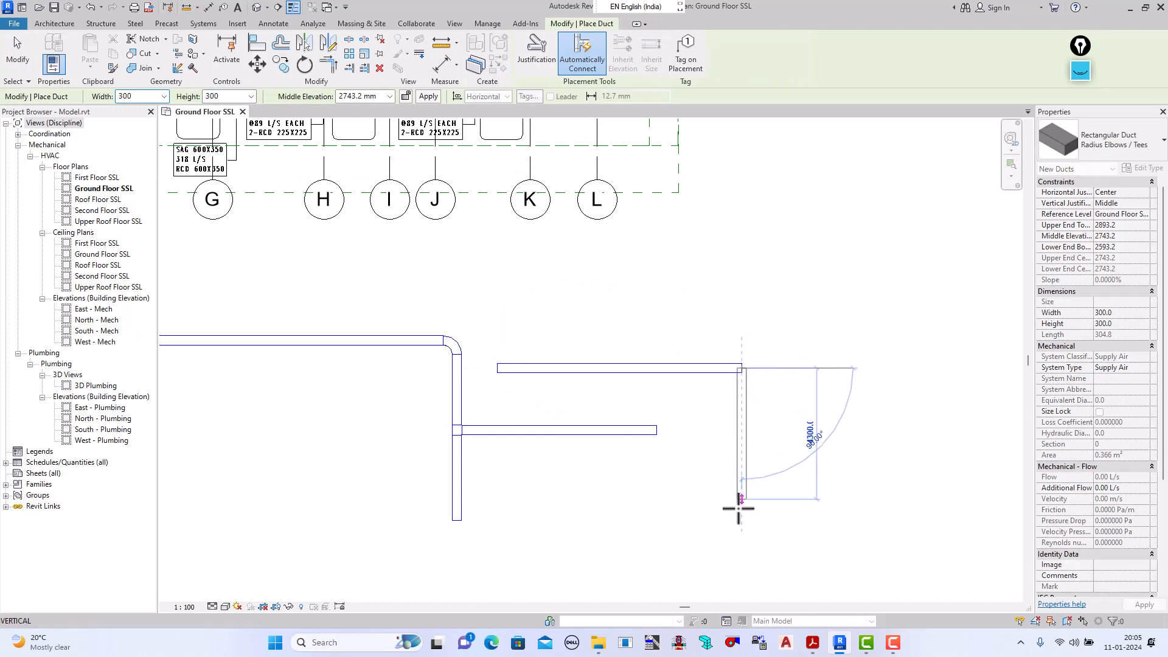
{"action": "left_click", "coordinate": [740, 521]}
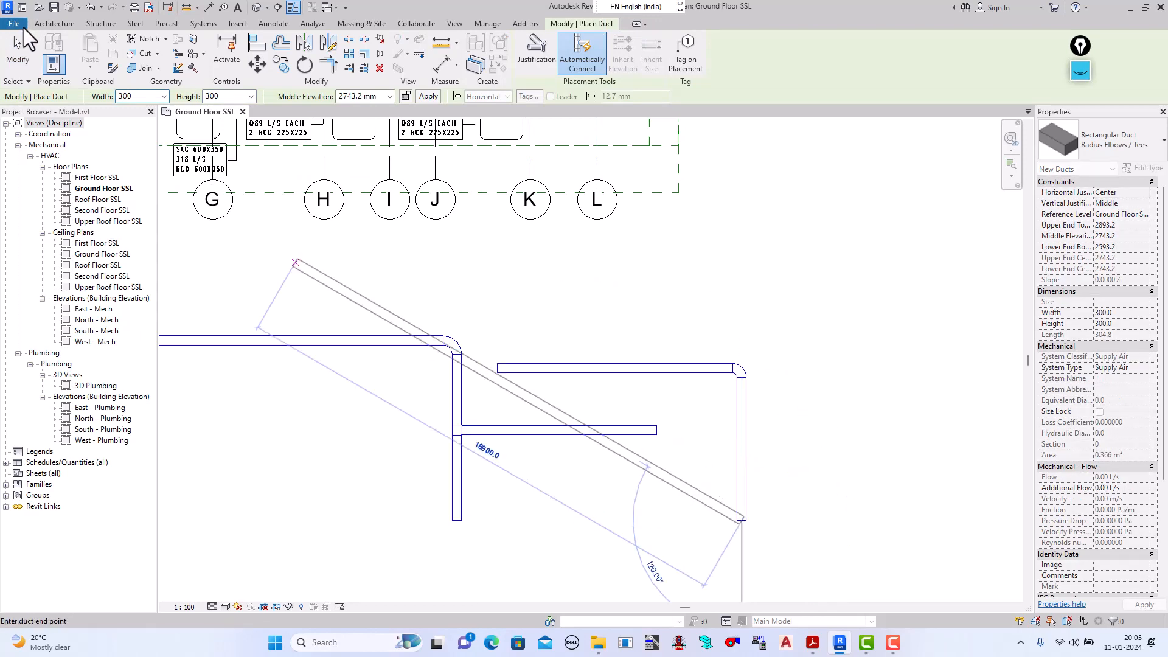
{"action": "left_click", "coordinate": [17, 52]}
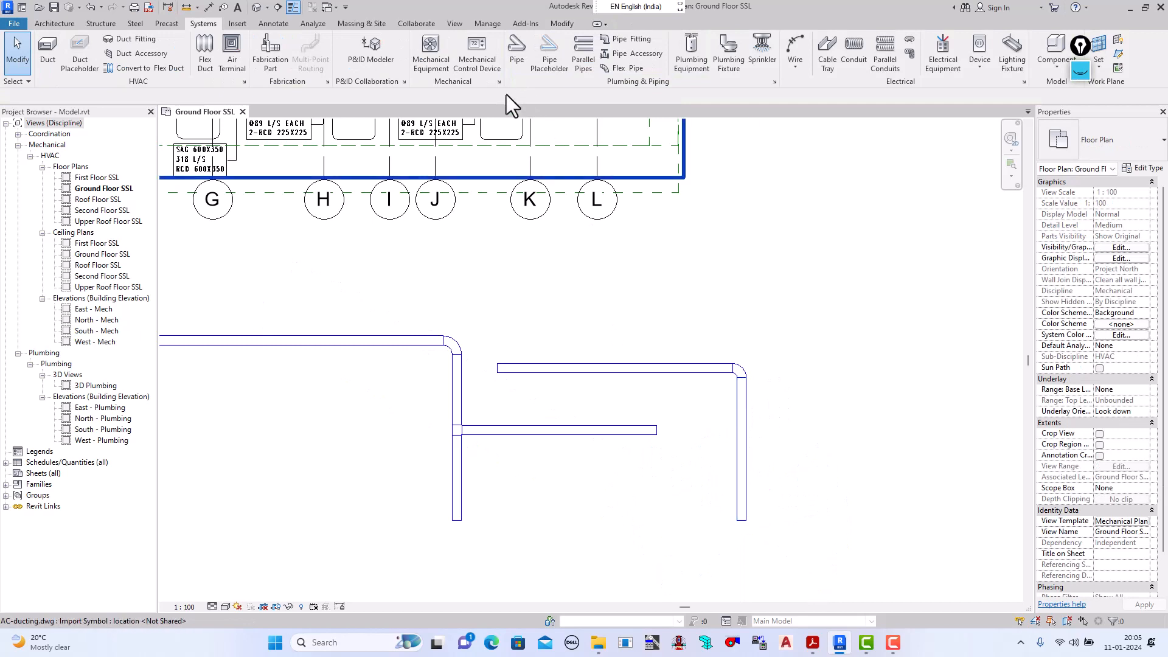
Step: Draw a horizontal 300 x 300 mm branch duct extending right from the middle of the new run's vertical duct
{"action": "left_click", "coordinate": [737, 431]}
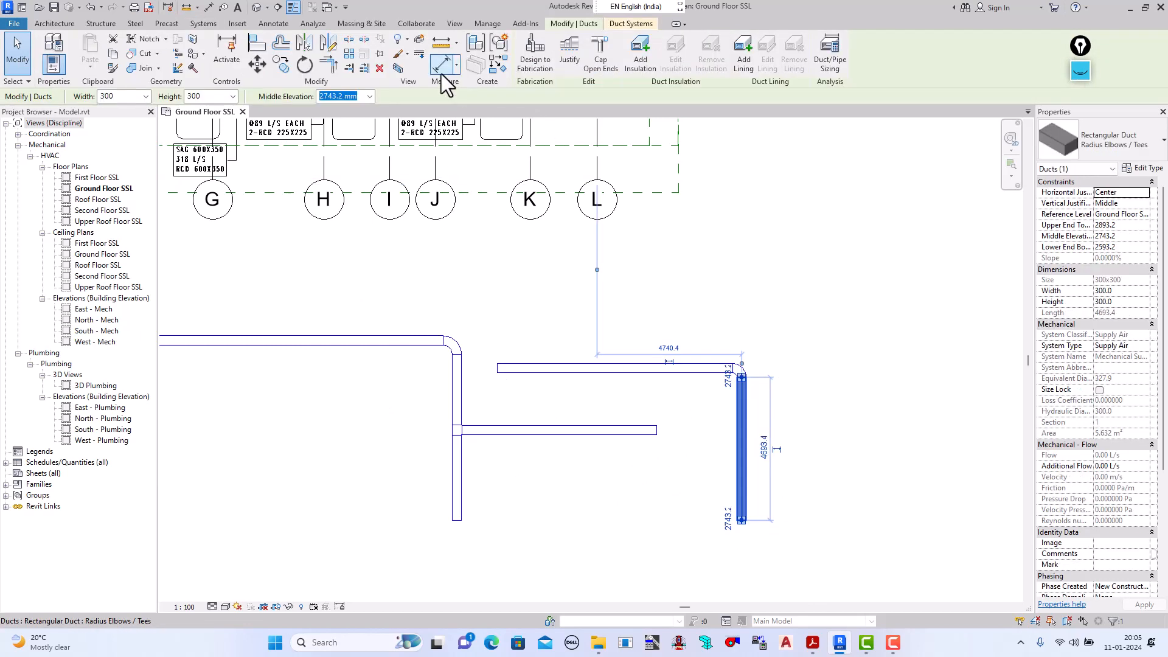
{"action": "left_click", "coordinate": [499, 66]}
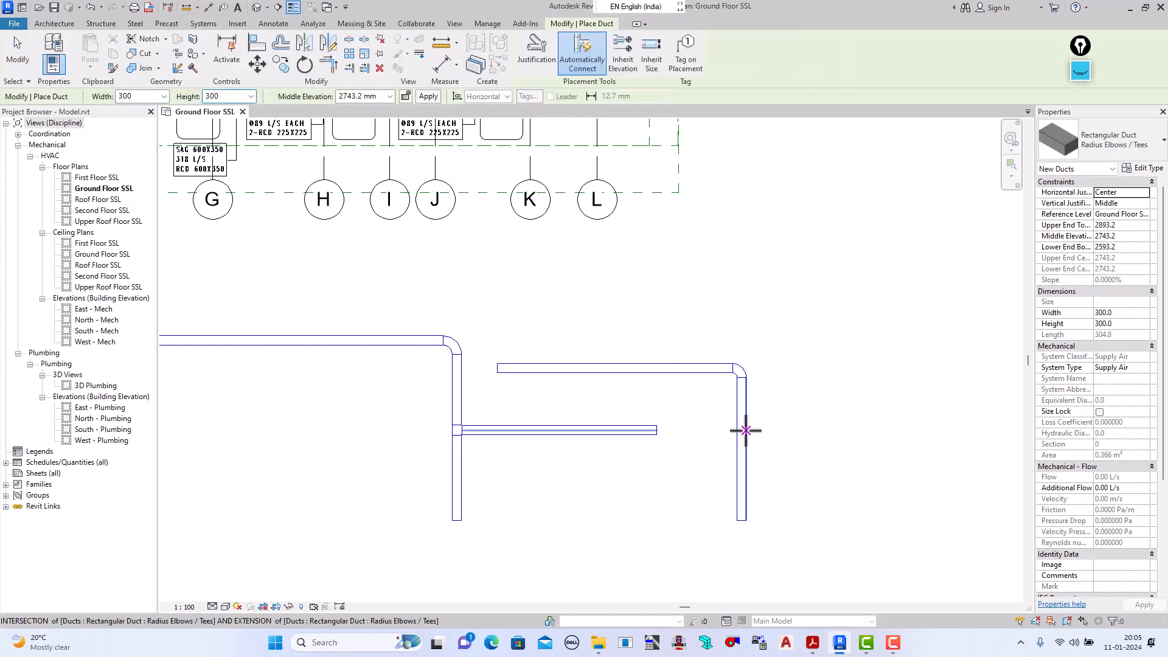
{"action": "left_click", "coordinate": [745, 431]}
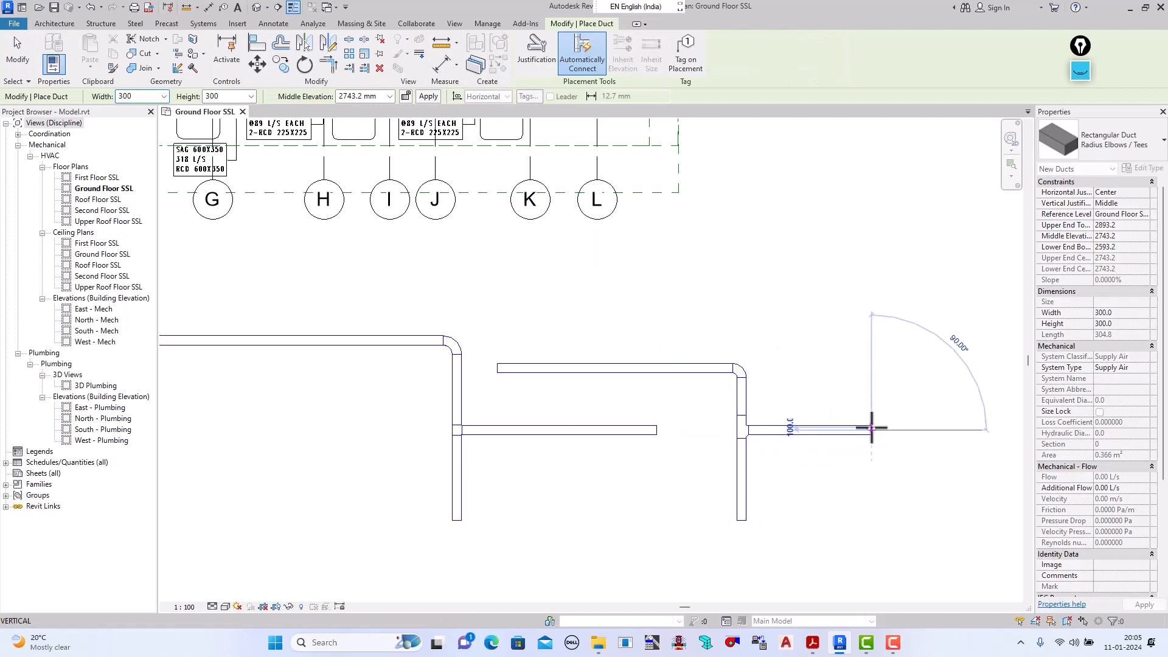
{"action": "left_click", "coordinate": [872, 429]}
{"action": "left_click", "coordinate": [17, 55]}
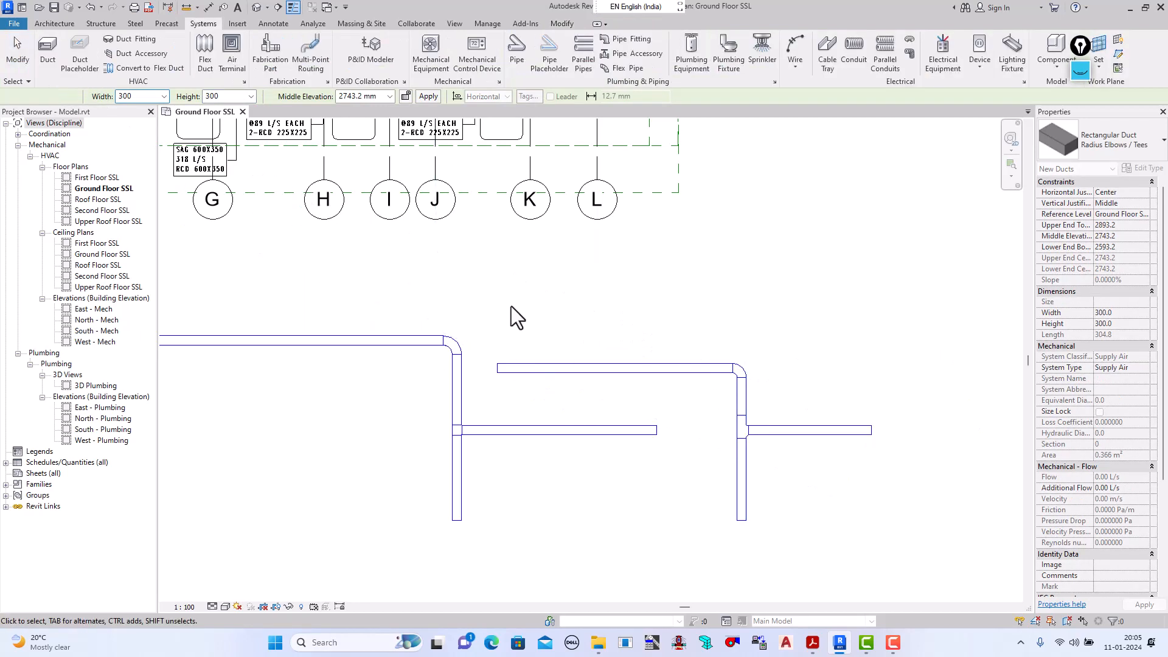
Step: Draw a second horizontal 300 x 300 mm branch duct about 4500 mm long, extending right from the vertical duct below the first branch
{"action": "scroll", "coordinate": [840, 462], "scroll_direction": "up", "scroll_amount": 5}
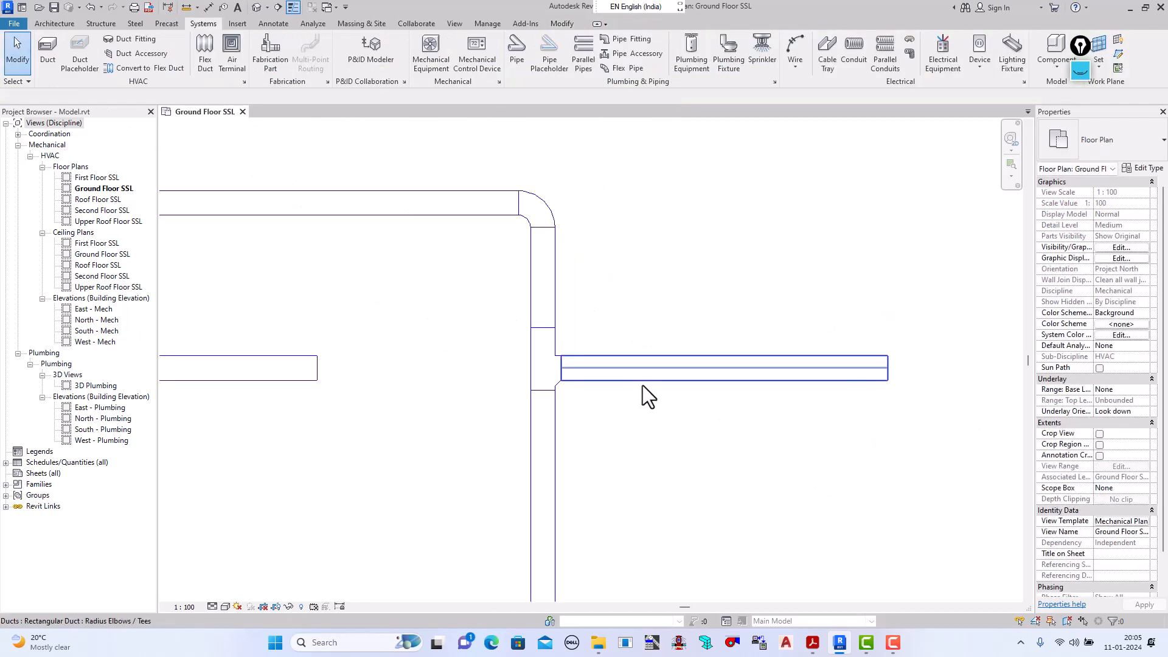
{"action": "scroll", "coordinate": [521, 383], "scroll_direction": "up", "scroll_amount": 1}
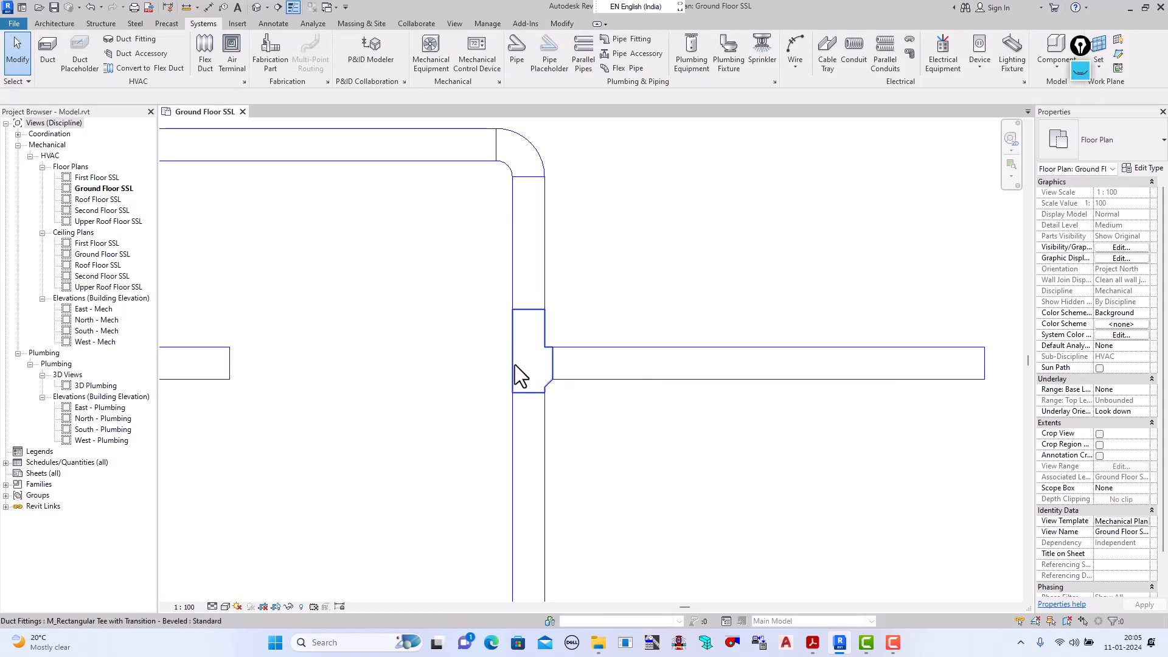
{"action": "scroll", "coordinate": [514, 363], "scroll_direction": "down", "scroll_amount": 4}
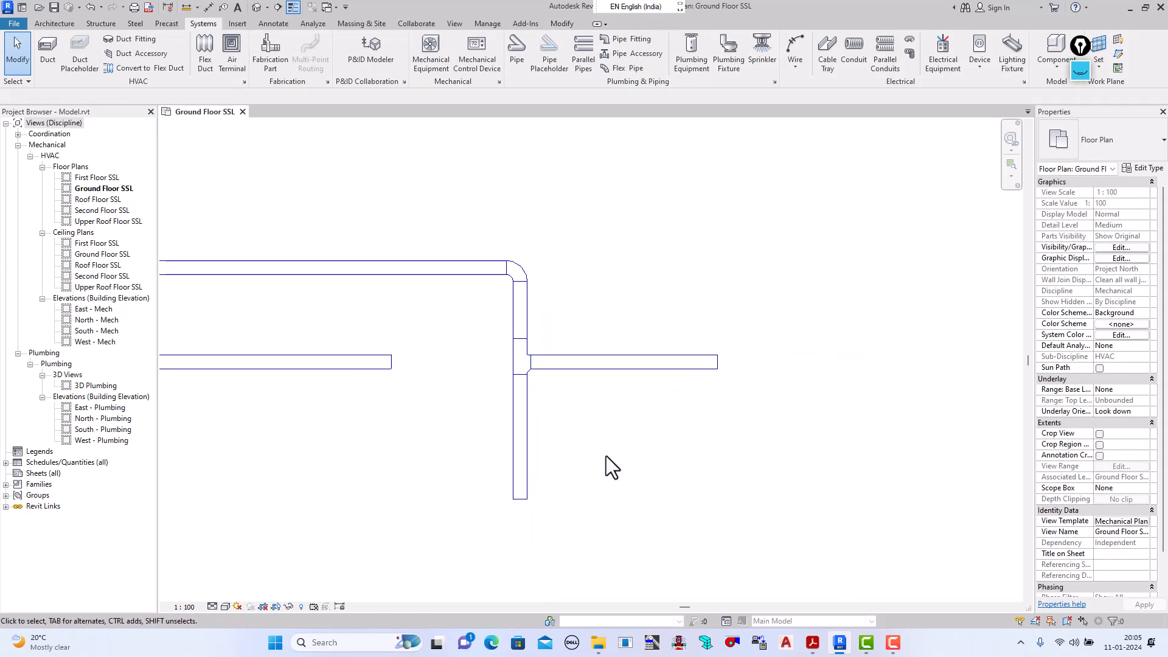
{"action": "left_click", "coordinate": [47, 52]}
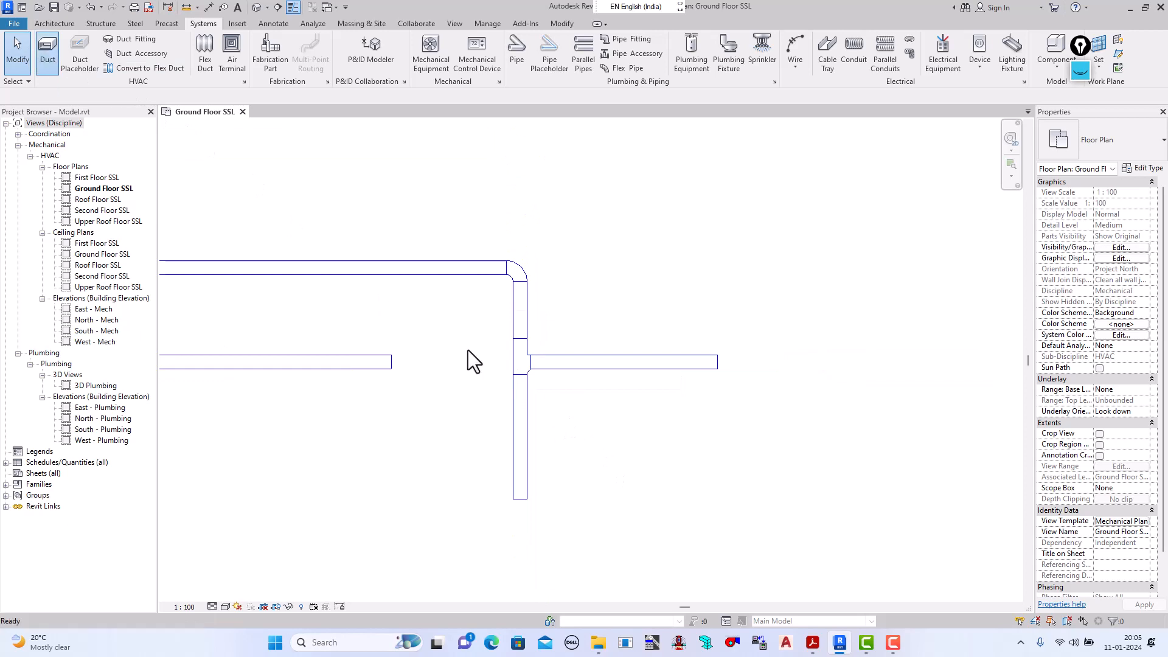
{"action": "left_click", "coordinate": [527, 415]}
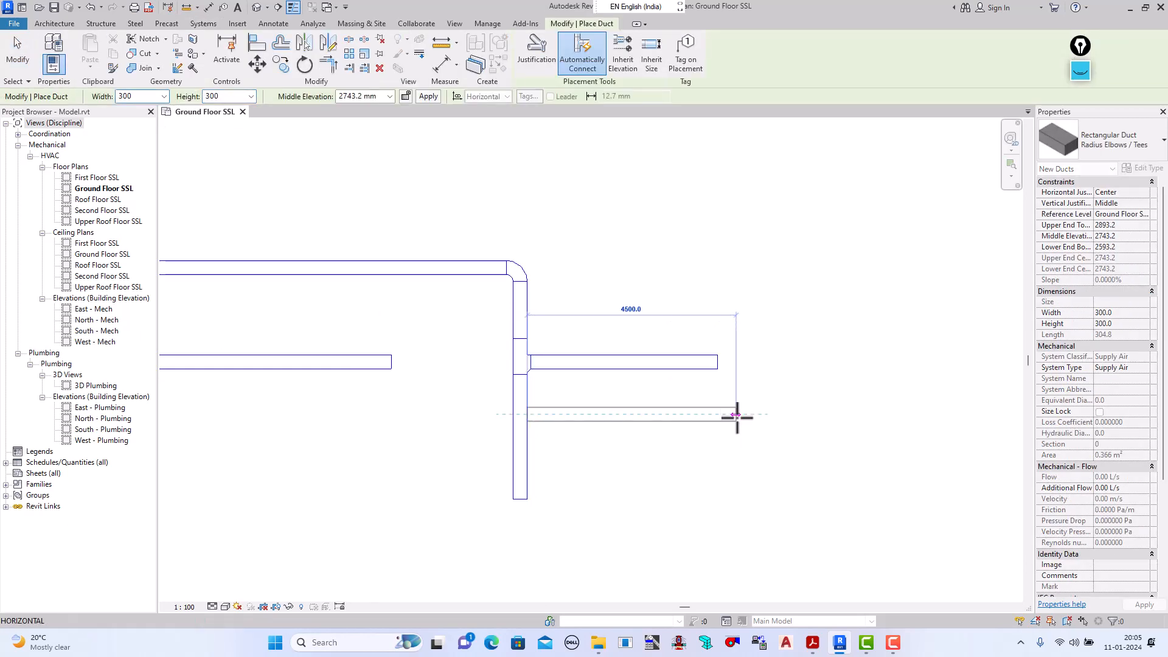
{"action": "left_click", "coordinate": [736, 415]}
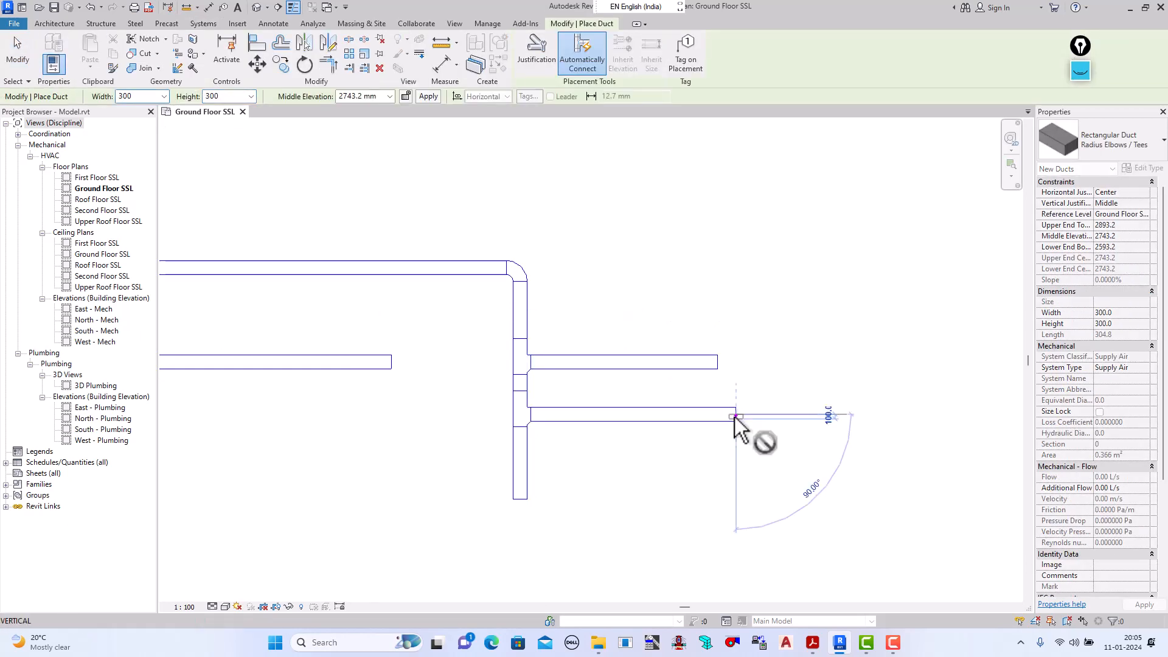
Step: Stop placing ducts and examine the type properties of the tee joining the lower branch to the vertical duct
{"action": "left_click", "coordinate": [17, 53]}
{"action": "left_click", "coordinate": [526, 421]}
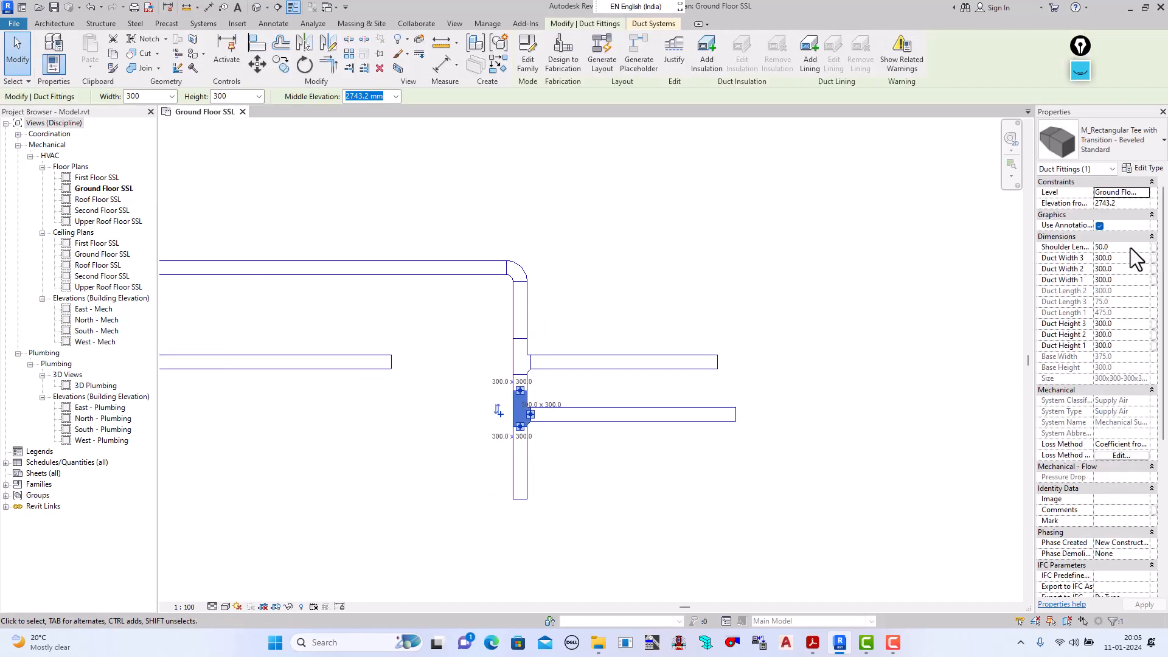
{"action": "left_click", "coordinate": [1143, 168]}
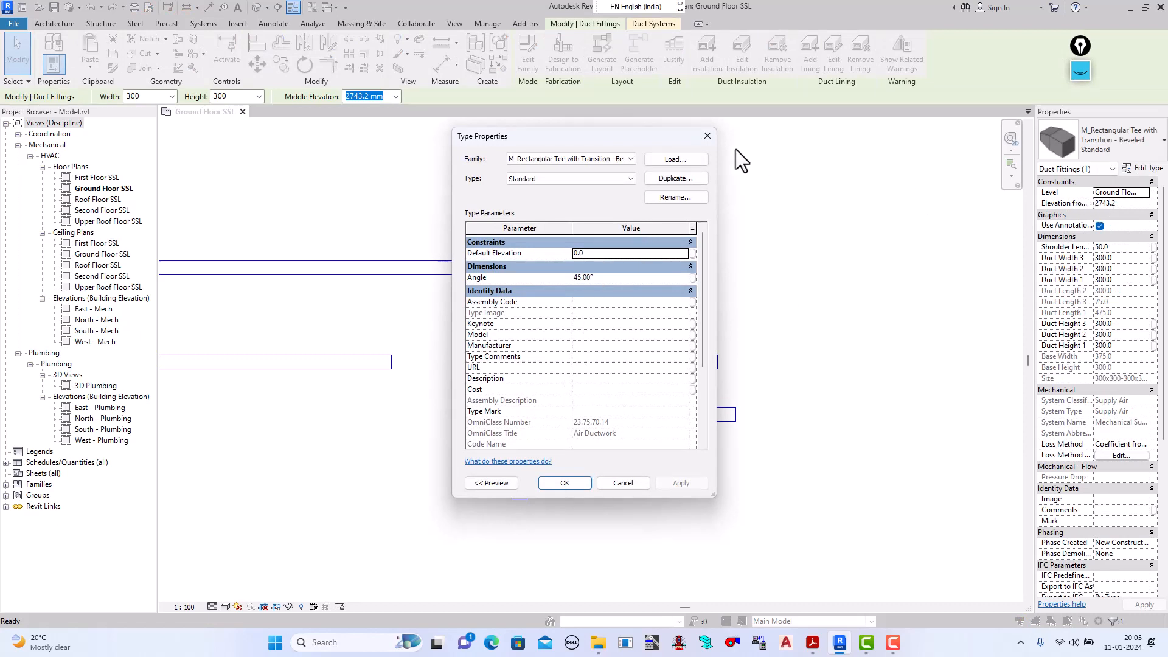
{"action": "left_click", "coordinate": [707, 141]}
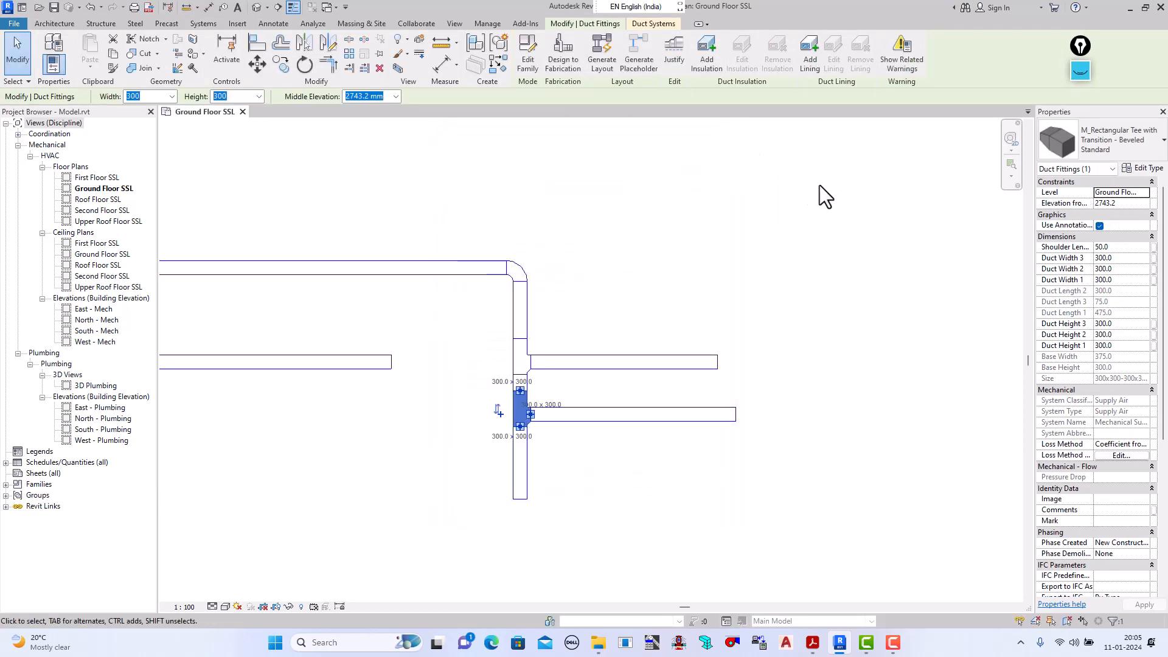
{"action": "left_click", "coordinate": [17, 64]}
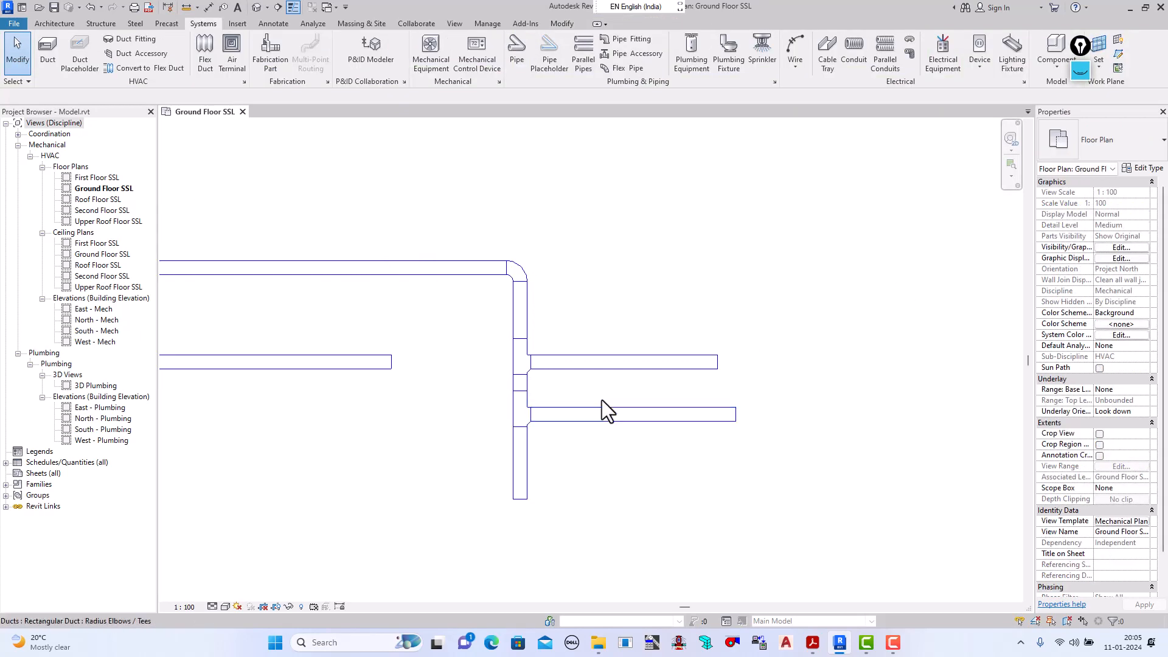
Step: Load the M_Rectangular Tee - Beveled.rfa family through the routing preferences of the Radius Elbows / Tees duct type
{"action": "left_click", "coordinate": [619, 364]}
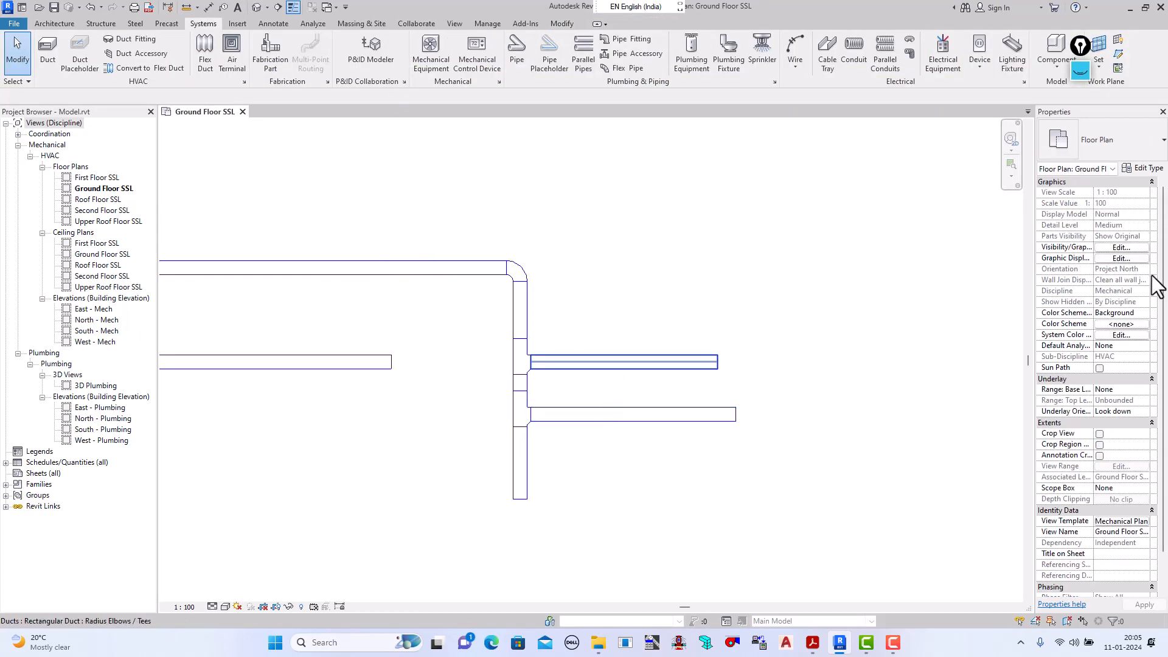
{"action": "left_click", "coordinate": [1143, 168]}
{"action": "left_click", "coordinate": [607, 279]}
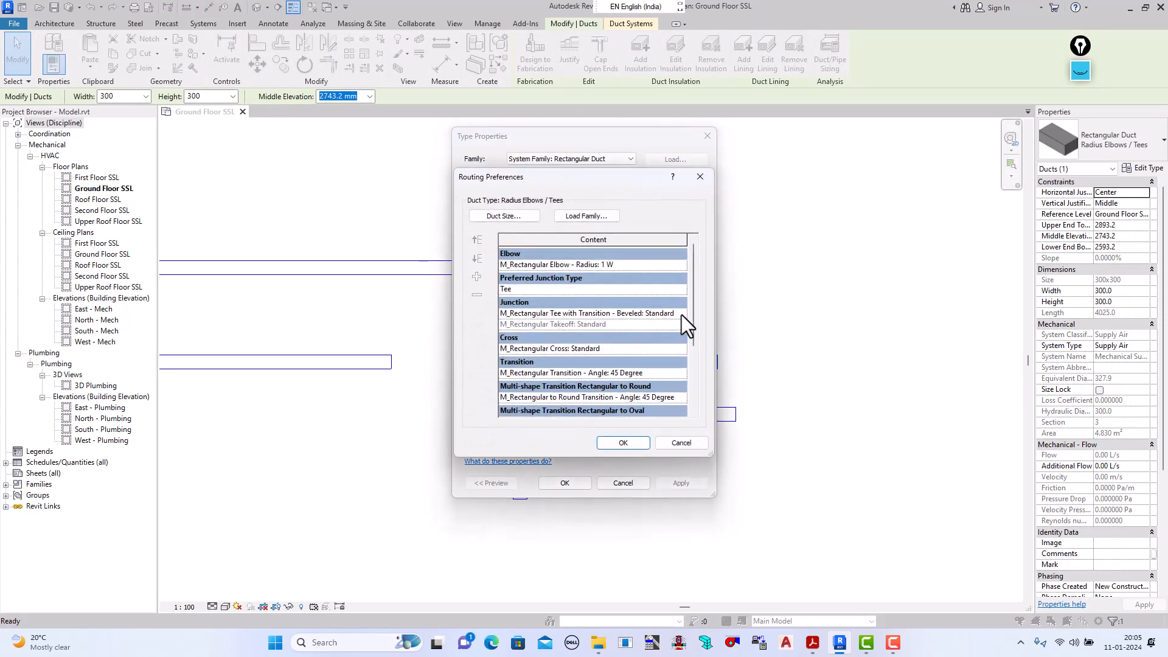
{"action": "left_click", "coordinate": [681, 315]}
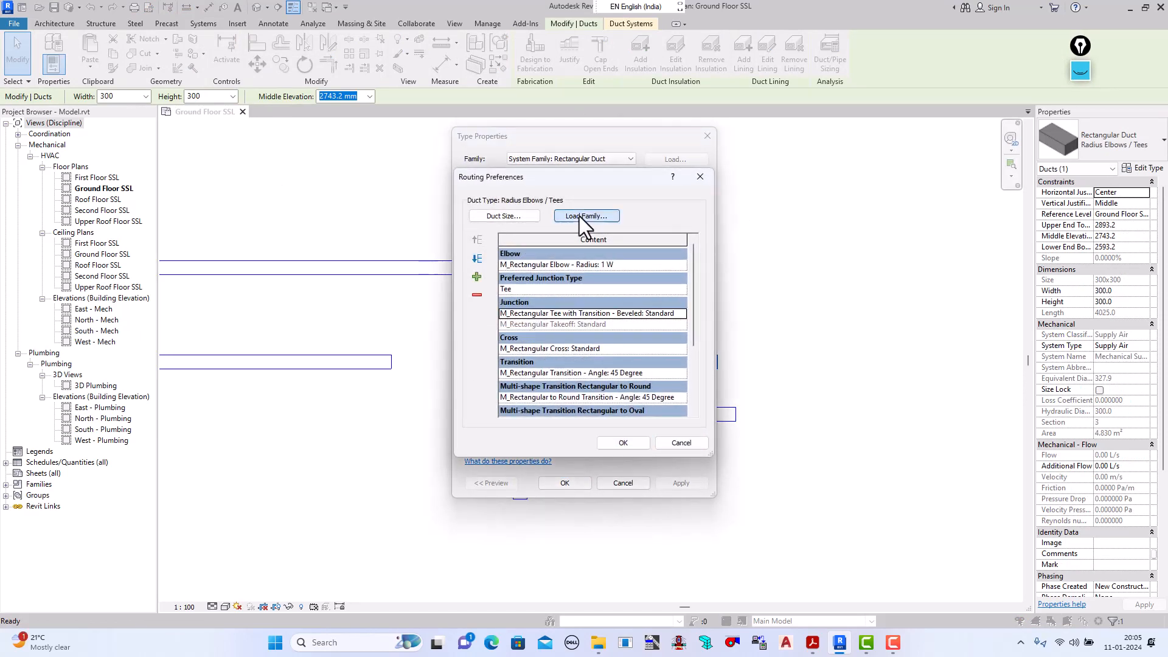
{"action": "left_click", "coordinate": [581, 216]}
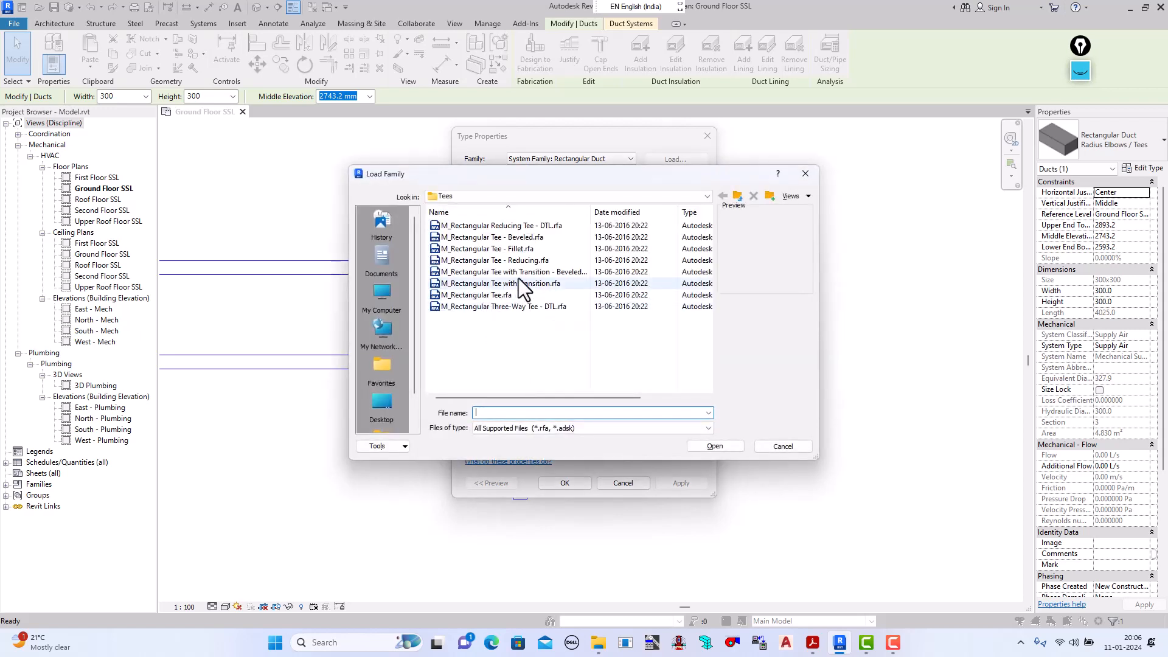
{"action": "left_click", "coordinate": [495, 239]}
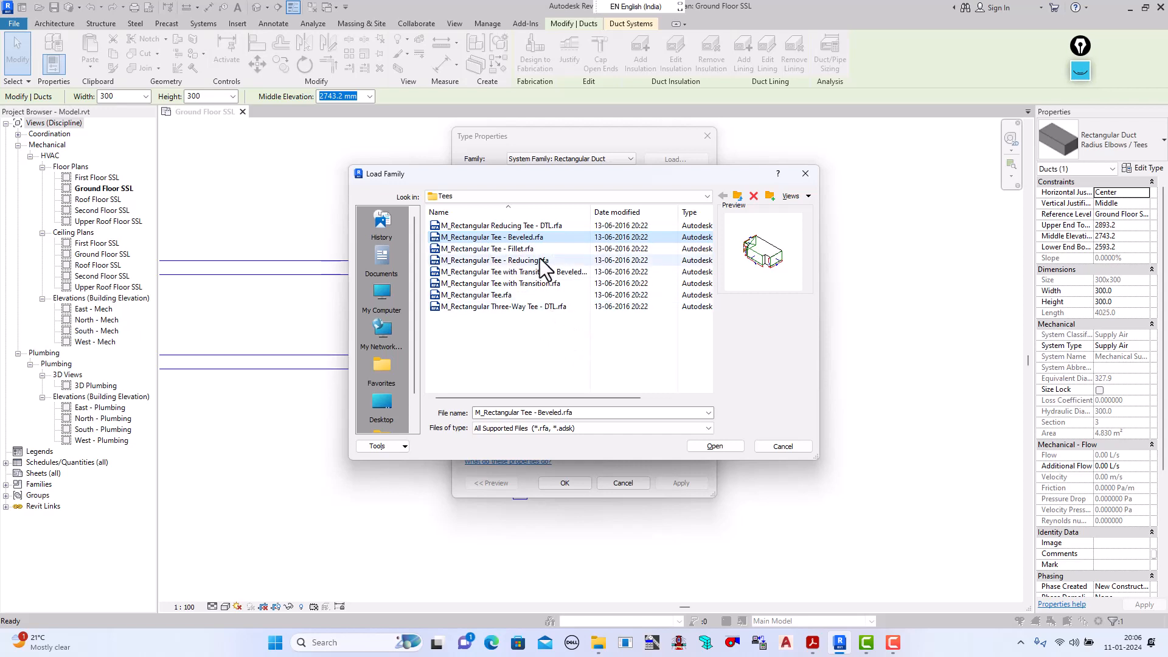
{"action": "left_click", "coordinate": [712, 446]}
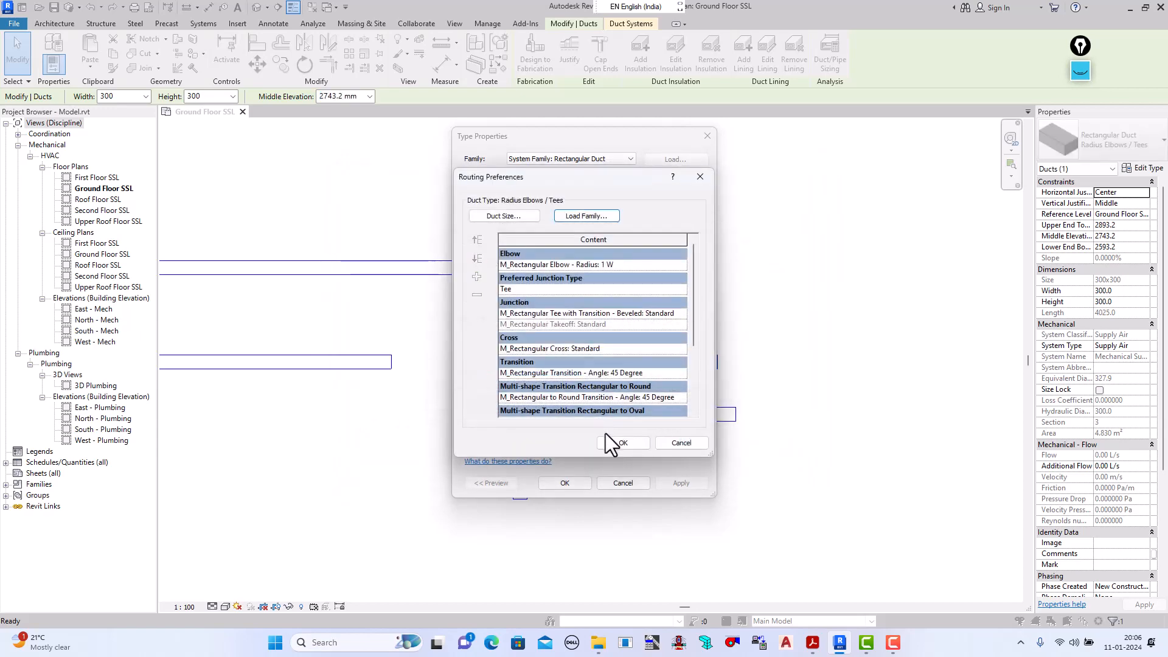
{"action": "left_click", "coordinate": [619, 443]}
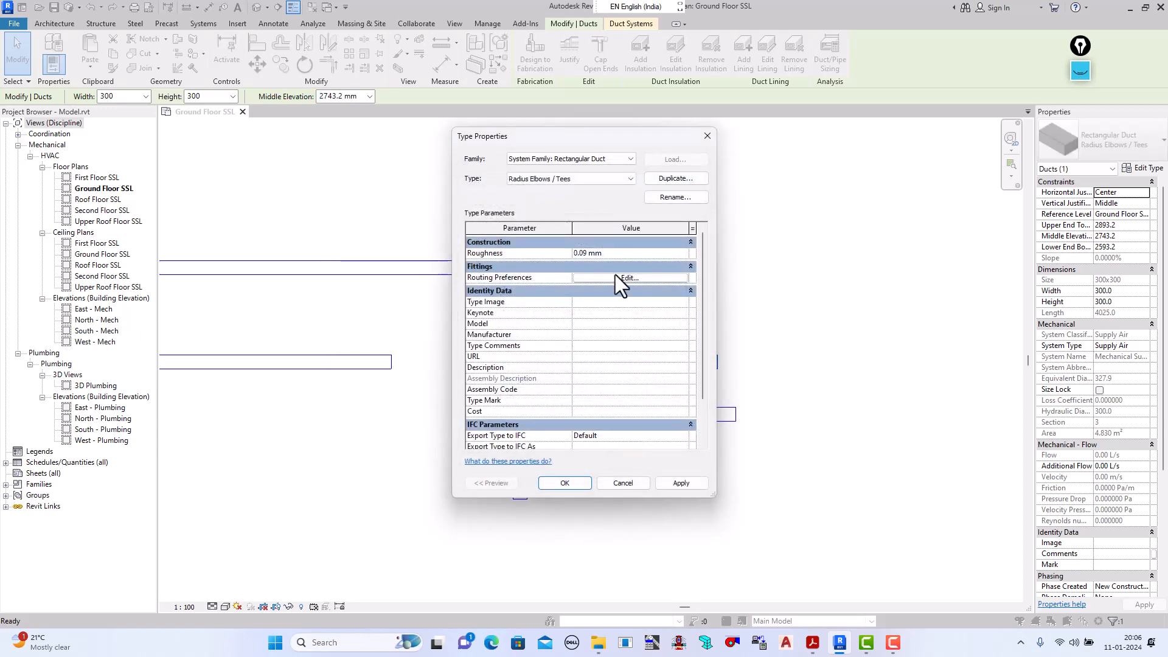
Step: Set the duct type's junction to M_Rectangular Tee - Beveled: Standard and apply the type changes
{"action": "left_click", "coordinate": [616, 278]}
{"action": "left_click", "coordinate": [684, 313]}
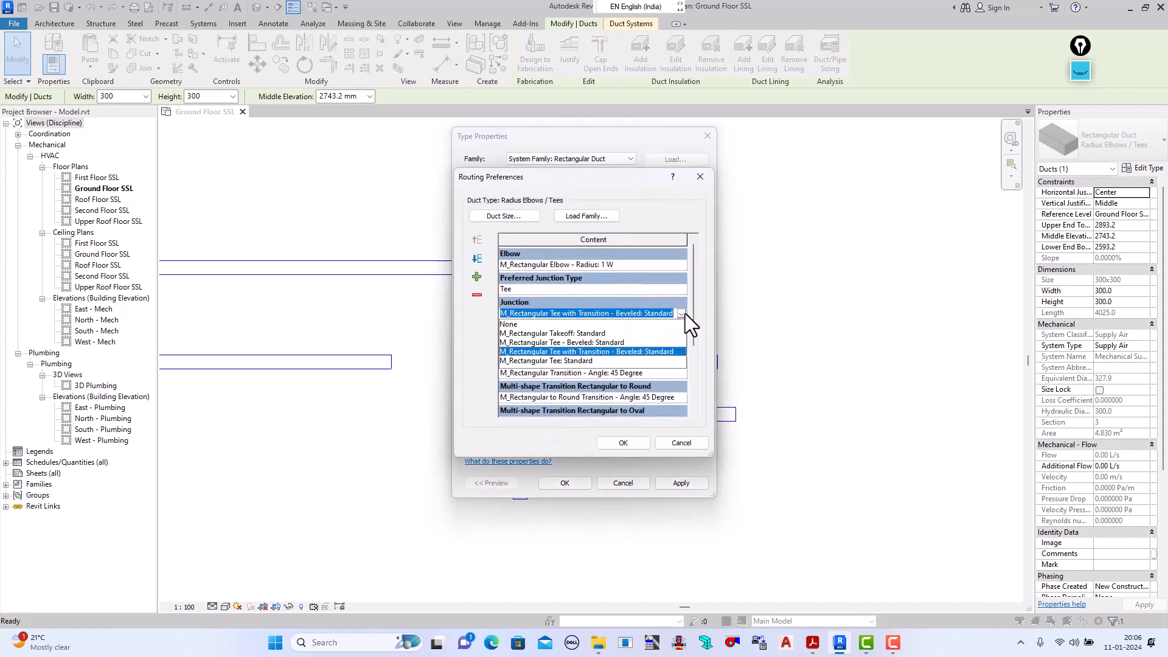
{"action": "left_click", "coordinate": [604, 341]}
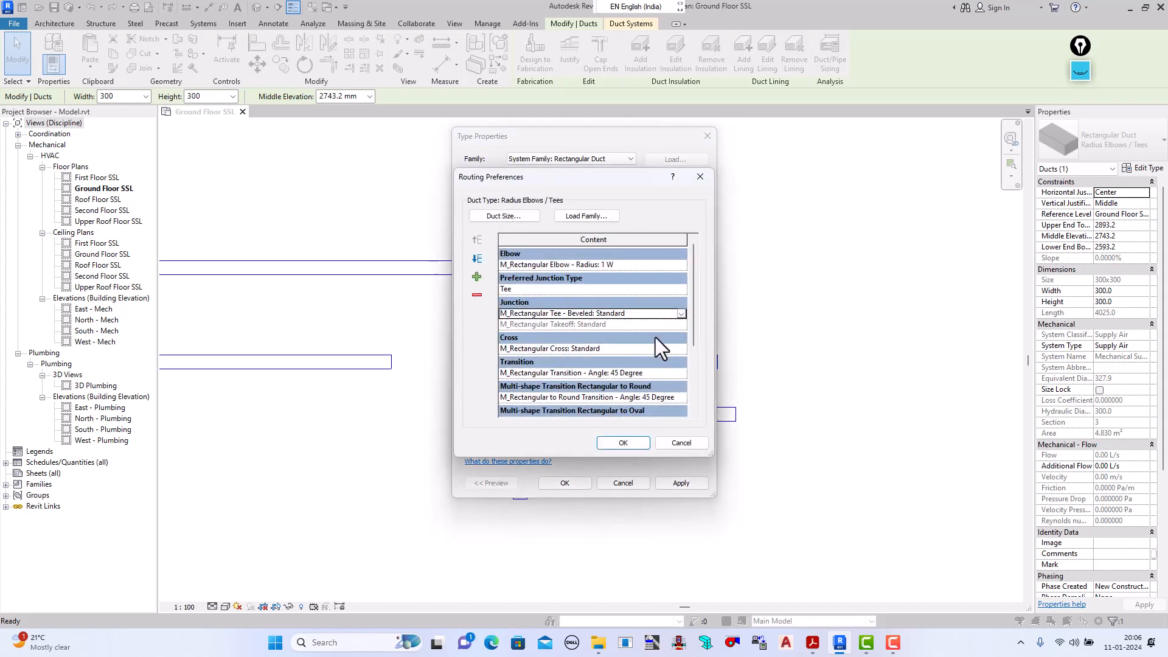
{"action": "left_click", "coordinate": [627, 442]}
{"action": "left_click", "coordinate": [679, 486]}
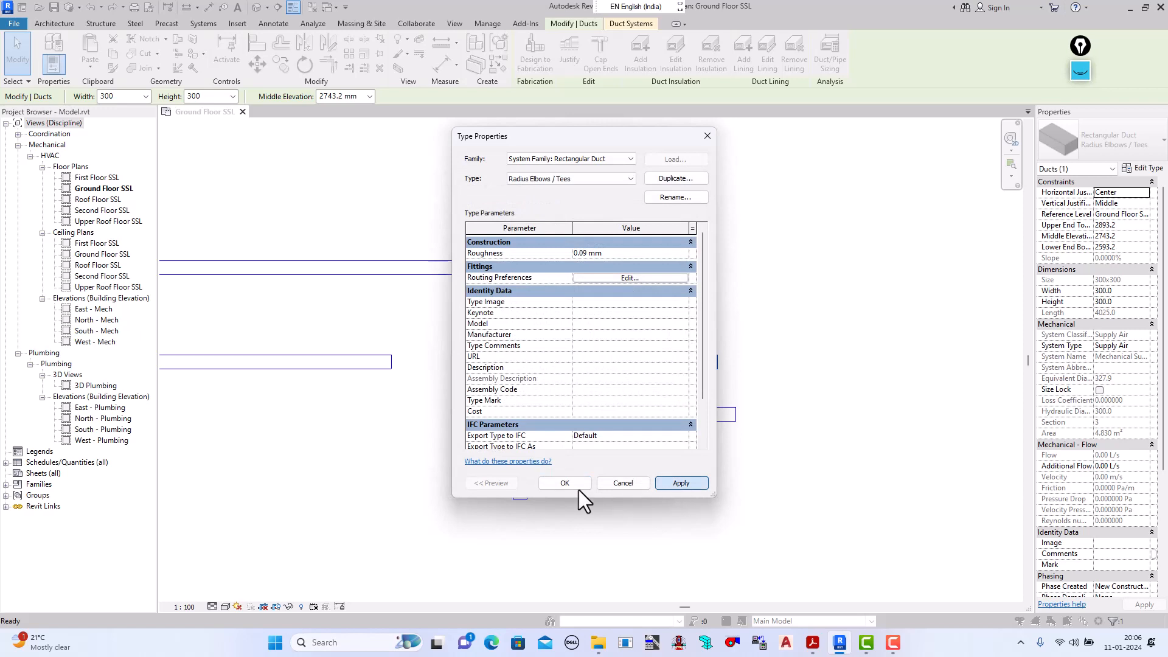
{"action": "left_click", "coordinate": [565, 483]}
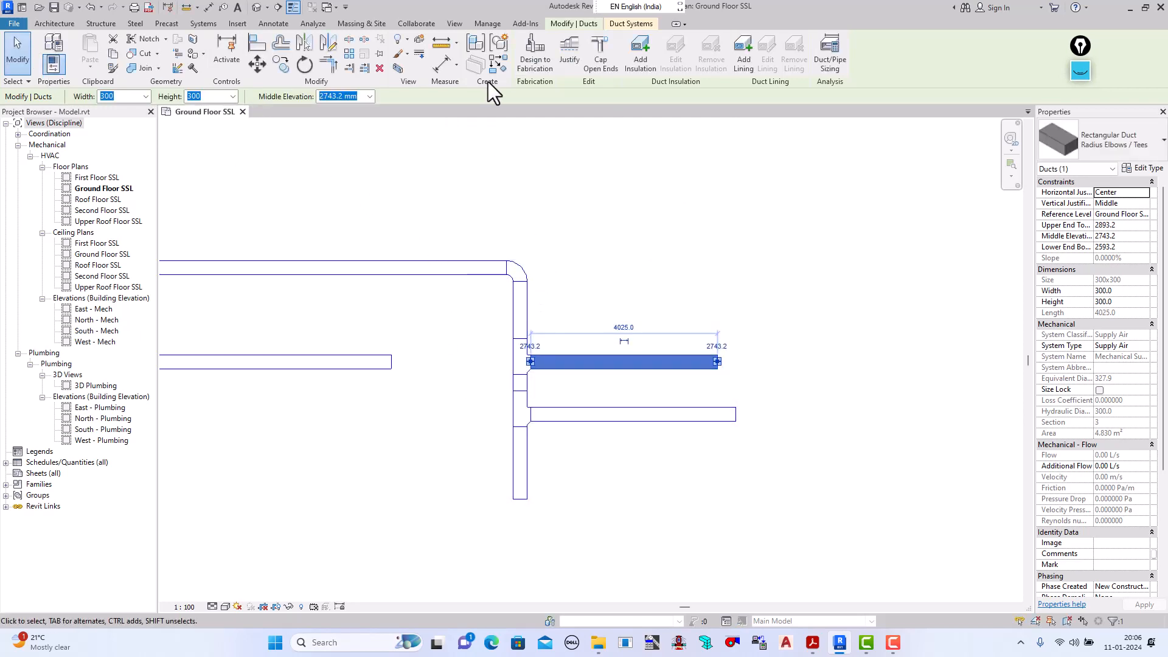
Step: Draw a vertical 300 x 300 mm branch duct about 3600 mm long, going down from the horizontal run left of the elbow
{"action": "key", "text": "d"}
{"action": "key", "text": "t"}
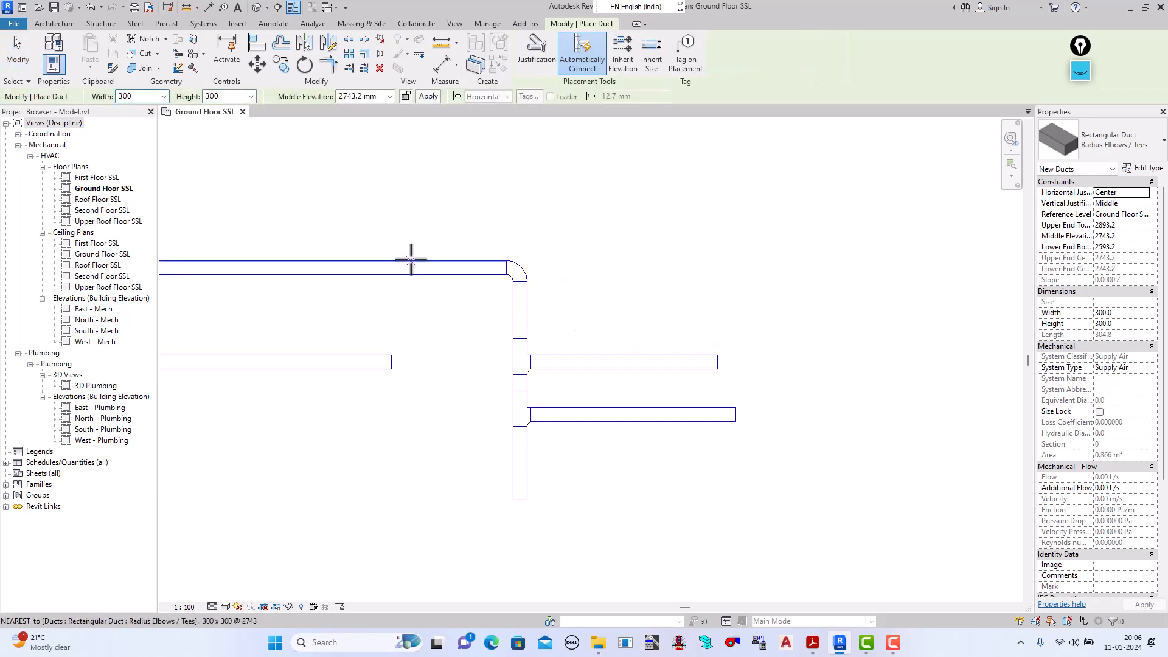
{"action": "left_click", "coordinate": [431, 271]}
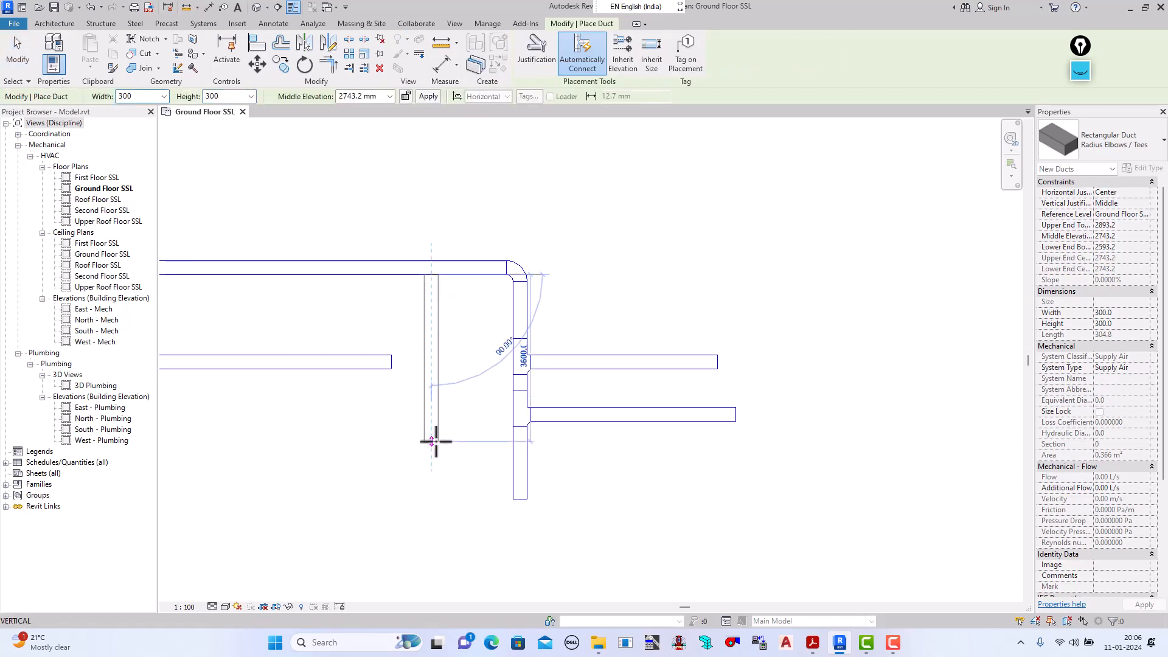
{"action": "scroll", "coordinate": [435, 269], "scroll_direction": "up", "scroll_amount": 5}
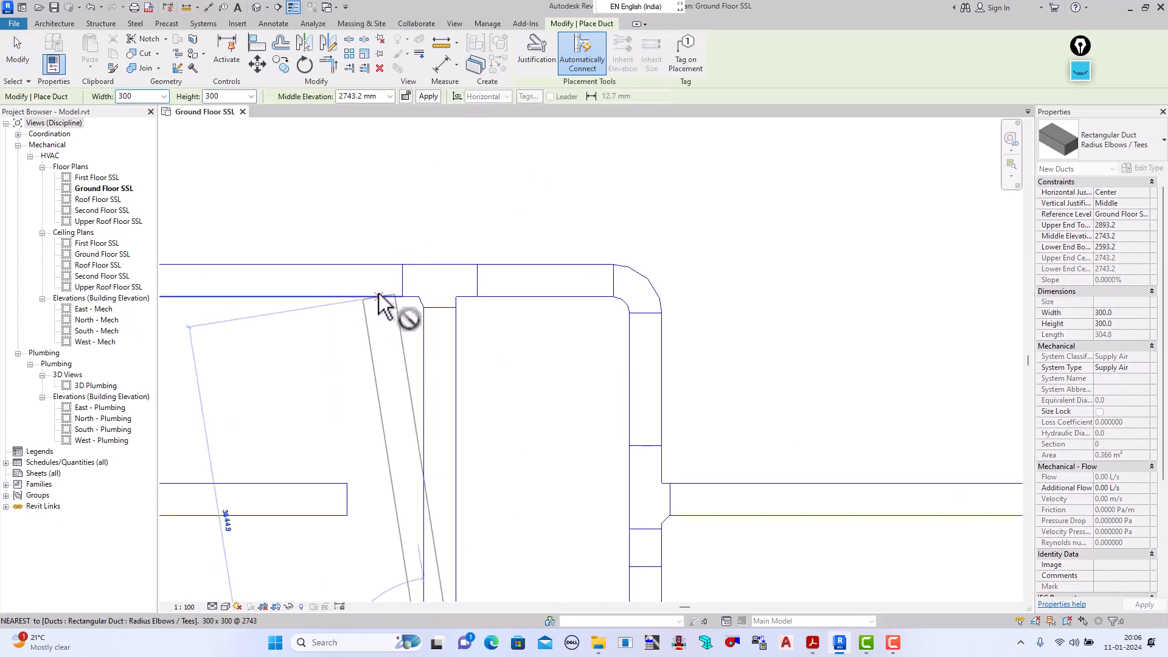
{"action": "scroll", "coordinate": [415, 274], "scroll_direction": "down", "scroll_amount": 3}
{"action": "key", "text": "Escape"}
{"action": "key", "text": "Escape"}
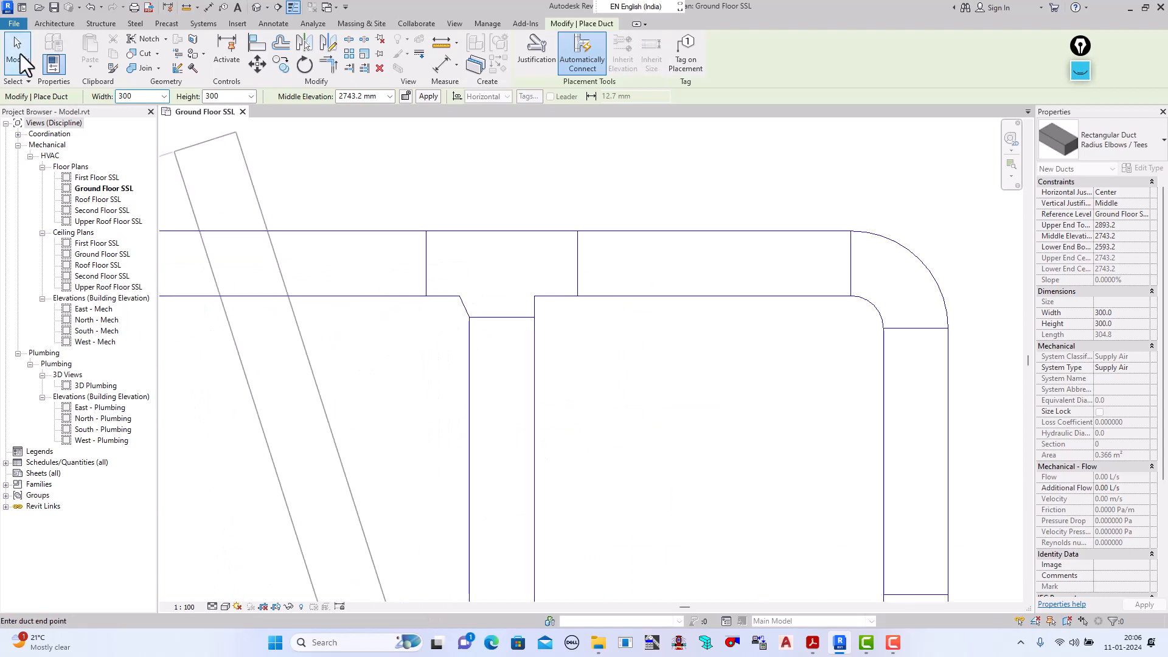
{"action": "scroll", "coordinate": [415, 248], "scroll_direction": "down", "scroll_amount": 3}
{"action": "scroll", "coordinate": [433, 283], "scroll_direction": "up", "scroll_amount": 2}
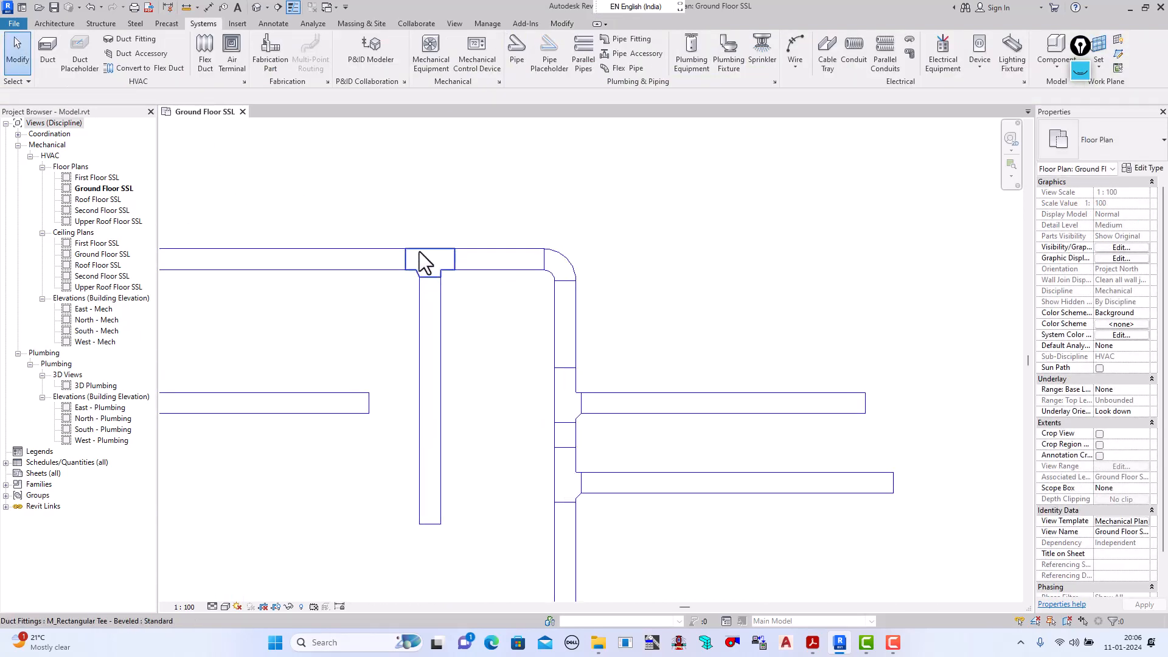
{"action": "scroll", "coordinate": [419, 251], "scroll_direction": "up", "scroll_amount": 2}
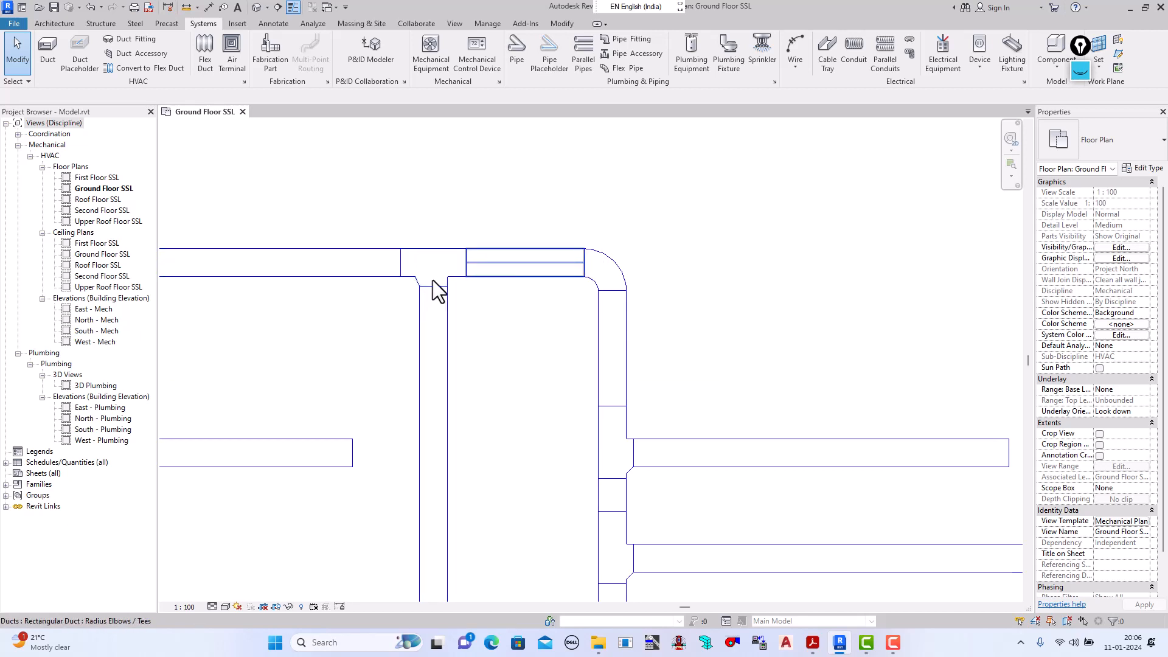
Step: Set the duct type's preferred junction type to Tap, keeping M_Rectangular Takeoff: Standard, and apply the type changes
{"action": "left_click", "coordinate": [487, 268]}
{"action": "left_click", "coordinate": [1142, 168]}
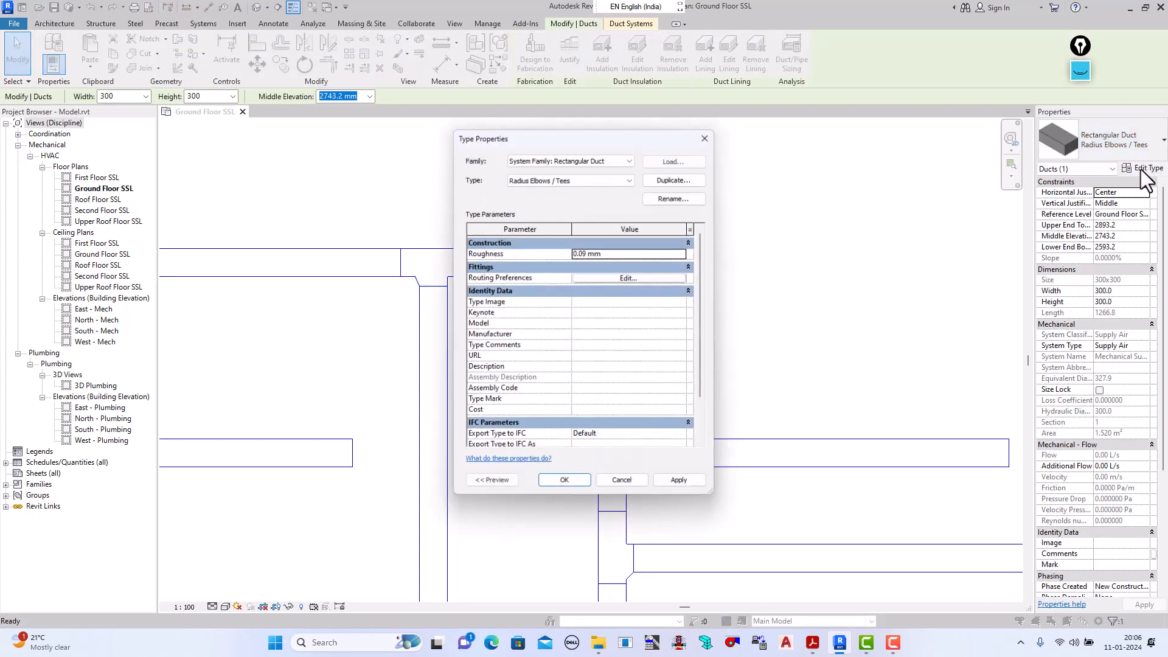
{"action": "left_click", "coordinate": [621, 278]}
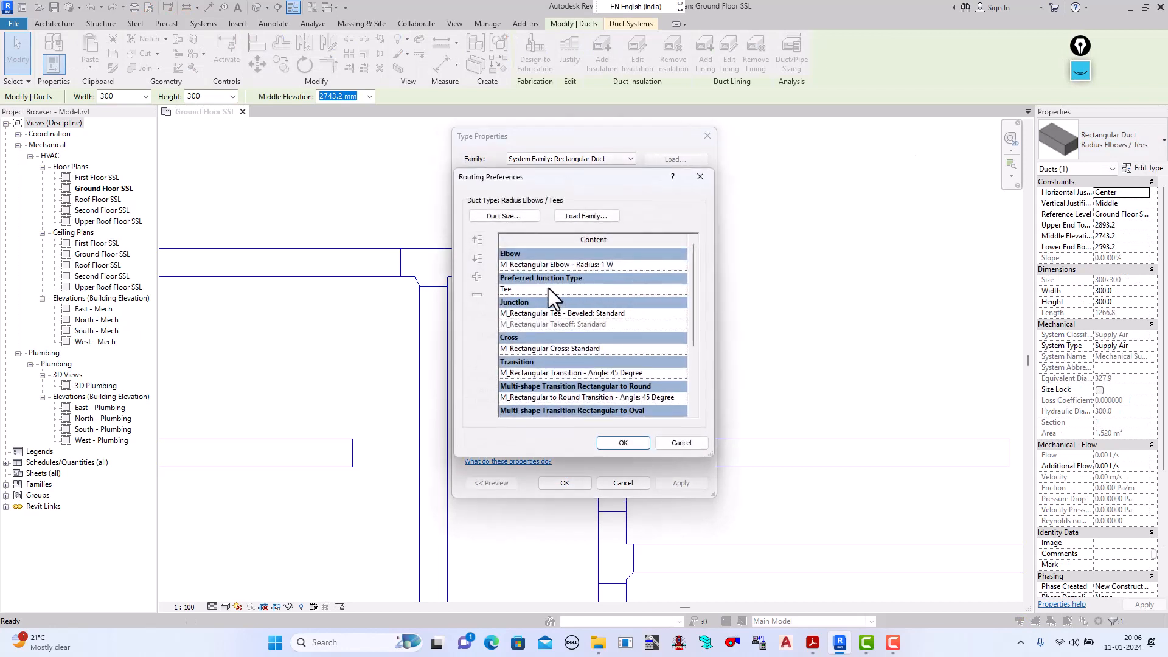
{"action": "left_click", "coordinate": [549, 287]}
{"action": "left_click", "coordinate": [681, 289]}
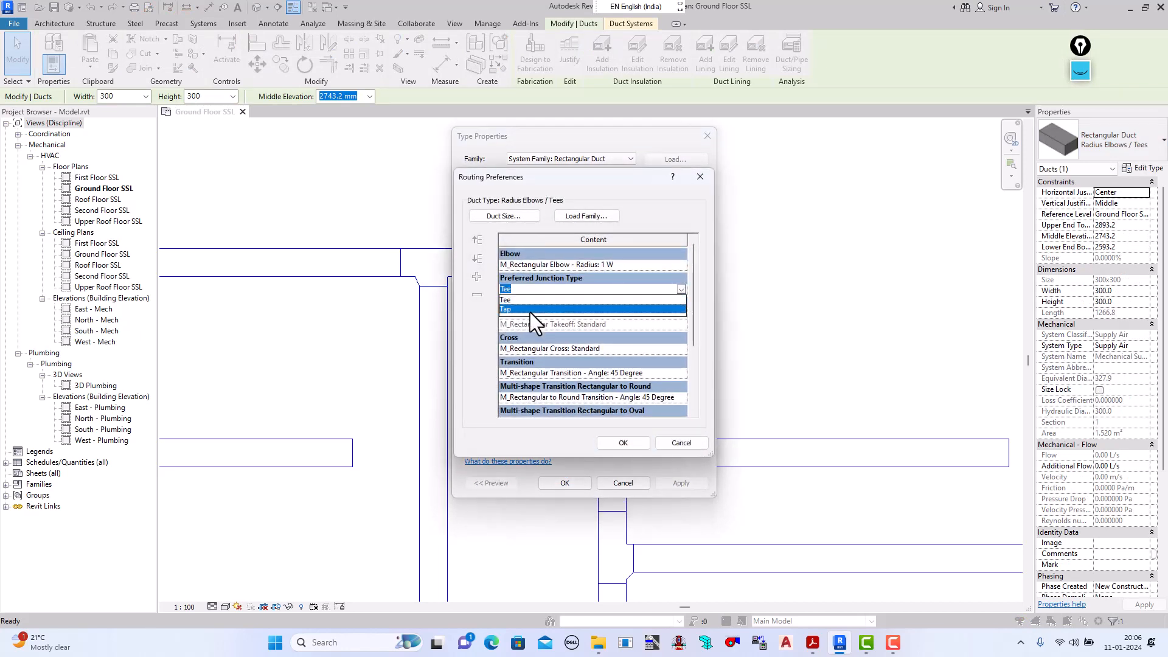
{"action": "left_click", "coordinate": [530, 309]}
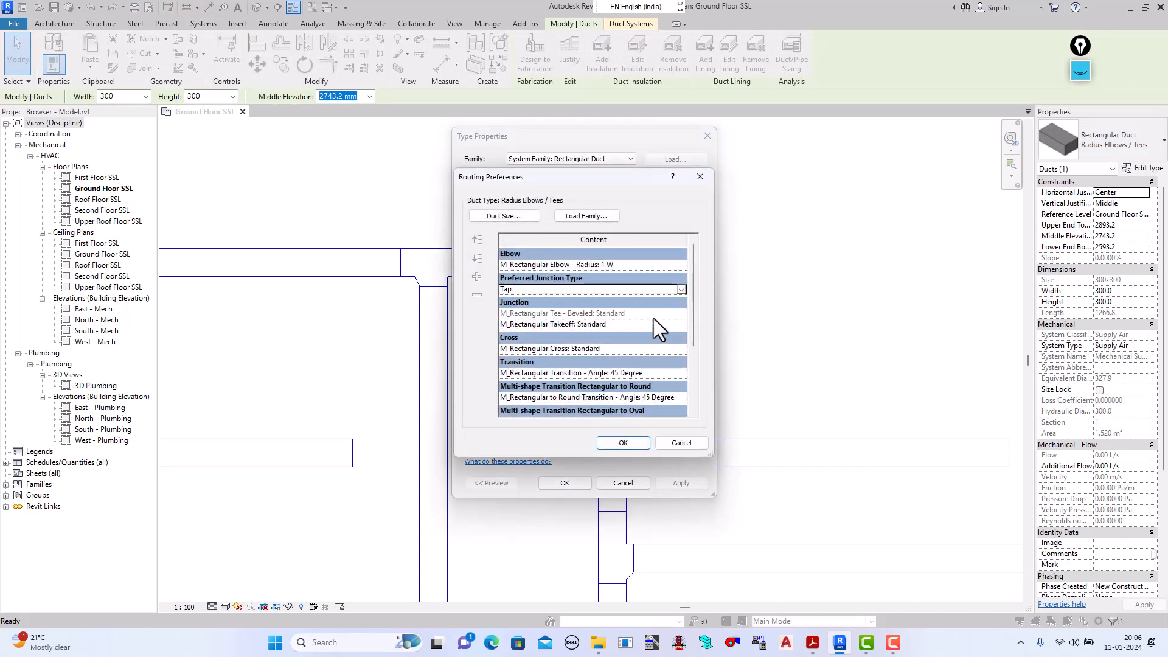
{"action": "left_click", "coordinate": [618, 324]}
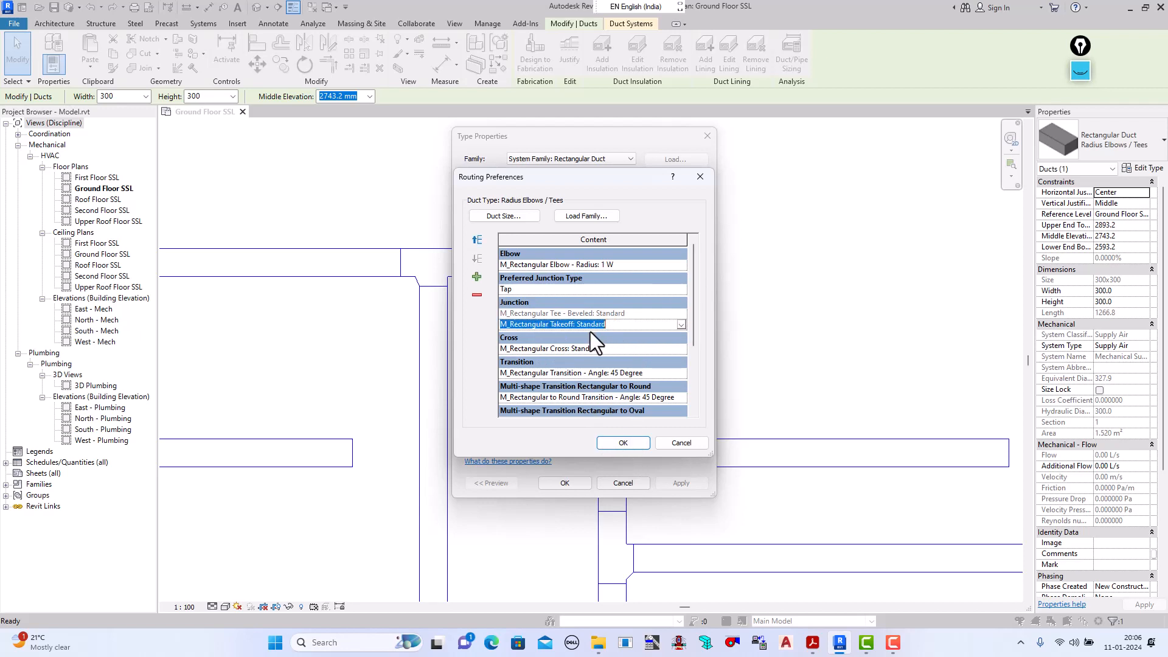
{"action": "left_click", "coordinate": [635, 444]}
{"action": "left_click", "coordinate": [682, 480]}
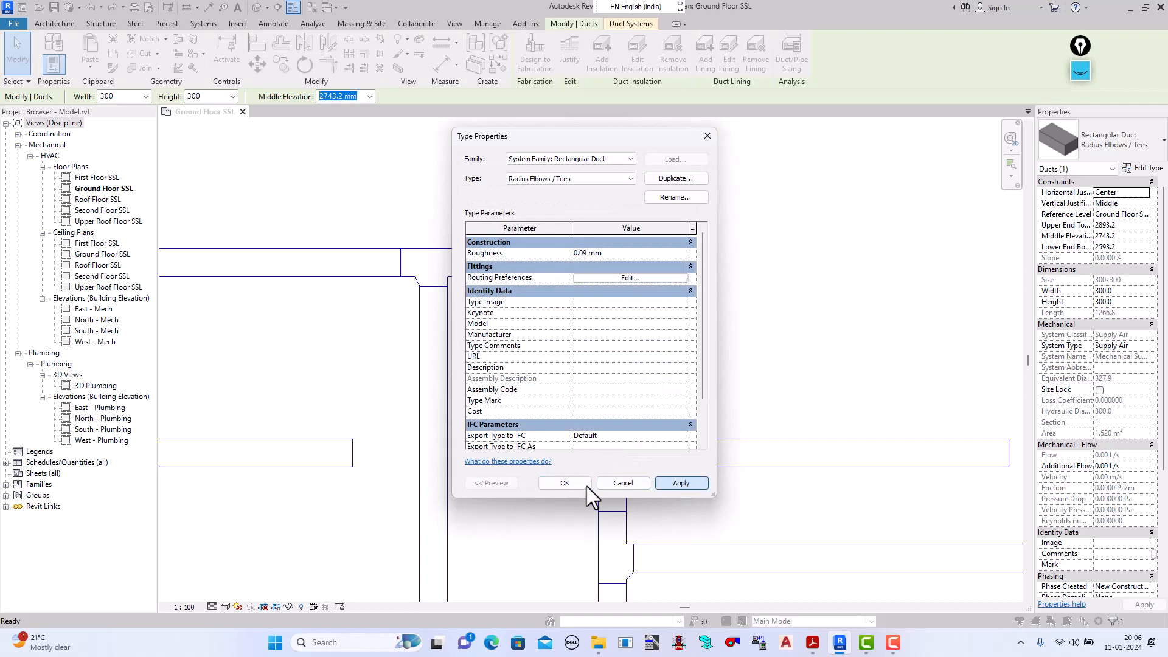
{"action": "left_click", "coordinate": [575, 483]}
Step: Draw a short 300 x 300 mm branch duct about 1300 mm long, going down from the horizontal run left of the beveled-tee branch
{"action": "scroll", "coordinate": [545, 331], "scroll_direction": "down", "scroll_amount": 2}
{"action": "scroll", "coordinate": [545, 331], "scroll_direction": "down", "scroll_amount": 1}
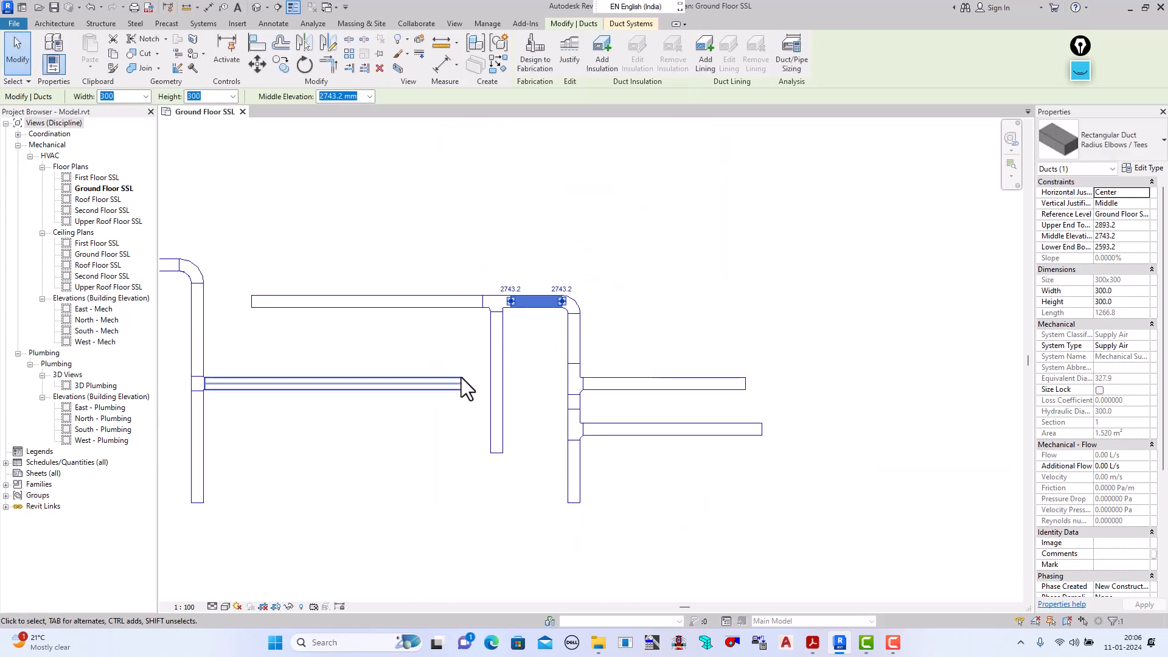
{"action": "scroll", "coordinate": [352, 292], "scroll_direction": "up", "scroll_amount": 3}
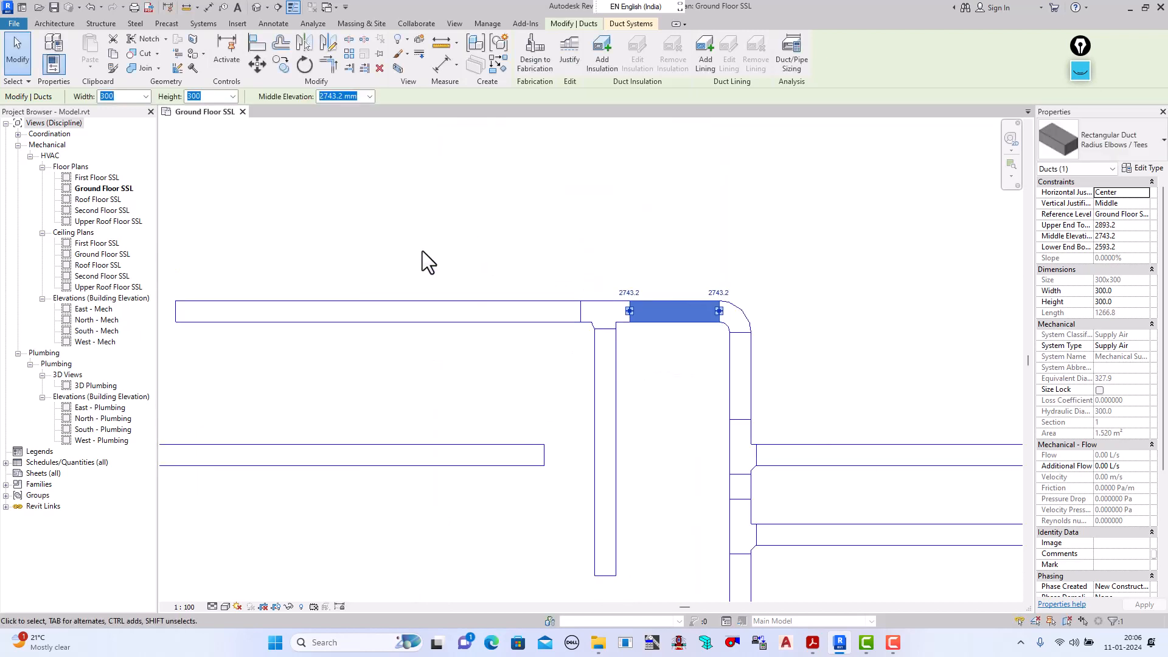
{"action": "left_click", "coordinate": [498, 63]}
{"action": "left_click", "coordinate": [443, 326]}
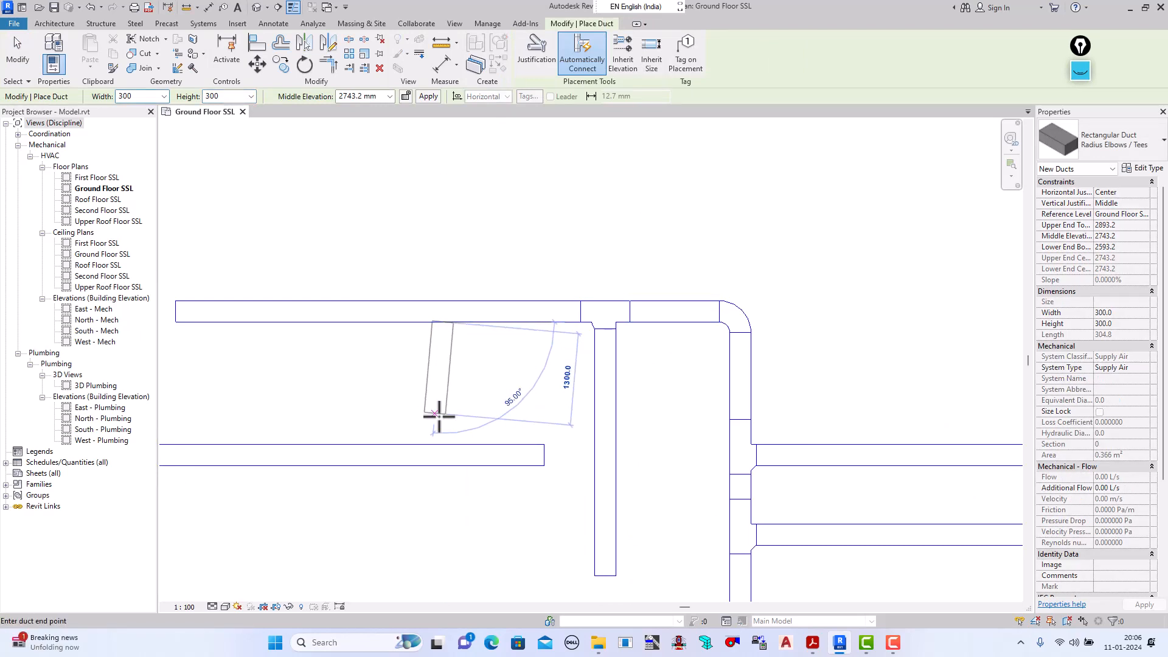
{"action": "left_click", "coordinate": [441, 414]}
{"action": "scroll", "coordinate": [466, 401], "scroll_direction": "up", "scroll_amount": 3}
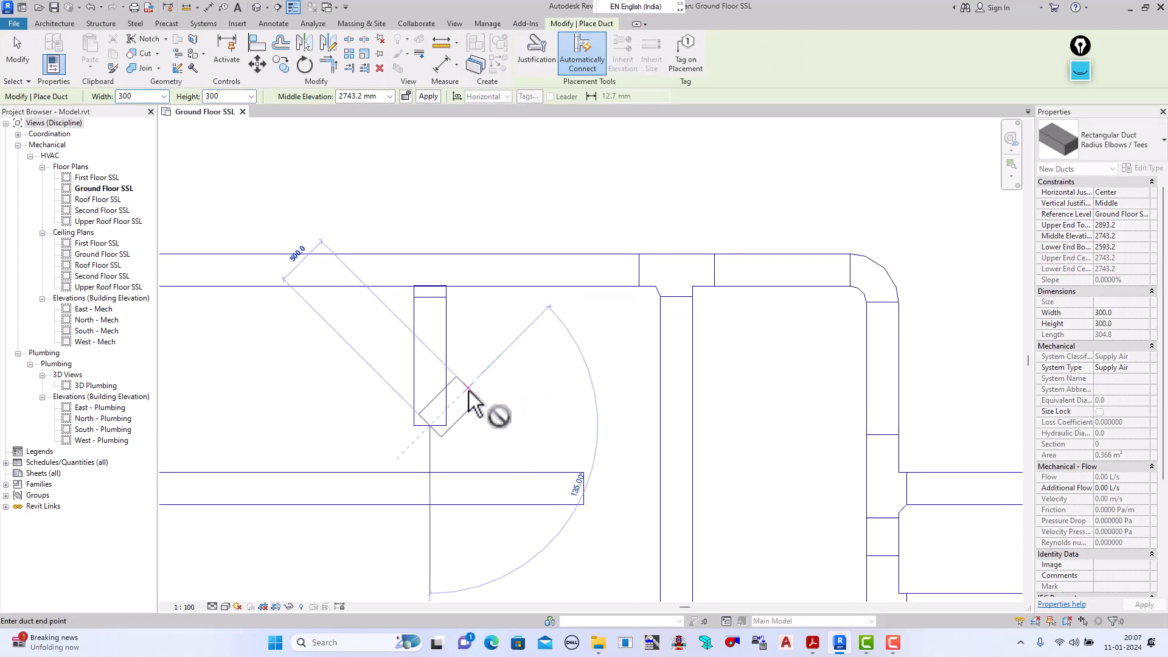
{"action": "left_click", "coordinate": [22, 67]}
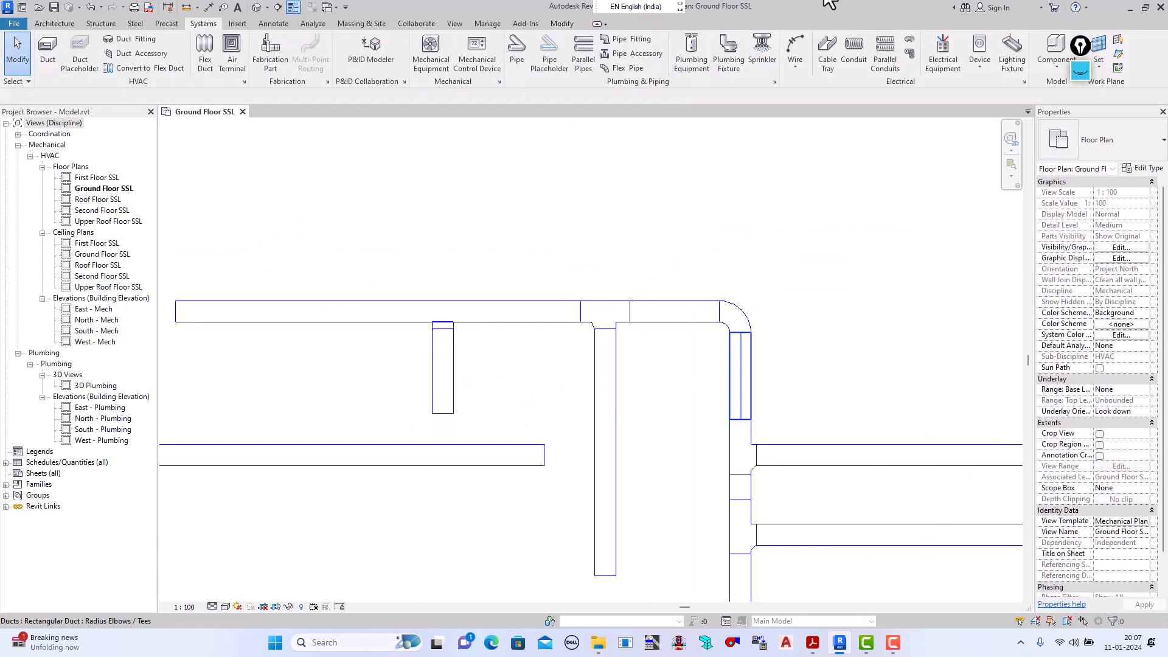
Step: Open the type properties of the takeoff fitting at the head of the short branch duct for examination
{"action": "scroll", "coordinate": [429, 341], "scroll_direction": "down", "scroll_amount": 1}
{"action": "scroll", "coordinate": [484, 326], "scroll_direction": "up", "scroll_amount": 1}
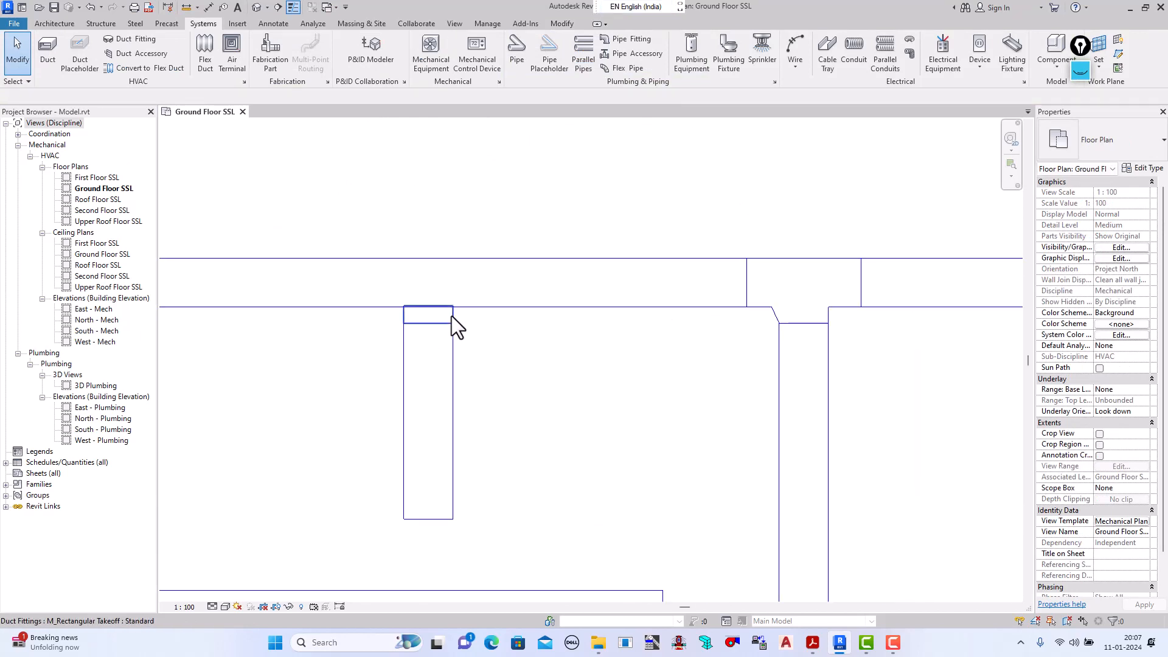
{"action": "left_click", "coordinate": [451, 316]}
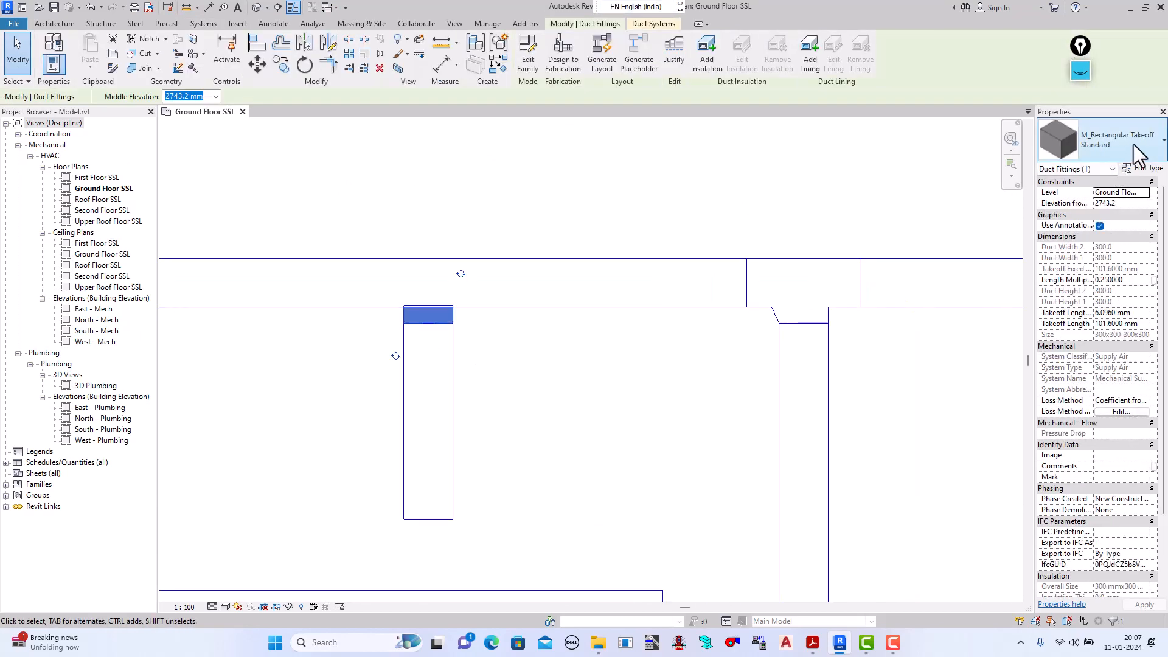
{"action": "left_click", "coordinate": [1144, 168]}
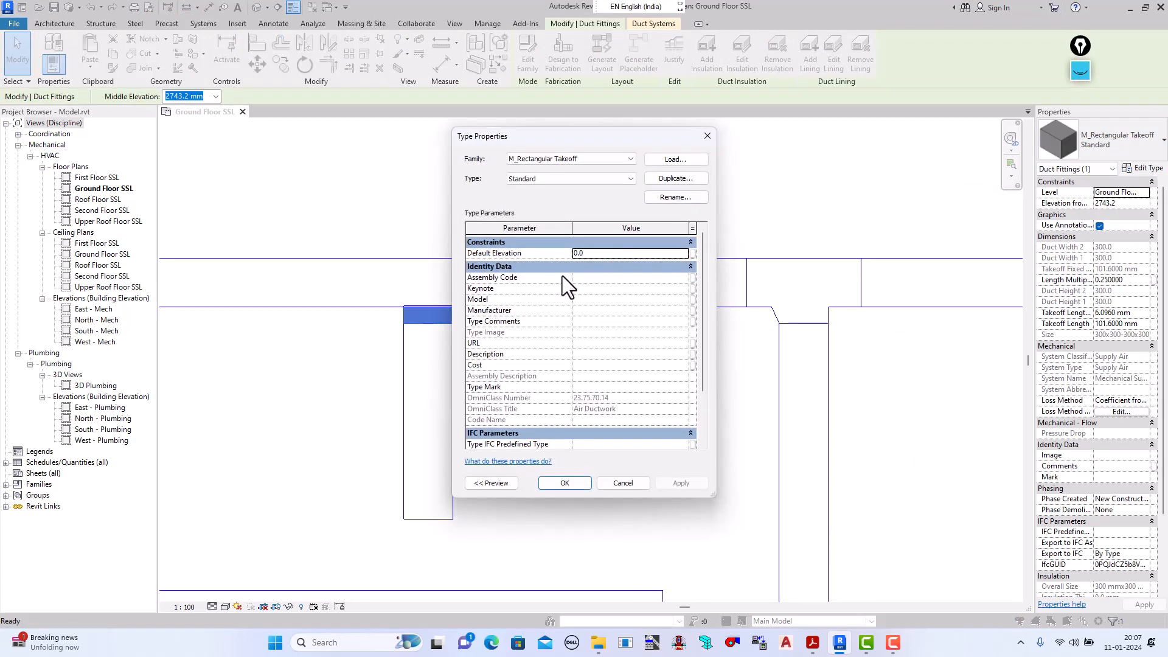
Step: In the short branch duct's routing preferences, change the beveled tee junction to M_Rectangular Tee with Transition - Beveled: Standard and apply it
{"action": "left_click", "coordinate": [704, 138]}
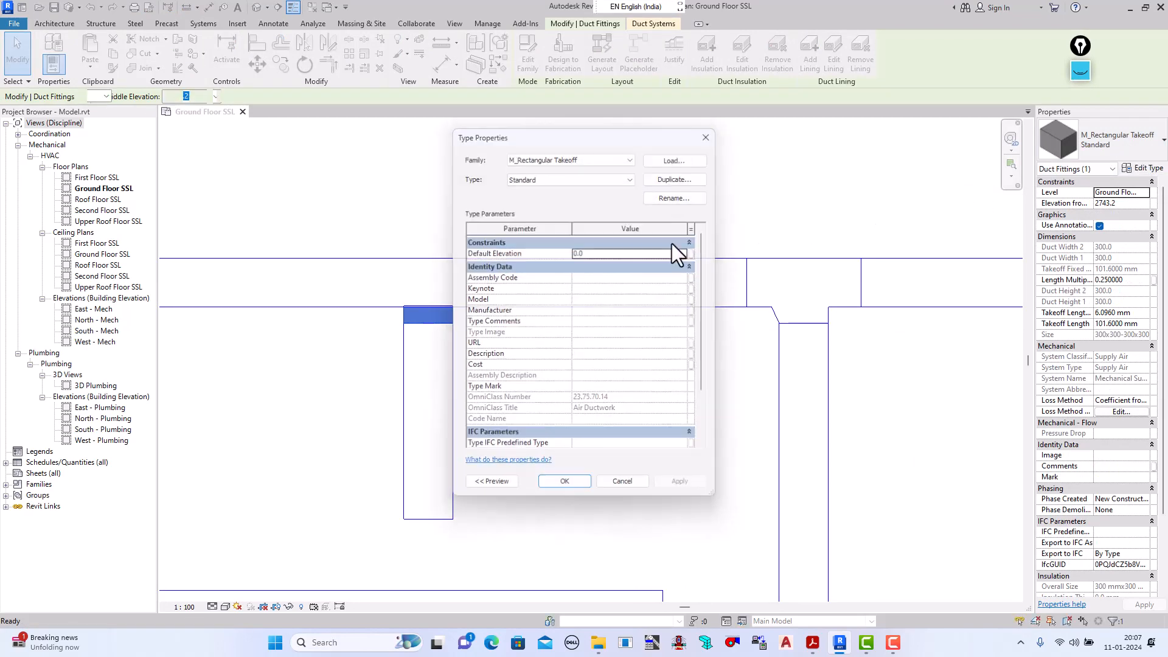
{"action": "left_click", "coordinate": [457, 412]}
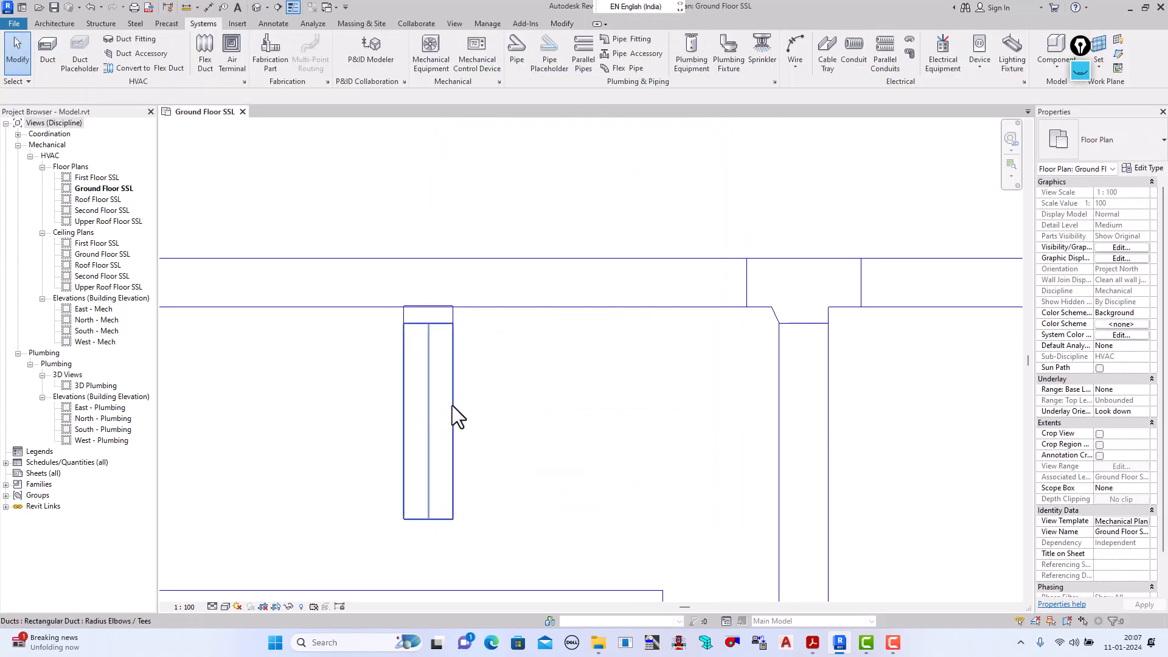
{"action": "left_click", "coordinate": [452, 408]}
{"action": "left_click", "coordinate": [1143, 170]}
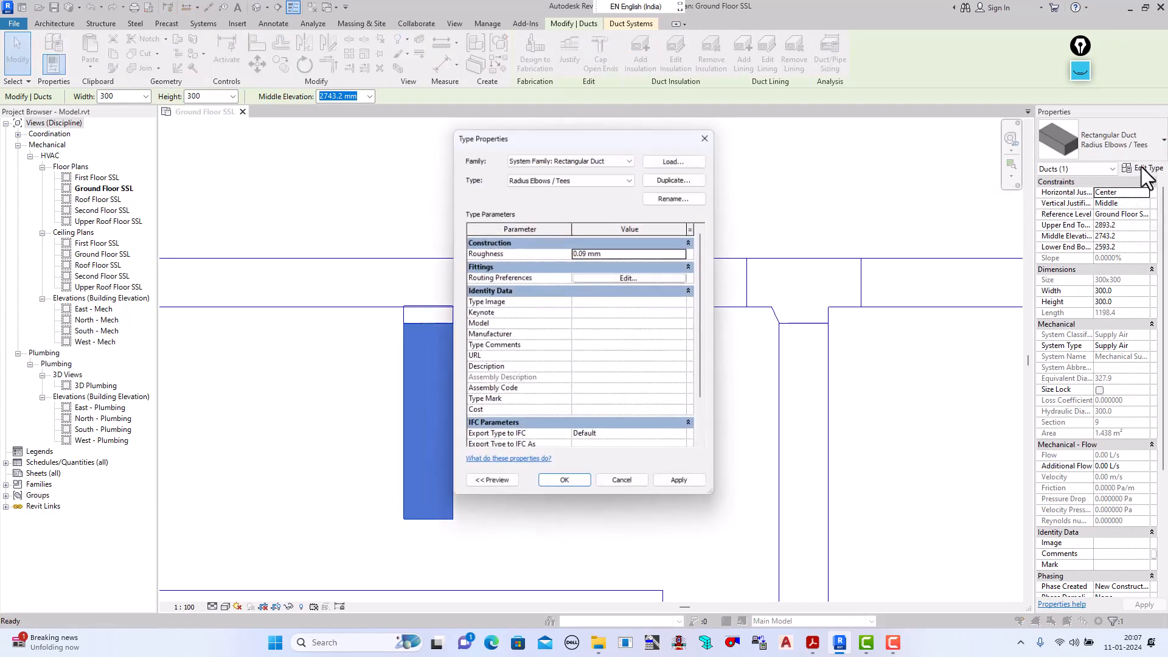
{"action": "left_click", "coordinate": [620, 278]}
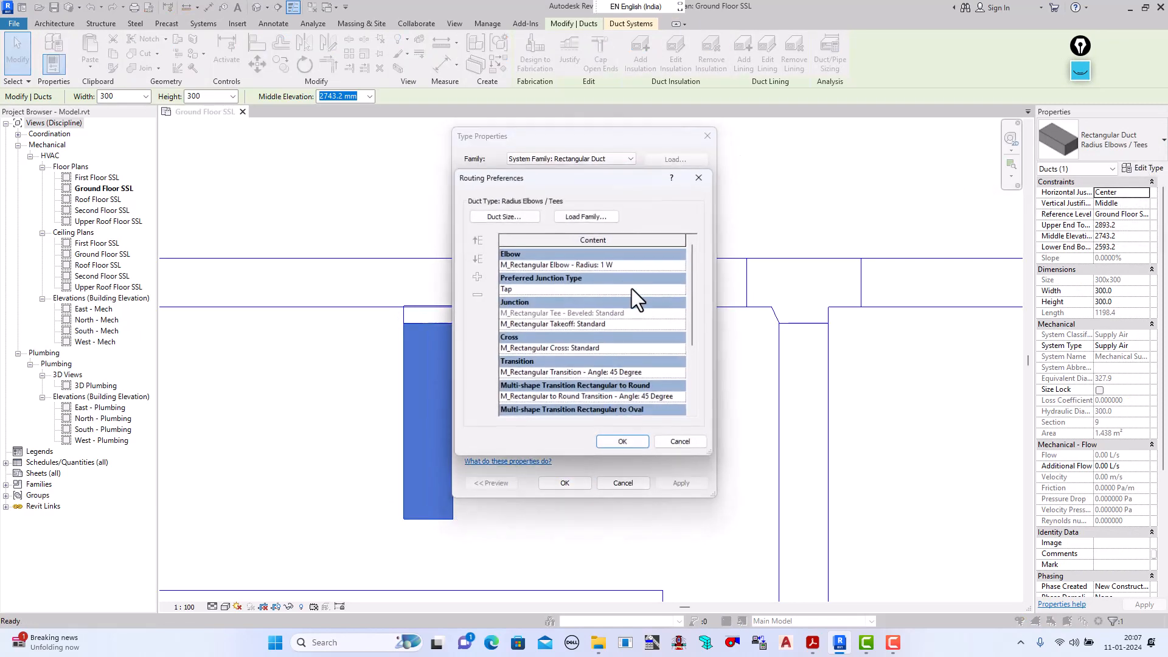
{"action": "left_click", "coordinate": [589, 315]}
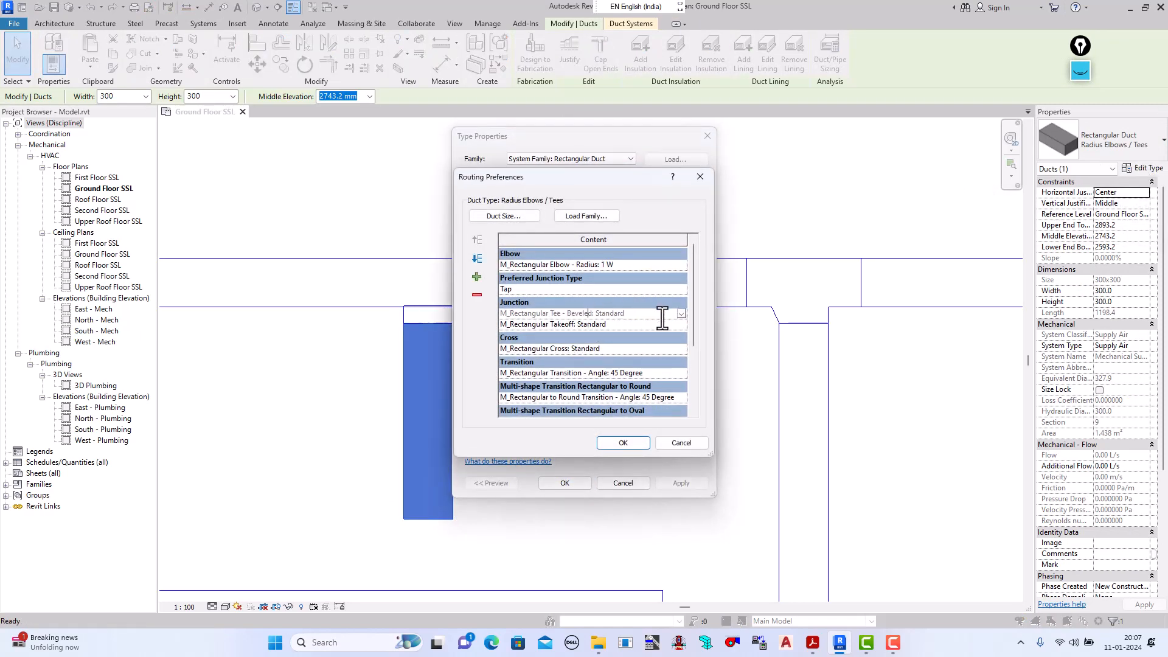
{"action": "left_click", "coordinate": [682, 314]}
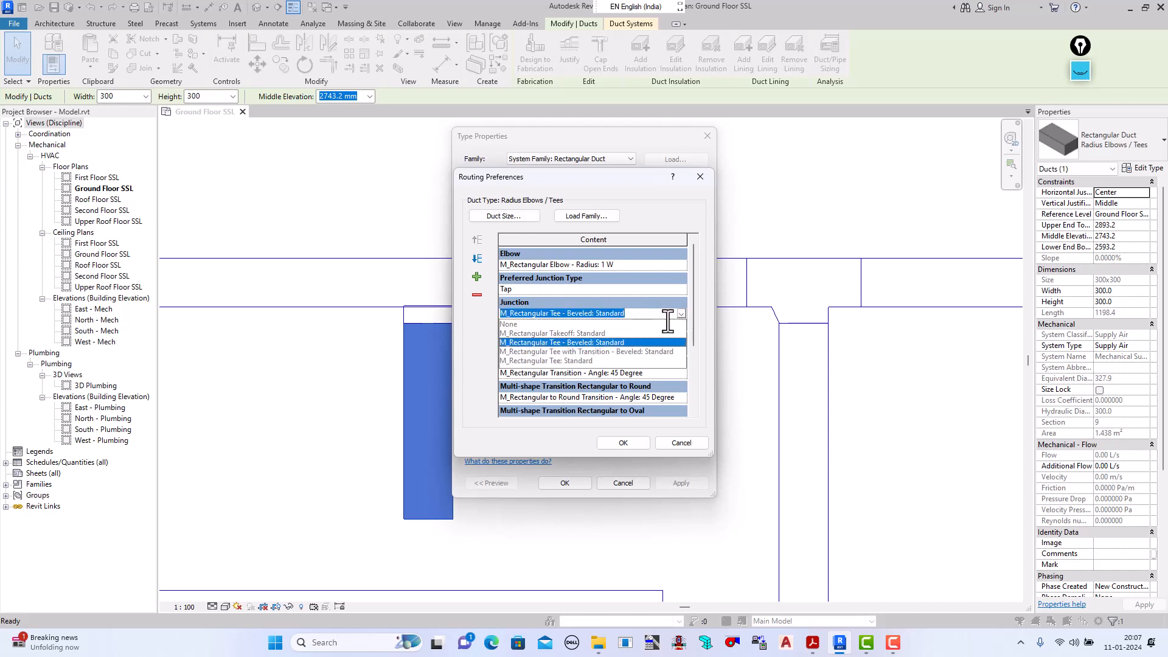
{"action": "left_click", "coordinate": [586, 352]}
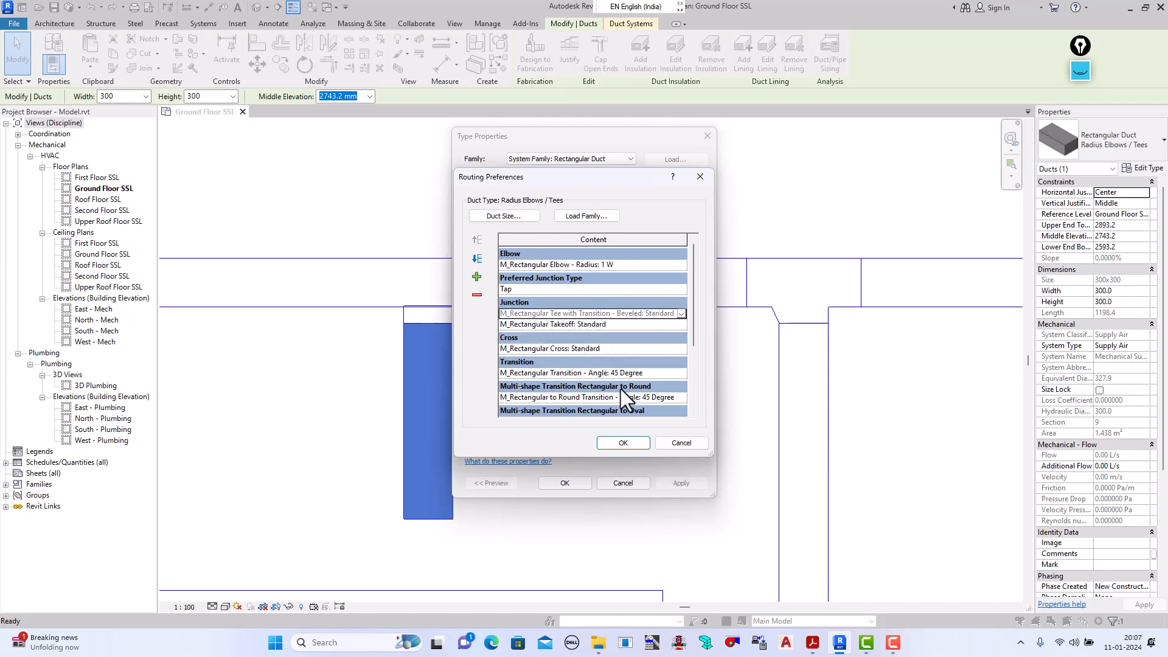
{"action": "left_click", "coordinate": [623, 442]}
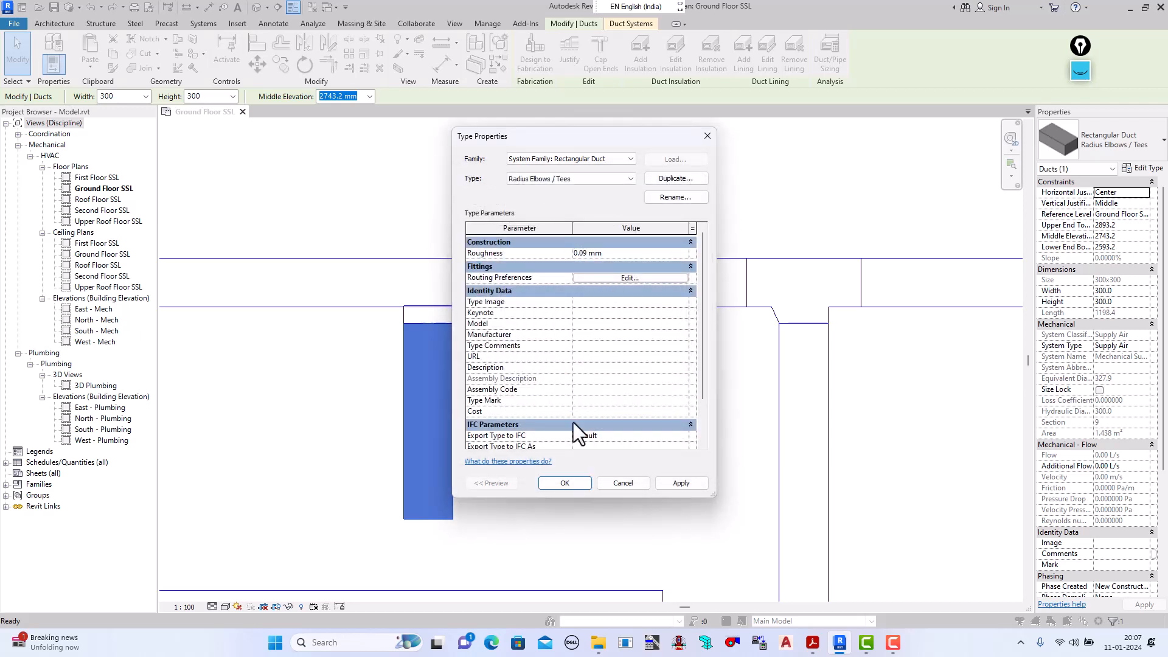
{"action": "left_click", "coordinate": [564, 483]}
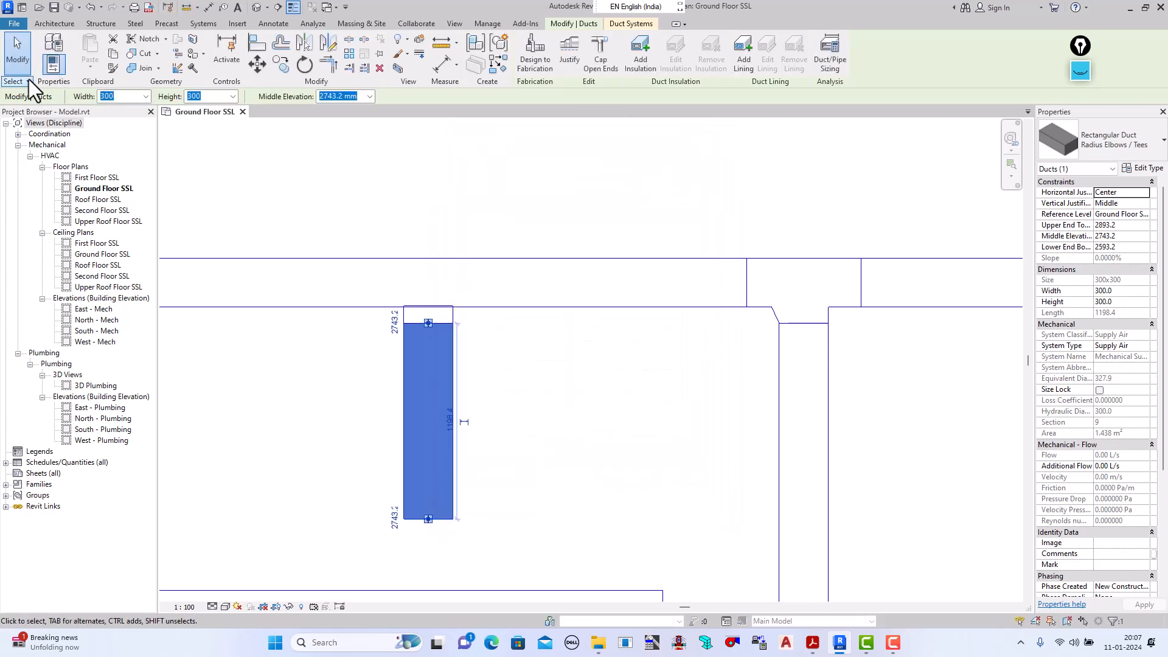
Step: Draw a horizontal 300 x 300 mm duct about 1400 mm long, running right from the side of the short branch duct
{"action": "left_click", "coordinate": [496, 65]}
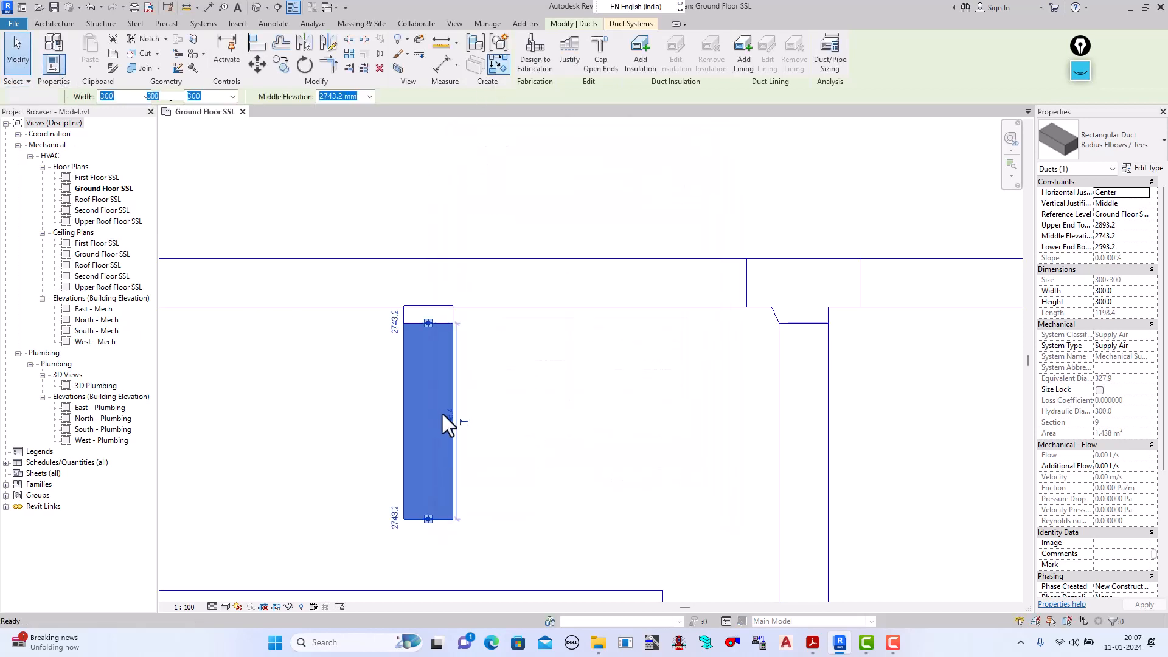
{"action": "left_click", "coordinate": [452, 406]}
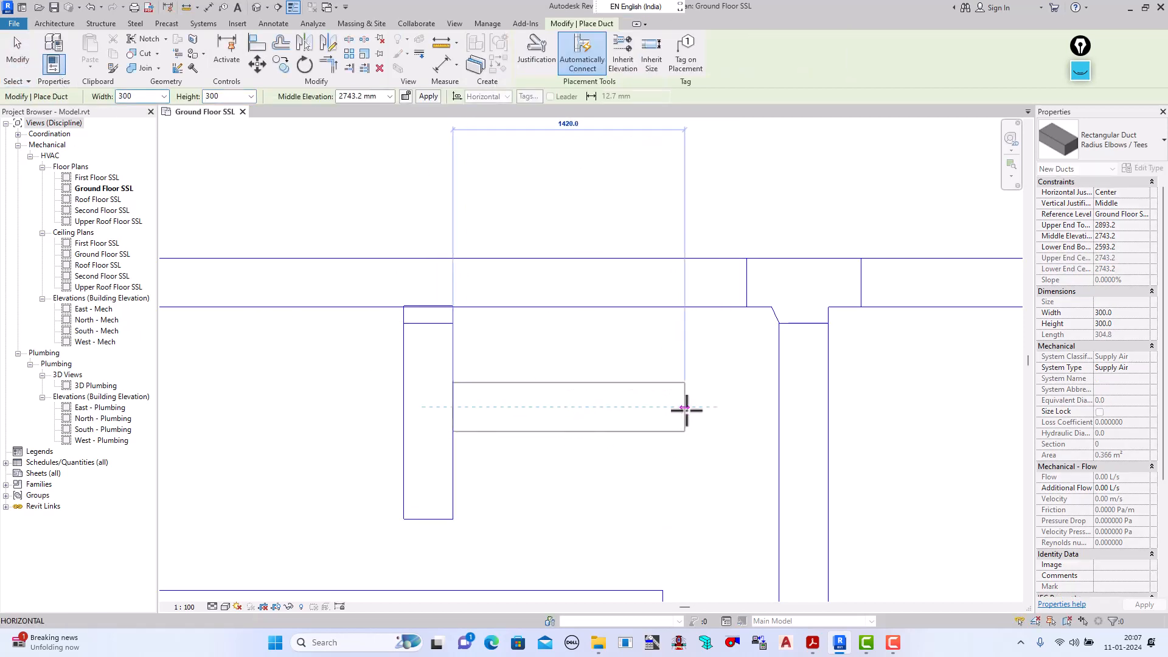
{"action": "left_click", "coordinate": [688, 409]}
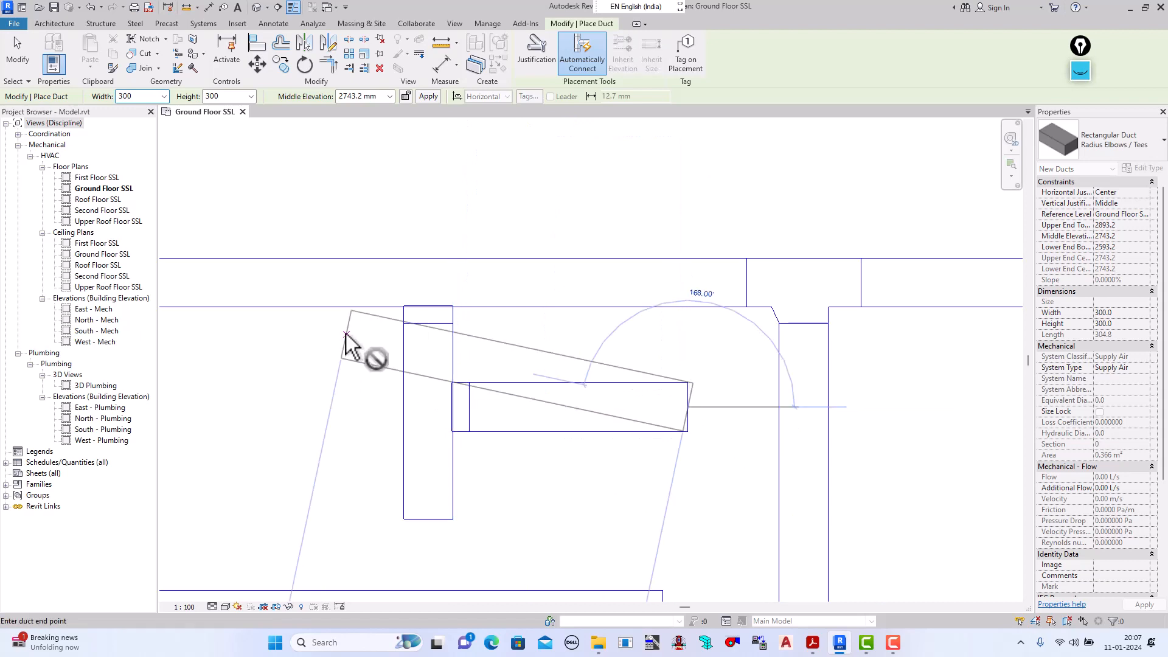
{"action": "left_click", "coordinate": [17, 53]}
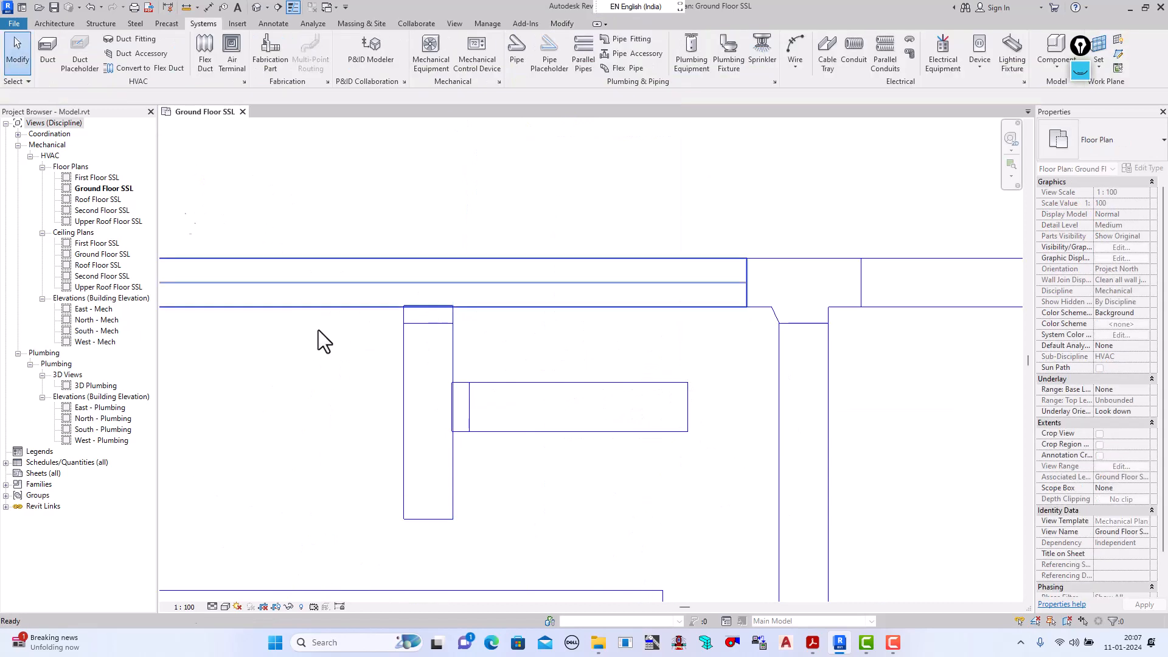
Step: Review the alternative fitting types offered for the takeoff joining the new horizontal duct to the short branch
{"action": "left_click", "coordinate": [461, 424]}
{"action": "left_click", "coordinate": [1142, 150]}
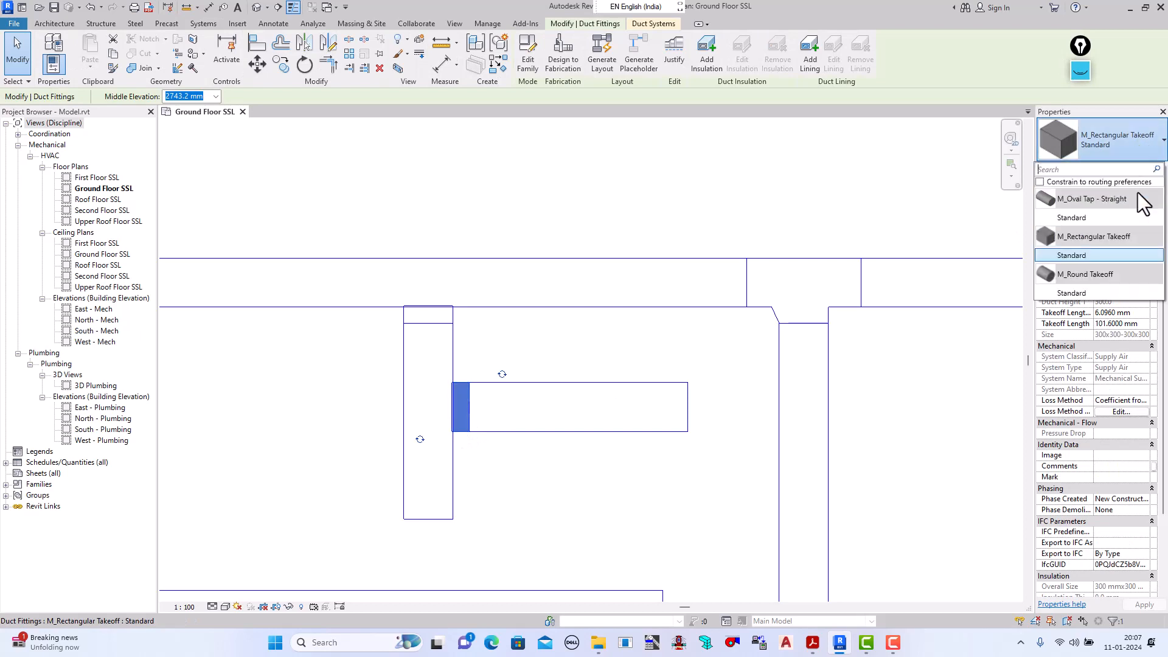
{"action": "left_click", "coordinate": [685, 167]}
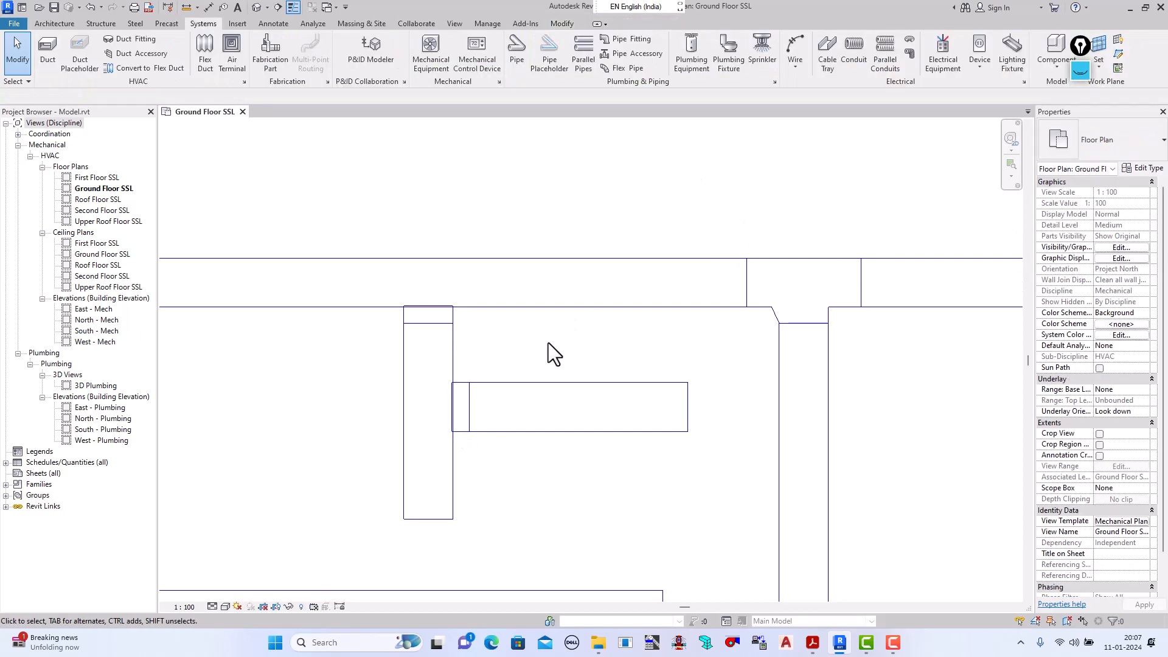
Step: Open the routing preferences of the duct type used by the long horizontal run above the short branch
{"action": "scroll", "coordinate": [344, 352], "scroll_direction": "down", "scroll_amount": 3}
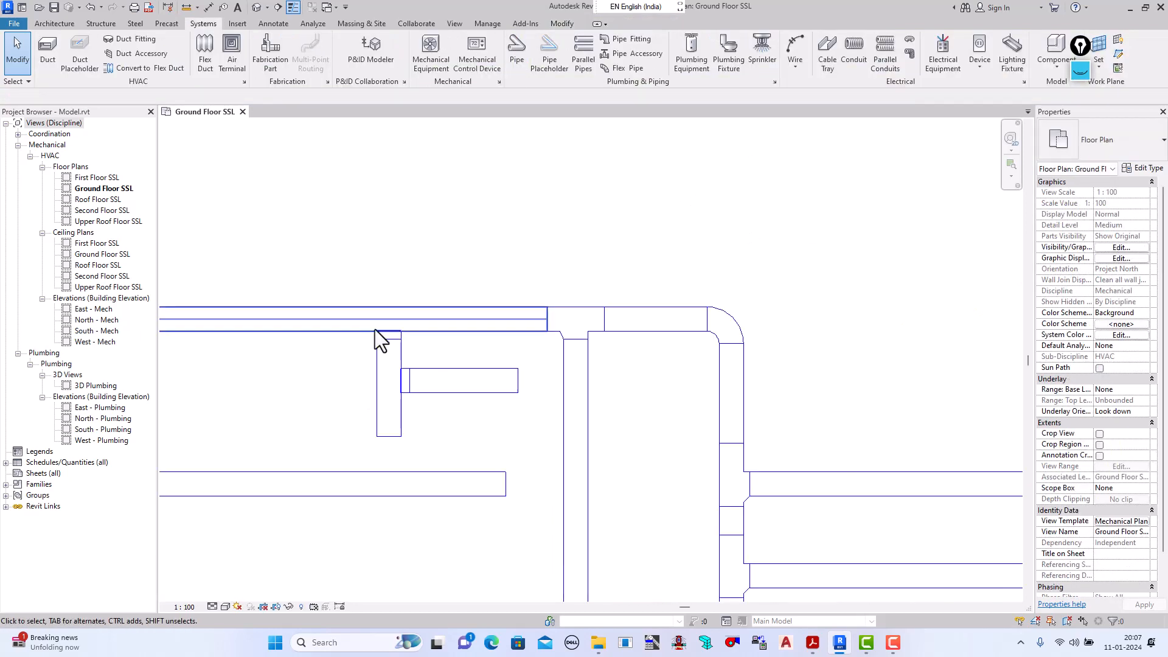
{"action": "scroll", "coordinate": [645, 400], "scroll_direction": "down", "scroll_amount": 3}
{"action": "scroll", "coordinate": [403, 349], "scroll_direction": "up", "scroll_amount": 2}
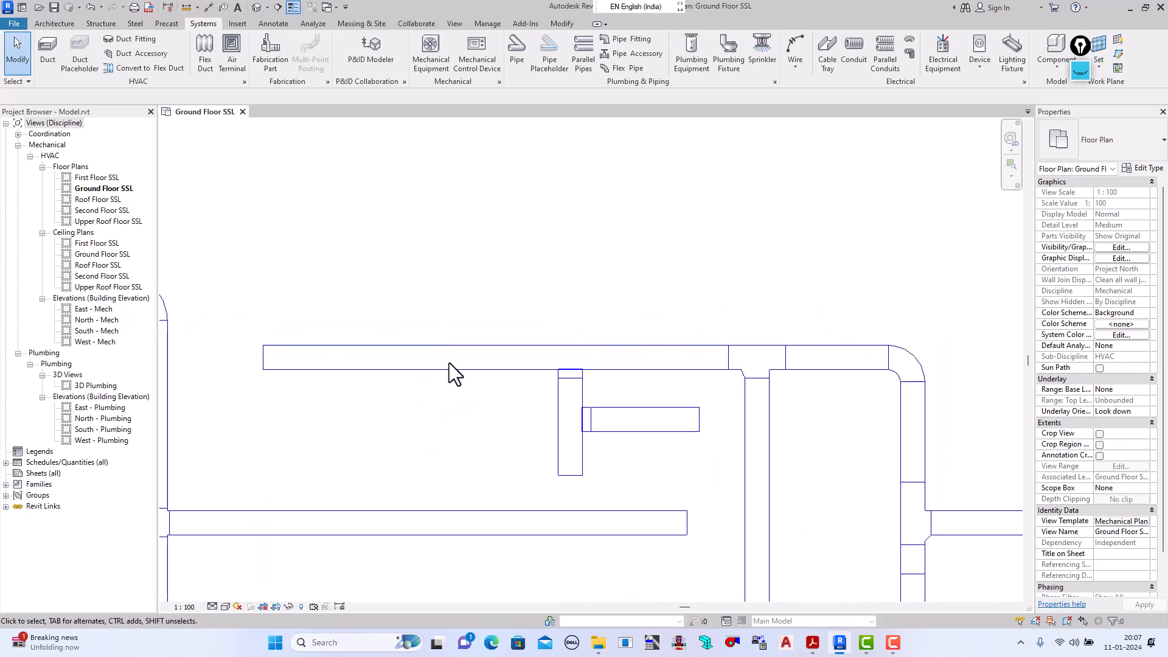
{"action": "left_click", "coordinate": [440, 346]}
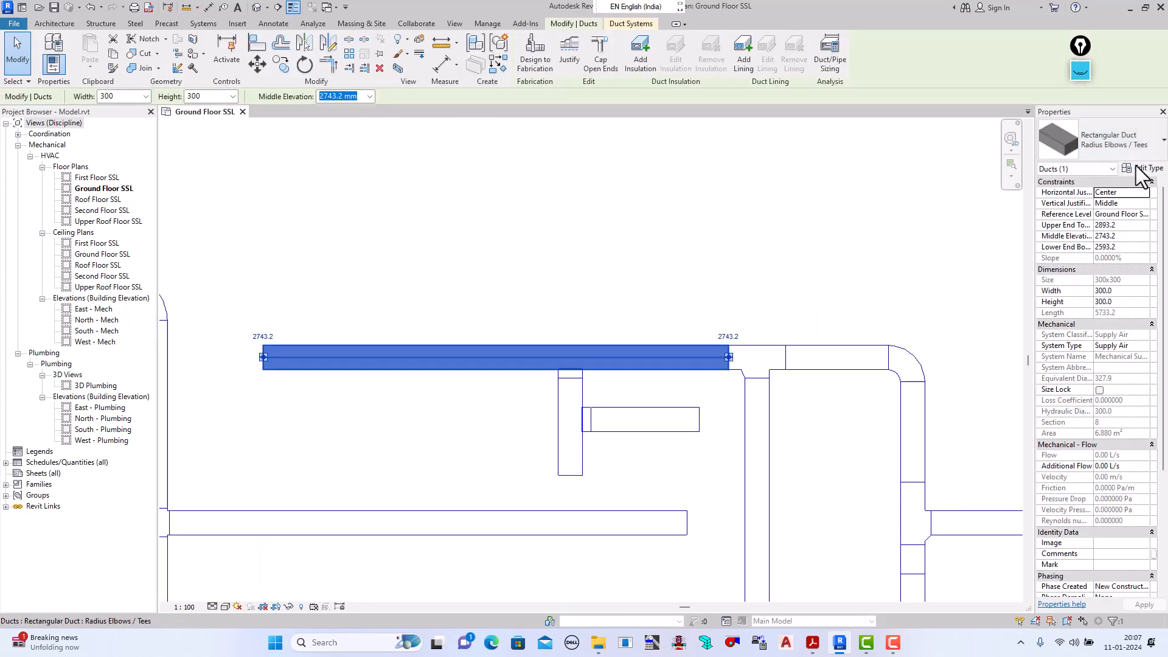
{"action": "left_click", "coordinate": [1137, 169]}
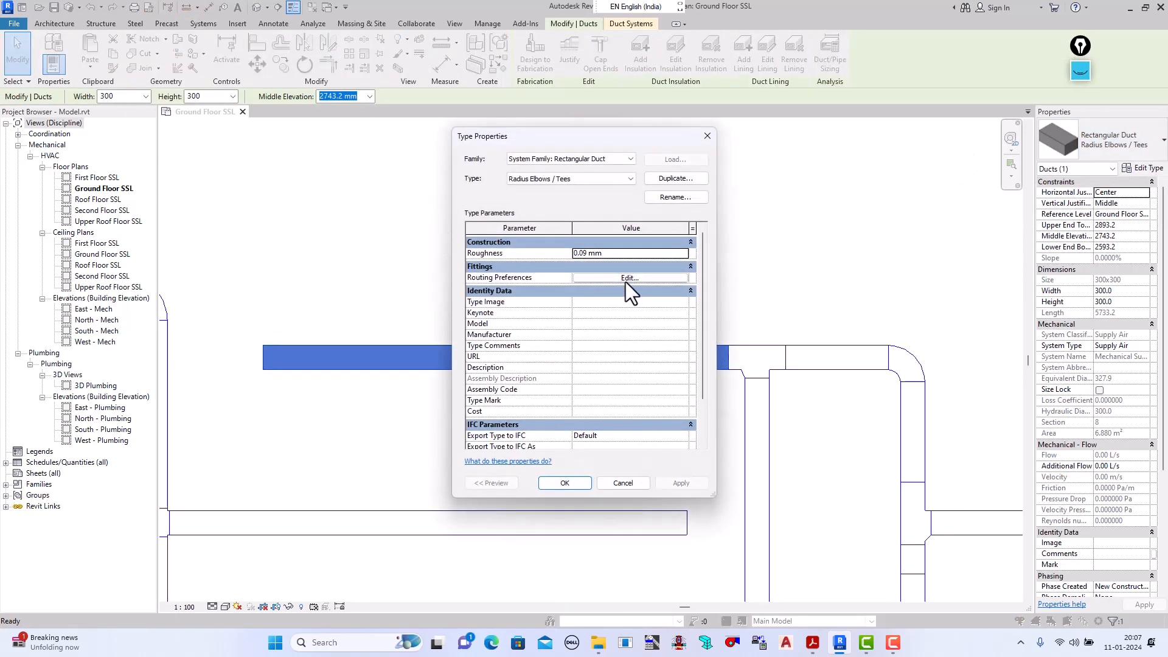
{"action": "left_click", "coordinate": [629, 278]}
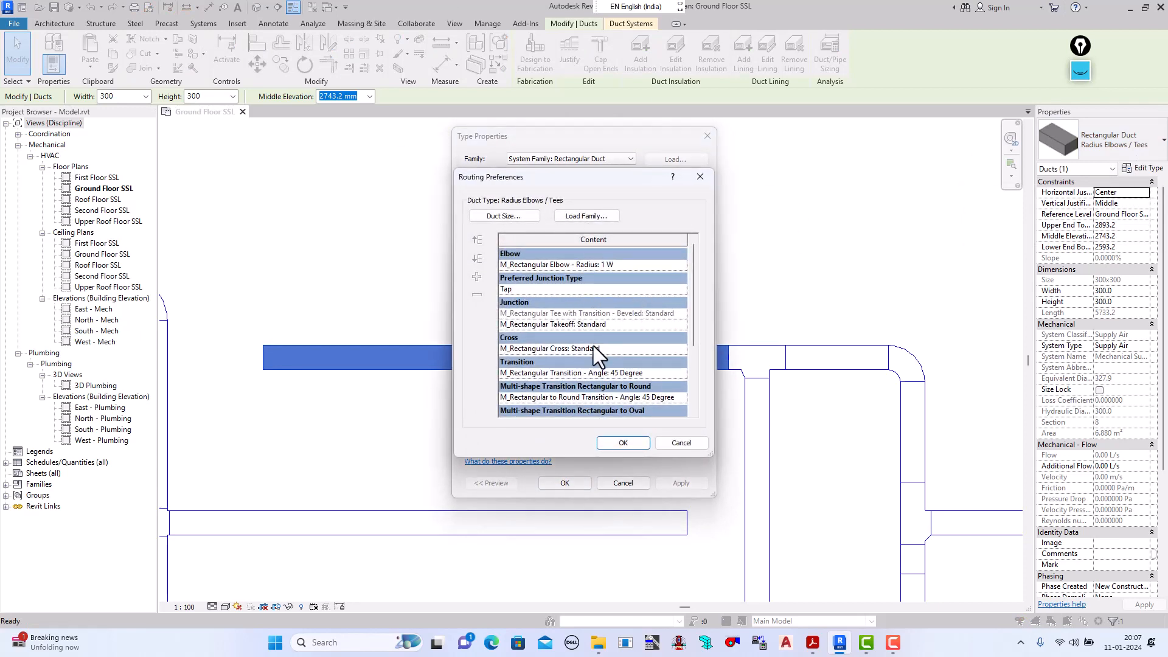
Step: Check the available junction fittings and set the preferred junction type to Tee
{"action": "left_click", "coordinate": [604, 312]}
{"action": "left_click", "coordinate": [681, 314]}
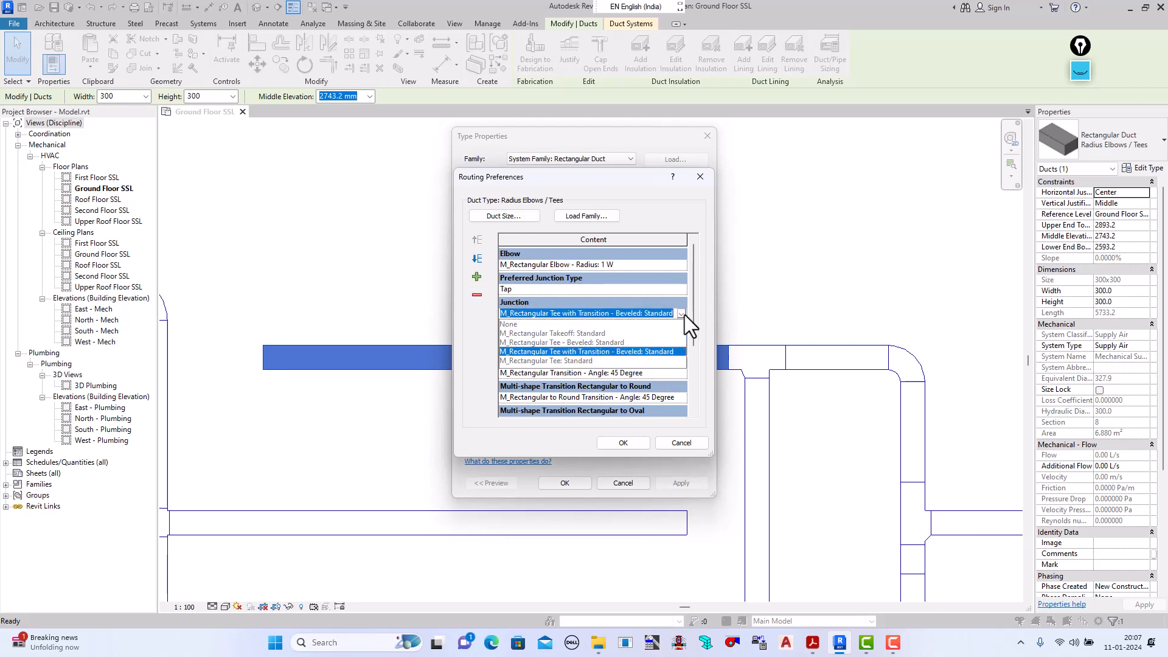
{"action": "left_click", "coordinate": [682, 315]}
{"action": "left_click", "coordinate": [597, 290]}
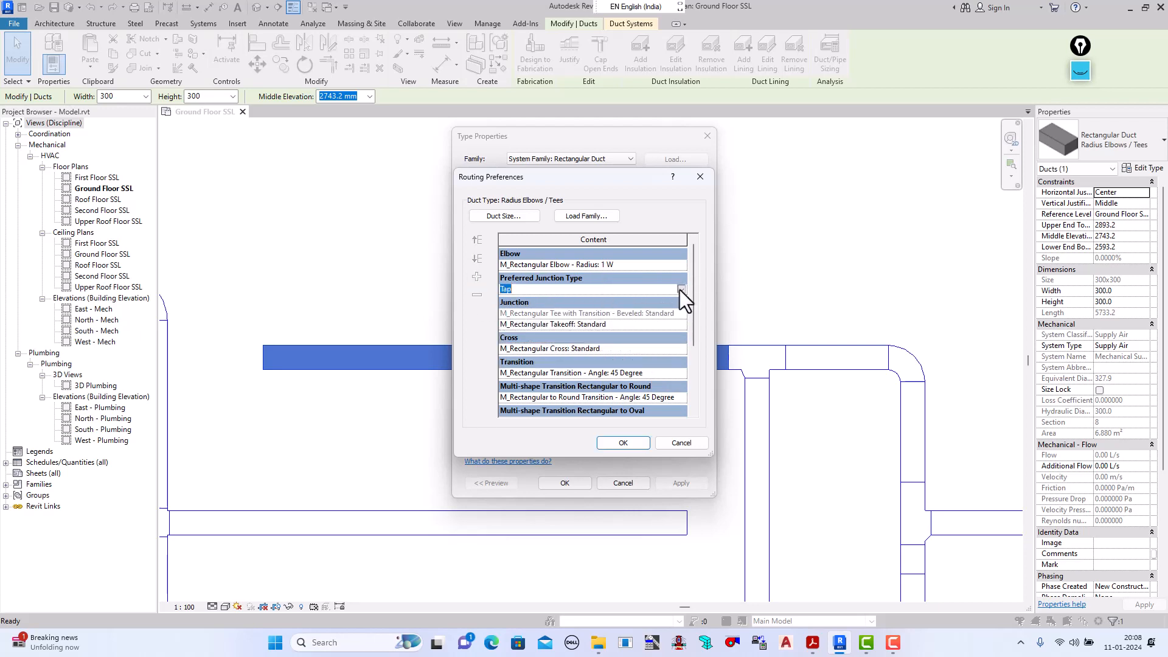
{"action": "left_click", "coordinate": [680, 290]}
{"action": "left_click", "coordinate": [547, 300]}
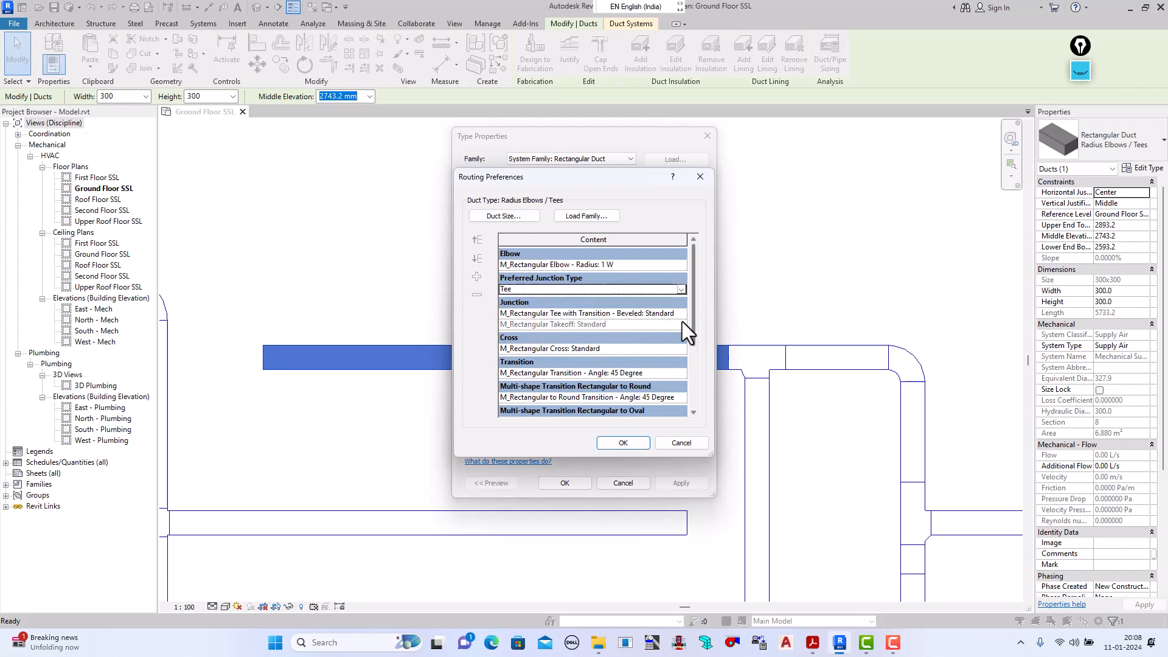
Step: Load the M_Rectangular Tap - Beveled.rfa family from the rectangular Taps folder
{"action": "left_click", "coordinate": [582, 219]}
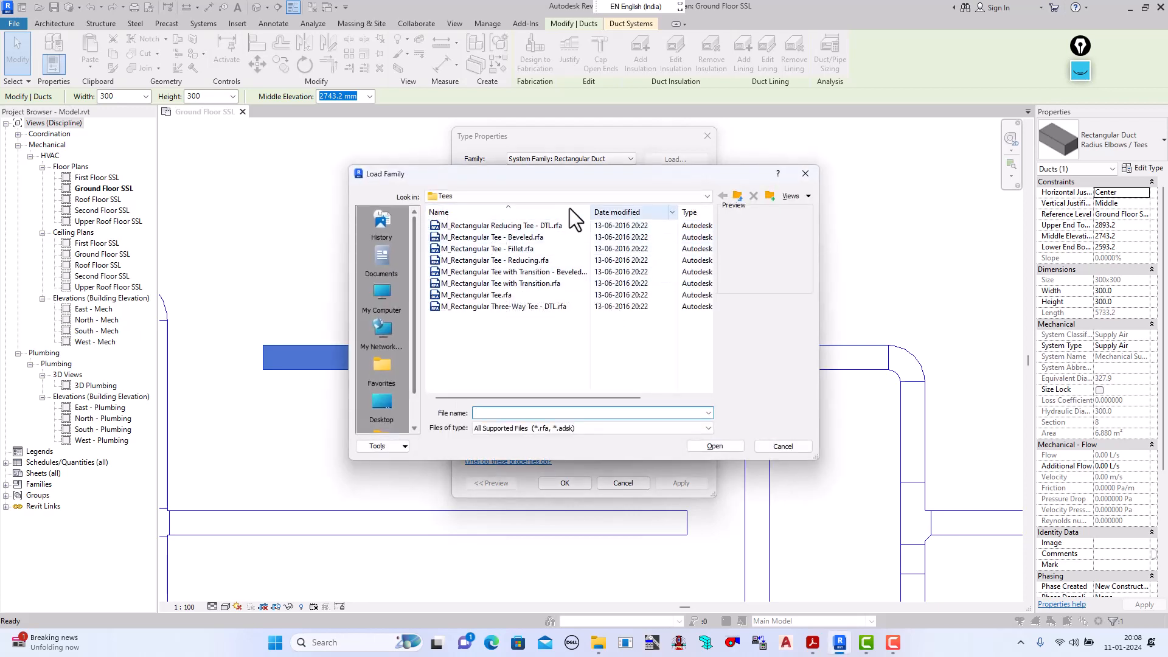
{"action": "left_click", "coordinate": [738, 196]}
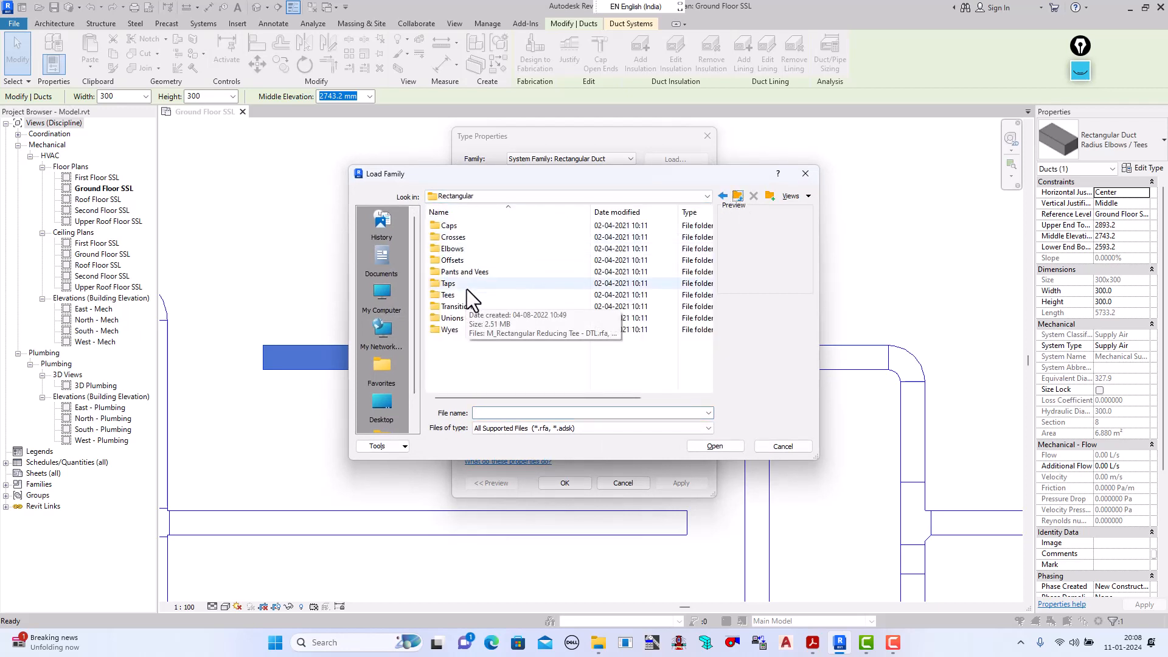
{"action": "double_click", "coordinate": [466, 286]}
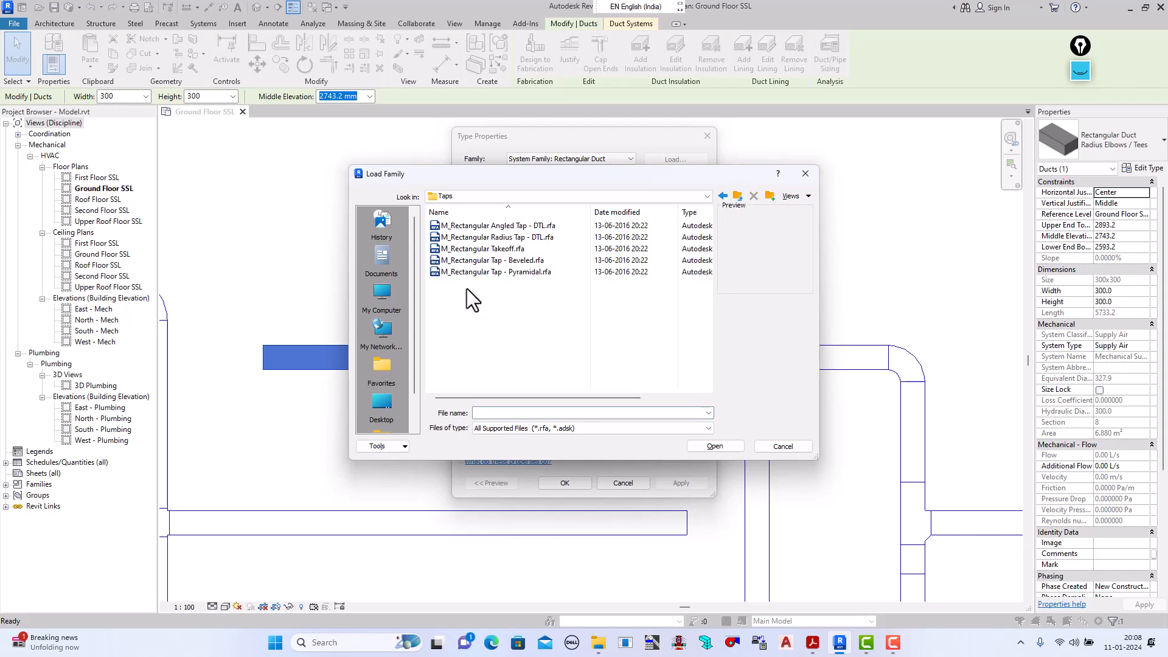
{"action": "left_click", "coordinate": [484, 263]}
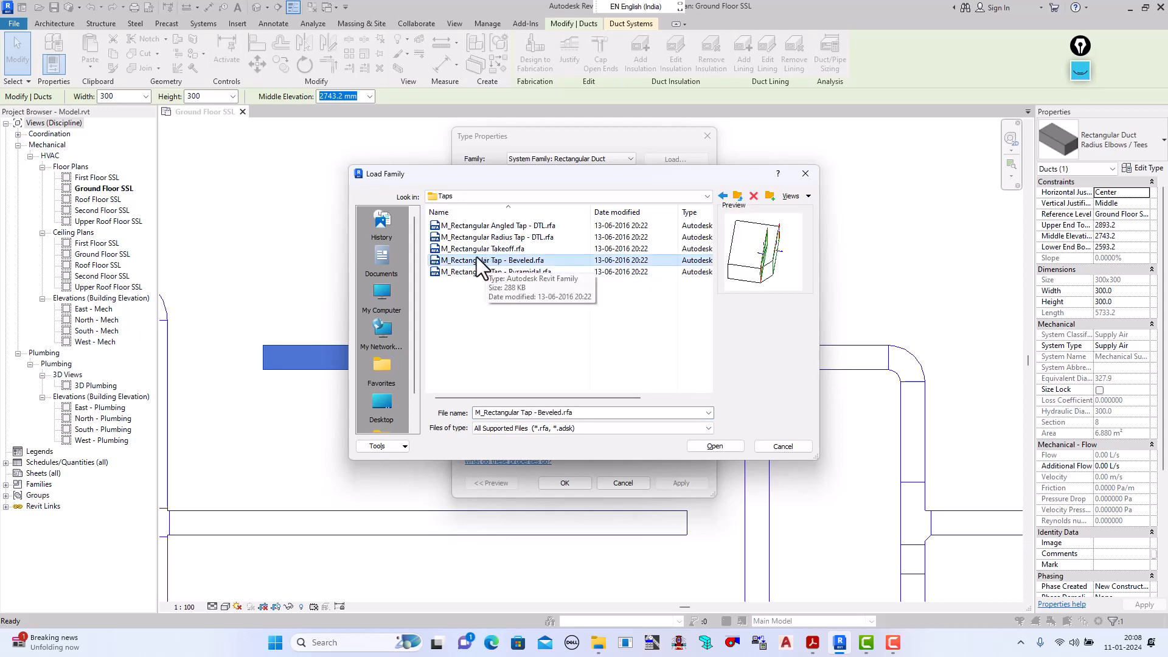
{"action": "left_click", "coordinate": [710, 446]}
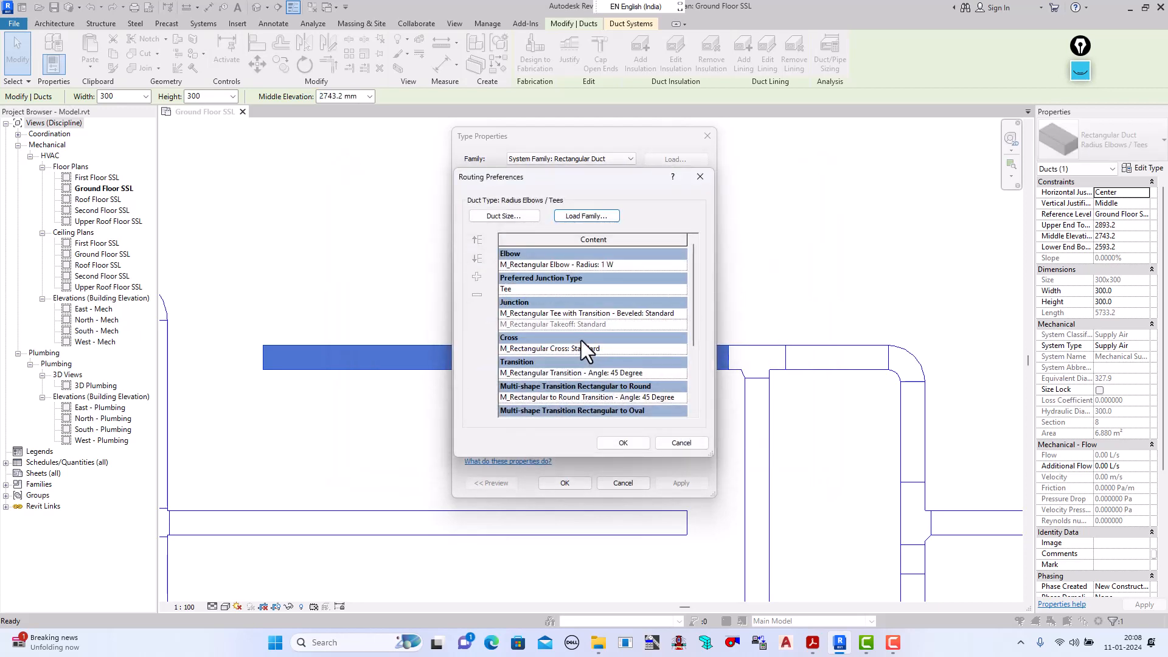
Step: Set the preferred junction type to Tap and check the fittings available for the junction
{"action": "left_click", "coordinate": [603, 294]}
{"action": "left_click", "coordinate": [680, 290]}
{"action": "left_click", "coordinate": [511, 309]}
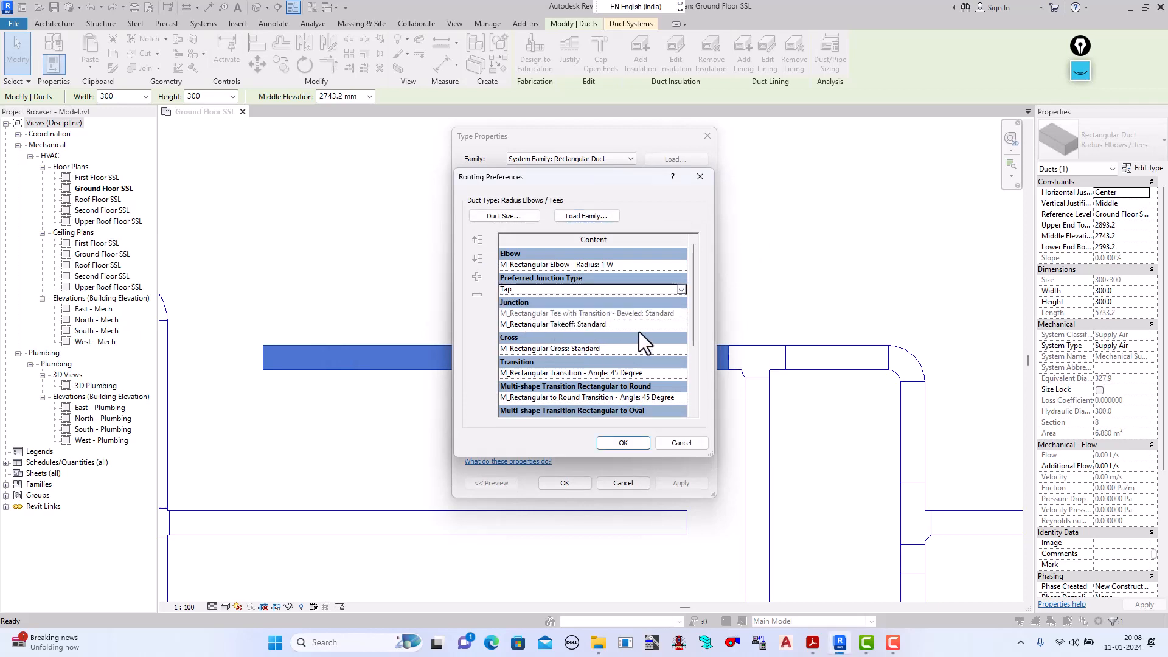
{"action": "left_click", "coordinate": [682, 312]}
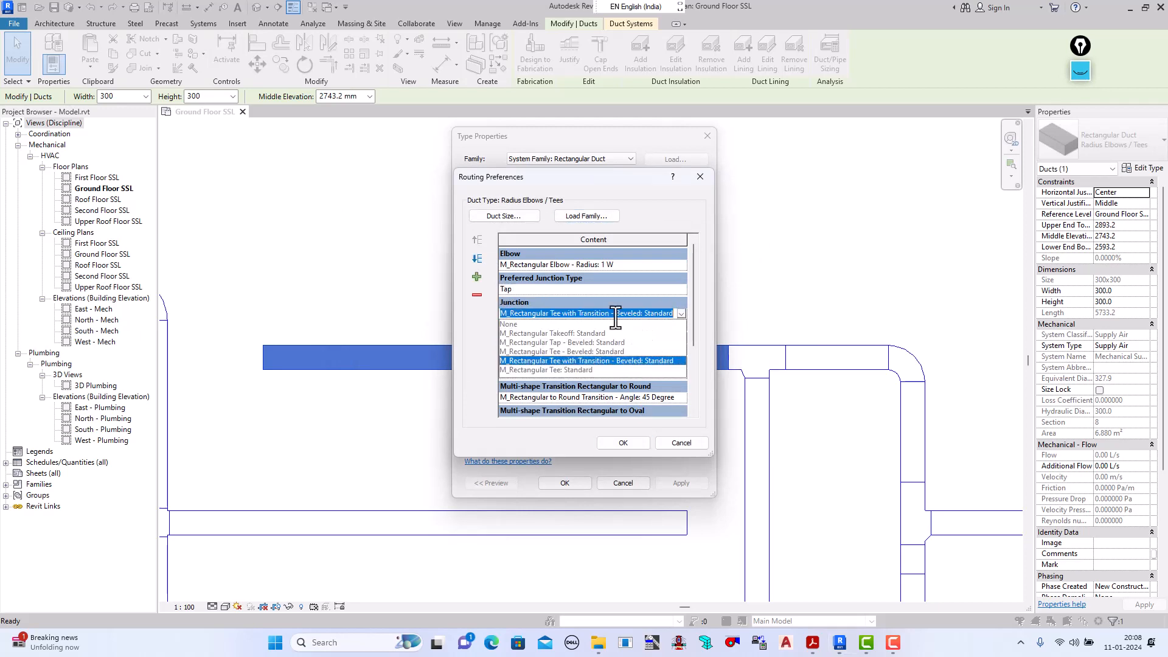
{"action": "left_click", "coordinate": [680, 312]}
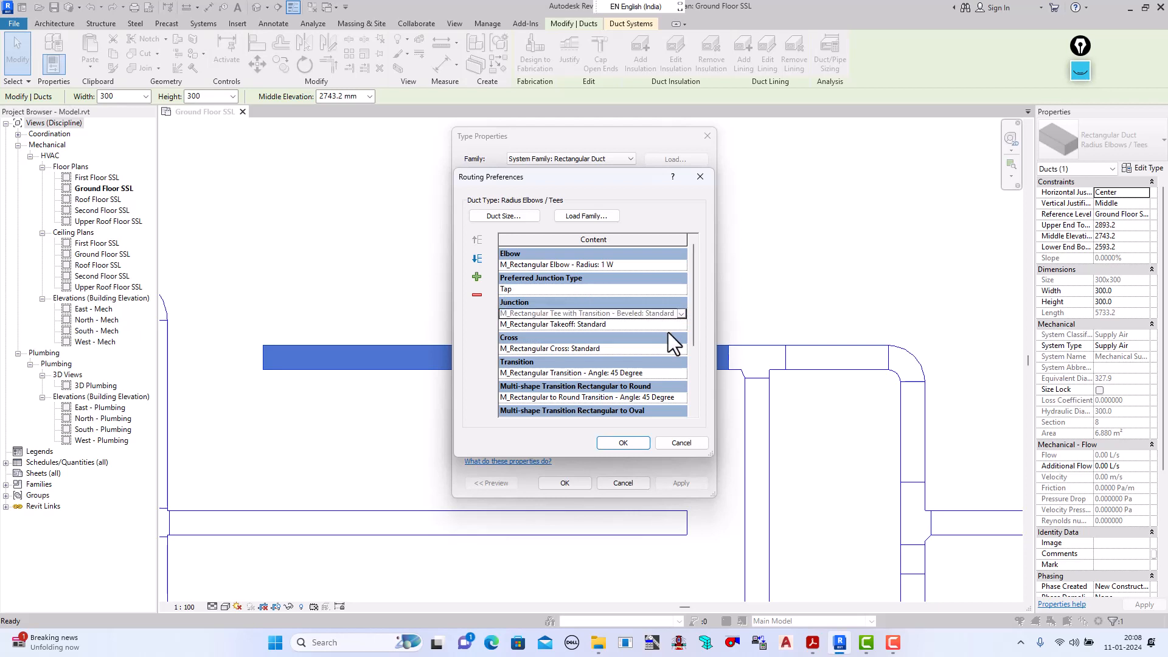
Step: Remove the M_Rectangular Takeoff junction and set the remaining junction fitting to M_Rectangular Tap - Beveled: Standard
{"action": "left_click", "coordinate": [651, 324]}
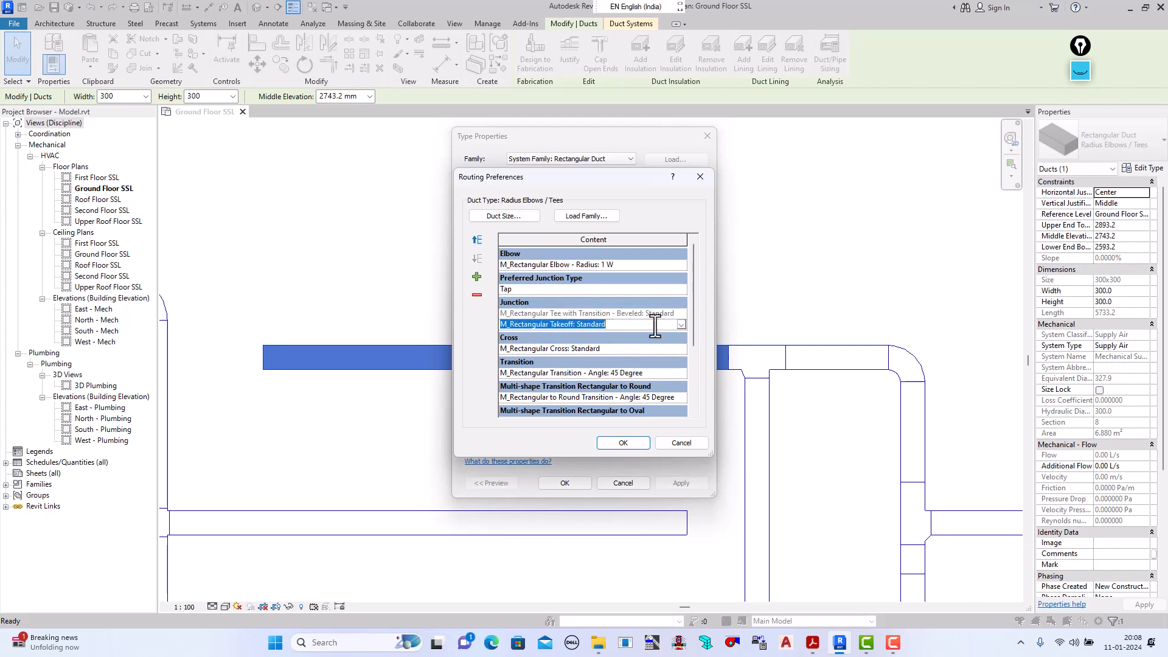
{"action": "left_click", "coordinate": [477, 295]}
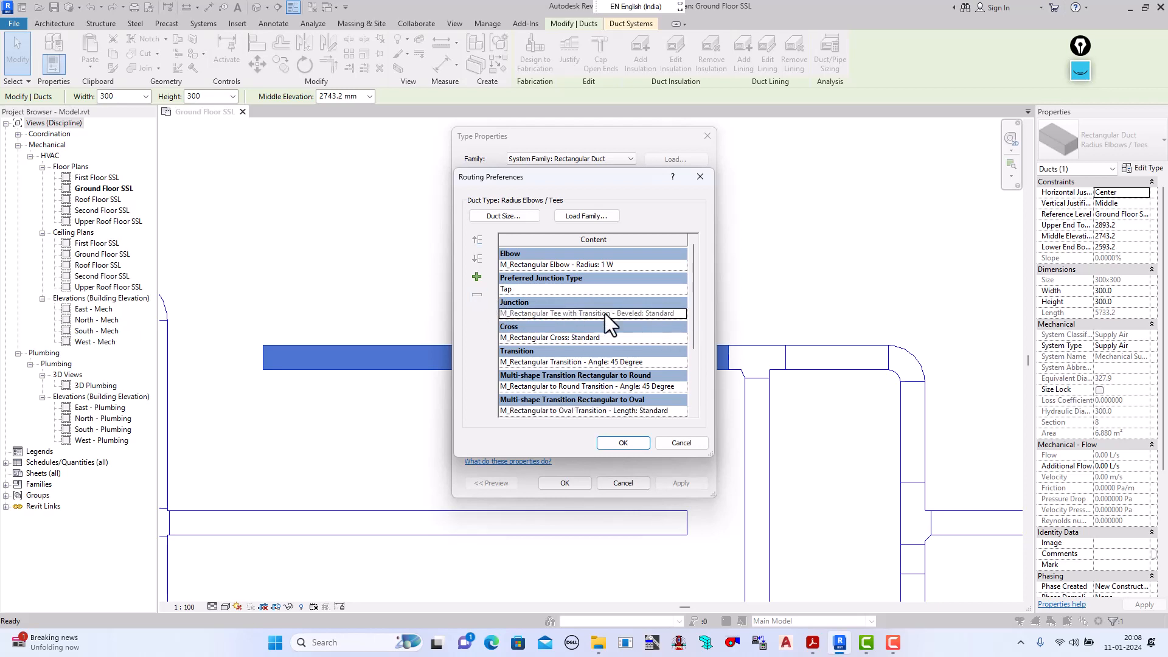
{"action": "left_click", "coordinate": [684, 314]}
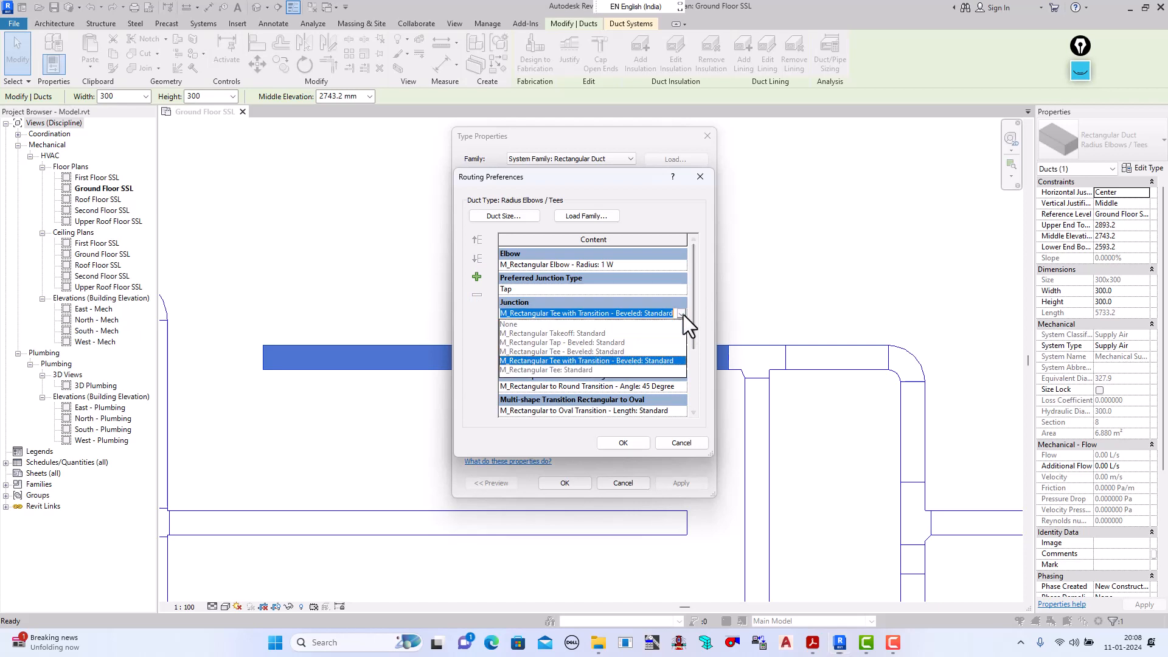
{"action": "left_click", "coordinate": [579, 342]}
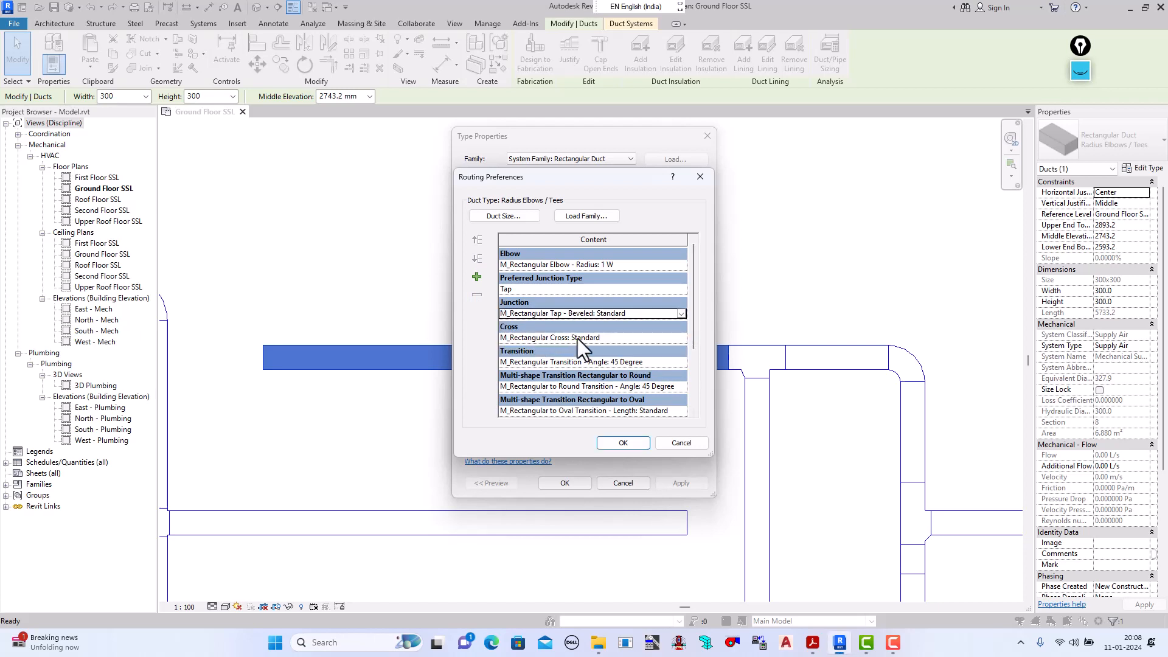
Step: Confirm the routing preferences and apply them to the Radius Elbows / Tees rectangular duct type
{"action": "left_click", "coordinate": [624, 443]}
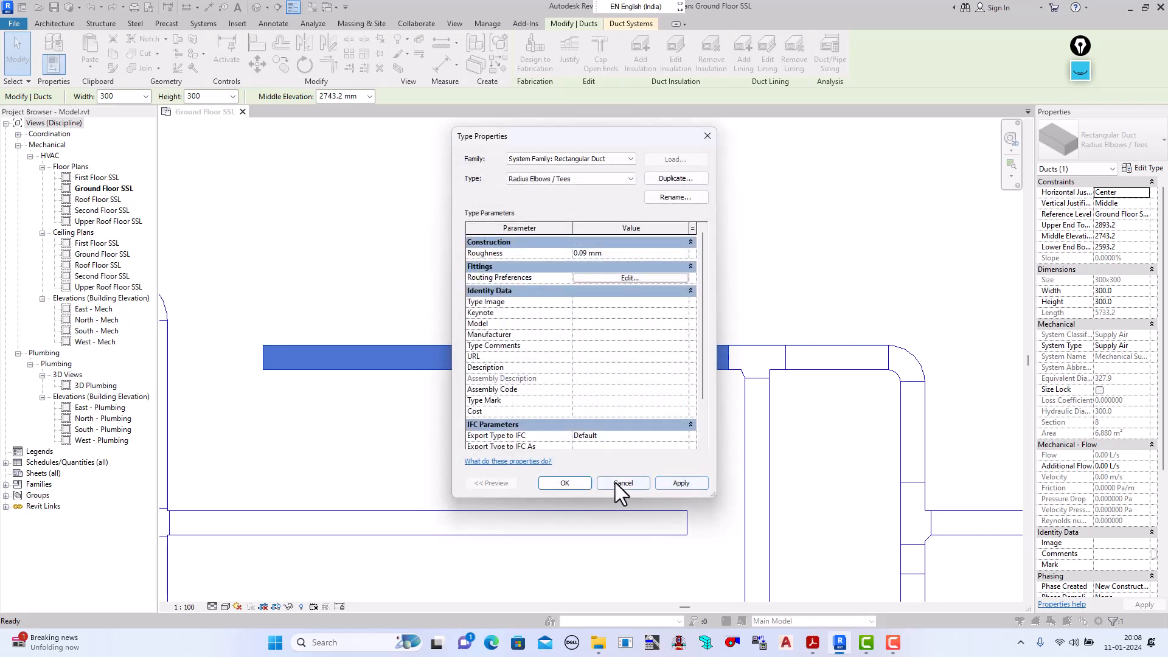
{"action": "left_click", "coordinate": [681, 483]}
{"action": "left_click", "coordinate": [561, 485]}
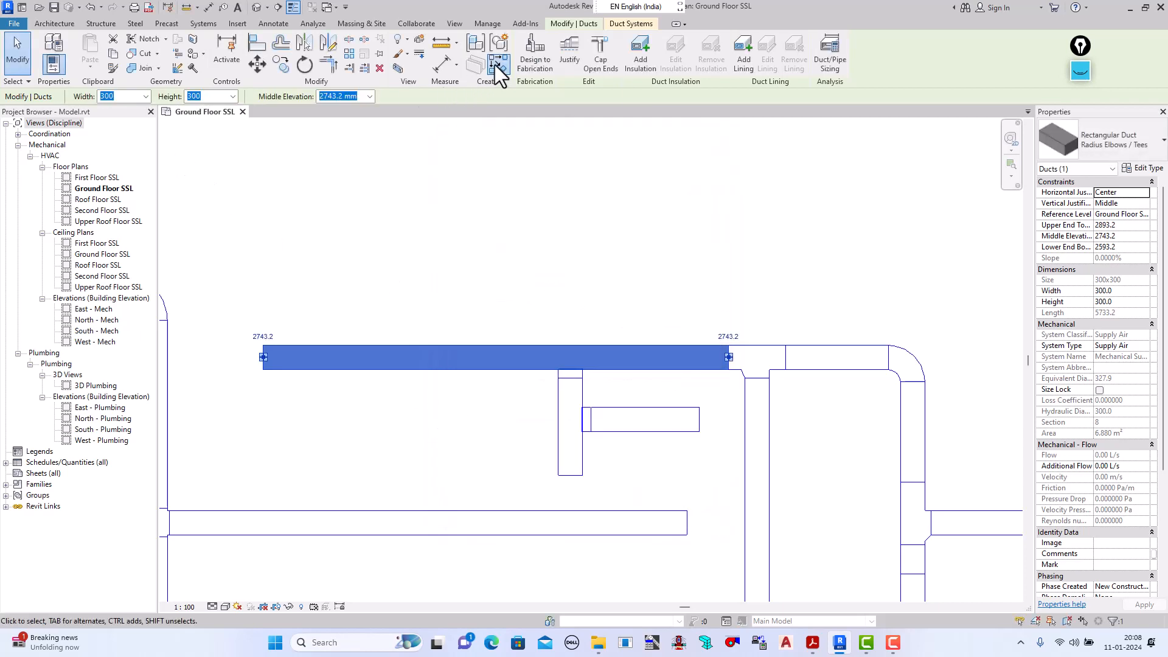
Step: Try a slightly slanted branch duct about 1600 mm long above the horizontal main duct, and delete it
{"action": "left_click", "coordinate": [495, 65]}
{"action": "left_click", "coordinate": [439, 345]}
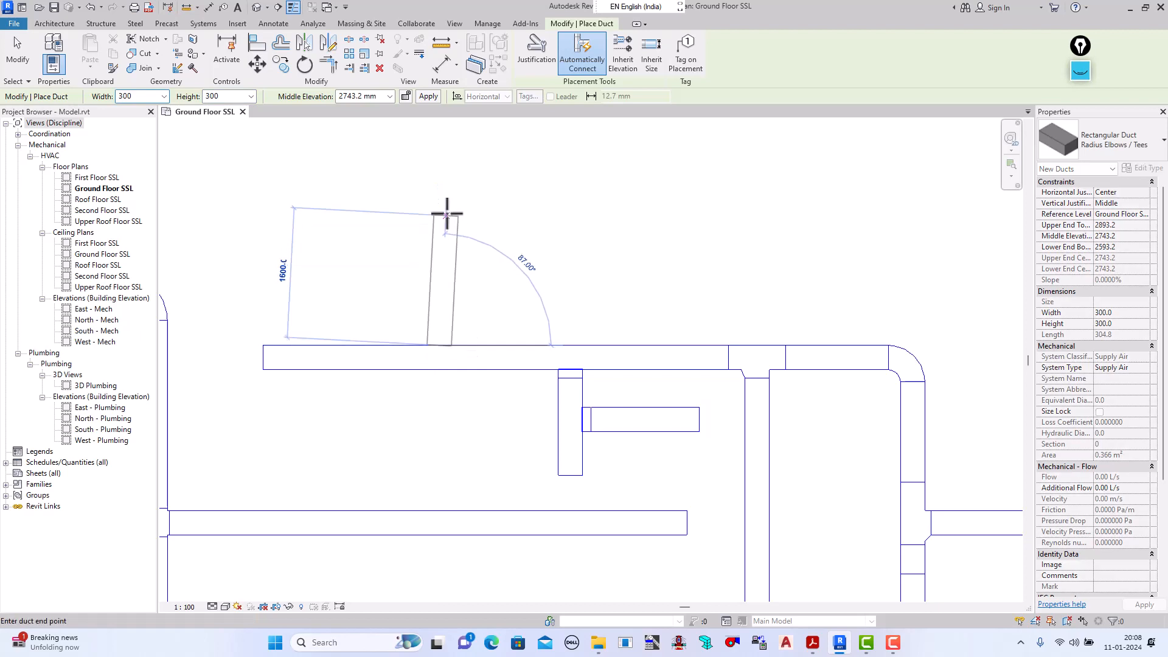
{"action": "left_click", "coordinate": [447, 214]}
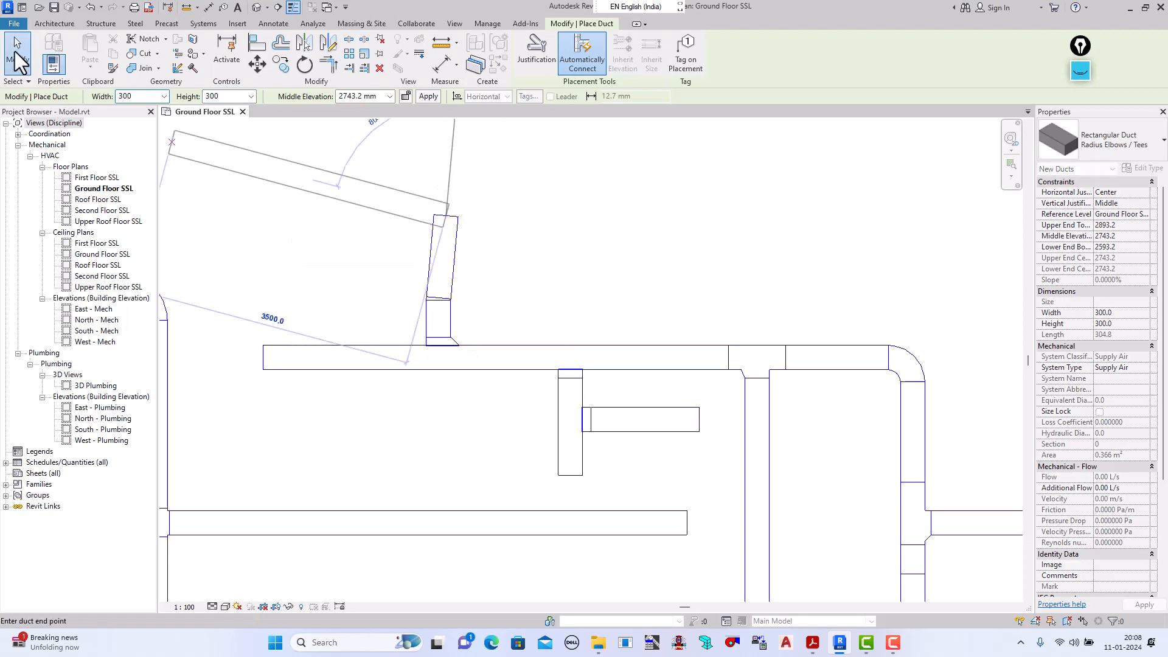
{"action": "left_click", "coordinate": [17, 54]}
{"action": "left_click", "coordinate": [441, 301]}
{"action": "key", "text": "Delete"}
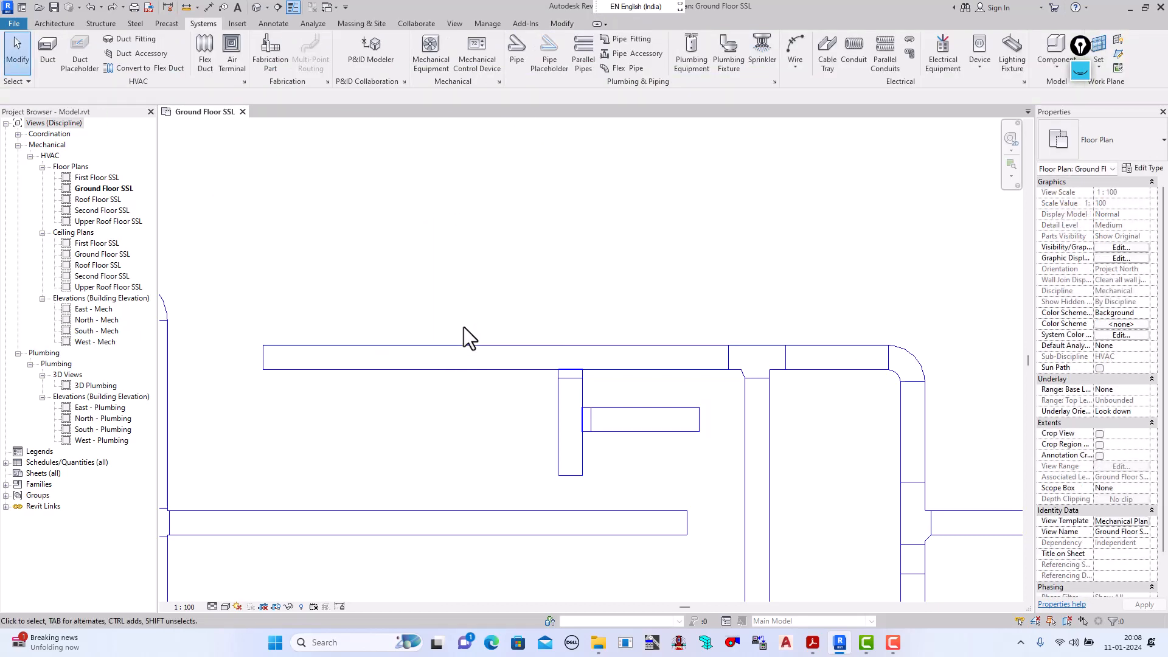
Step: Draw a perpendicular 300x300 branch duct about 1700 mm long upward from the horizontal main duct's upper edge
{"action": "left_click", "coordinate": [599, 372]}
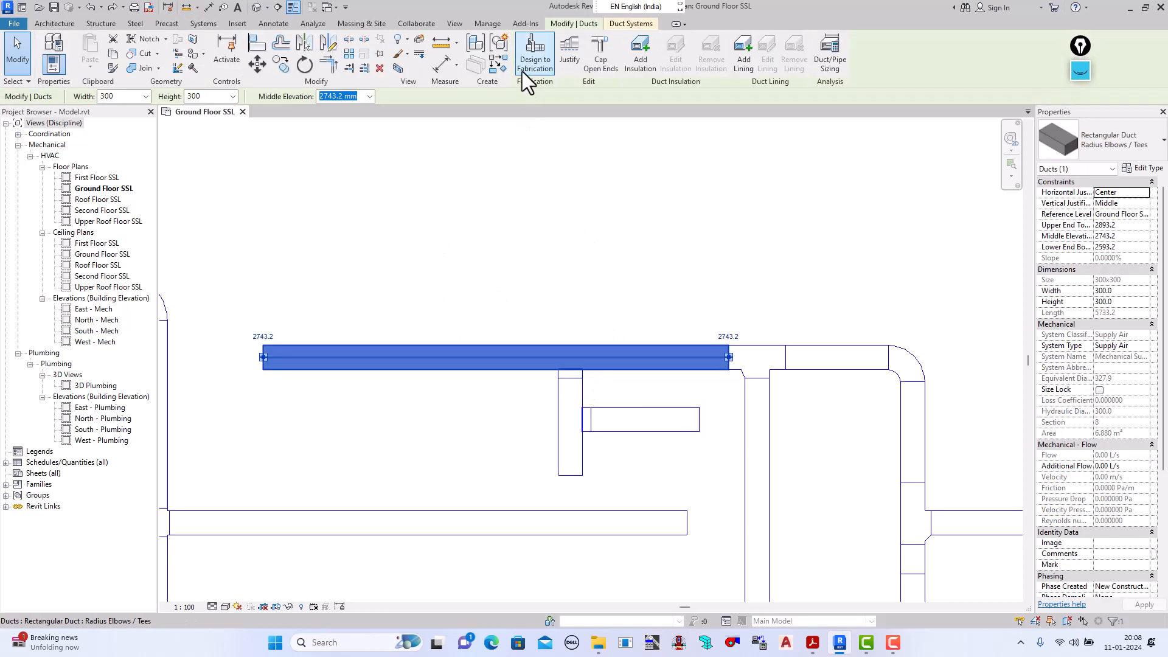
{"action": "left_click", "coordinate": [499, 63]}
{"action": "left_click", "coordinate": [417, 345]}
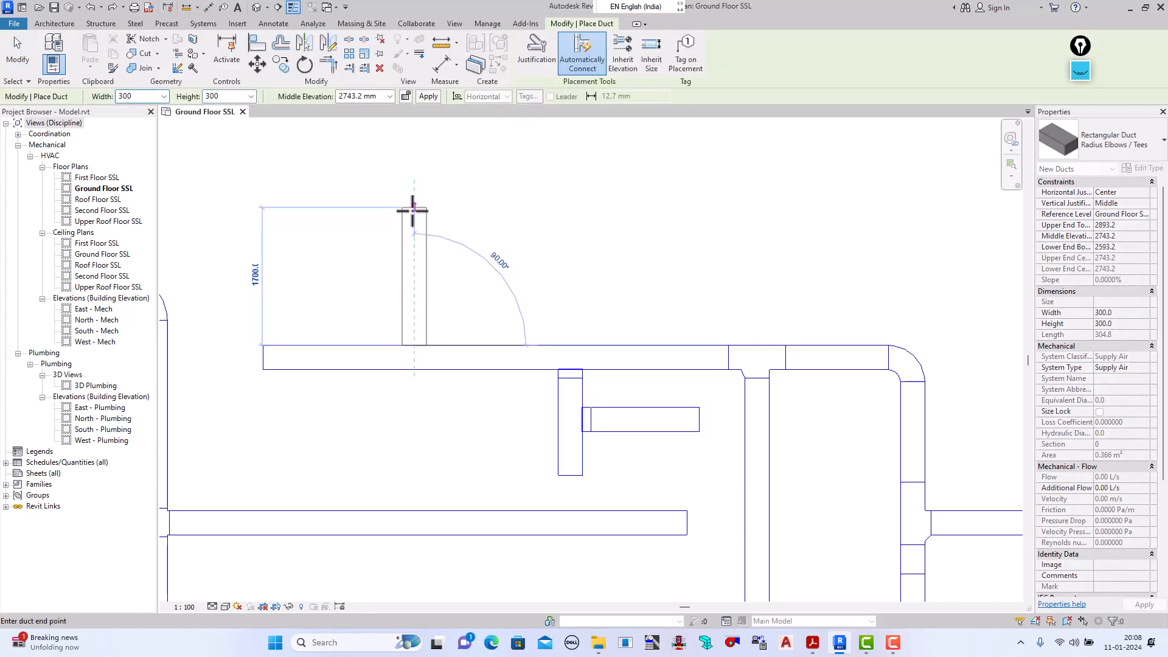
{"action": "left_click", "coordinate": [413, 208]}
{"action": "left_click", "coordinate": [17, 53]}
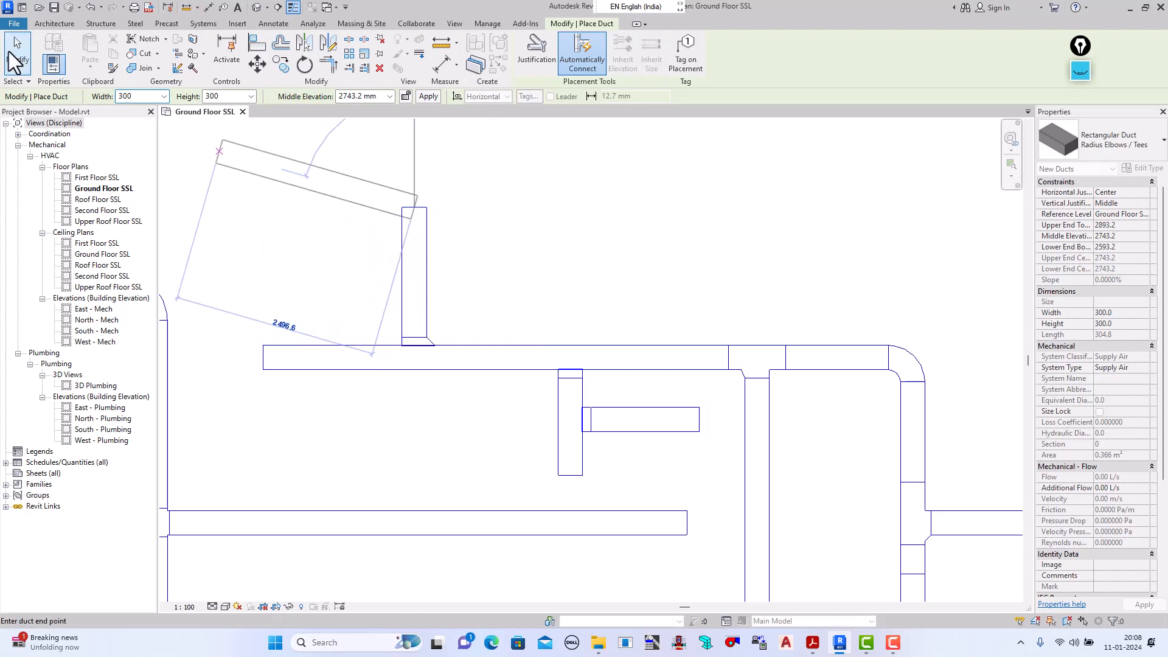
Step: Flip the beveled tap at the base of the new branch and flip it back to its original direction
{"action": "scroll", "coordinate": [412, 341], "scroll_direction": "up", "scroll_amount": 5}
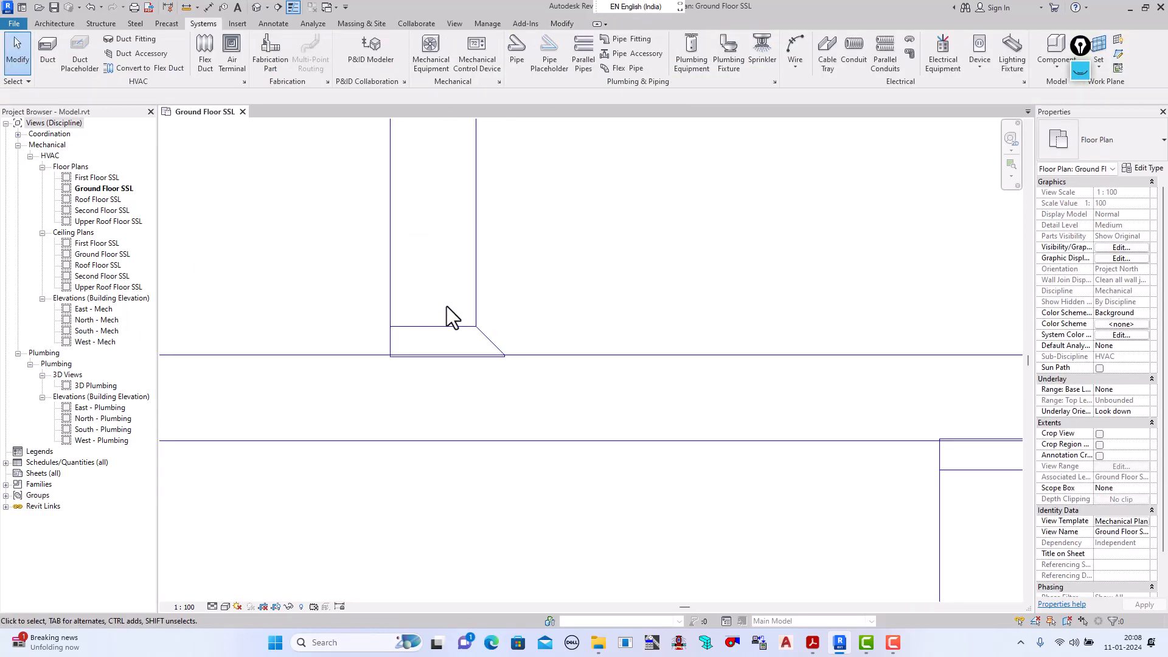
{"action": "scroll", "coordinate": [447, 344], "scroll_direction": "up", "scroll_amount": 1}
{"action": "left_click", "coordinate": [518, 338]}
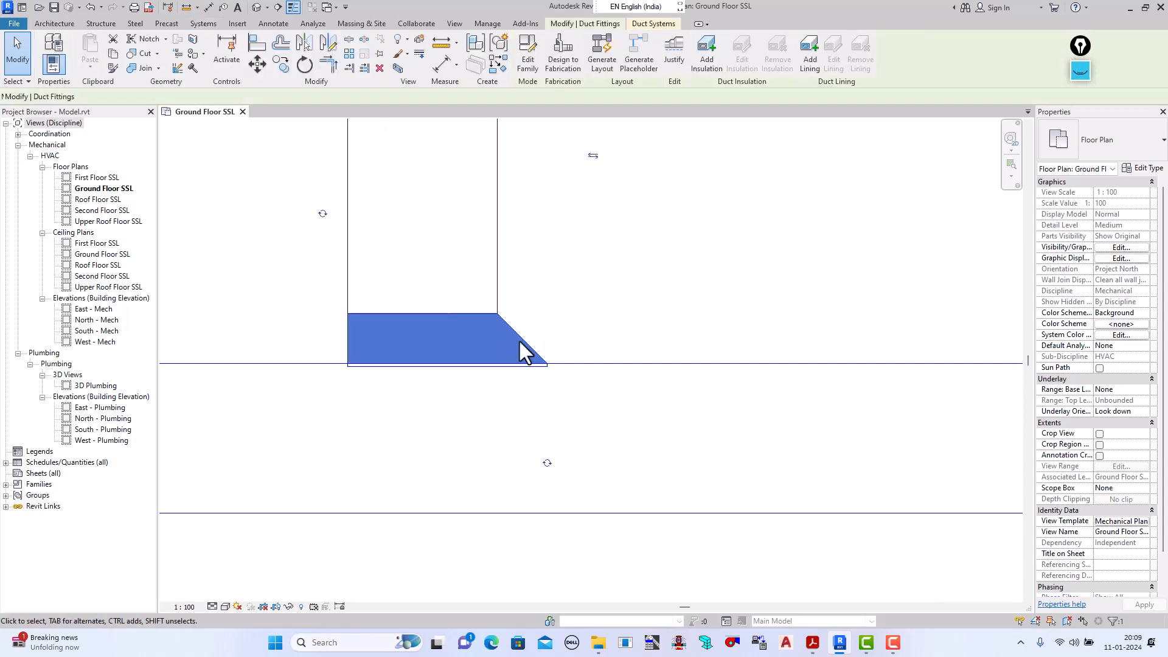
{"action": "scroll", "coordinate": [485, 387], "scroll_direction": "down", "scroll_amount": 1}
{"action": "key", "text": "space"}
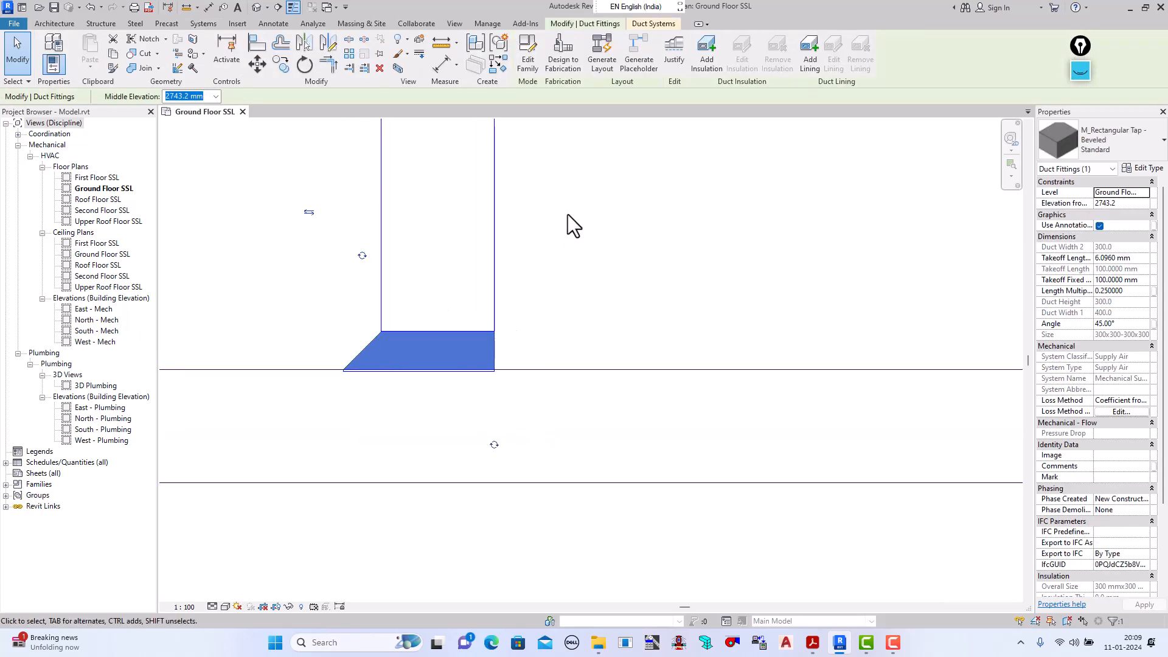
{"action": "left_click", "coordinate": [309, 211]}
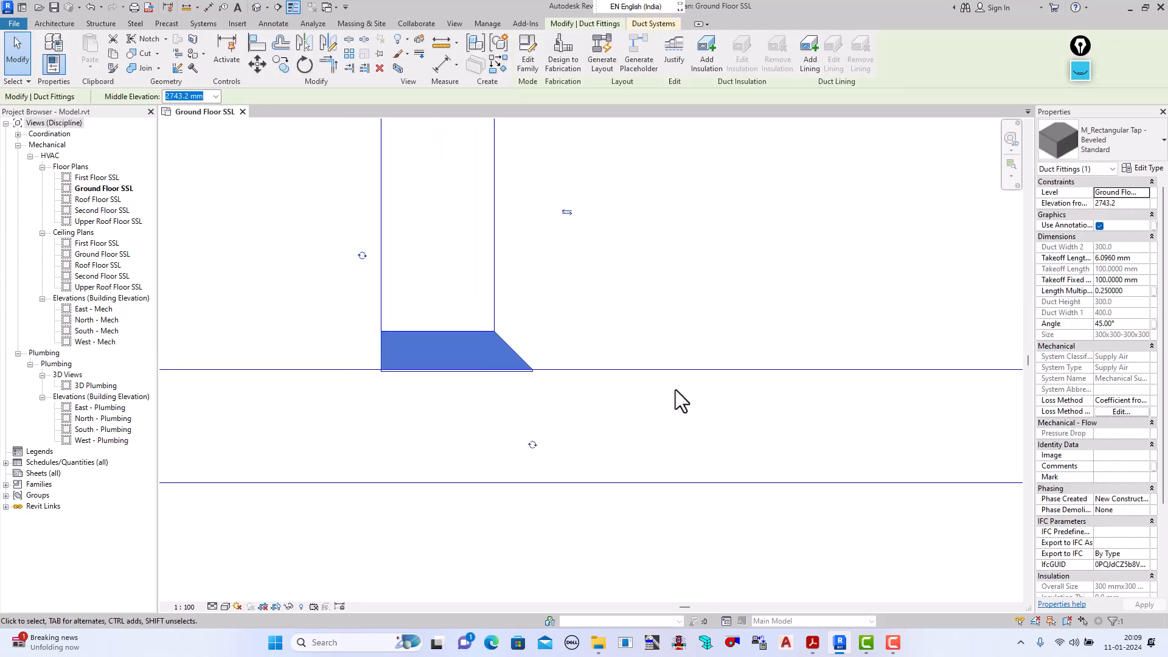
{"action": "scroll", "coordinate": [442, 378], "scroll_direction": "down", "scroll_amount": 5}
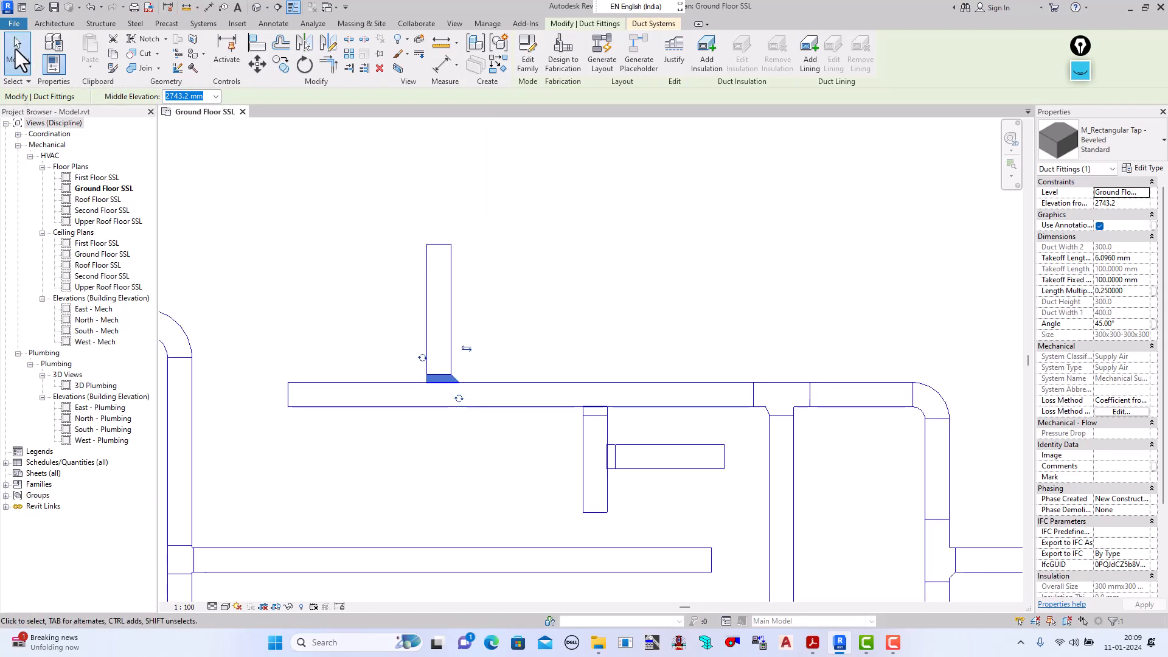
{"action": "key", "text": "Escape"}
Step: Examine the beveled branch takeoff at ROOM-08 in the linked drawing for comparison with the modeled tap
{"action": "scroll", "coordinate": [437, 385], "scroll_direction": "up", "scroll_amount": 5}
{"action": "scroll", "coordinate": [444, 474], "scroll_direction": "down", "scroll_amount": 10}
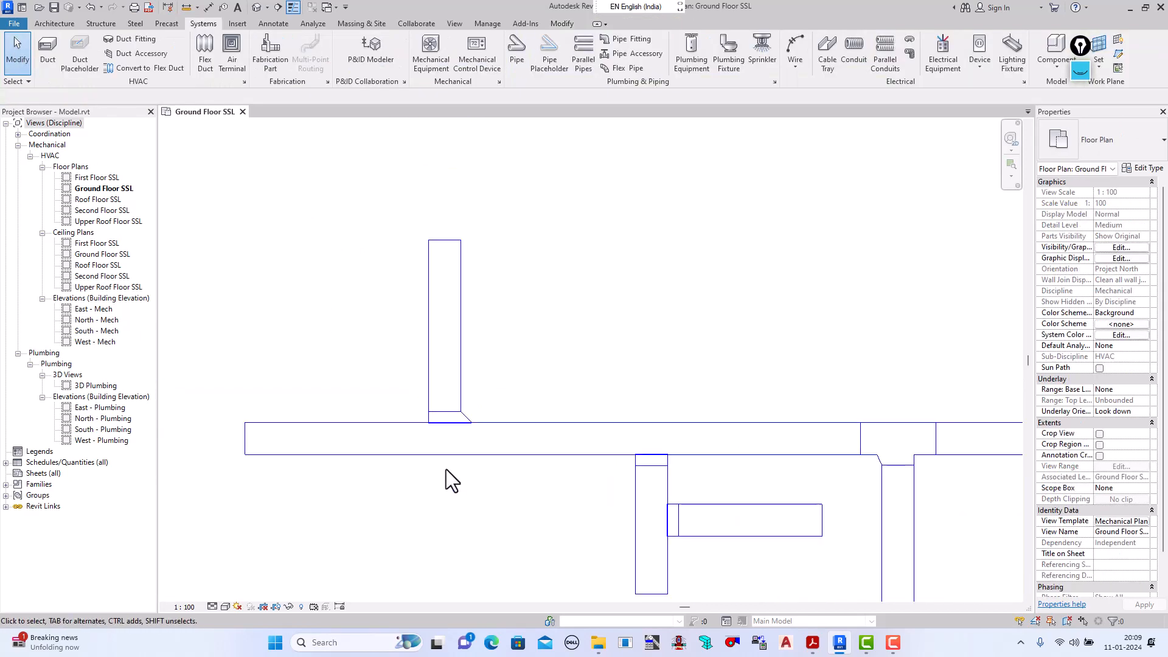
{"action": "scroll", "coordinate": [384, 333], "scroll_direction": "up", "scroll_amount": 10}
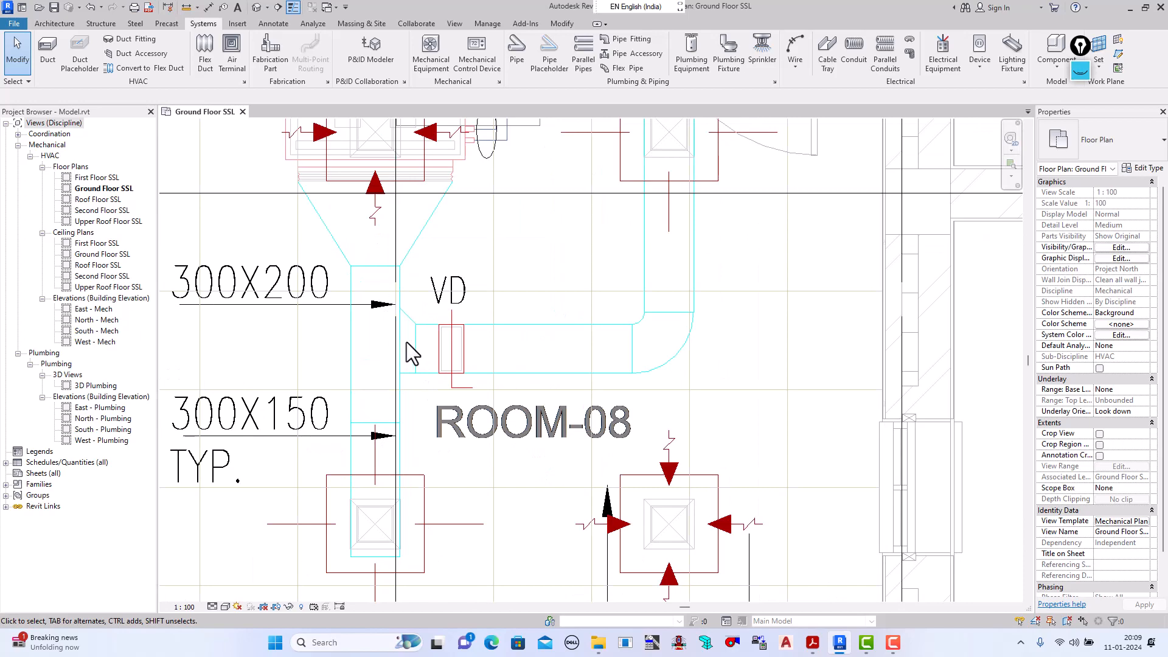
{"action": "scroll", "coordinate": [406, 342], "scroll_direction": "down", "scroll_amount": 5}
{"action": "scroll", "coordinate": [419, 380], "scroll_direction": "up", "scroll_amount": 2}
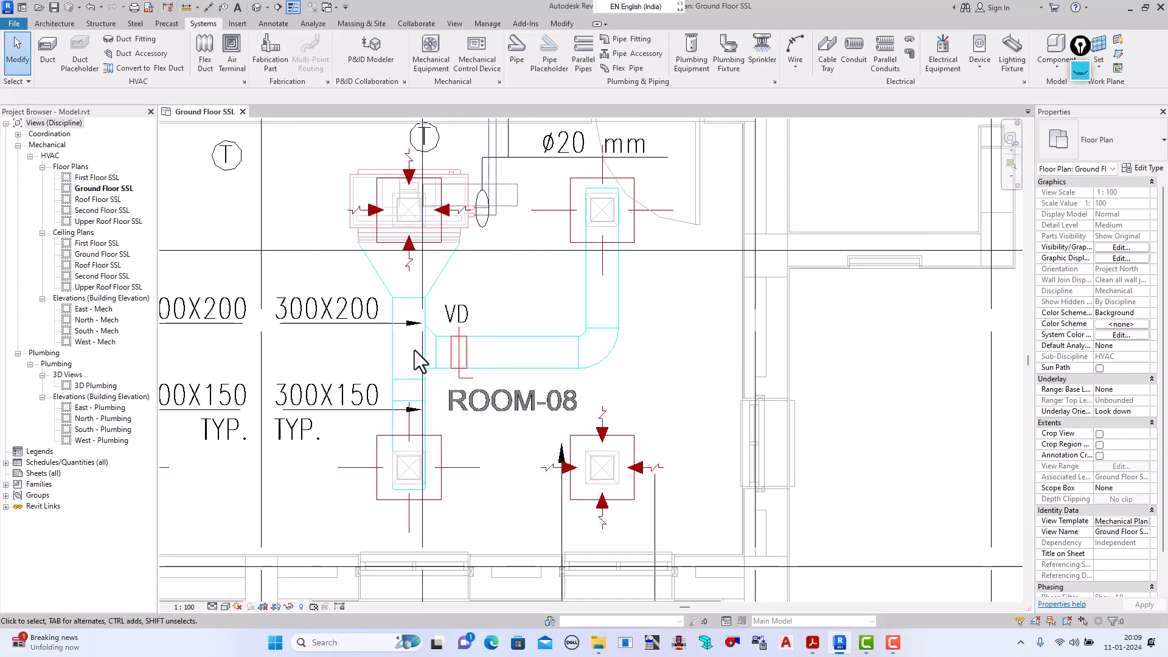
{"action": "scroll", "coordinate": [480, 304], "scroll_direction": "down", "scroll_amount": 5}
{"action": "scroll", "coordinate": [489, 296], "scroll_direction": "down", "scroll_amount": 5}
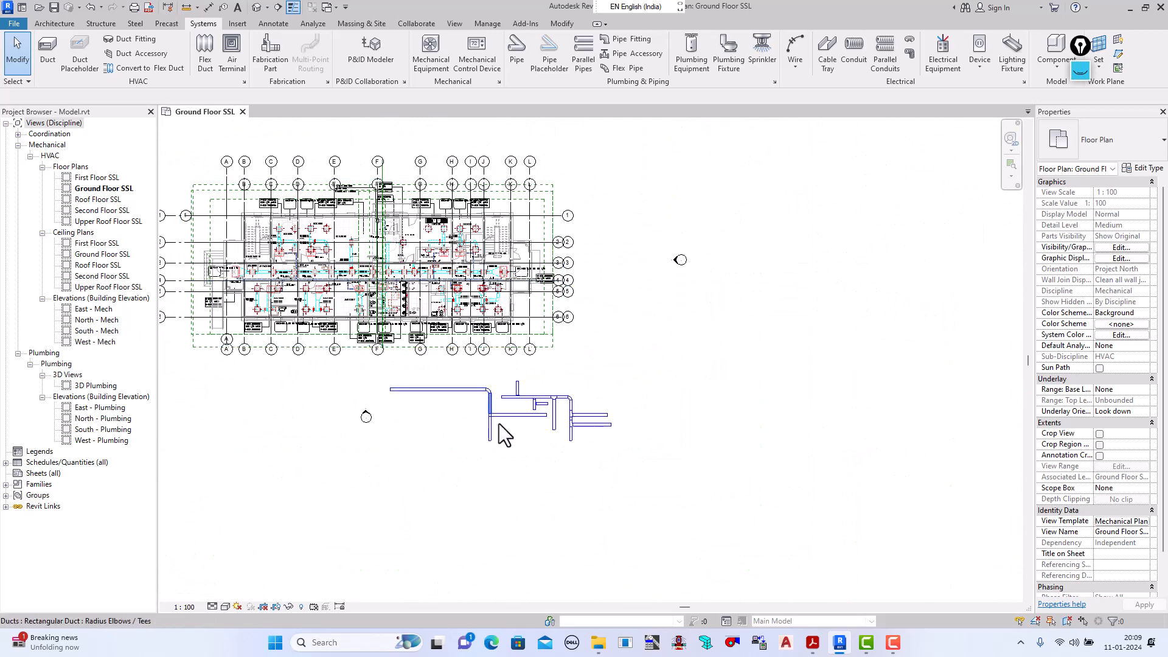
Step: Check the System Type options available for the lowest horizontal branch duct without changing its selection
{"action": "scroll", "coordinate": [499, 423], "scroll_direction": "up", "scroll_amount": 3}
{"action": "scroll", "coordinate": [663, 446], "scroll_direction": "up", "scroll_amount": 3}
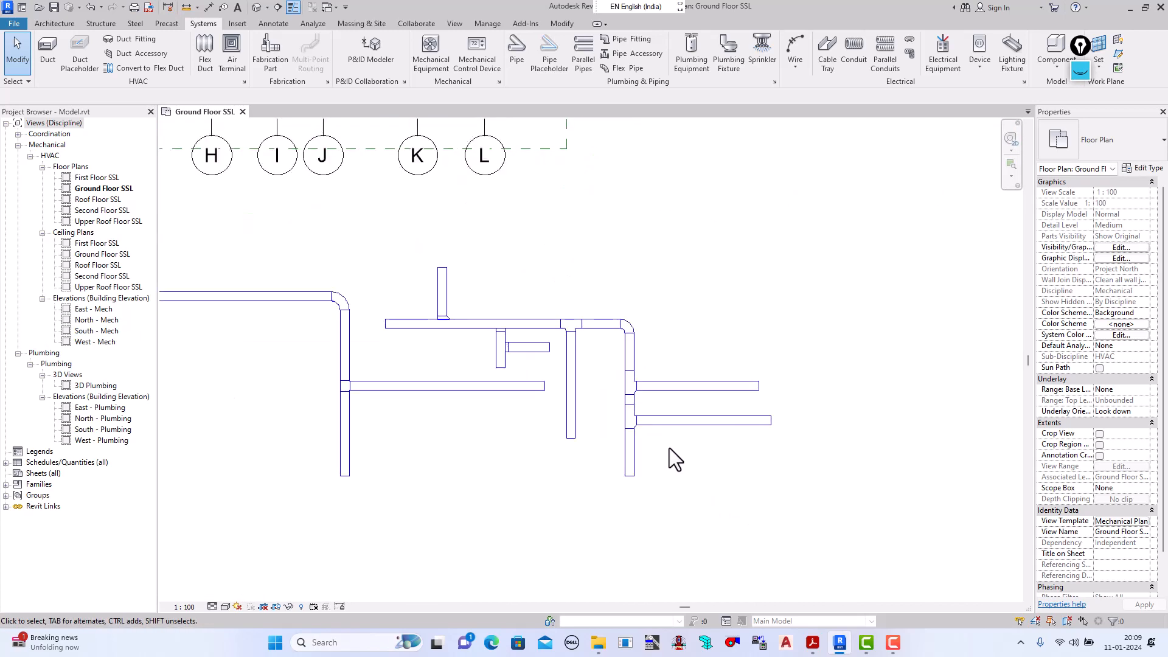
{"action": "left_click", "coordinate": [671, 422]}
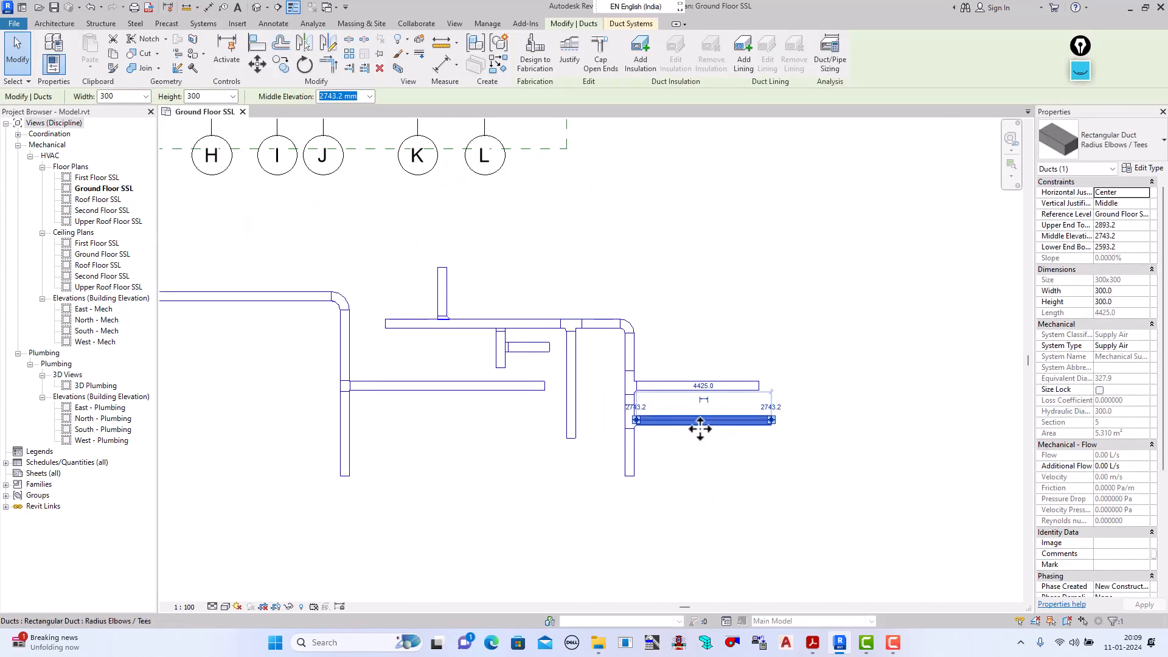
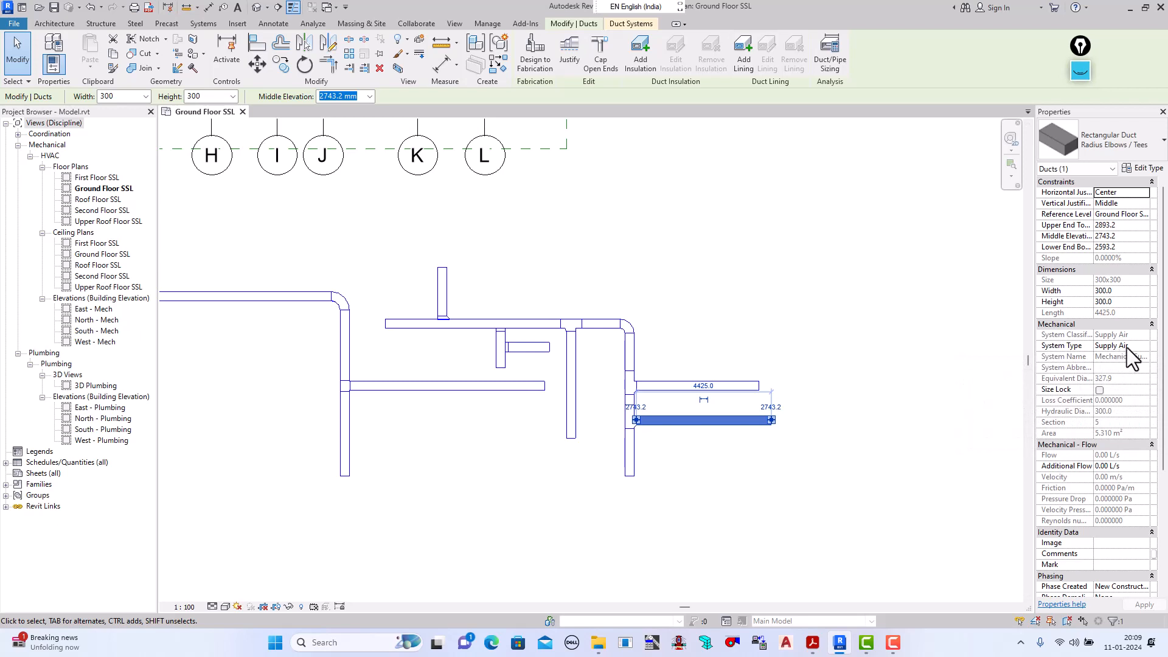
{"action": "left_click", "coordinate": [1144, 345]}
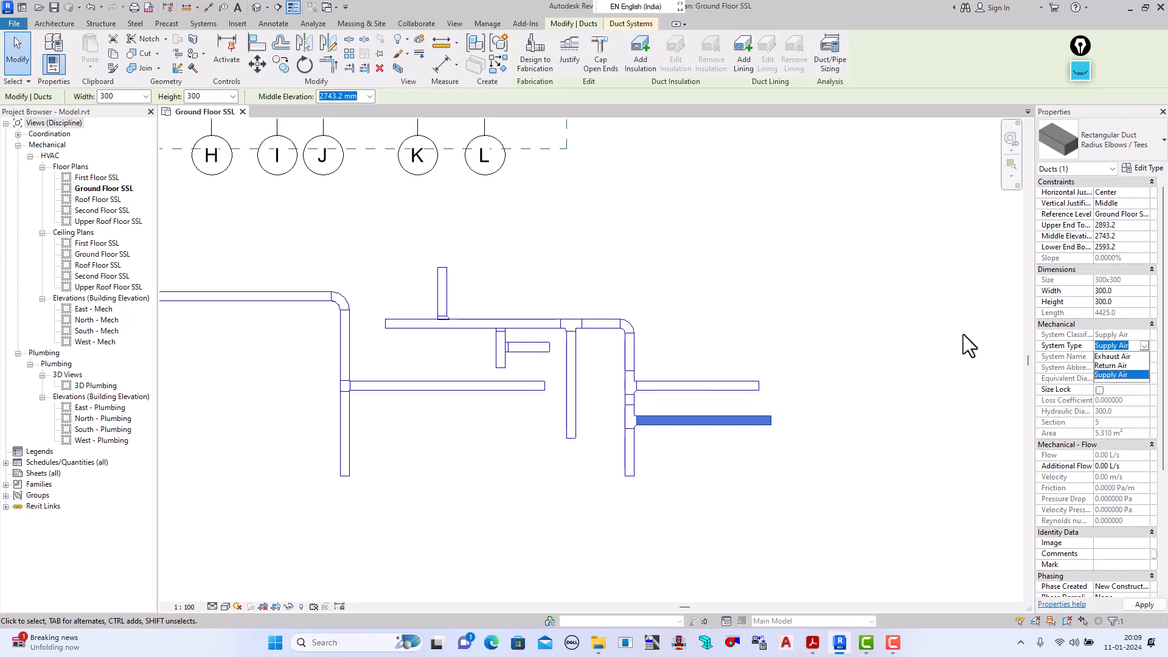
{"action": "left_click", "coordinate": [945, 330]}
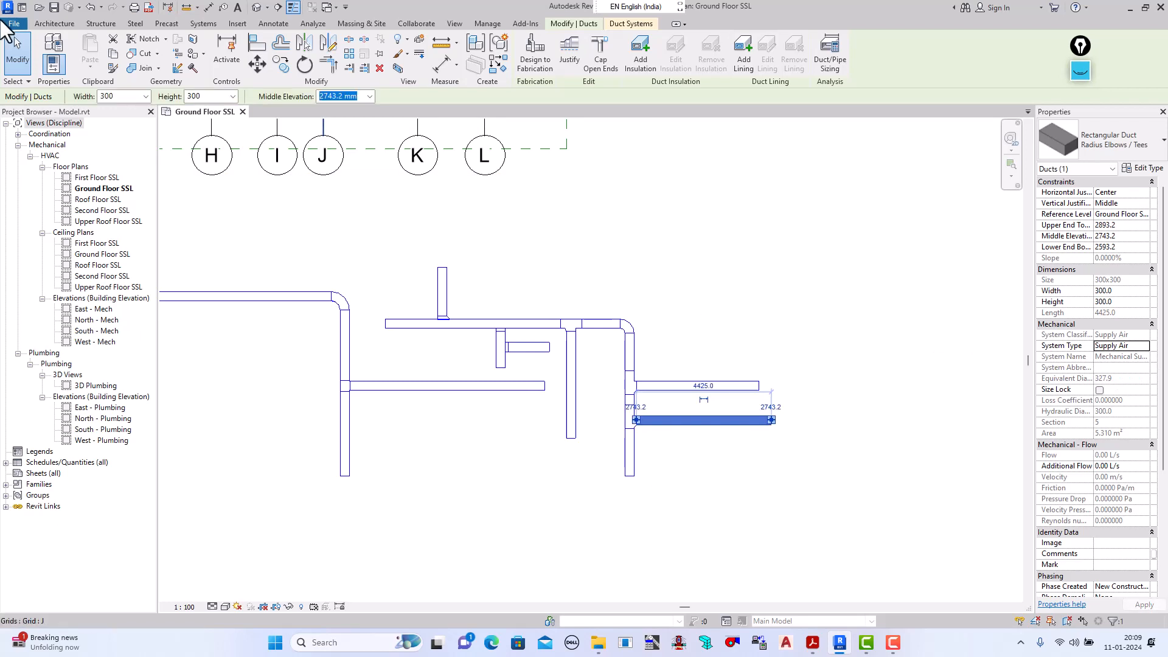
{"action": "left_click", "coordinate": [13, 61]}
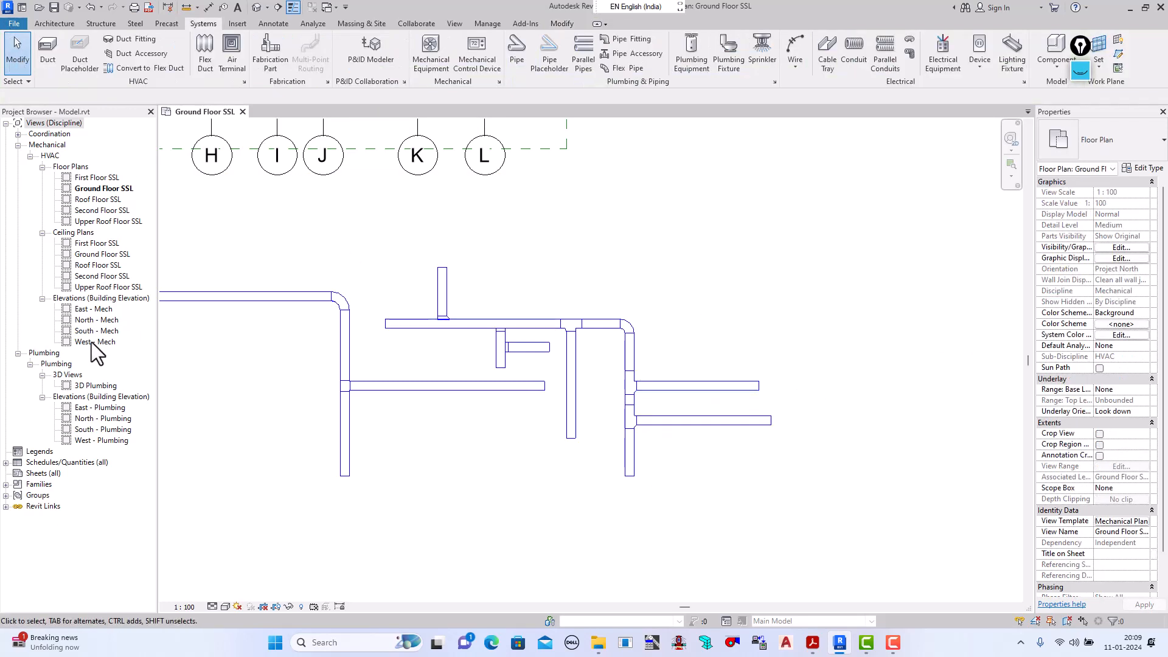
Step: Examine the duct families and the duct system types listed among the project's families
{"action": "left_click", "coordinate": [5, 484]}
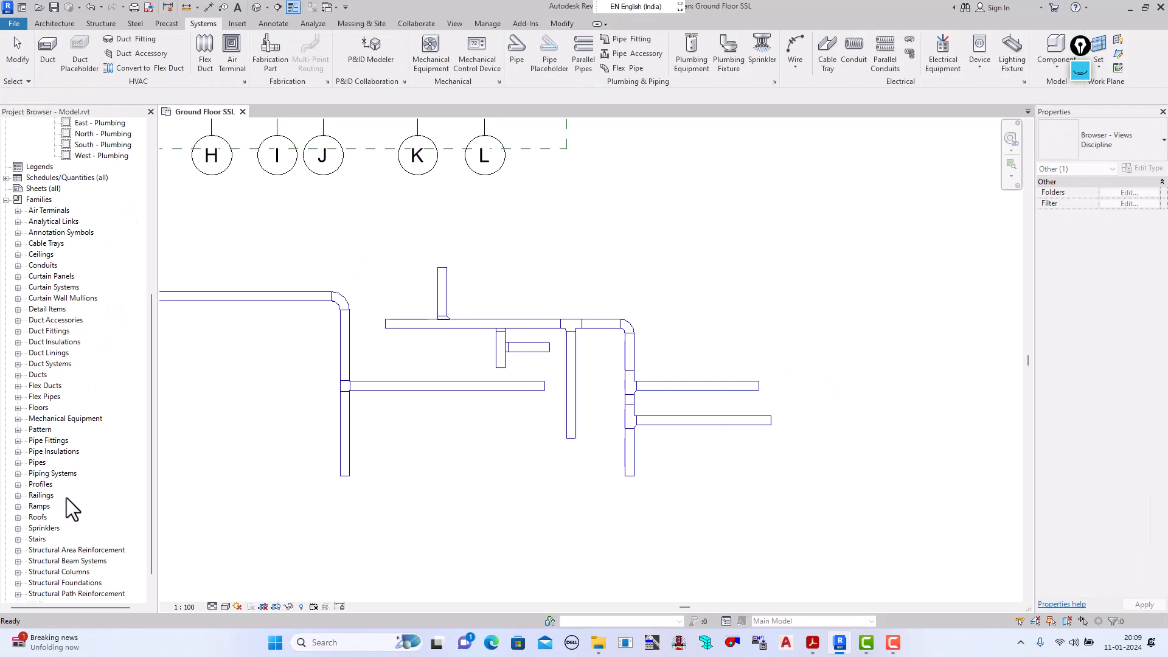
{"action": "left_click", "coordinate": [18, 375]}
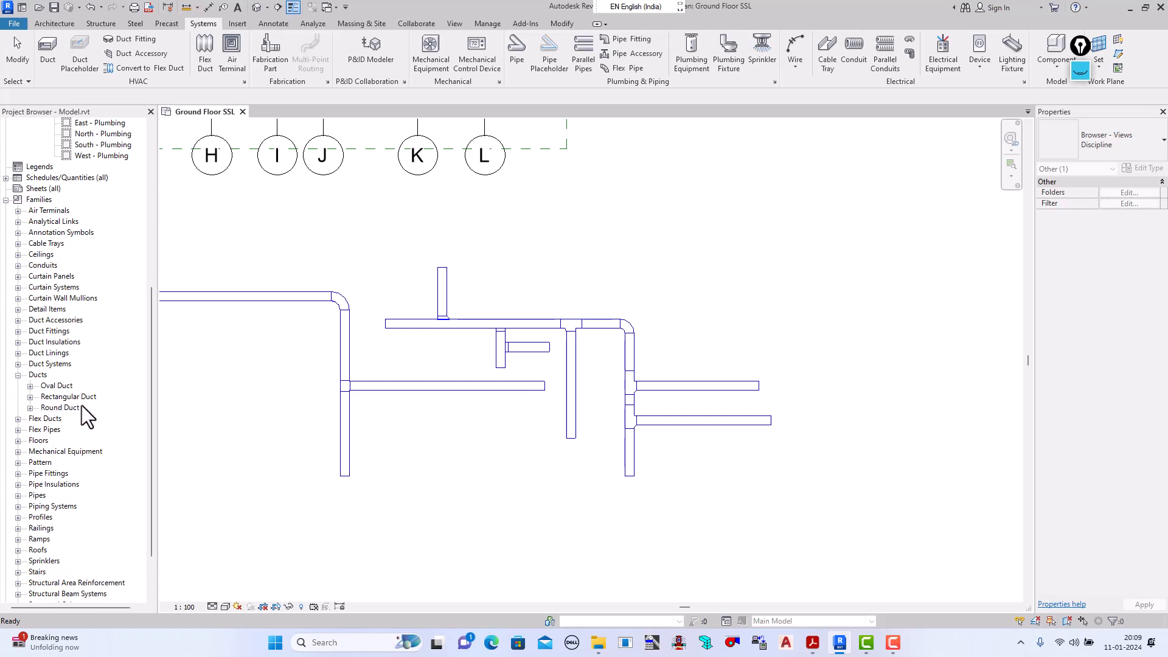
{"action": "left_click", "coordinate": [17, 375]}
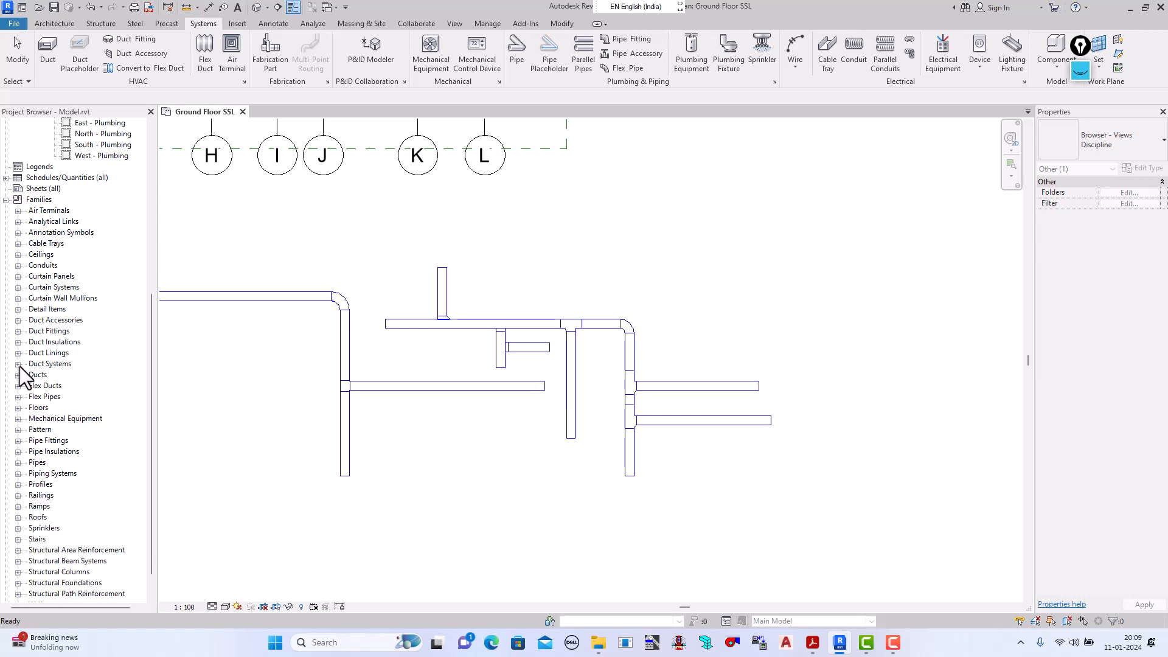
{"action": "left_click", "coordinate": [18, 364]}
{"action": "left_click", "coordinate": [30, 374]}
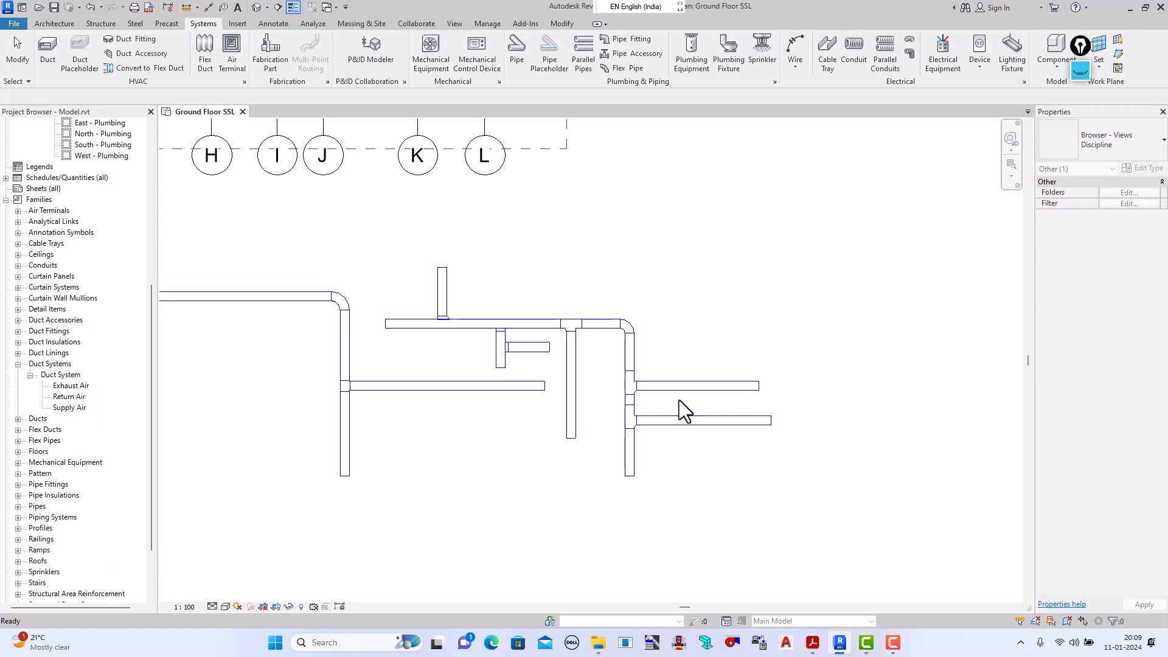
{"action": "left_click", "coordinate": [818, 365]}
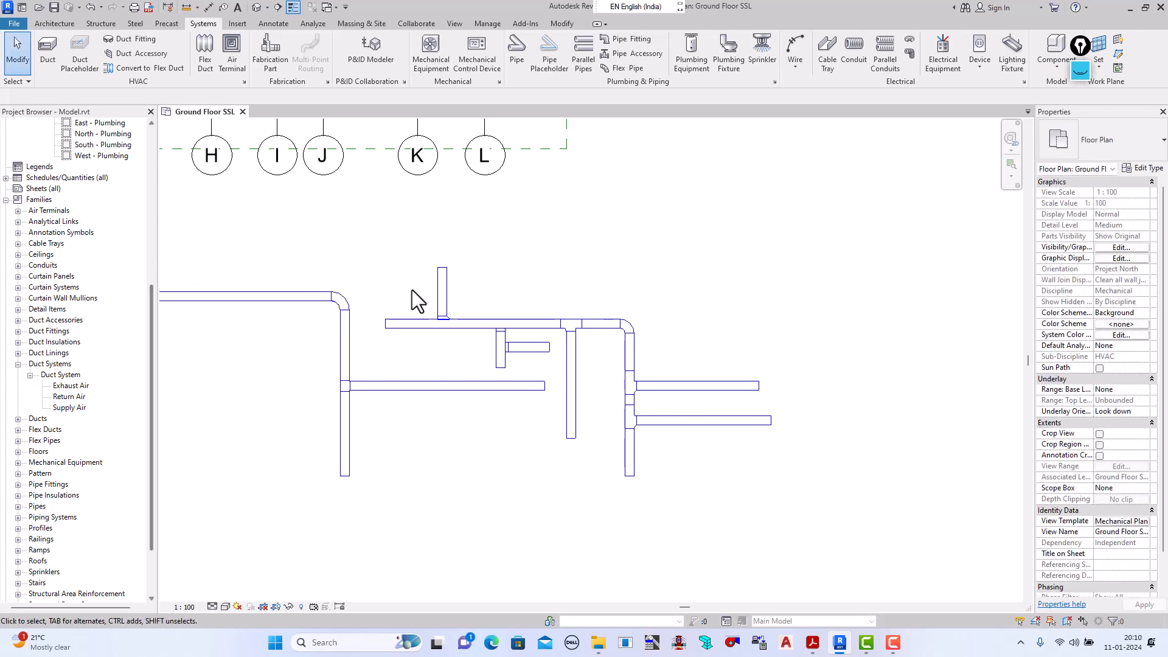
Step: Check the system type assigned to the short vertical duct just below the elbow
{"action": "left_click", "coordinate": [669, 349]}
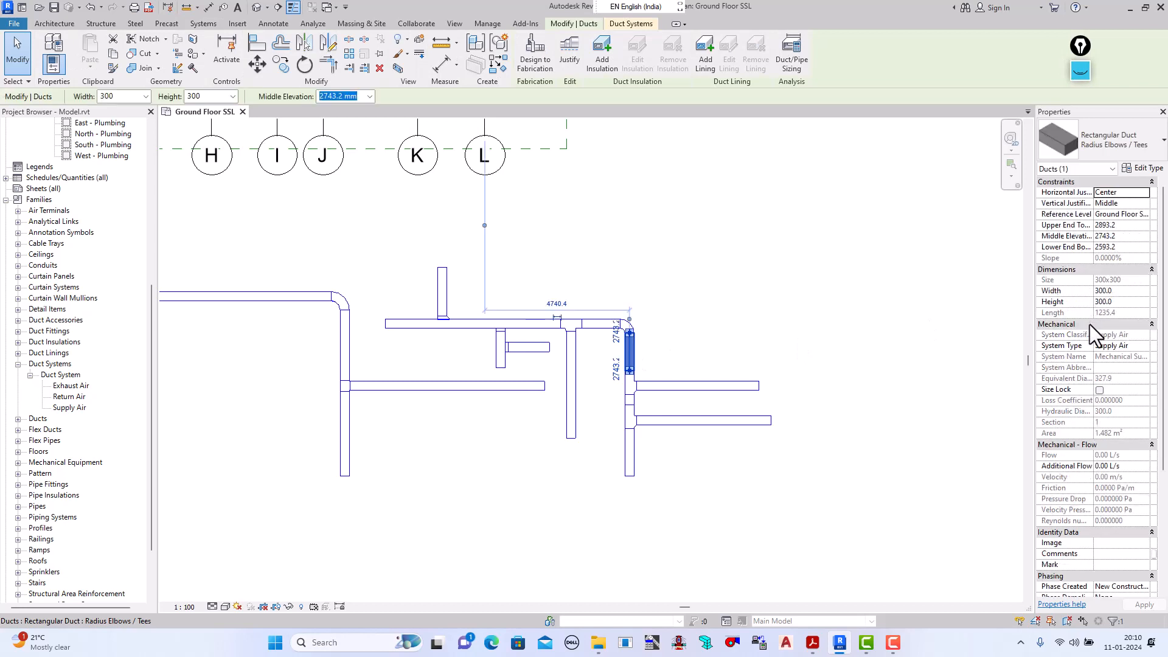
{"action": "left_click", "coordinate": [1141, 345]}
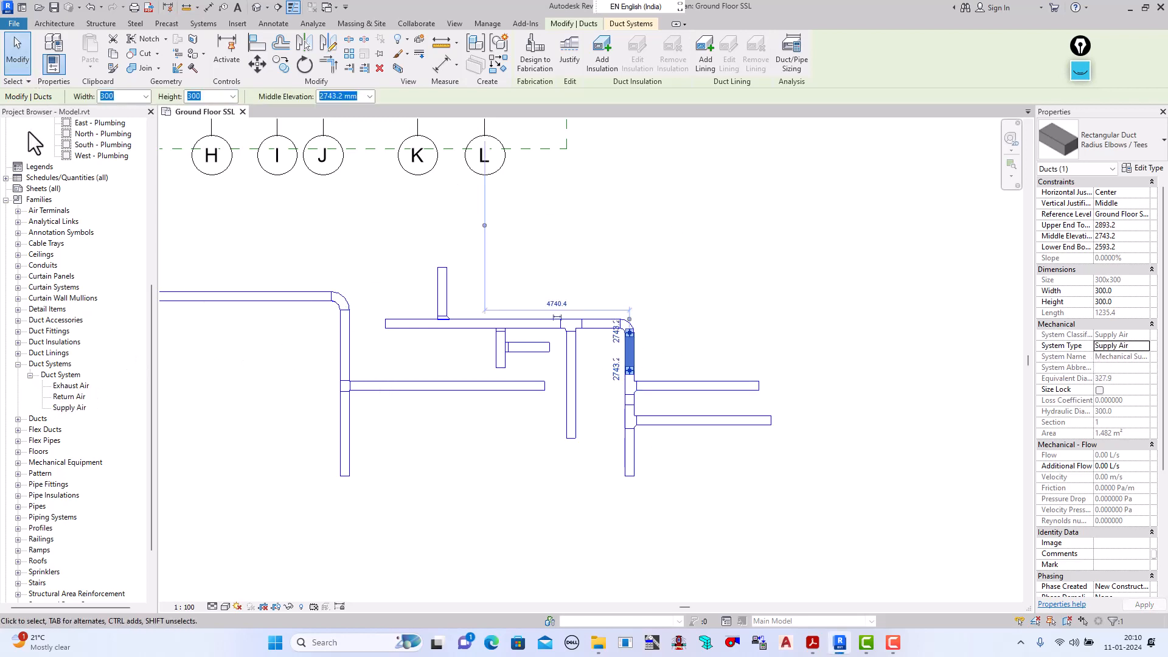
{"action": "left_click", "coordinate": [15, 56]}
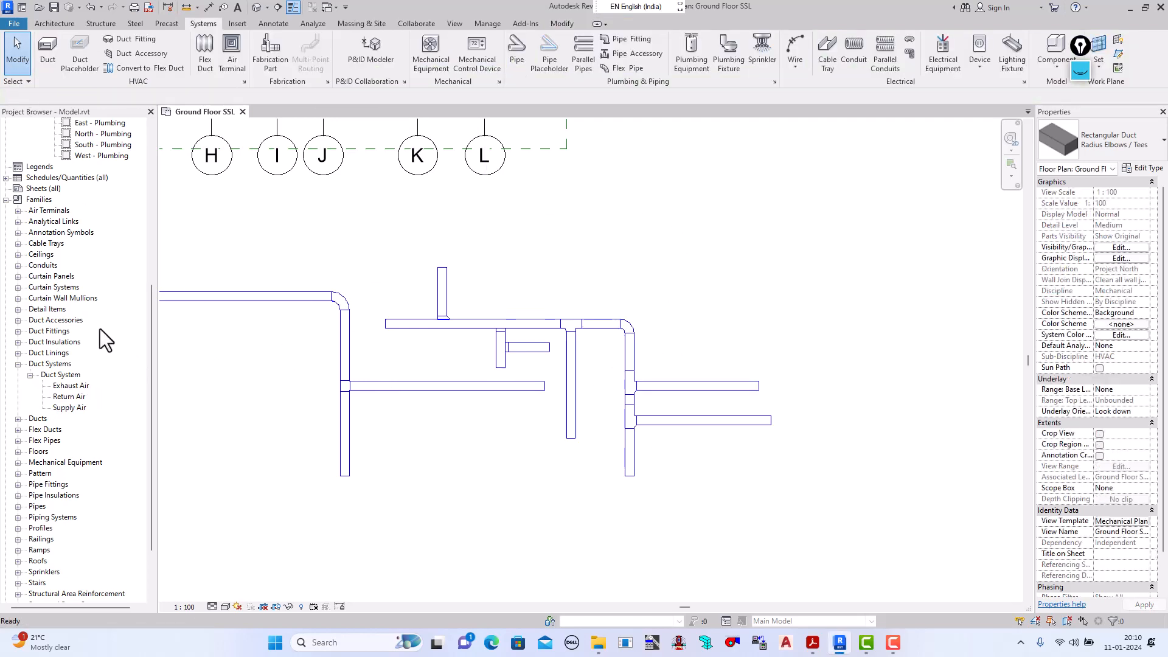
Step: Duplicate the Supply Air duct system type and rename the copy as Returm Air
{"action": "left_click", "coordinate": [68, 386]}
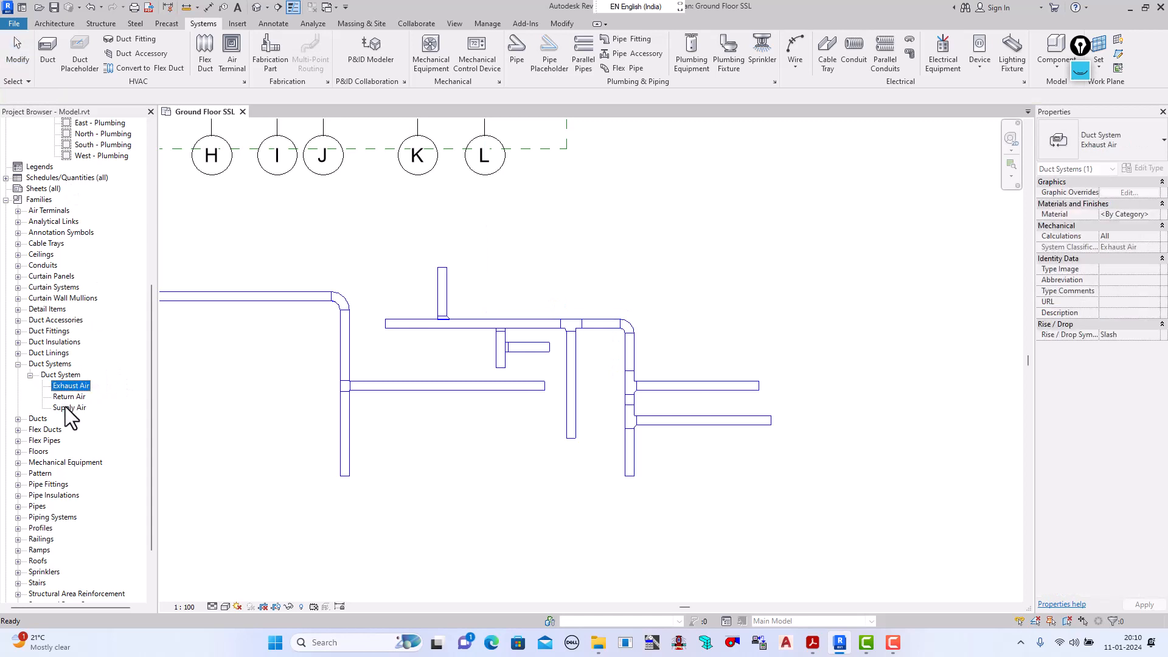
{"action": "left_click", "coordinate": [64, 407]}
{"action": "right_click", "coordinate": [66, 407]}
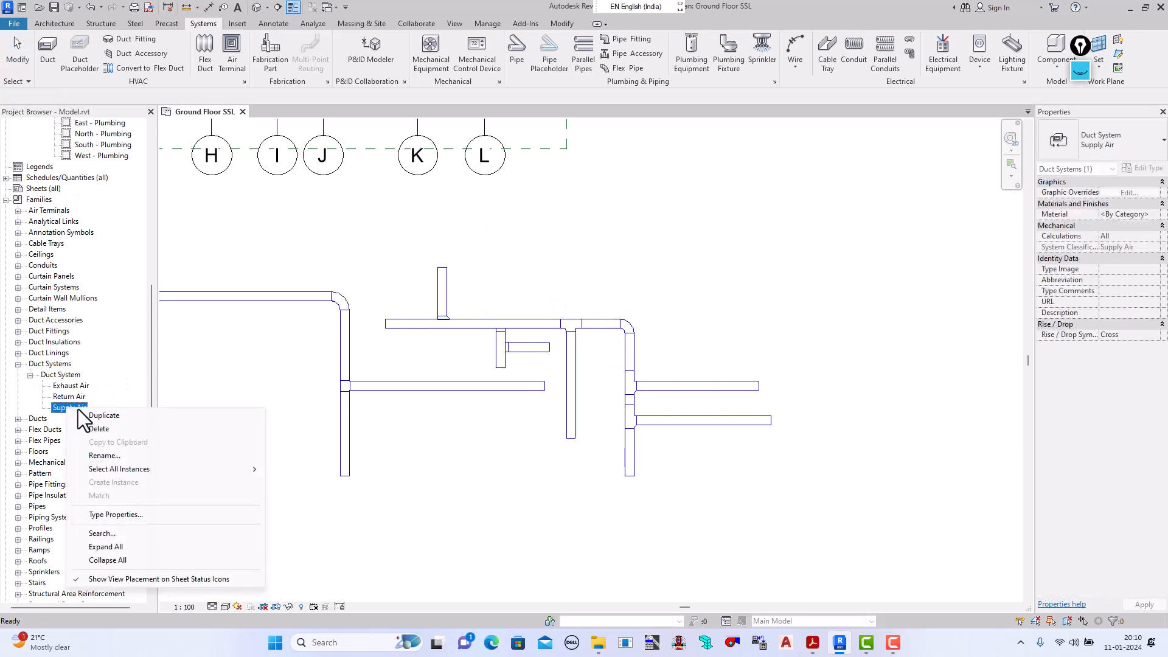
{"action": "left_click", "coordinate": [113, 417]}
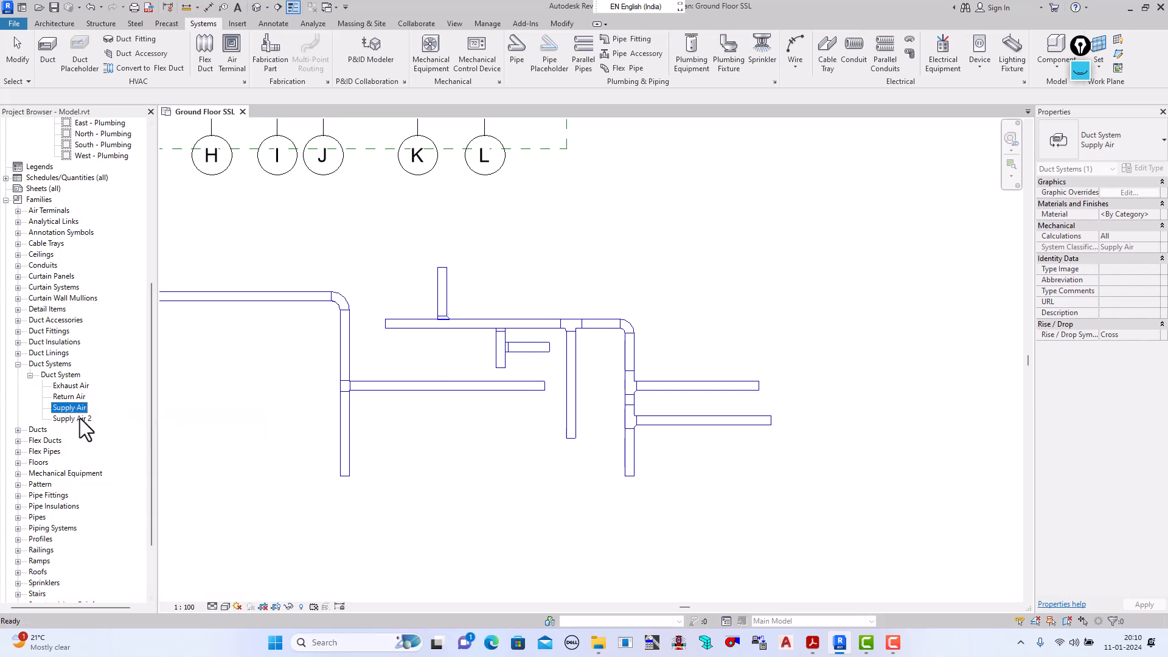
{"action": "right_click", "coordinate": [79, 418]}
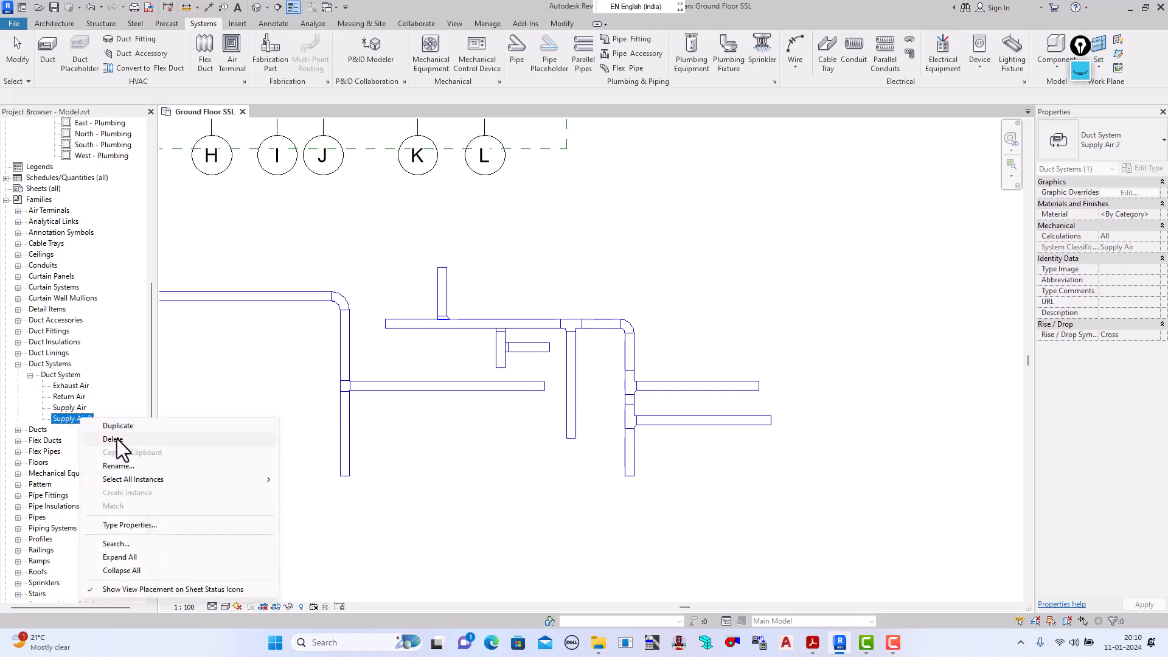
{"action": "left_click", "coordinate": [118, 465]}
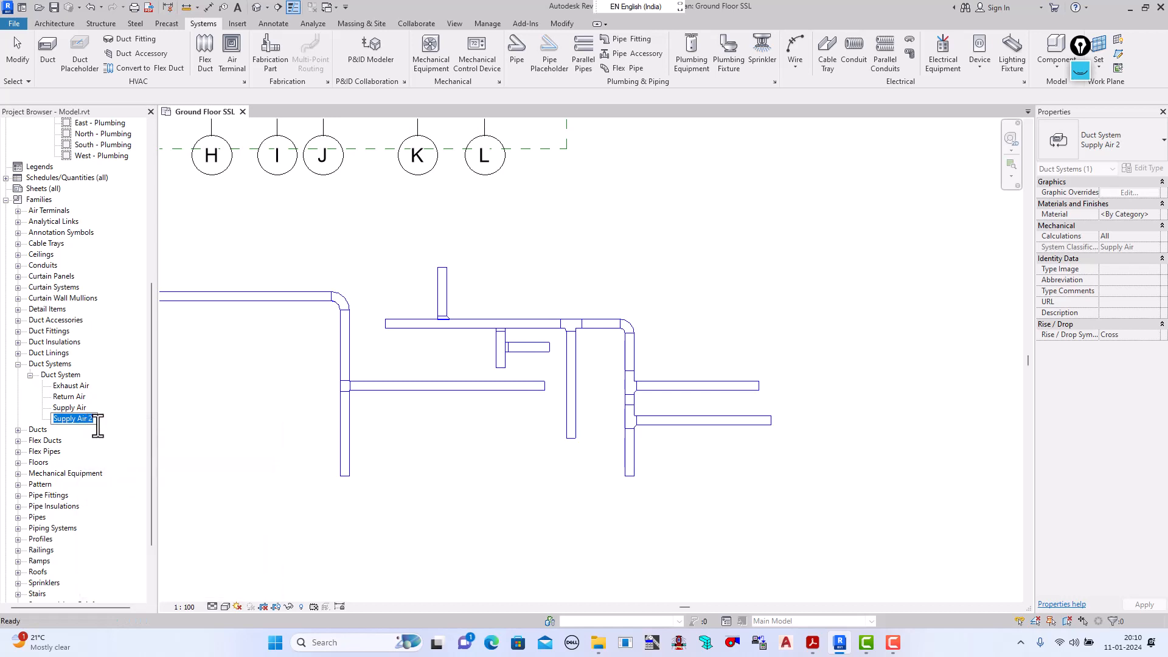
{"action": "type", "text": "Return Air"}
{"action": "left_click", "coordinate": [262, 417]}
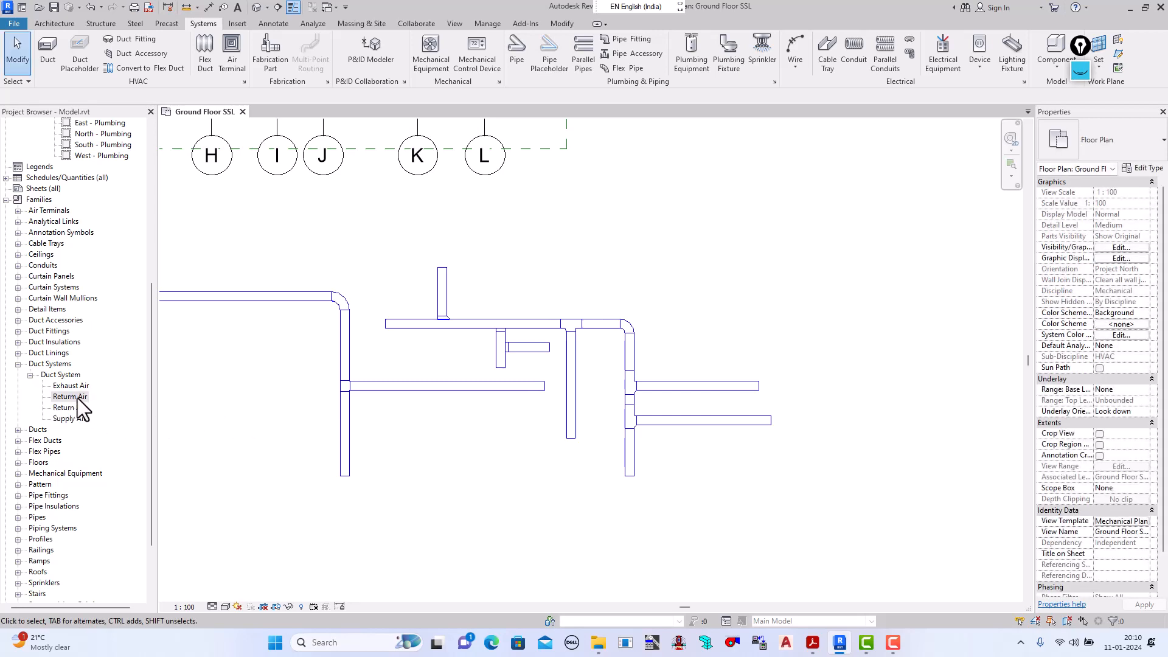
Step: Try to correct the duplicated duct system type's name to Return Air
{"action": "left_click", "coordinate": [78, 398]}
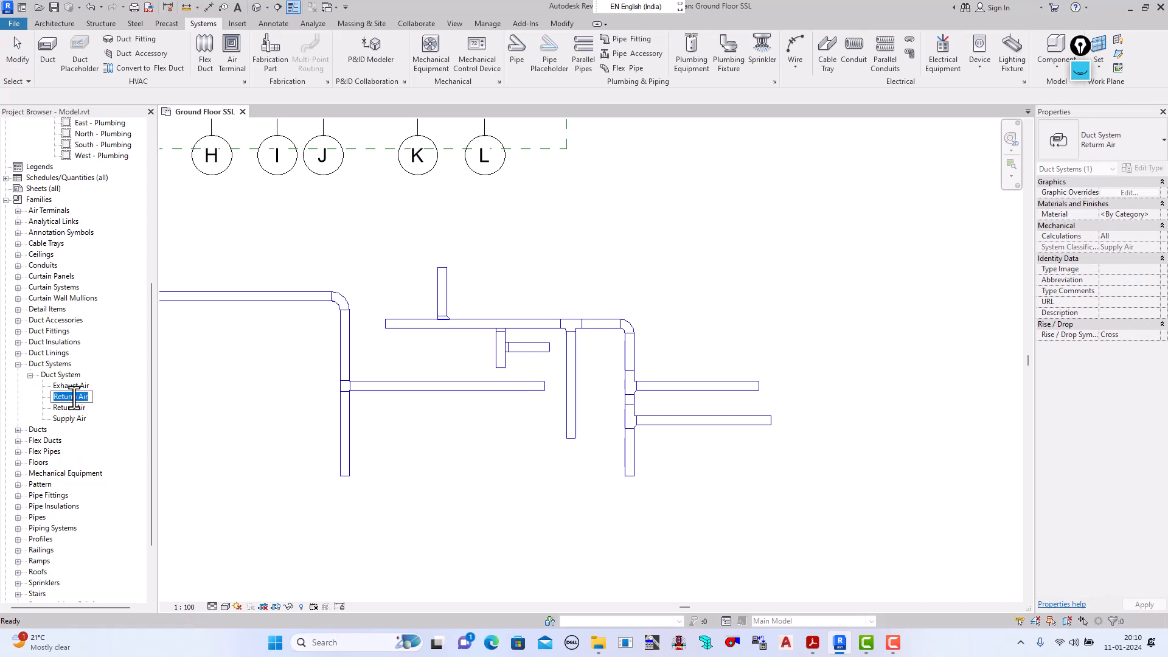
{"action": "left_click", "coordinate": [78, 396]}
{"action": "left_click", "coordinate": [81, 396]}
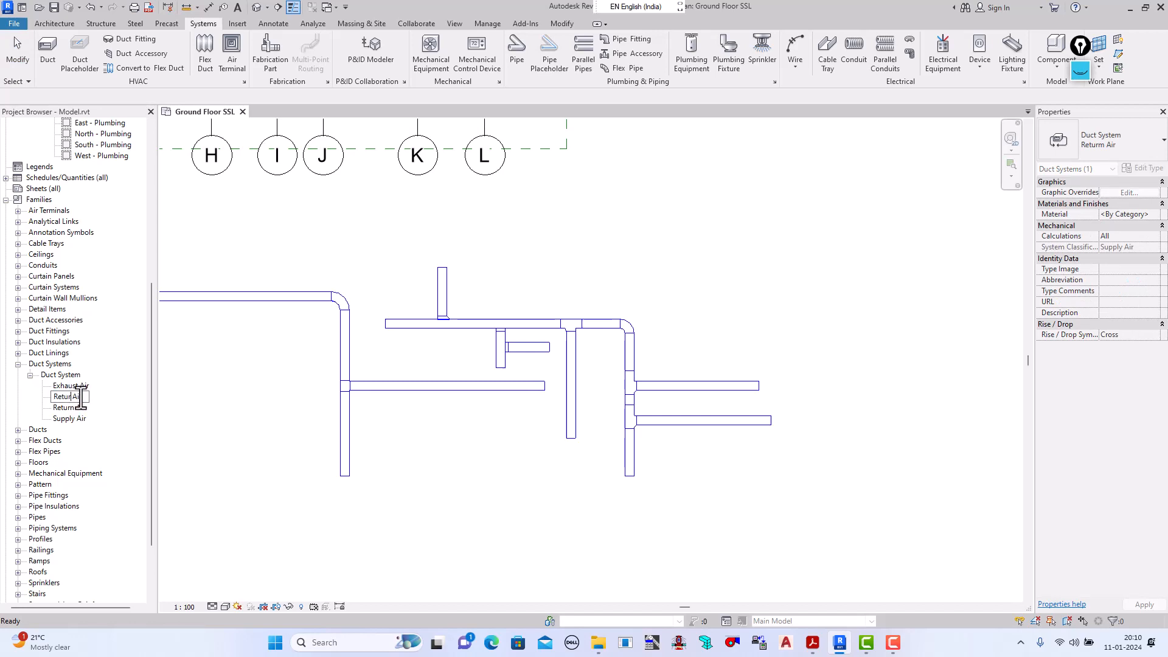
{"action": "left_click", "coordinate": [225, 432]}
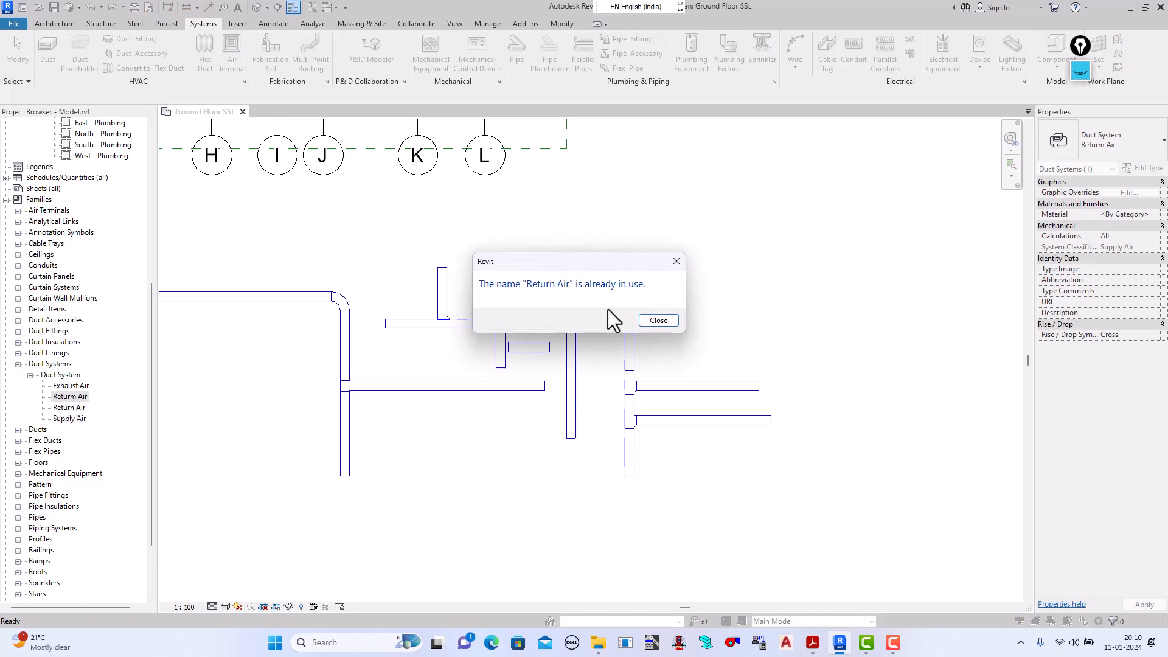
{"action": "left_click", "coordinate": [676, 261]}
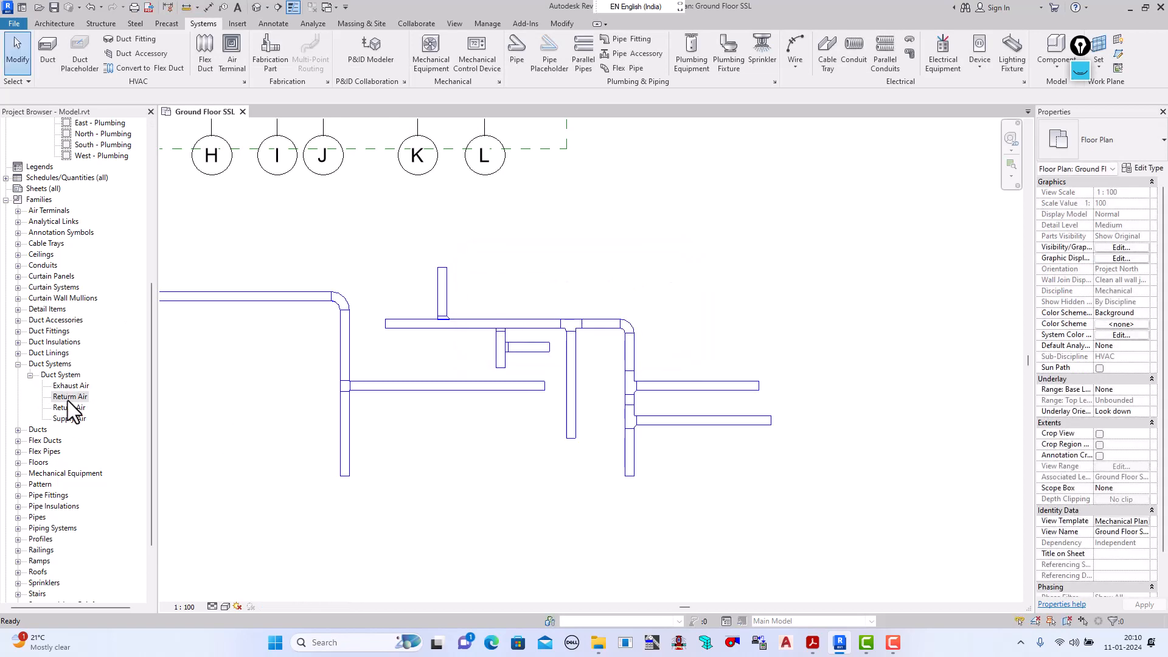
Step: Rename the misspelled Returm Air duct system type as Fresh Air
{"action": "left_click", "coordinate": [68, 399]}
{"action": "left_click", "coordinate": [74, 396]}
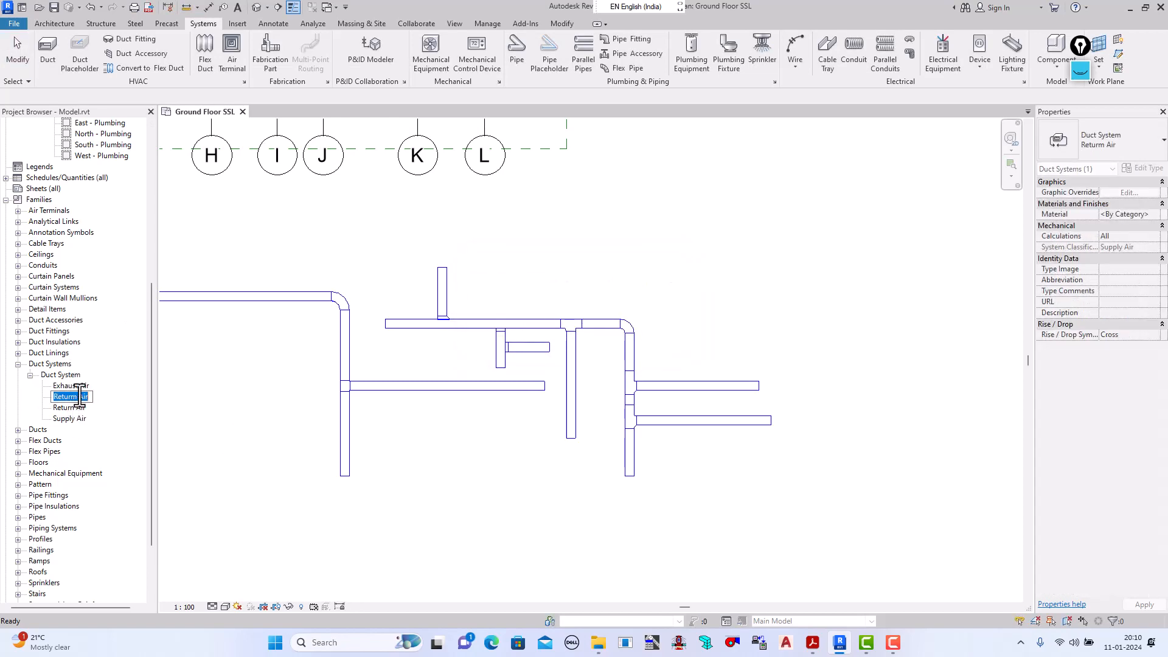
{"action": "left_click_drag", "start_coordinate": [77, 397], "coordinate": [54, 397]}
{"action": "type", "text": "Fresh"}
{"action": "left_click", "coordinate": [225, 408]}
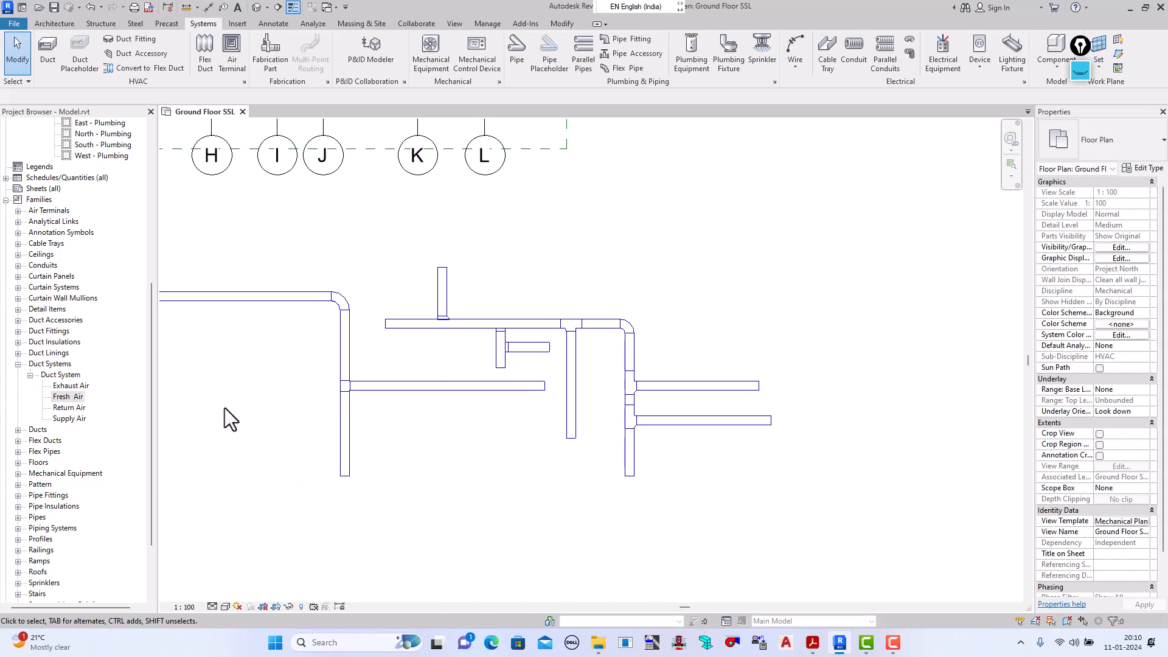
Step: Override the Fresh Air system type's line color with Cyan, leaving its line pattern at <No Override>
{"action": "double_click", "coordinate": [73, 396]}
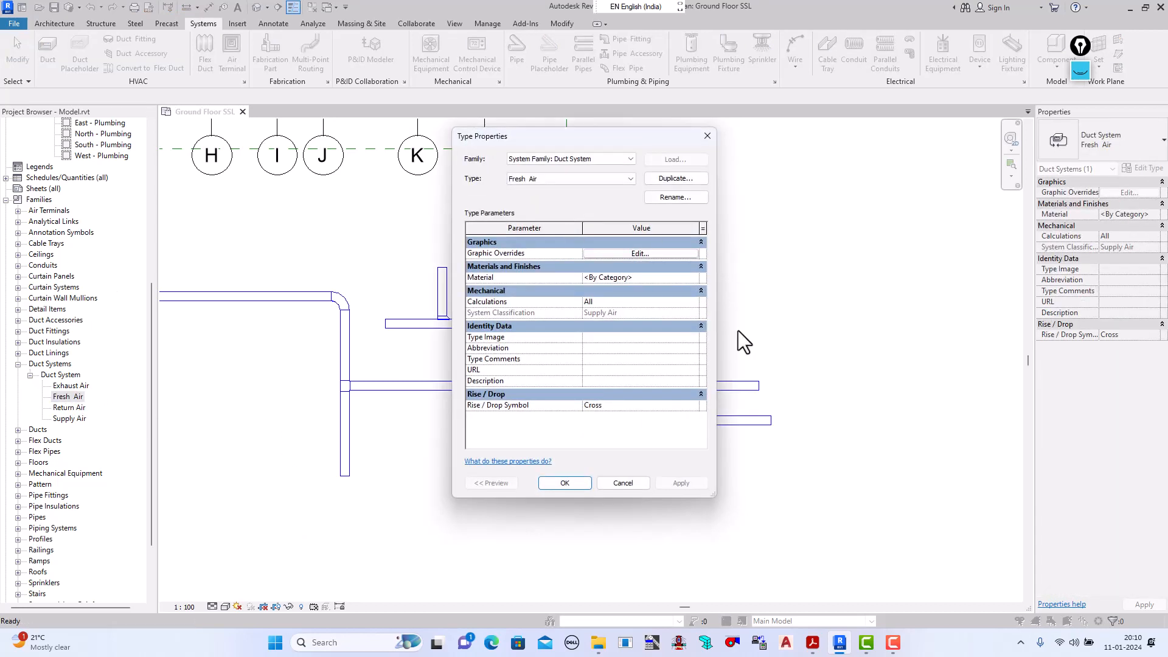
{"action": "left_click", "coordinate": [626, 254]}
{"action": "left_click", "coordinate": [573, 312]}
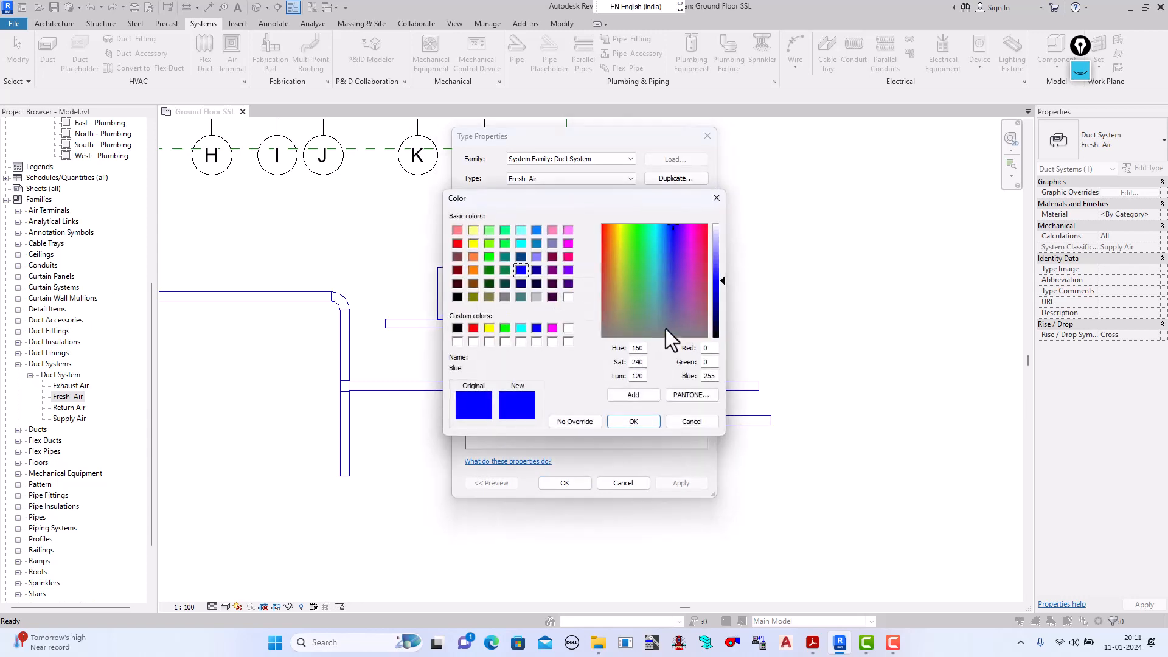
{"action": "left_click", "coordinate": [521, 329]}
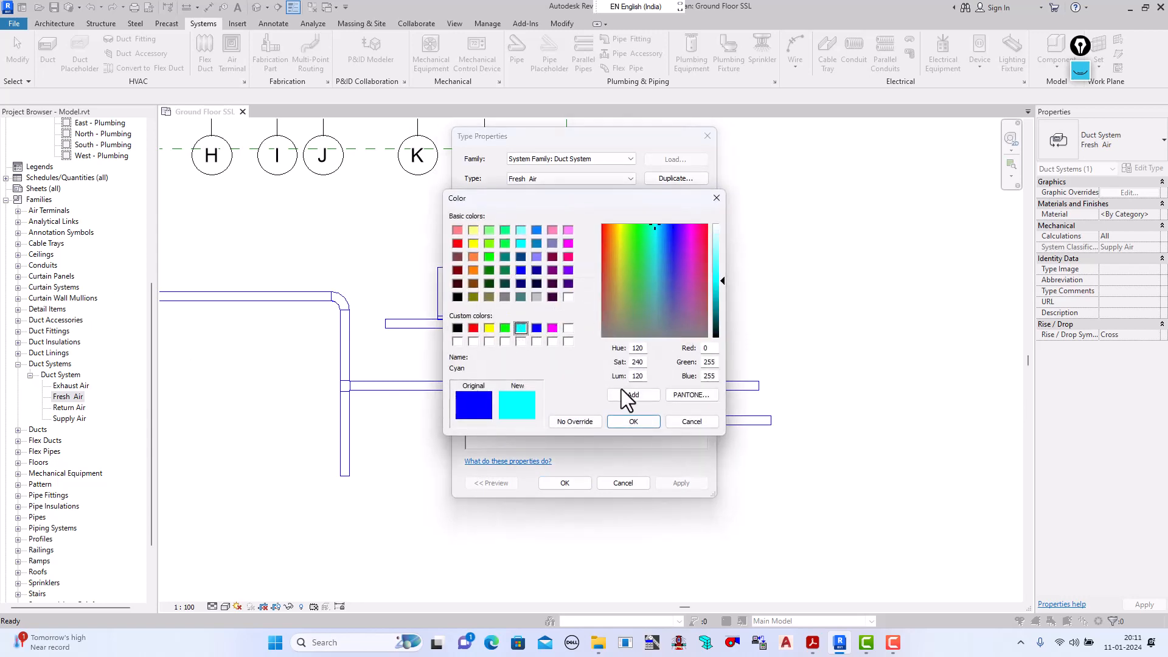
{"action": "left_click", "coordinate": [634, 423]}
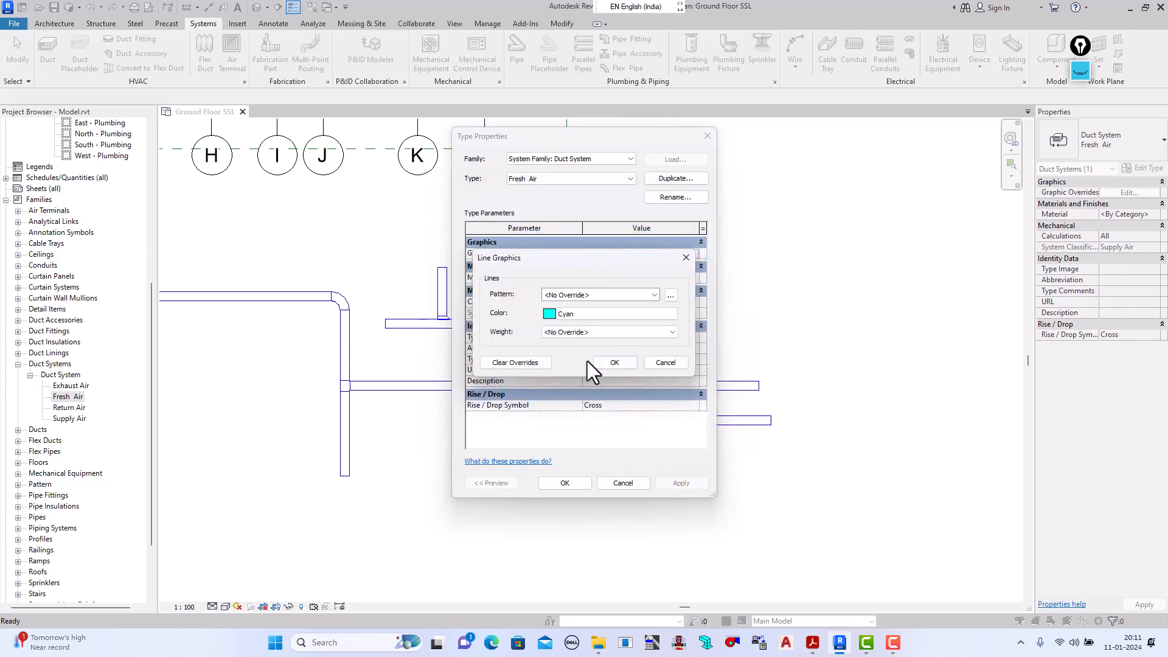
{"action": "left_click", "coordinate": [638, 297]}
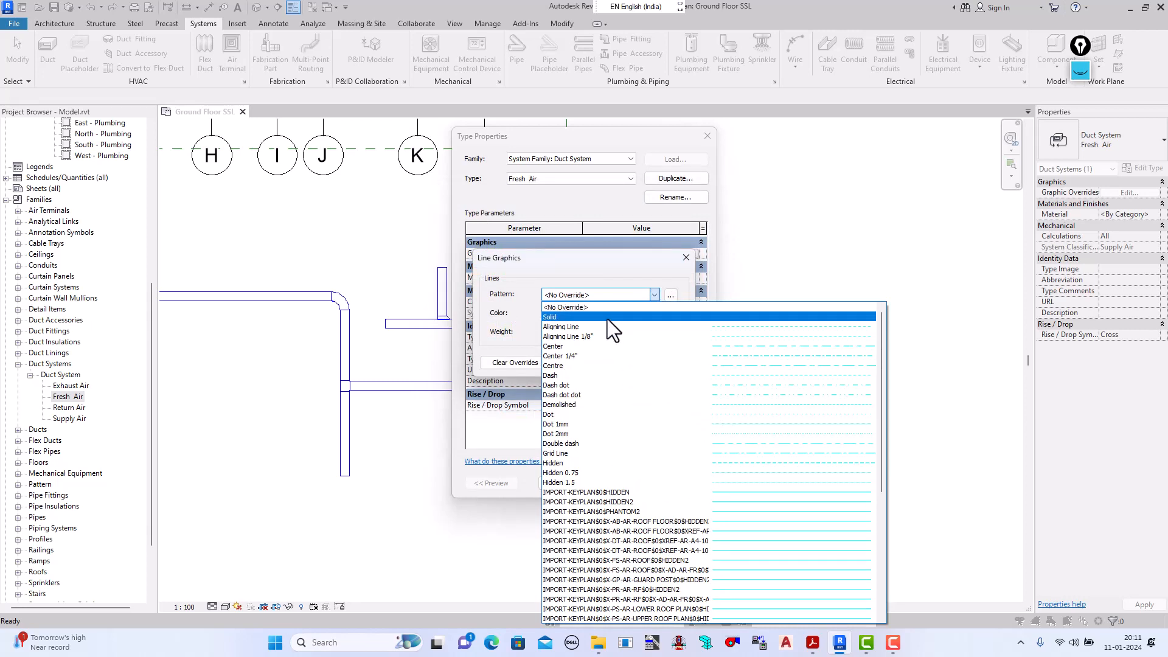
{"action": "left_click", "coordinate": [901, 292]}
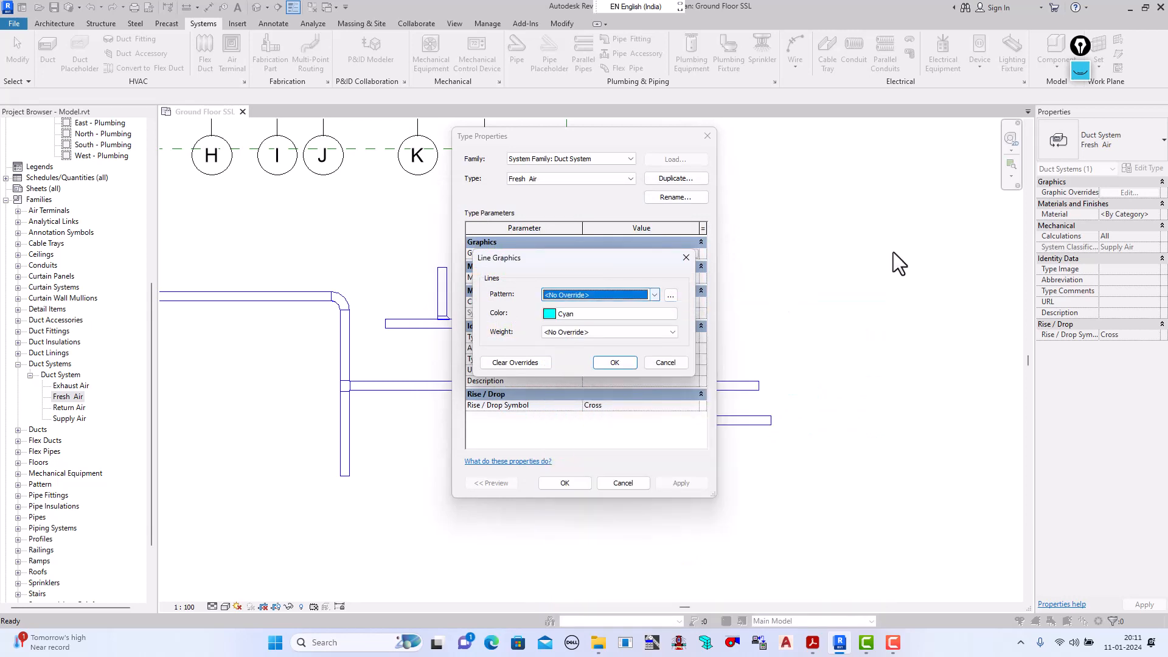
{"action": "left_click", "coordinate": [614, 363]}
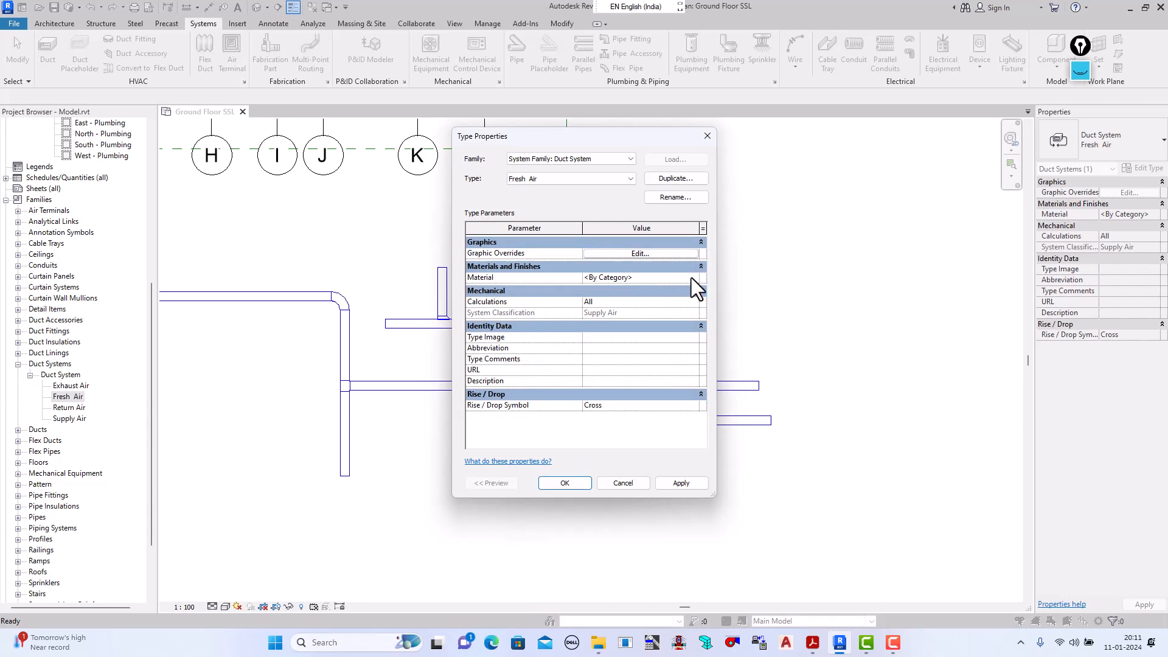
{"action": "left_click", "coordinate": [566, 482]}
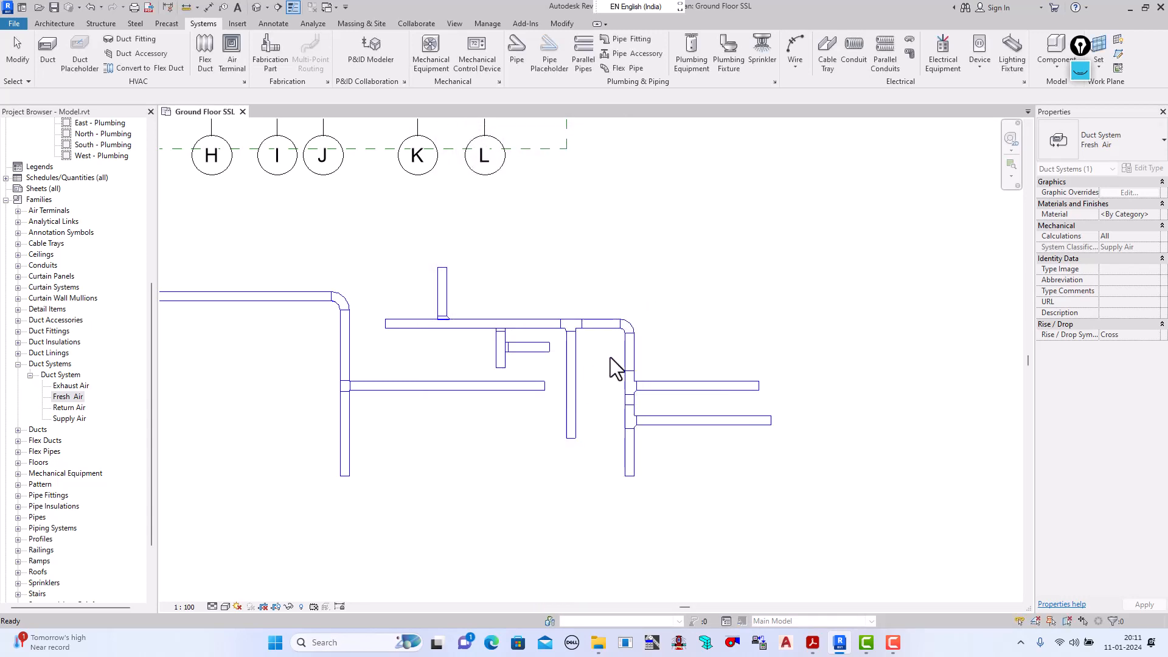
Step: Check the System Type options available for the short vertical duct just below the elbow, keeping Supply Air selected
{"action": "left_click", "coordinate": [630, 352]}
{"action": "key", "text": "Escape"}
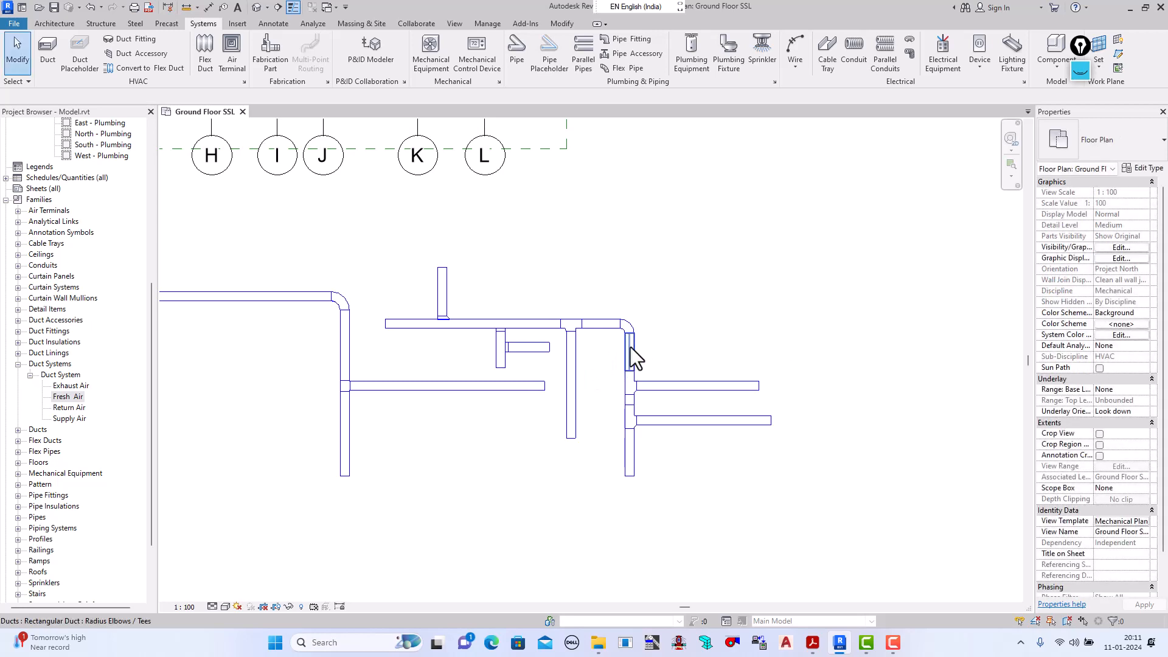
{"action": "left_click", "coordinate": [630, 352]}
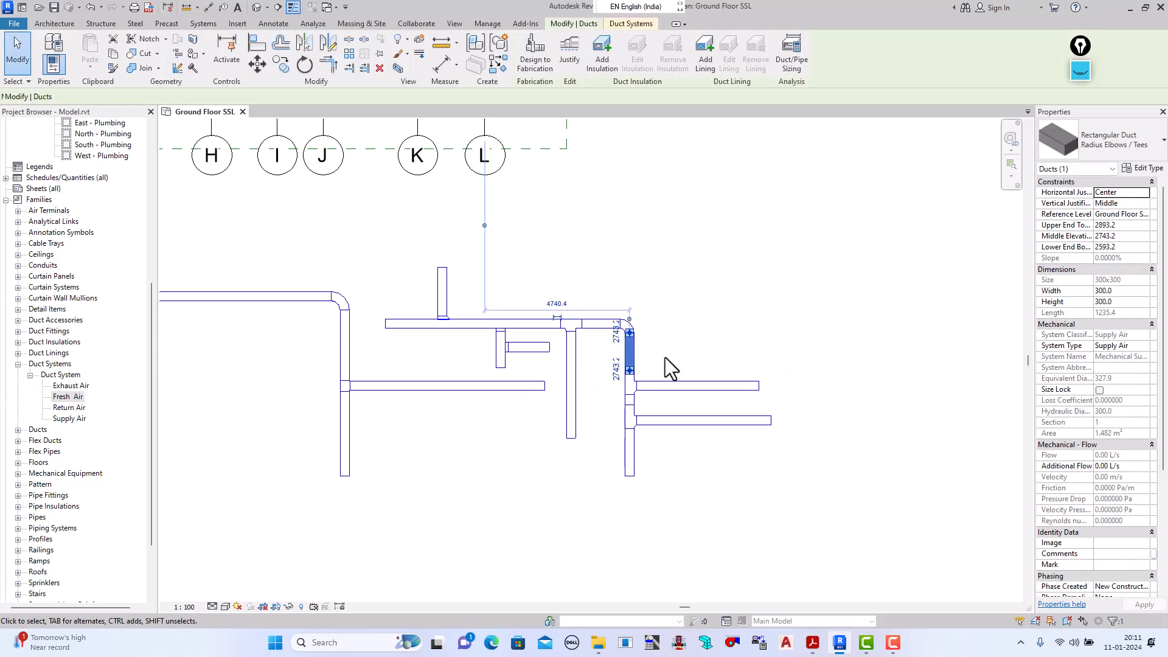
{"action": "left_click", "coordinate": [1146, 345]}
{"action": "left_click", "coordinate": [1145, 346]}
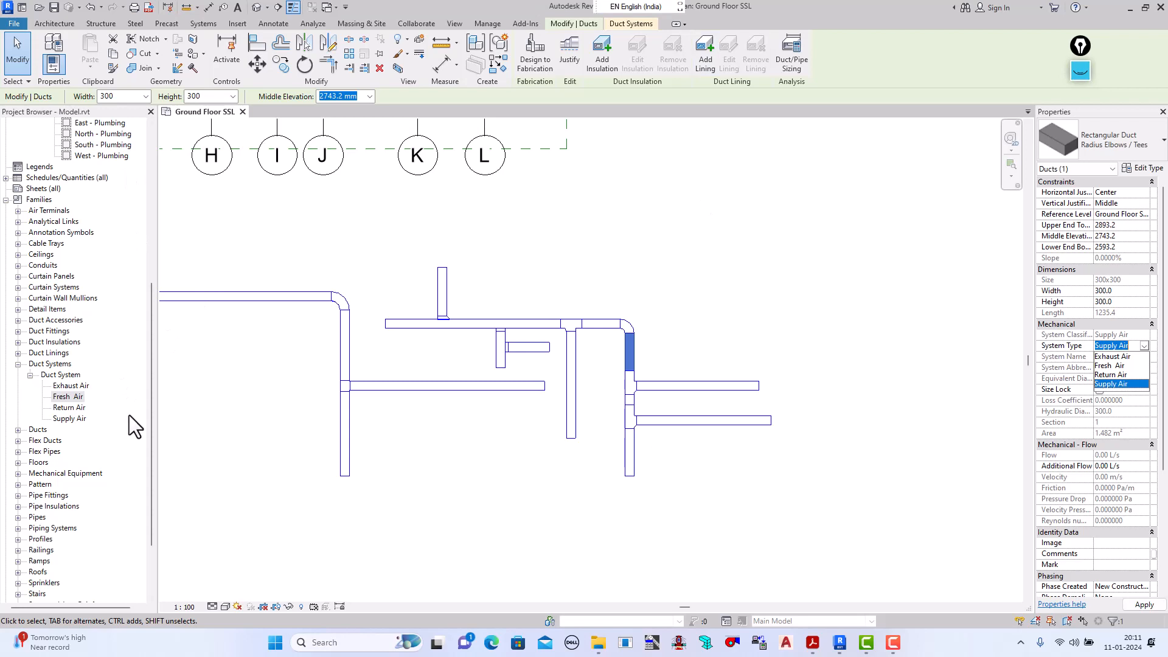
{"action": "key", "text": "Return"}
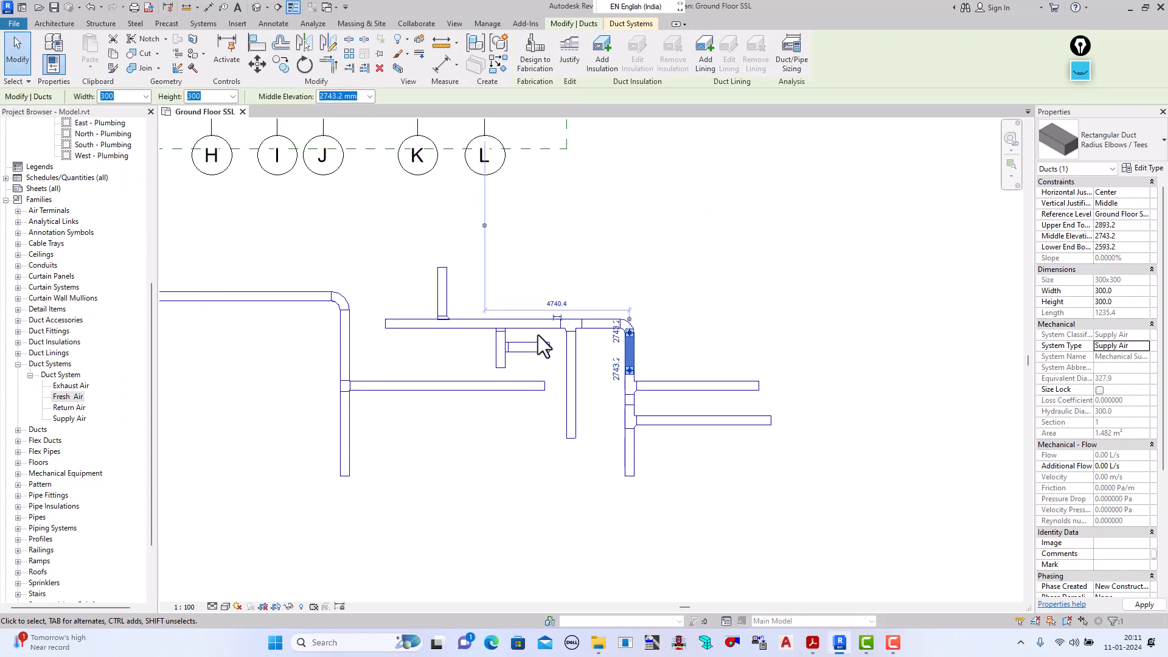
{"action": "scroll", "coordinate": [543, 400], "scroll_direction": "down", "scroll_amount": 2}
{"action": "scroll", "coordinate": [545, 425], "scroll_direction": "up", "scroll_amount": 2}
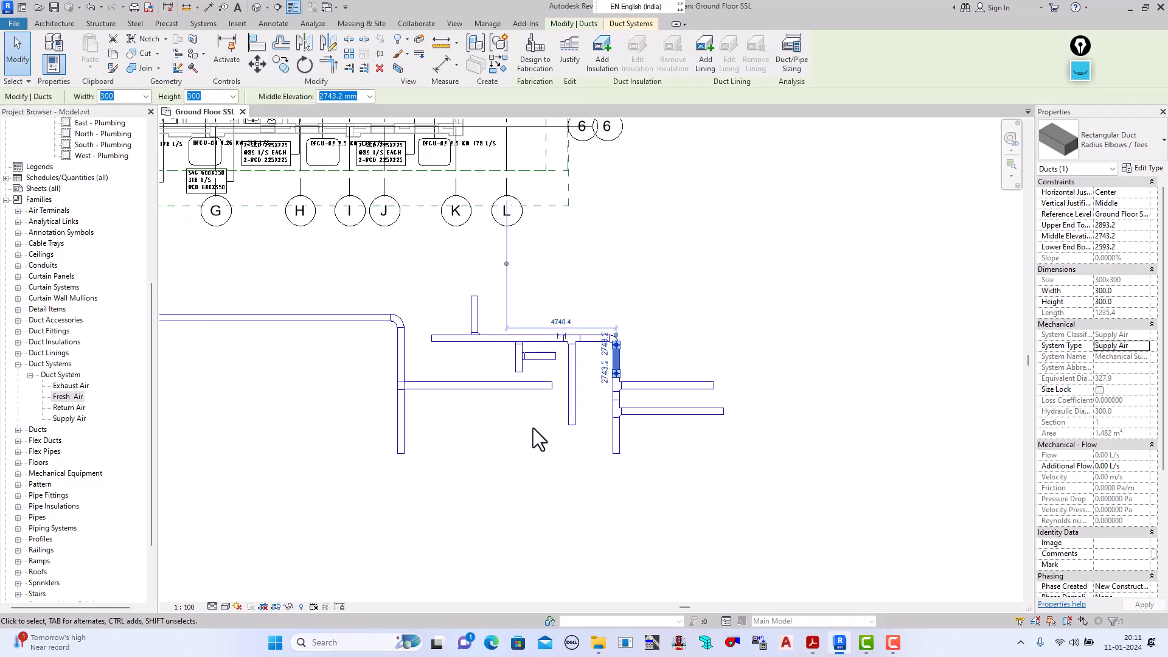
{"action": "key", "text": "Escape"}
{"action": "scroll", "coordinate": [560, 428], "scroll_direction": "up", "scroll_amount": 3}
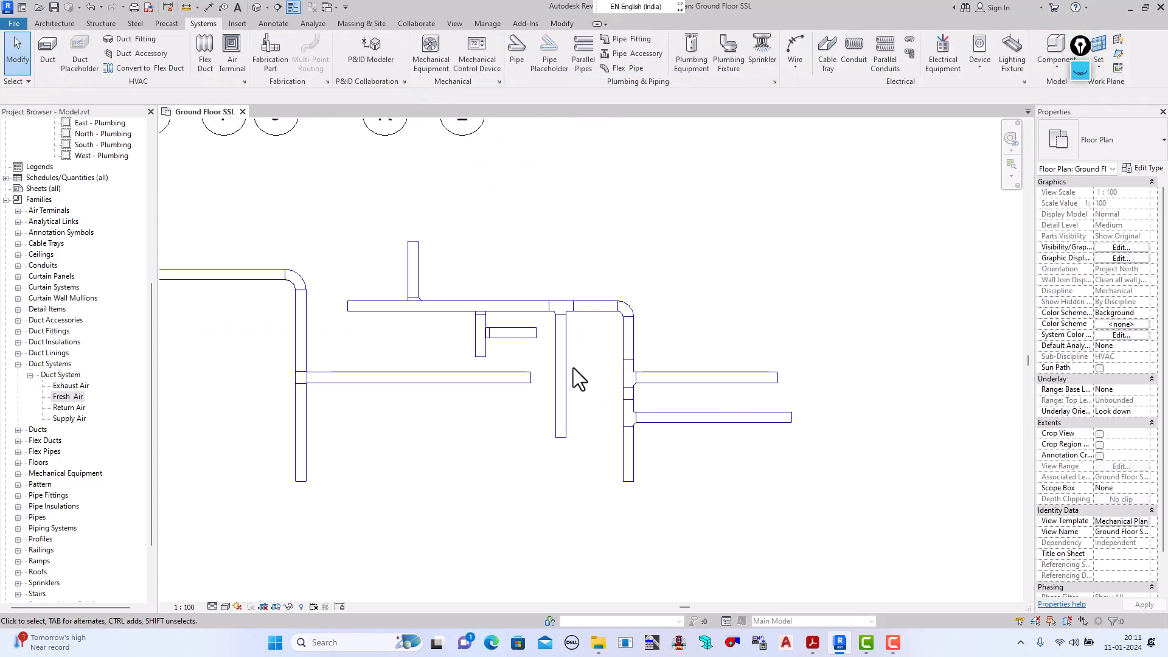
Step: Check the width and height sizes available for the vertical branch duct below the main run without changing them
{"action": "left_click", "coordinate": [577, 411]}
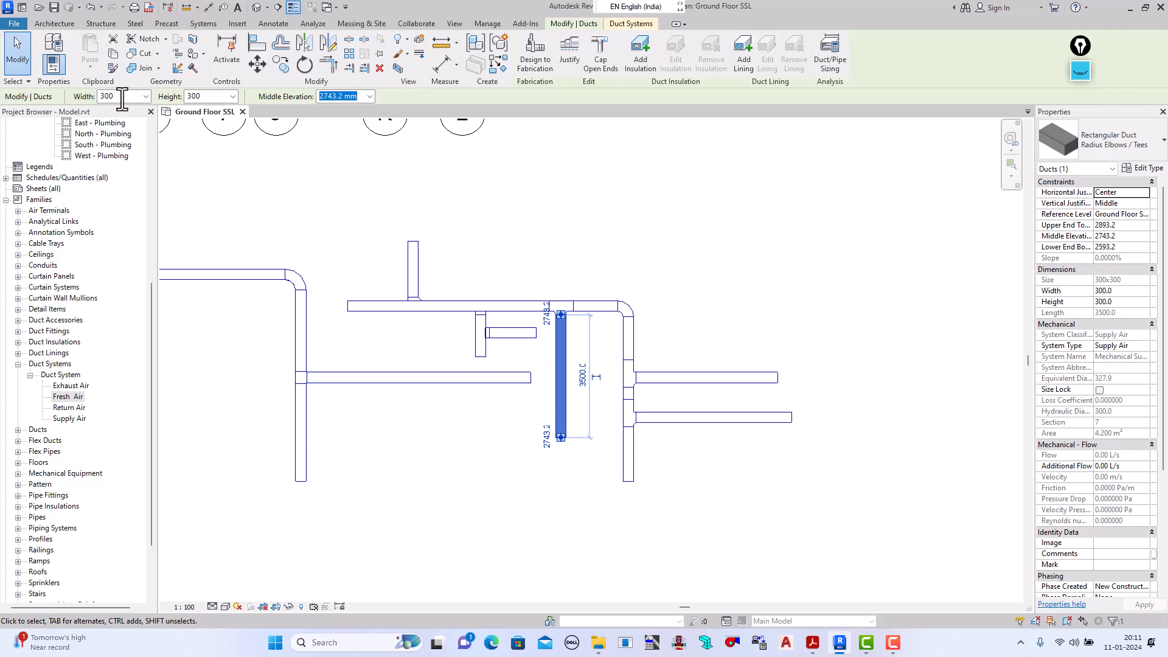
{"action": "left_click", "coordinate": [145, 96]}
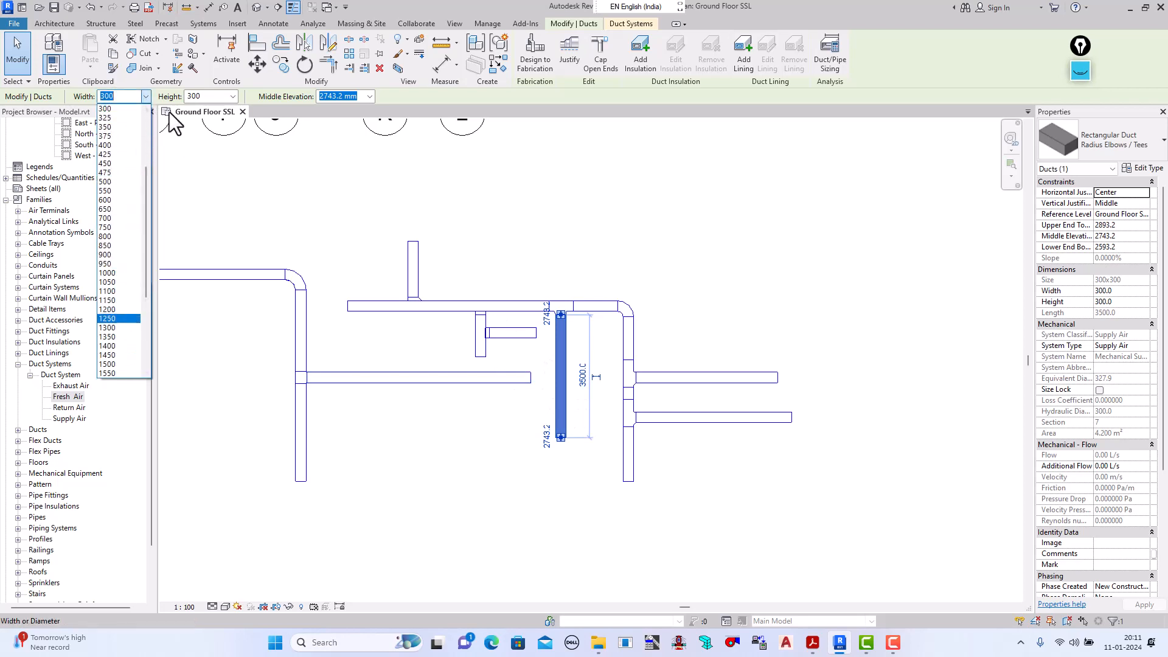
{"action": "left_click", "coordinate": [145, 97]}
{"action": "left_click", "coordinate": [233, 96]}
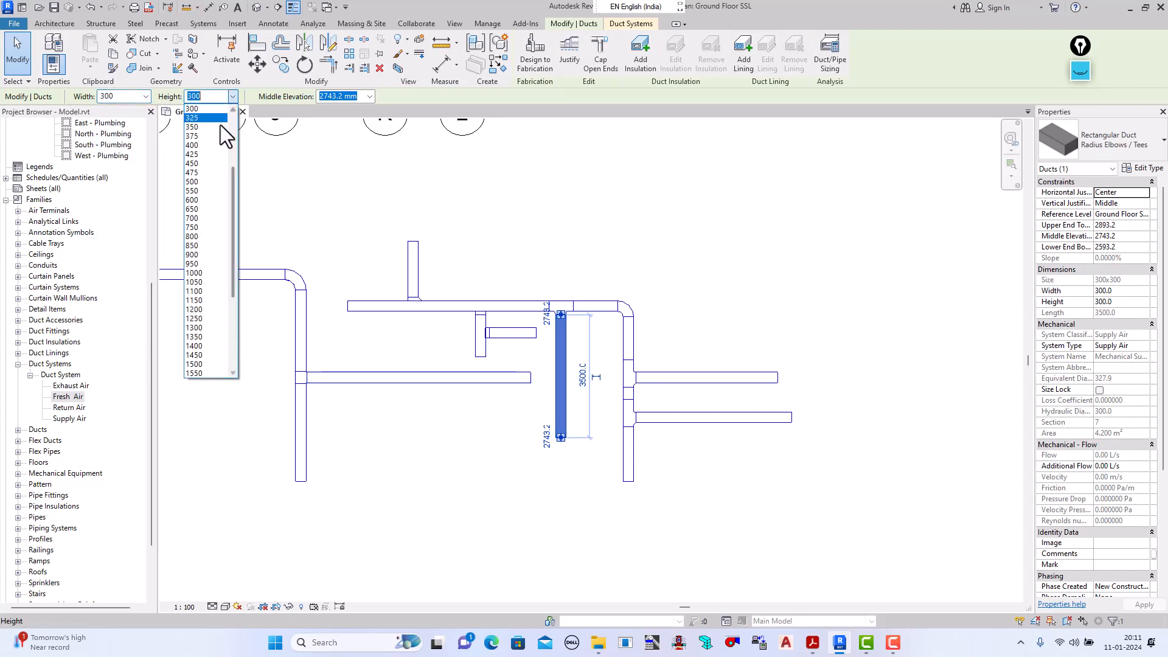
{"action": "left_click", "coordinate": [295, 183]}
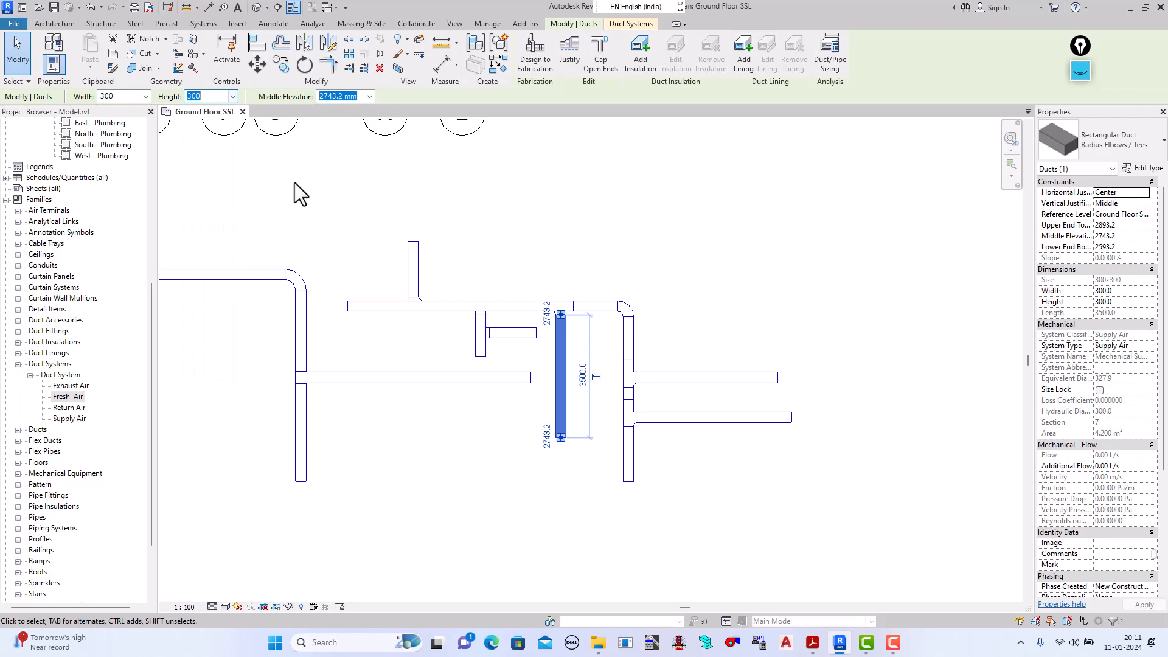
{"action": "left_click", "coordinate": [265, 198]}
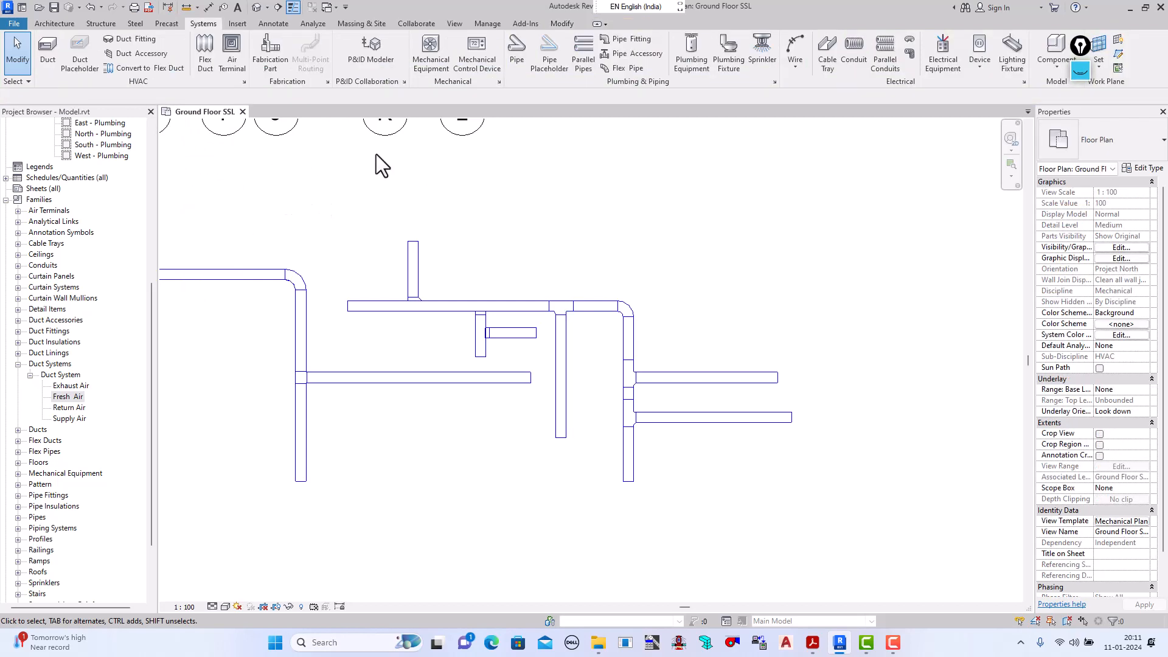
Step: Review the Duct Settings and the list of rectangular duct sizes in Mechanical Settings, leaving them unchanged
{"action": "left_click", "coordinate": [498, 82]}
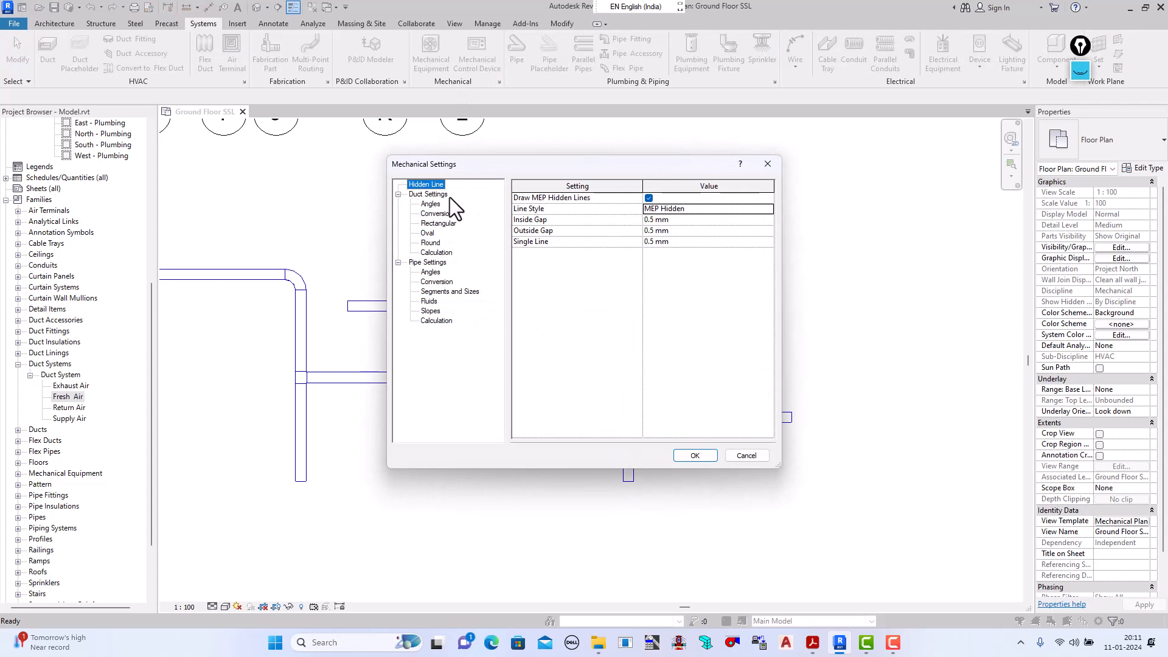
{"action": "left_click", "coordinate": [431, 194]}
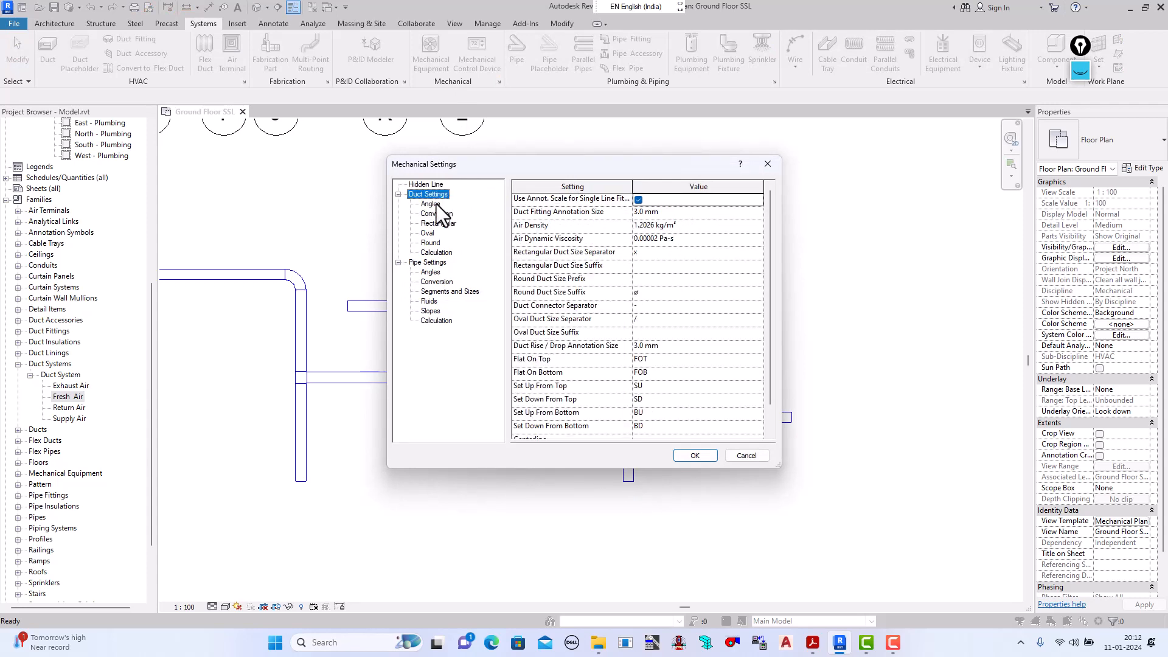
{"action": "left_click", "coordinate": [438, 224]}
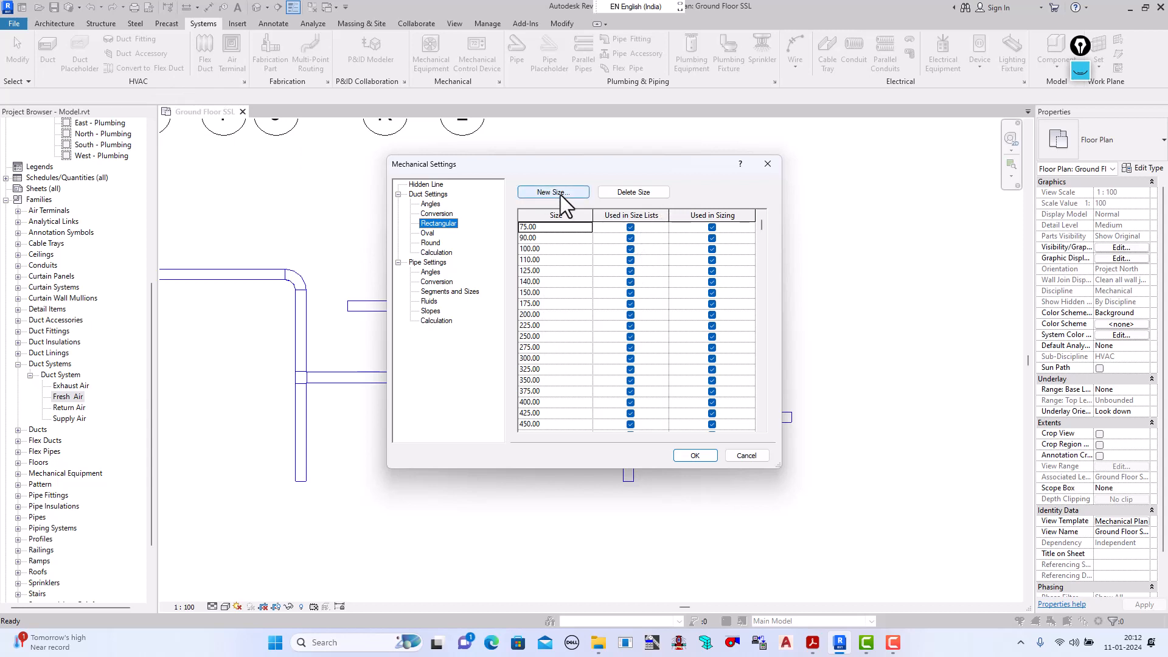
{"action": "scroll", "coordinate": [551, 359], "scroll_direction": "down", "scroll_amount": 5}
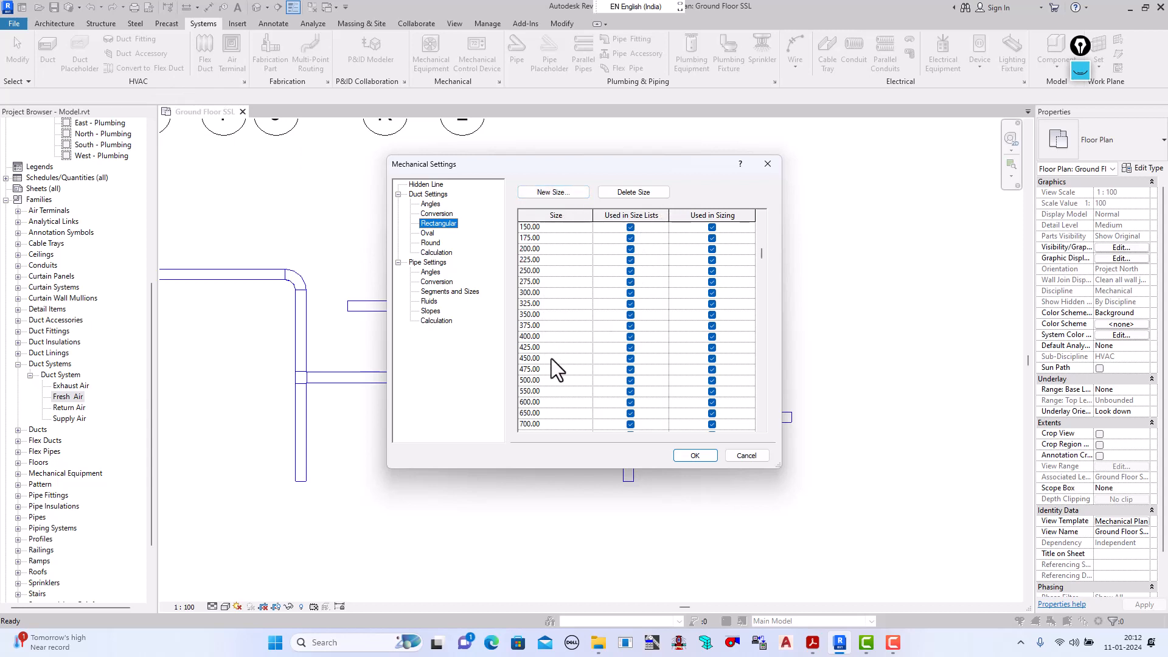
{"action": "left_click", "coordinate": [762, 454]}
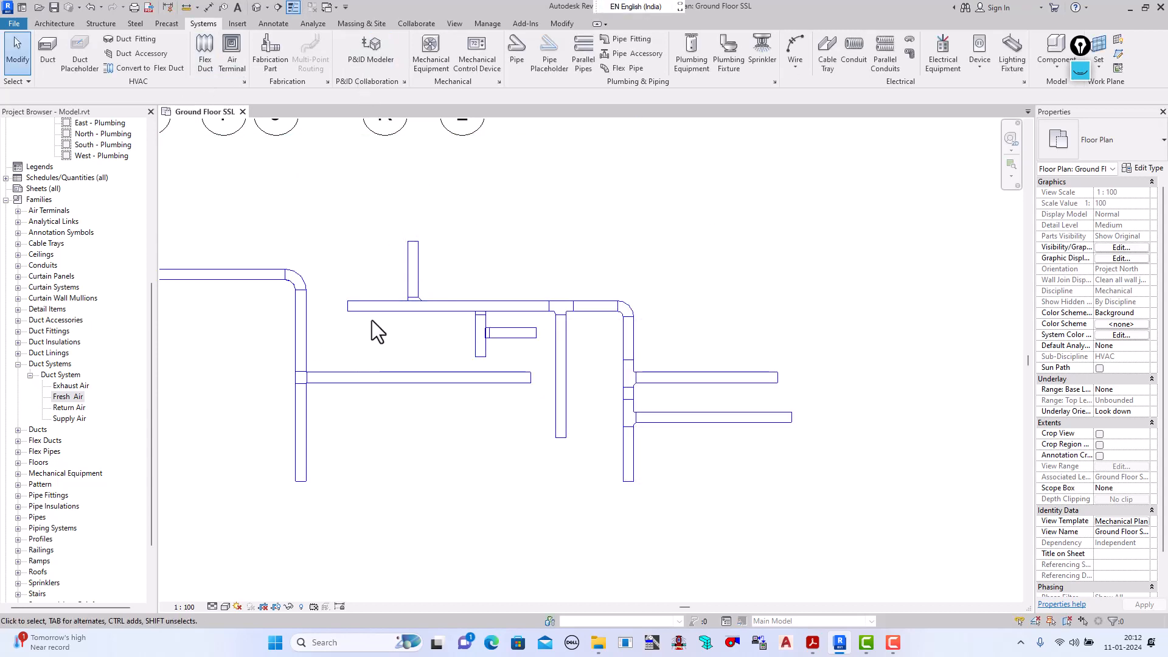
Step: Delete all the practice ducts and fittings drawn below the building plan
{"action": "scroll", "coordinate": [520, 341], "scroll_direction": "down", "scroll_amount": 3}
{"action": "scroll", "coordinate": [520, 341], "scroll_direction": "down", "scroll_amount": 2}
{"action": "scroll", "coordinate": [397, 298], "scroll_direction": "up", "scroll_amount": 2}
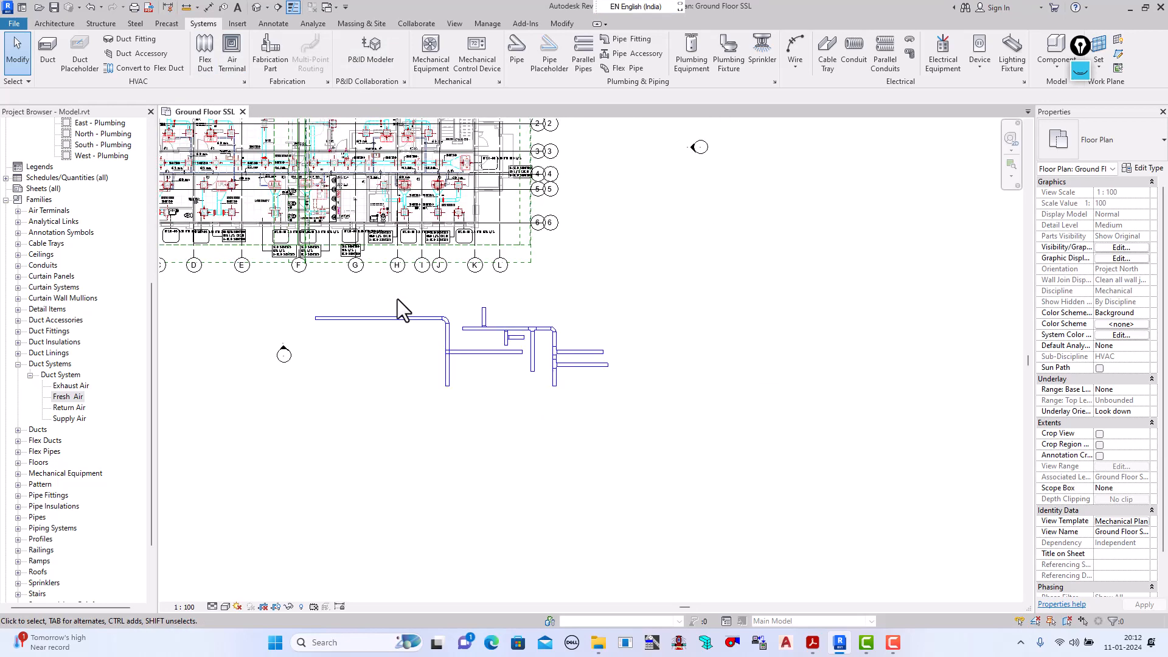
{"action": "left_click_drag", "start_coordinate": [713, 447], "coordinate": [385, 309]}
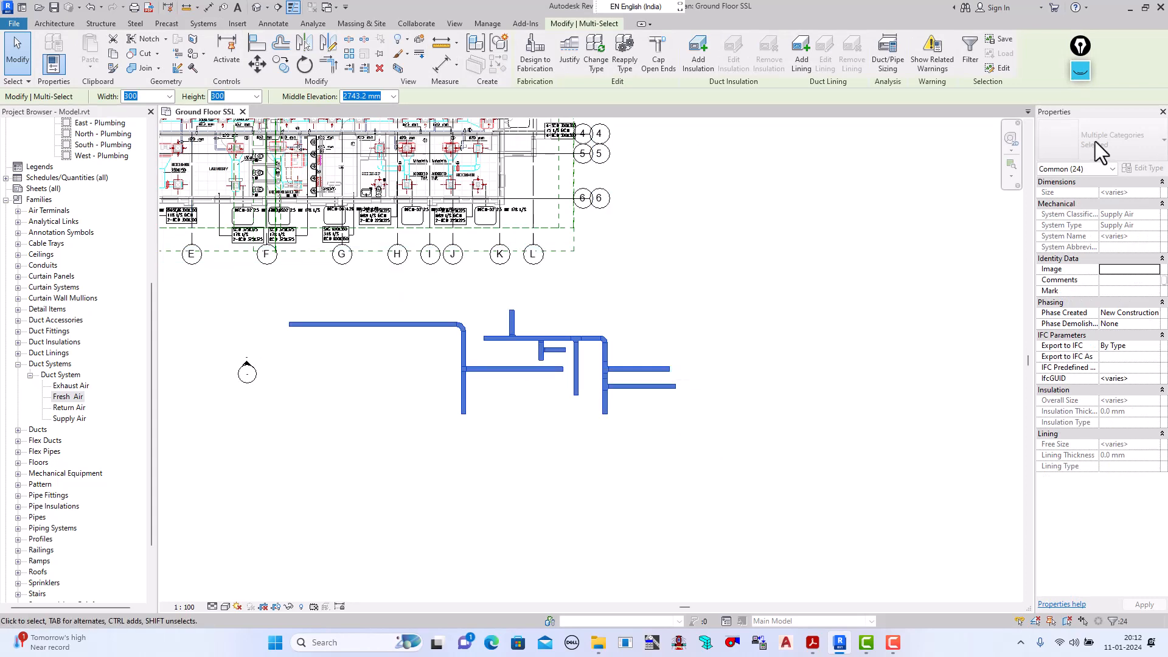
{"action": "right_click", "coordinate": [657, 313]}
{"action": "scroll", "coordinate": [666, 437], "scroll_direction": "down", "scroll_amount": 5}
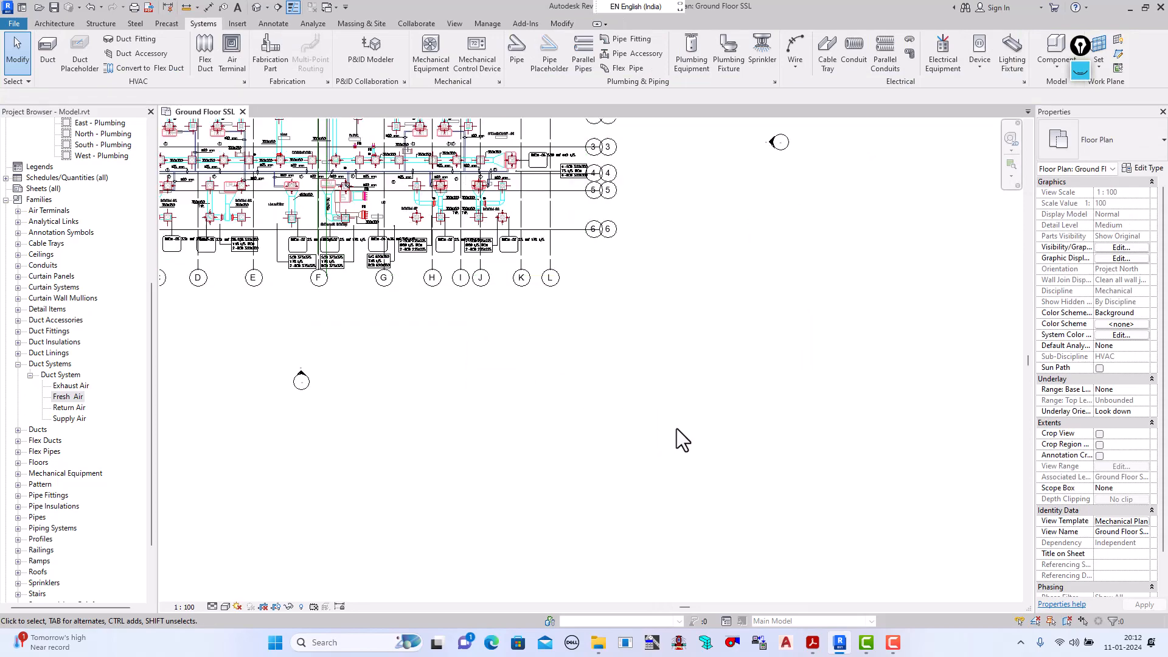
Step: Examine the linked AC-ducting layout, duct sizes and AC units in ROOM-4 and ROOM-3
{"action": "scroll", "coordinate": [420, 274], "scroll_direction": "up", "scroll_amount": 8}
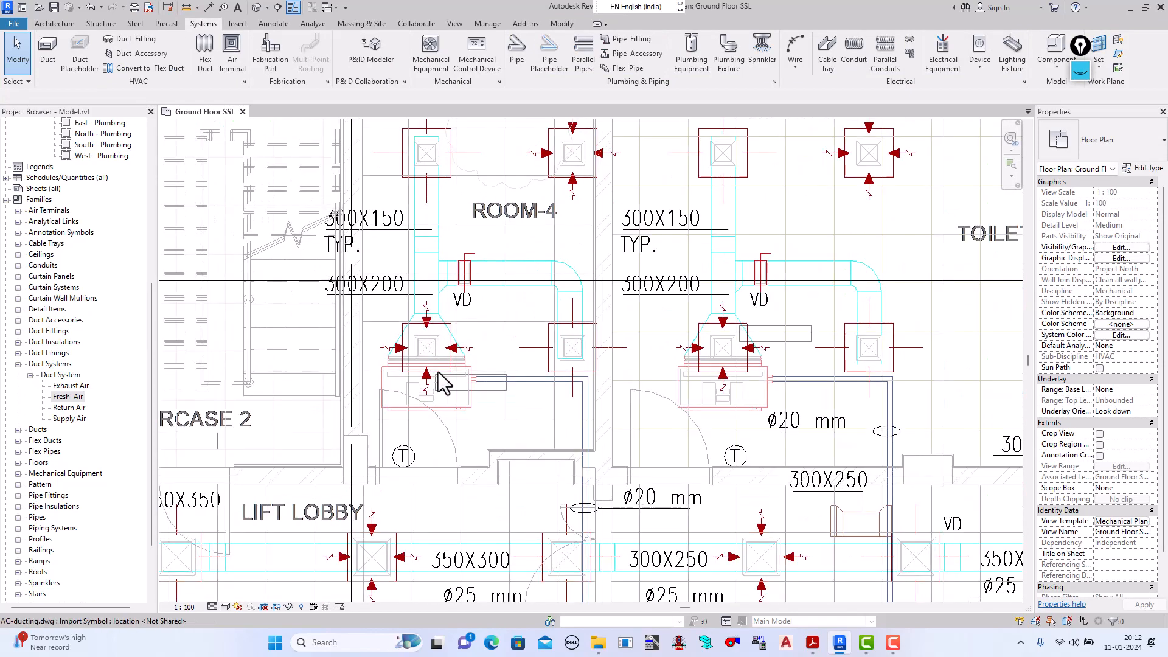
{"action": "scroll", "coordinate": [438, 384], "scroll_direction": "down", "scroll_amount": 3}
{"action": "scroll", "coordinate": [347, 305], "scroll_direction": "up", "scroll_amount": 2}
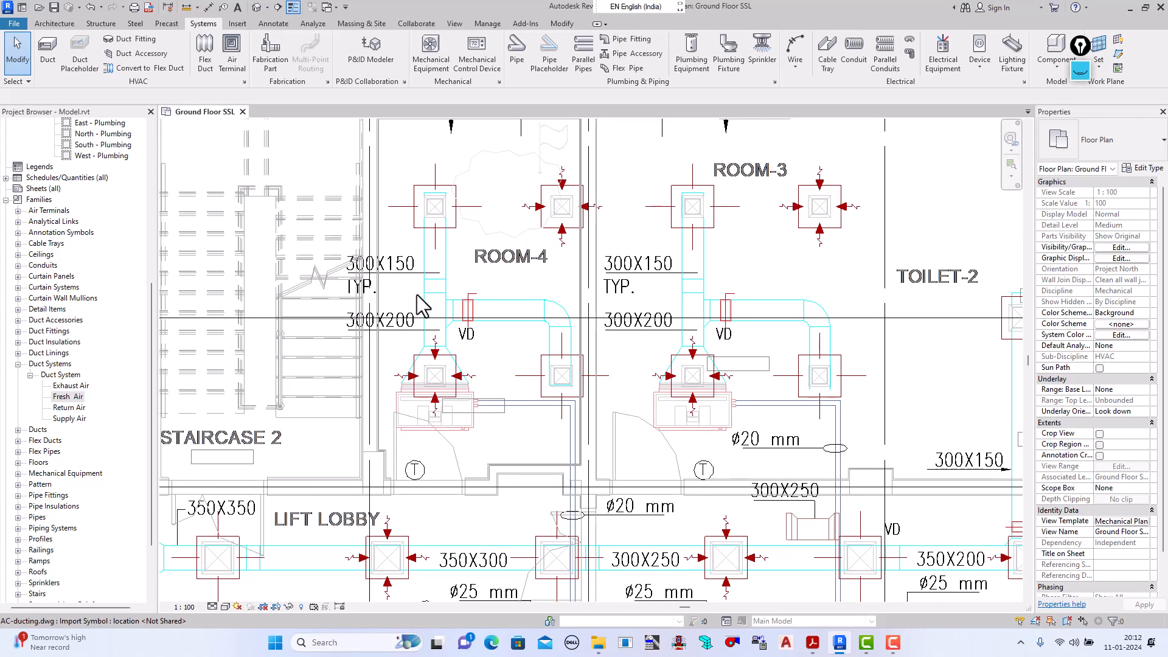
{"action": "left_click", "coordinate": [432, 61]}
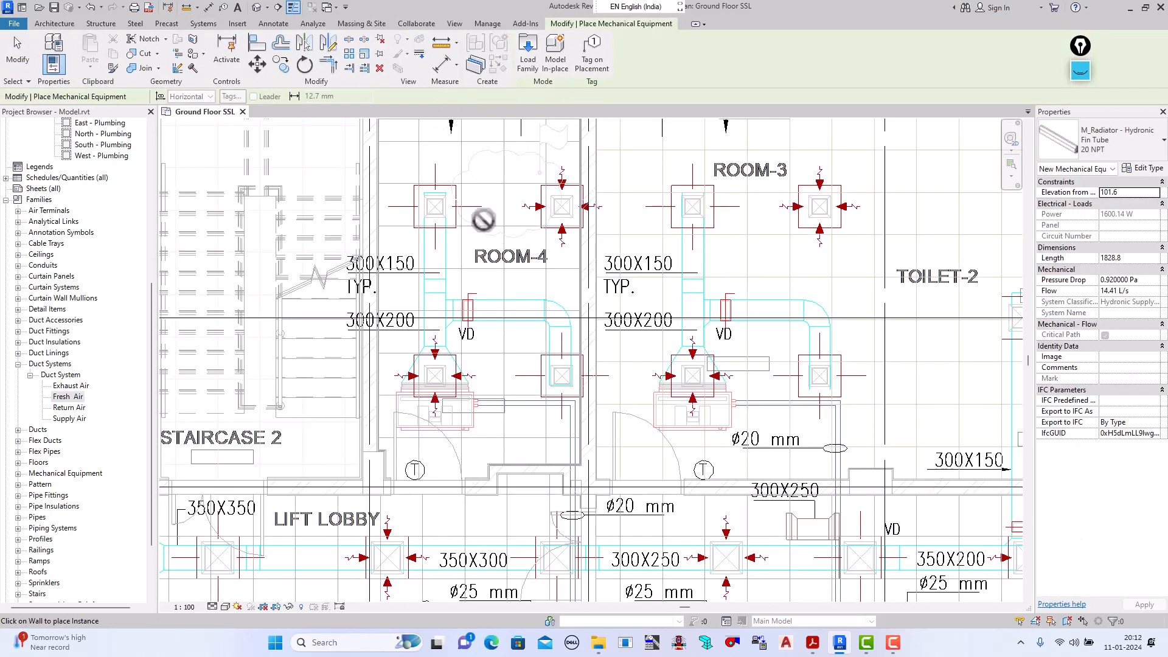
{"action": "left_click", "coordinate": [17, 61]}
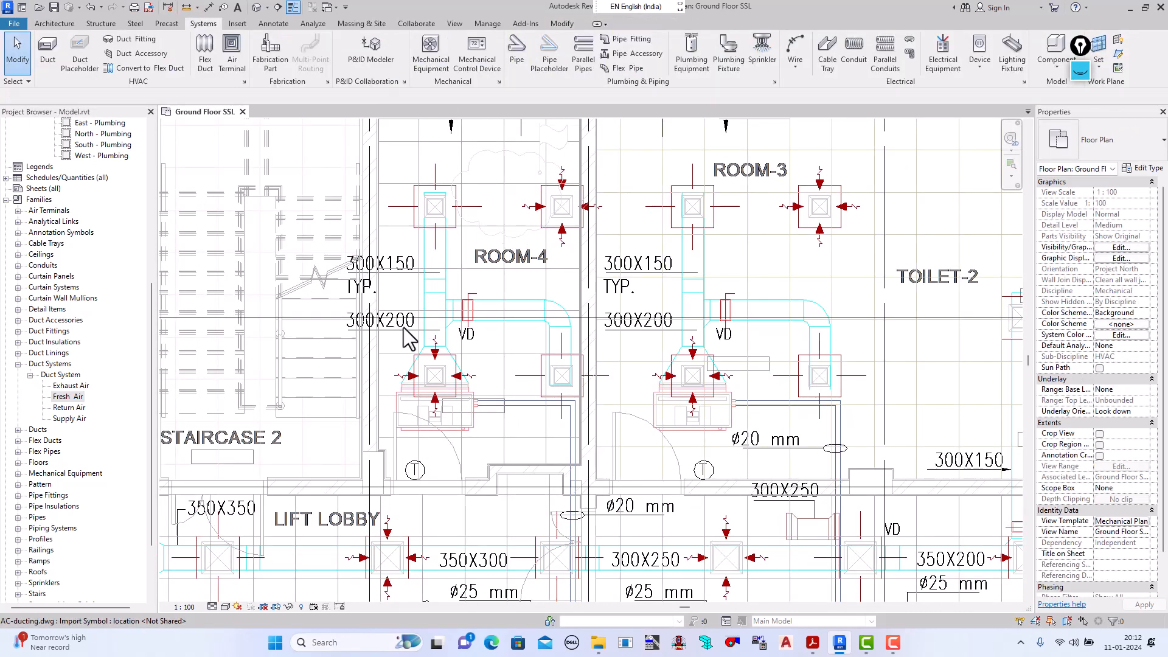
{"action": "scroll", "coordinate": [409, 338], "scroll_direction": "down", "scroll_amount": 2}
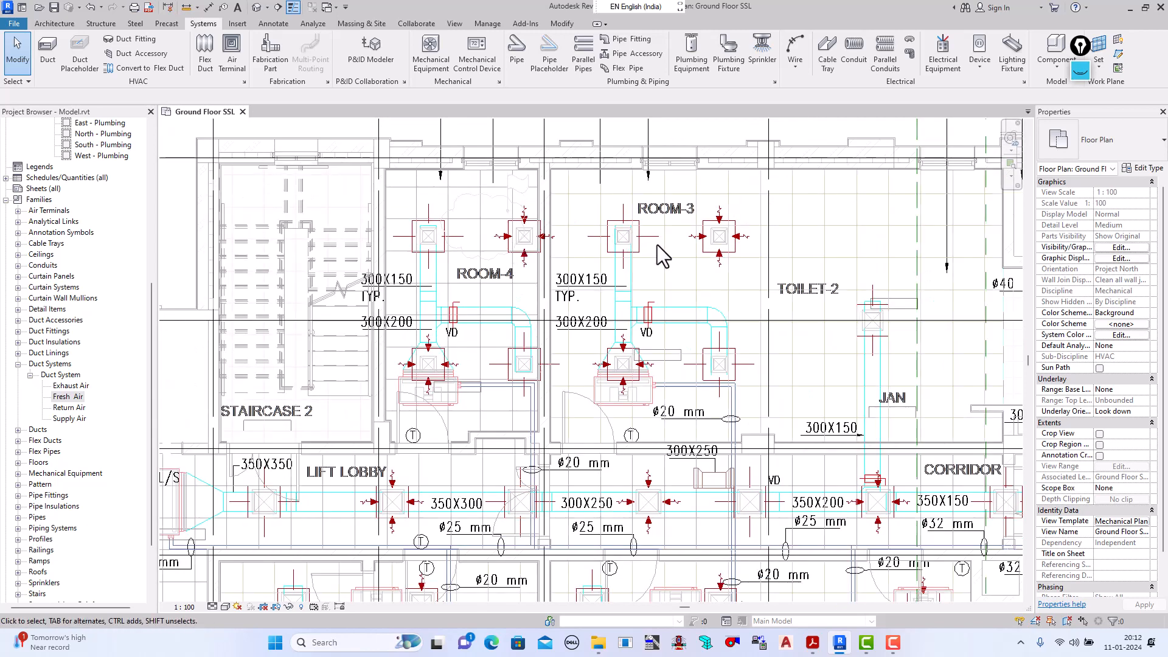
{"action": "scroll", "coordinate": [661, 256], "scroll_direction": "up", "scroll_amount": 3}
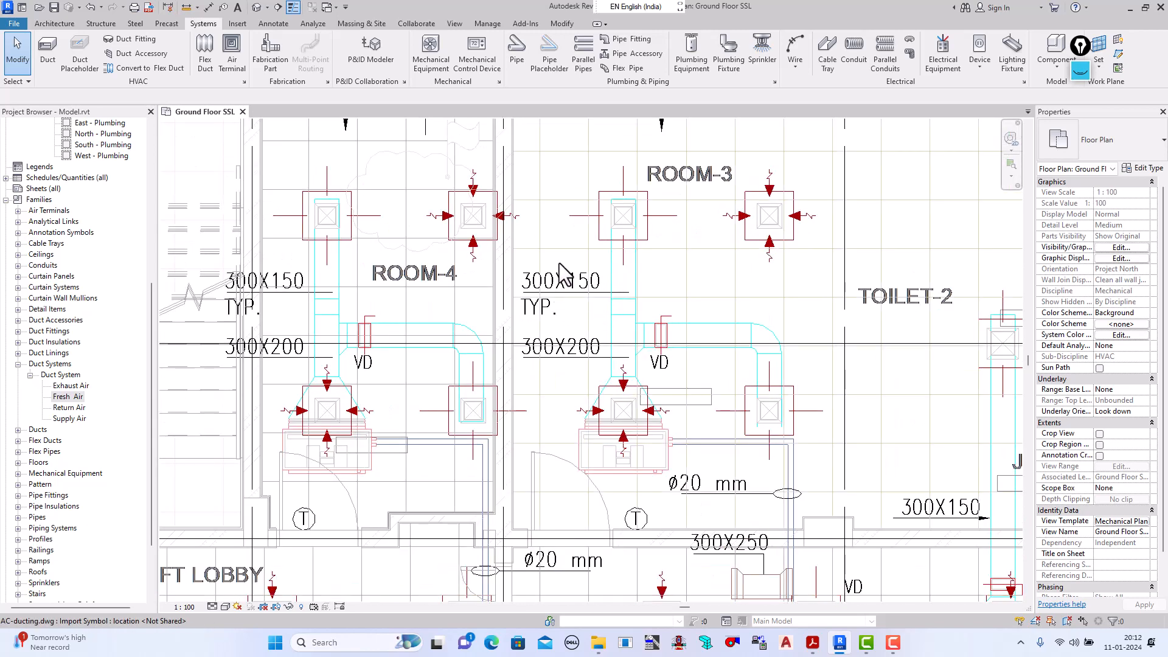
{"action": "scroll", "coordinate": [558, 347], "scroll_direction": "down", "scroll_amount": 2}
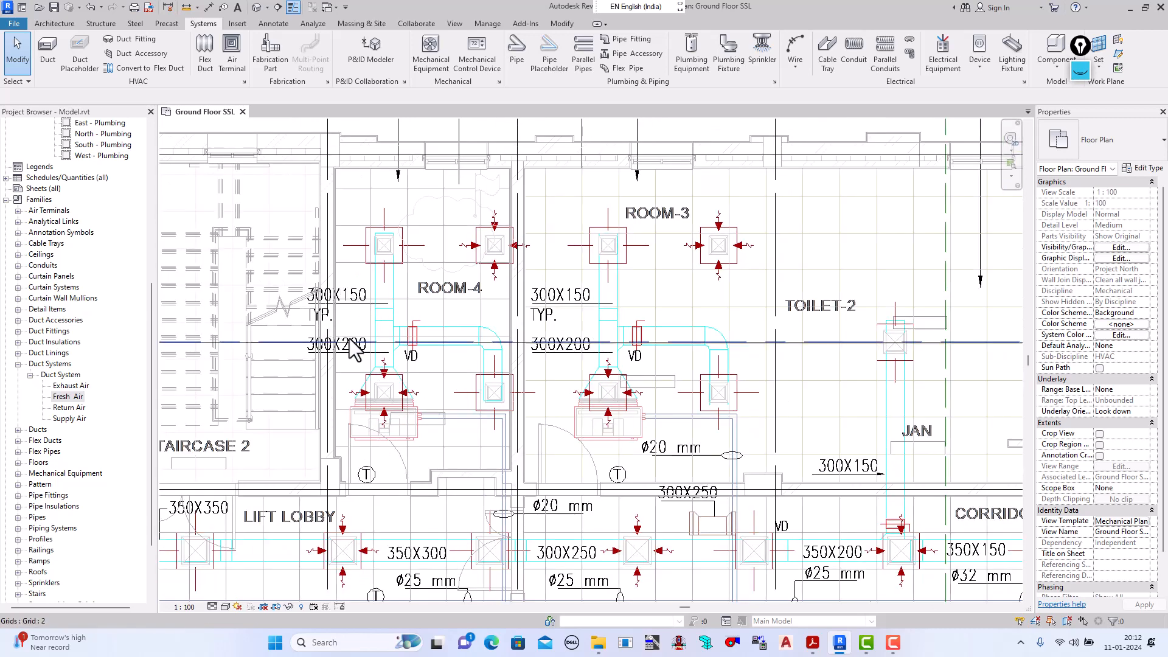
{"action": "scroll", "coordinate": [404, 463], "scroll_direction": "up", "scroll_amount": 1}
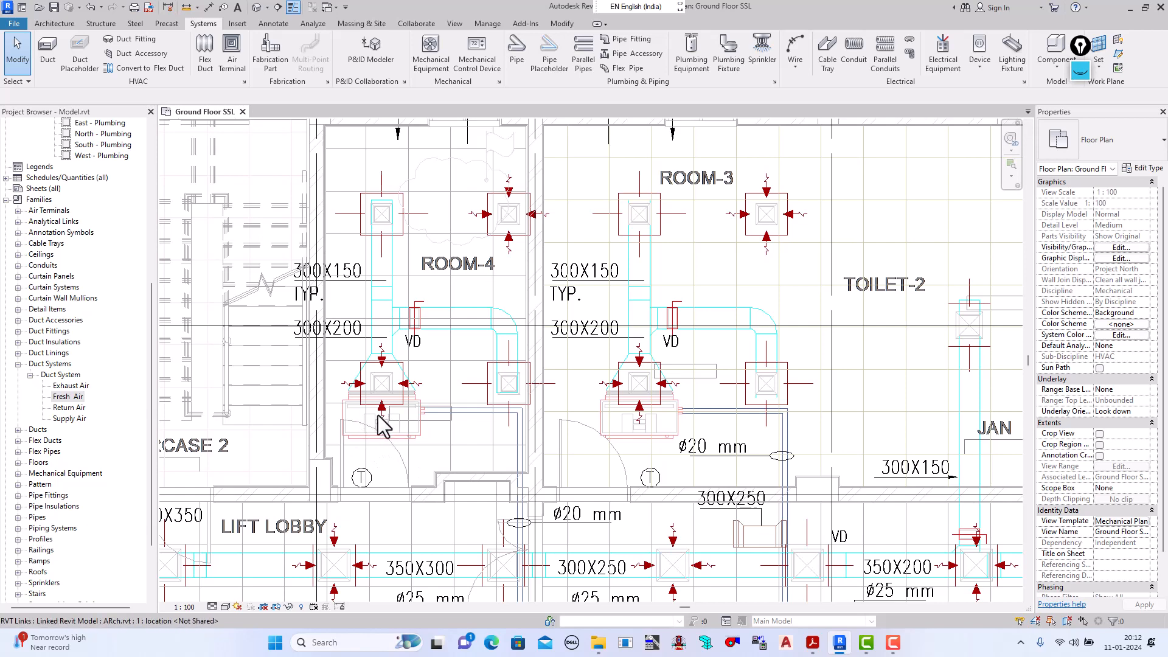
{"action": "scroll", "coordinate": [387, 426], "scroll_direction": "down", "scroll_amount": 1}
{"action": "scroll", "coordinate": [378, 349], "scroll_direction": "up", "scroll_amount": 1}
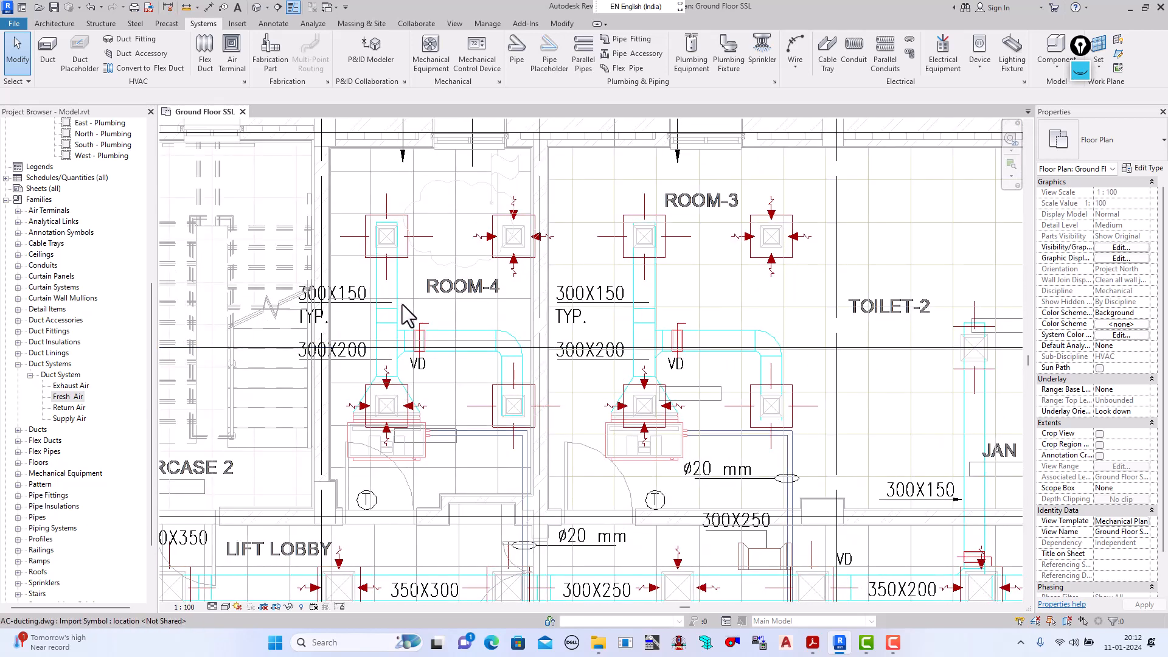
{"action": "scroll", "coordinate": [406, 314], "scroll_direction": "down", "scroll_amount": 3}
{"action": "scroll", "coordinate": [365, 253], "scroll_direction": "up", "scroll_amount": 2}
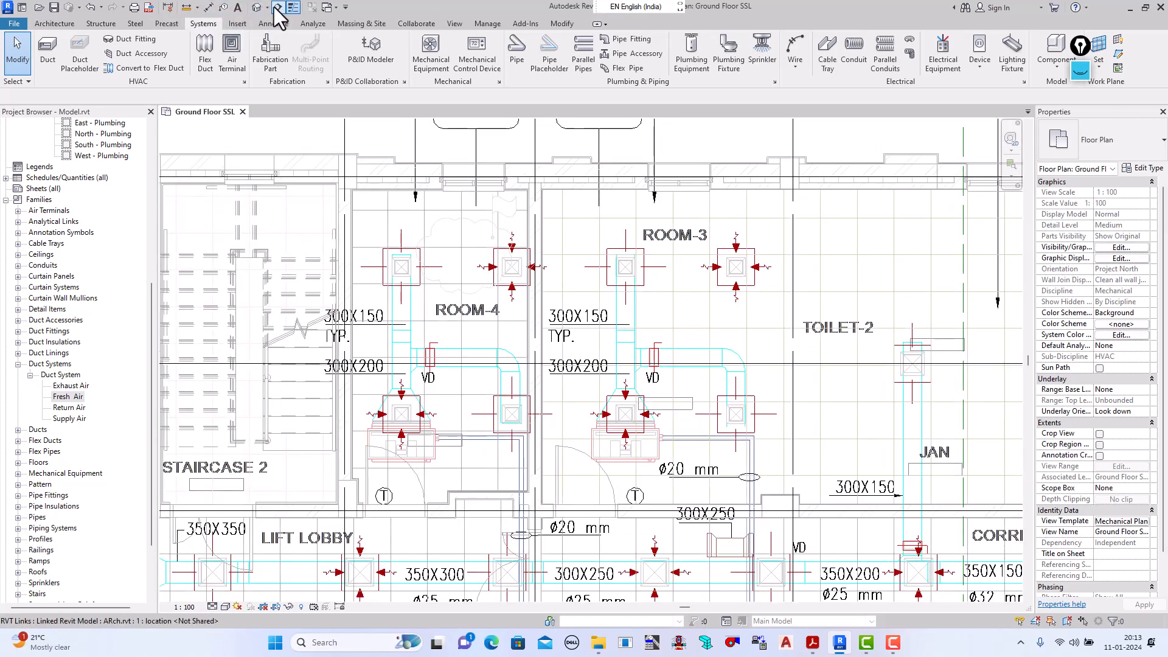
Step: Draw a horizontal building section from STAIRCASE 2 through ROOM-4 into ROOM-3, above the air terminals, and flip it to face the ducts
{"action": "left_click", "coordinate": [278, 7]}
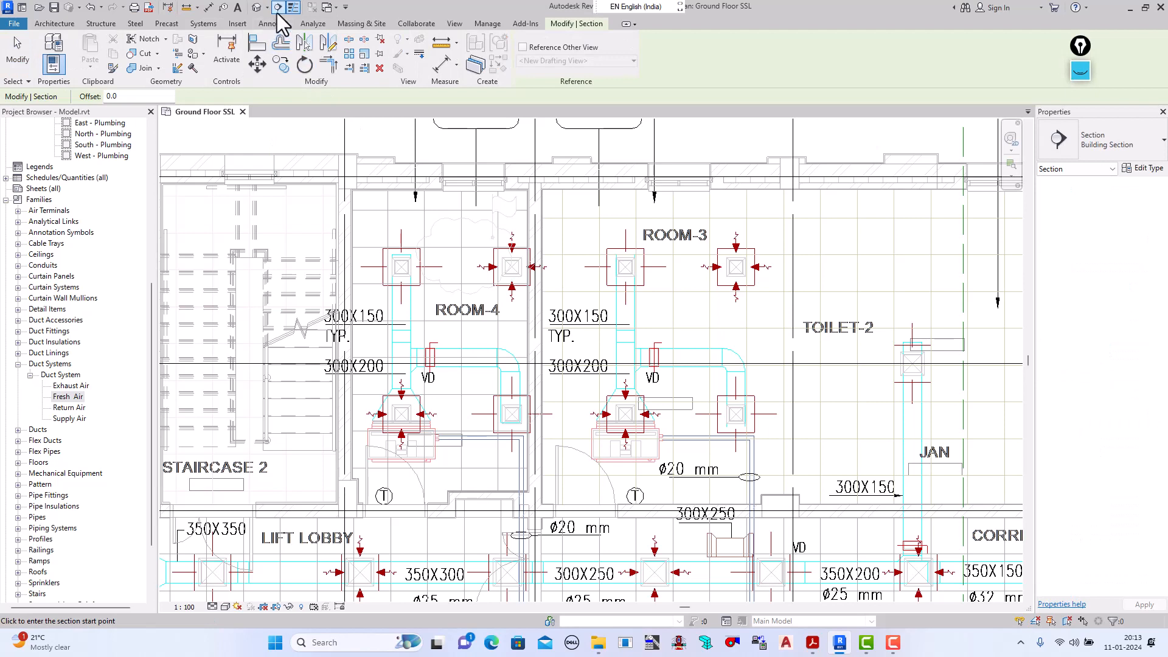
{"action": "left_click", "coordinate": [318, 225]}
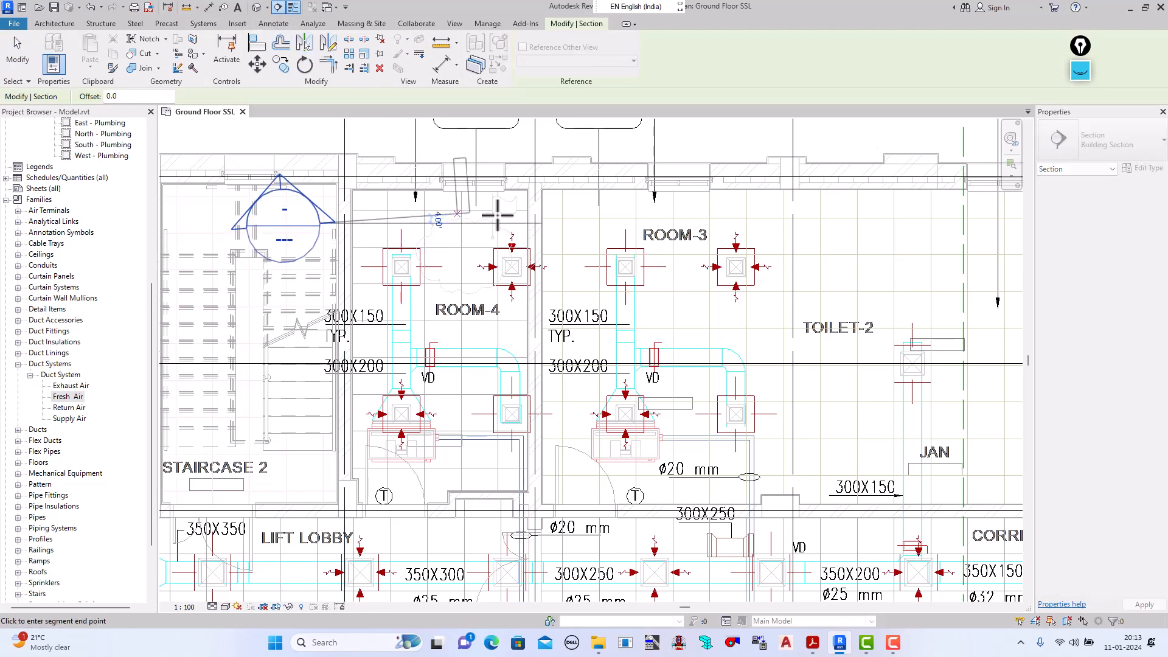
{"action": "left_click", "coordinate": [594, 223]}
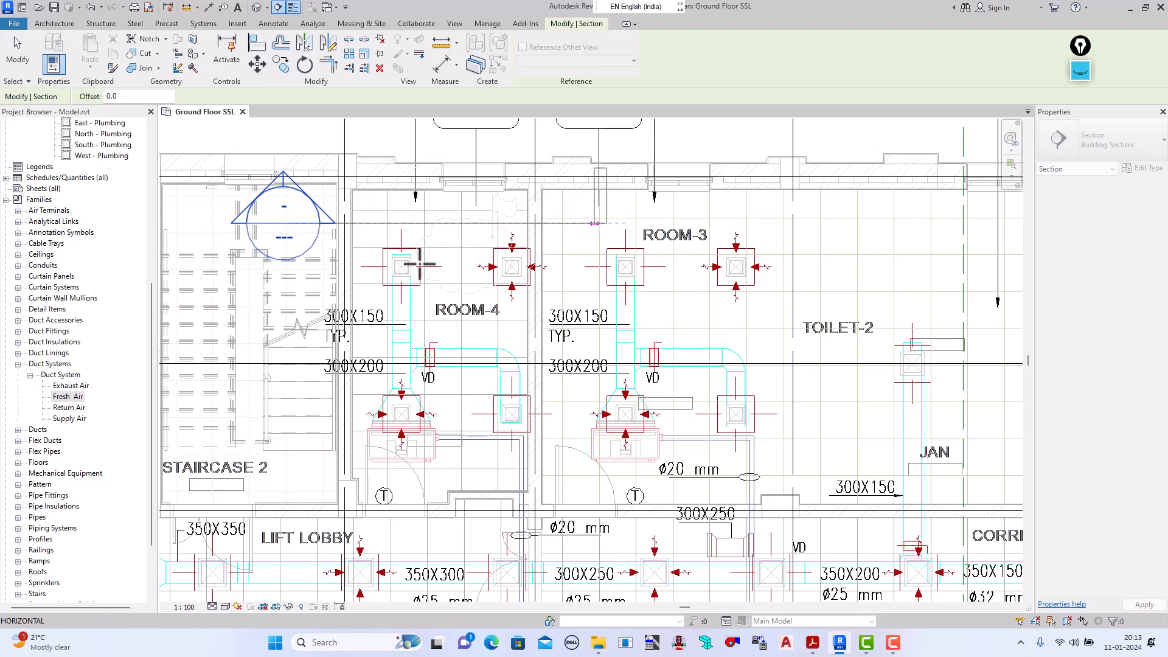
{"action": "key", "text": "Escape"}
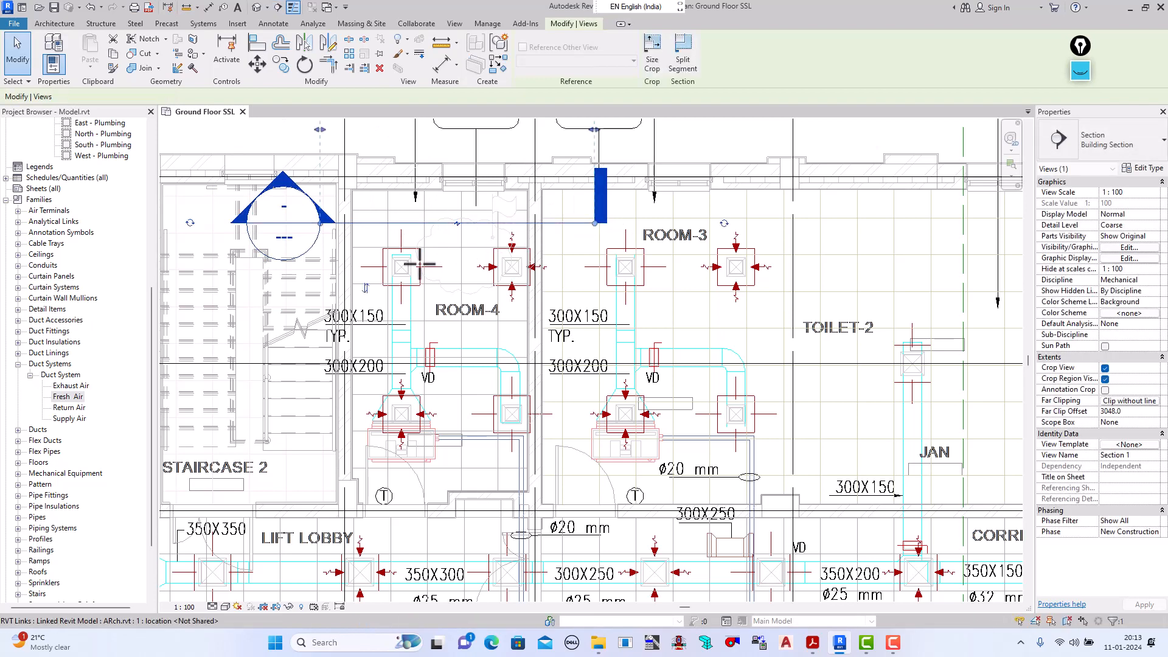
{"action": "left_click", "coordinate": [366, 287]}
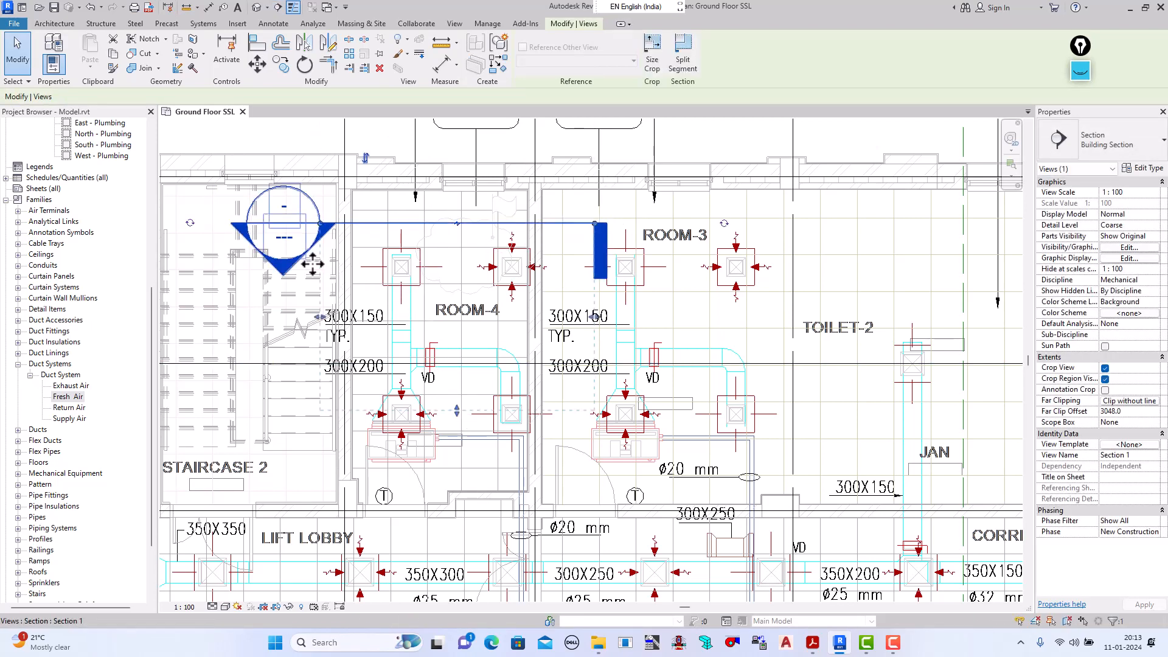
Step: Open the new section's view and extend its crop region on the left to take in the next grid line
{"action": "right_click", "coordinate": [303, 228]}
{"action": "left_click", "coordinate": [333, 302]}
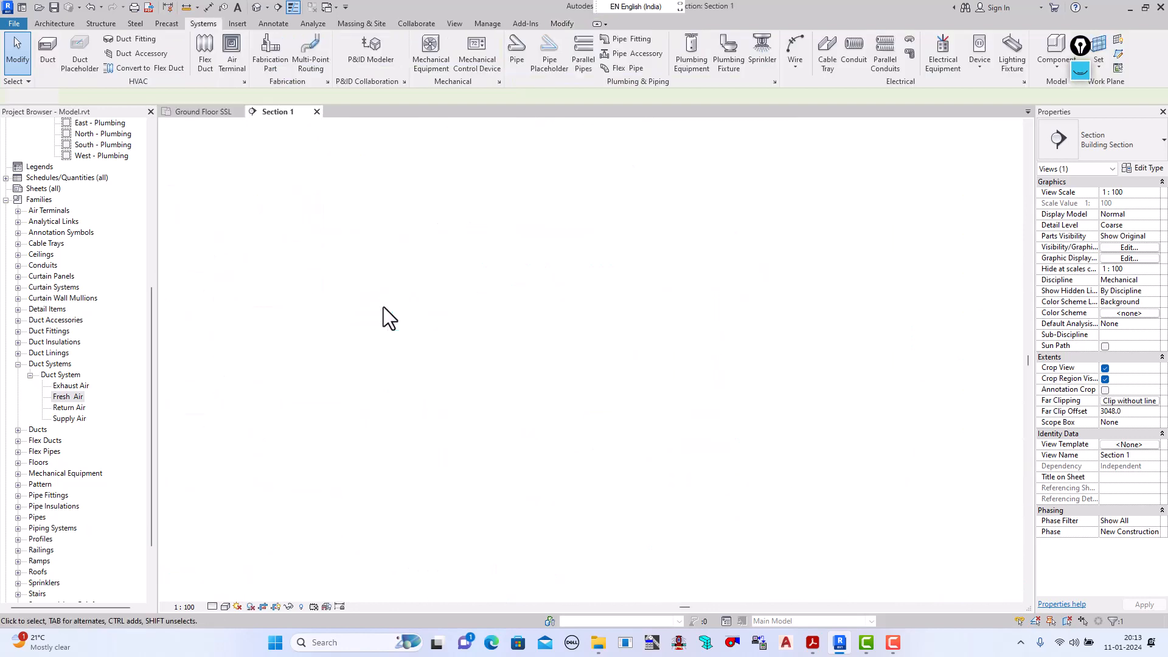
{"action": "scroll", "coordinate": [674, 551], "scroll_direction": "up", "scroll_amount": 3}
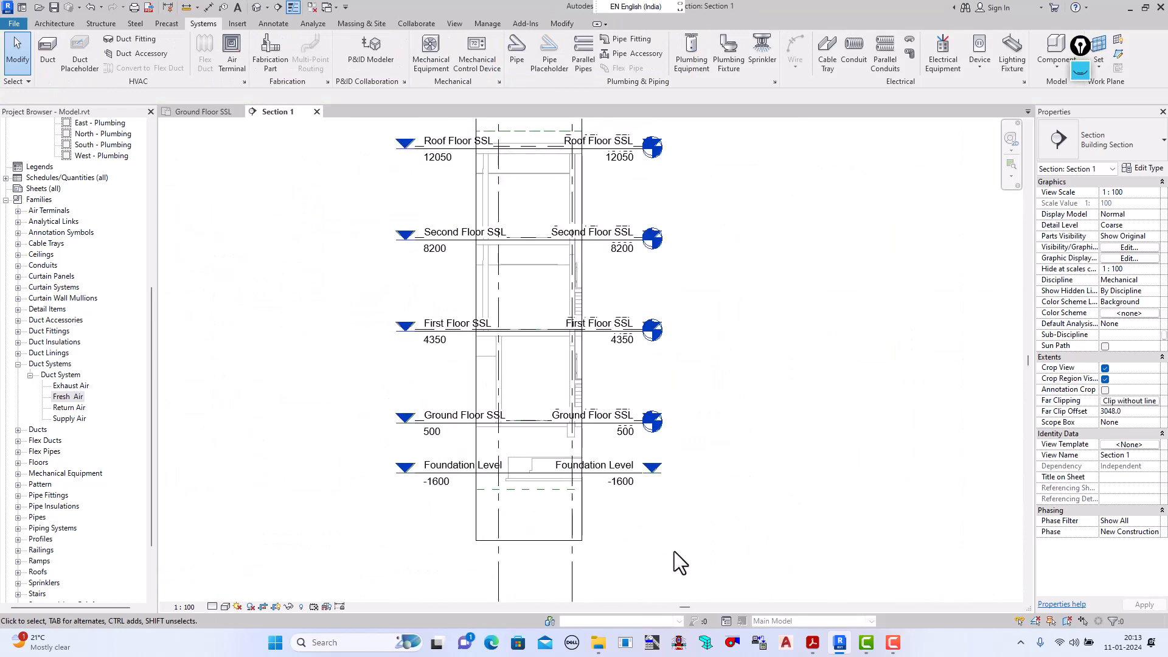
{"action": "left_click", "coordinate": [477, 371]}
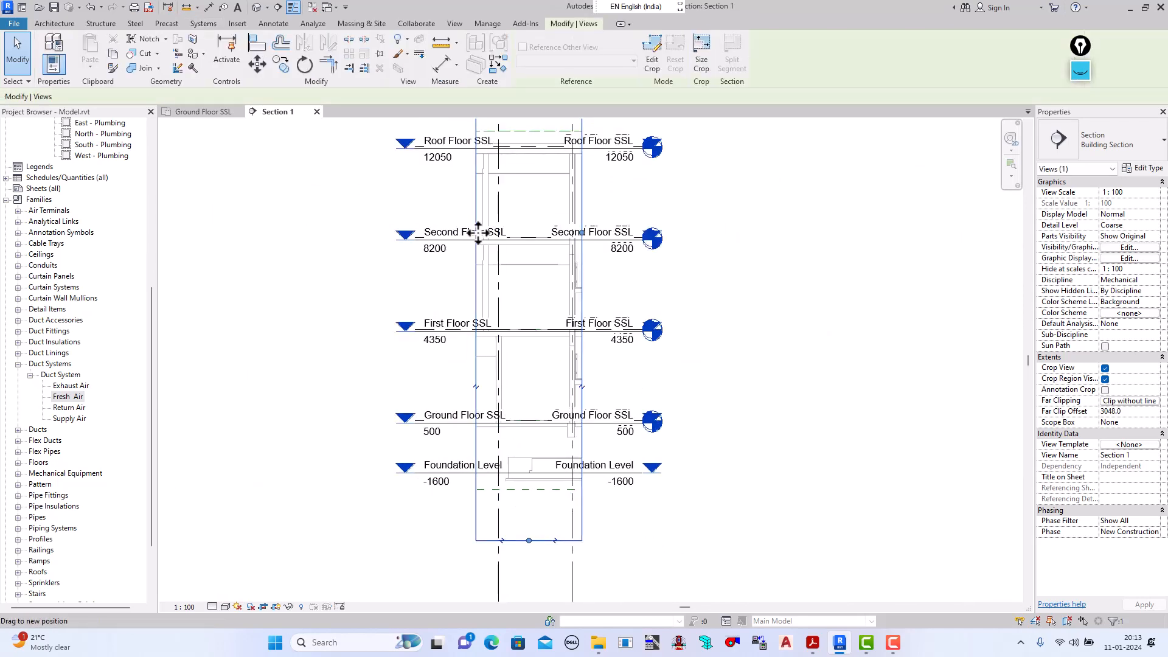
{"action": "left_click_drag", "start_coordinate": [478, 232], "coordinate": [389, 235]}
{"action": "left_click_drag", "start_coordinate": [411, 274], "coordinate": [411, 275]}
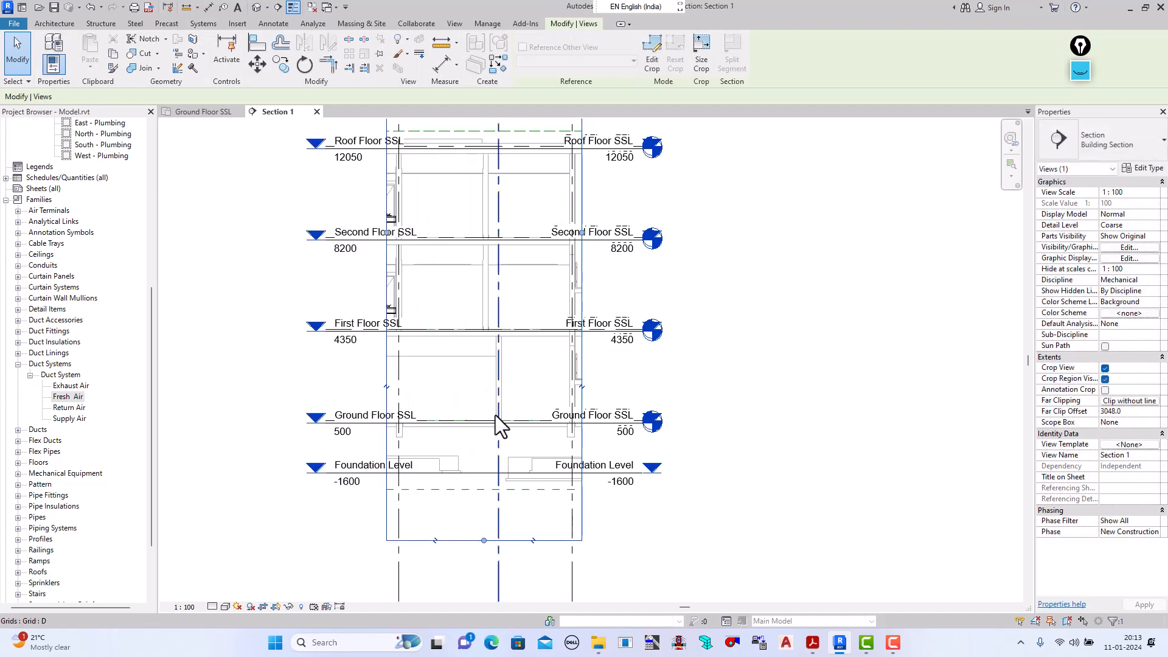
{"action": "scroll", "coordinate": [506, 422], "scroll_direction": "up", "scroll_amount": 2}
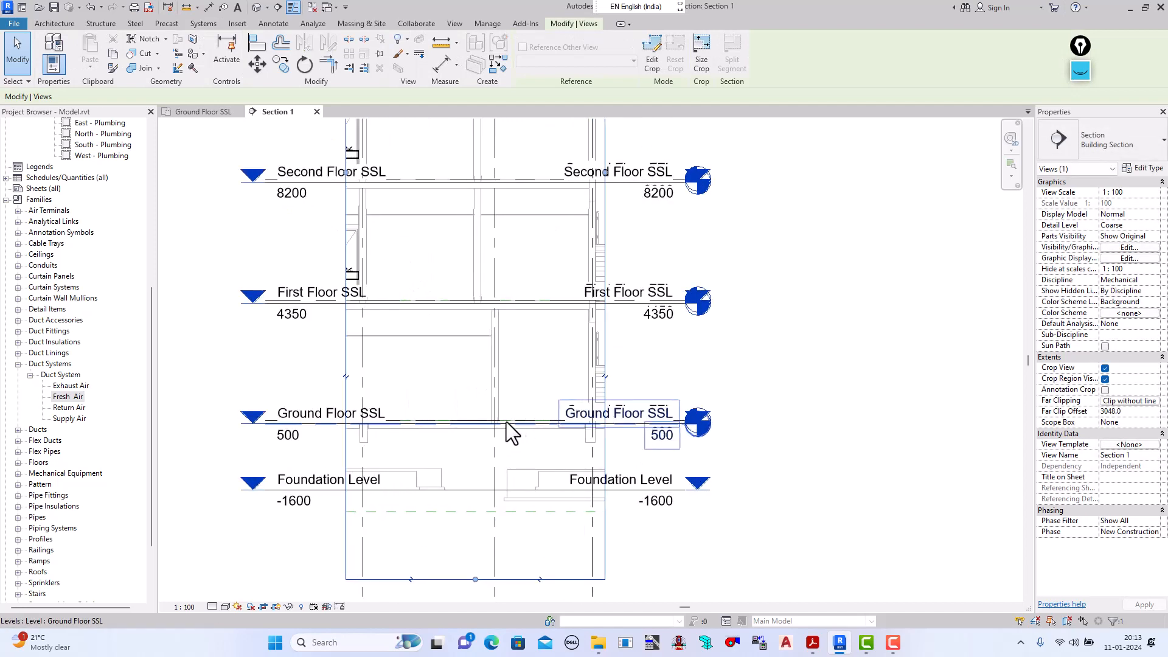
Step: Set the section view's detail level to Fine and its visual style to Wireframe
{"action": "left_click", "coordinate": [212, 606]}
{"action": "left_click", "coordinate": [227, 594]}
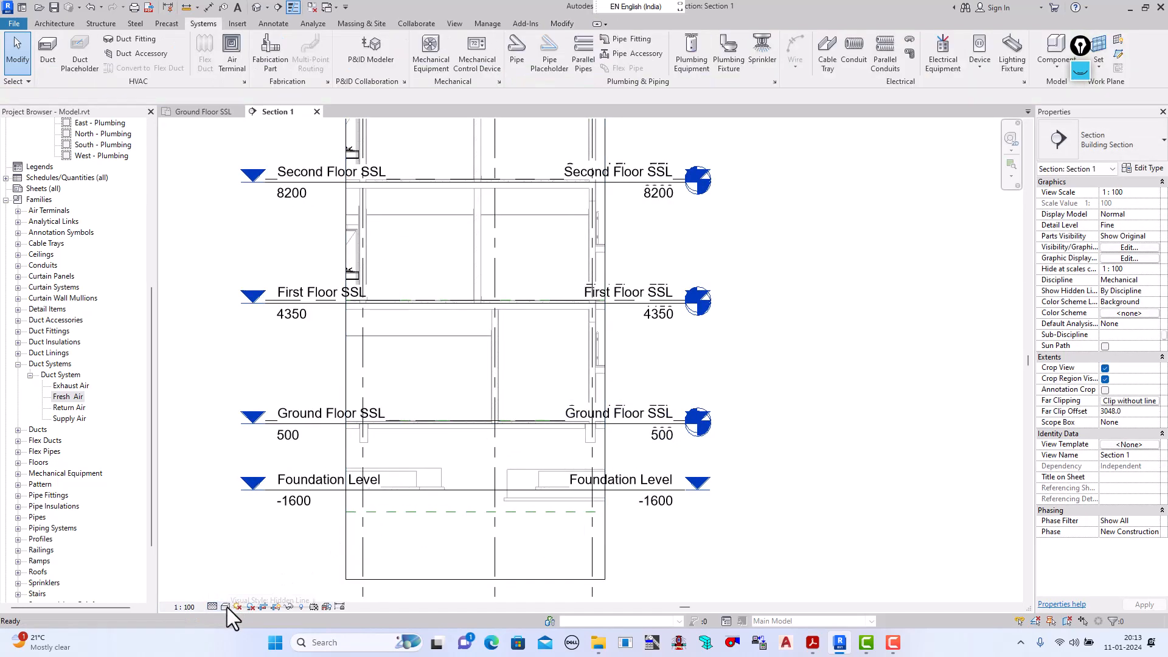
{"action": "left_click", "coordinate": [227, 606]}
{"action": "left_click", "coordinate": [257, 547]}
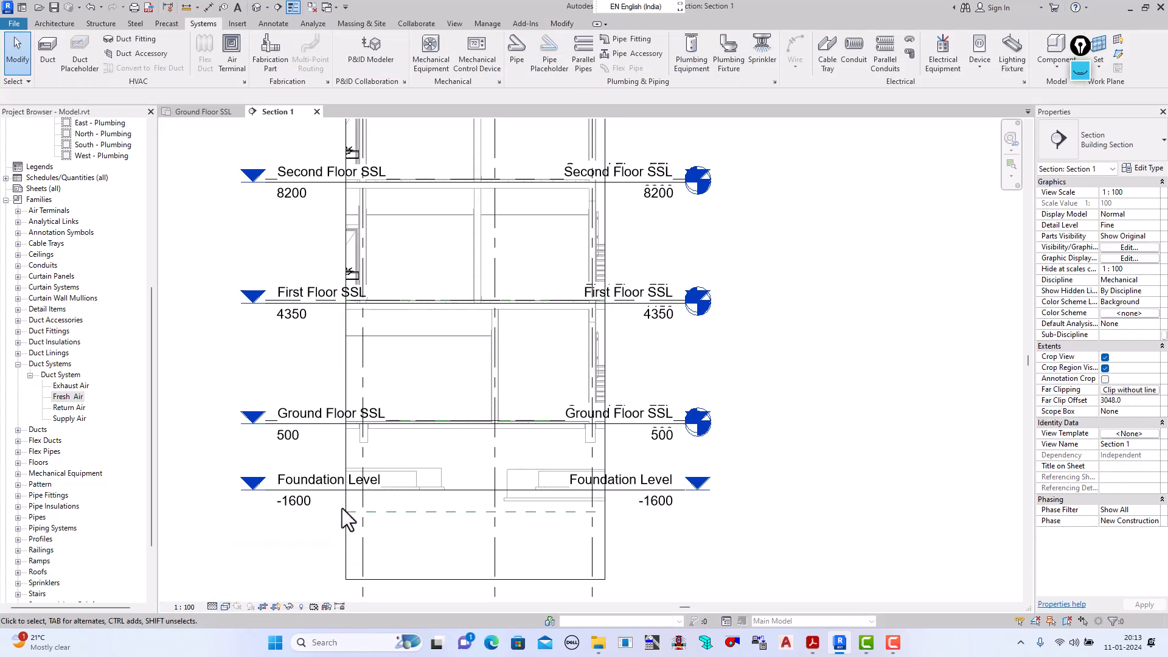
Step: Inspect the linked ARch.rvt model in the section, selecting it around the space between Ground Floor SSL and First Floor SSL
{"action": "scroll", "coordinate": [541, 409], "scroll_direction": "up", "scroll_amount": 2}
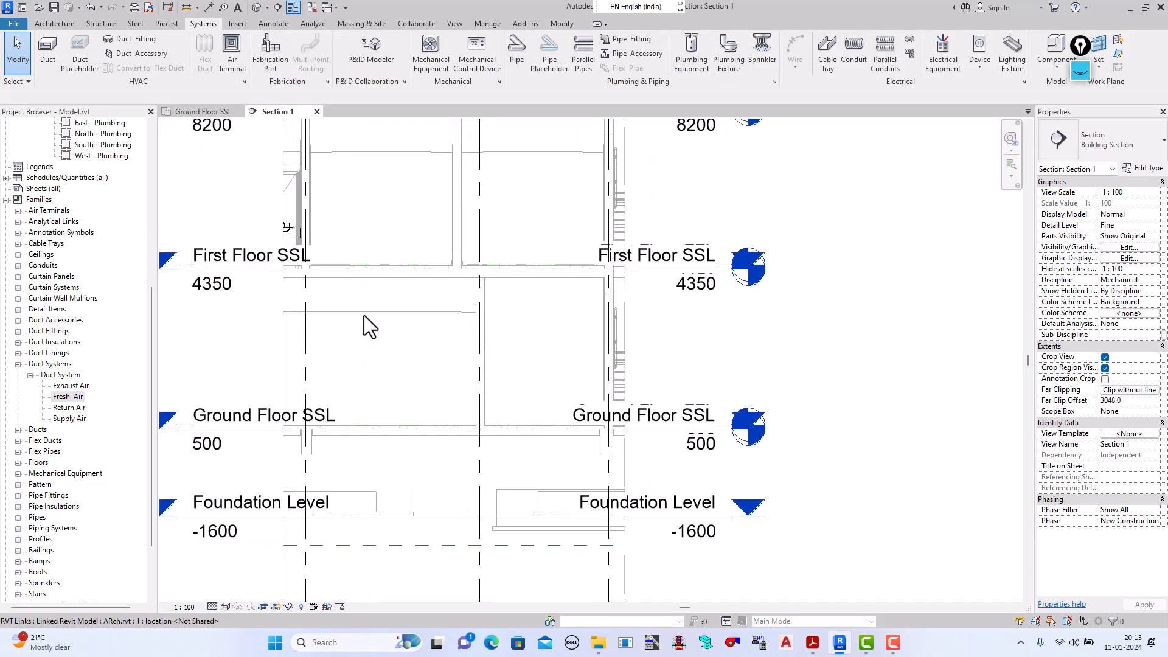
{"action": "scroll", "coordinate": [393, 303], "scroll_direction": "up", "scroll_amount": 2}
{"action": "scroll", "coordinate": [425, 409], "scroll_direction": "down", "scroll_amount": 3}
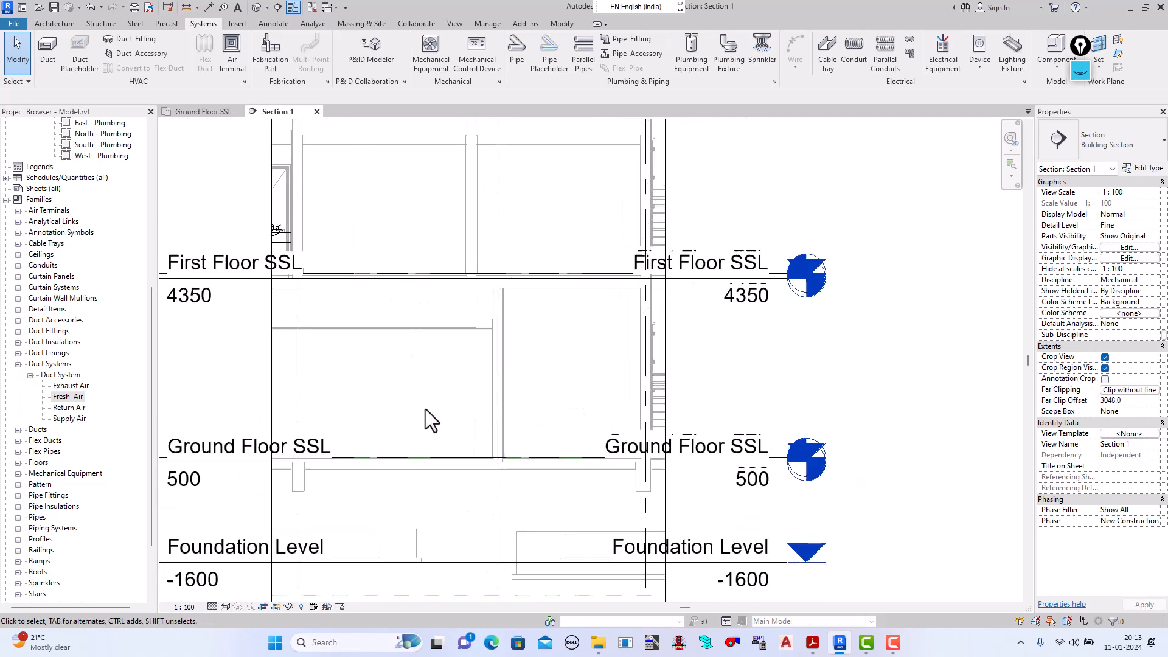
{"action": "left_click", "coordinate": [406, 346]}
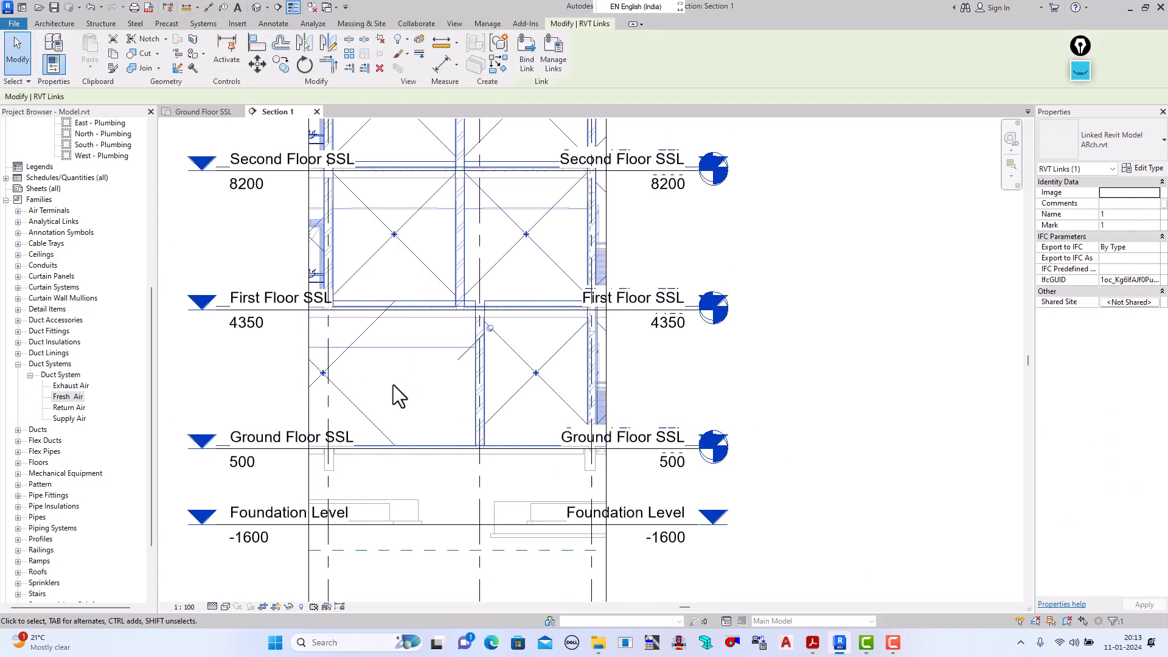
{"action": "scroll", "coordinate": [460, 380], "scroll_direction": "down", "scroll_amount": 3}
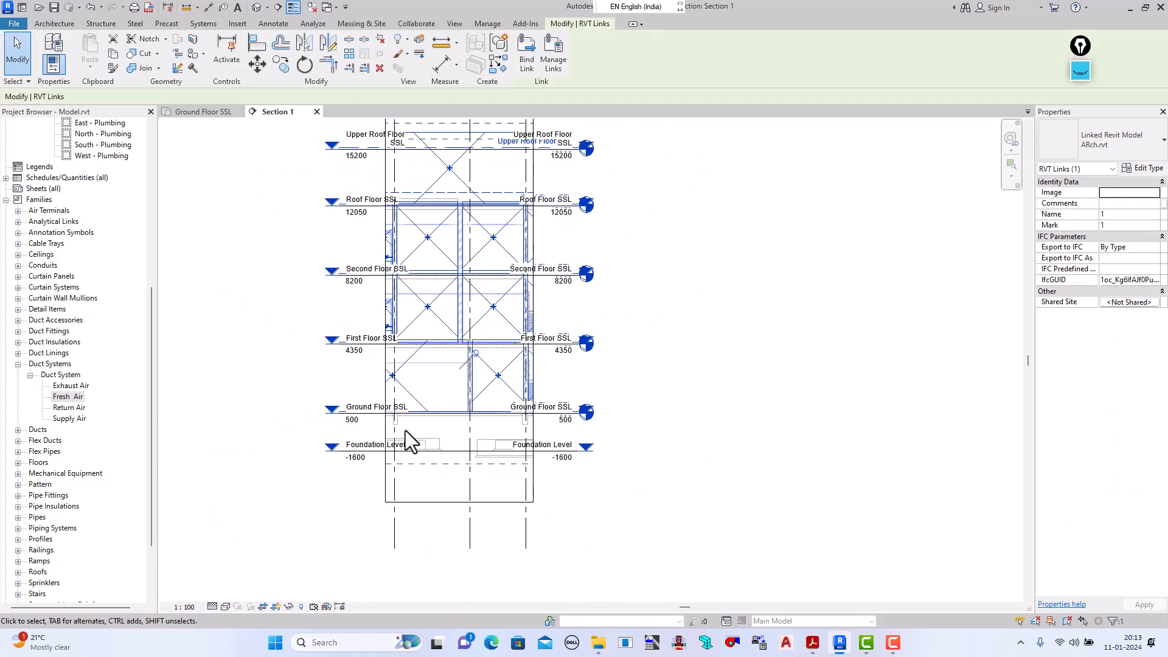
{"action": "scroll", "coordinate": [435, 309], "scroll_direction": "up", "scroll_amount": 1}
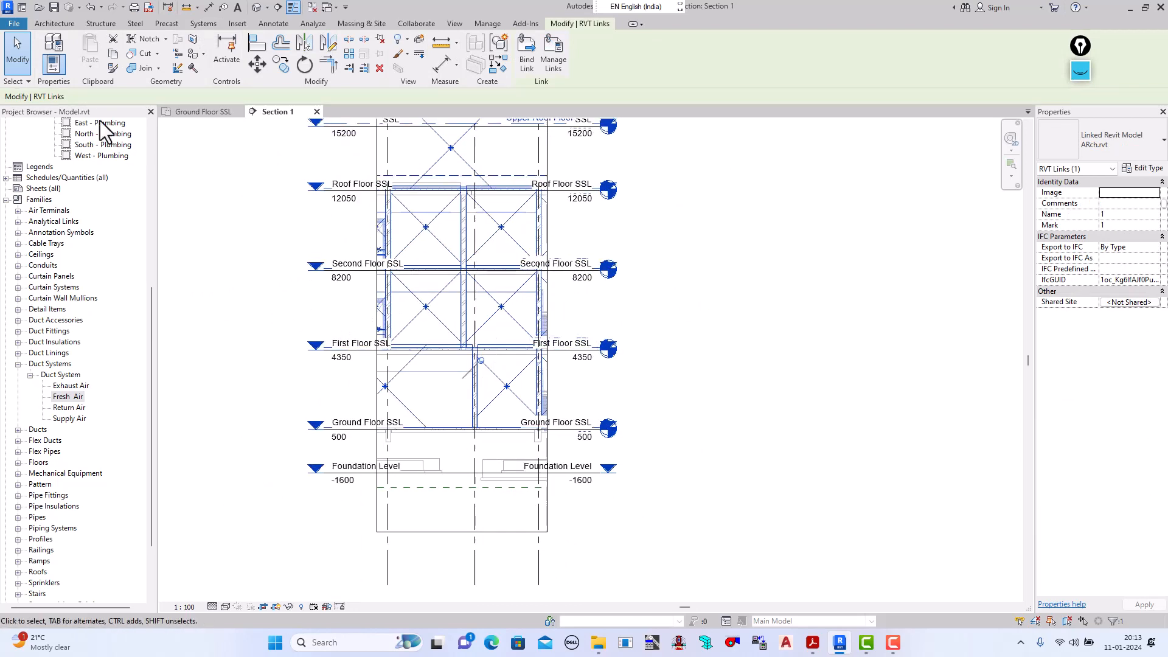
Step: Select the linked compound ceiling below the first floor in Section 1 to inspect its properties, then clear the selection
{"action": "left_click", "coordinate": [29, 68]}
{"action": "scroll", "coordinate": [465, 359], "scroll_direction": "up", "scroll_amount": 3}
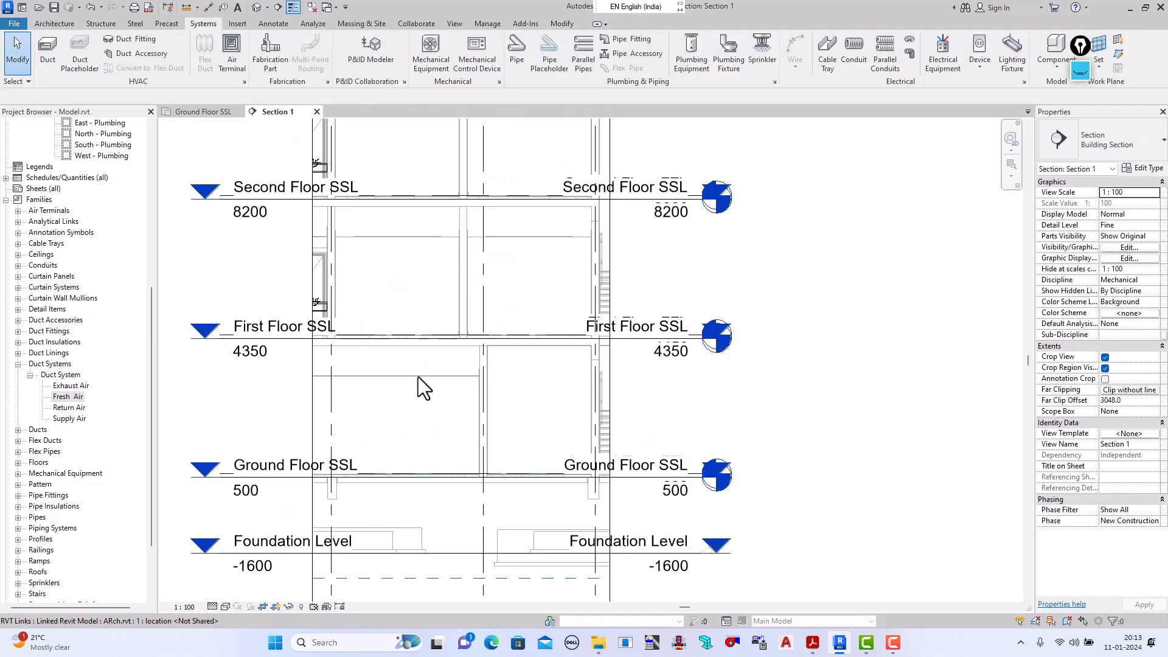
{"action": "scroll", "coordinate": [409, 378], "scroll_direction": "up", "scroll_amount": 2}
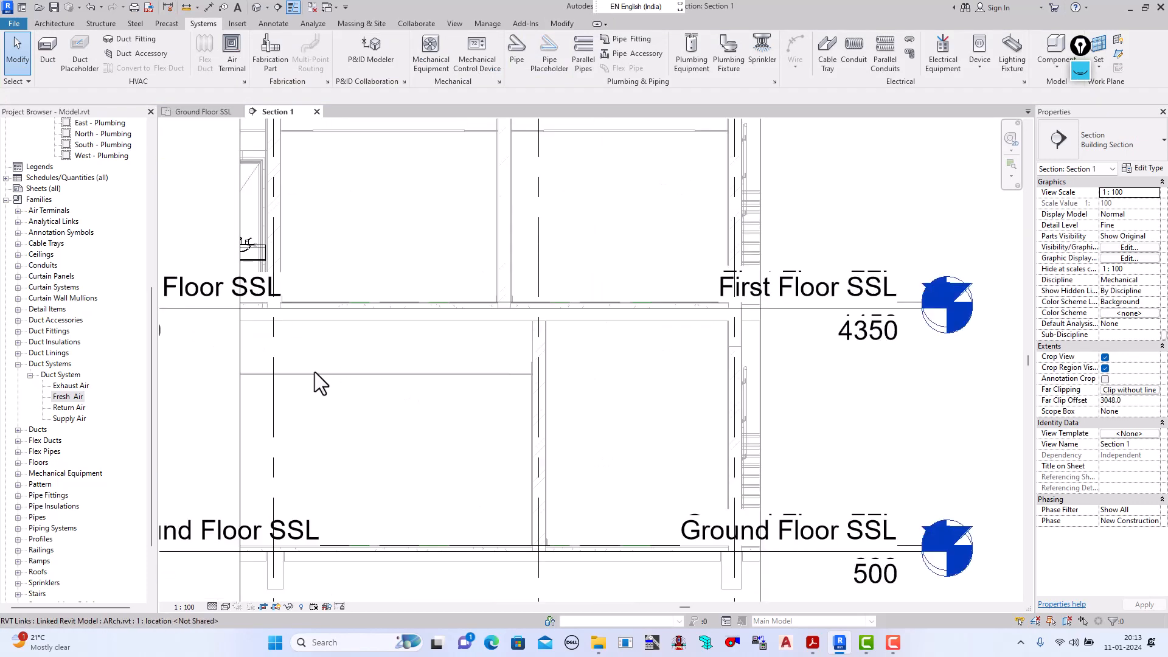
{"action": "left_click", "coordinate": [435, 376]}
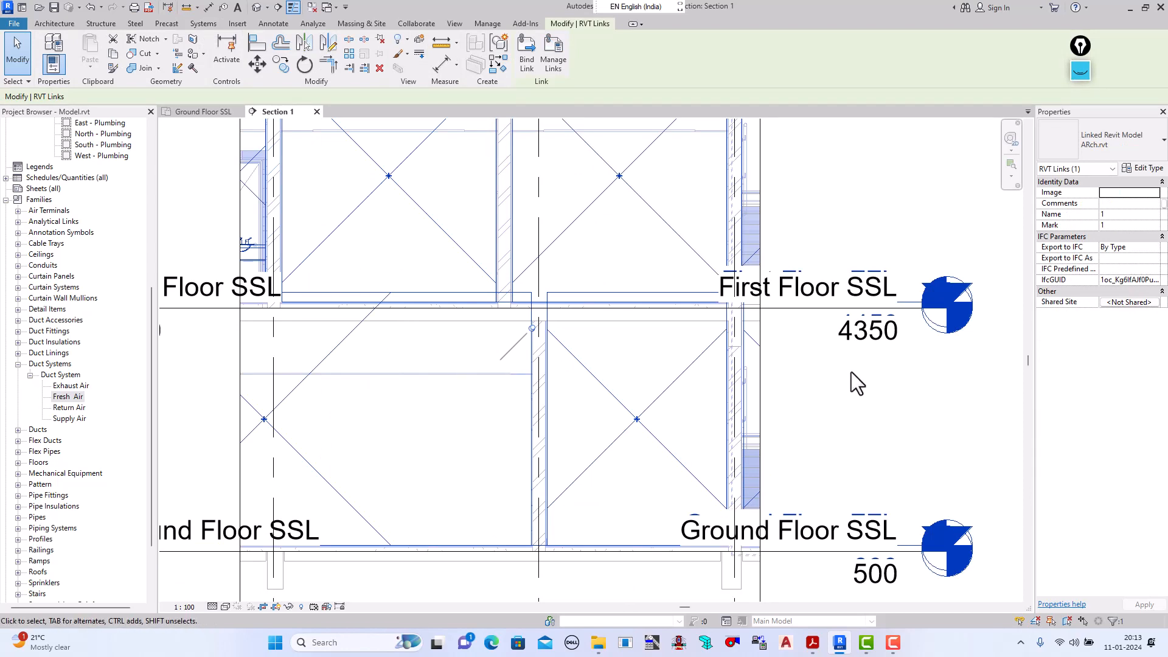
{"action": "left_click", "coordinate": [17, 52]}
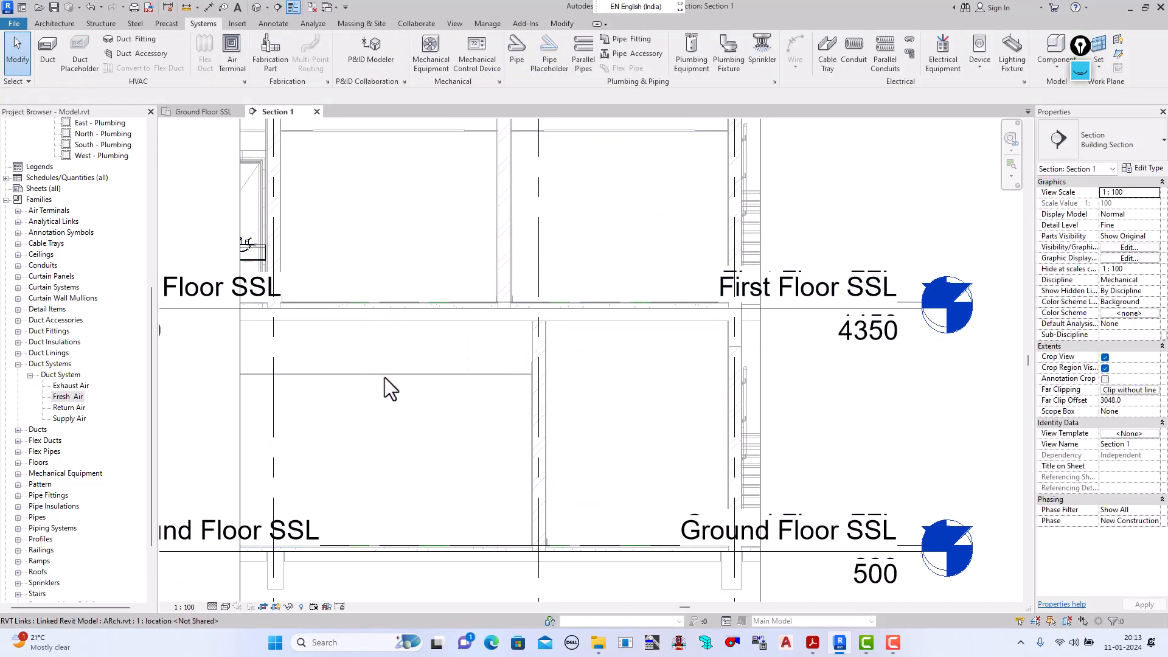
{"action": "scroll", "coordinate": [385, 377], "scroll_direction": "down", "scroll_amount": 2}
{"action": "scroll", "coordinate": [372, 387], "scroll_direction": "up", "scroll_amount": 4}
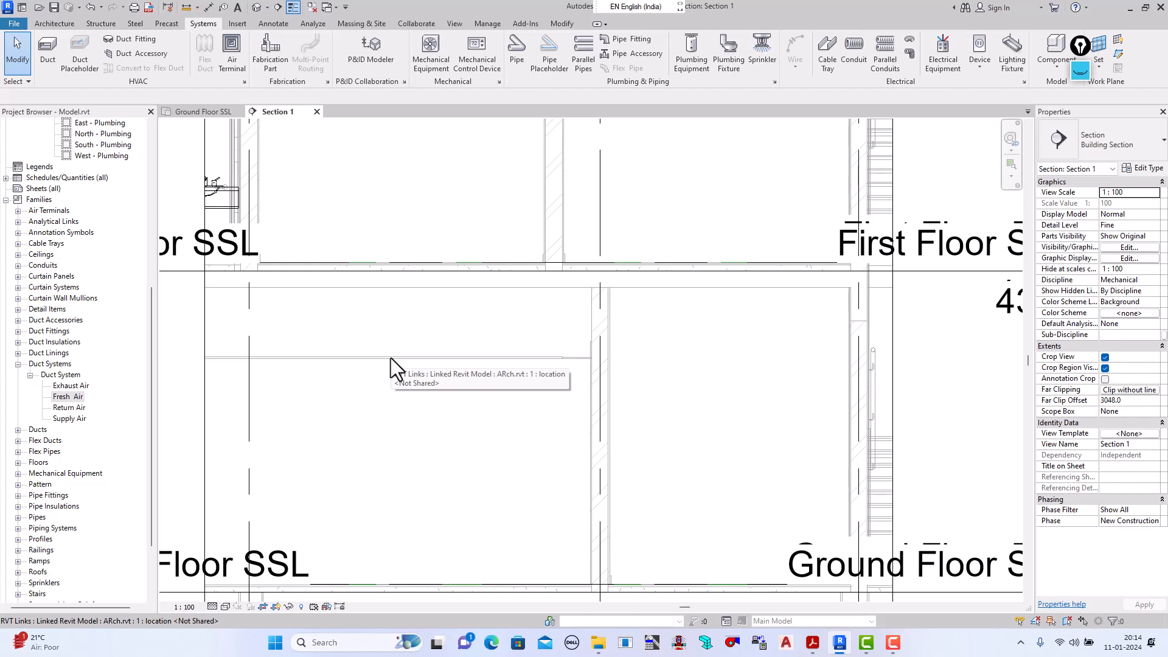
{"action": "key", "text": "Tab"}
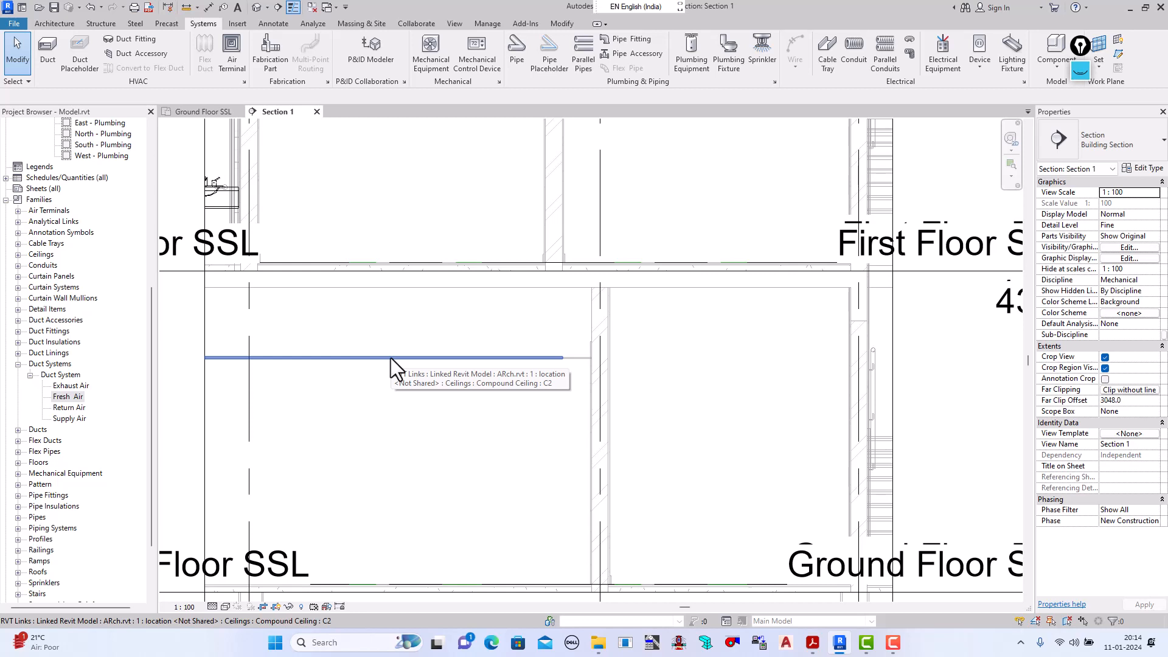
{"action": "left_click", "coordinate": [391, 358]}
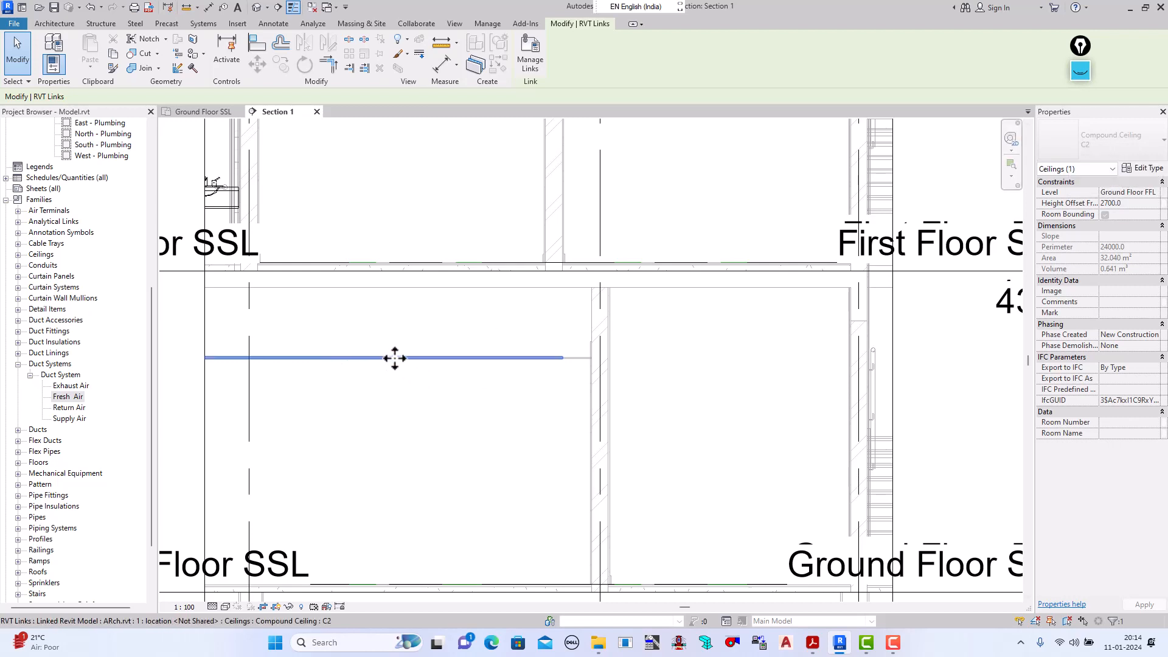
{"action": "left_click", "coordinate": [26, 63]}
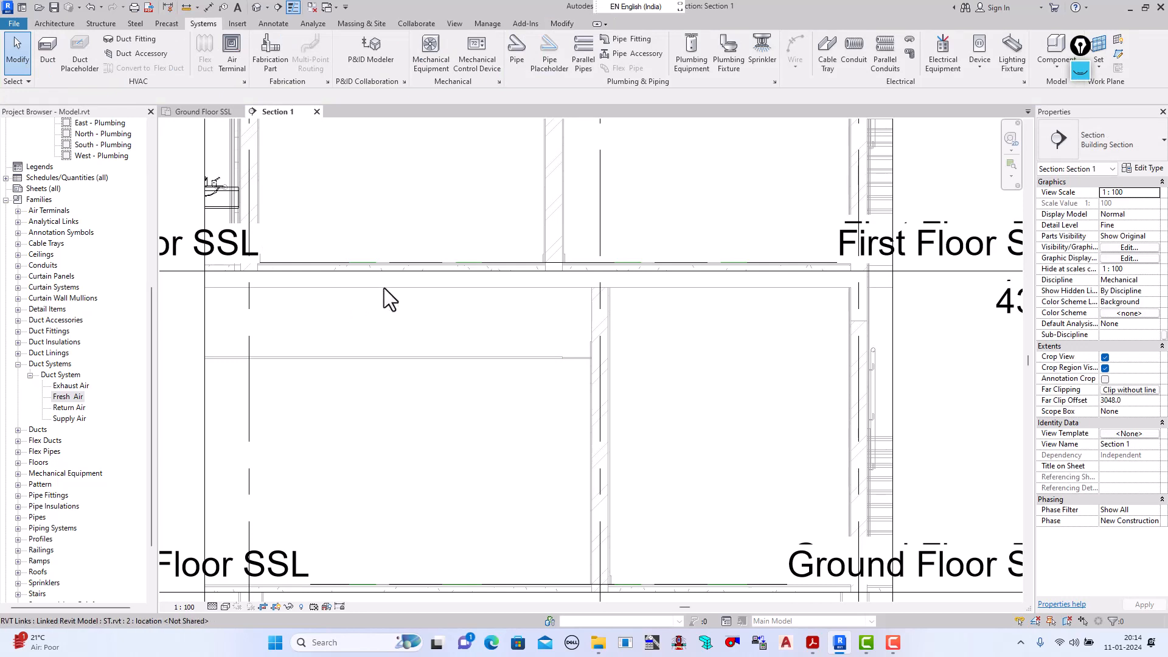
Step: Select the linked structural floor slab above the ceiling to inspect its properties, then clear the selection
{"action": "key", "text": "Tab"}
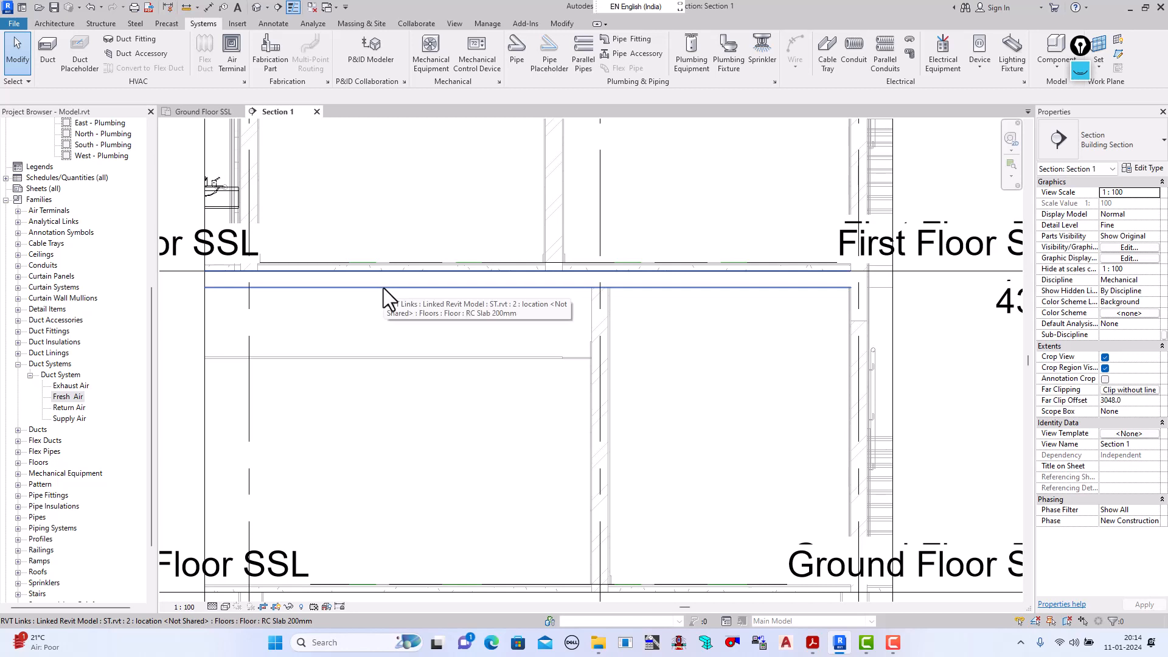
{"action": "left_click", "coordinate": [383, 287]}
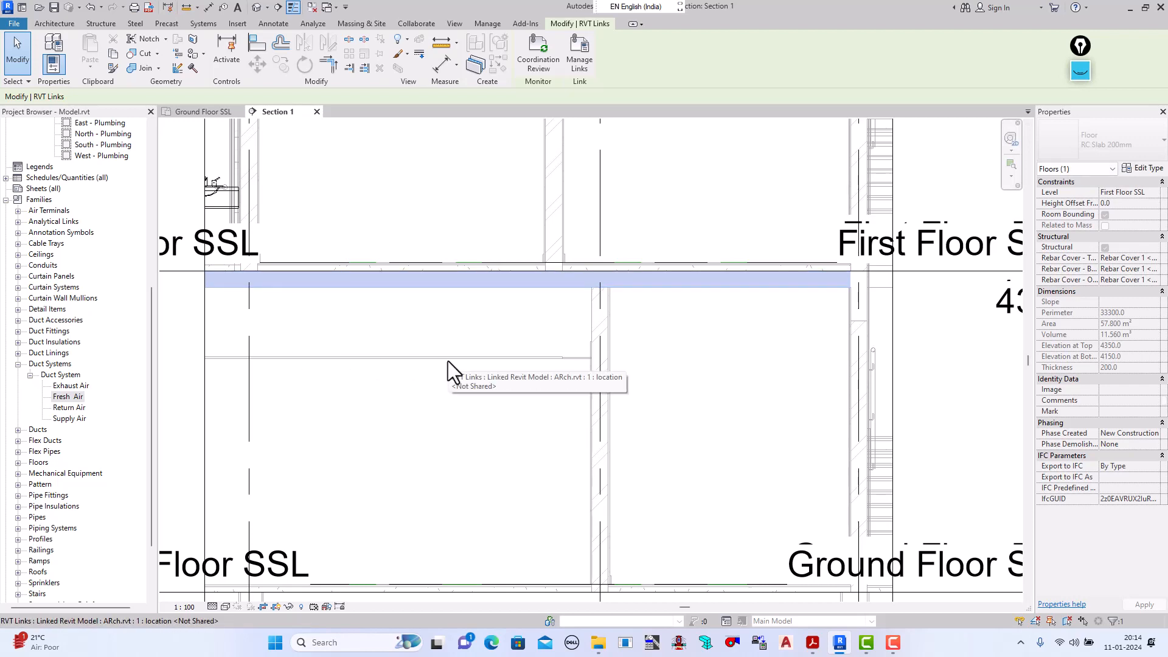
{"action": "left_click", "coordinate": [14, 40]}
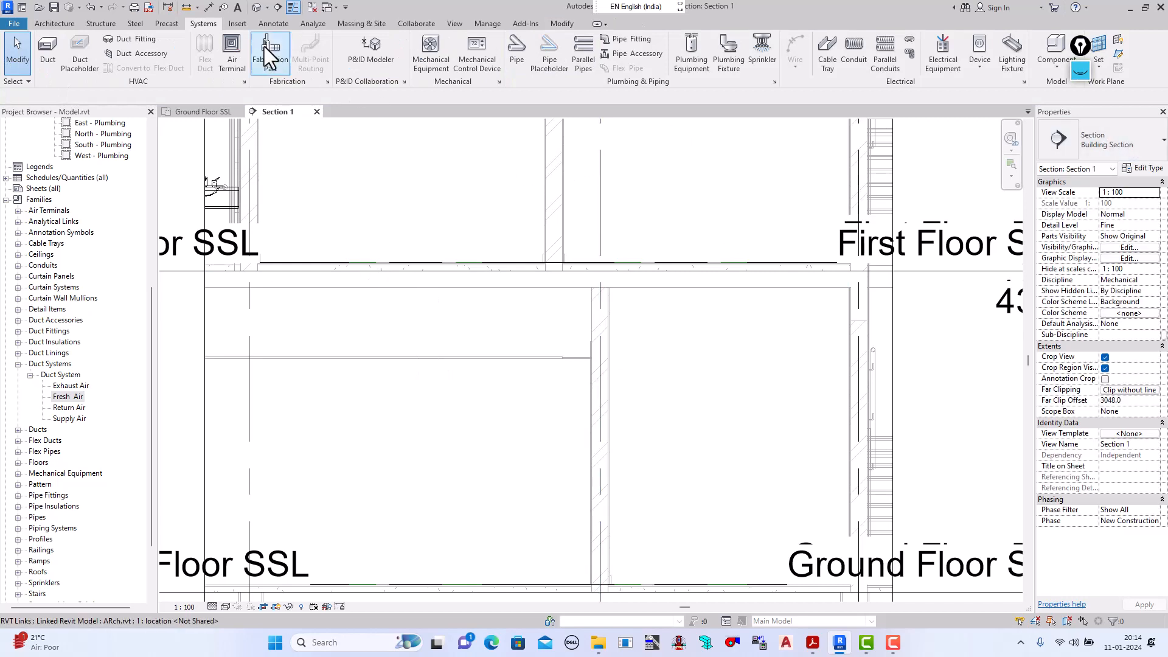
Step: Measure the heights from the slab underside to the ceiling and down to the ground floor with a temporary aligned dimension, without placing it
{"action": "left_click", "coordinate": [209, 8]}
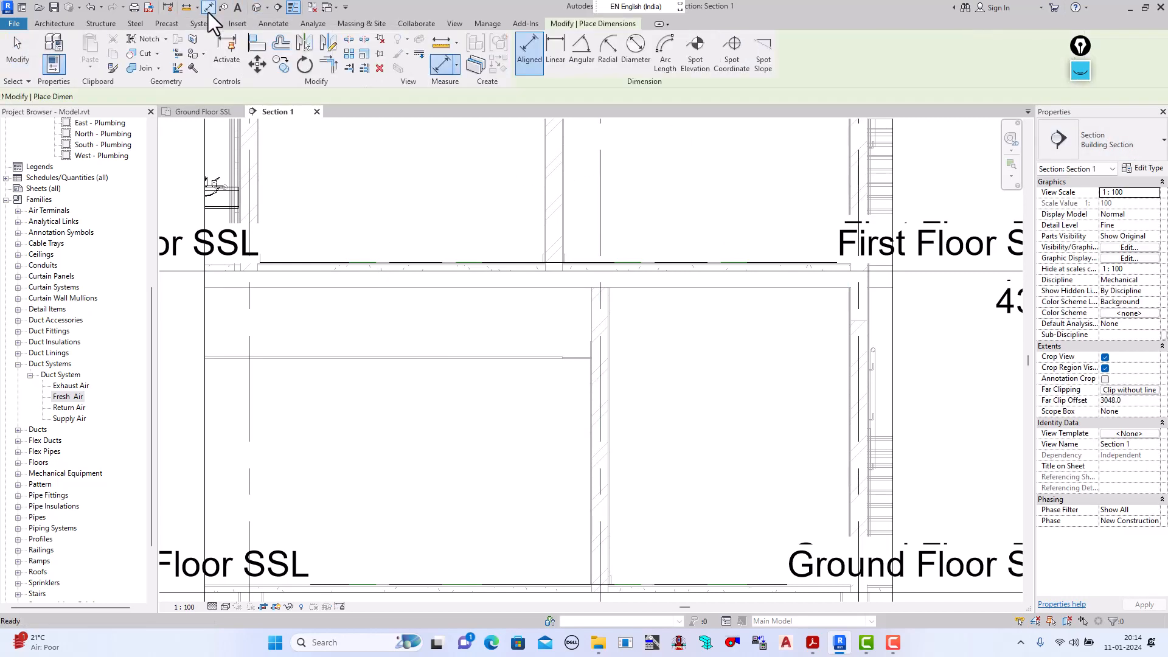
{"action": "left_click", "coordinate": [383, 288]}
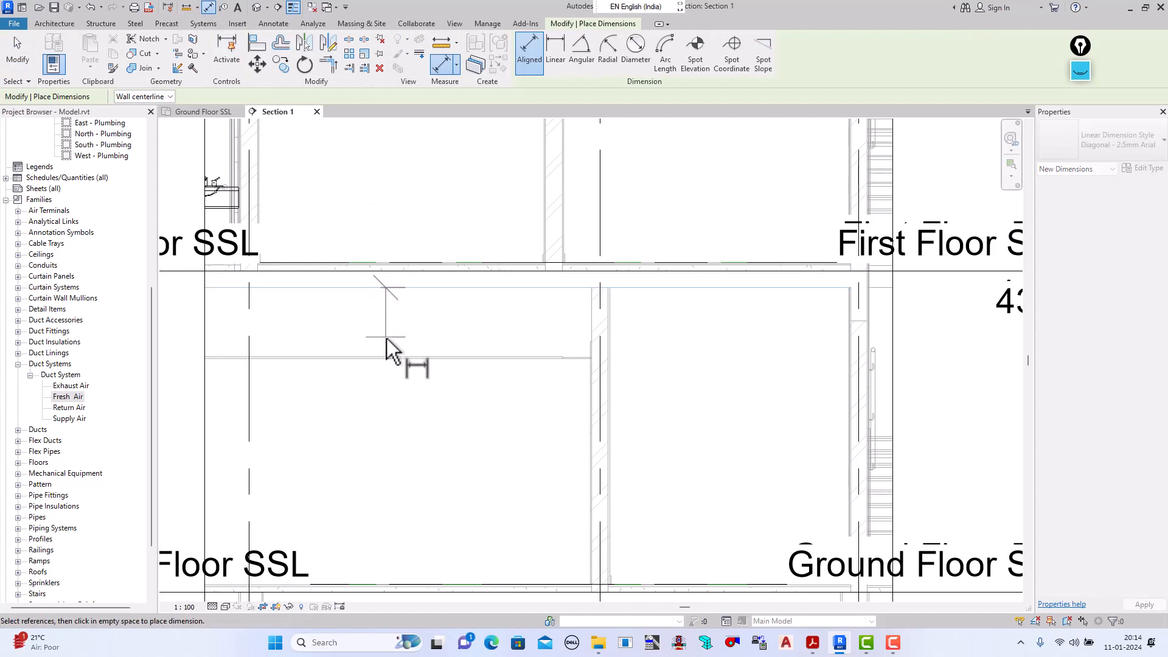
{"action": "left_click", "coordinate": [385, 355]}
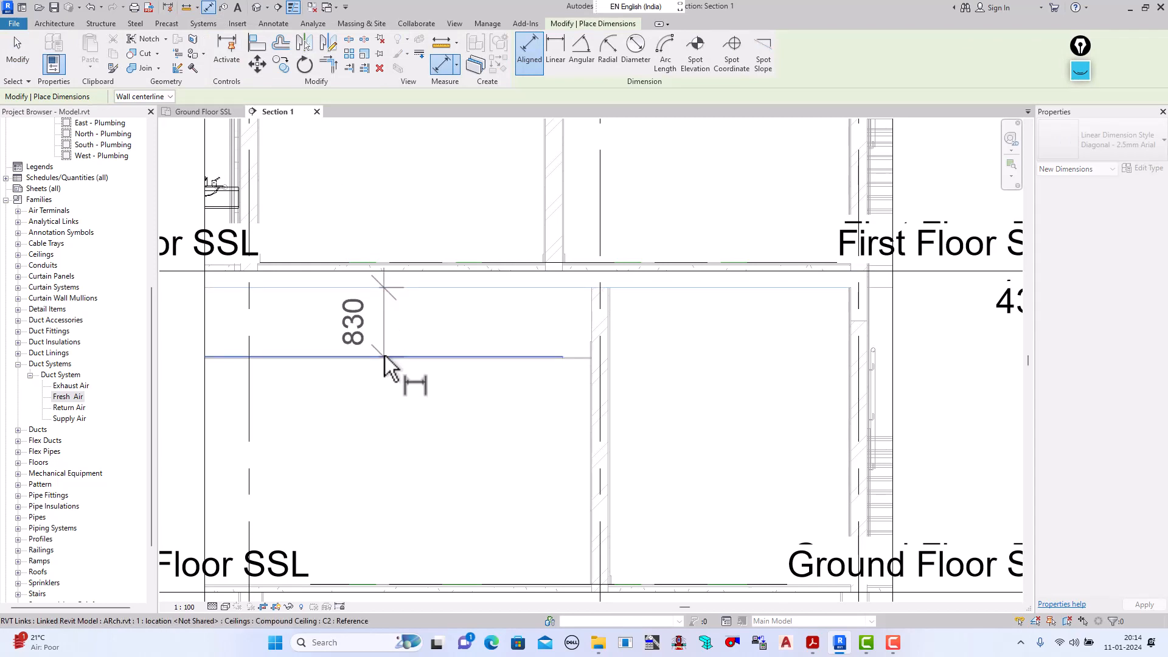
{"action": "scroll", "coordinate": [384, 357], "scroll_direction": "down", "scroll_amount": 2}
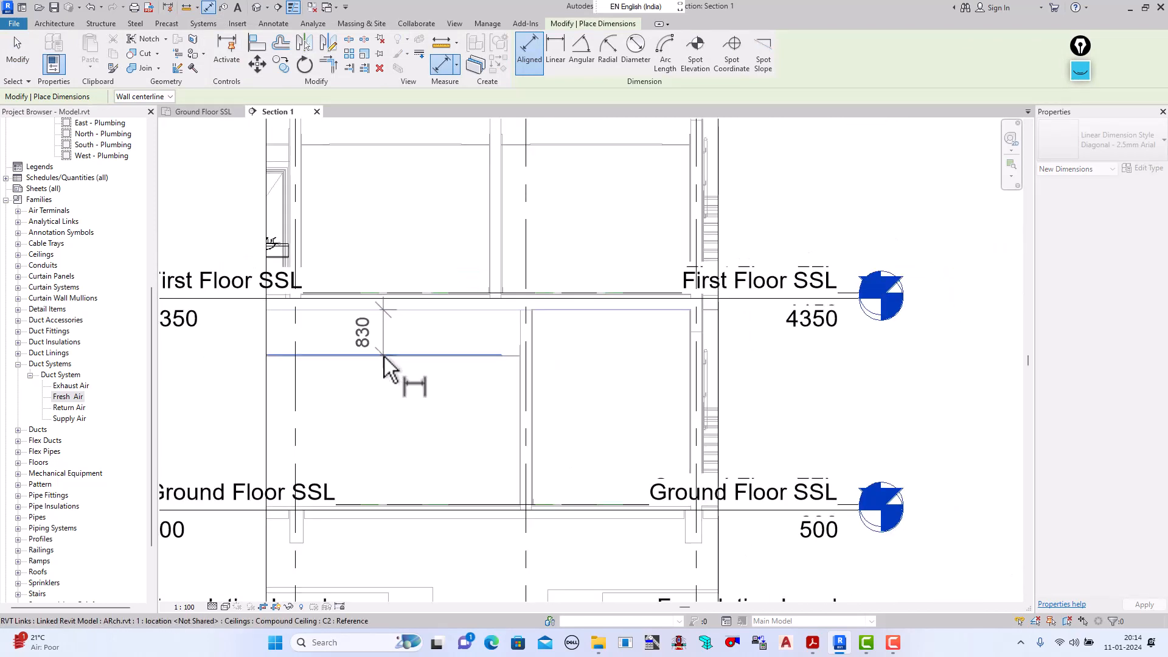
{"action": "scroll", "coordinate": [387, 502], "scroll_direction": "up", "scroll_amount": 2}
{"action": "left_click", "coordinate": [389, 506]}
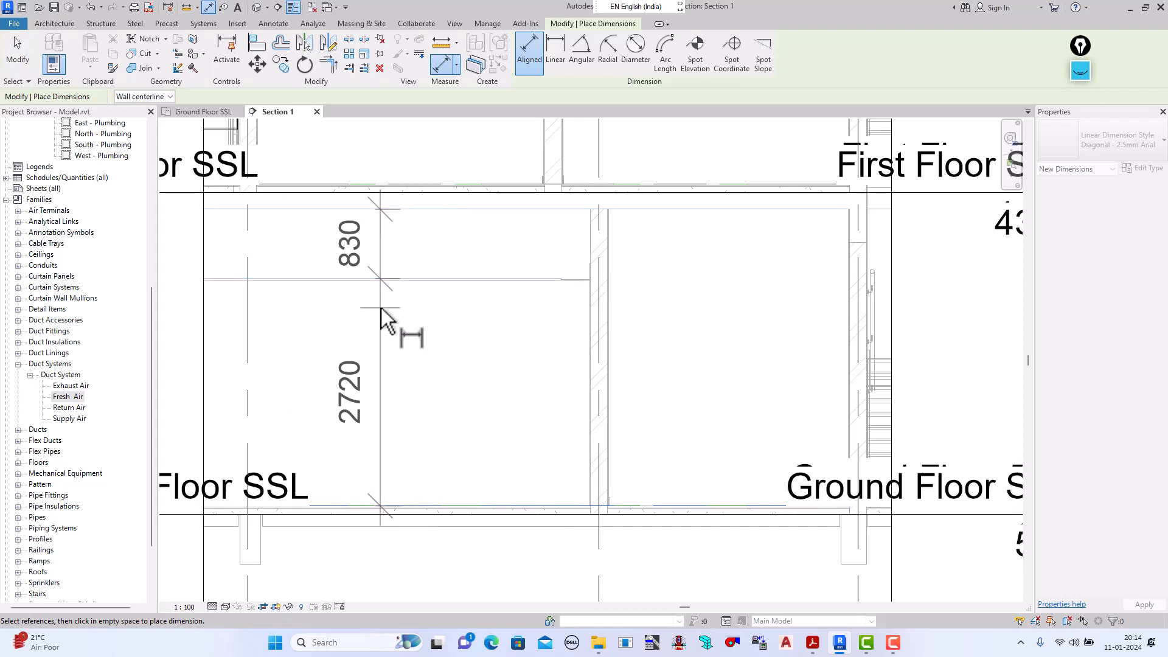
{"action": "right_click", "coordinate": [407, 313]}
{"action": "left_click", "coordinate": [422, 322]}
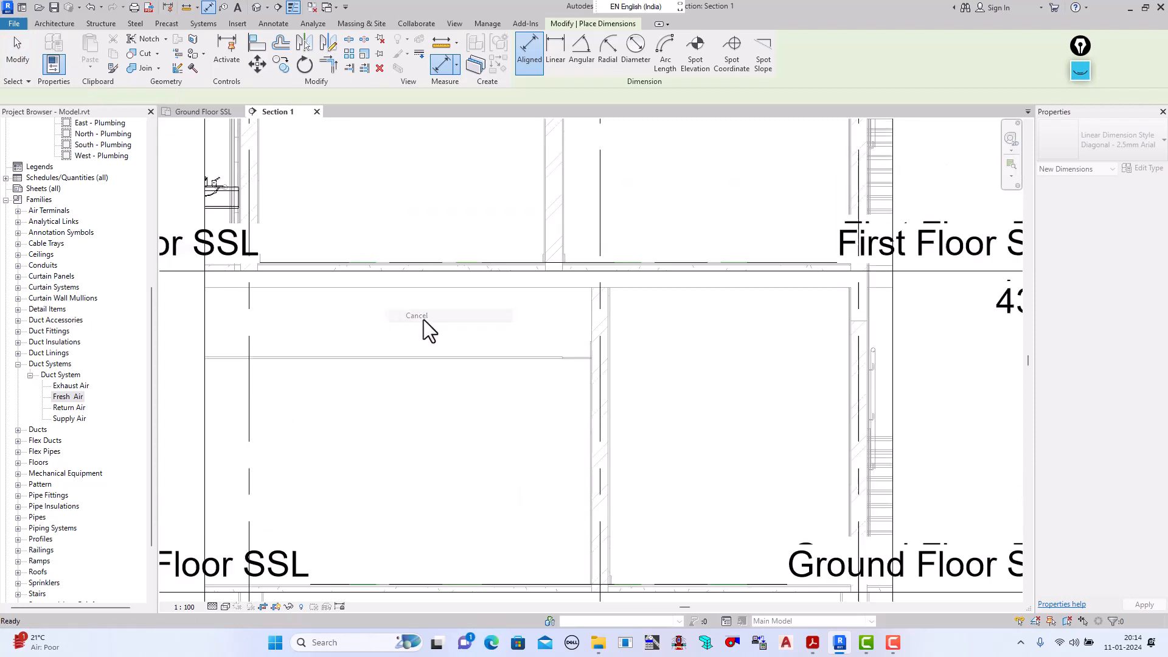
{"action": "scroll", "coordinate": [390, 375], "scroll_direction": "up", "scroll_amount": 2}
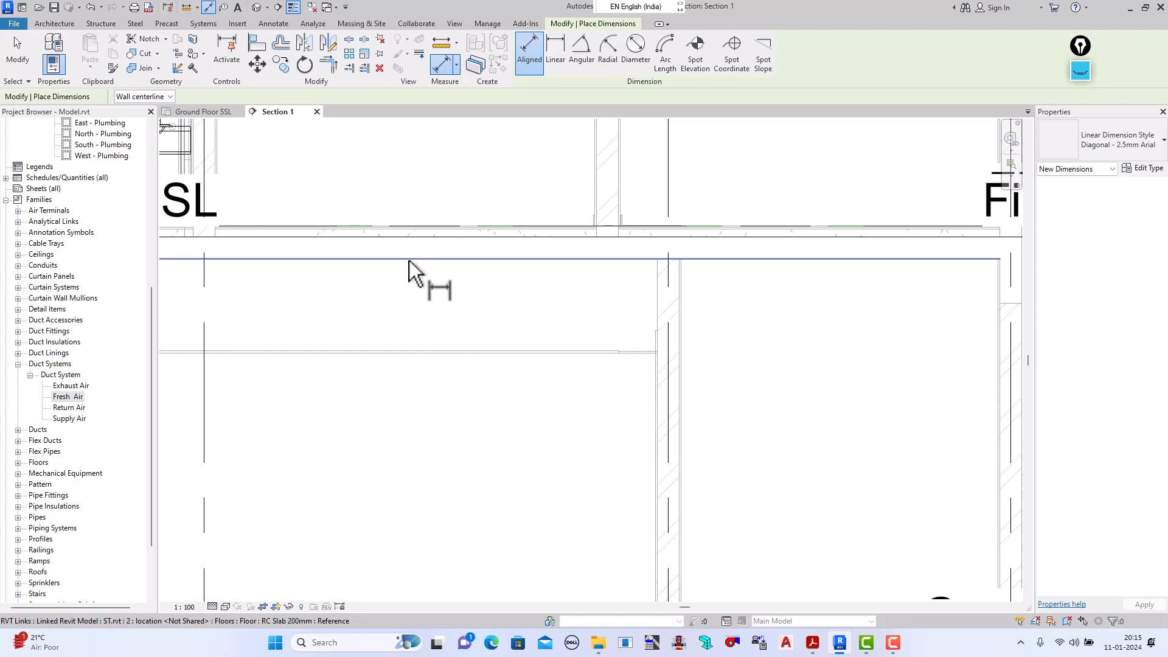
{"action": "left_click", "coordinate": [19, 56]}
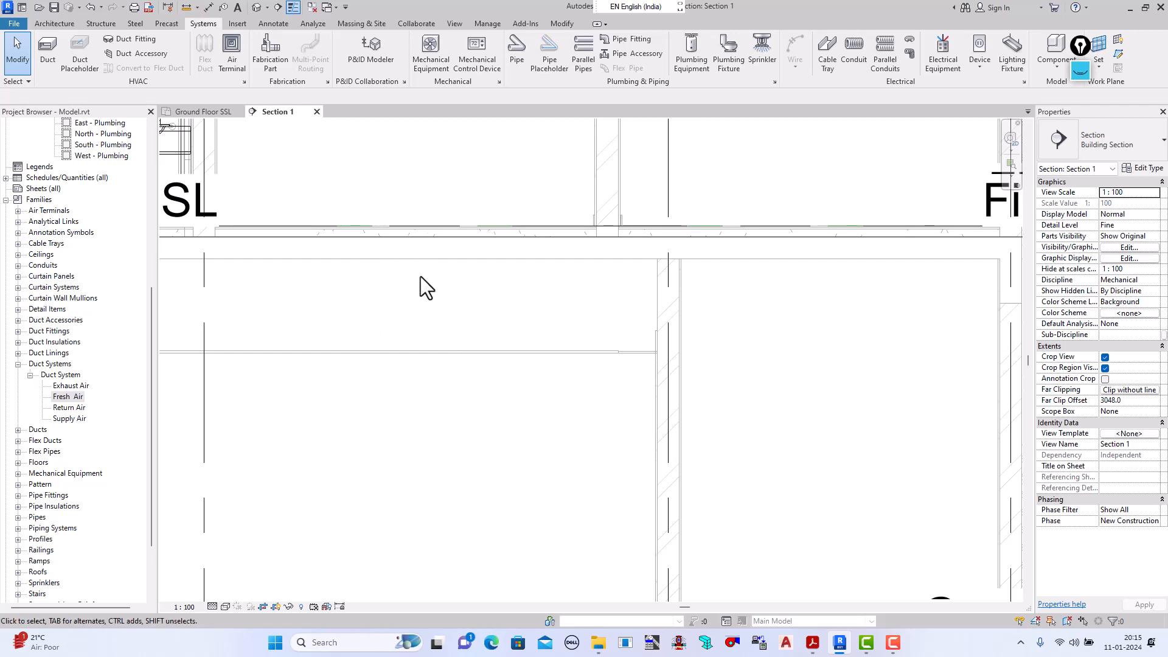
Step: Switch to the Ground Floor SSL plan, start placing mechanical equipment near Room-4 and review the loaded equipment types
{"action": "left_click", "coordinate": [207, 112]}
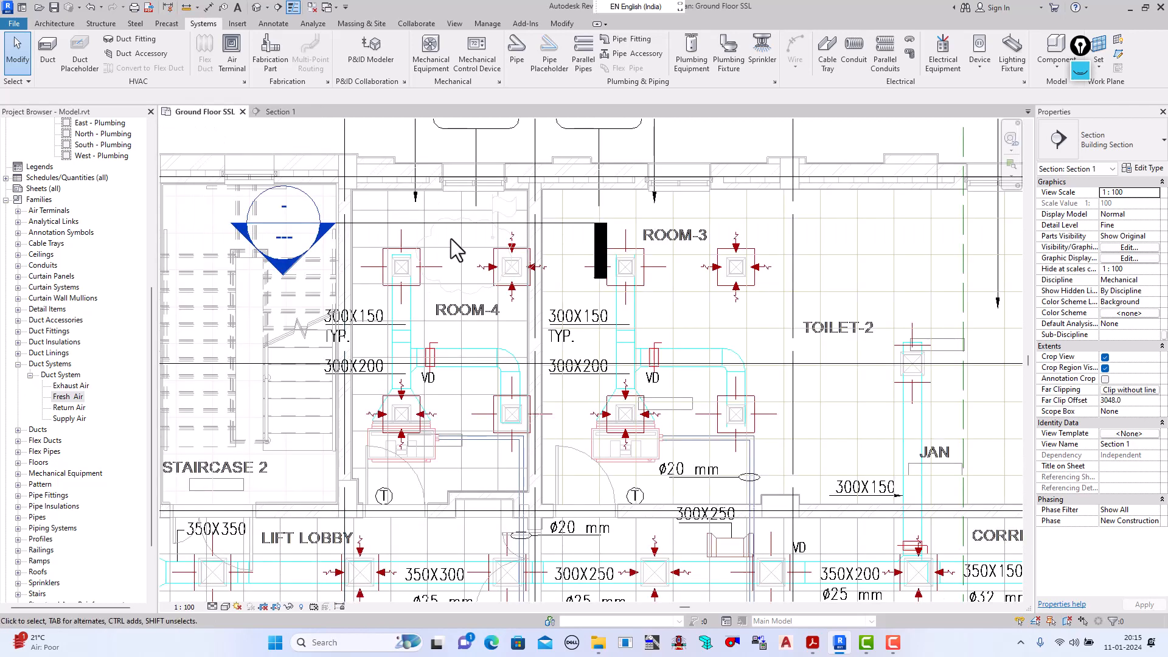
{"action": "scroll", "coordinate": [448, 263], "scroll_direction": "down", "scroll_amount": 3}
{"action": "scroll", "coordinate": [932, 209], "scroll_direction": "up", "scroll_amount": 4}
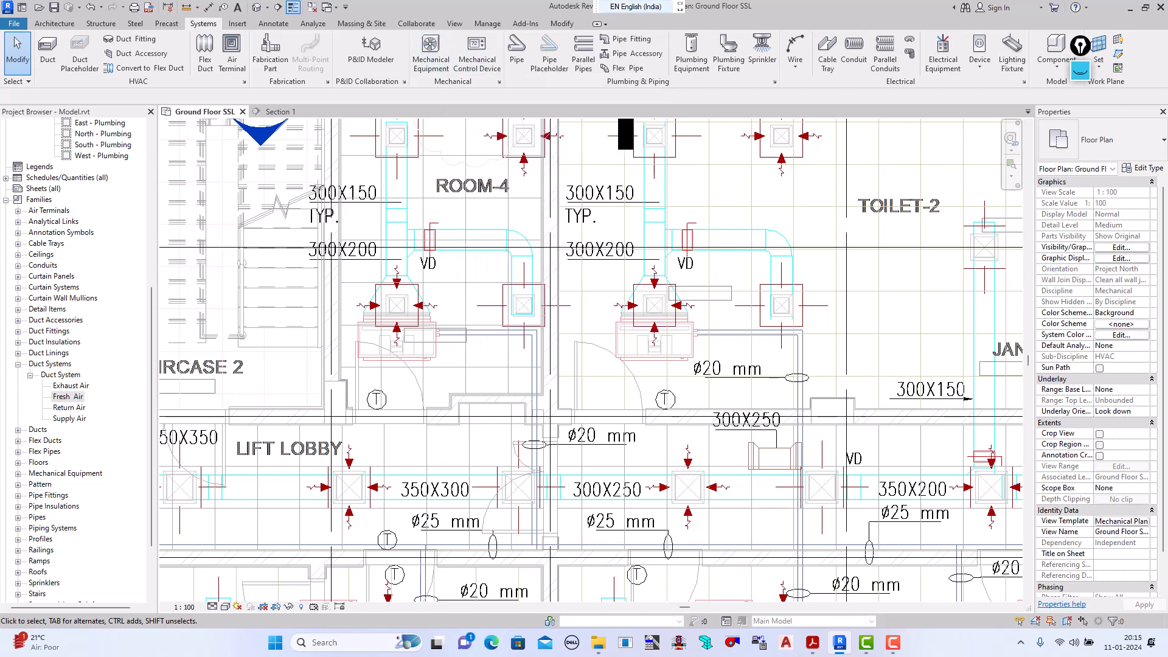
{"action": "left_click", "coordinate": [430, 64]}
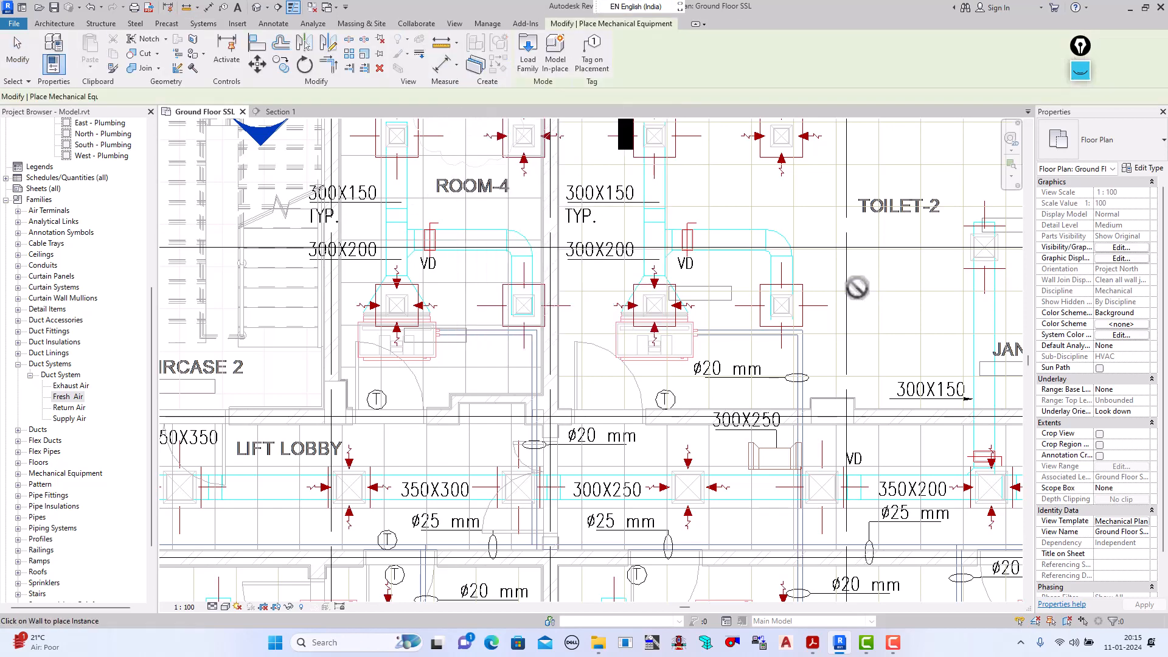
{"action": "left_click", "coordinate": [1141, 145]}
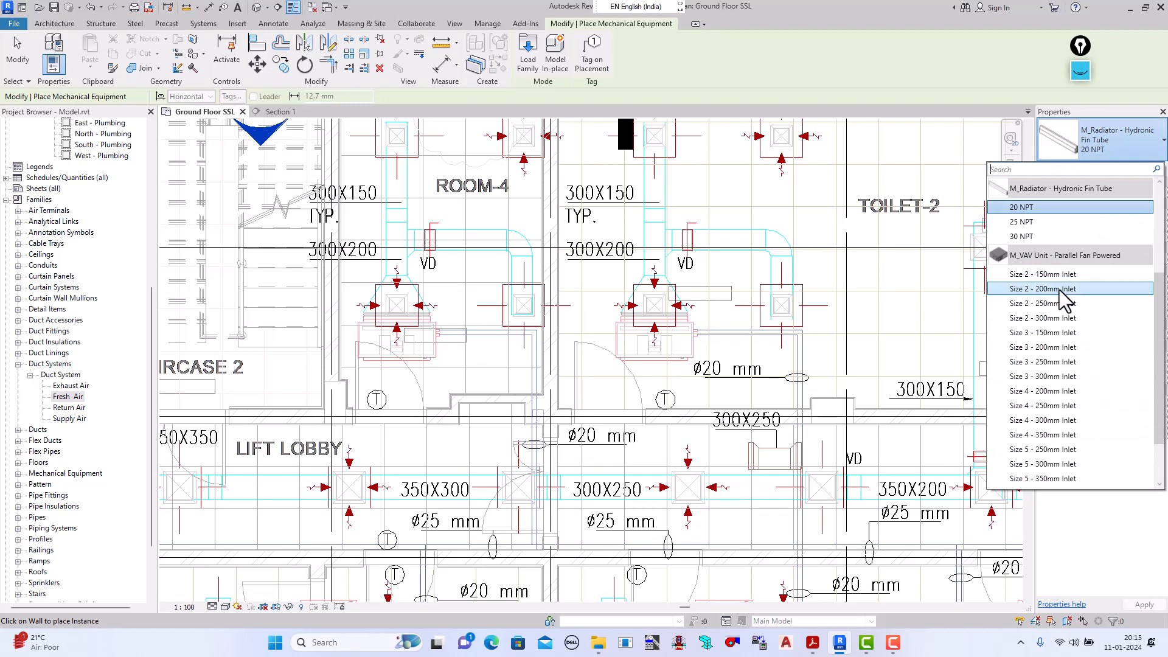
{"action": "scroll", "coordinate": [1036, 357], "scroll_direction": "down", "scroll_amount": 1}
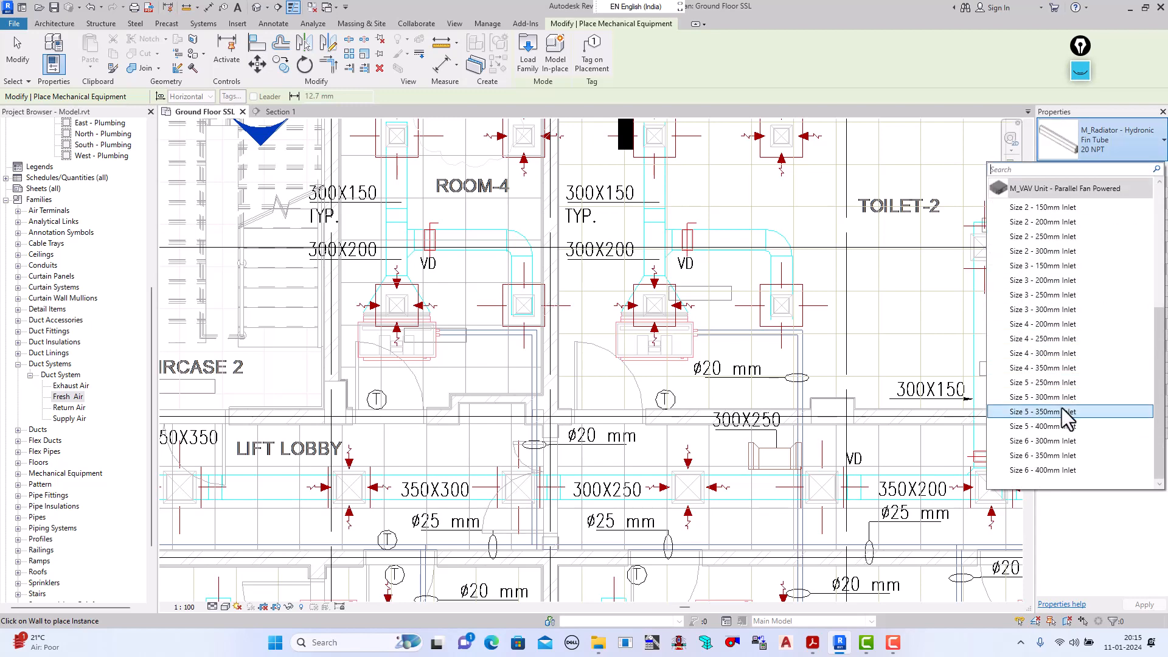
{"action": "scroll", "coordinate": [1061, 407], "scroll_direction": "up", "scroll_amount": 5}
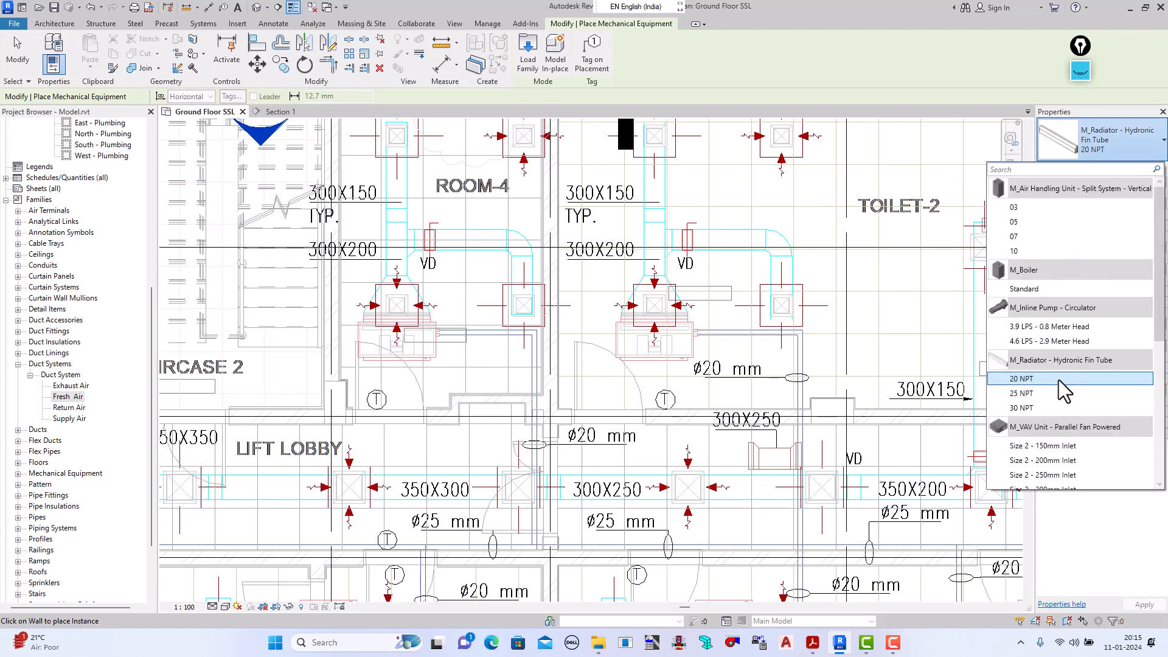
Step: Start loading a mechanical equipment family and go up from the Taps folder to the Revit Library folder
{"action": "left_click", "coordinate": [530, 61]}
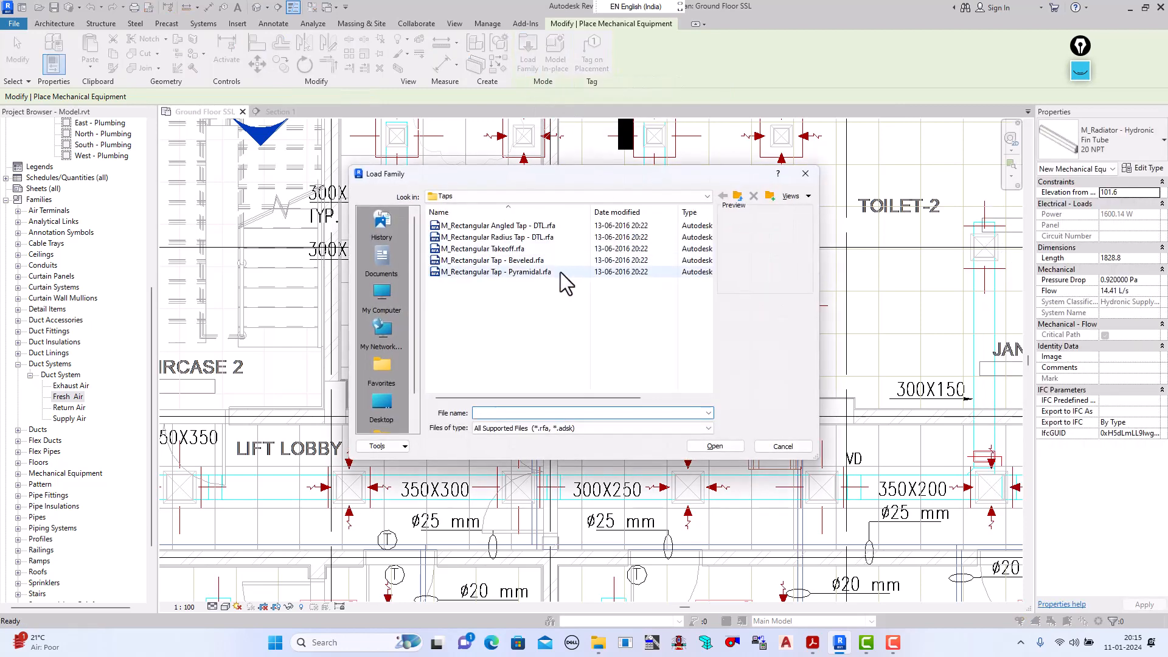
{"action": "left_click", "coordinate": [738, 196]}
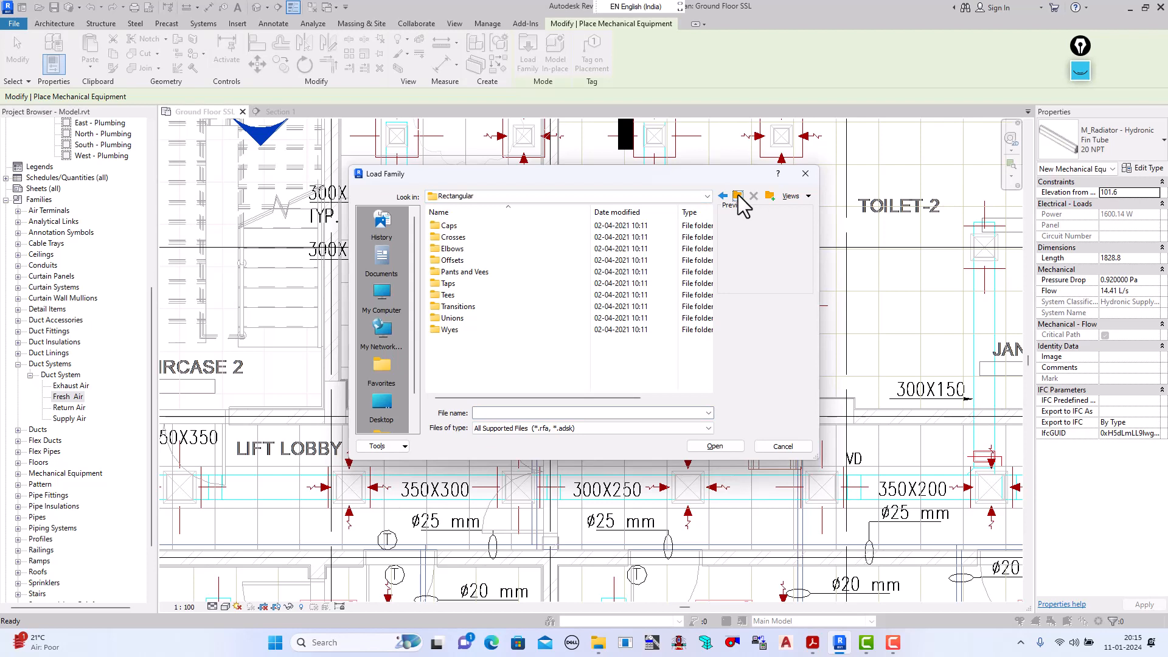
{"action": "left_click", "coordinate": [738, 196]}
{"action": "left_click", "coordinate": [738, 197]}
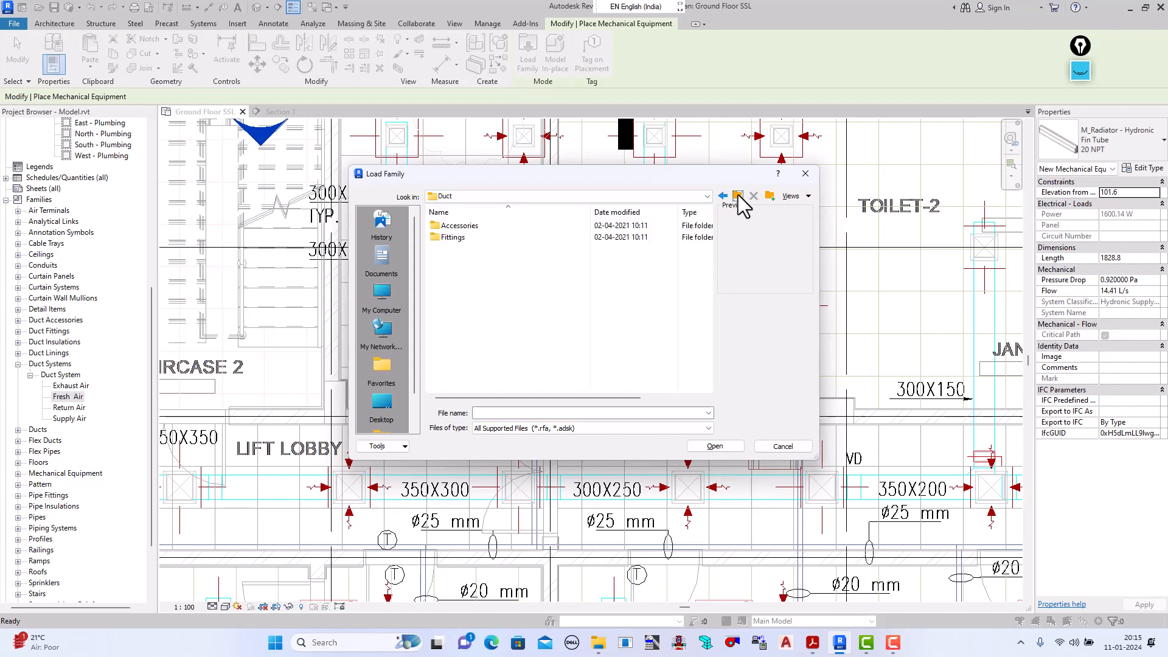
{"action": "left_click", "coordinate": [738, 196]}
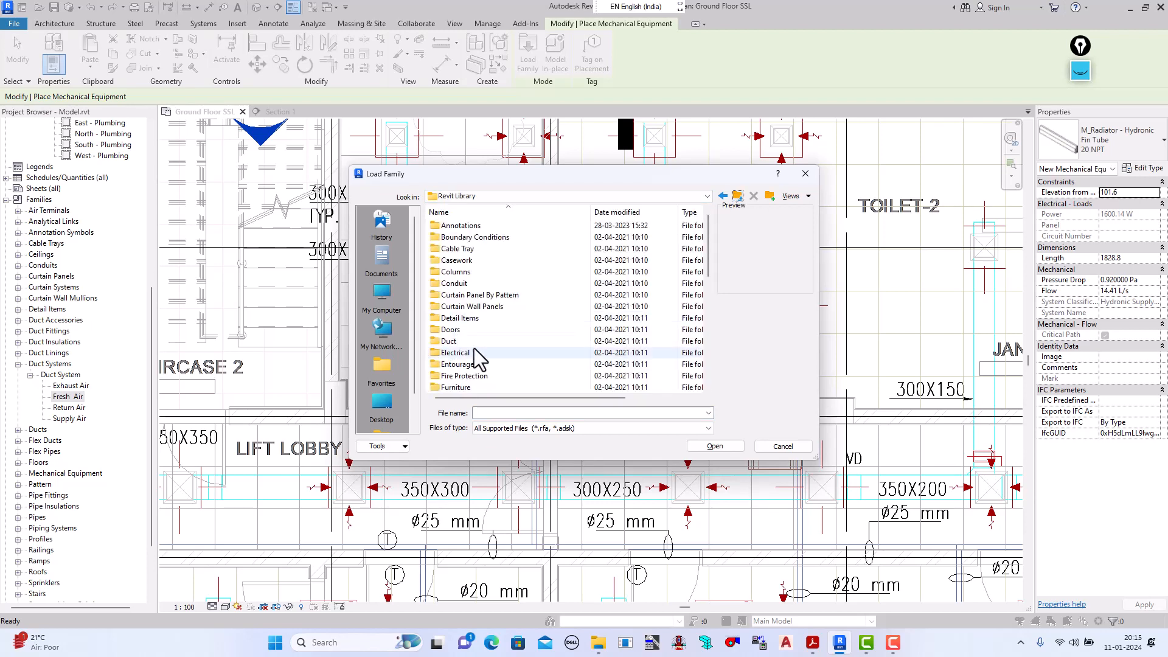
Step: Browse the Revit Library to Mechanical, MEP, Air-Side Components and open the Air Handling Units folder
{"action": "scroll", "coordinate": [484, 359], "scroll_direction": "down", "scroll_amount": 4}
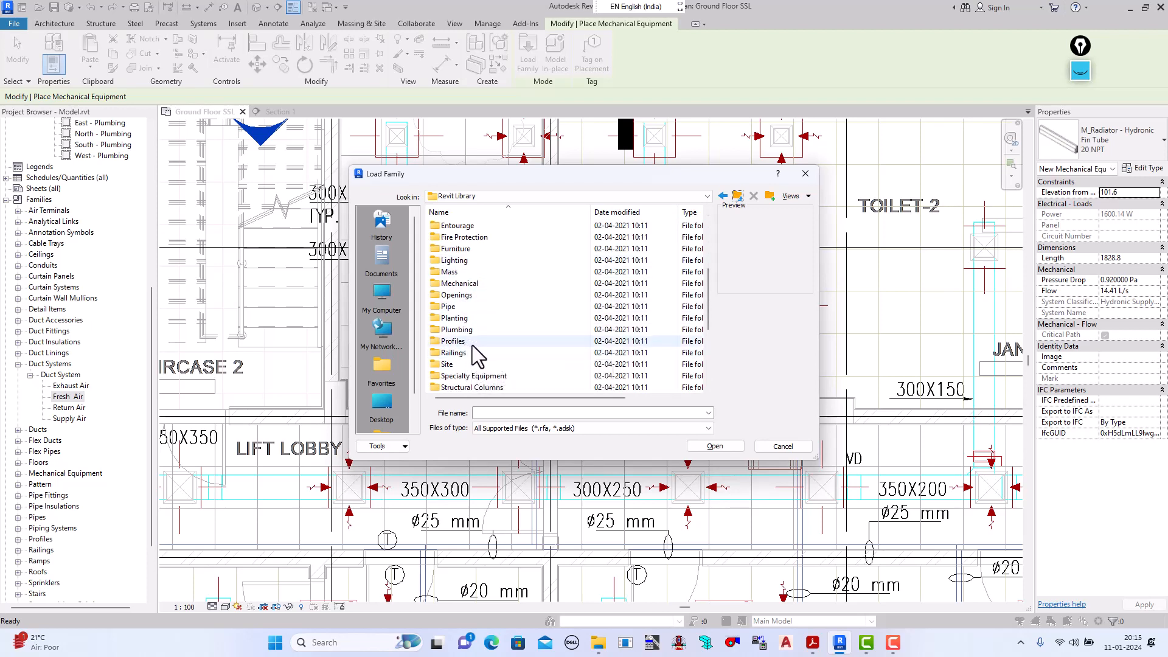
{"action": "scroll", "coordinate": [477, 355], "scroll_direction": "up", "scroll_amount": 2}
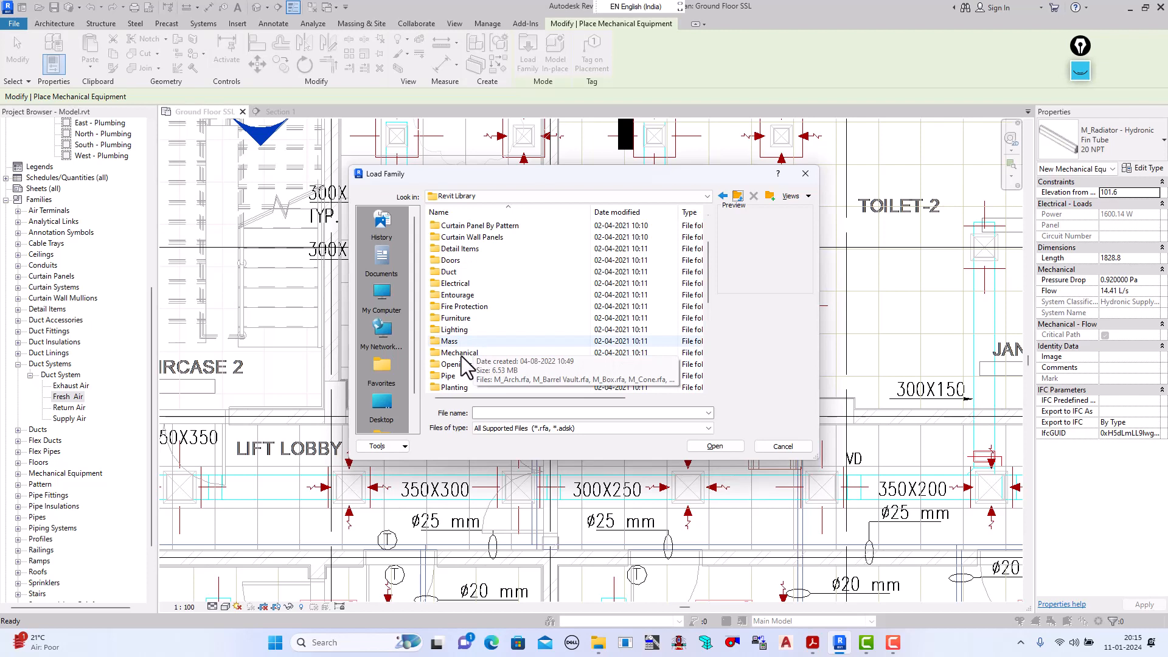
{"action": "double_click", "coordinate": [461, 354]}
{"action": "left_click", "coordinate": [457, 237]}
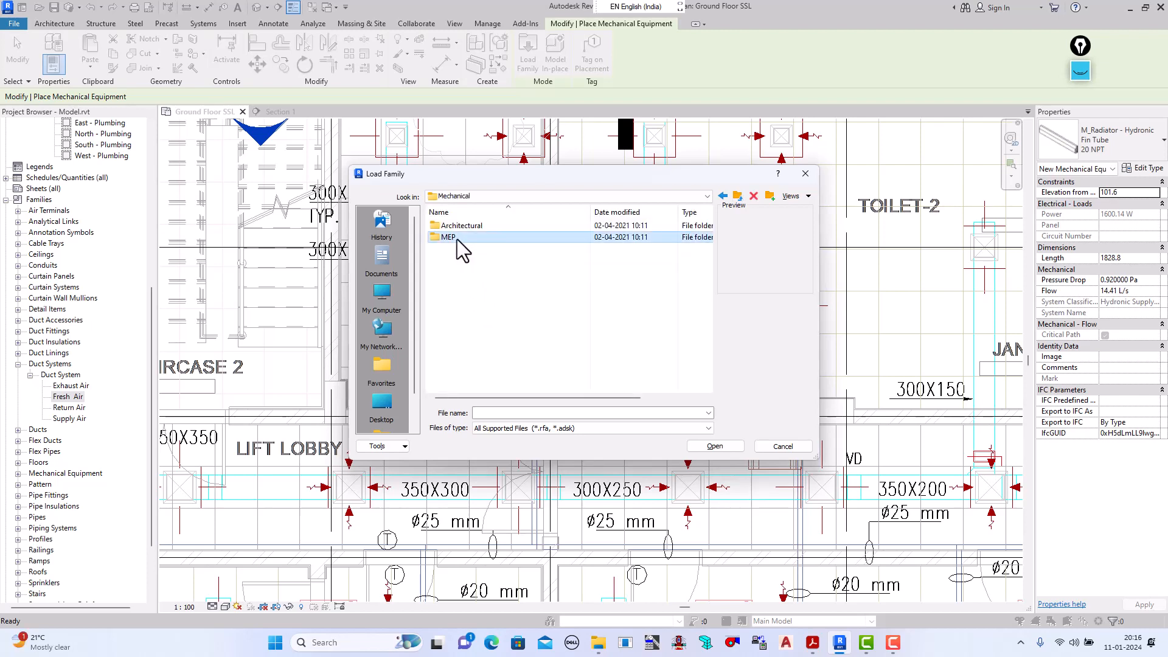
{"action": "double_click", "coordinate": [458, 237]}
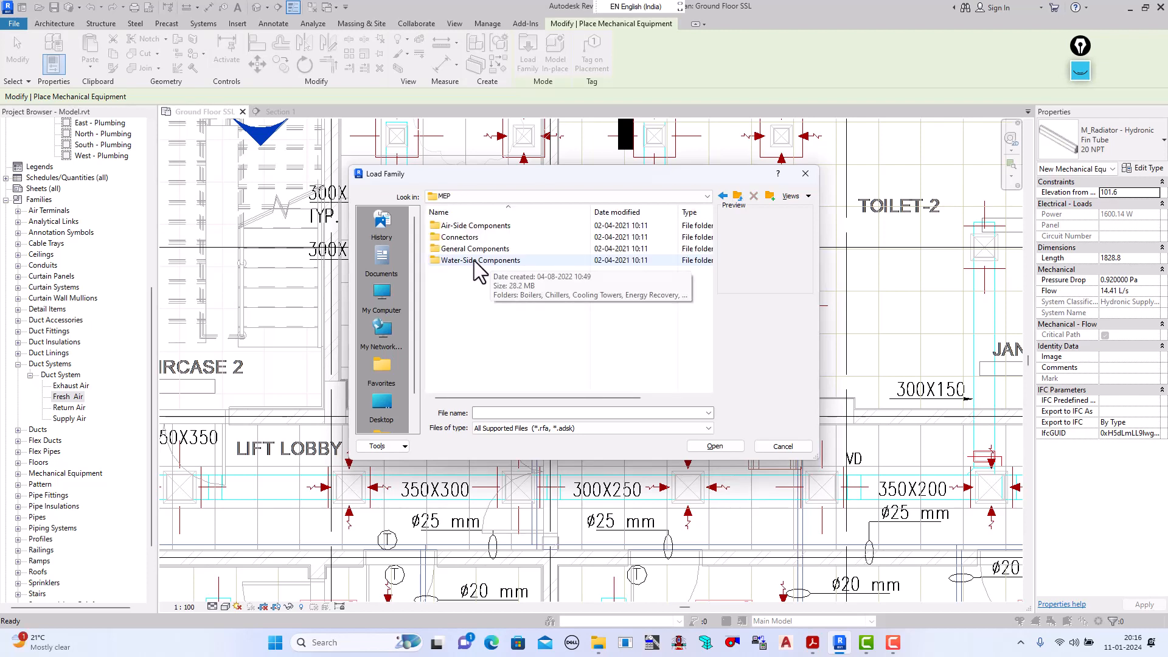
{"action": "double_click", "coordinate": [462, 225]}
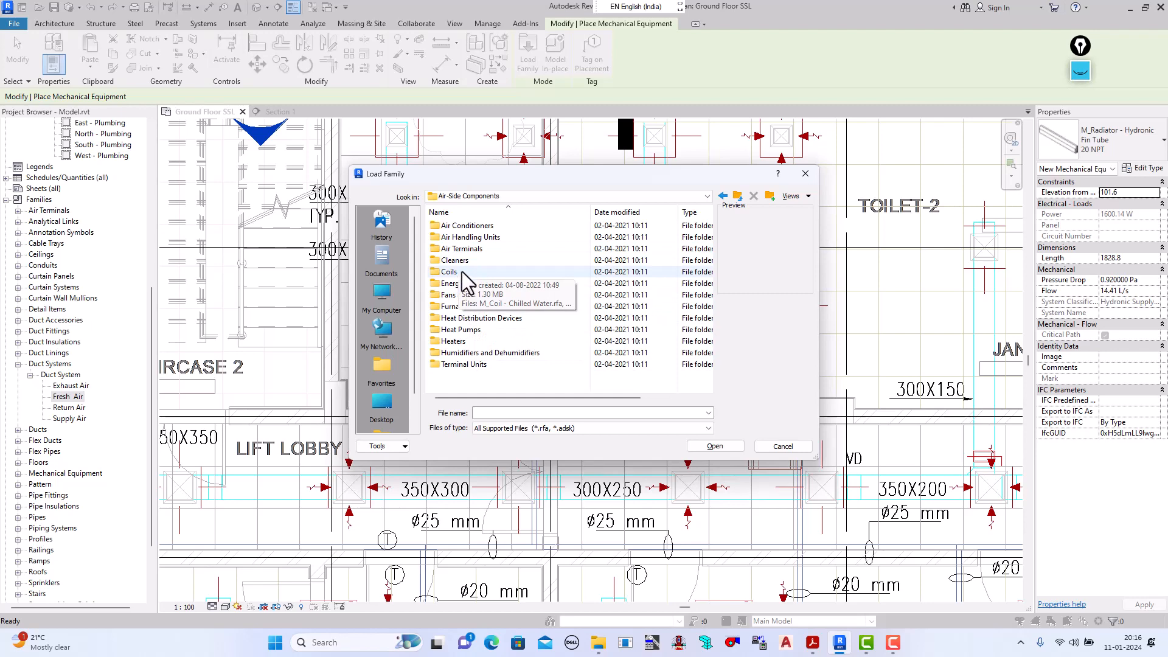
{"action": "left_click", "coordinate": [473, 238]}
{"action": "double_click", "coordinate": [473, 238]}
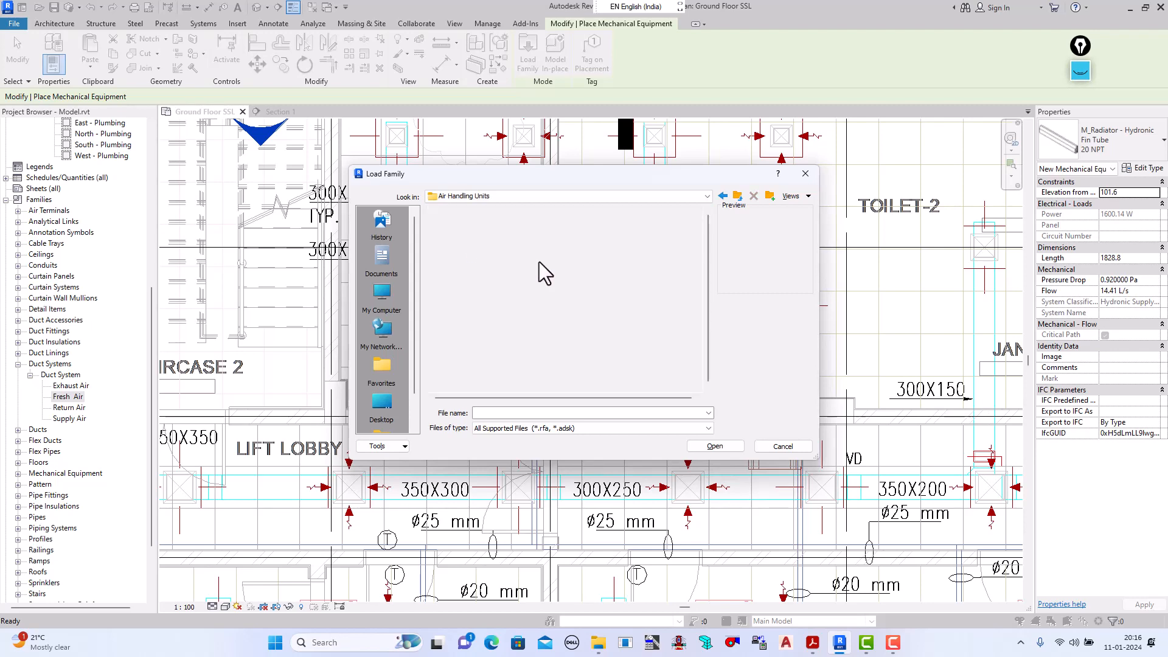
Step: Review the air handling unit families, previewing M_AHU Coil - Refrigerant - Indoor.rfa, and return to the Air-Side Components folder
{"action": "scroll", "coordinate": [490, 335], "scroll_direction": "down", "scroll_amount": 2}
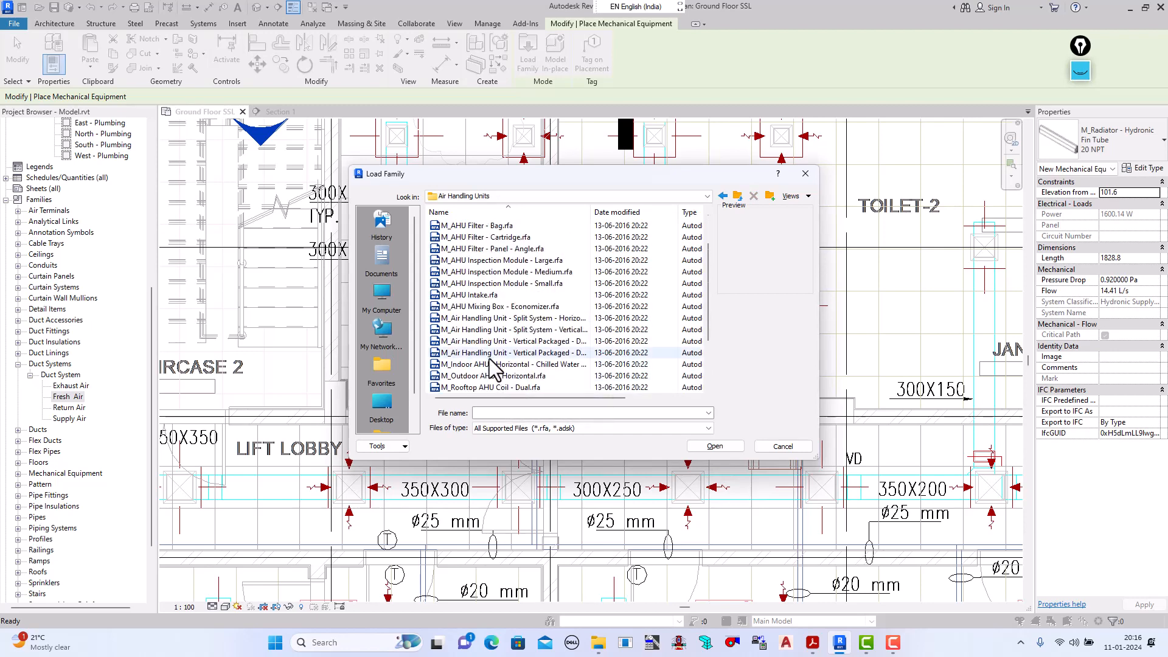
{"action": "scroll", "coordinate": [486, 347], "scroll_direction": "up", "scroll_amount": 4}
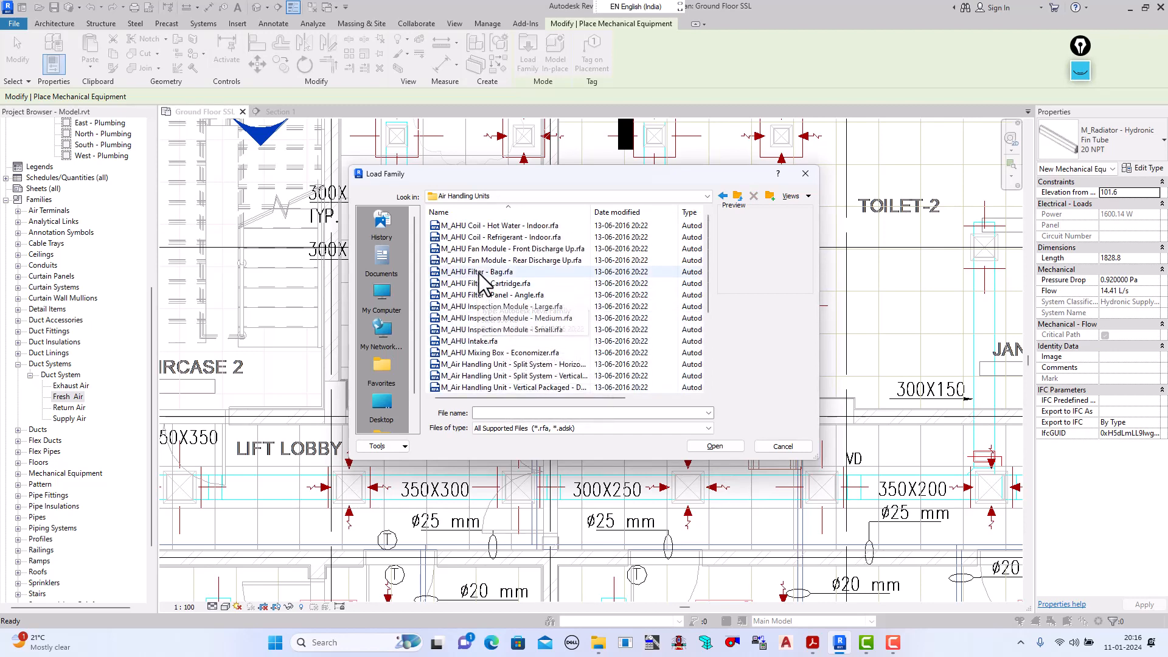
{"action": "left_click", "coordinate": [481, 238]}
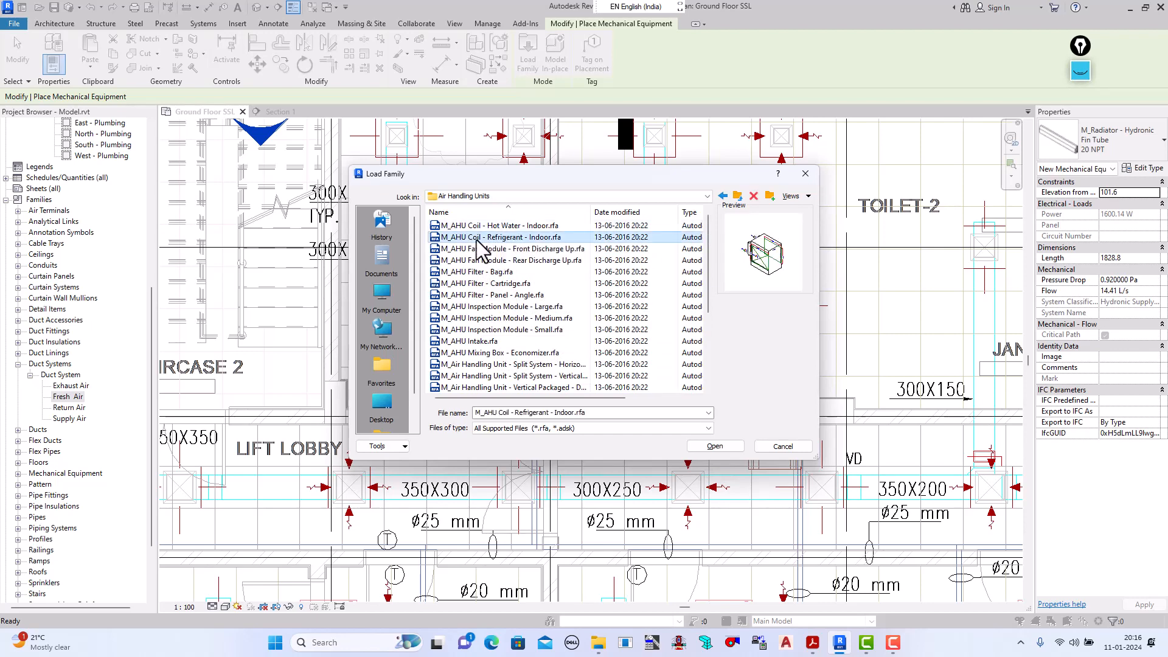
{"action": "scroll", "coordinate": [508, 331], "scroll_direction": "down", "scroll_amount": 3}
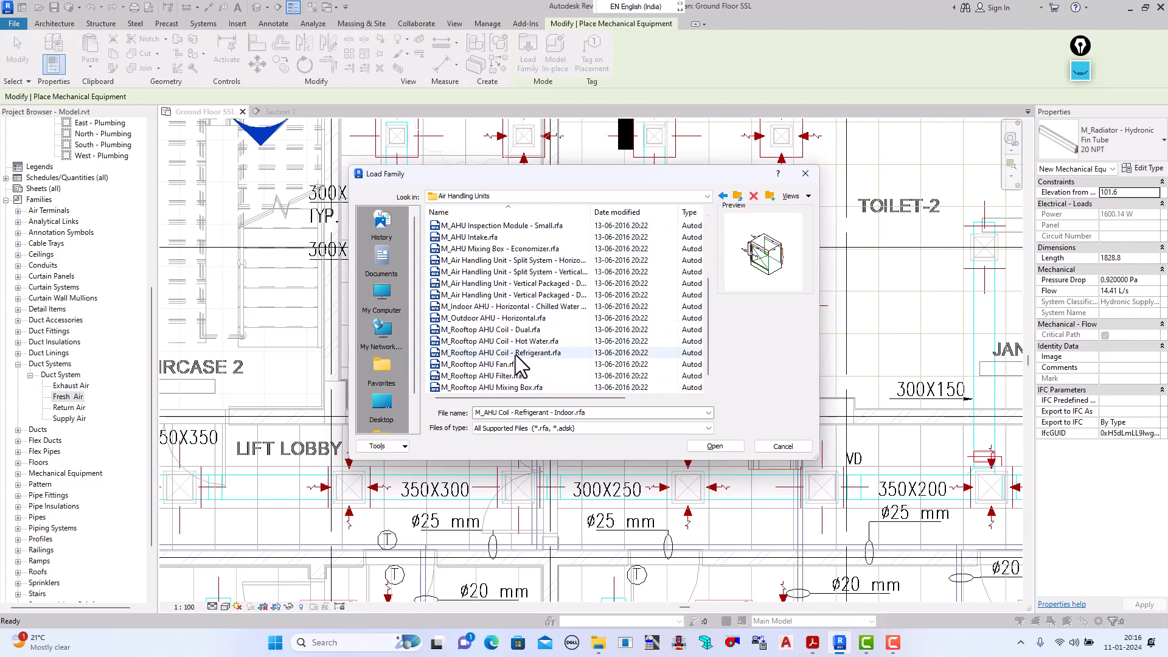
{"action": "scroll", "coordinate": [508, 349], "scroll_direction": "down", "scroll_amount": 1}
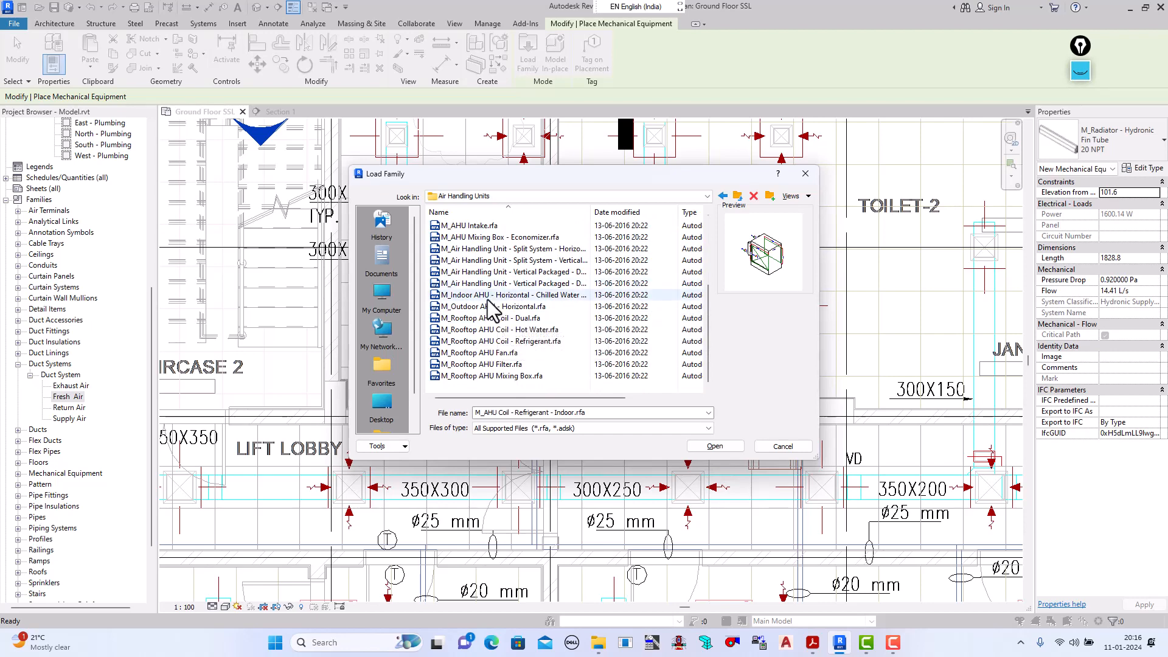
{"action": "scroll", "coordinate": [495, 371], "scroll_direction": "up", "scroll_amount": 3}
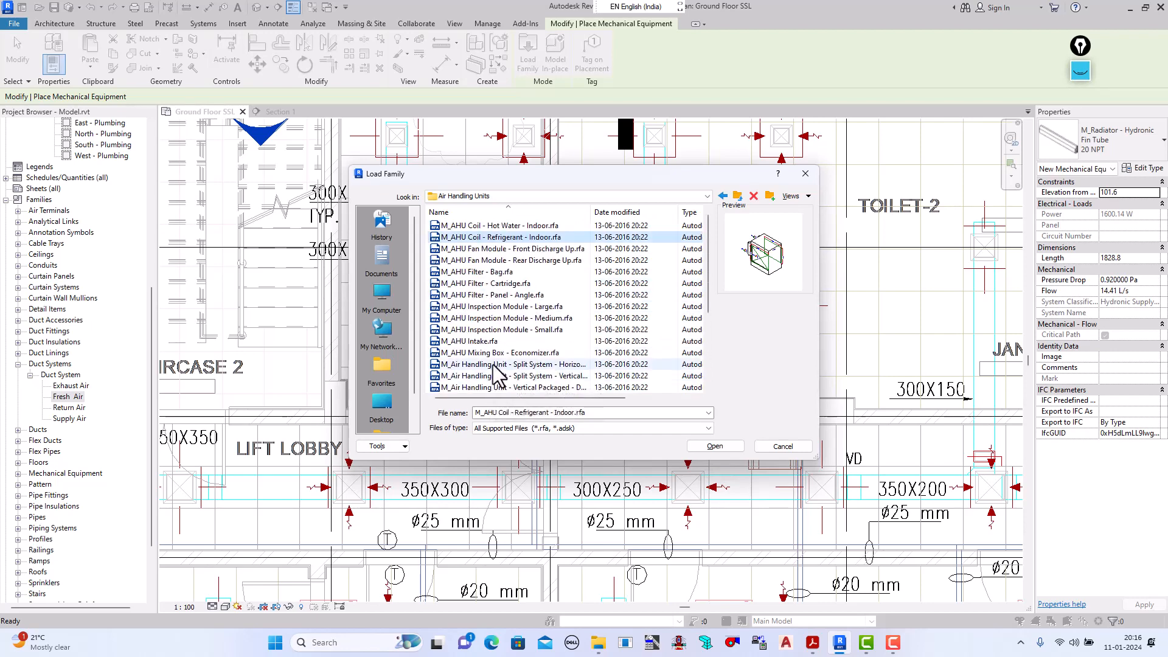
{"action": "left_click", "coordinate": [736, 196]}
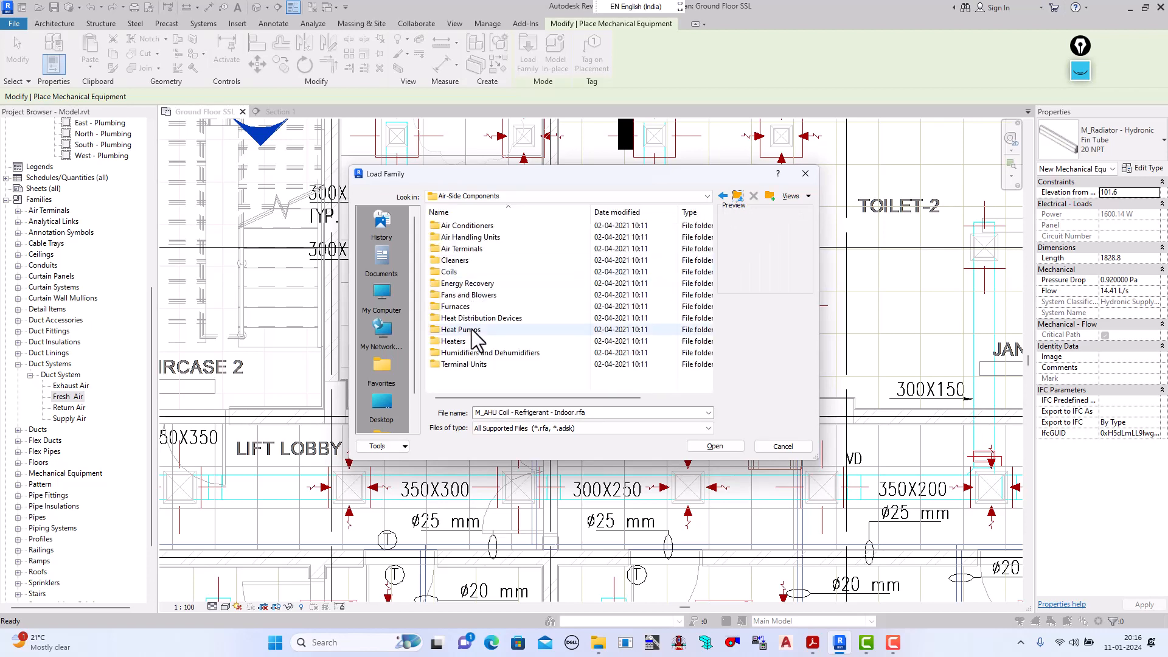
Step: Look through the Coils and Air Conditioners folders, previewing the vertical packaged air-cooled 11-18 kW and 35-53 kW units, and leave without loading a family
{"action": "double_click", "coordinate": [466, 275]}
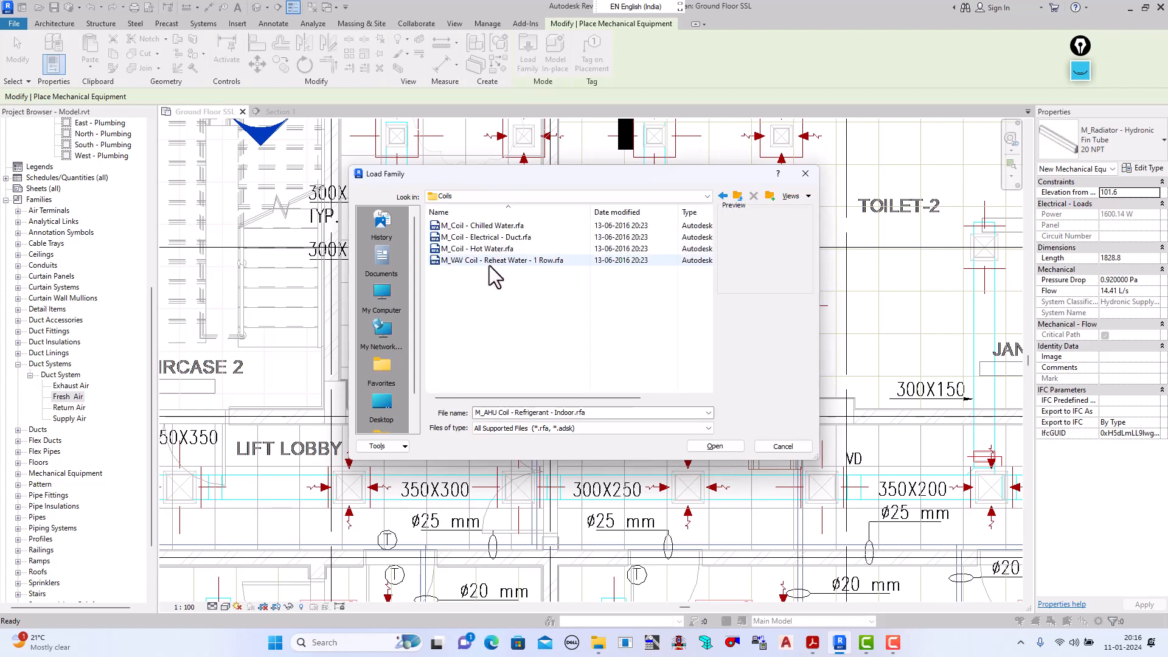
{"action": "left_click", "coordinate": [737, 197]}
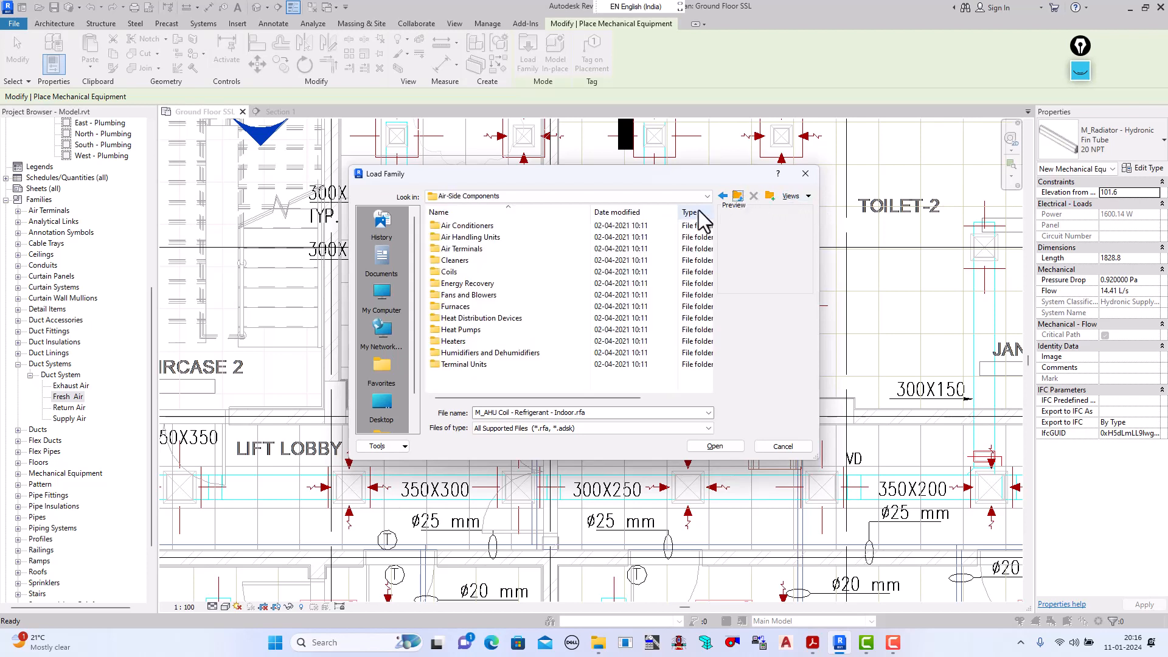
{"action": "double_click", "coordinate": [496, 229]}
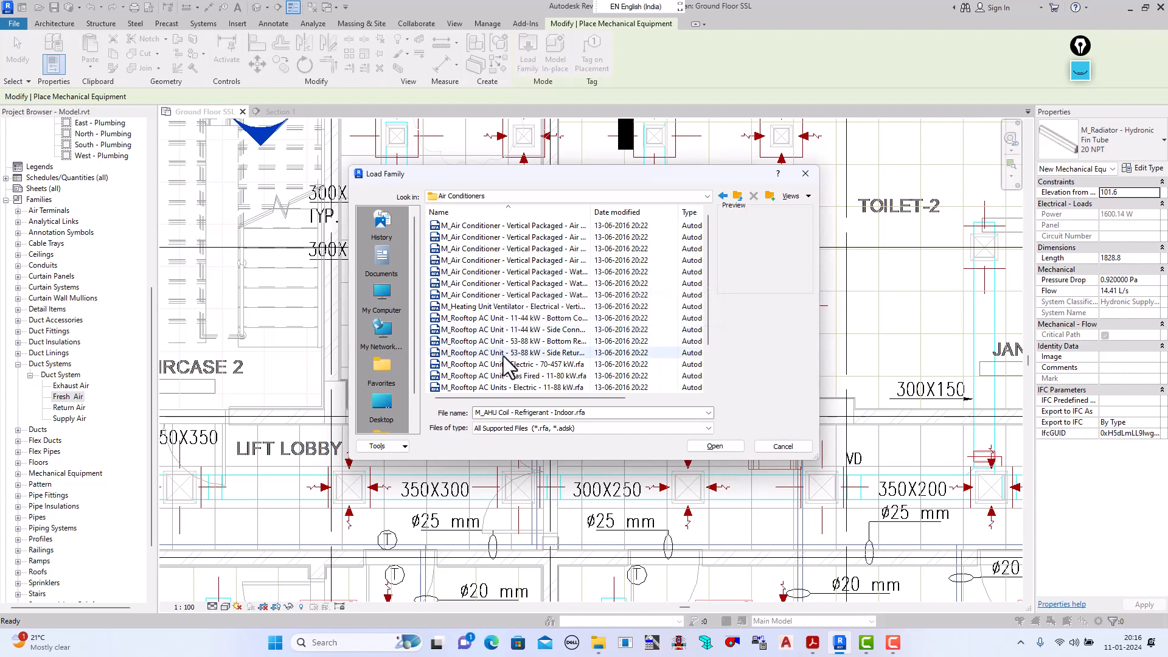
{"action": "left_click", "coordinate": [494, 226]}
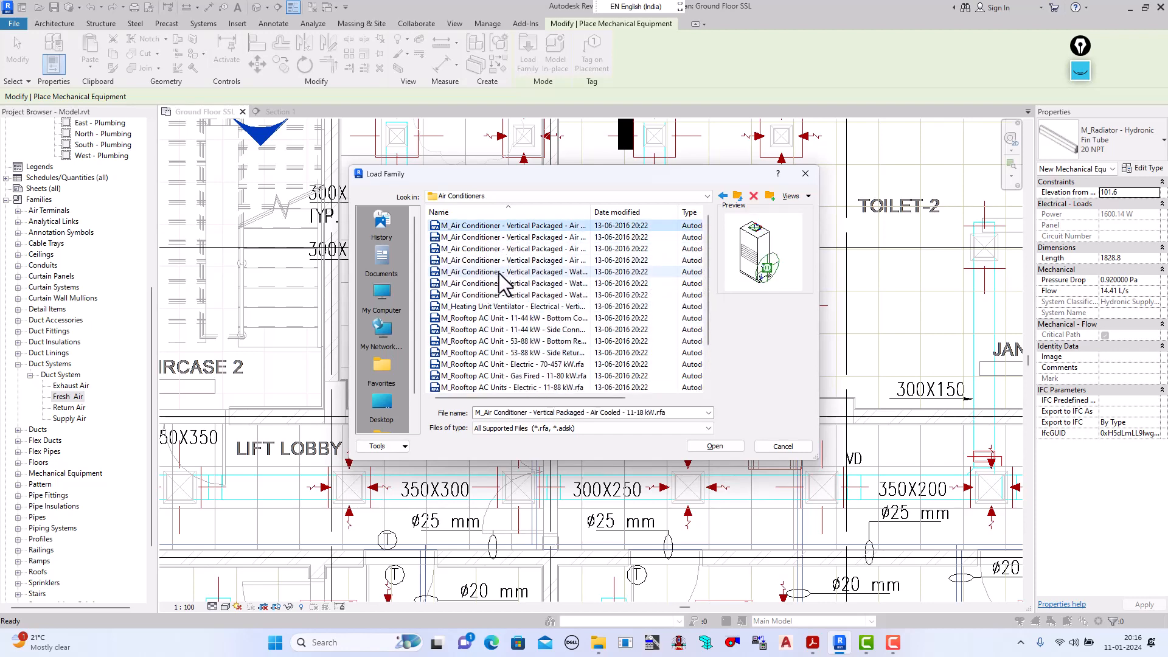
{"action": "left_click", "coordinate": [505, 249]}
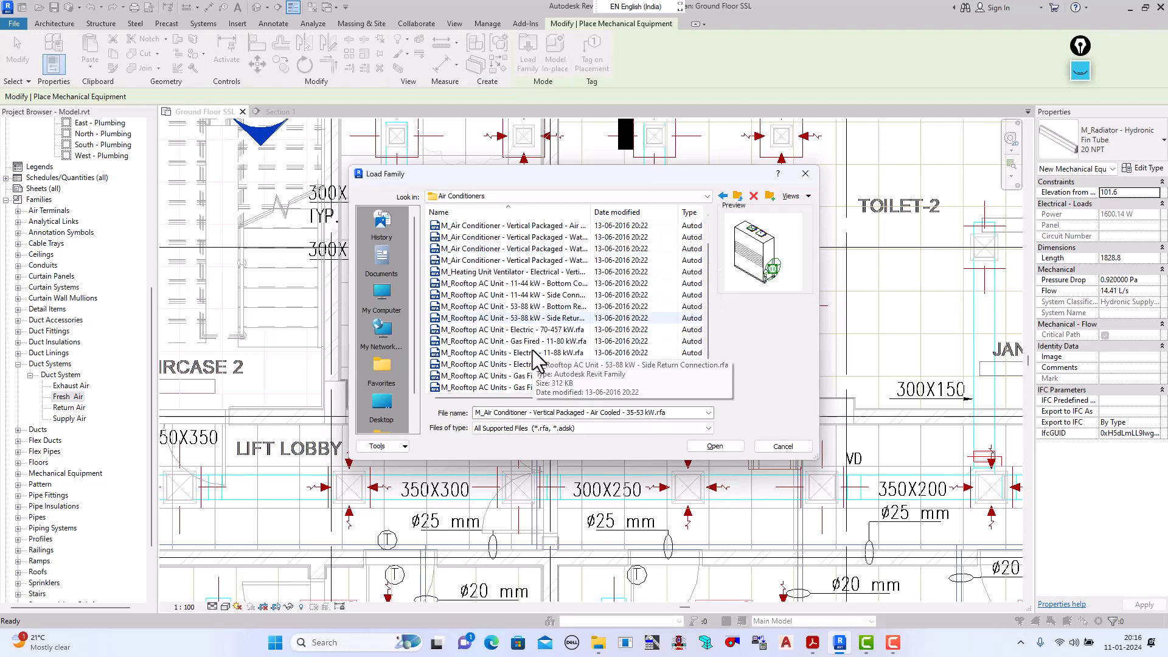
{"action": "left_click", "coordinate": [737, 195]}
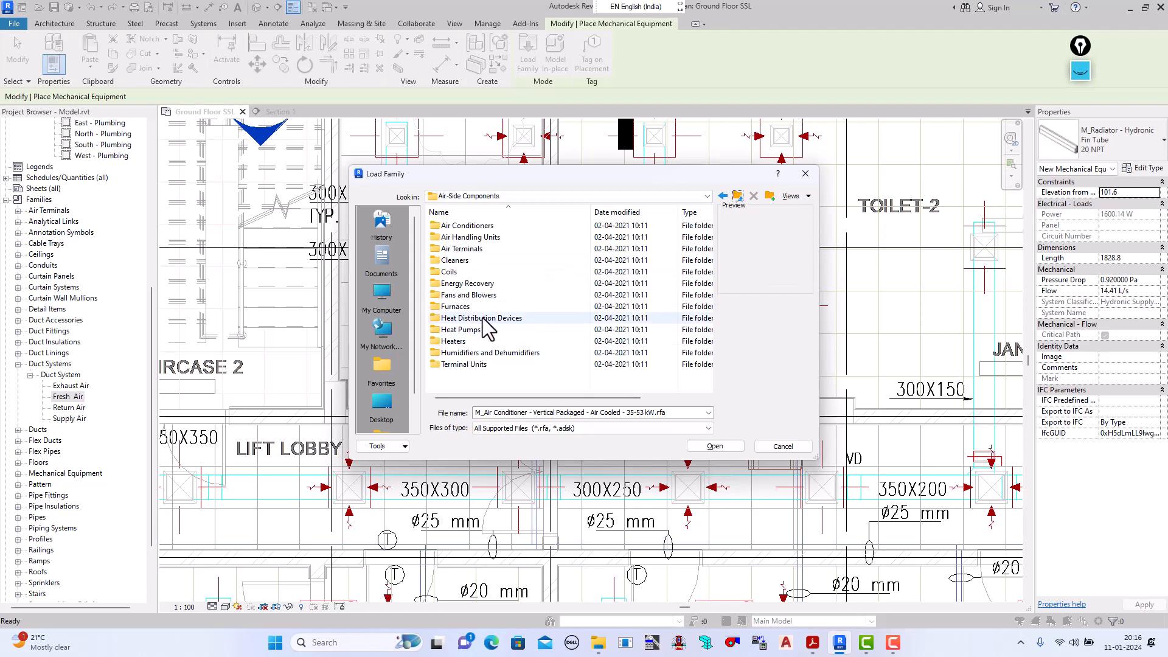
{"action": "left_click", "coordinate": [736, 198]}
{"action": "left_click", "coordinate": [804, 175]}
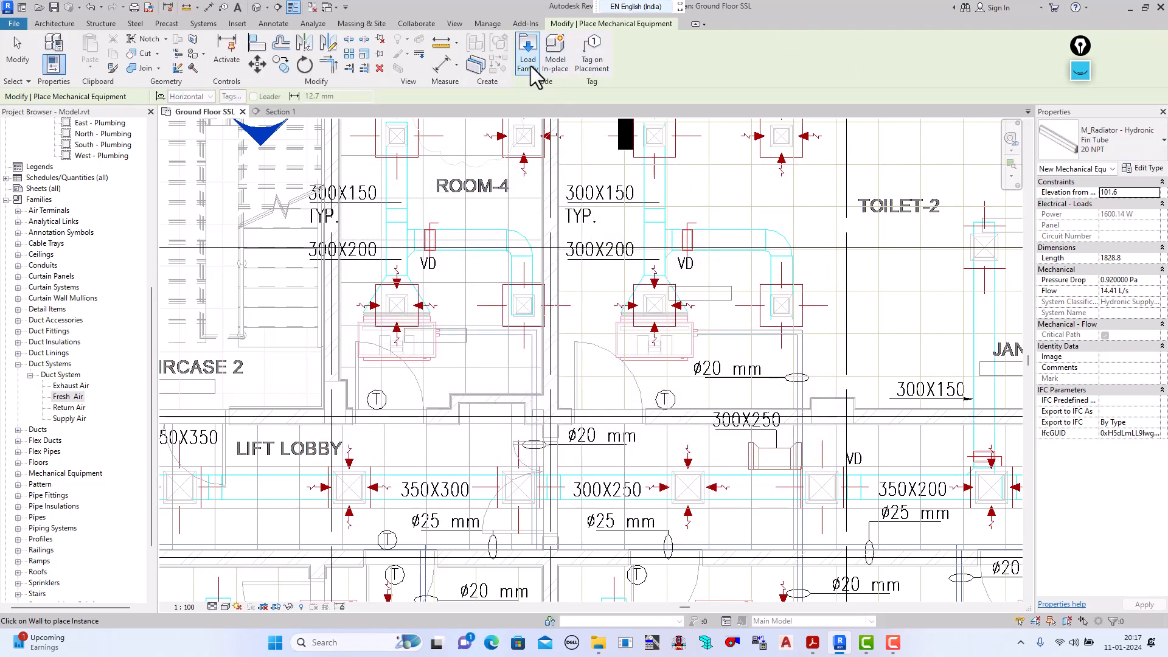
Step: Place an M_VAV Unit - Parallel Fan Powered, Size 2 - 150mm Inlet, at elevation 3000 over the indoor unit symbol below Room-4's ductwork
{"action": "left_click", "coordinate": [1122, 148]}
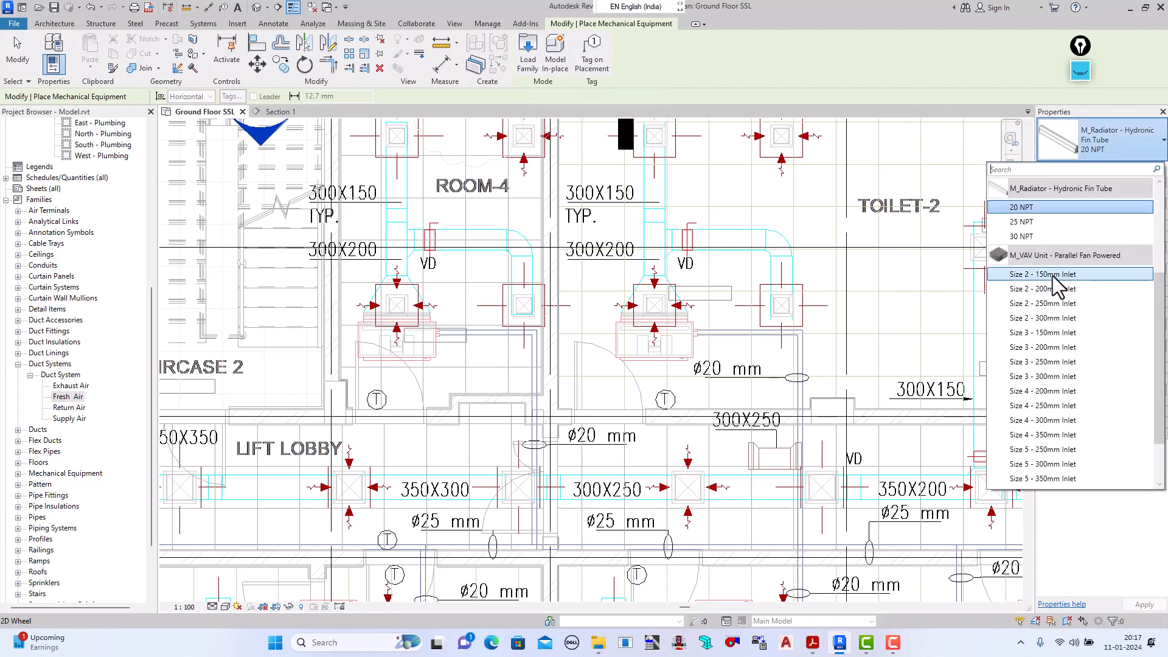
{"action": "left_click", "coordinate": [1053, 275]}
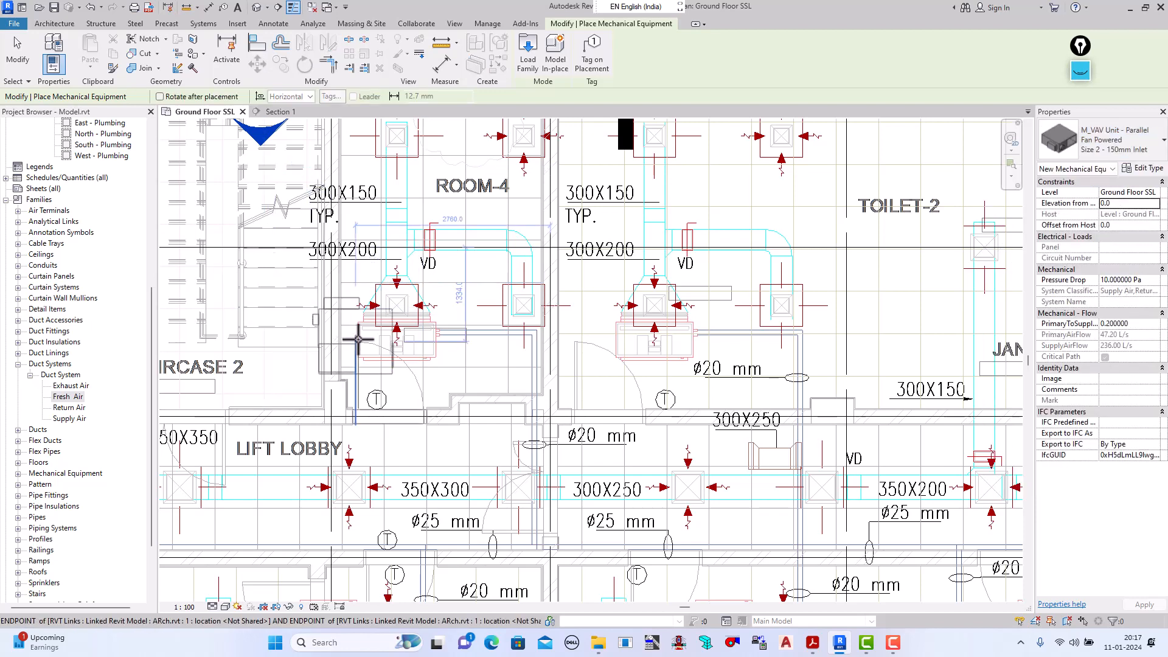
{"action": "scroll", "coordinate": [339, 334], "scroll_direction": "up", "scroll_amount": 2}
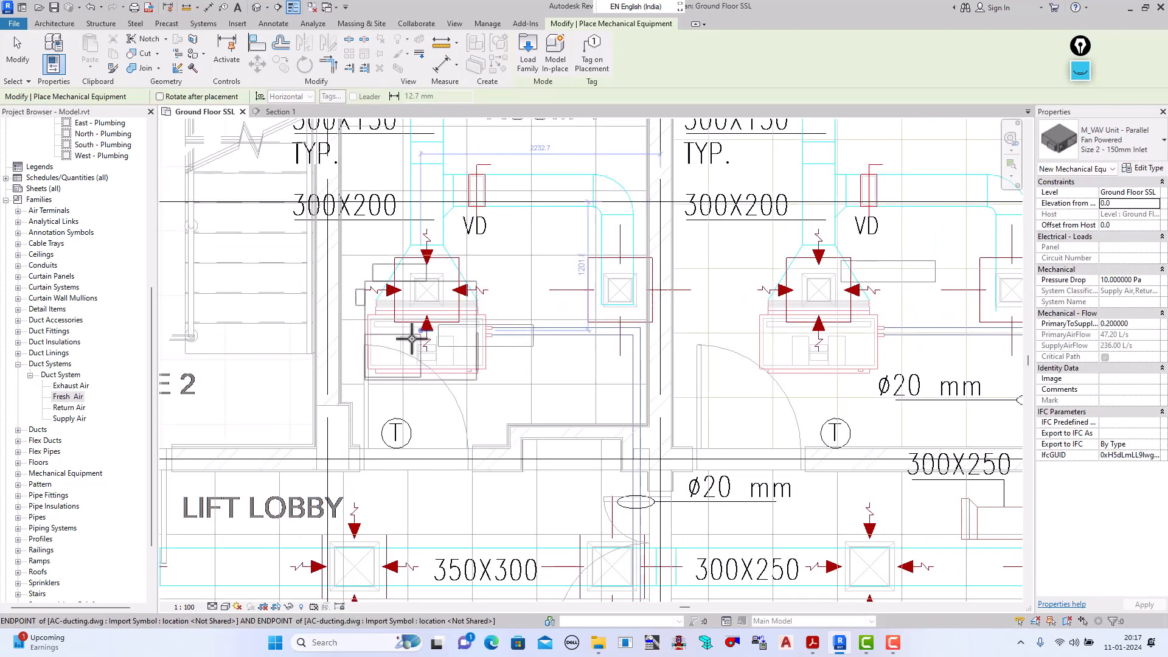
{"action": "scroll", "coordinate": [431, 337], "scroll_direction": "up", "scroll_amount": 1}
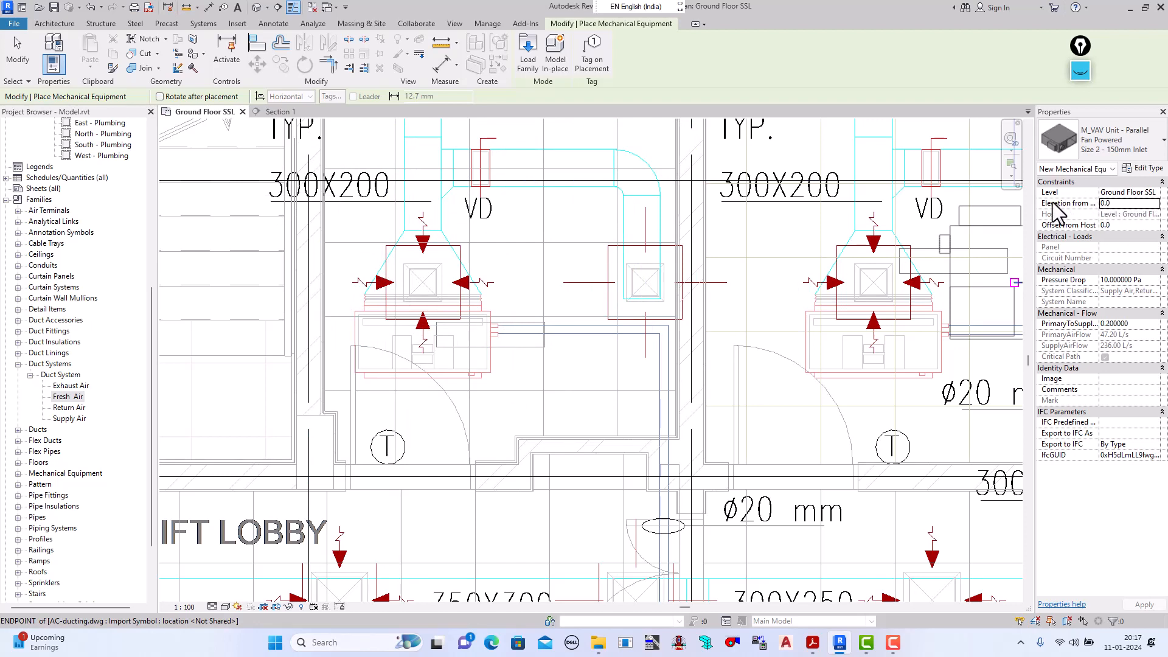
{"action": "left_click", "coordinate": [1112, 204]}
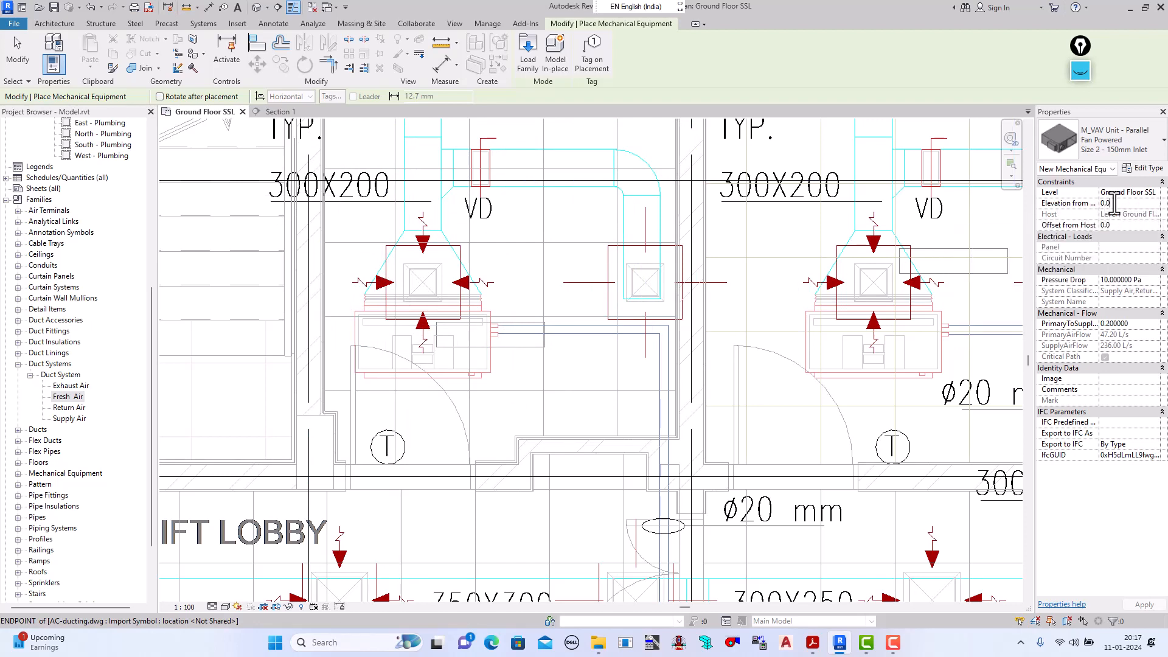
{"action": "type", "text": "300"}
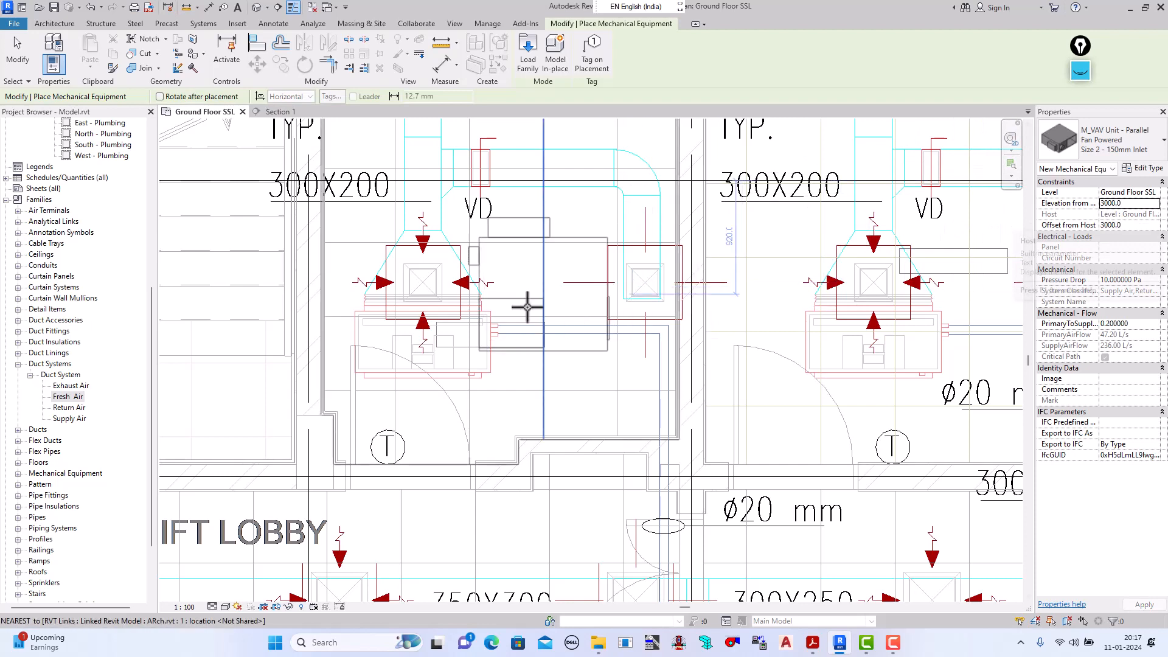
{"action": "scroll", "coordinate": [404, 371], "scroll_direction": "up", "scroll_amount": 1}
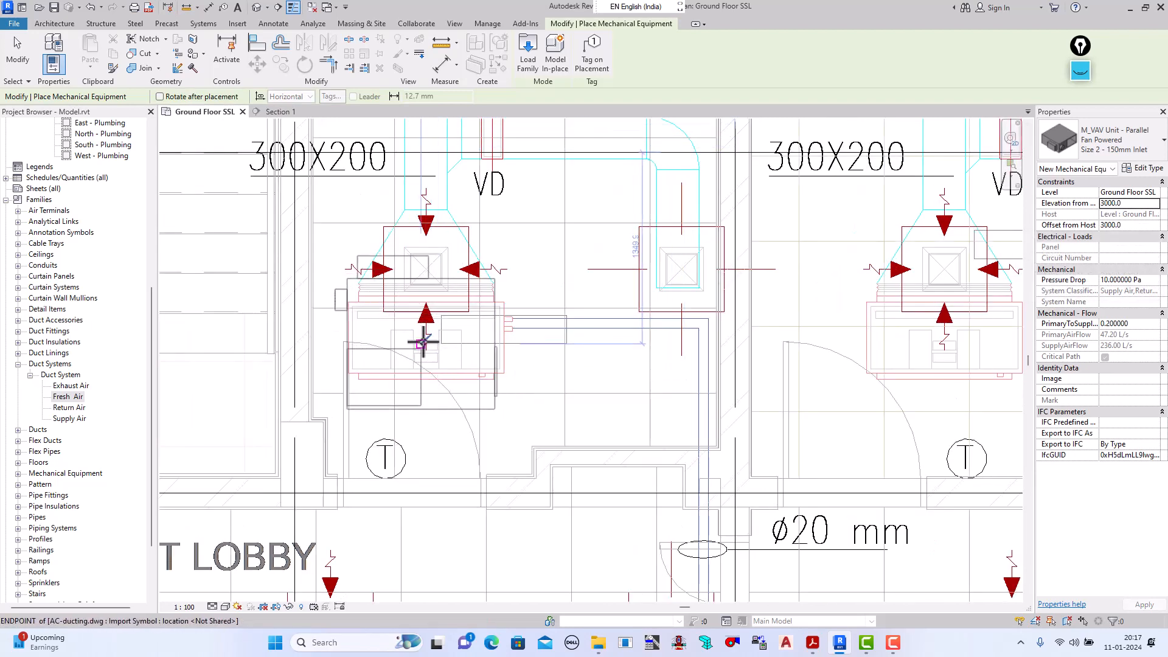
{"action": "left_click", "coordinate": [423, 343]}
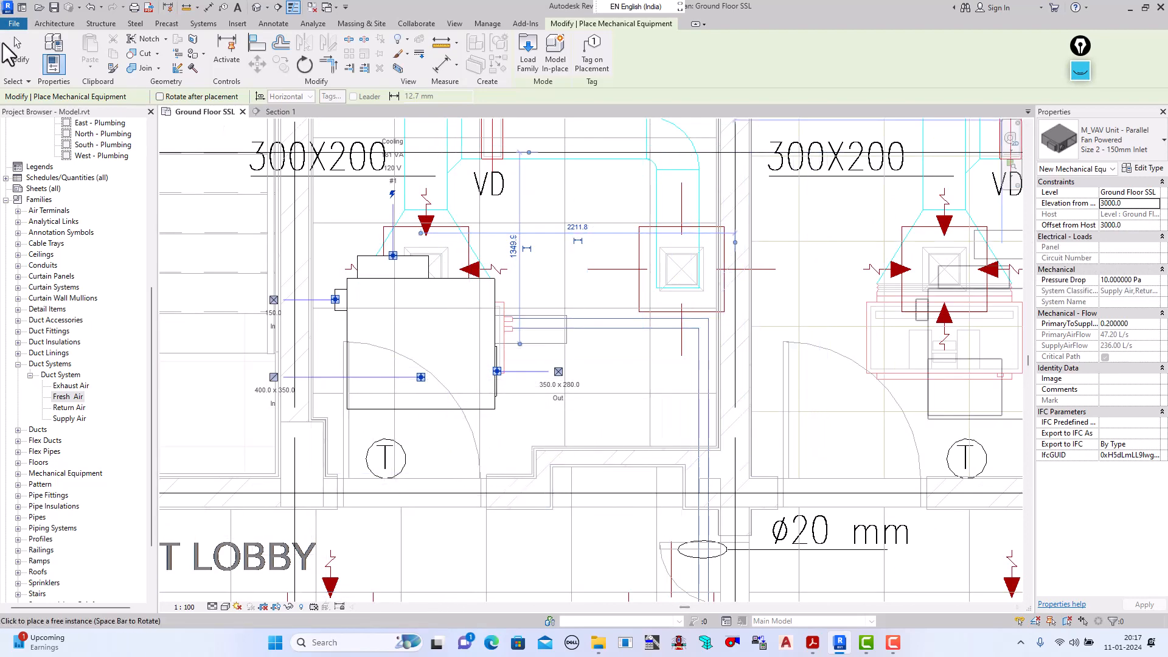
{"action": "left_click", "coordinate": [5, 48]}
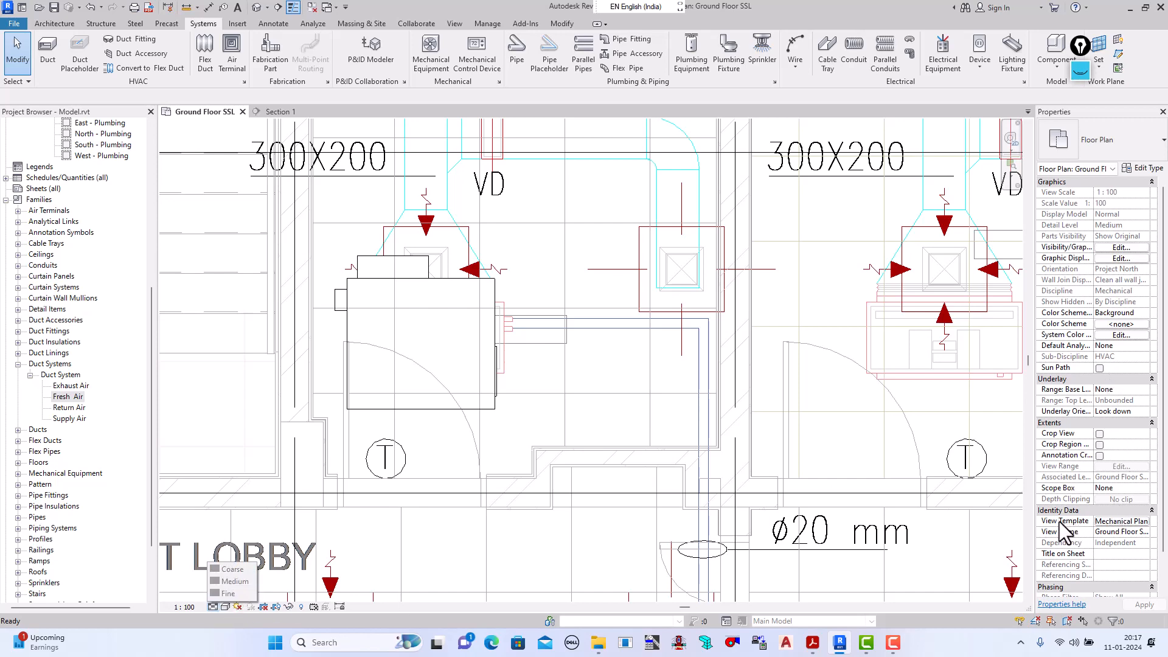
Step: Remove the Mechanical Plan view template from the floor plan by assigning <None>
{"action": "left_click", "coordinate": [1106, 524]}
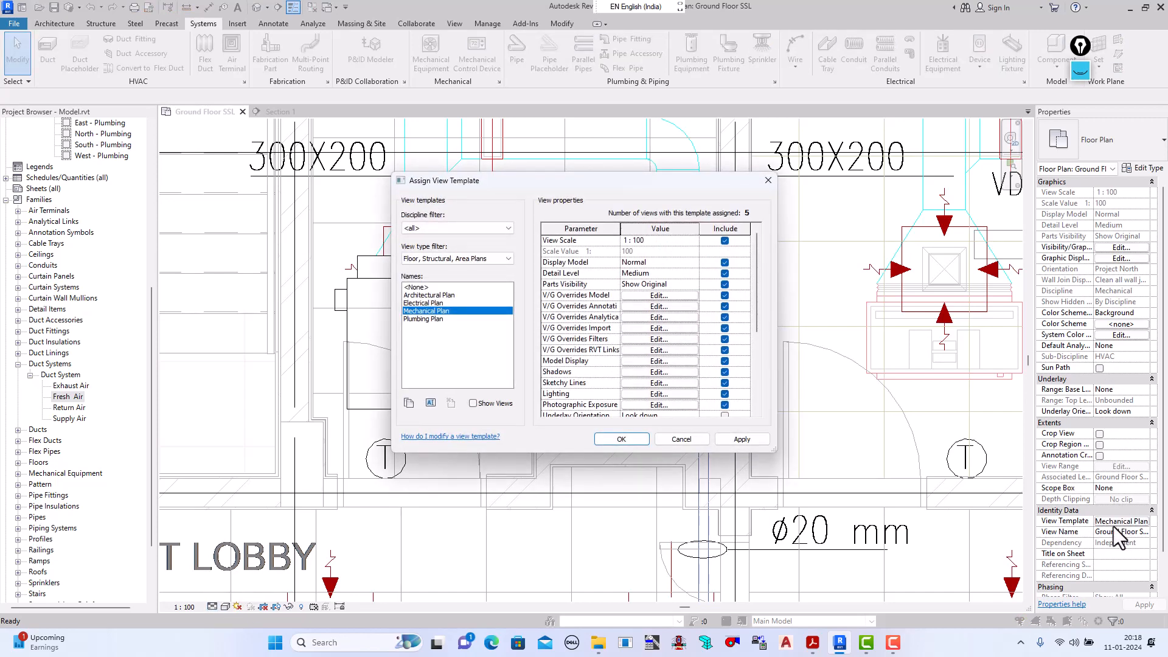
{"action": "left_click", "coordinate": [426, 288]}
{"action": "left_click", "coordinate": [636, 439]}
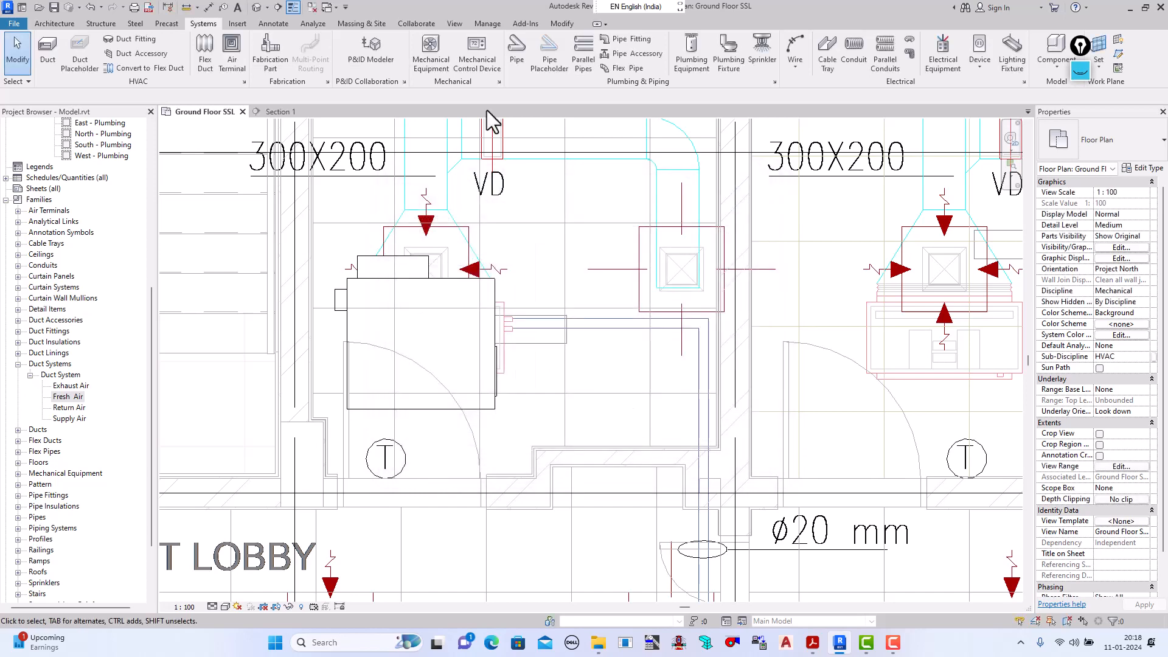
Step: Set the plan's detail level to Fine and its visual style to Shaded
{"action": "left_click", "coordinate": [212, 607]}
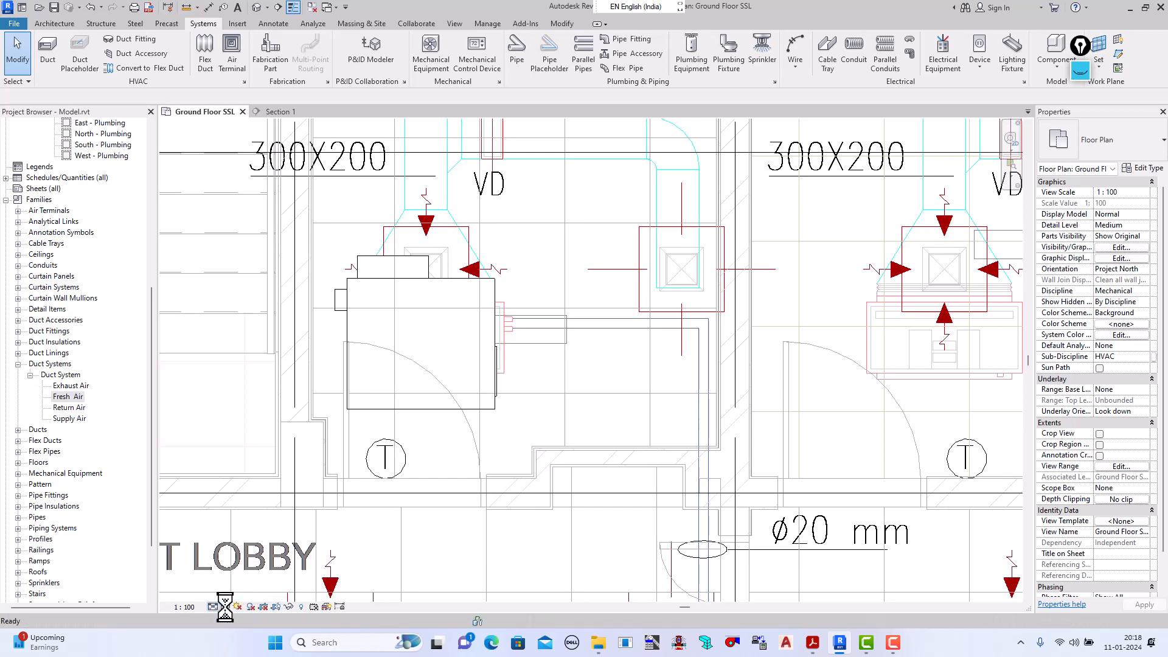
{"action": "left_click", "coordinate": [224, 607]}
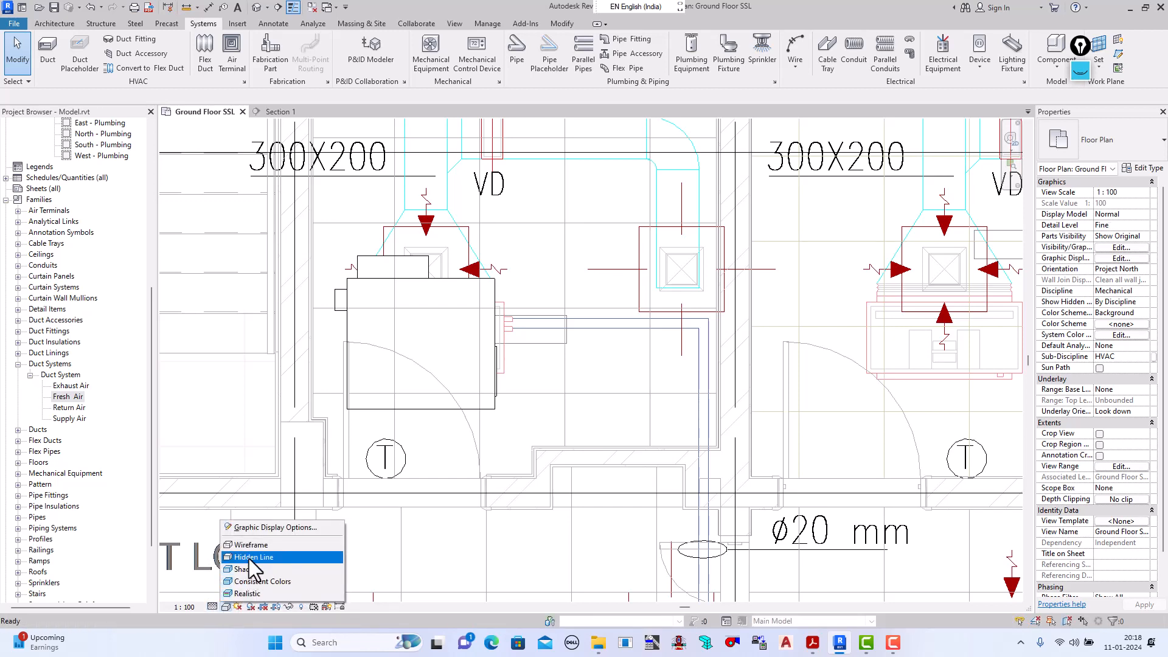
{"action": "left_click", "coordinate": [250, 569]}
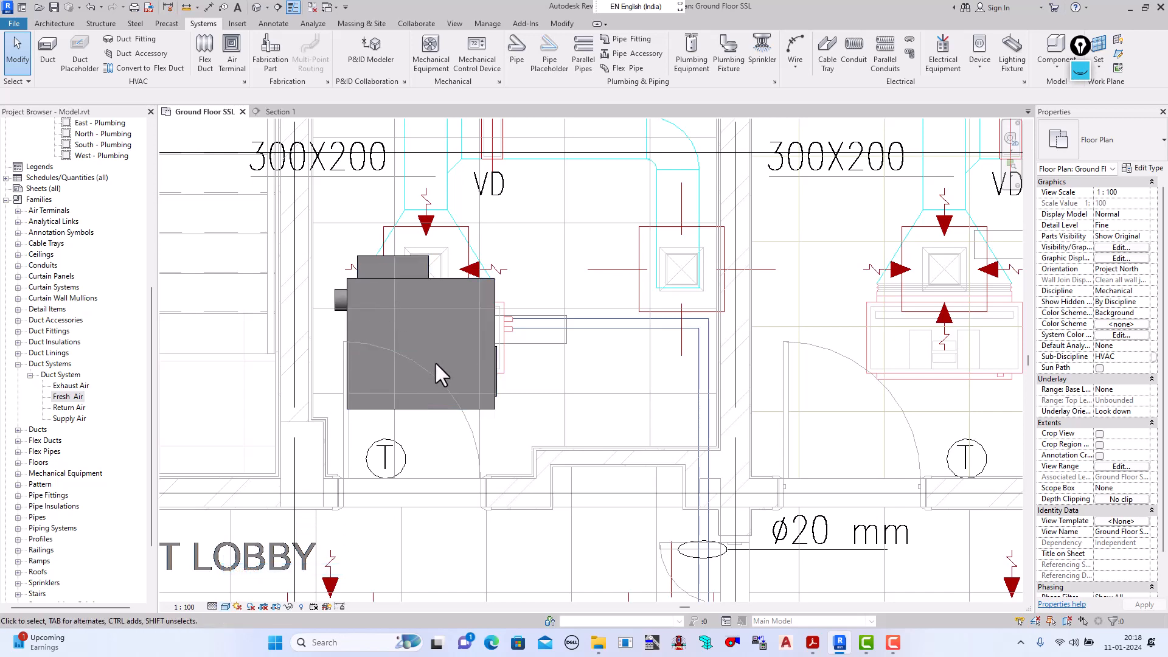
Step: Rotate the placed VAV unit 90° counter-clockwise so its 350 x 280 outlet faces the Room-4 supply duct
{"action": "scroll", "coordinate": [372, 383], "scroll_direction": "down", "scroll_amount": 2}
{"action": "scroll", "coordinate": [414, 322], "scroll_direction": "up", "scroll_amount": 1}
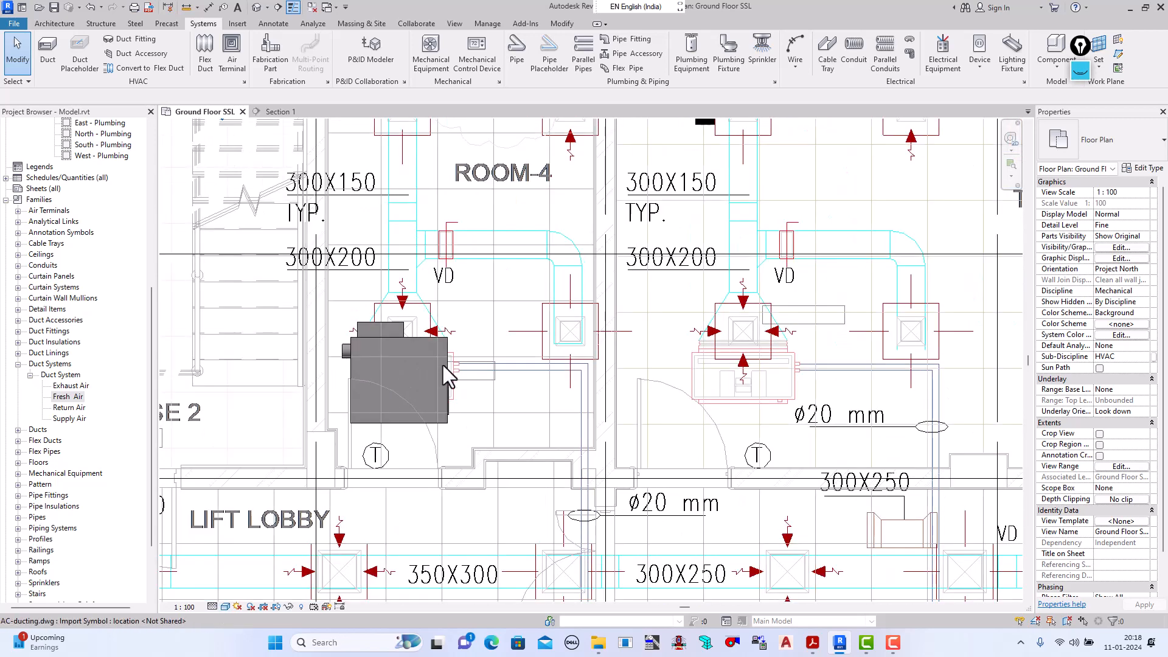
{"action": "scroll", "coordinate": [443, 393], "scroll_direction": "up", "scroll_amount": 1}
{"action": "left_click", "coordinate": [443, 421]}
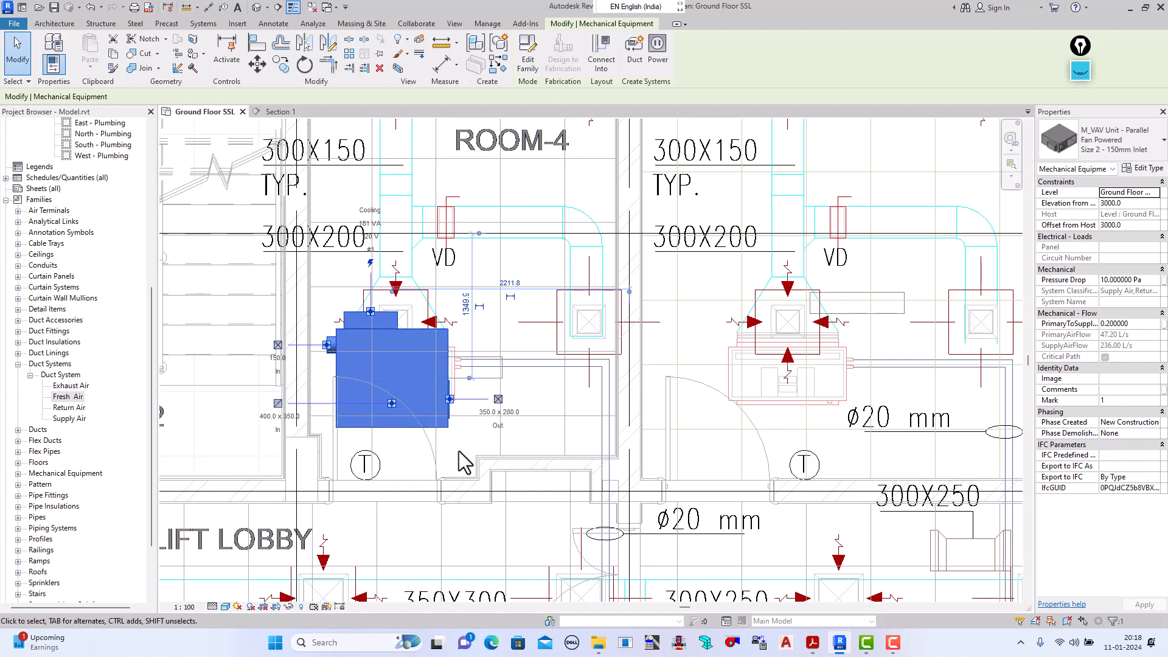
{"action": "scroll", "coordinate": [443, 456], "scroll_direction": "down", "scroll_amount": 2}
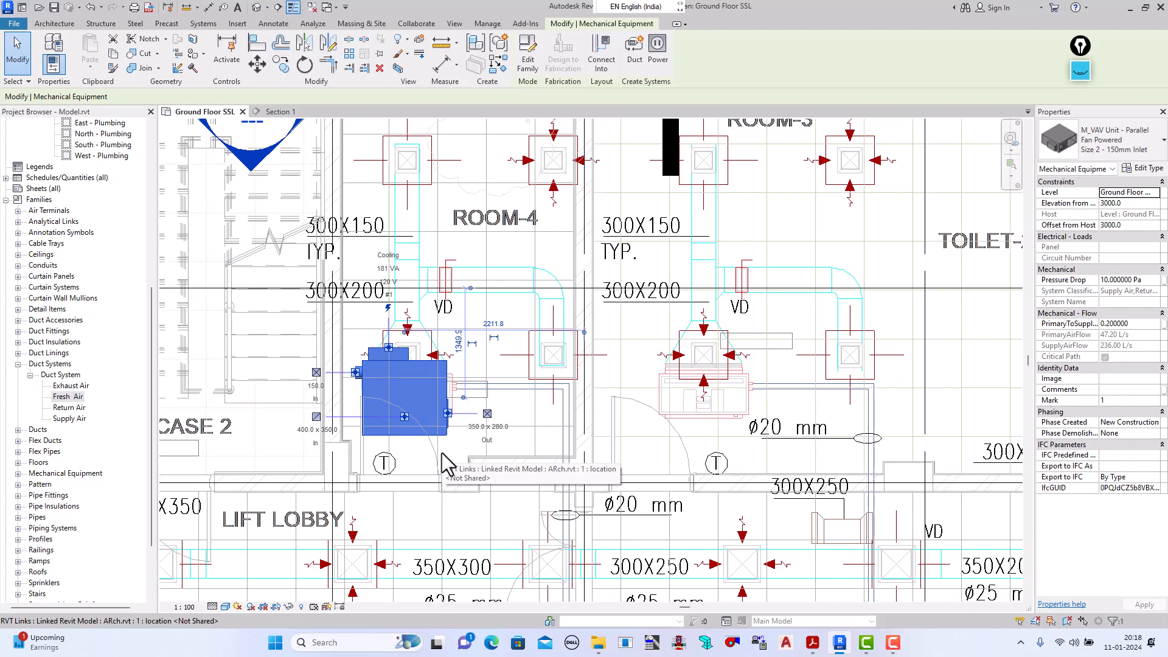
{"action": "key", "text": "space"}
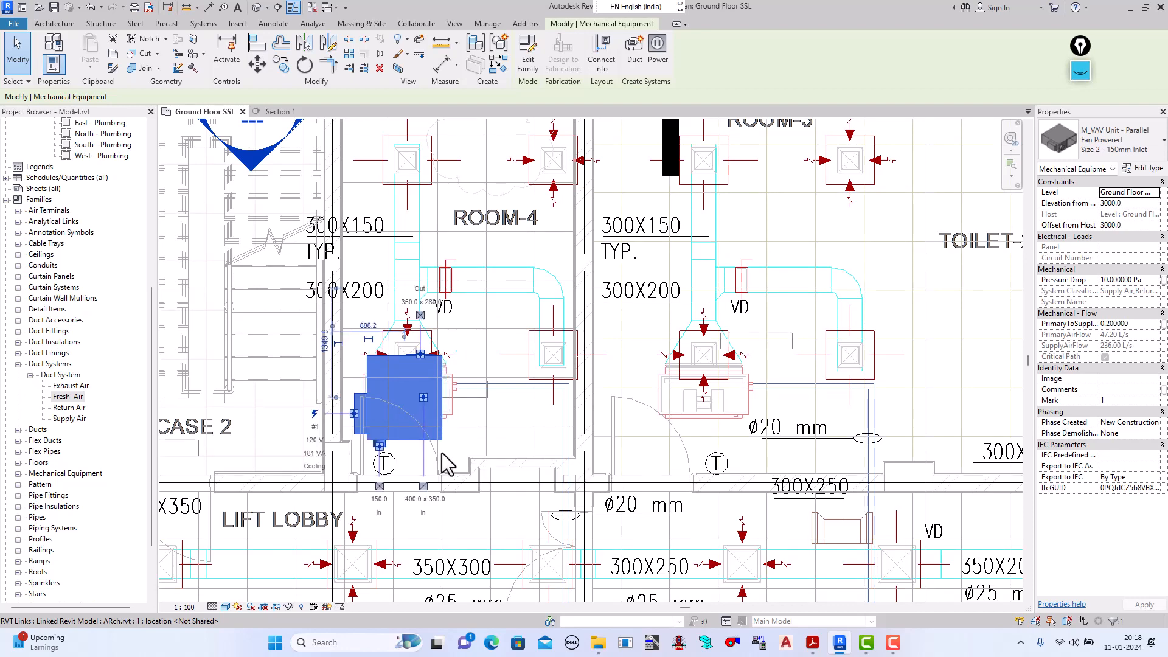
{"action": "scroll", "coordinate": [454, 370], "scroll_direction": "up", "scroll_amount": 2}
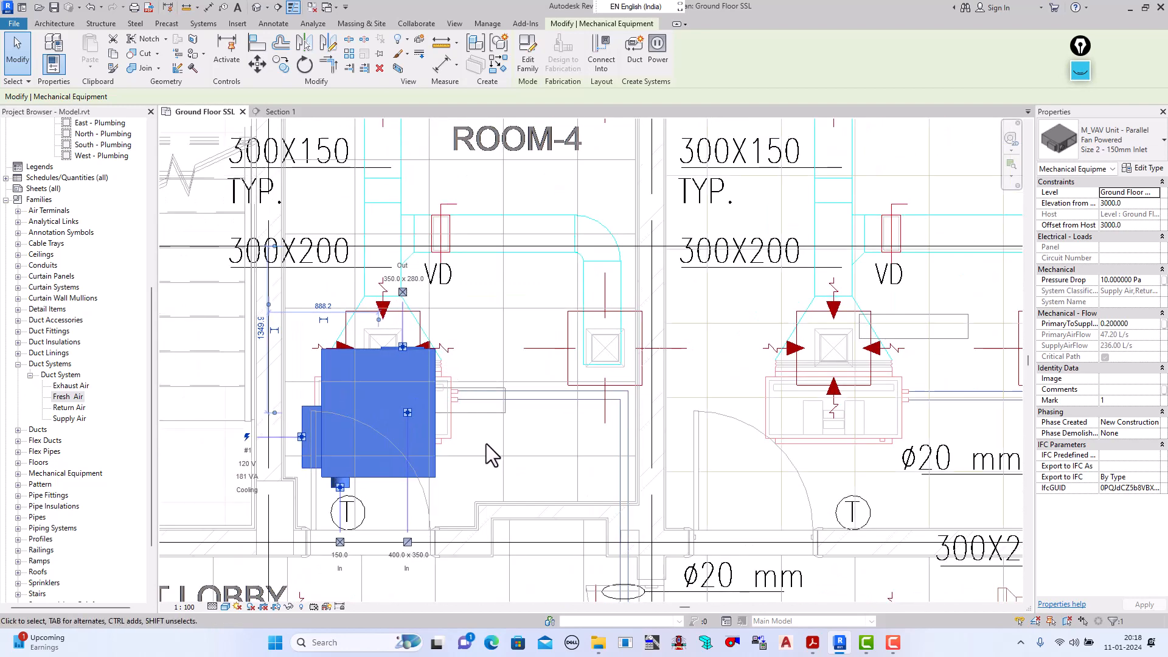
{"action": "left_click", "coordinate": [17, 51]}
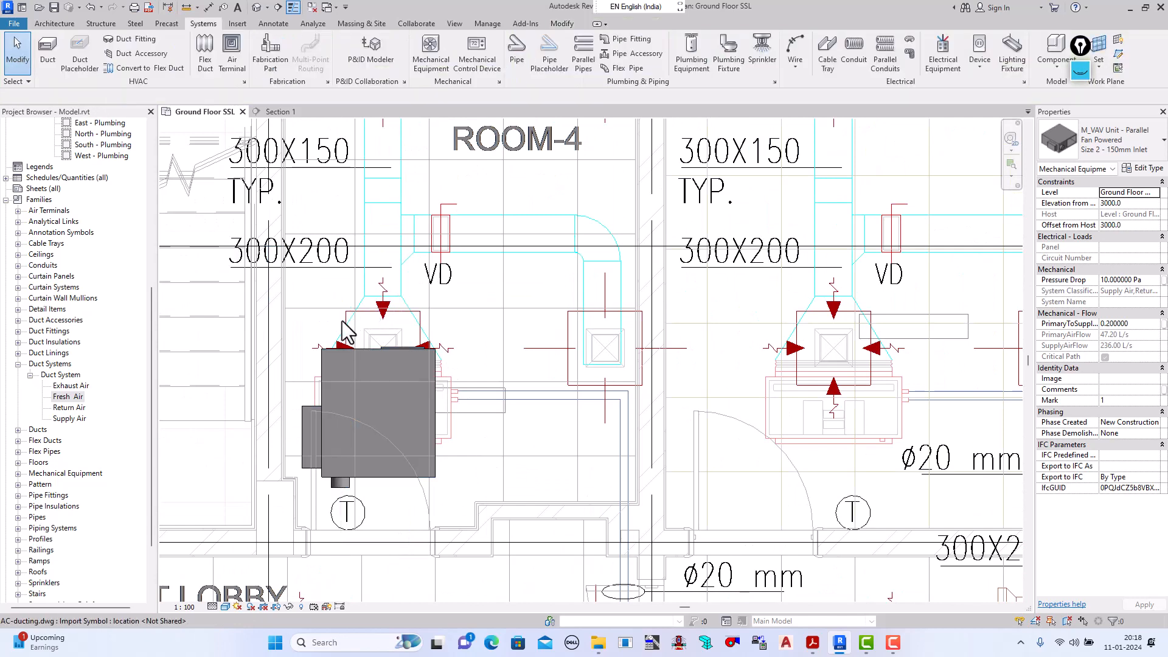
{"action": "scroll", "coordinate": [344, 325], "scroll_direction": "down", "scroll_amount": 1}
{"action": "scroll", "coordinate": [409, 395], "scroll_direction": "down", "scroll_amount": 3}
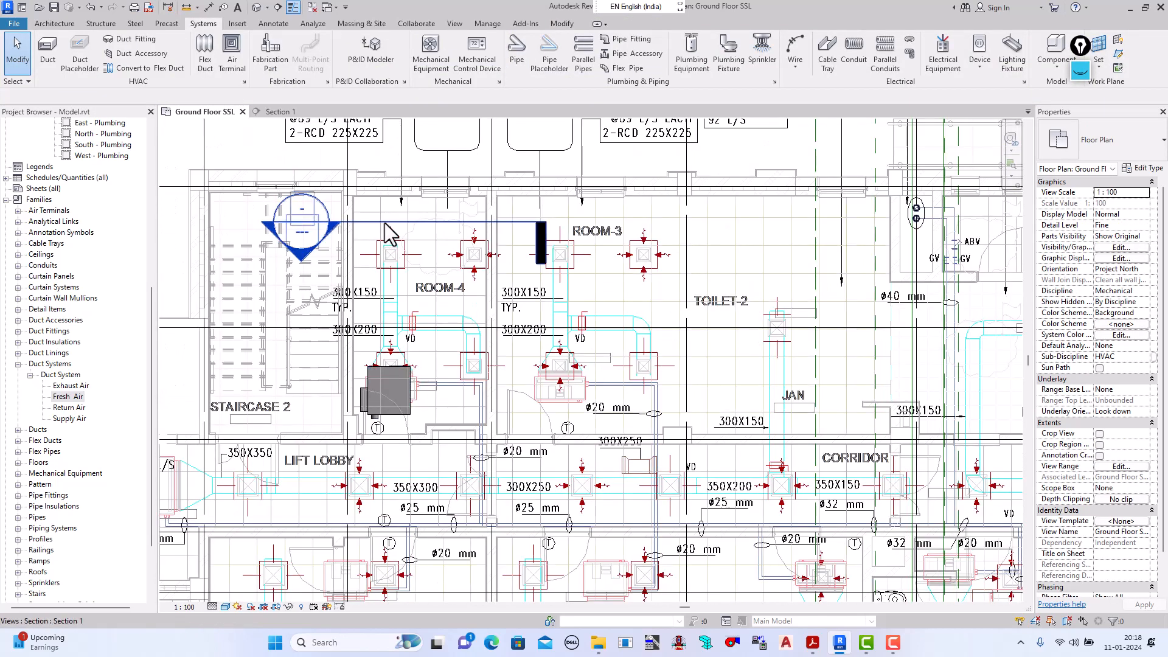
Step: Extend Section 1's far clip on the Ground Floor SSL plan to an offset of 4267, past the VAV unit, and open the section view
{"action": "left_click", "coordinate": [392, 246]}
{"action": "left_click_drag", "start_coordinate": [520, 363], "coordinate": [517, 424]}
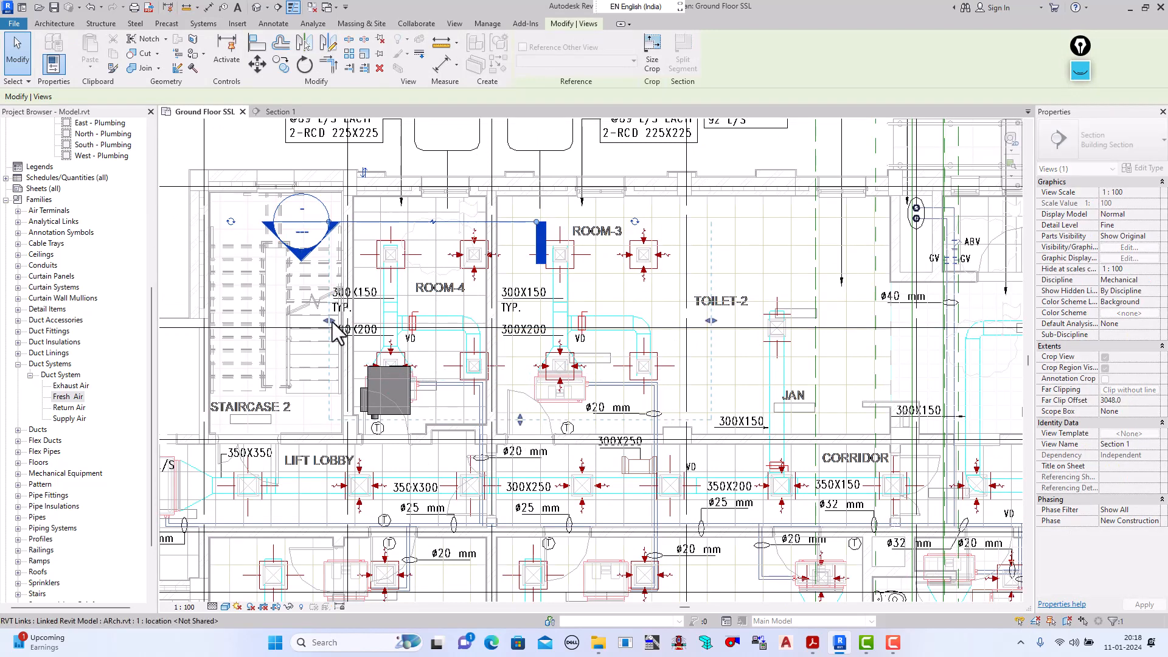
{"action": "double_click", "coordinate": [339, 246]}
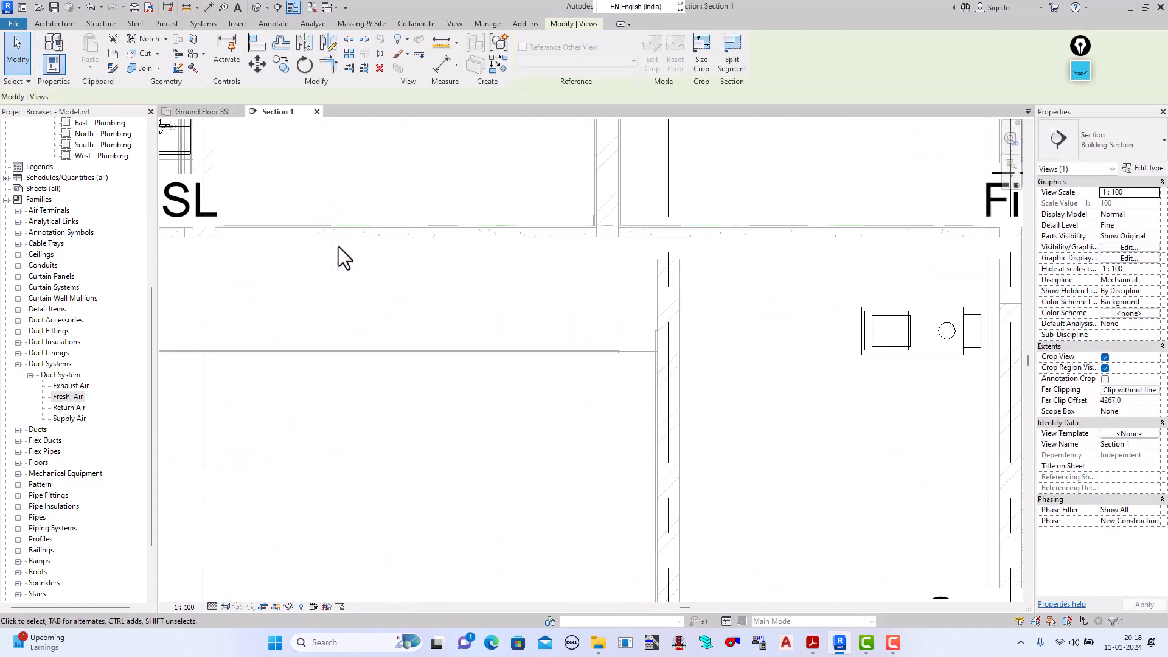
Step: Raise the VAV unit in Section 1 to an elevation of 3280 from Ground Floor SSL, just beneath the first-floor structure
{"action": "scroll", "coordinate": [448, 331], "scroll_direction": "down", "scroll_amount": 3}
{"action": "scroll", "coordinate": [437, 333], "scroll_direction": "down", "scroll_amount": 2}
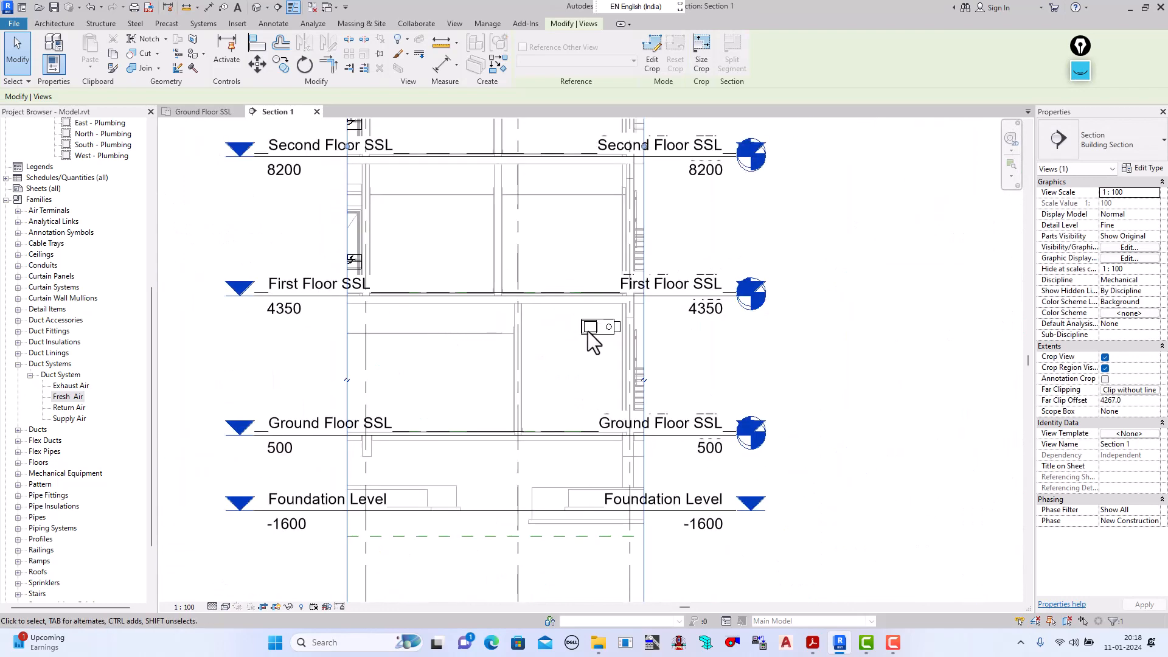
{"action": "scroll", "coordinate": [676, 345], "scroll_direction": "up", "scroll_amount": 4}
{"action": "scroll", "coordinate": [669, 348], "scroll_direction": "down", "scroll_amount": 1}
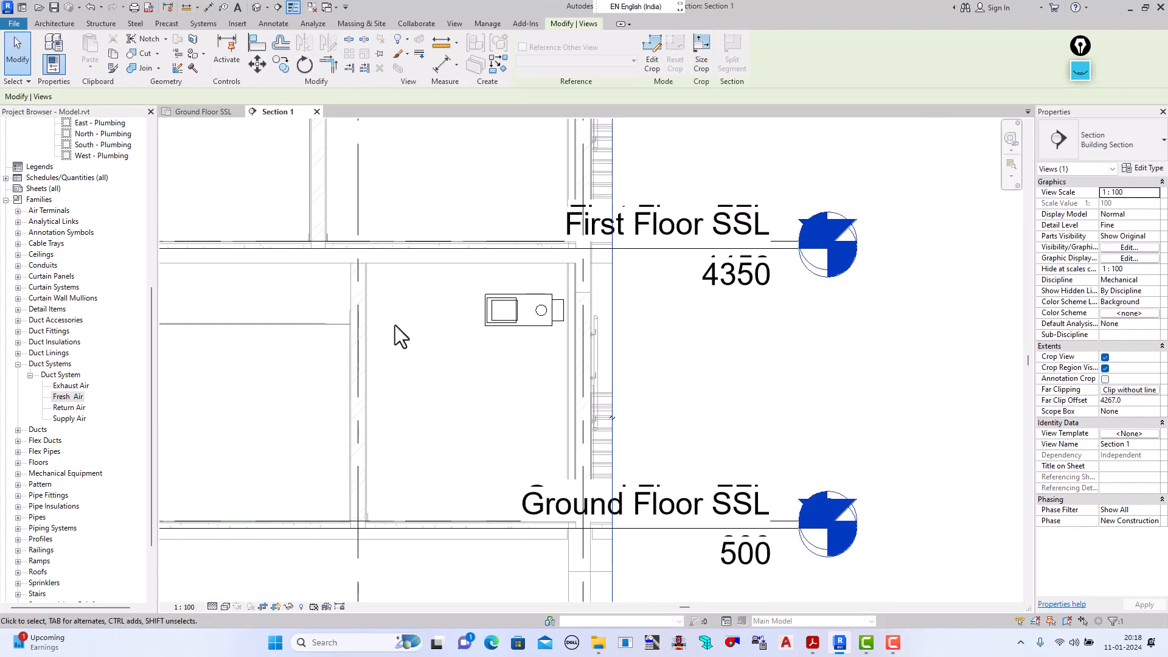
{"action": "scroll", "coordinate": [606, 307], "scroll_direction": "up", "scroll_amount": 1}
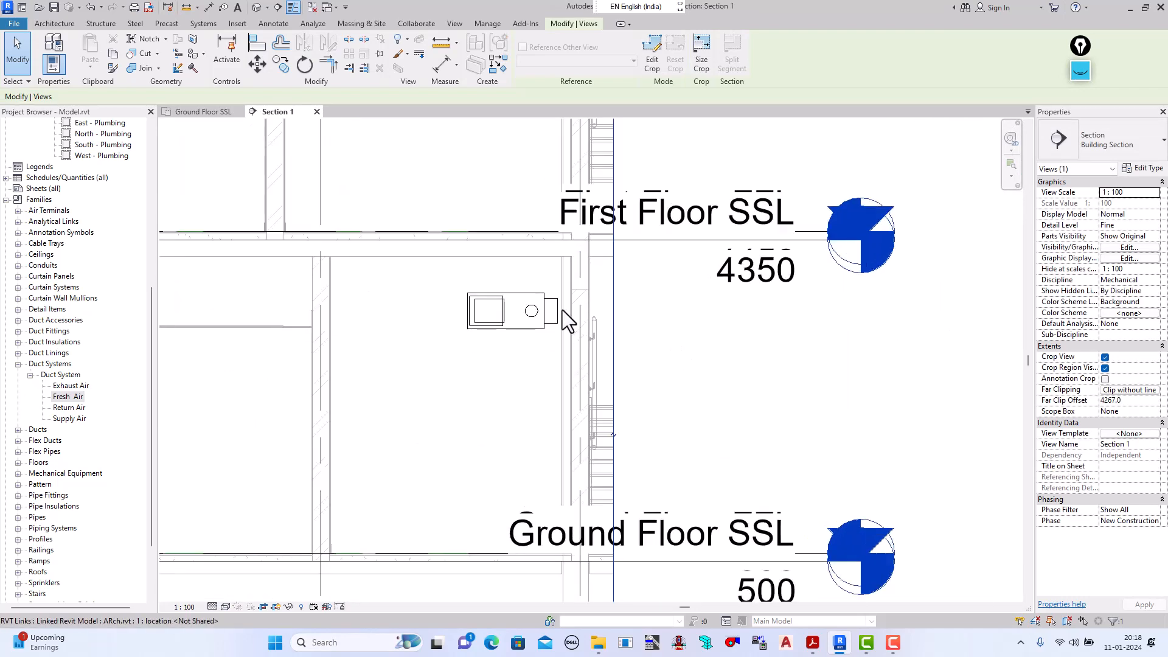
{"action": "scroll", "coordinate": [558, 309], "scroll_direction": "up", "scroll_amount": 1}
{"action": "left_click", "coordinate": [514, 286]}
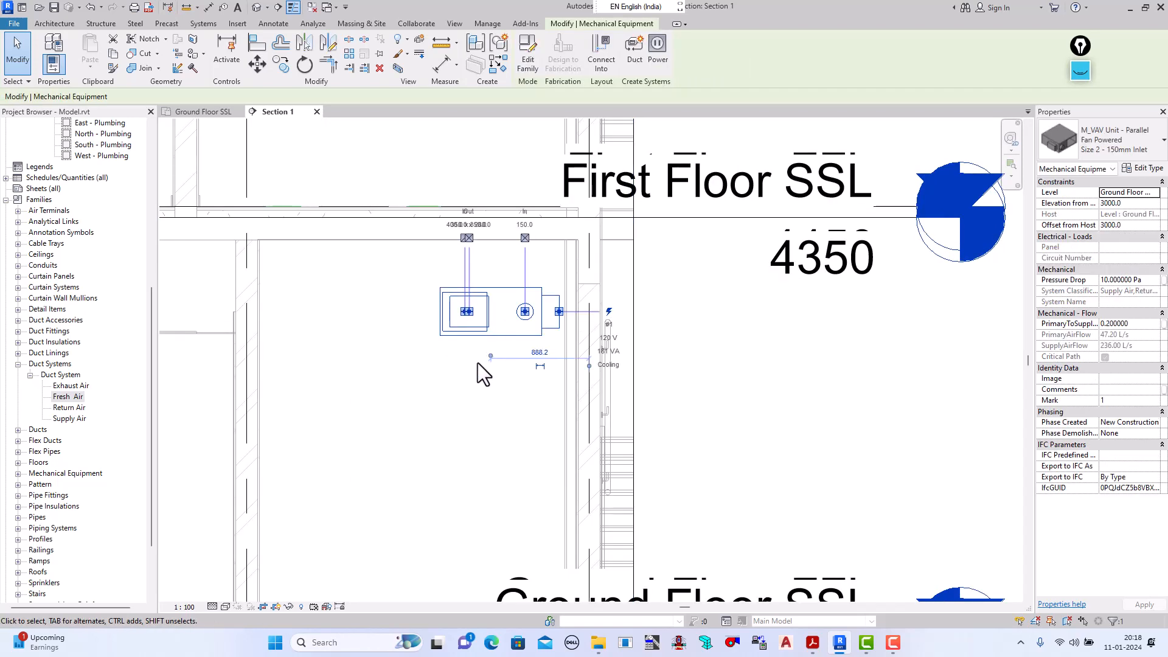
{"action": "key", "text": "Up"}
{"action": "key", "text": "Up"}
{"action": "key", "text": "Up"}
{"action": "key", "text": "Up"}
{"action": "key", "text": "Up"}
{"action": "key", "text": "Up"}
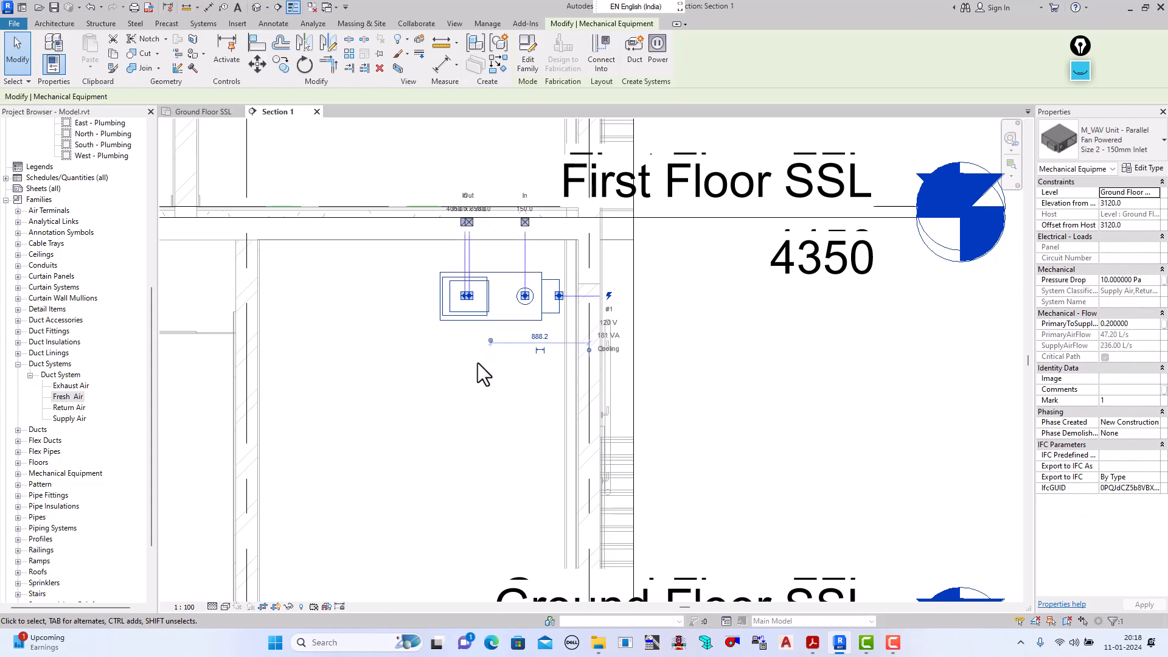
{"action": "key", "text": "Up"}
{"action": "key", "text": "Up"}
{"action": "key", "text": "Up"}
{"action": "key", "text": "Up"}
{"action": "key", "text": "Up"}
{"action": "key", "text": "Up"}
{"action": "key", "text": "Up"}
{"action": "key", "text": "Up"}
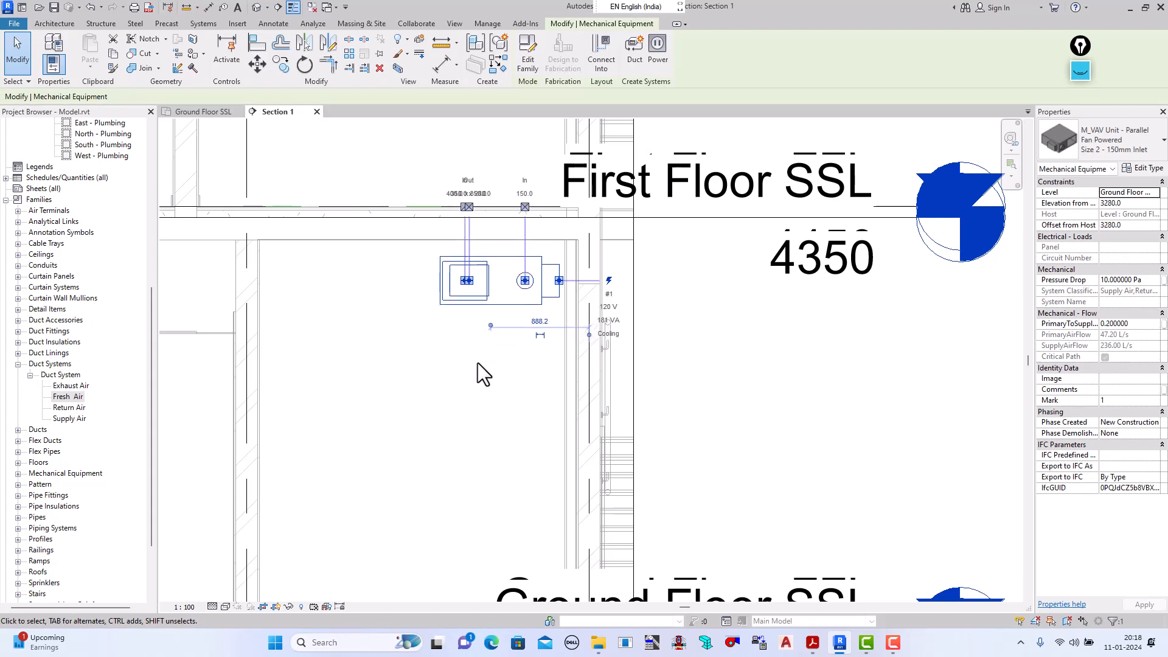
{"action": "left_click", "coordinate": [467, 339]}
{"action": "scroll", "coordinate": [564, 243], "scroll_direction": "up", "scroll_amount": 3}
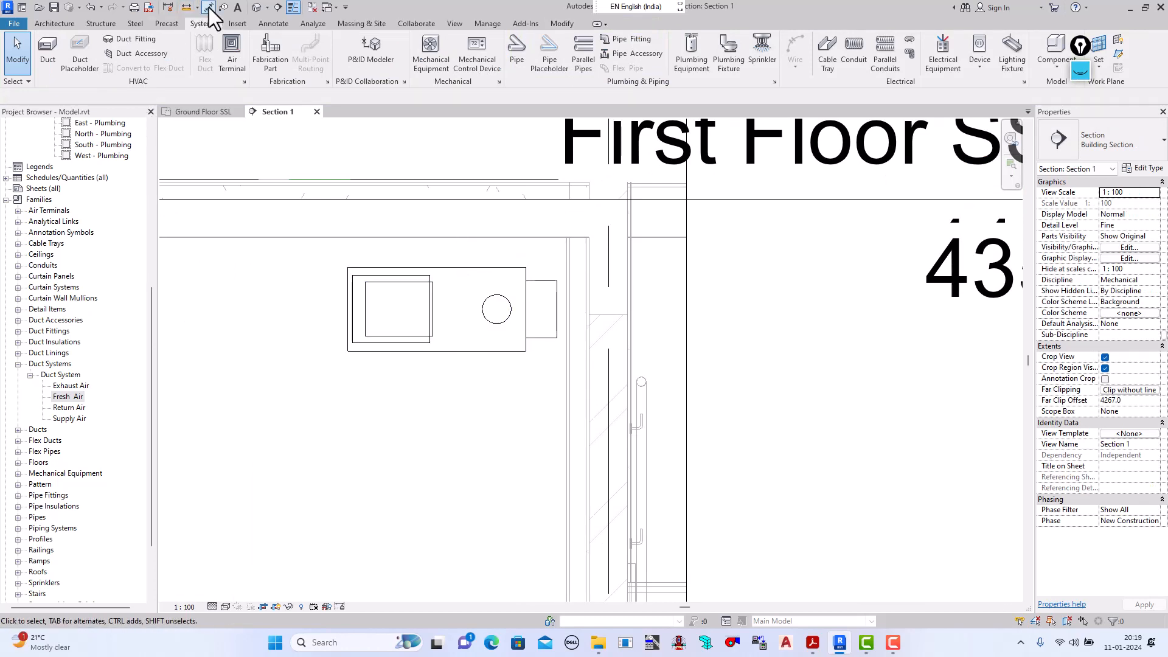
Step: Review the raised unit in Section 1, and examine Room-4's supply ducts and diffuser positions on the Ground Floor SSL plan
{"action": "scroll", "coordinate": [545, 341], "scroll_direction": "down", "scroll_amount": 2}
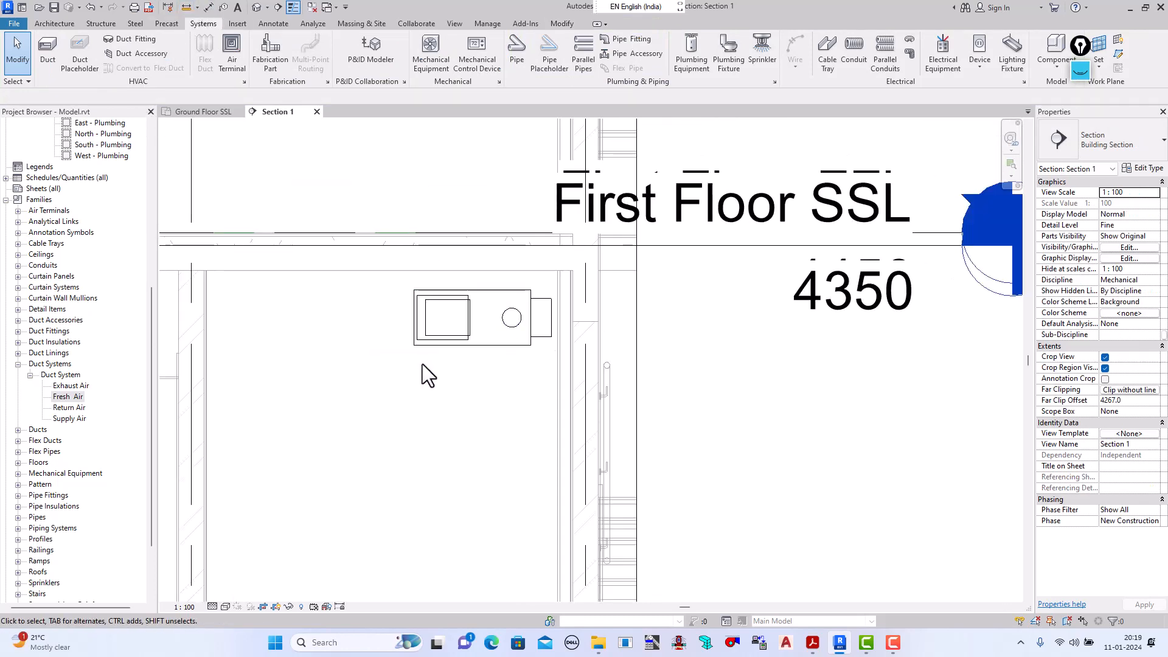
{"action": "scroll", "coordinate": [481, 353], "scroll_direction": "down", "scroll_amount": 1}
{"action": "scroll", "coordinate": [476, 350], "scroll_direction": "down", "scroll_amount": 2}
{"action": "scroll", "coordinate": [477, 349], "scroll_direction": "up", "scroll_amount": 1}
{"action": "scroll", "coordinate": [466, 336], "scroll_direction": "down", "scroll_amount": 1}
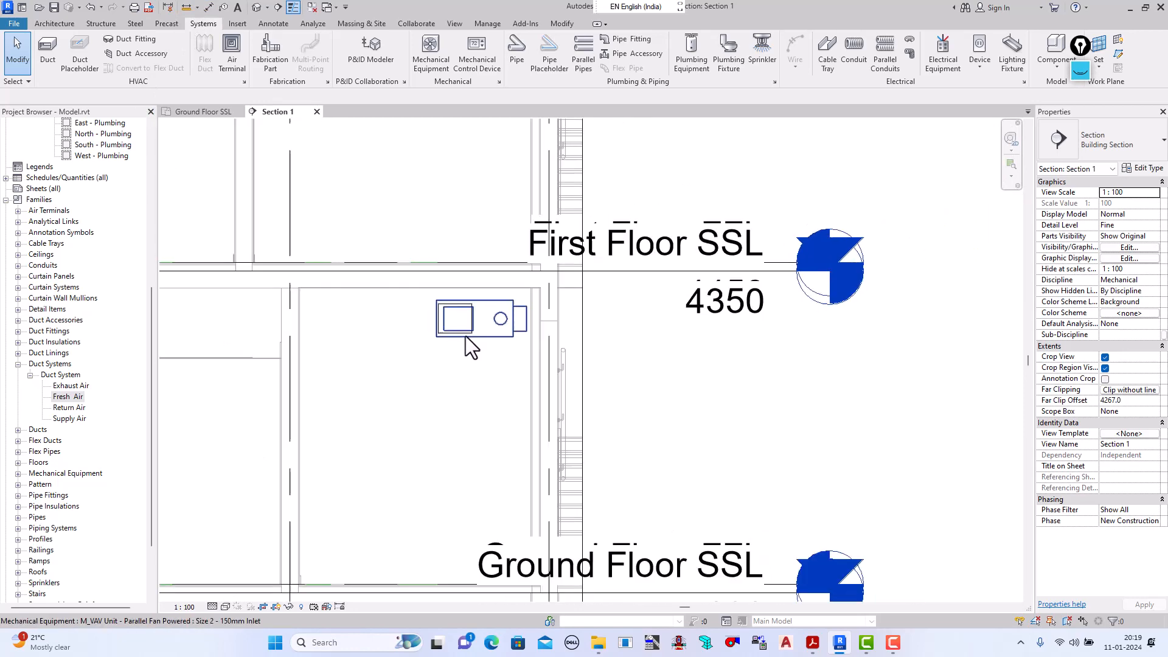
{"action": "left_click", "coordinate": [199, 112]}
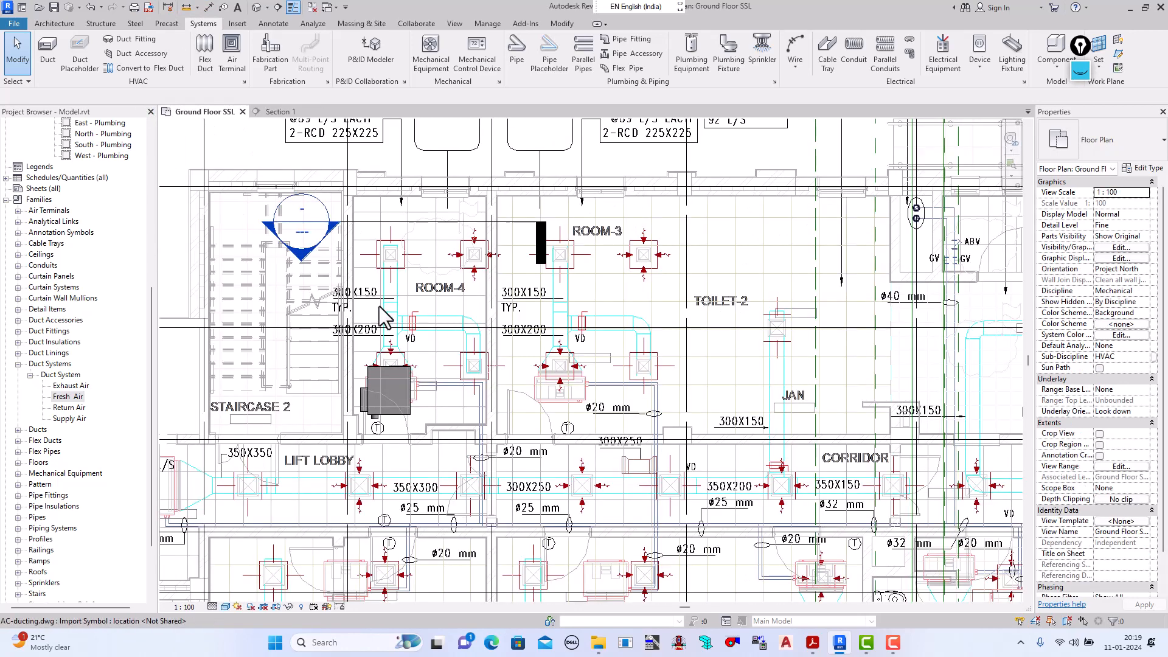
{"action": "scroll", "coordinate": [336, 291], "scroll_direction": "down", "scroll_amount": 1}
{"action": "scroll", "coordinate": [363, 354], "scroll_direction": "up", "scroll_amount": 2}
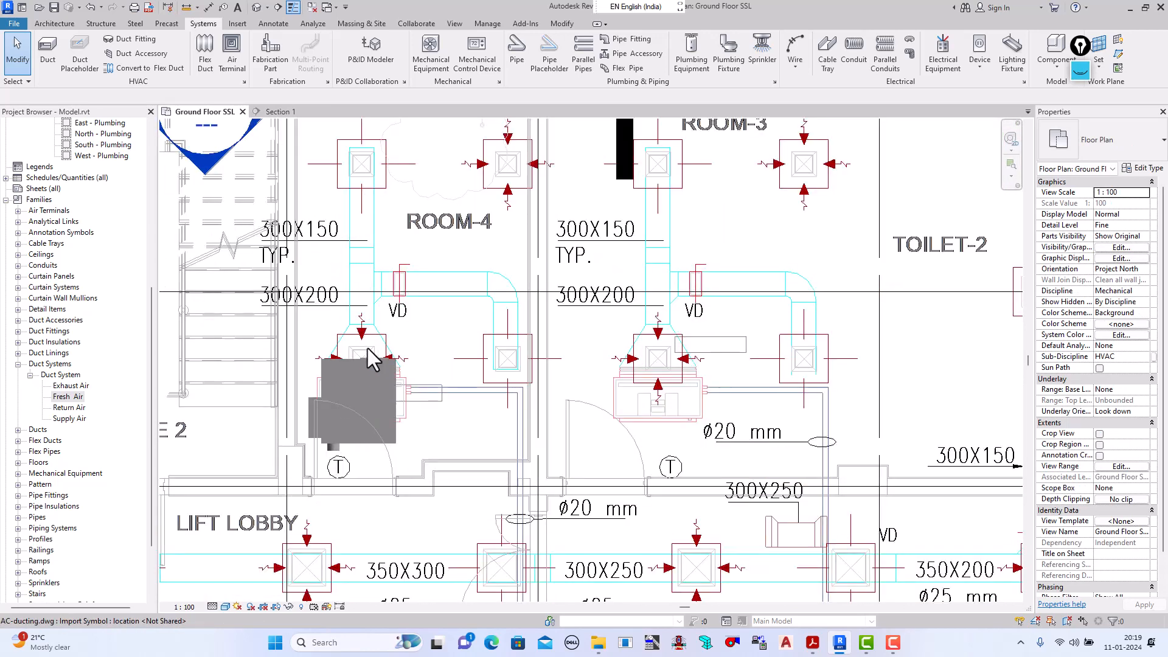
{"action": "scroll", "coordinate": [367, 392], "scroll_direction": "down", "scroll_amount": 5}
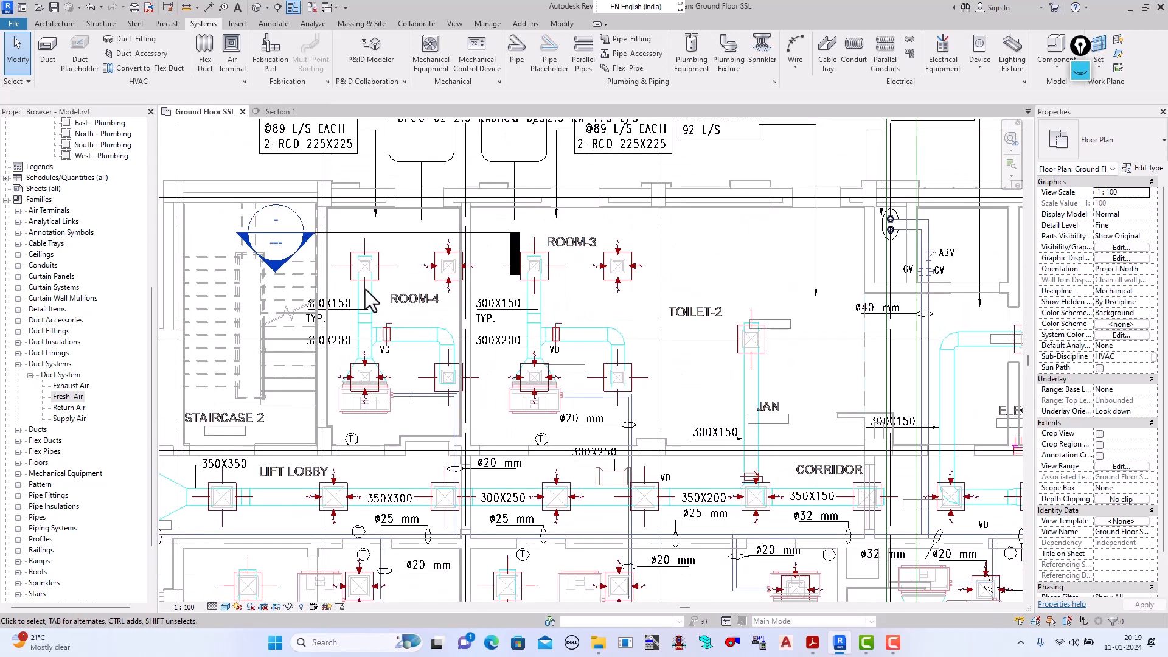
{"action": "scroll", "coordinate": [382, 293], "scroll_direction": "up", "scroll_amount": 4}
{"action": "scroll", "coordinate": [371, 286], "scroll_direction": "up", "scroll_amount": 2}
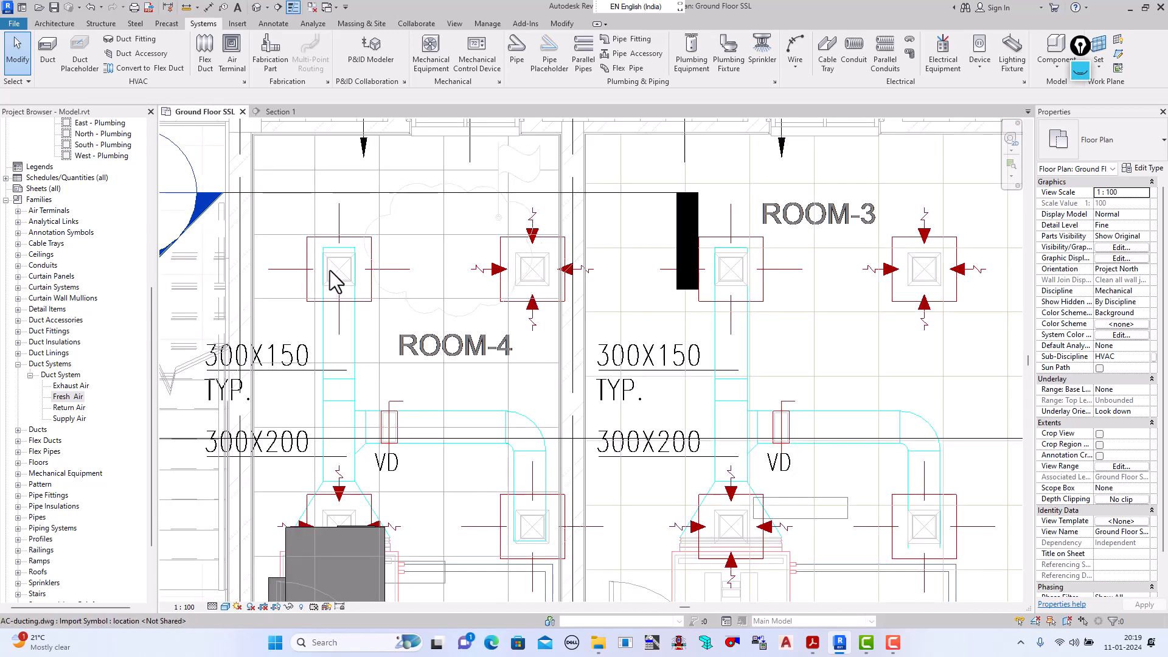
{"action": "scroll", "coordinate": [332, 266], "scroll_direction": "down", "scroll_amount": 2}
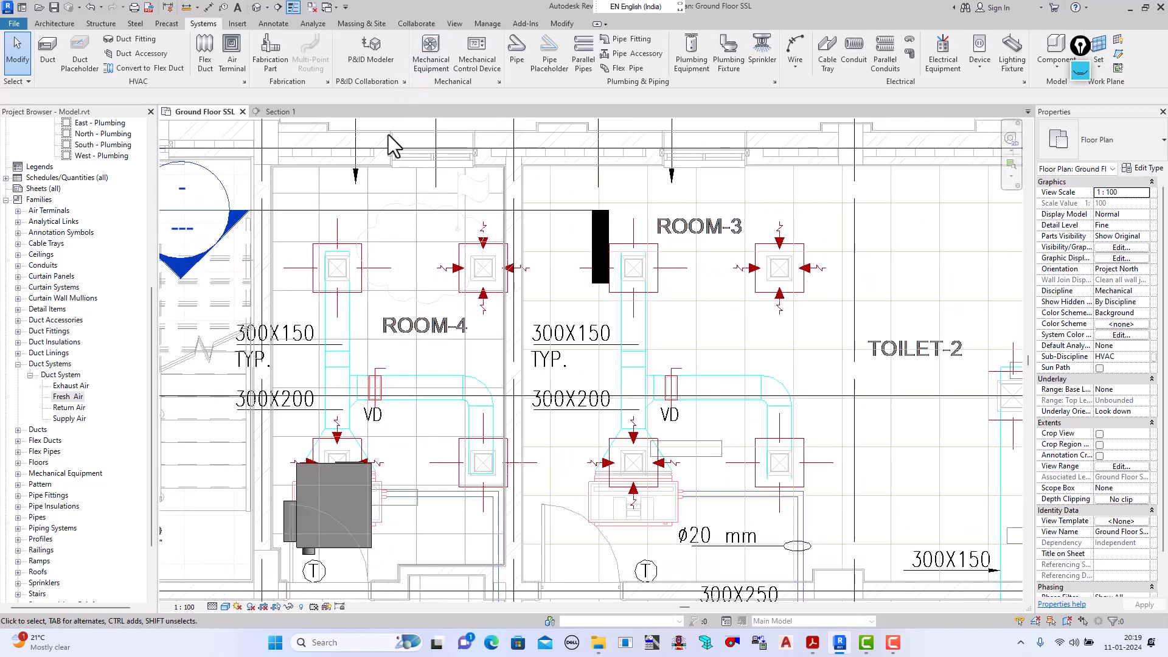
Step: Return to Section 1 and examine the suspended ceiling line in relation to the VAV unit
{"action": "left_click", "coordinate": [279, 112]}
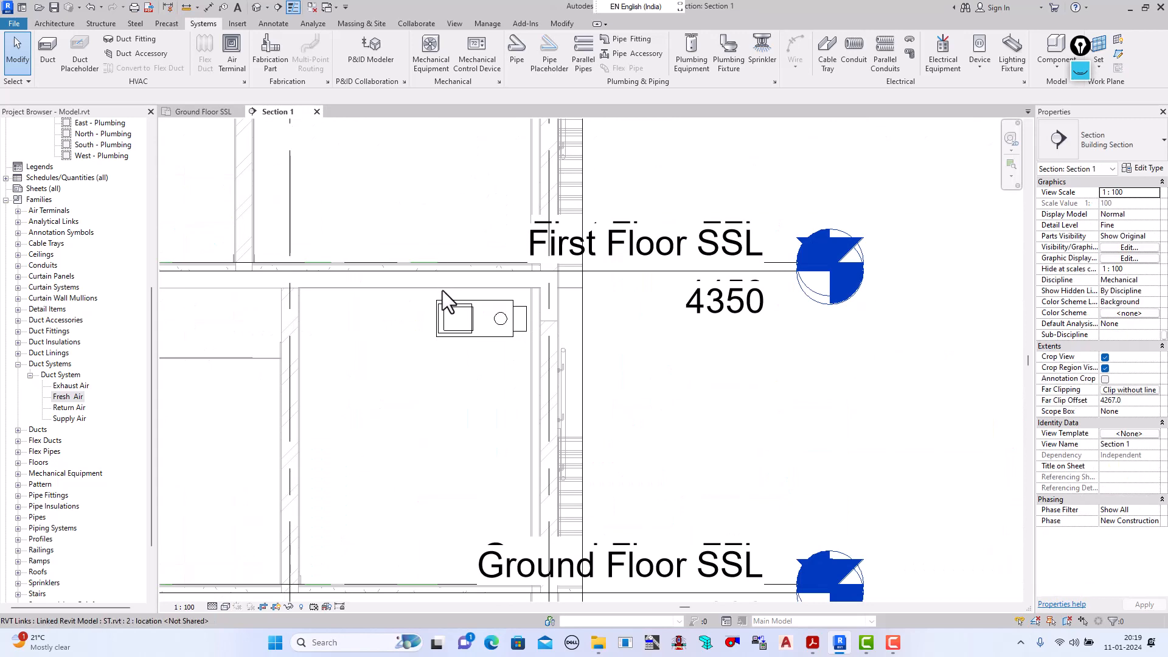
{"action": "scroll", "coordinate": [443, 290], "scroll_direction": "down", "scroll_amount": 3}
{"action": "scroll", "coordinate": [200, 330], "scroll_direction": "up", "scroll_amount": 2}
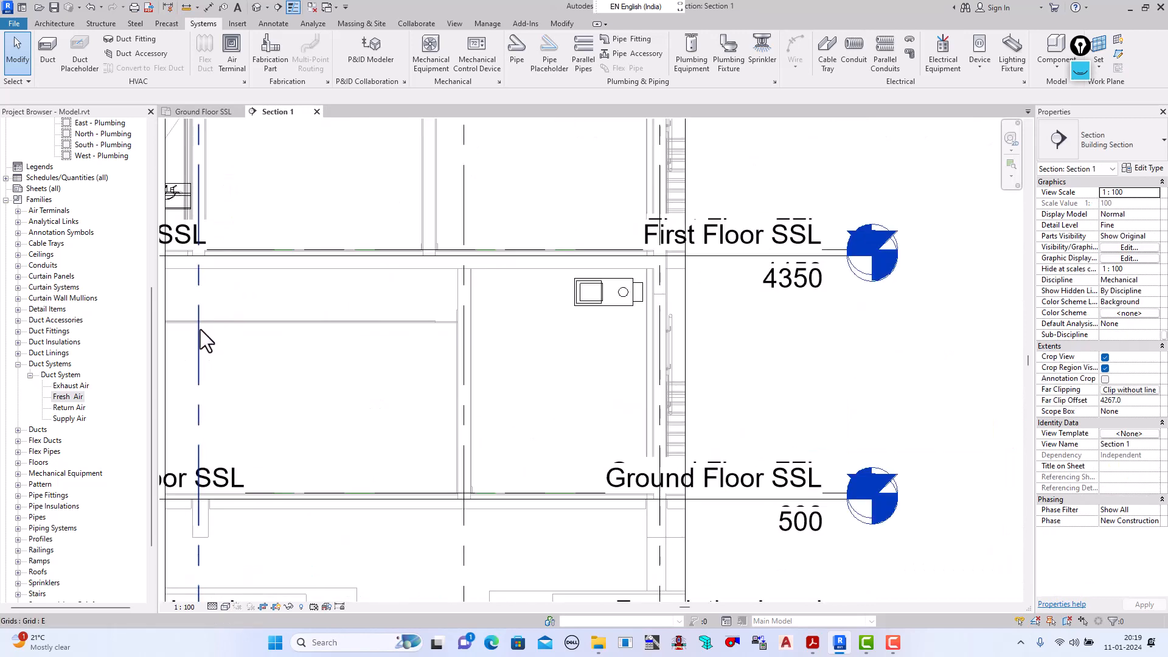
{"action": "scroll", "coordinate": [373, 367], "scroll_direction": "up", "scroll_amount": 1}
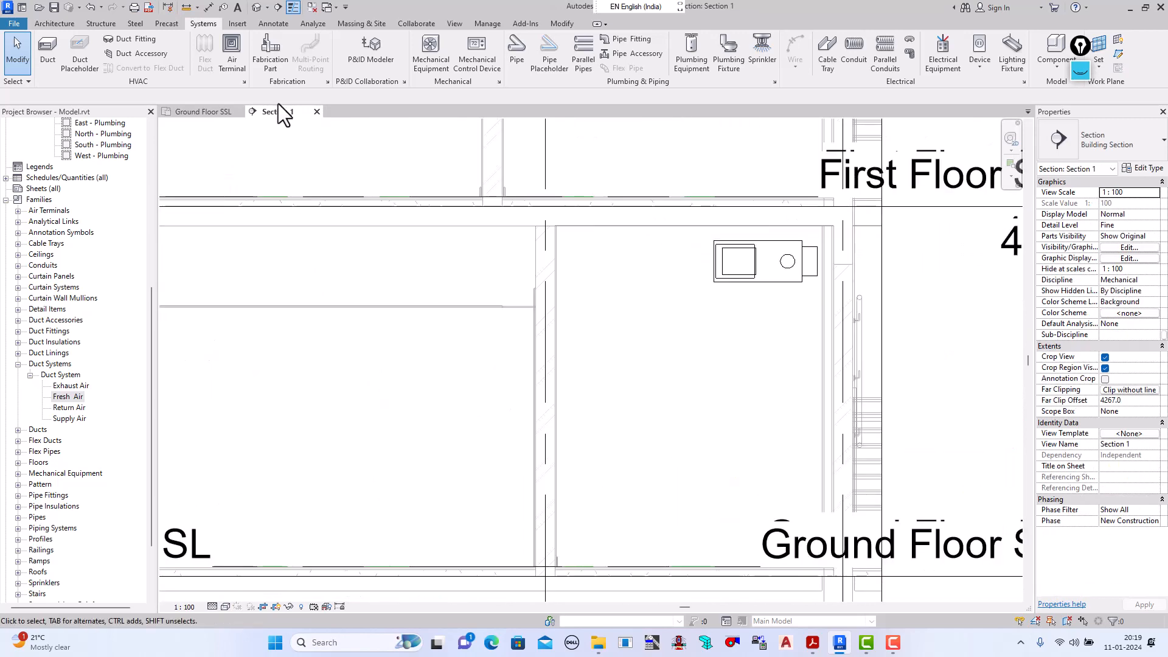
{"action": "left_click", "coordinate": [208, 8]}
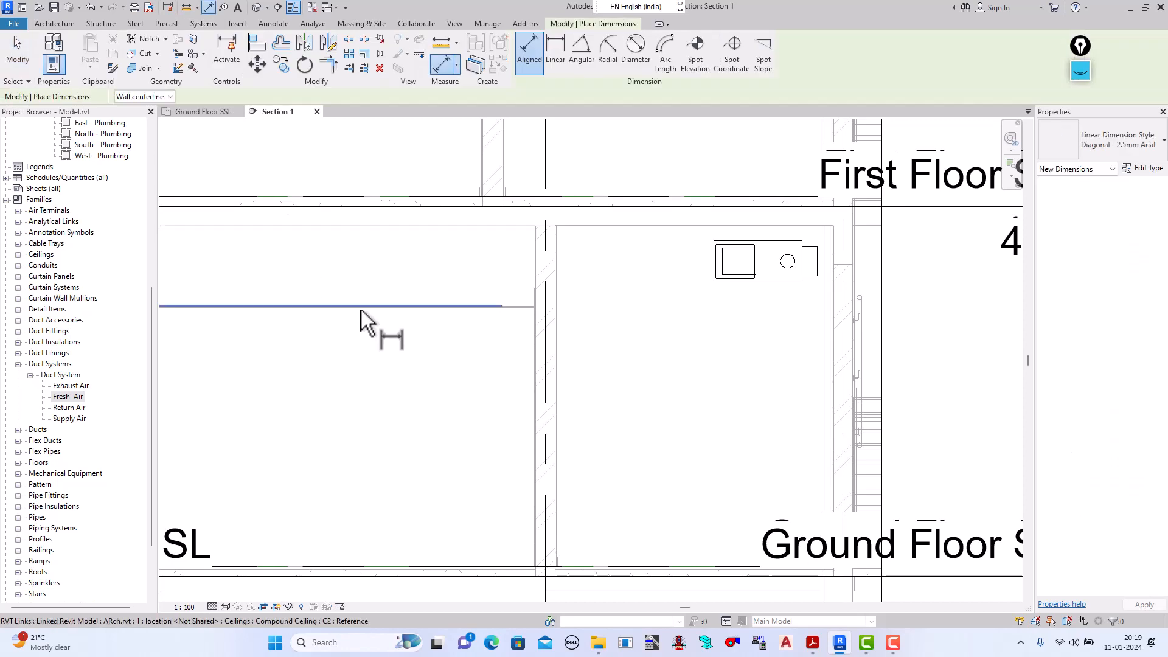
{"action": "left_click", "coordinate": [362, 315]}
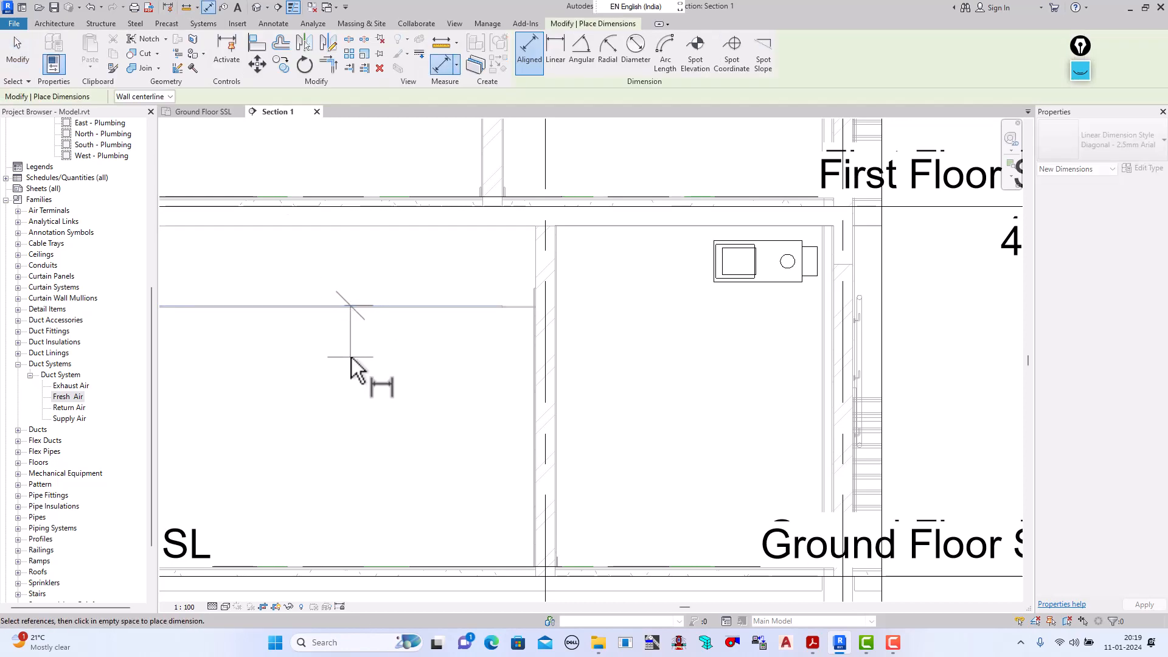
{"action": "left_click", "coordinate": [17, 55]}
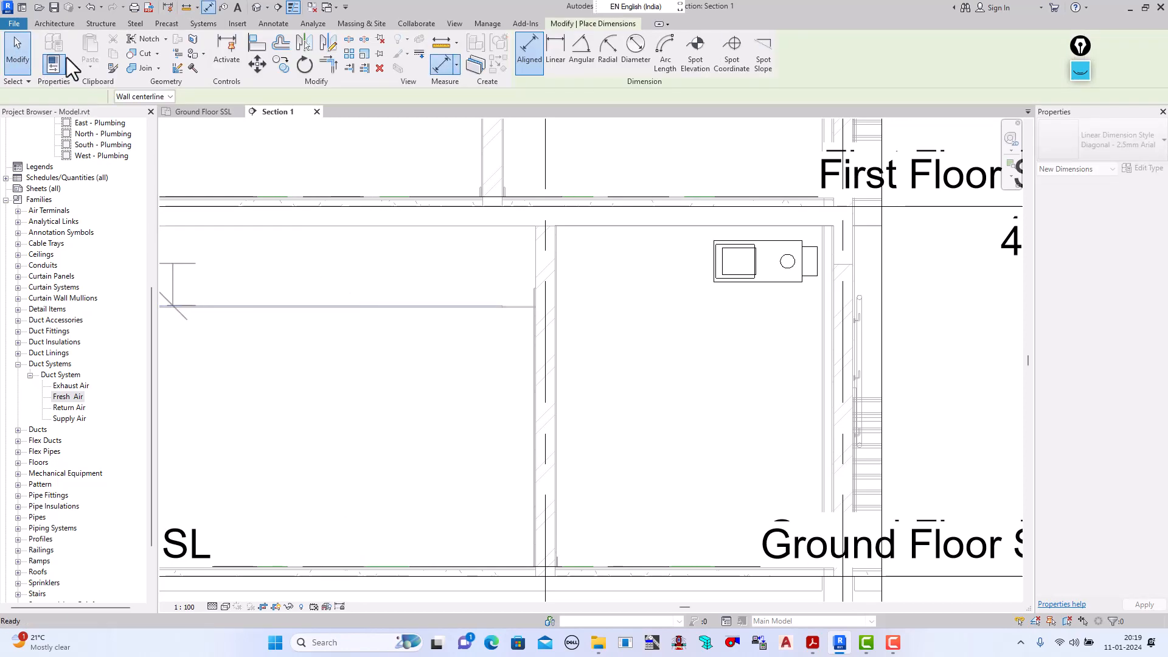
Step: Measure the suspended ceiling's height above the Ground Floor FFL level in Section 1 with an aligned dimension, without keeping the dimension
{"action": "key", "text": "d"}
{"action": "key", "text": "i"}
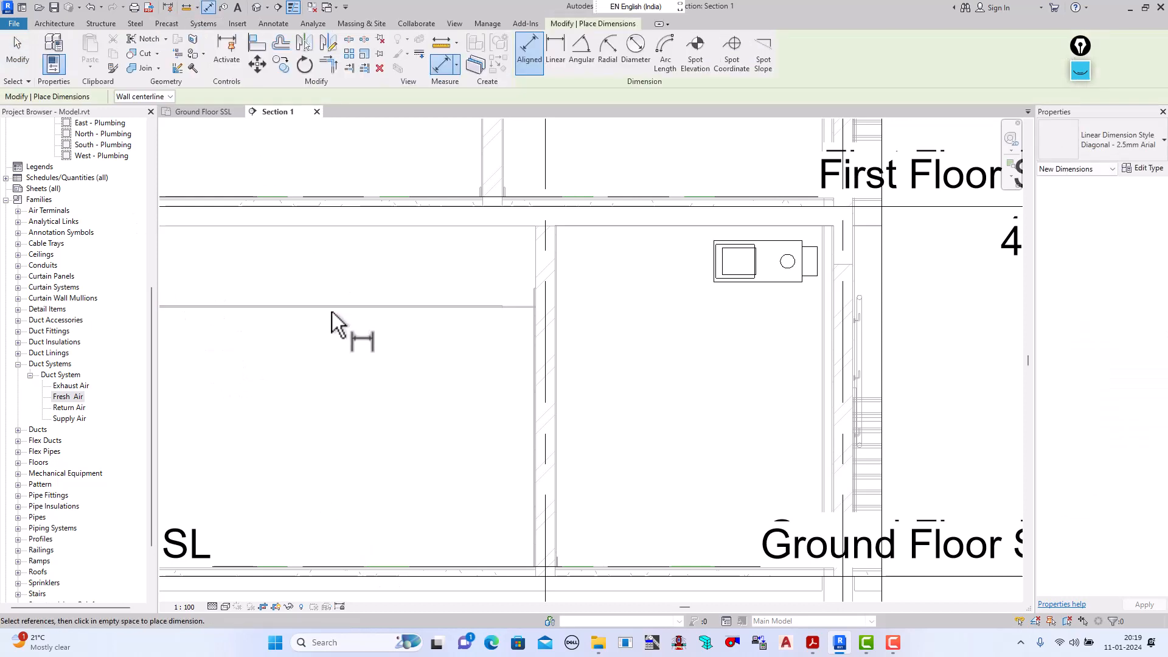
{"action": "scroll", "coordinate": [333, 312], "scroll_direction": "up", "scroll_amount": 2}
{"action": "scroll", "coordinate": [335, 315], "scroll_direction": "up", "scroll_amount": 1}
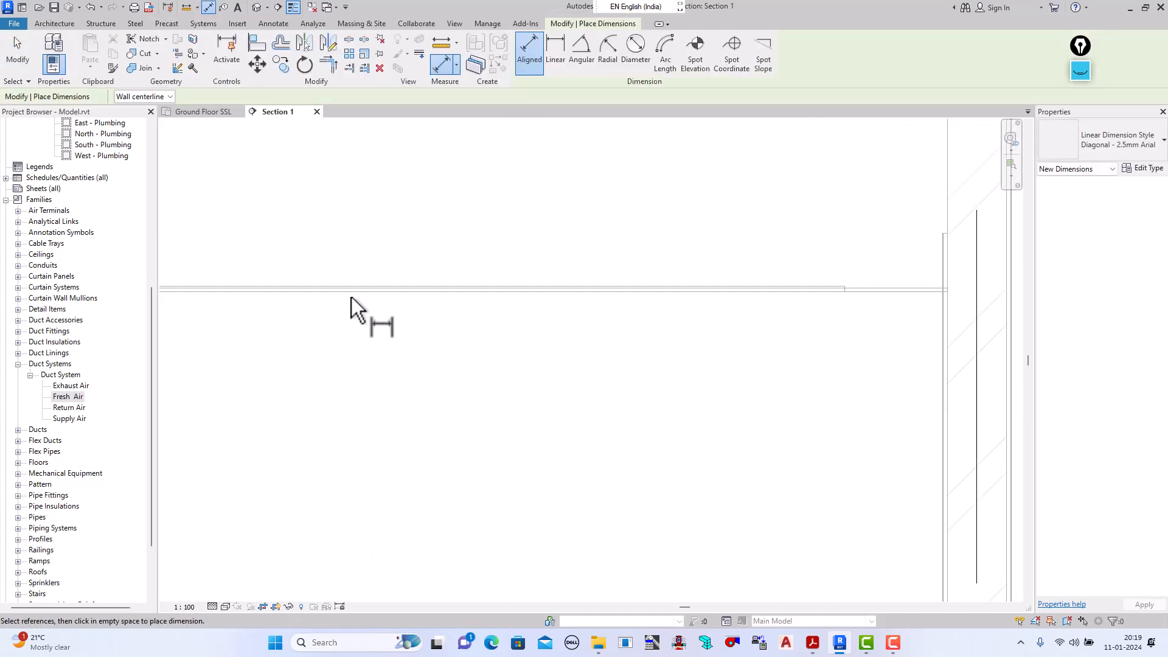
{"action": "left_click", "coordinate": [351, 295]}
{"action": "scroll", "coordinate": [352, 346], "scroll_direction": "down", "scroll_amount": 3}
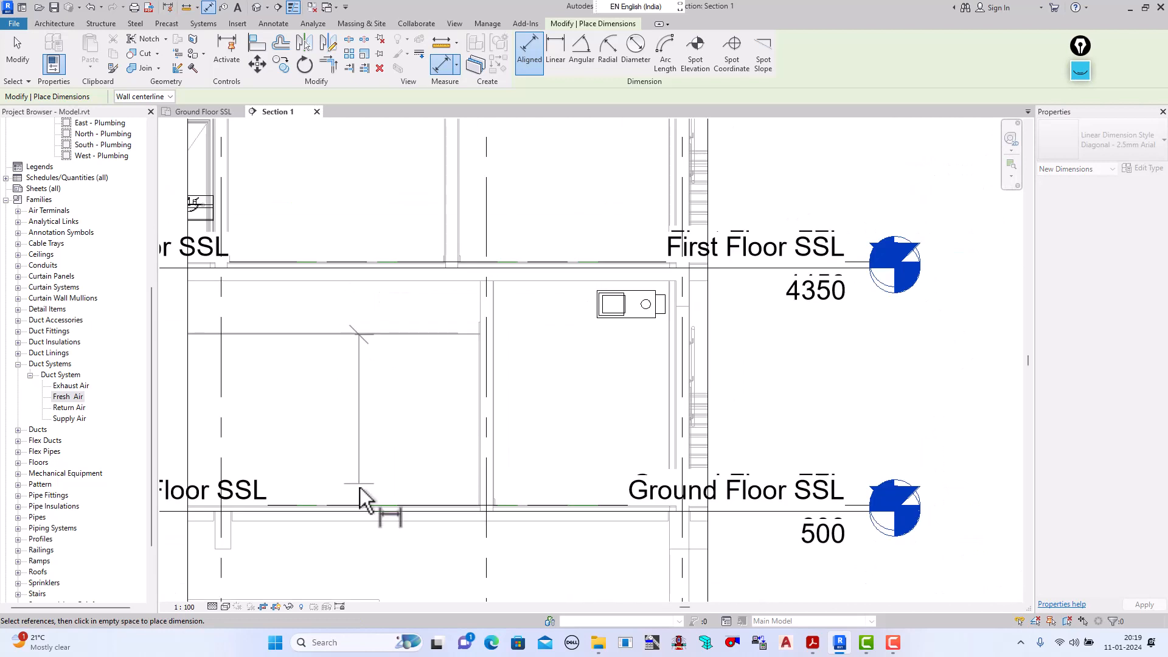
{"action": "scroll", "coordinate": [360, 505], "scroll_direction": "up", "scroll_amount": 3}
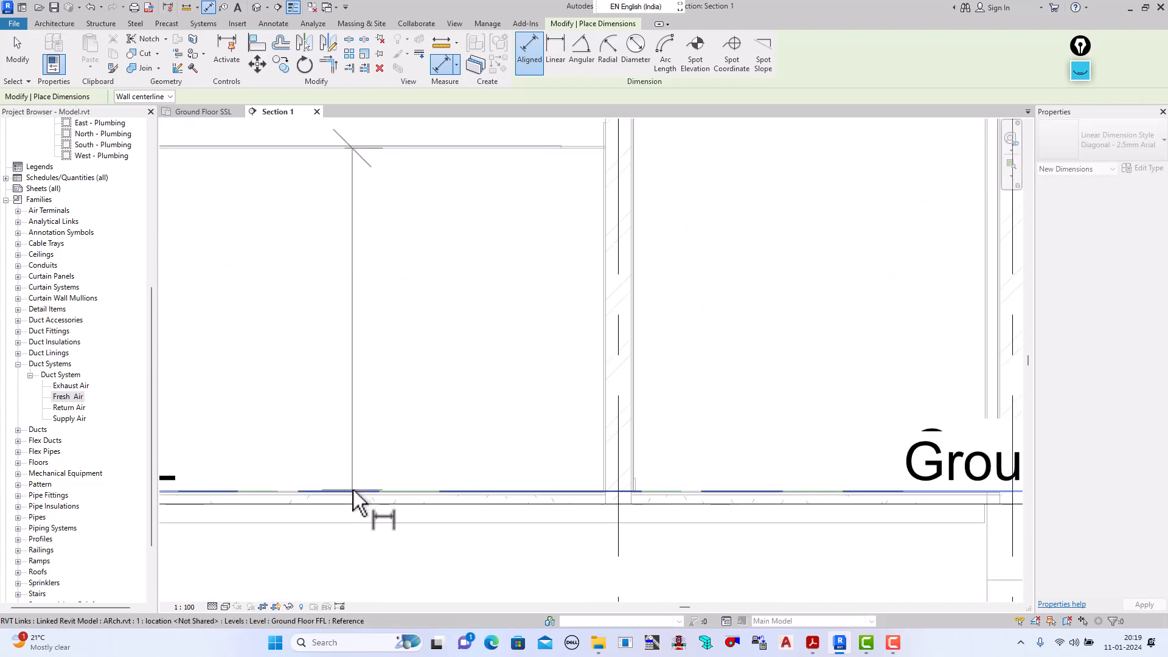
{"action": "left_click", "coordinate": [354, 496]}
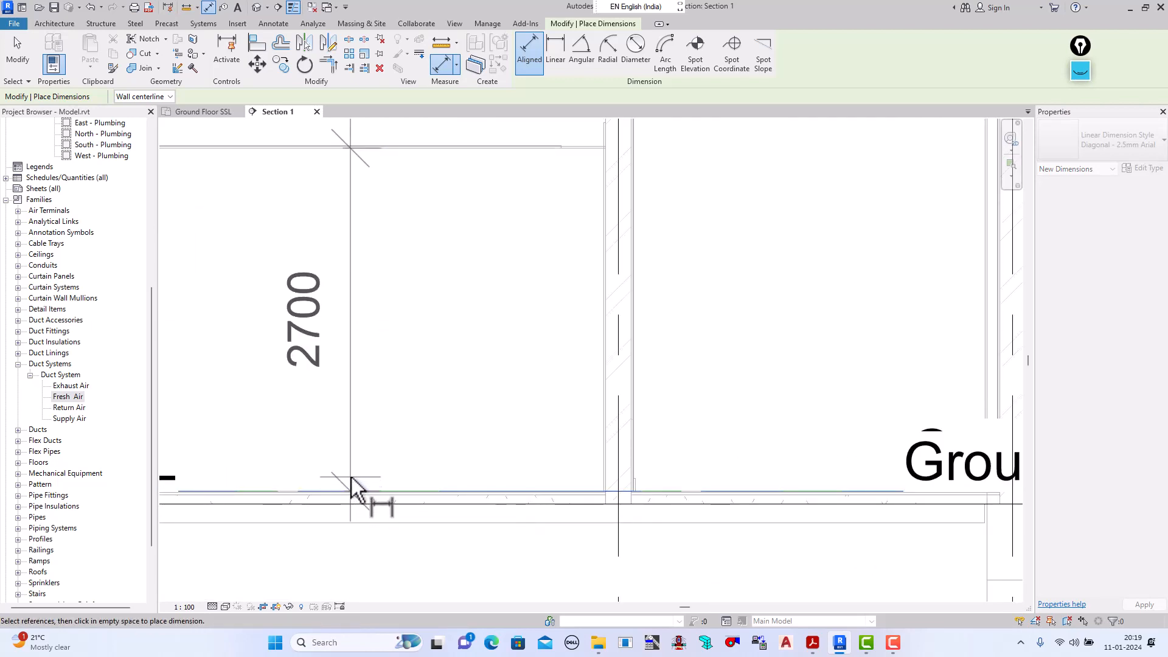
{"action": "left_click", "coordinate": [17, 56]}
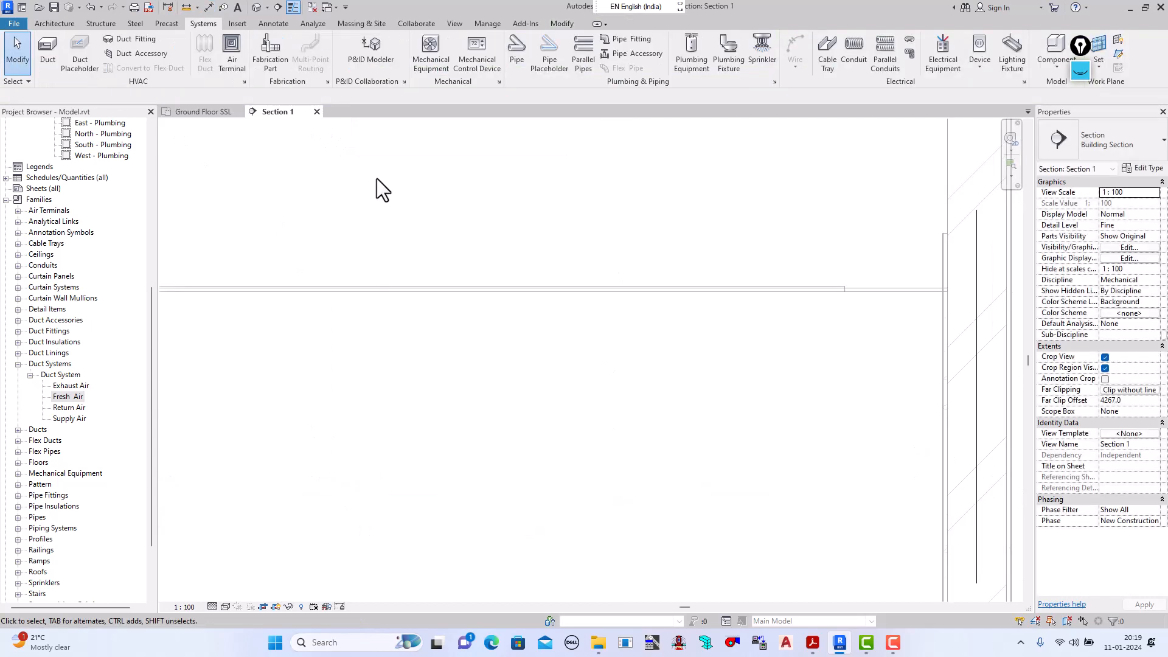
Step: Place an M_Supply Diffuser, 600 x 600 Face 300 x 300 Connection, at elevation 2700 on the diffuser symbol at the far end of Room-4's straight 300X150 duct
{"action": "left_click", "coordinate": [205, 112]}
{"action": "scroll", "coordinate": [373, 384], "scroll_direction": "down", "scroll_amount": 3}
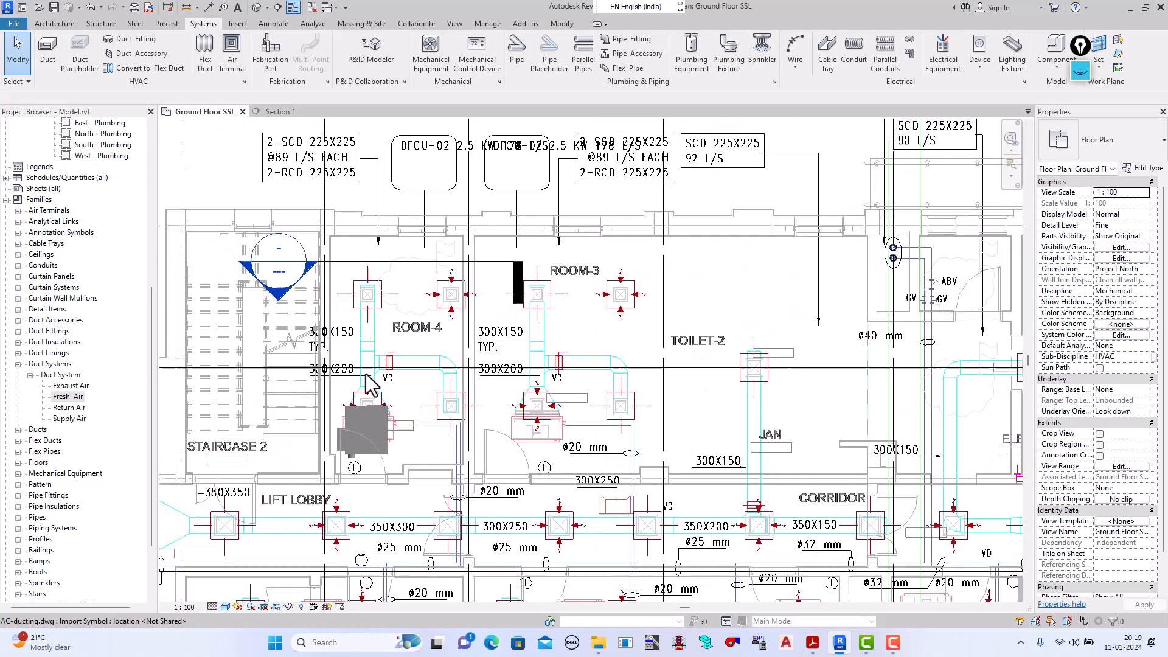
{"action": "scroll", "coordinate": [373, 384], "scroll_direction": "up", "scroll_amount": 2}
{"action": "left_click", "coordinate": [232, 51]}
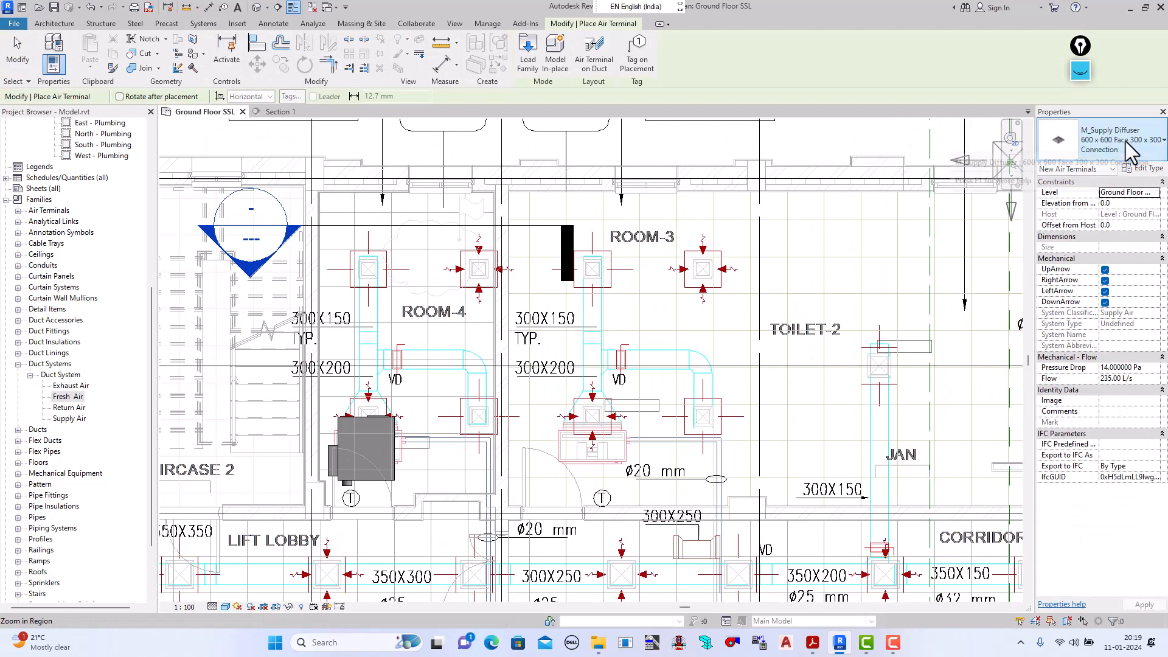
{"action": "left_click", "coordinate": [1085, 205]}
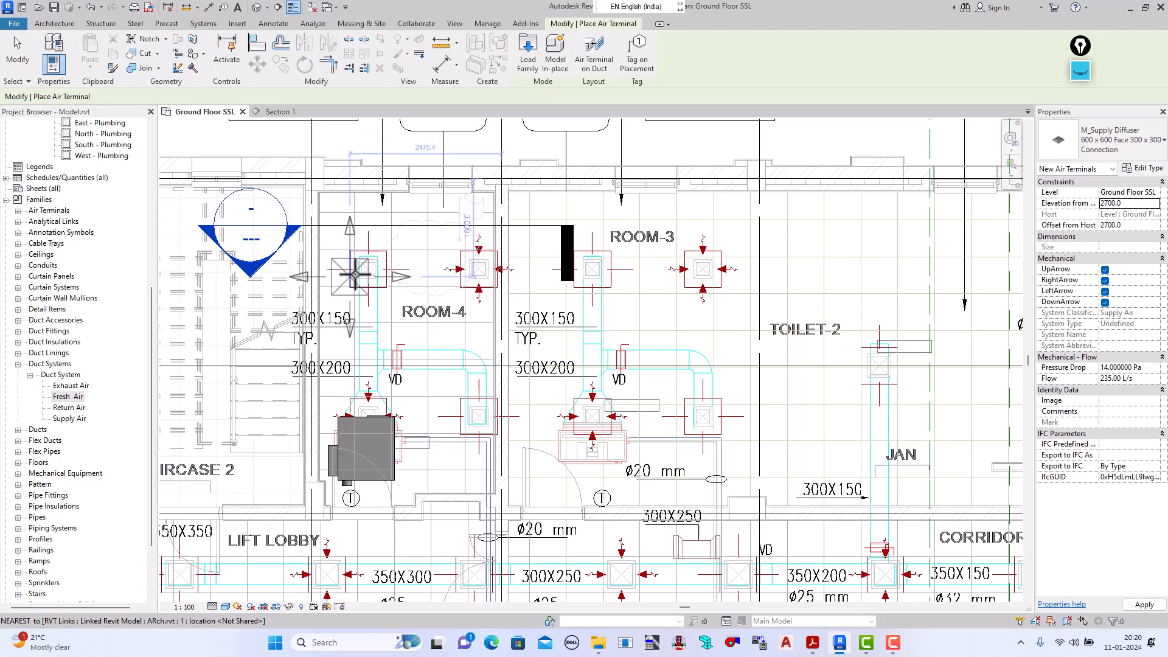
{"action": "scroll", "coordinate": [359, 271], "scroll_direction": "up", "scroll_amount": 2}
{"action": "scroll", "coordinate": [368, 271], "scroll_direction": "up", "scroll_amount": 1}
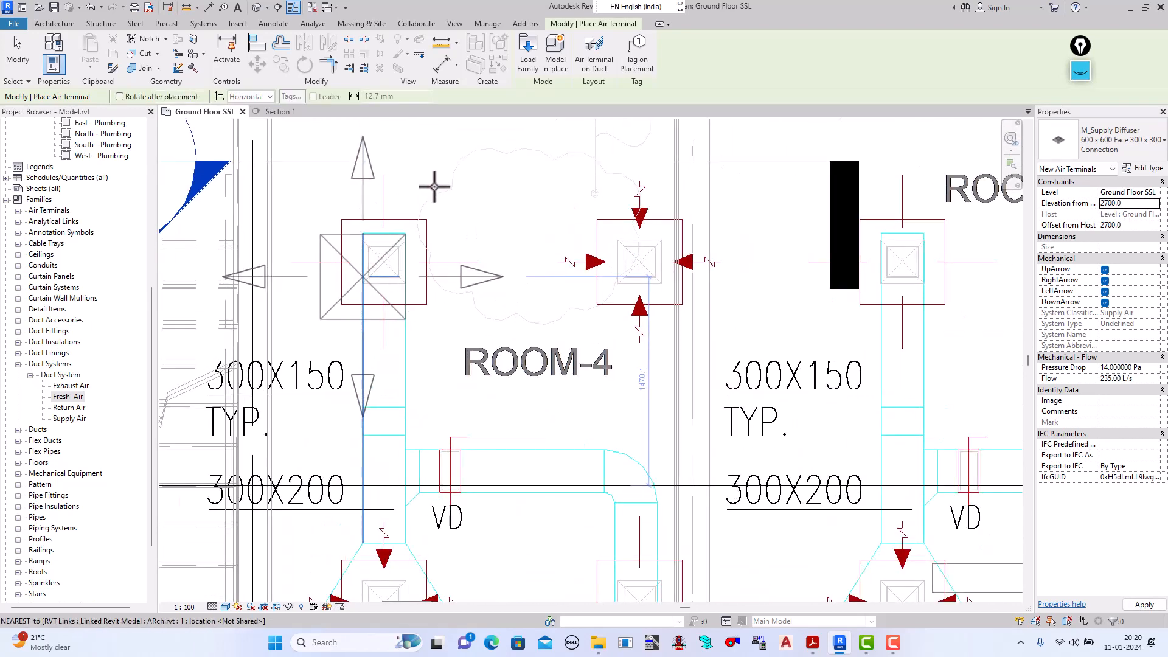
{"action": "scroll", "coordinate": [362, 275], "scroll_direction": "up", "scroll_amount": 1}
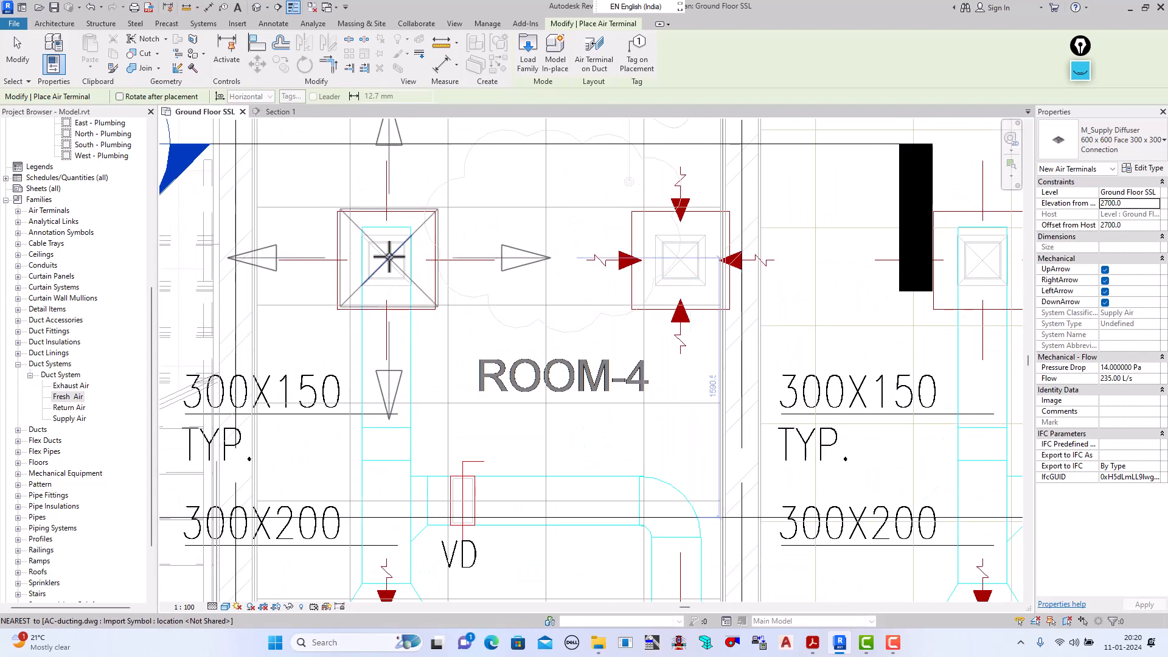
{"action": "left_click", "coordinate": [385, 260]}
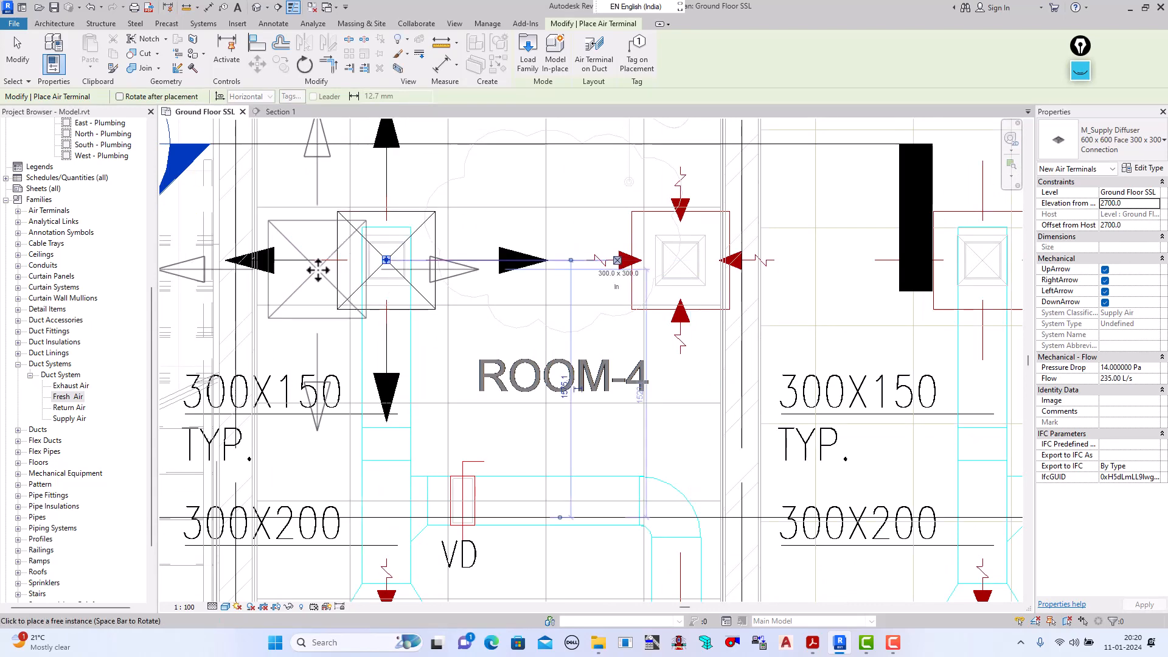
{"action": "scroll", "coordinate": [318, 268], "scroll_direction": "down", "scroll_amount": 2}
{"action": "scroll", "coordinate": [480, 452], "scroll_direction": "down", "scroll_amount": 2}
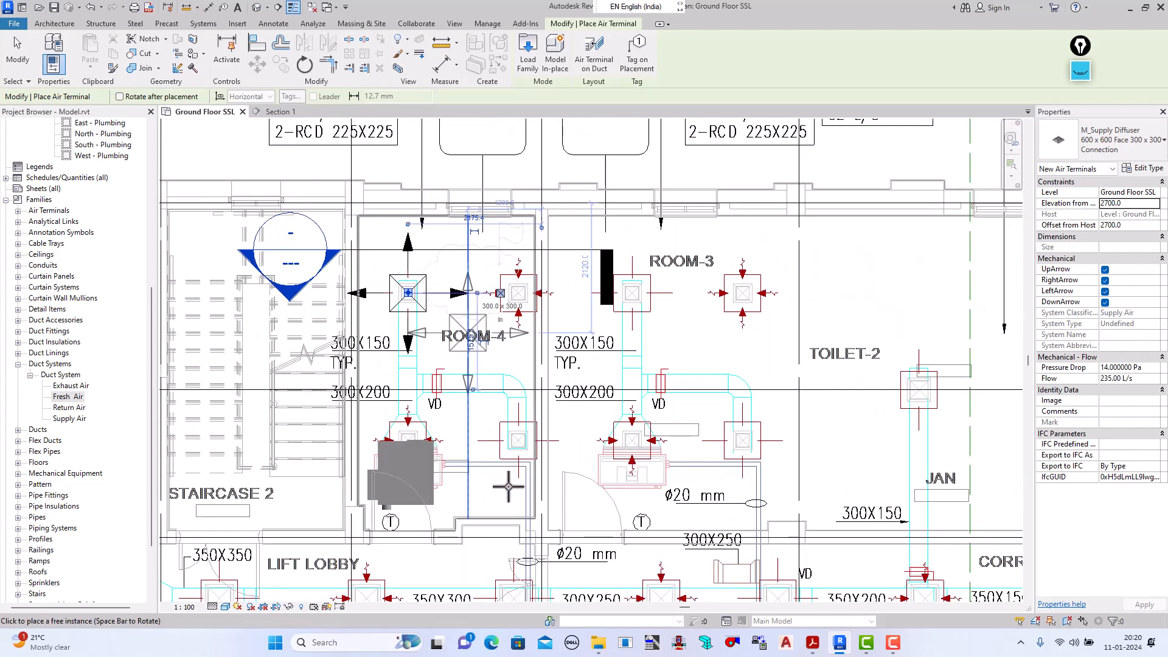
Step: Place another 600 x 600 M_Supply Diffuser at elevation 2700 on the diffuser symbol at the end of Room-4's elbowed duct branch
{"action": "scroll", "coordinate": [498, 431], "scroll_direction": "up", "scroll_amount": 4}
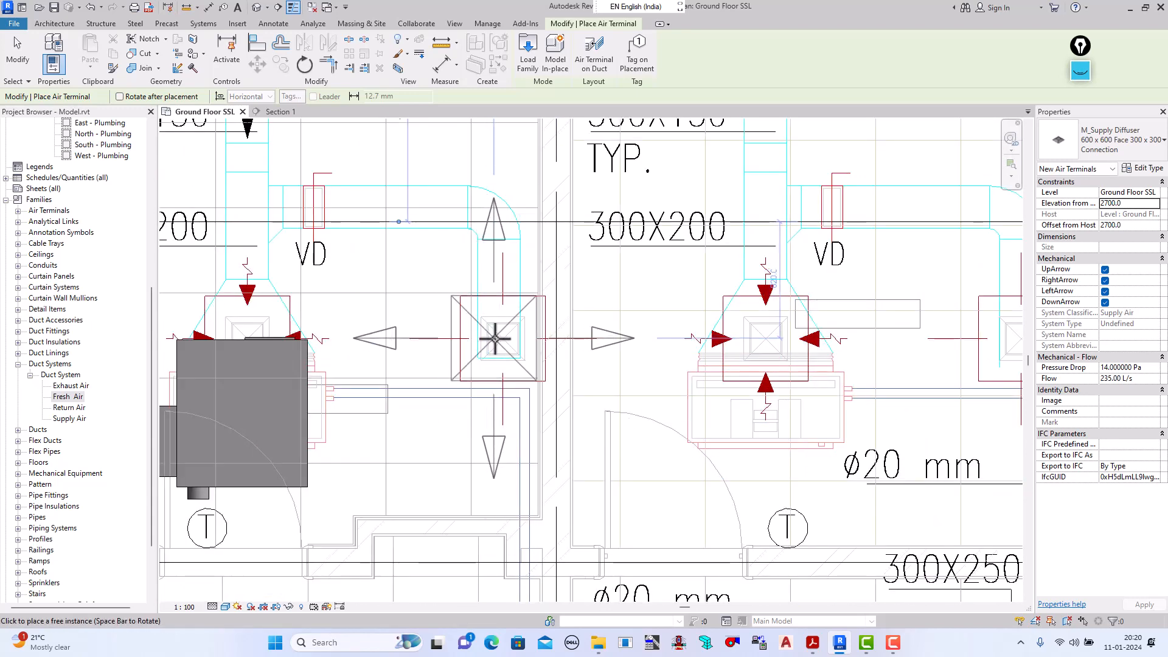
{"action": "left_click", "coordinate": [486, 338]}
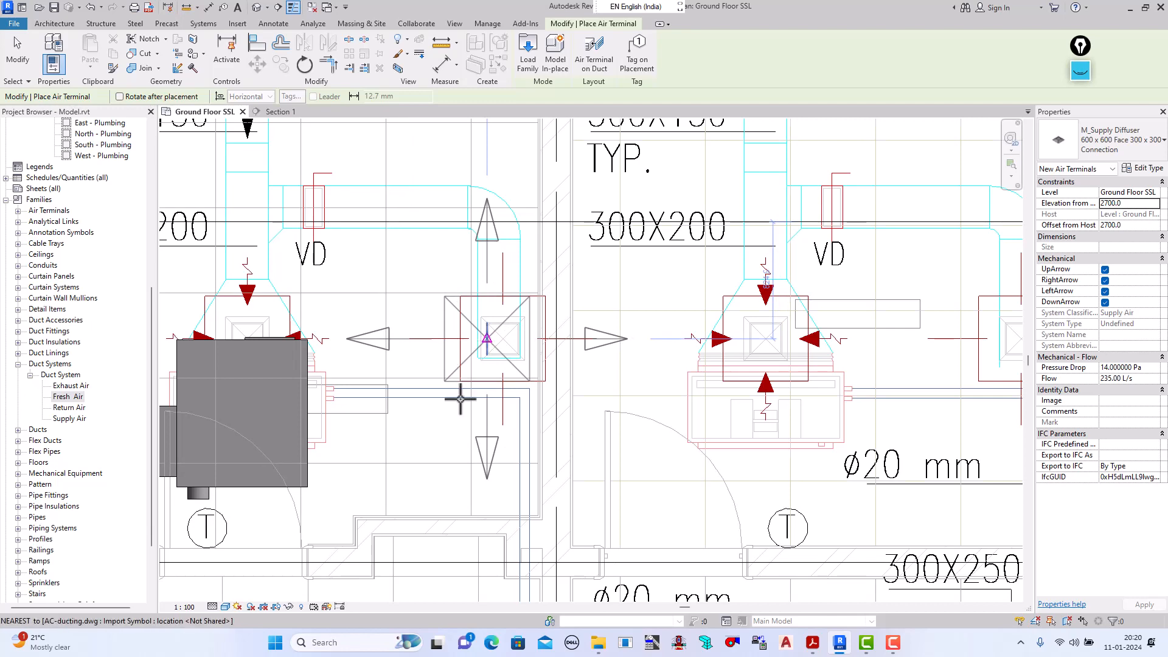
{"action": "key", "text": "Escape"}
{"action": "key", "text": "Escape"}
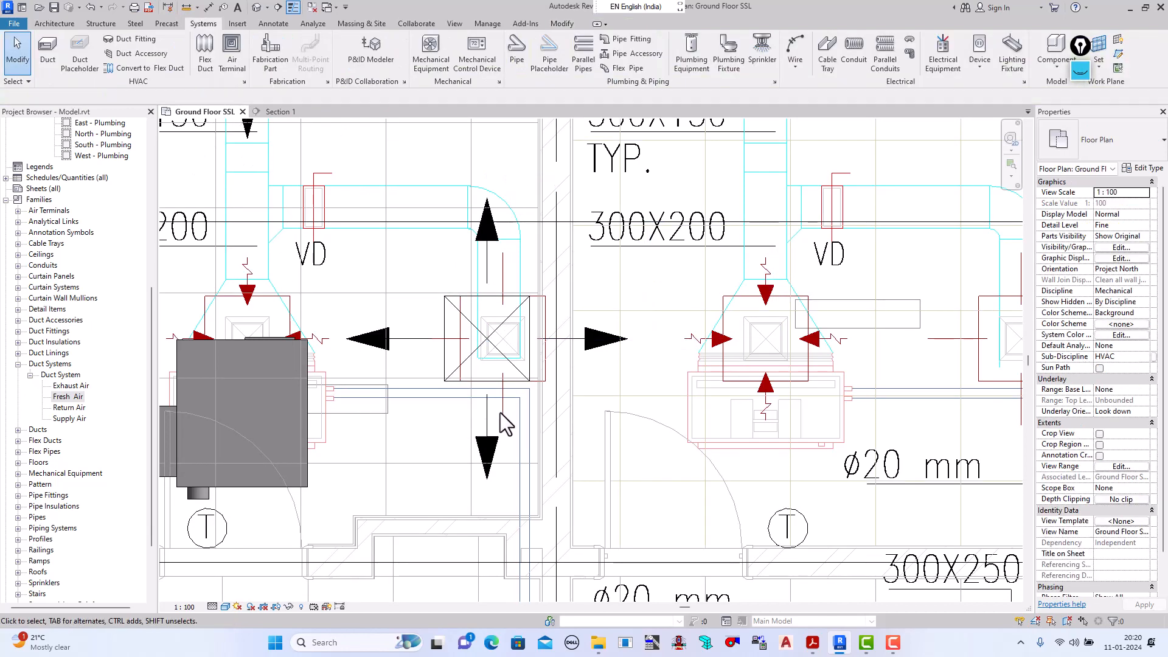
{"action": "scroll", "coordinate": [493, 365], "scroll_direction": "down", "scroll_amount": 3}
{"action": "scroll", "coordinate": [386, 216], "scroll_direction": "up", "scroll_amount": 3}
{"action": "scroll", "coordinate": [450, 249], "scroll_direction": "up", "scroll_amount": 2}
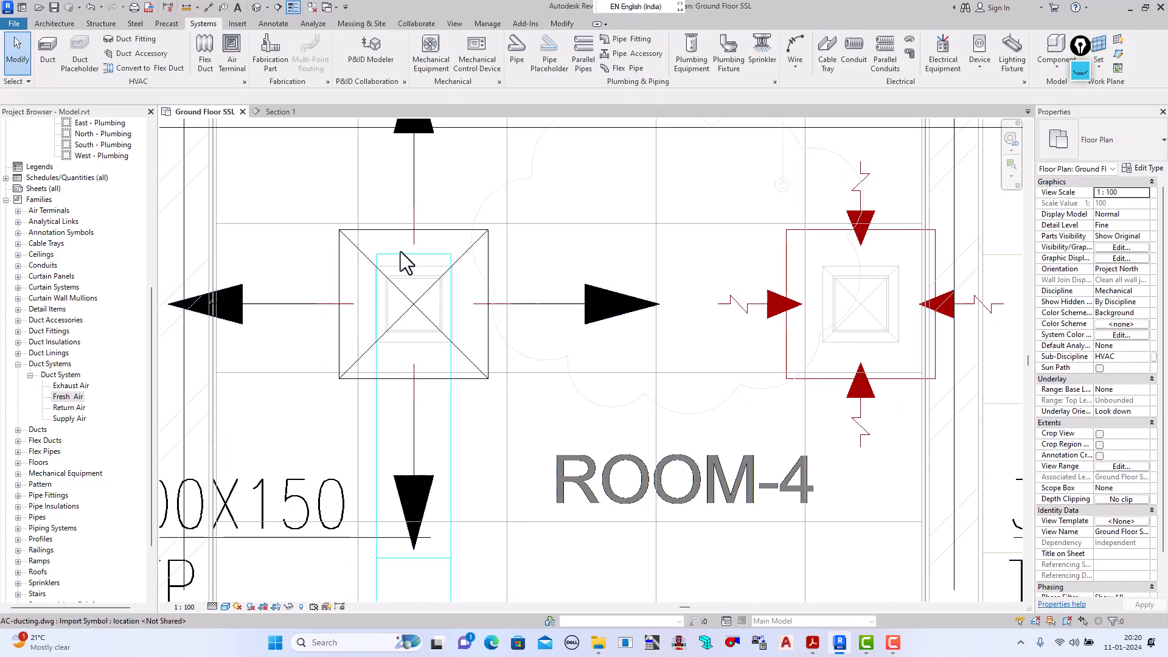
Step: Place an M_Return Diffuser, 600 x 600 Face 300 x 300 Connection, at elevation 2700 on Room-4's return diffuser symbol
{"action": "scroll", "coordinate": [344, 208], "scroll_direction": "down", "scroll_amount": 2}
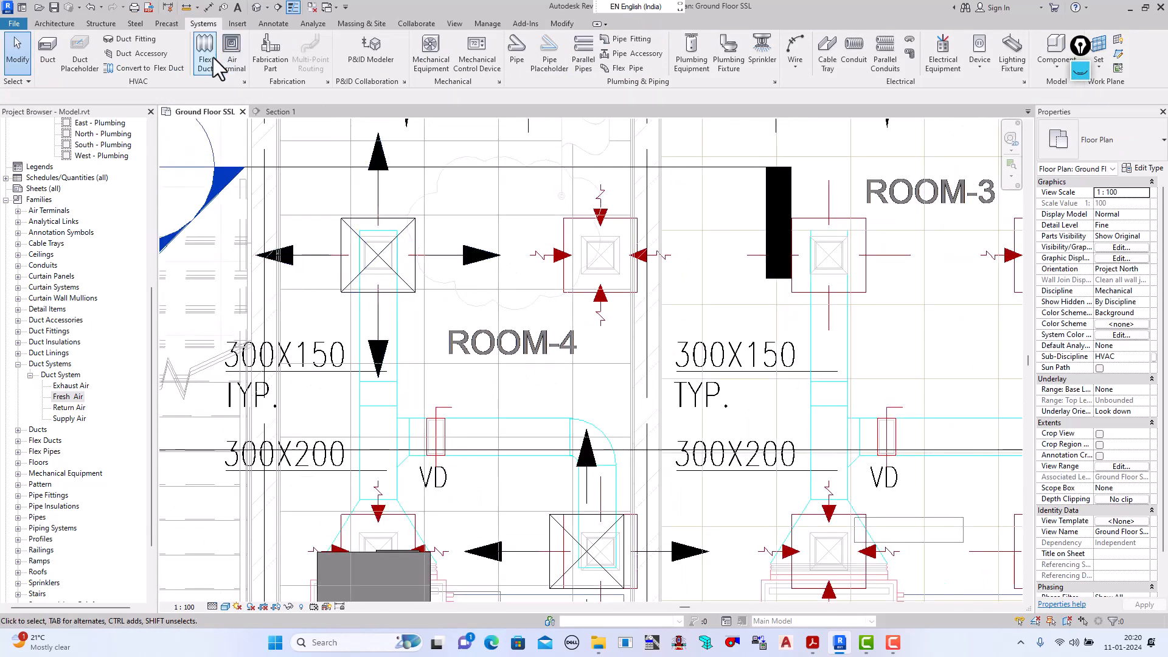
{"action": "left_click", "coordinate": [234, 51]}
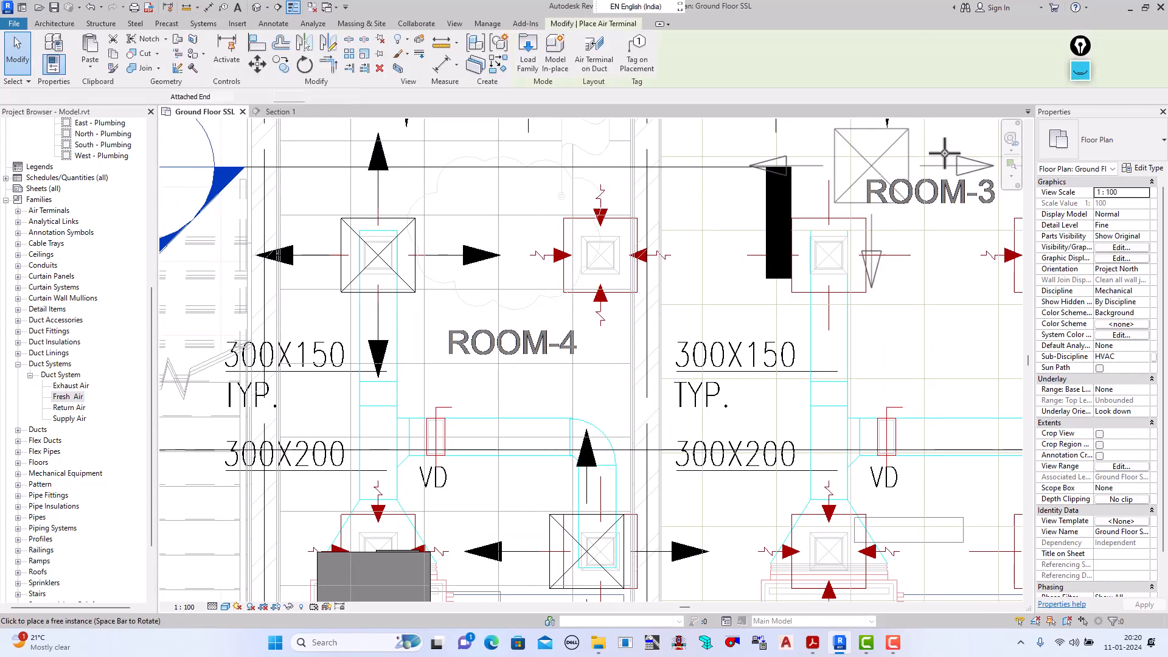
{"action": "left_click", "coordinate": [1113, 144]}
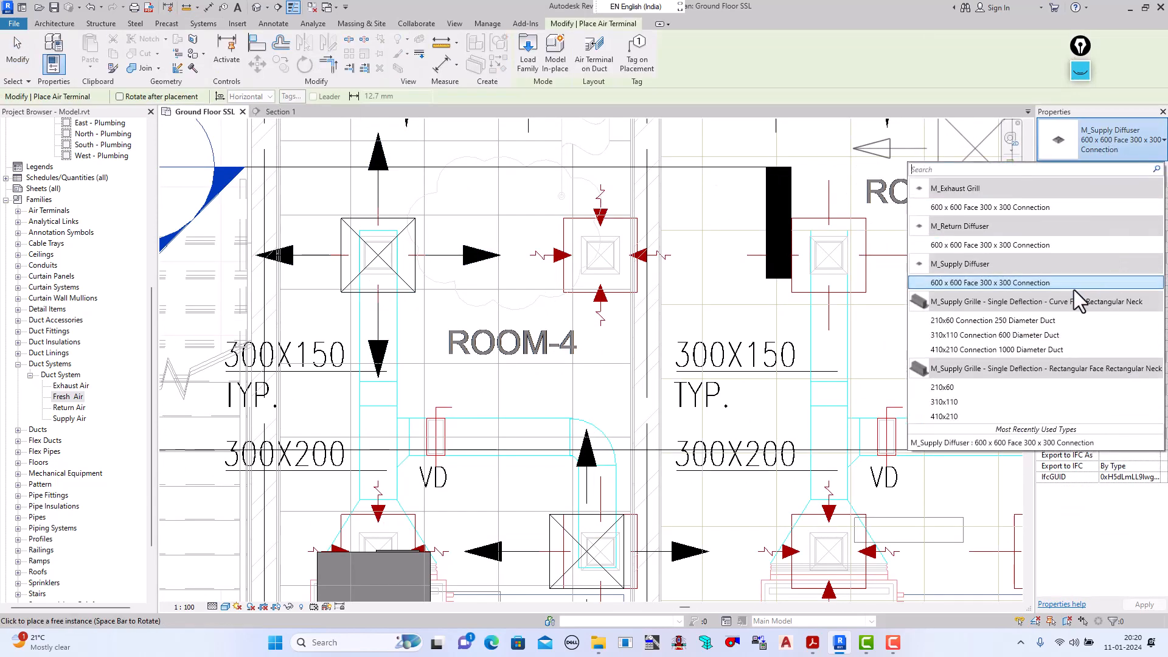
{"action": "left_click", "coordinate": [973, 247]}
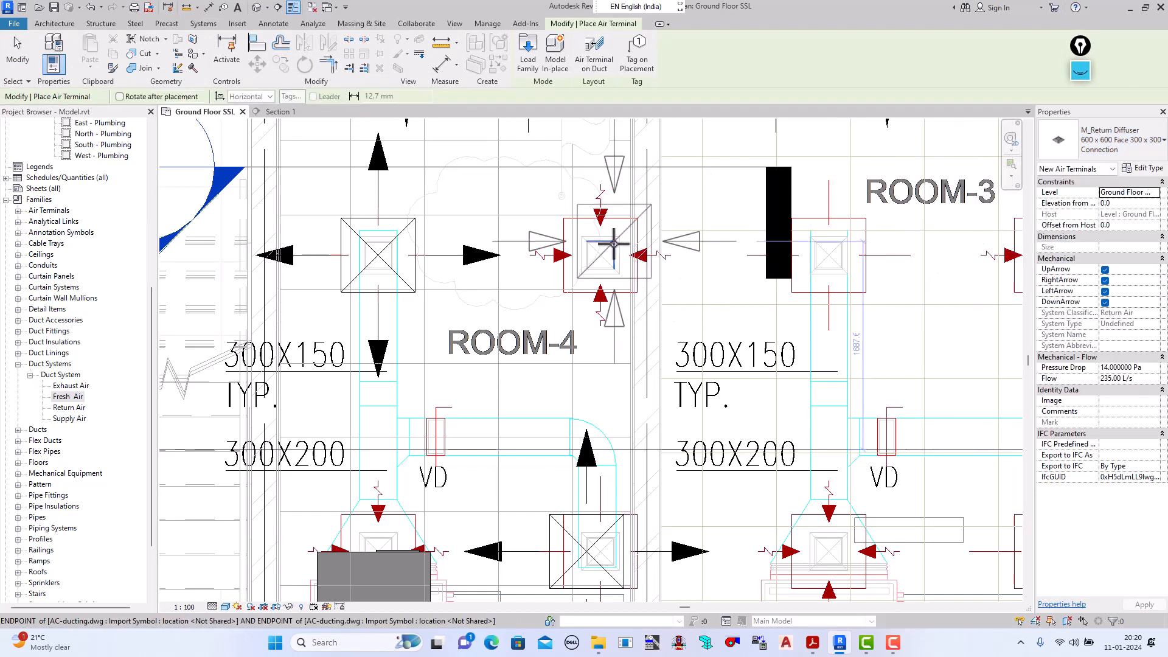
{"action": "scroll", "coordinate": [614, 244], "scroll_direction": "up", "scroll_amount": 2}
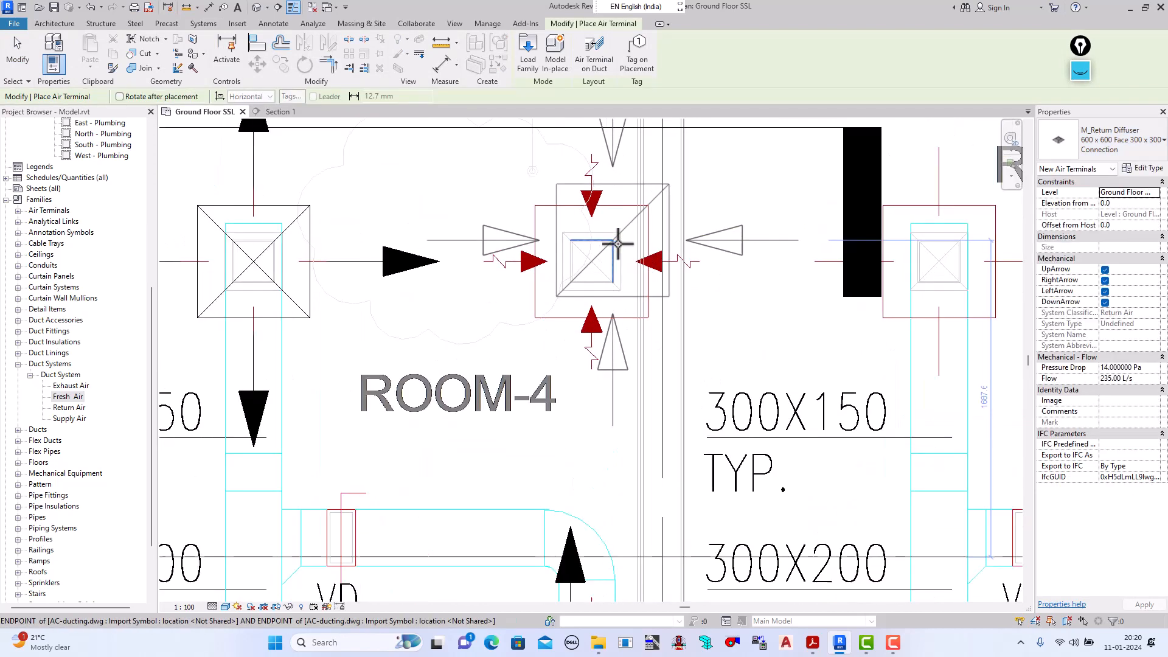
{"action": "left_click", "coordinate": [1124, 202]}
{"action": "type", "text": "2700"}
{"action": "key", "text": "Return"}
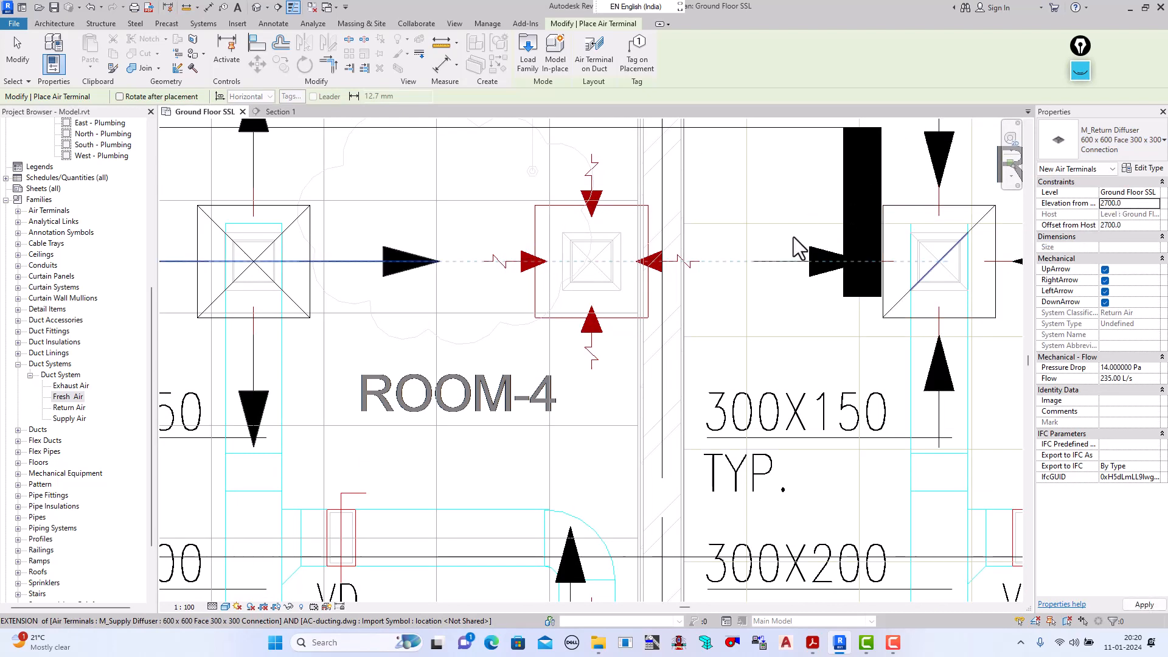
{"action": "left_click", "coordinate": [583, 261]}
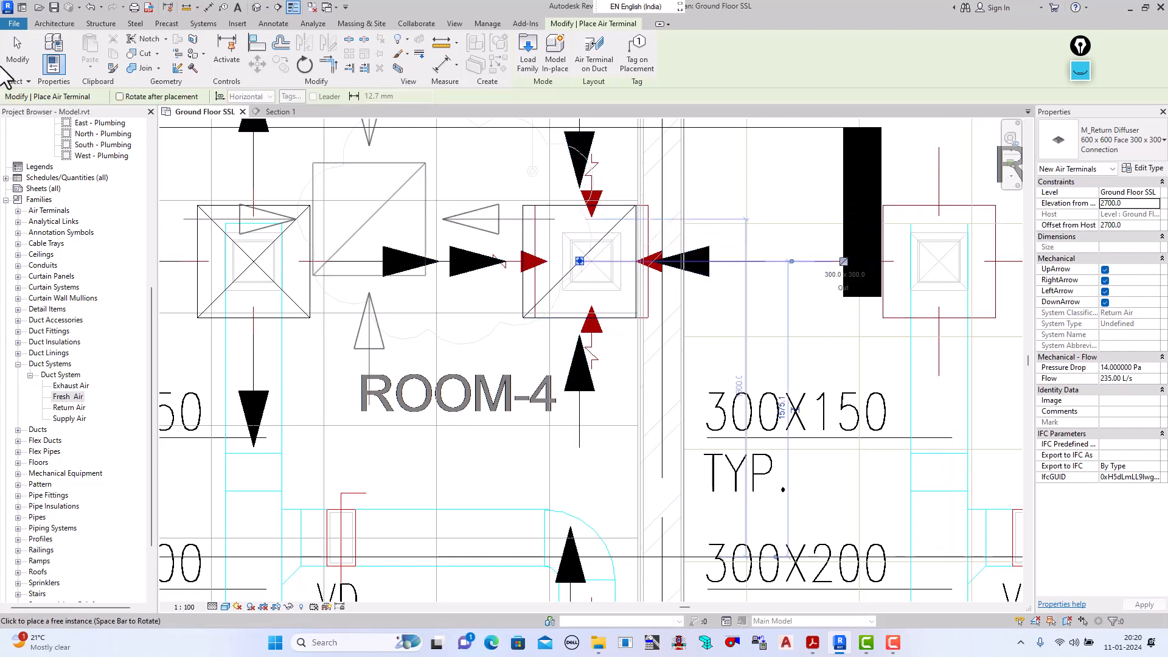
{"action": "left_click", "coordinate": [19, 55]}
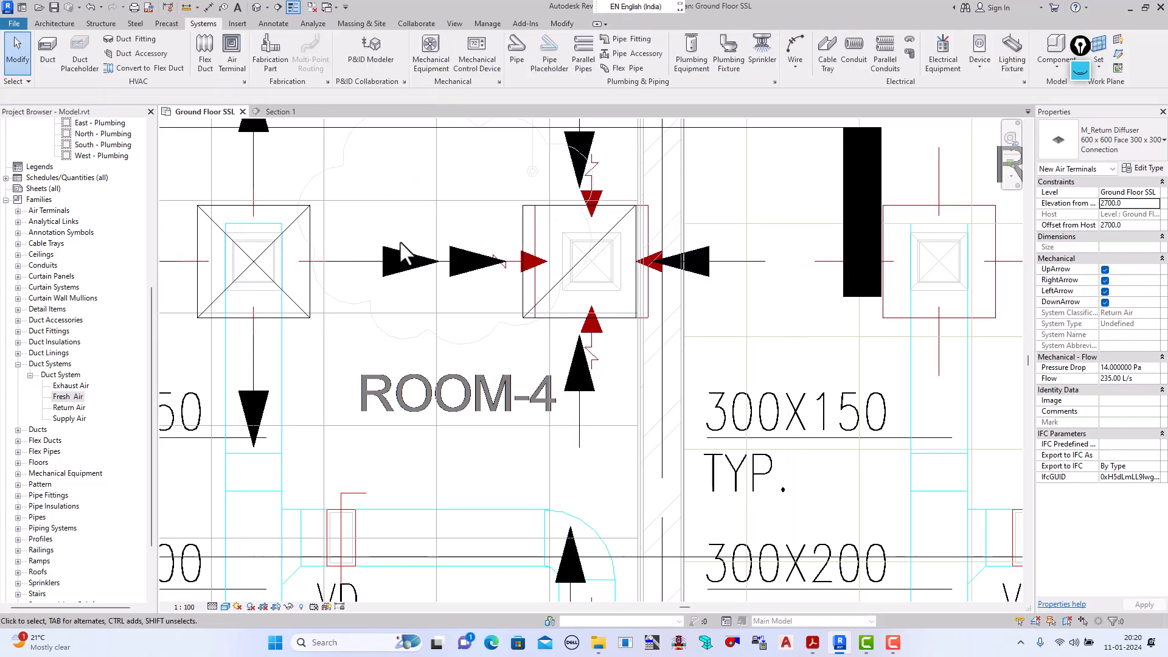
Step: Check the elevation properties of Room-4's return diffuser and both supply diffusers
{"action": "left_click", "coordinate": [526, 315]}
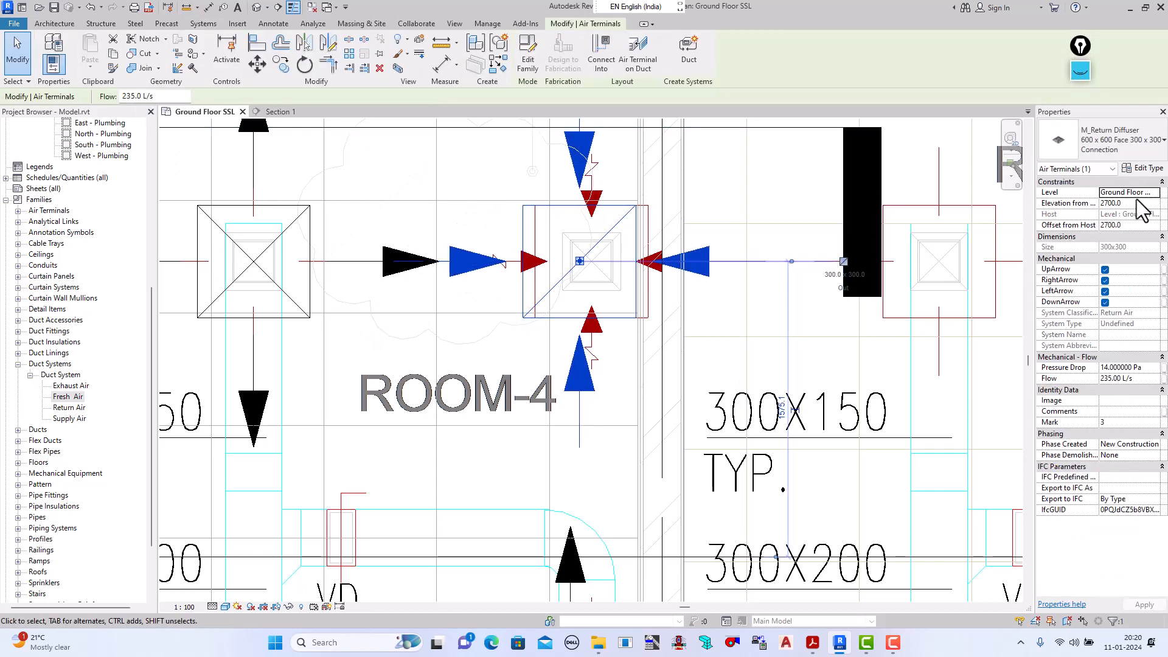
{"action": "left_click", "coordinate": [23, 64]}
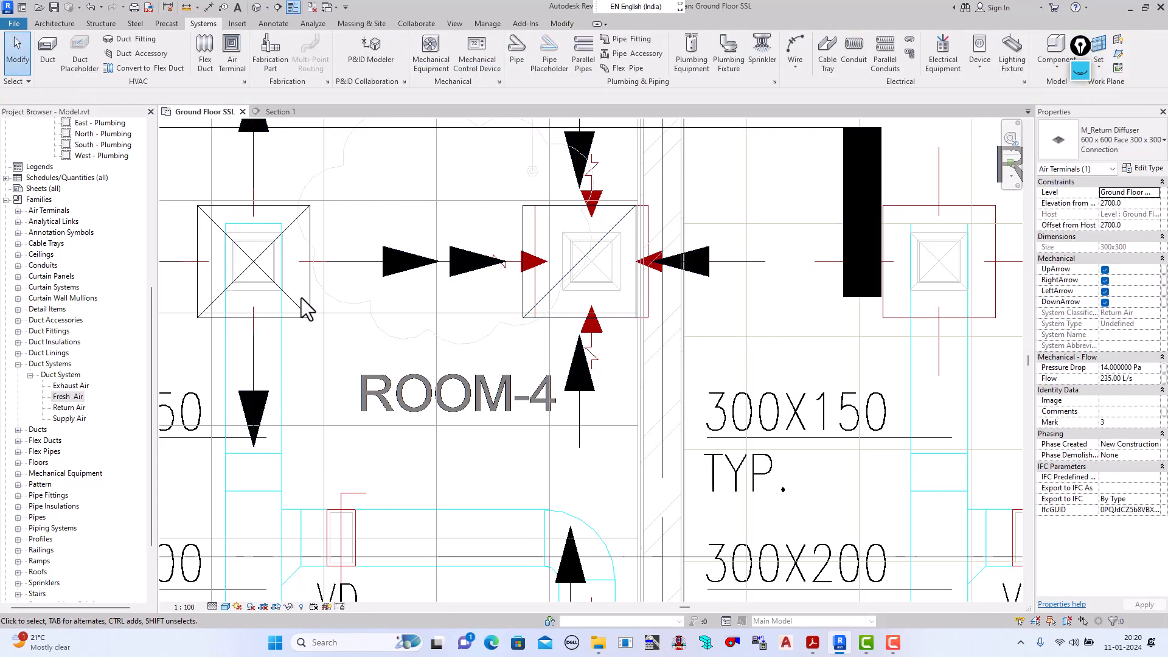
{"action": "left_click", "coordinate": [309, 307]}
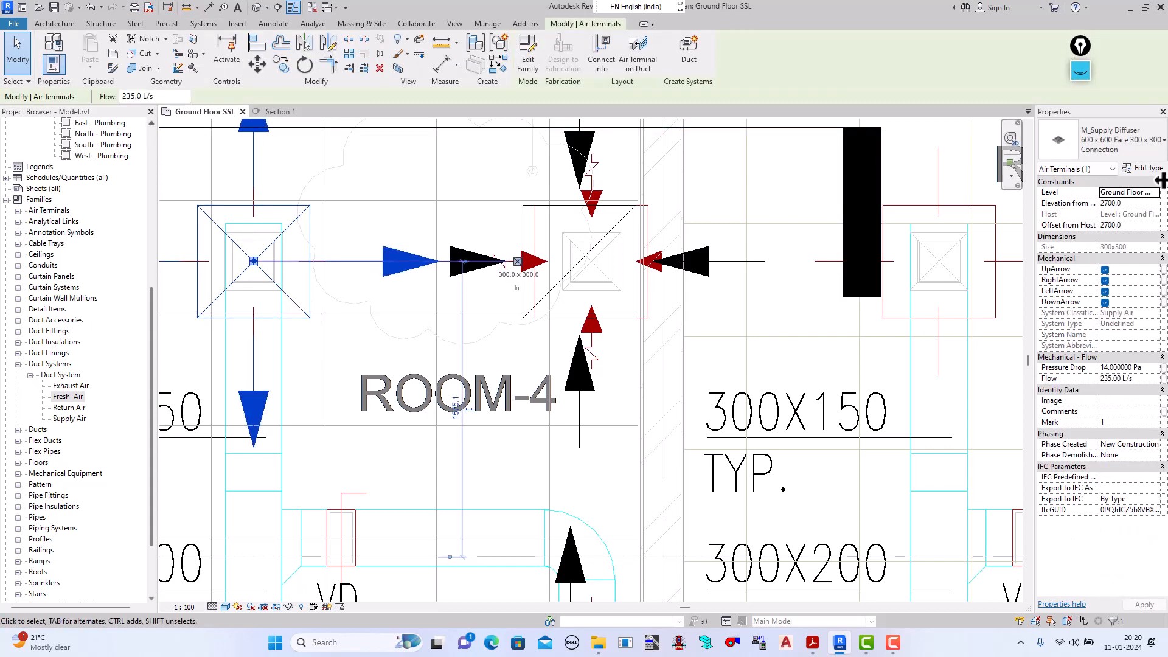
{"action": "left_click", "coordinate": [17, 56]}
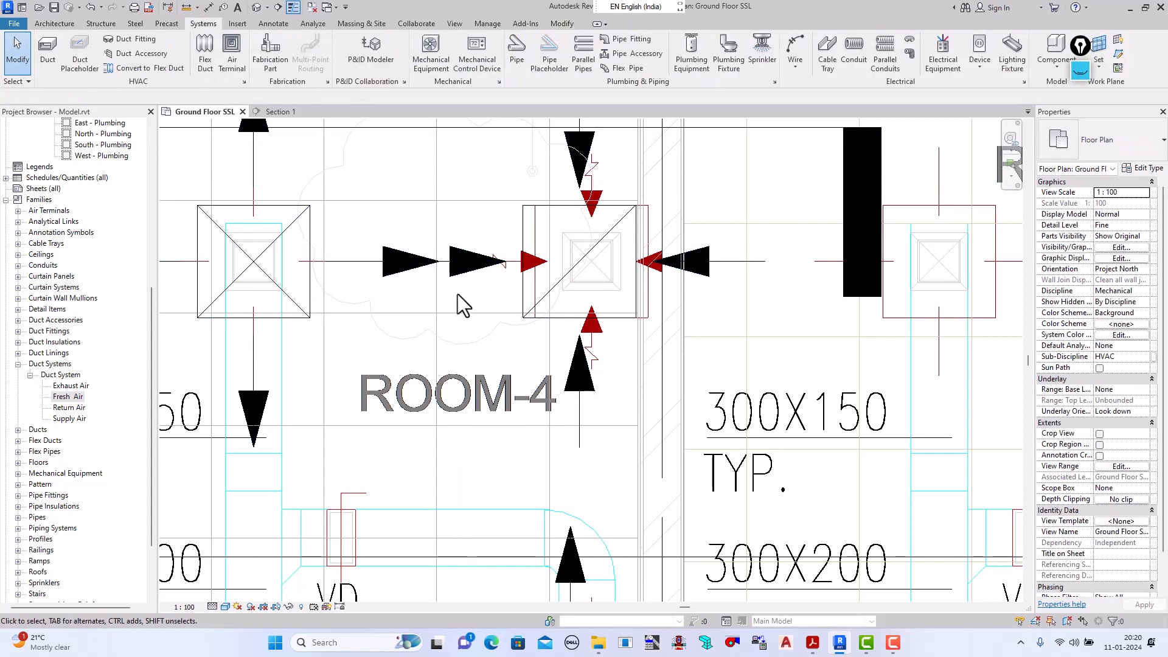
{"action": "scroll", "coordinate": [459, 295], "scroll_direction": "down", "scroll_amount": 3}
{"action": "left_click", "coordinate": [499, 471]}
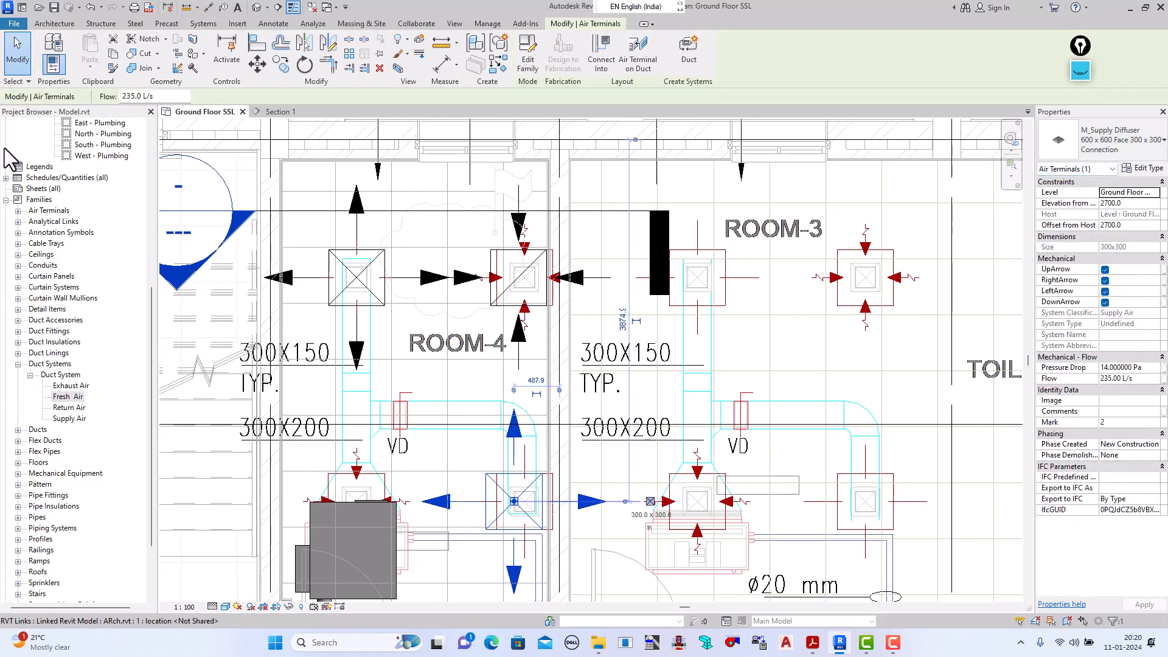
{"action": "left_click", "coordinate": [17, 56]}
Step: Draw a 300 x 200 rectangular duct about 1600 mm long from the VAV unit's supply outlet straight toward Room-4's far supply diffuser
{"action": "scroll", "coordinate": [407, 330], "scroll_direction": "down", "scroll_amount": 2}
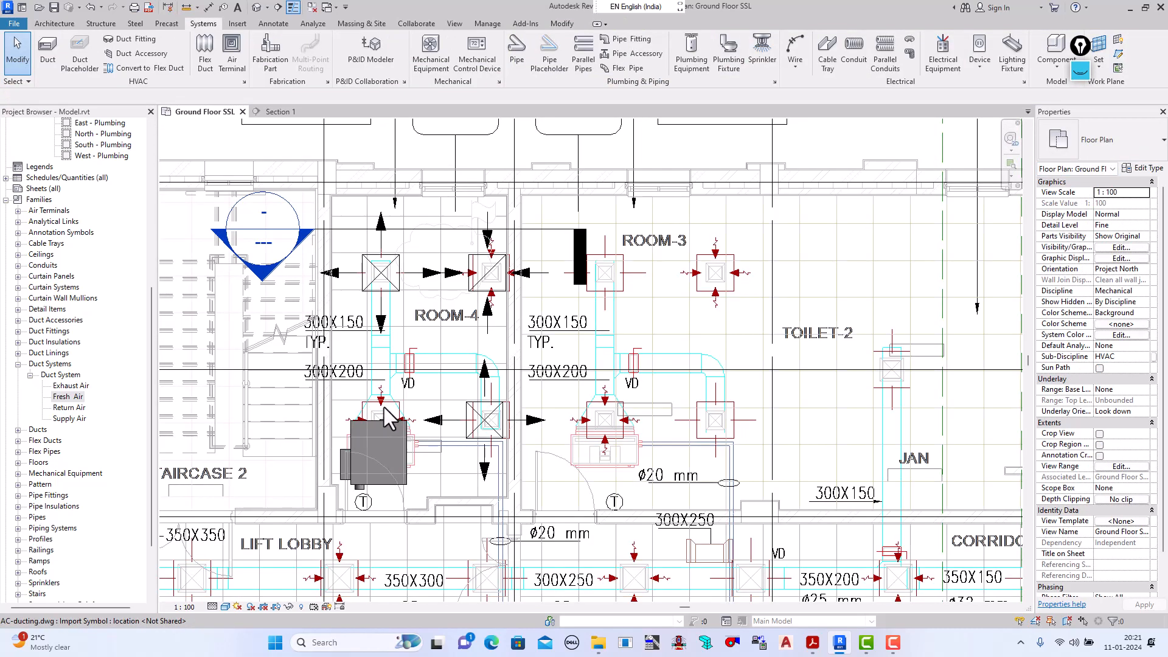
{"action": "scroll", "coordinate": [382, 404], "scroll_direction": "up", "scroll_amount": 3}
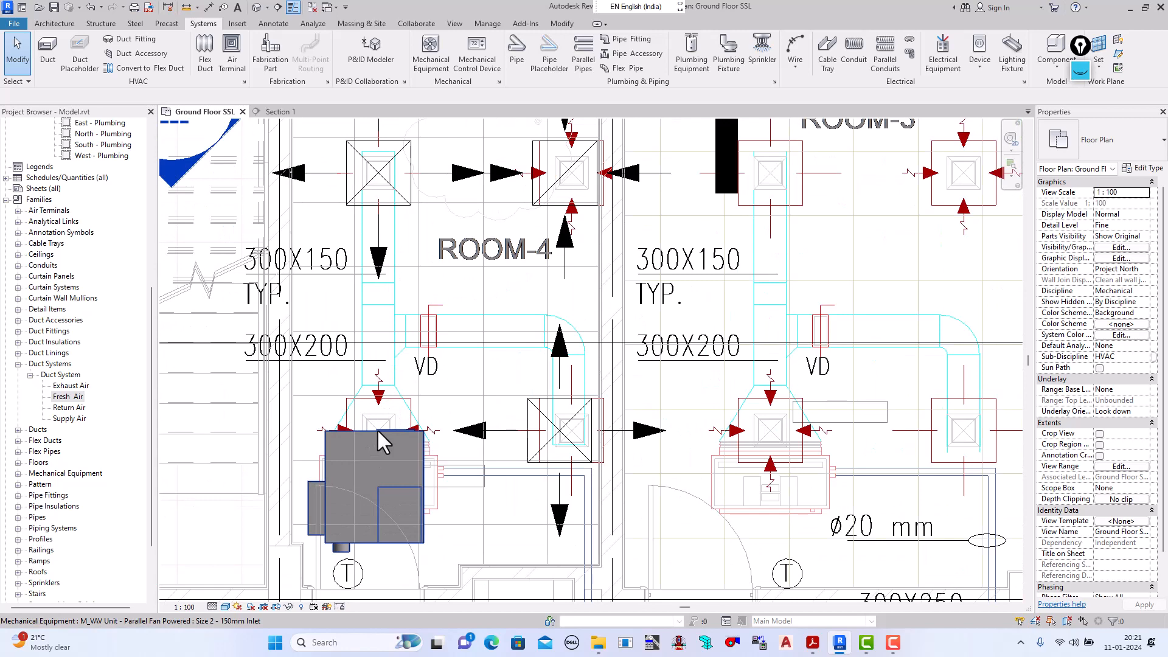
{"action": "left_click", "coordinate": [378, 429]}
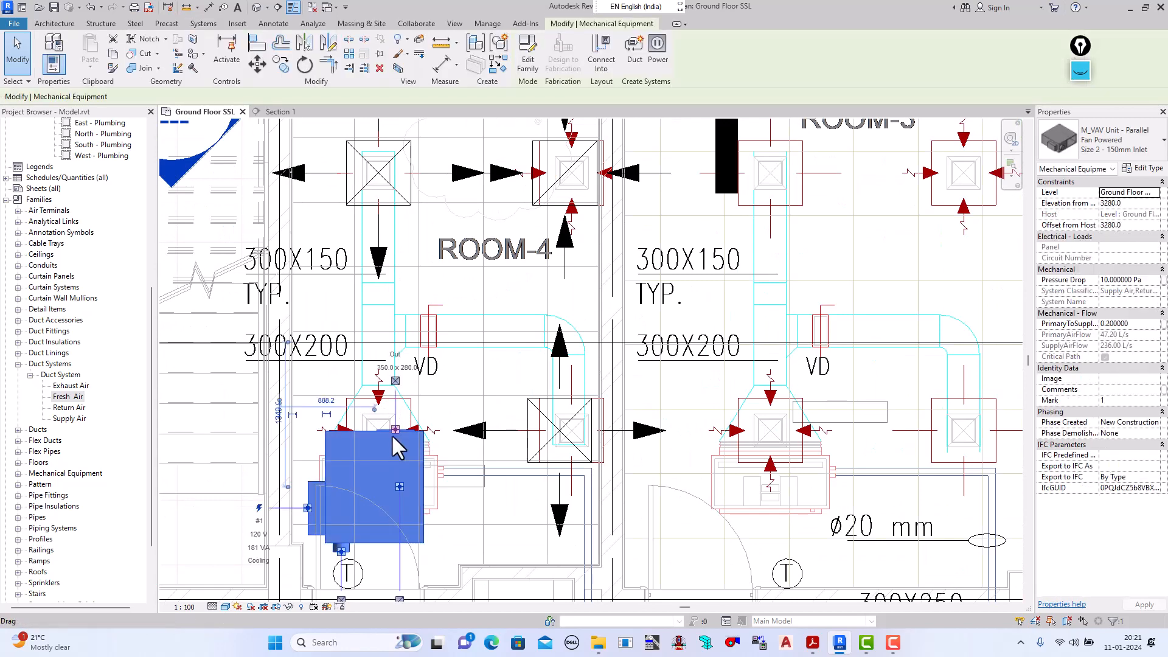
{"action": "left_click", "coordinate": [395, 381]}
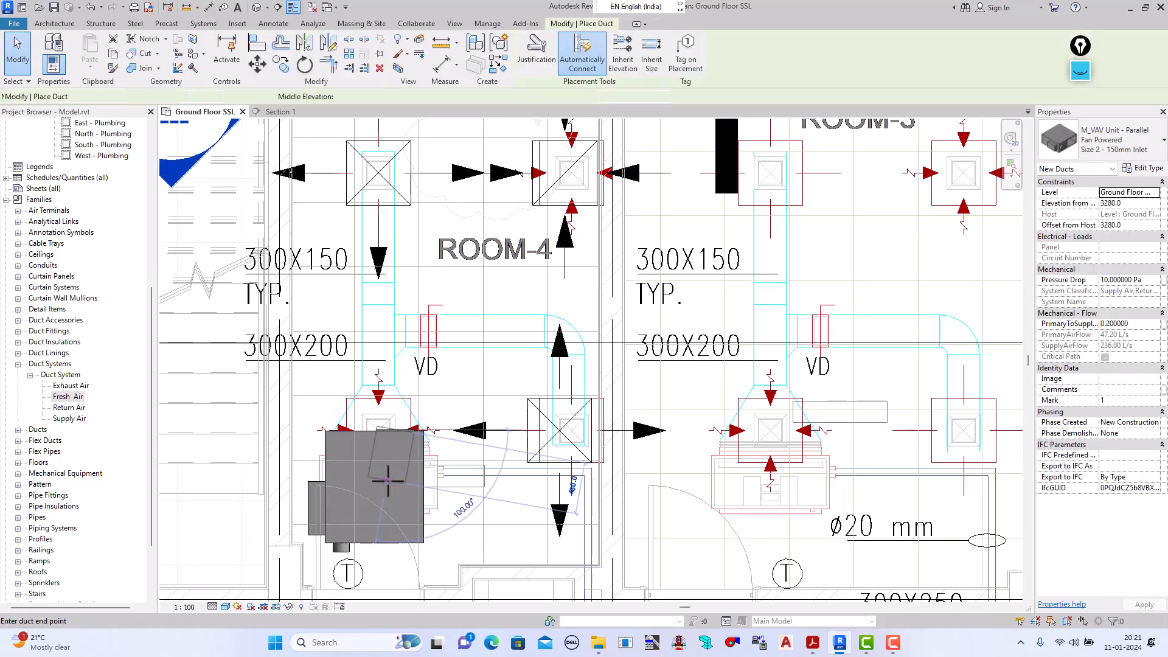
{"action": "scroll", "coordinate": [386, 477], "scroll_direction": "down", "scroll_amount": 3}
{"action": "scroll", "coordinate": [389, 341], "scroll_direction": "up", "scroll_amount": 1}
{"action": "scroll", "coordinate": [393, 329], "scroll_direction": "up", "scroll_amount": 2}
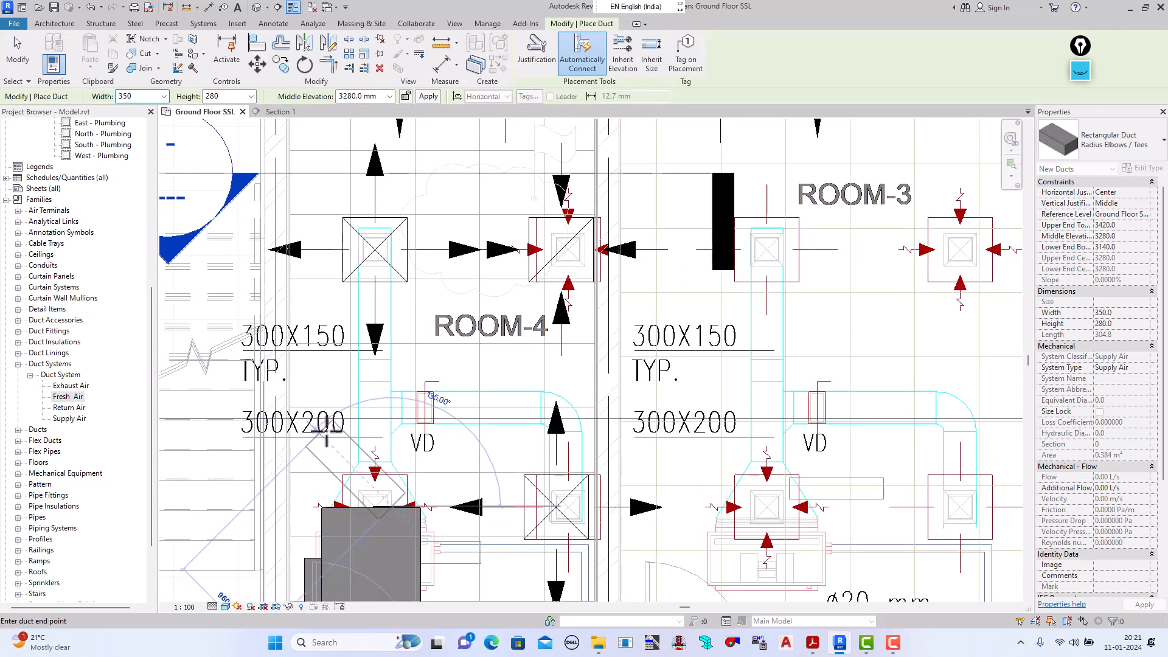
{"action": "left_click", "coordinate": [163, 96]}
{"action": "scroll", "coordinate": [137, 127], "scroll_direction": "up", "scroll_amount": 2}
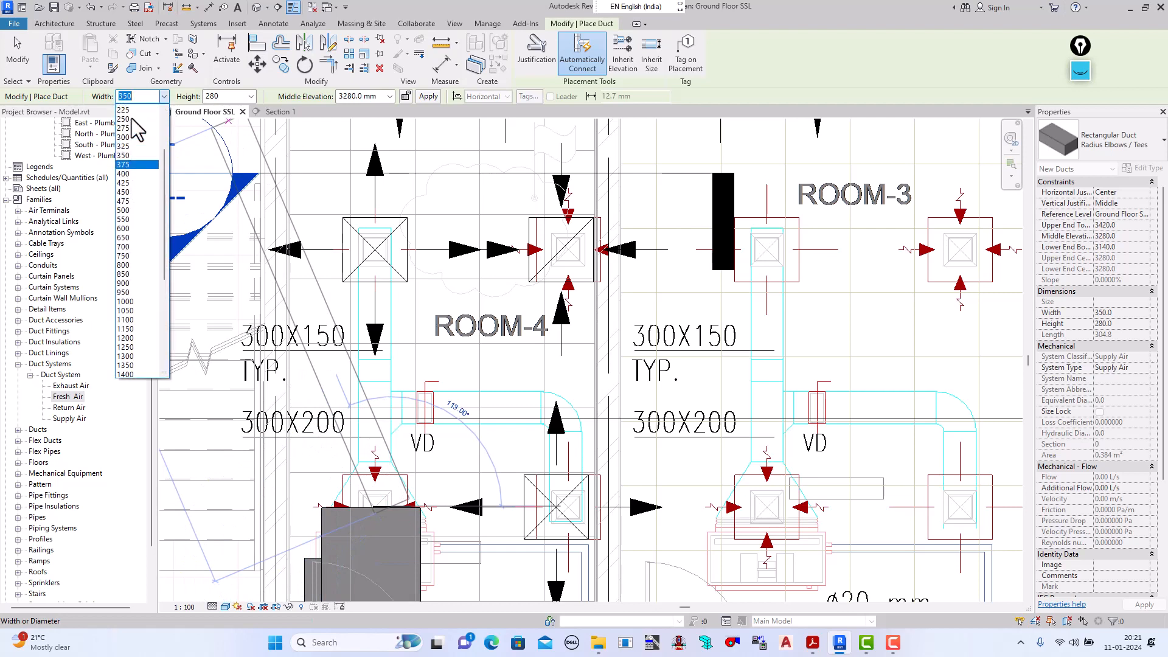
{"action": "left_click", "coordinate": [137, 150]}
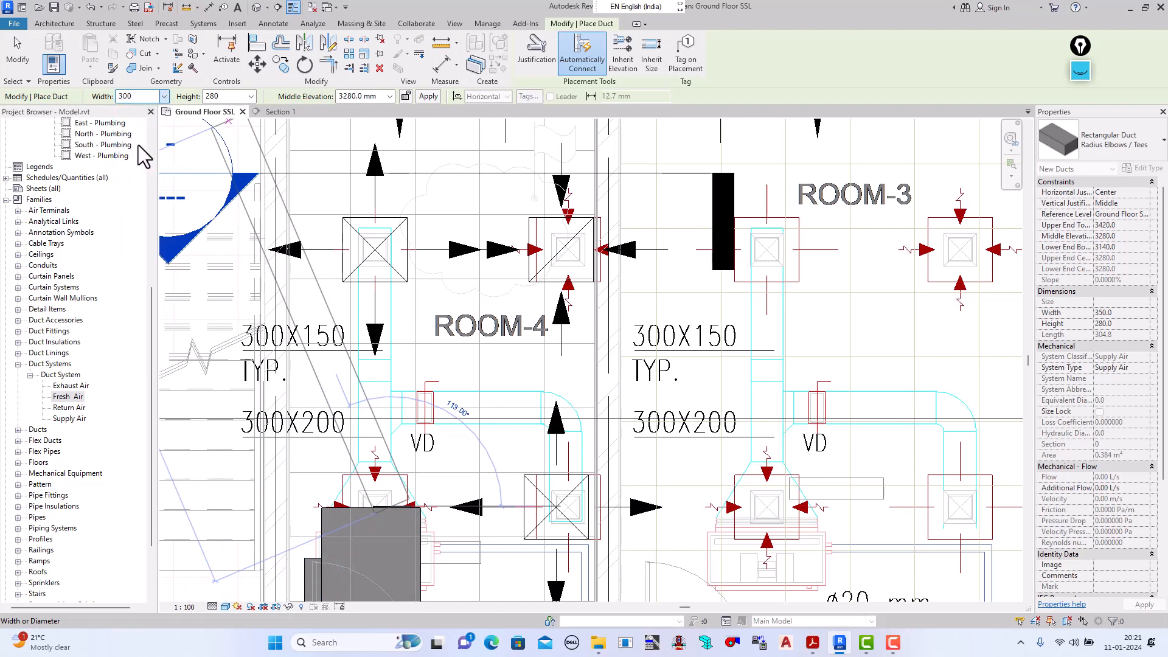
{"action": "left_click", "coordinate": [250, 96]}
{"action": "scroll", "coordinate": [221, 147], "scroll_direction": "up", "scroll_amount": 3}
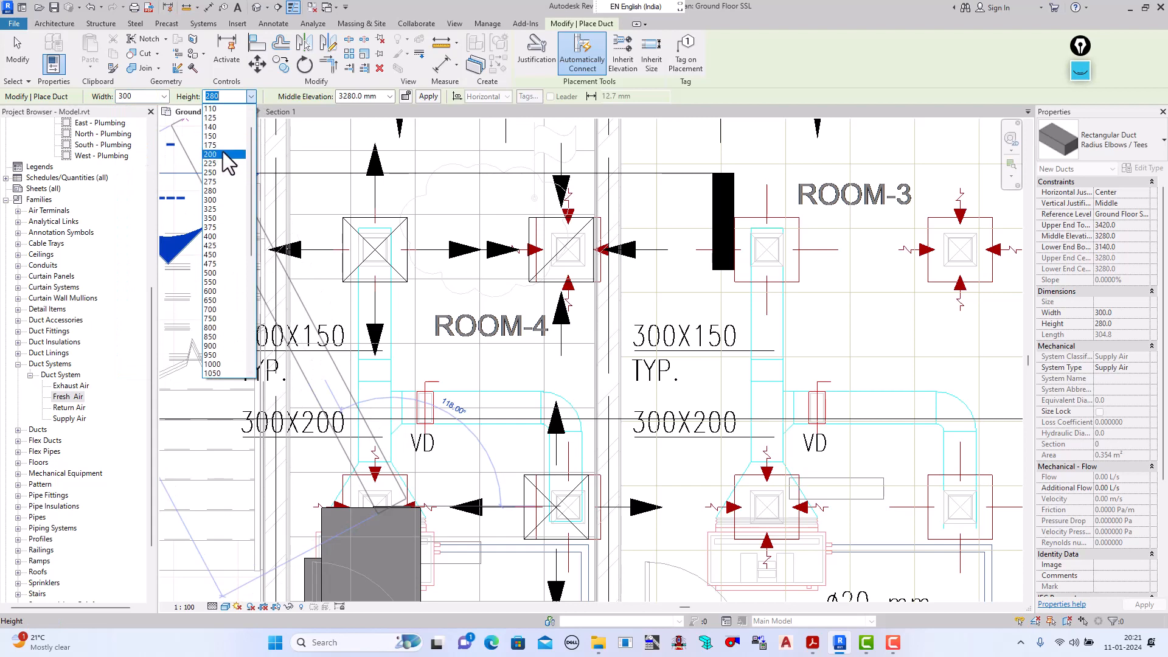
{"action": "left_click", "coordinate": [223, 155]}
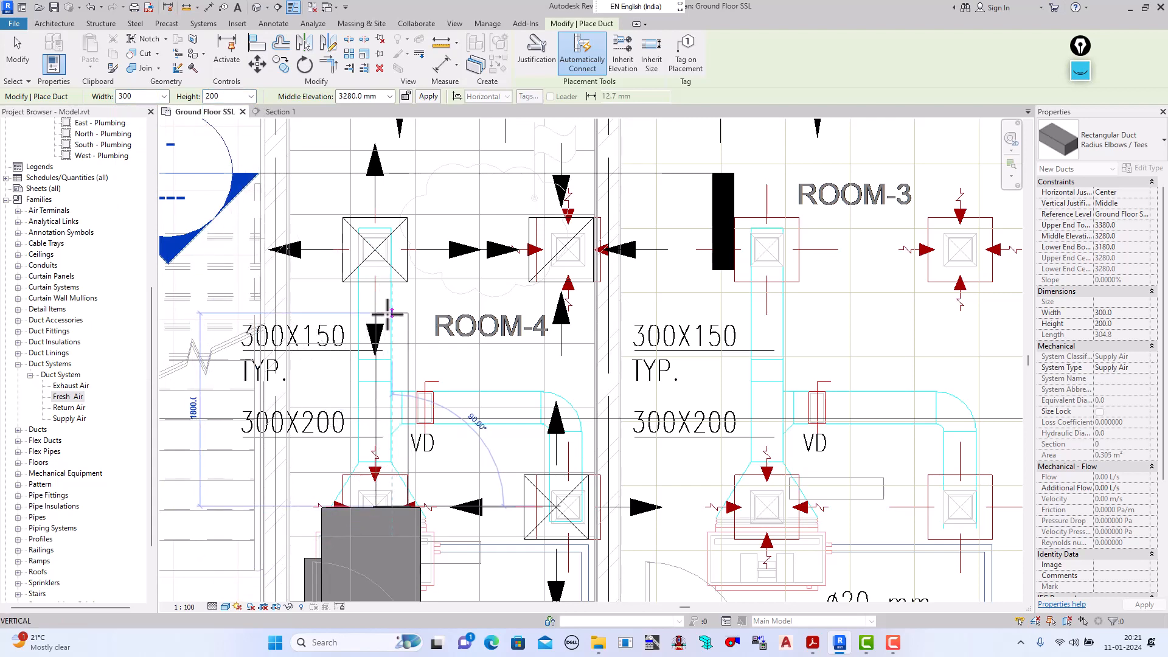
{"action": "scroll", "coordinate": [388, 313], "scroll_direction": "up", "scroll_amount": 1}
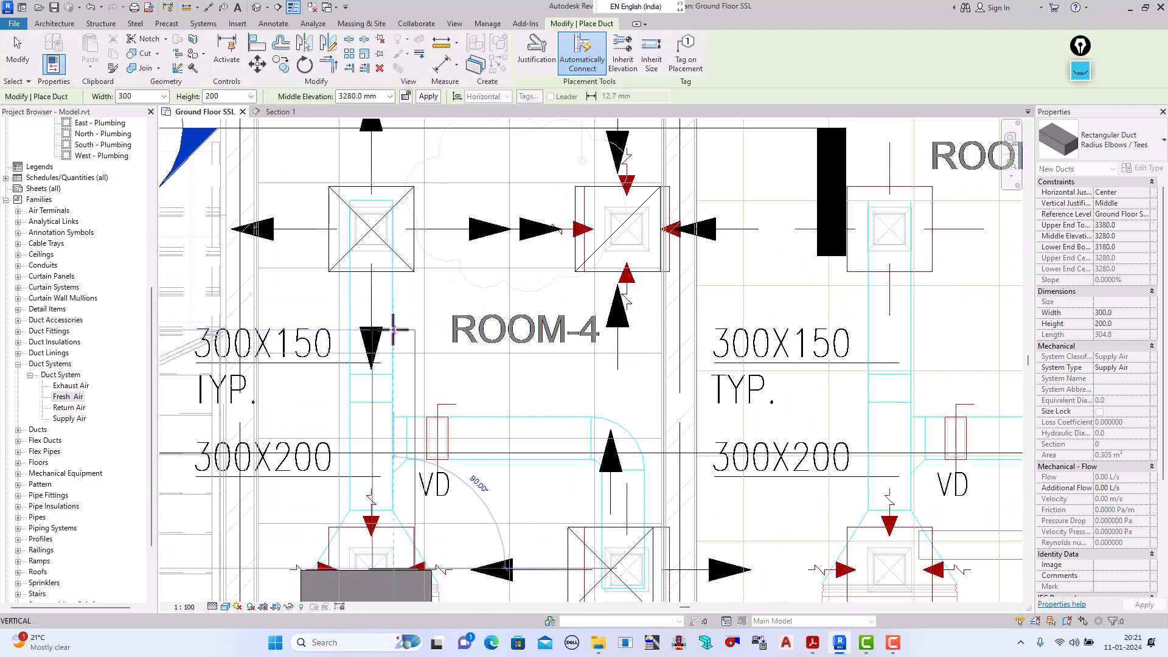
{"action": "left_click", "coordinate": [389, 328]}
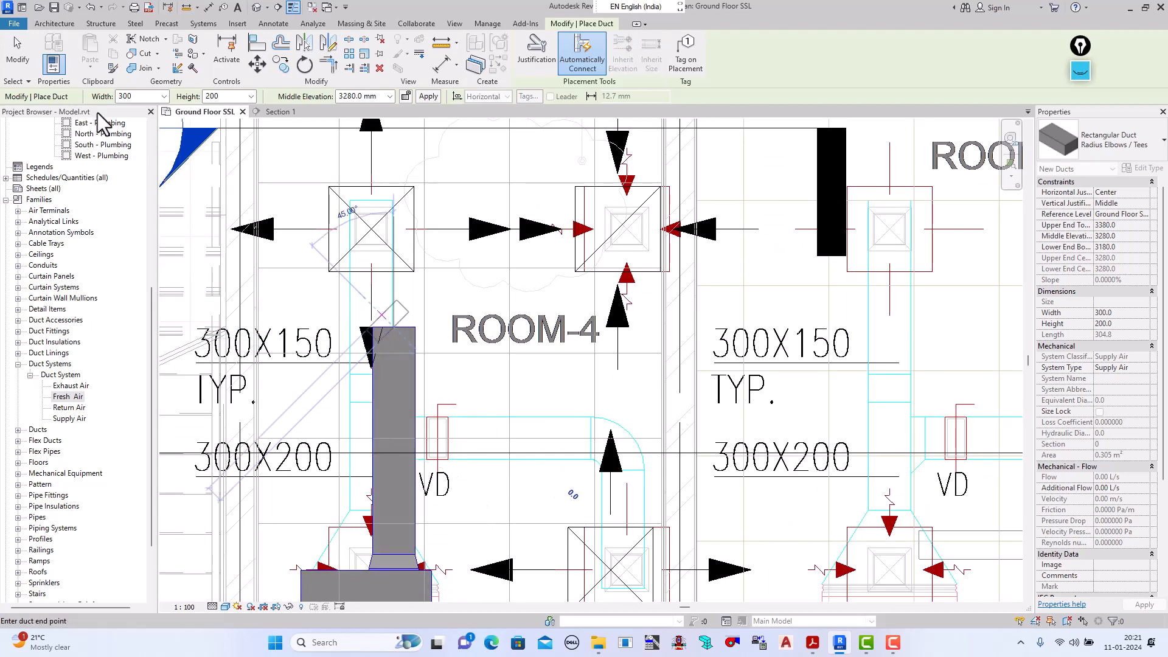
{"action": "left_click", "coordinate": [12, 70]}
Step: Align the side edge of Room-4's 300 x 200 main supply duct with the matching duct outline in the AC-ducting drawing
{"action": "scroll", "coordinate": [329, 267], "scroll_direction": "down", "scroll_amount": 2}
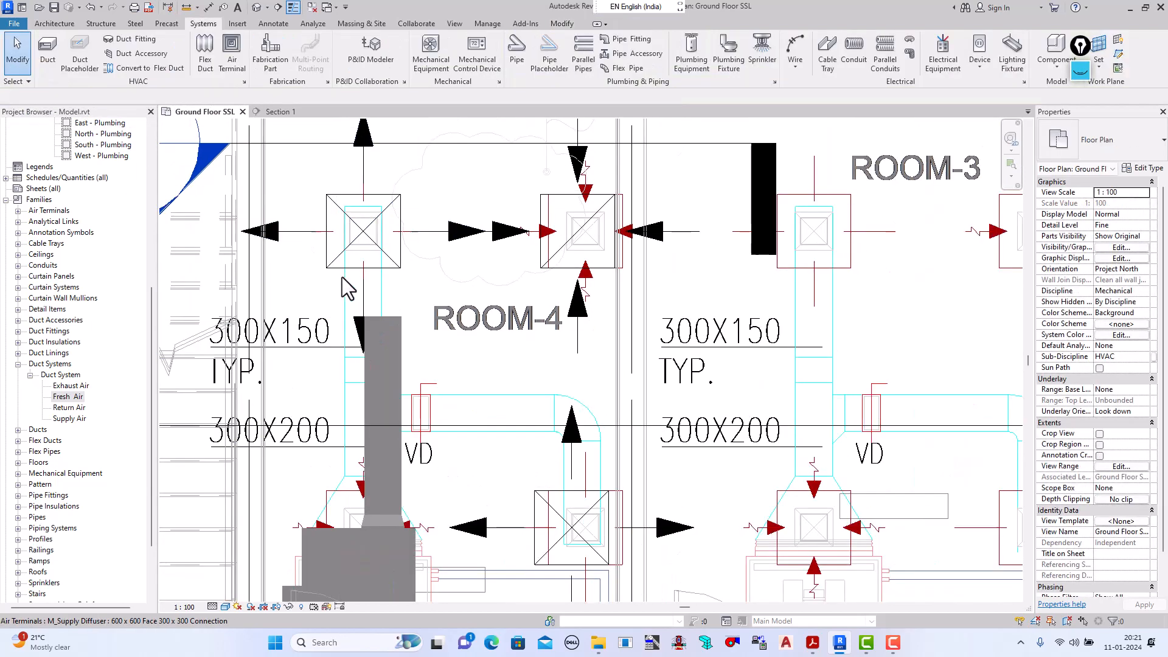
{"action": "scroll", "coordinate": [364, 414], "scroll_direction": "up", "scroll_amount": 2}
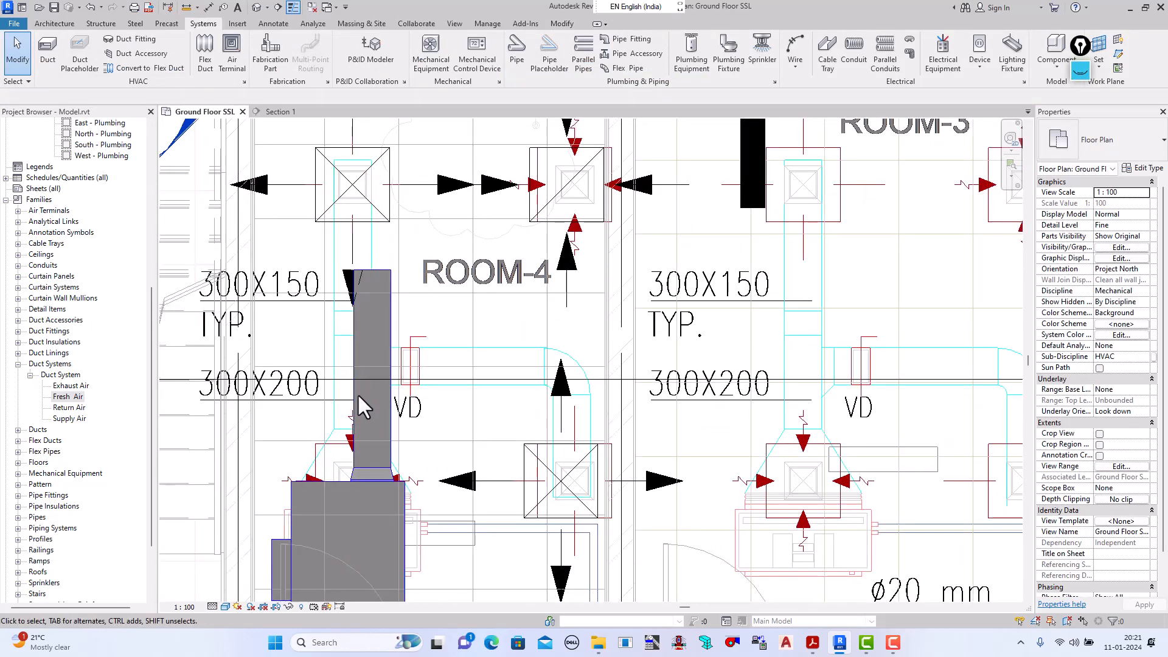
{"action": "scroll", "coordinate": [368, 422], "scroll_direction": "up", "scroll_amount": 1}
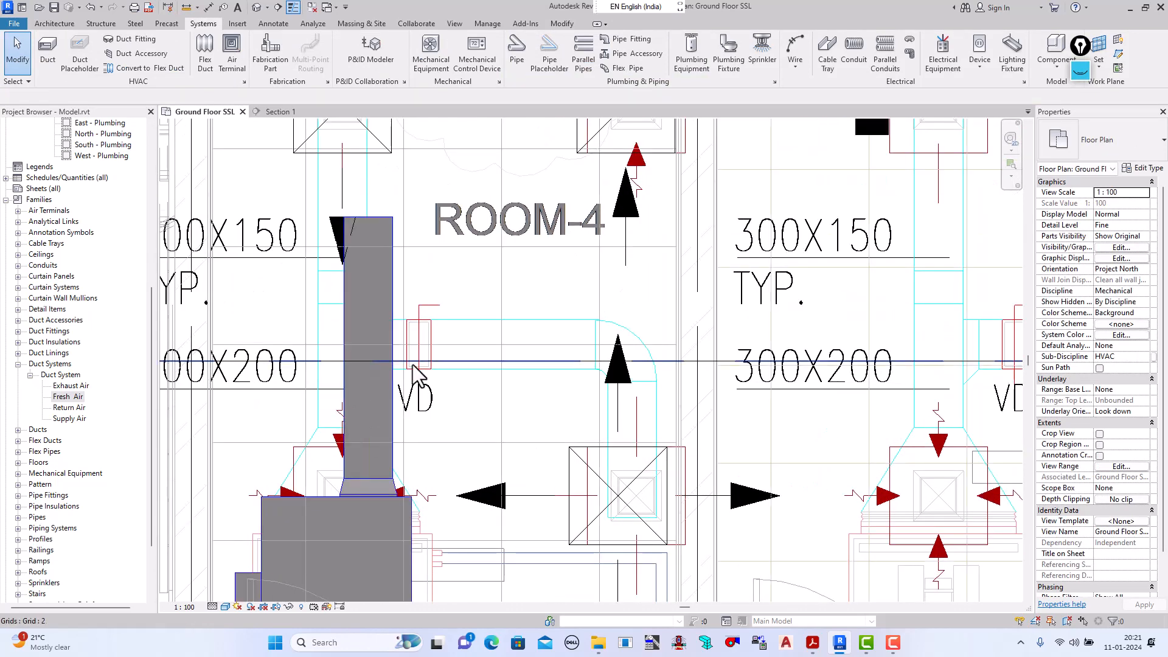
{"action": "scroll", "coordinate": [454, 349], "scroll_direction": "up", "scroll_amount": 1}
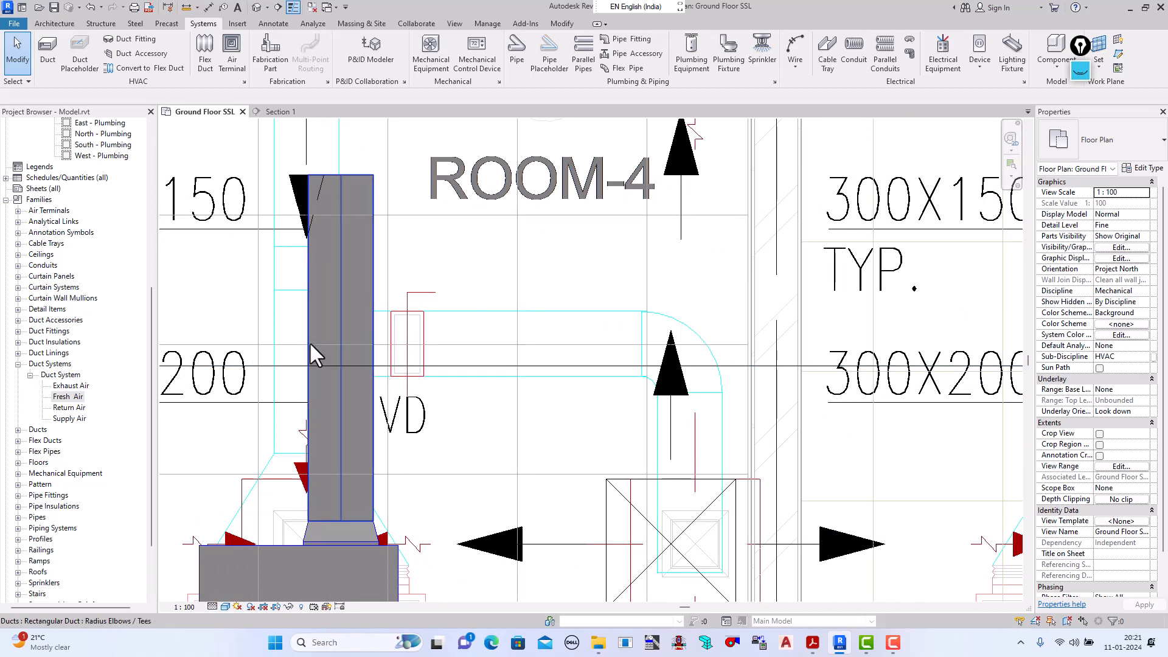
{"action": "left_click", "coordinate": [345, 338]}
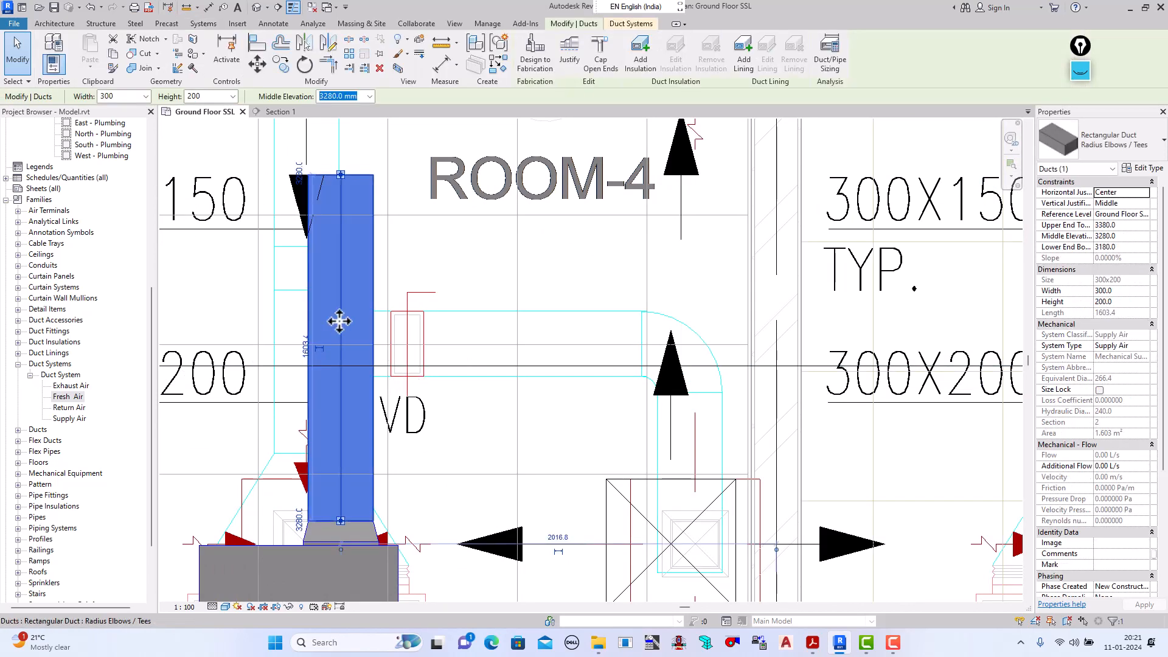
{"action": "left_click", "coordinate": [14, 64]}
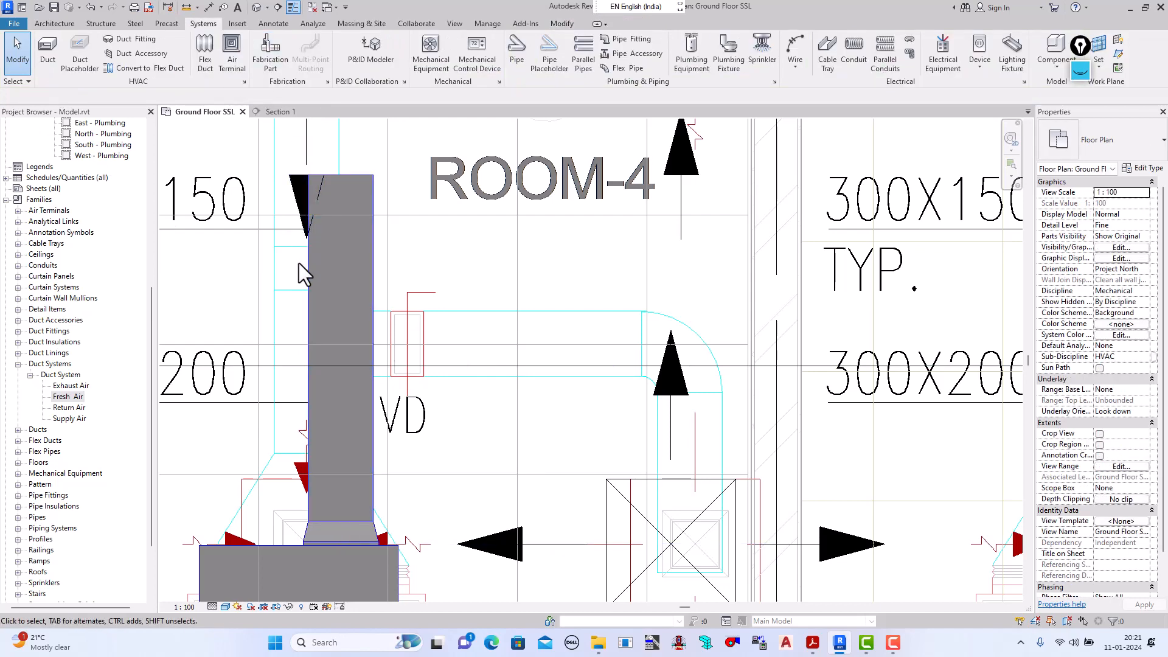
{"action": "left_click", "coordinate": [306, 279]}
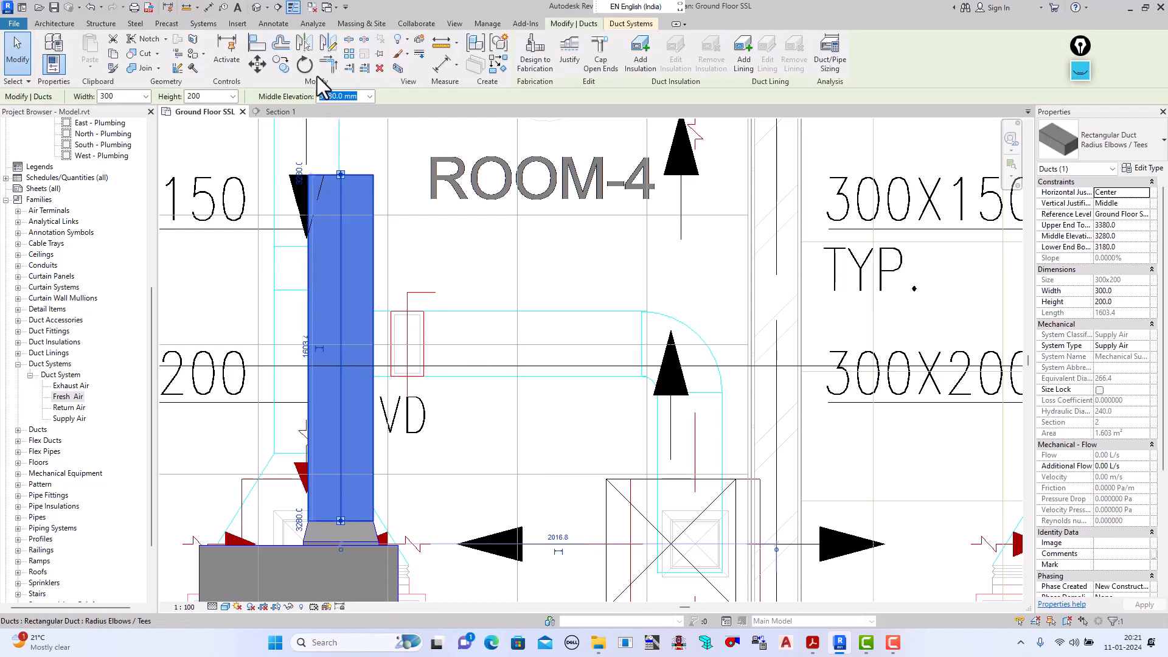
{"action": "left_click", "coordinate": [265, 49]}
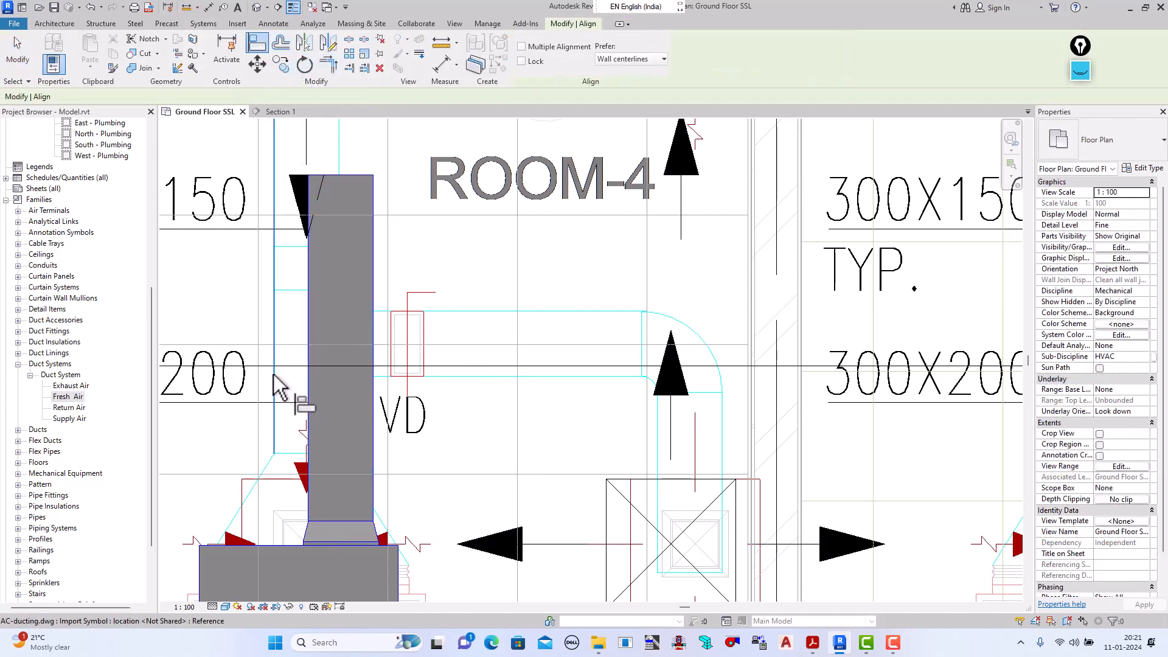
{"action": "left_click", "coordinate": [275, 331]}
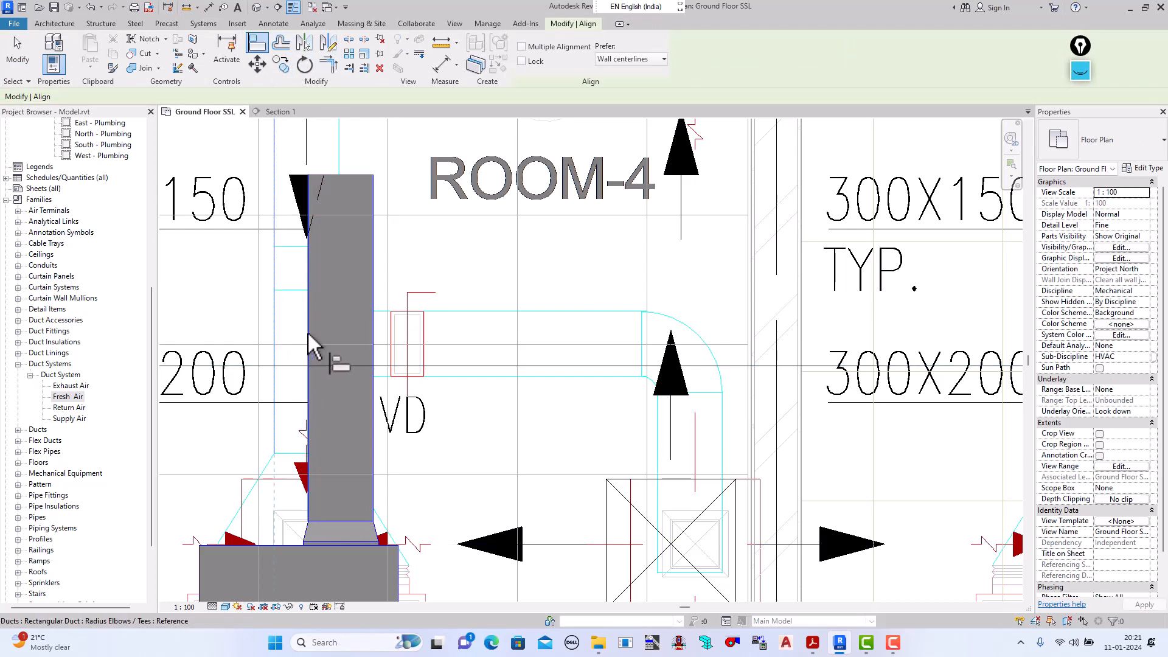
{"action": "left_click", "coordinate": [309, 333]}
{"action": "scroll", "coordinate": [362, 368], "scroll_direction": "down", "scroll_amount": 3}
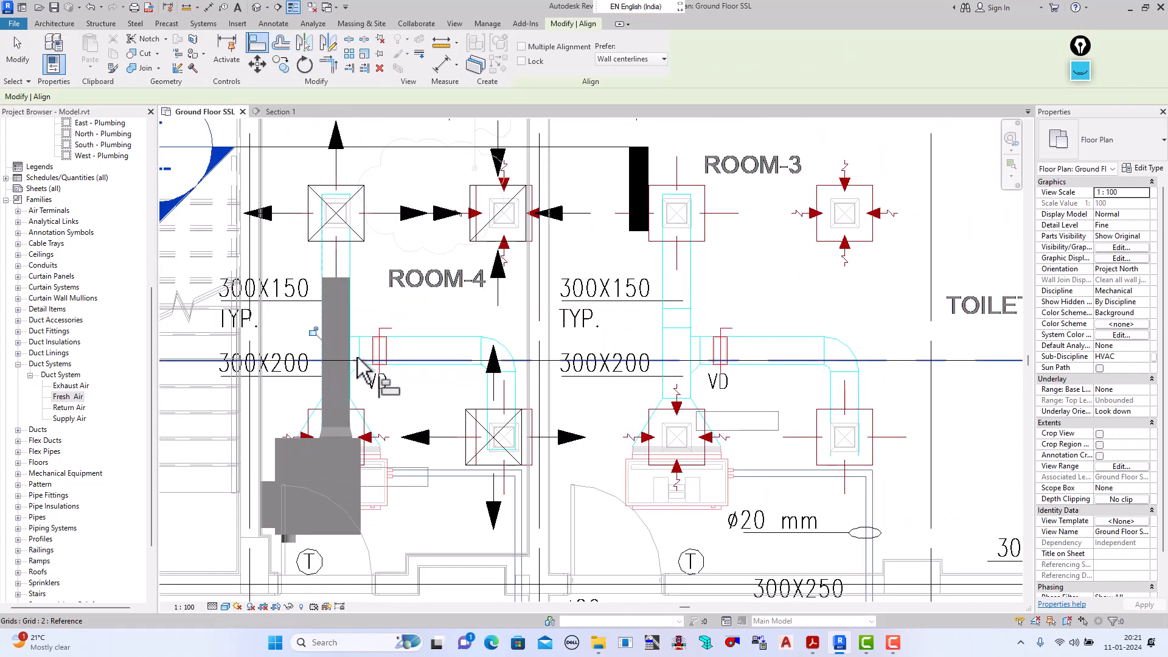
{"action": "scroll", "coordinate": [365, 487], "scroll_direction": "up", "scroll_amount": 1}
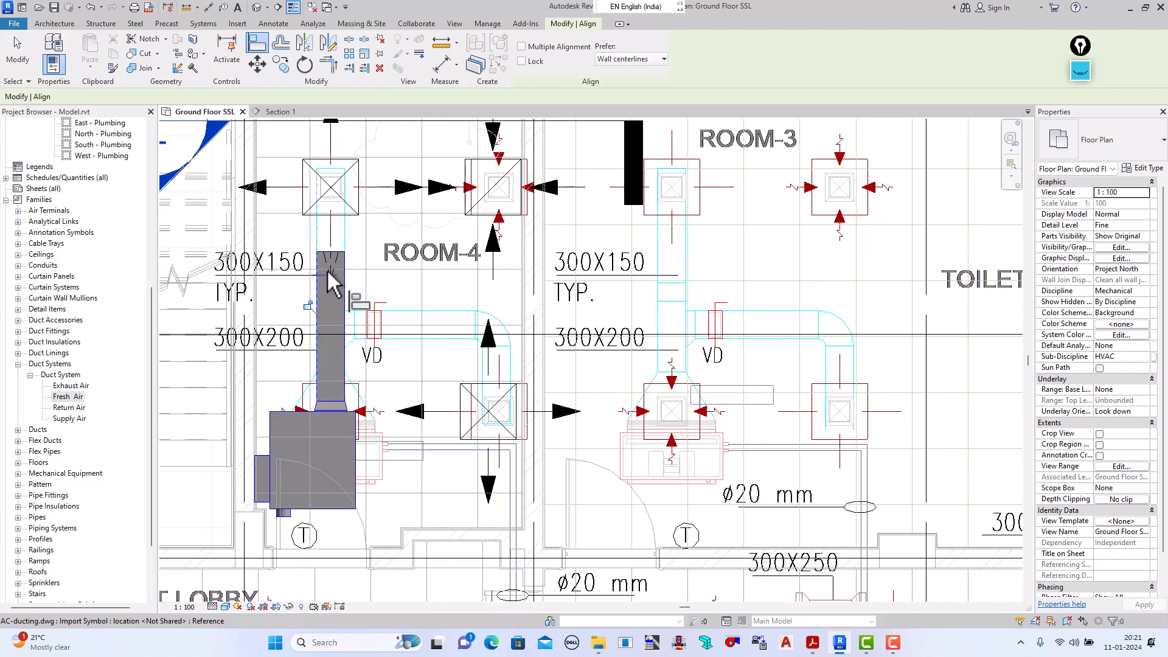
{"action": "scroll", "coordinate": [333, 267], "scroll_direction": "up", "scroll_amount": 1}
{"action": "left_click", "coordinate": [18, 61]}
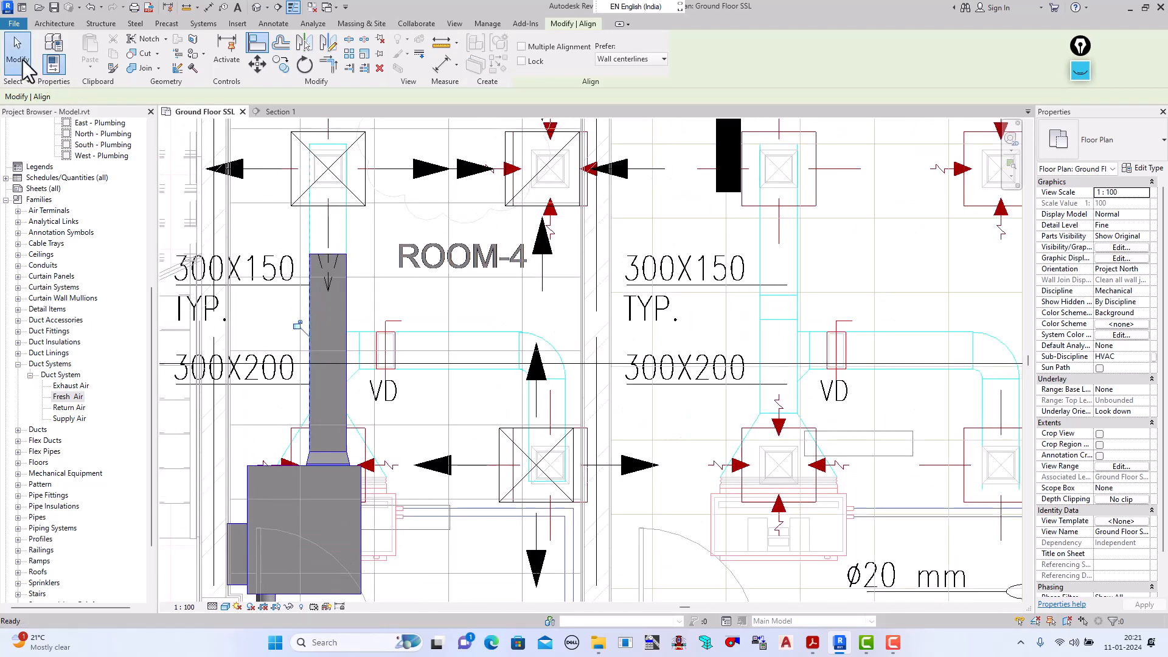
Step: Try to draw a 300 x 150 branch duct from the main duct's side to the centreline of Room-4's near supply diffuser
{"action": "scroll", "coordinate": [395, 293], "scroll_direction": "up", "scroll_amount": 1}
{"action": "scroll", "coordinate": [370, 378], "scroll_direction": "up", "scroll_amount": 1}
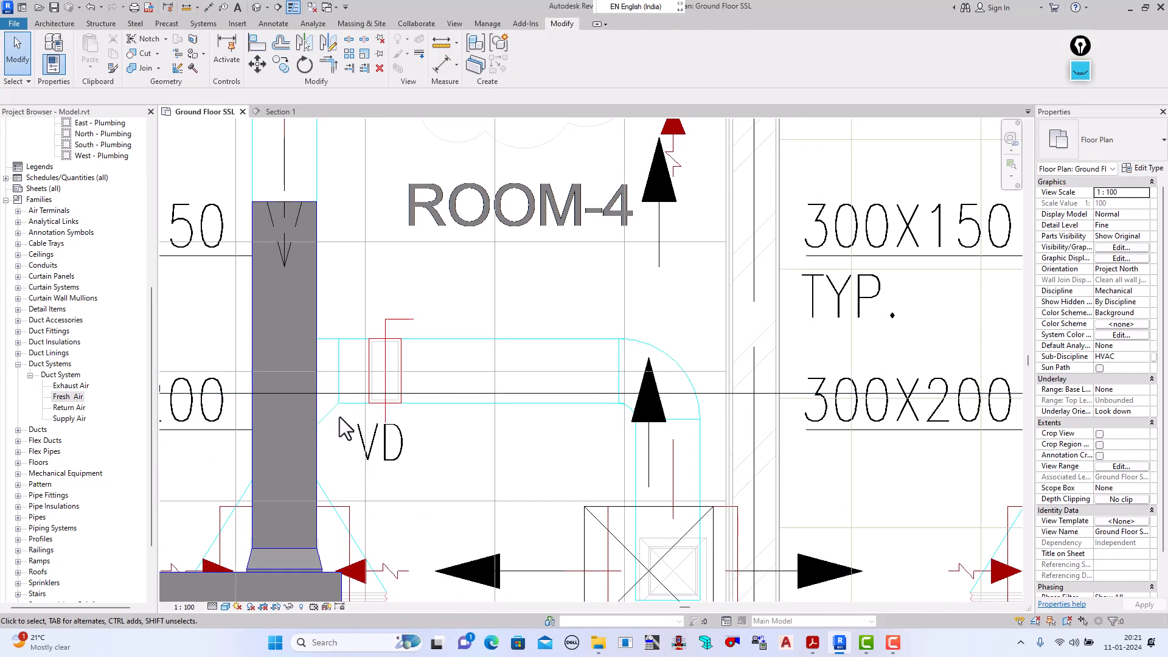
{"action": "scroll", "coordinate": [338, 425], "scroll_direction": "up", "scroll_amount": 1}
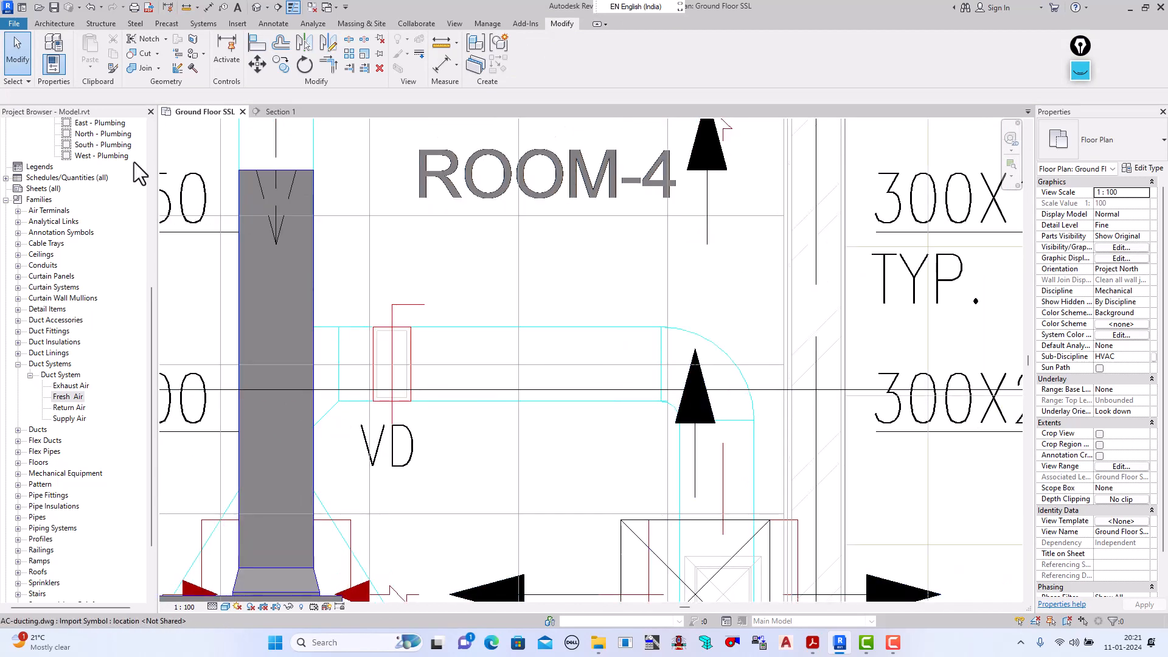
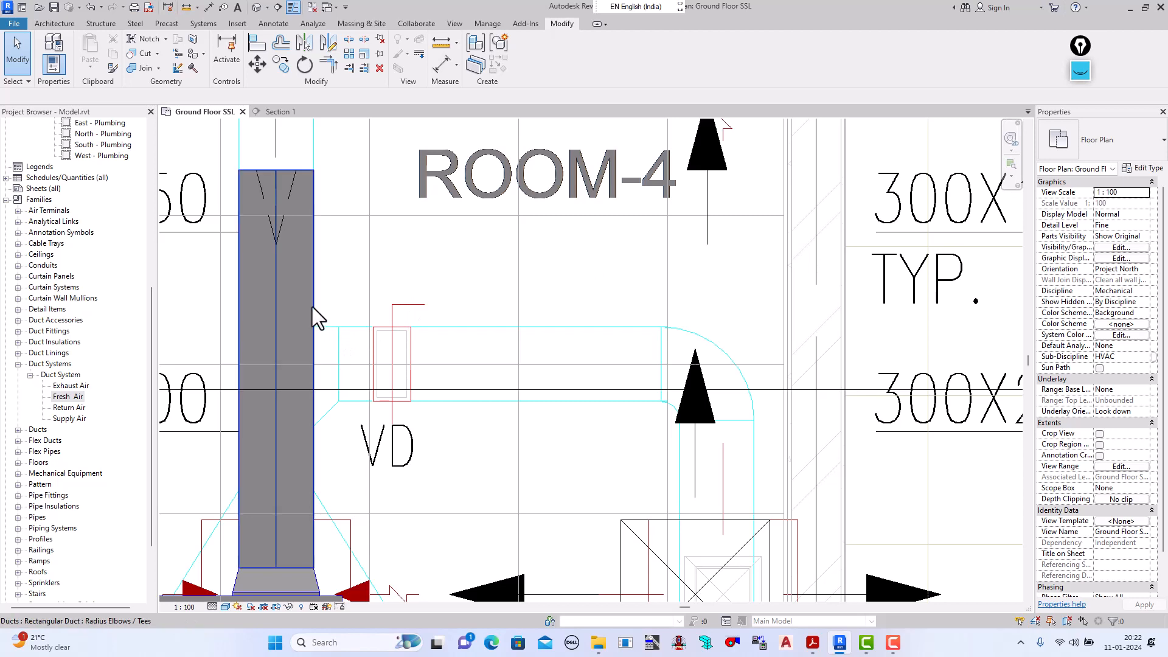
{"action": "left_click", "coordinate": [324, 317]}
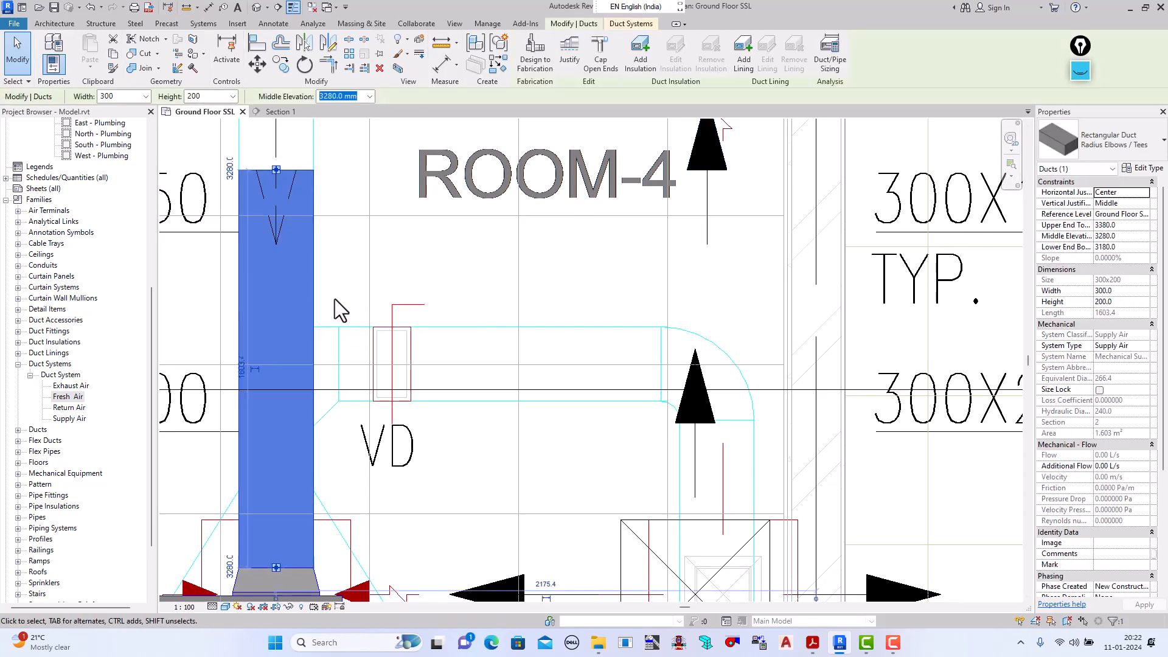
{"action": "left_click", "coordinate": [505, 79]}
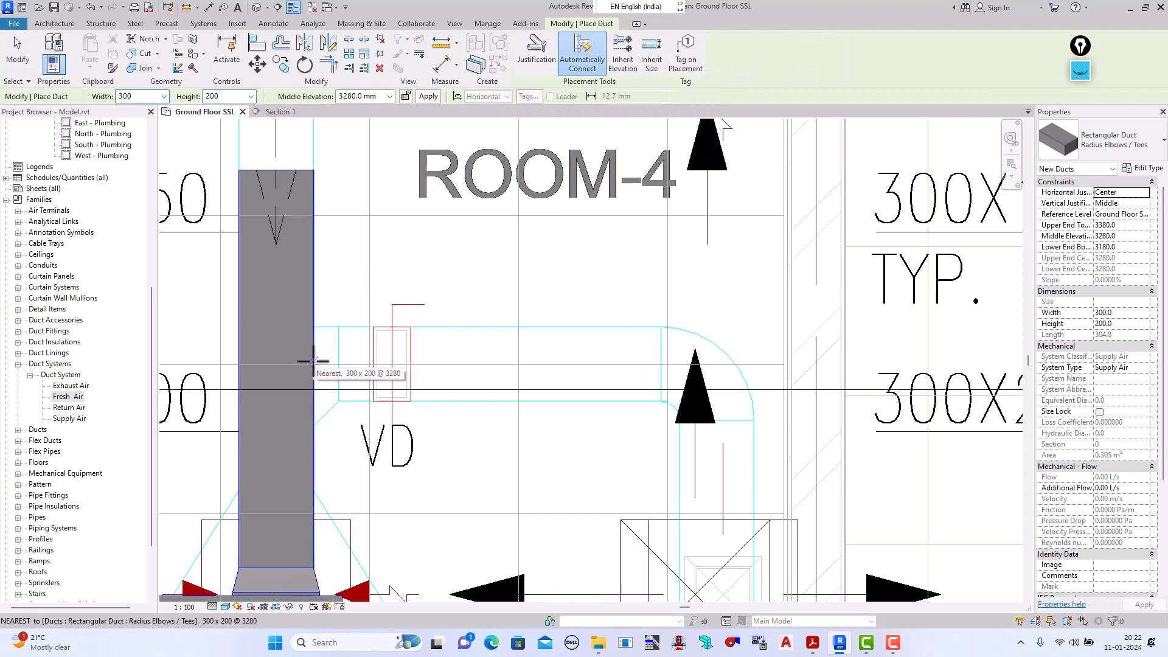
{"action": "left_click", "coordinate": [314, 362]}
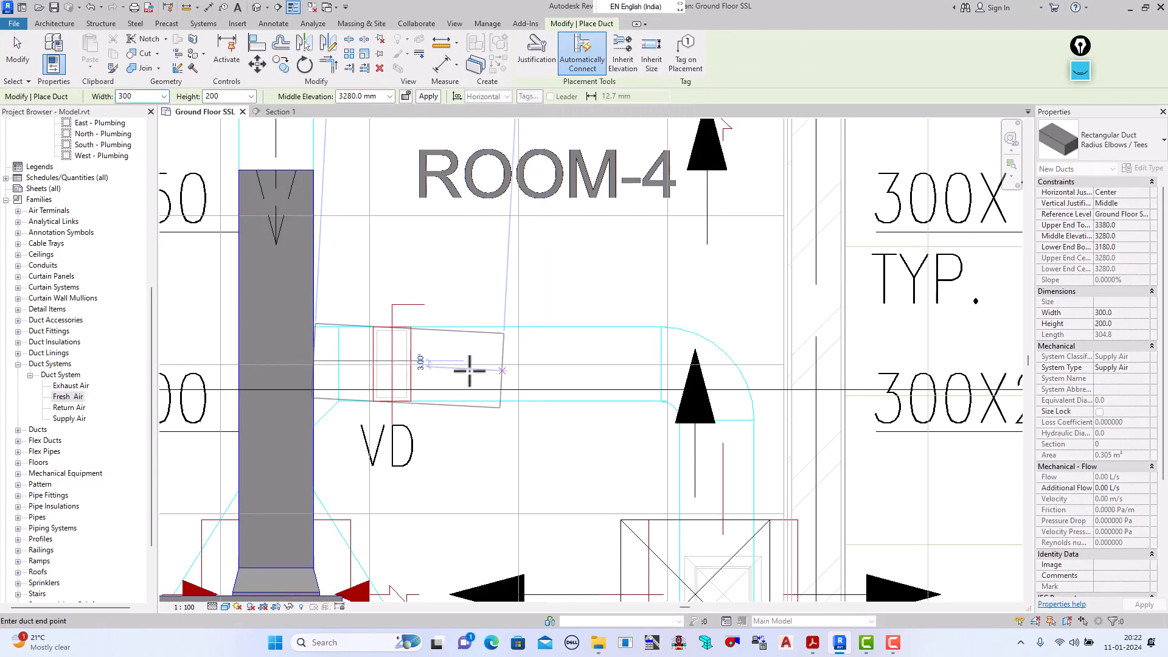
{"action": "scroll", "coordinate": [417, 365], "scroll_direction": "down", "scroll_amount": 3}
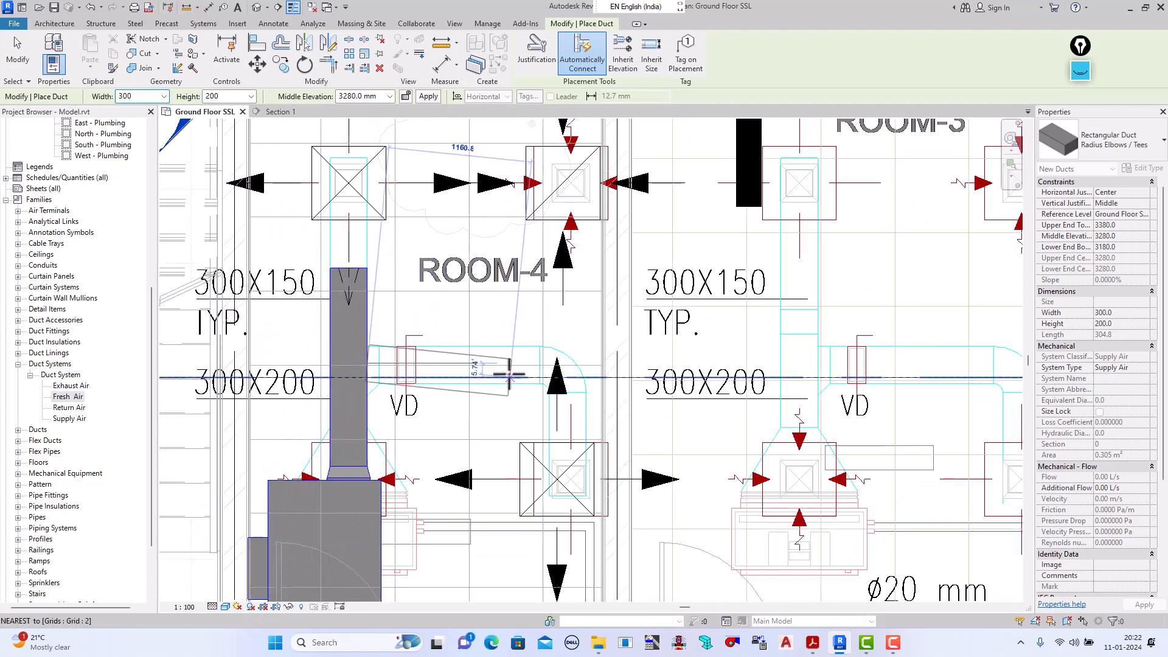
{"action": "left_click", "coordinate": [251, 98]}
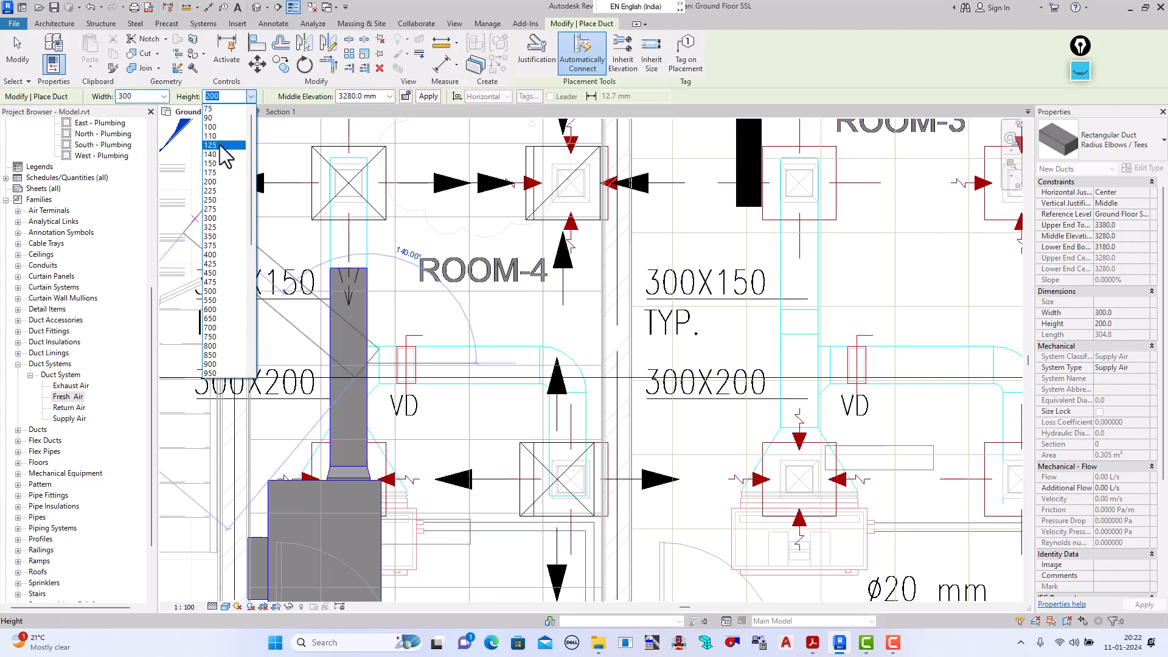
{"action": "left_click", "coordinate": [213, 181]}
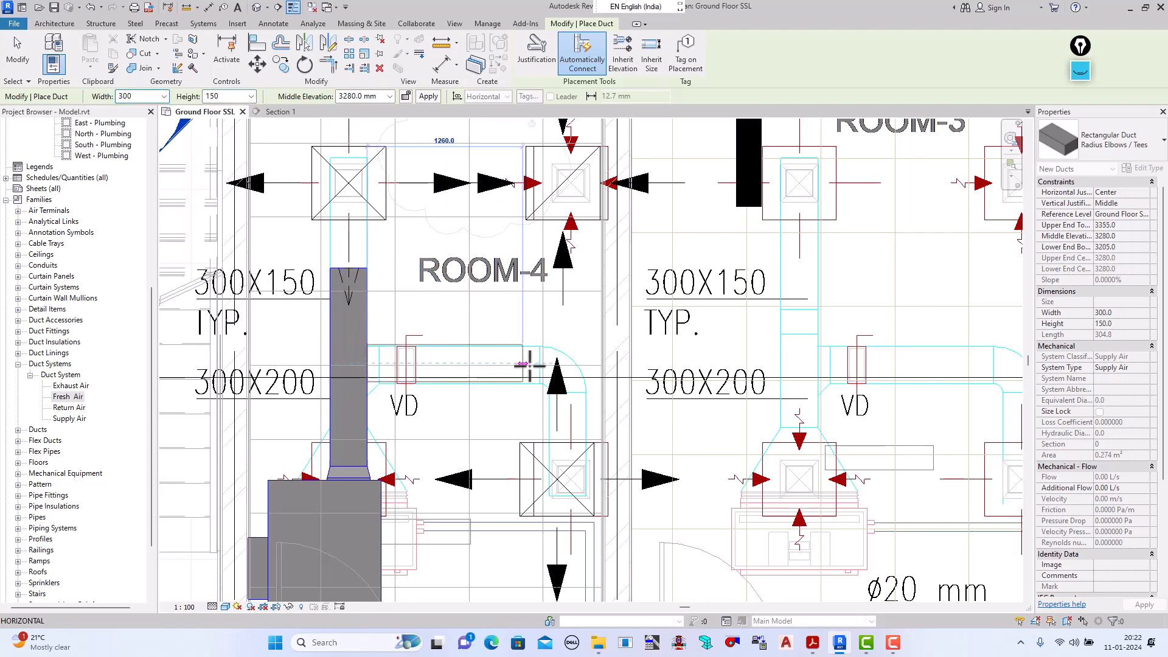
{"action": "scroll", "coordinate": [536, 361], "scroll_direction": "up", "scroll_amount": 2}
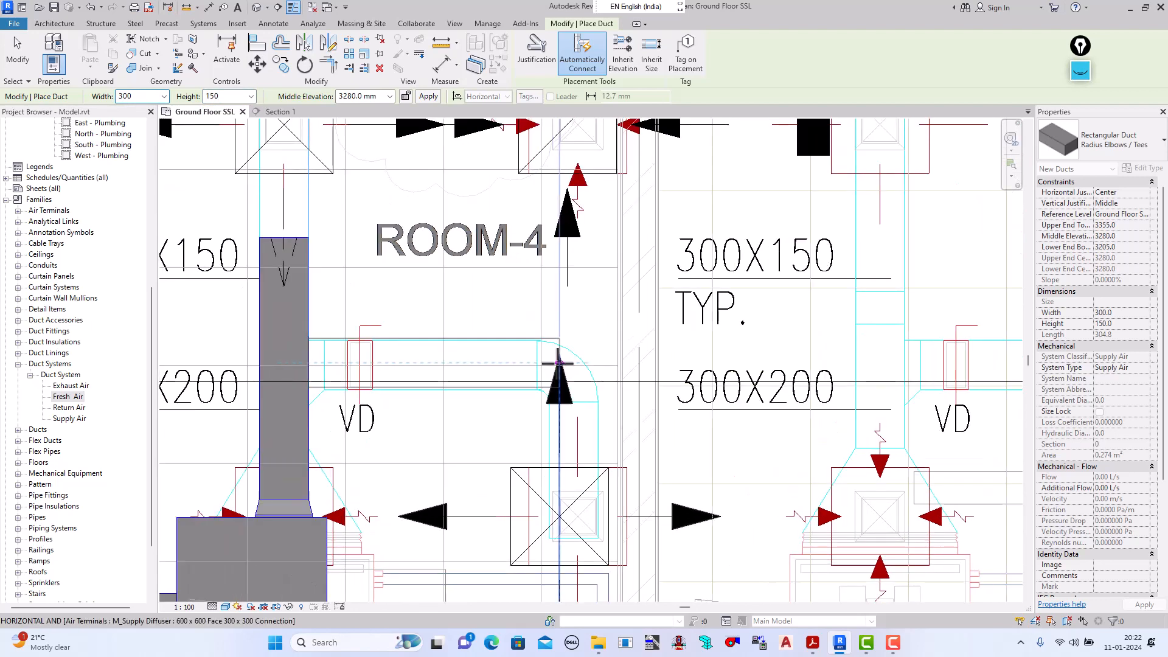
{"action": "left_click", "coordinate": [559, 364]}
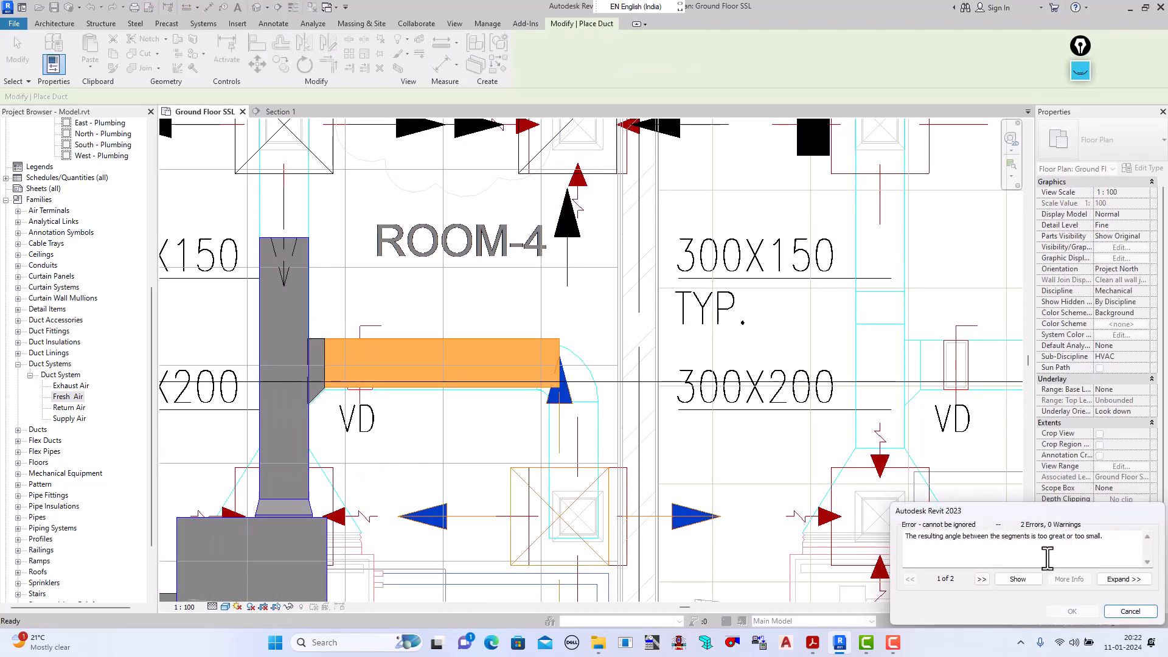
{"action": "left_click", "coordinate": [1130, 611]}
Step: Draw a 300 x 150 horizontal branch duct from the main duct's side, ending just beyond the drawn elbow in Room-4
{"action": "scroll", "coordinate": [304, 365], "scroll_direction": "up", "scroll_amount": 2}
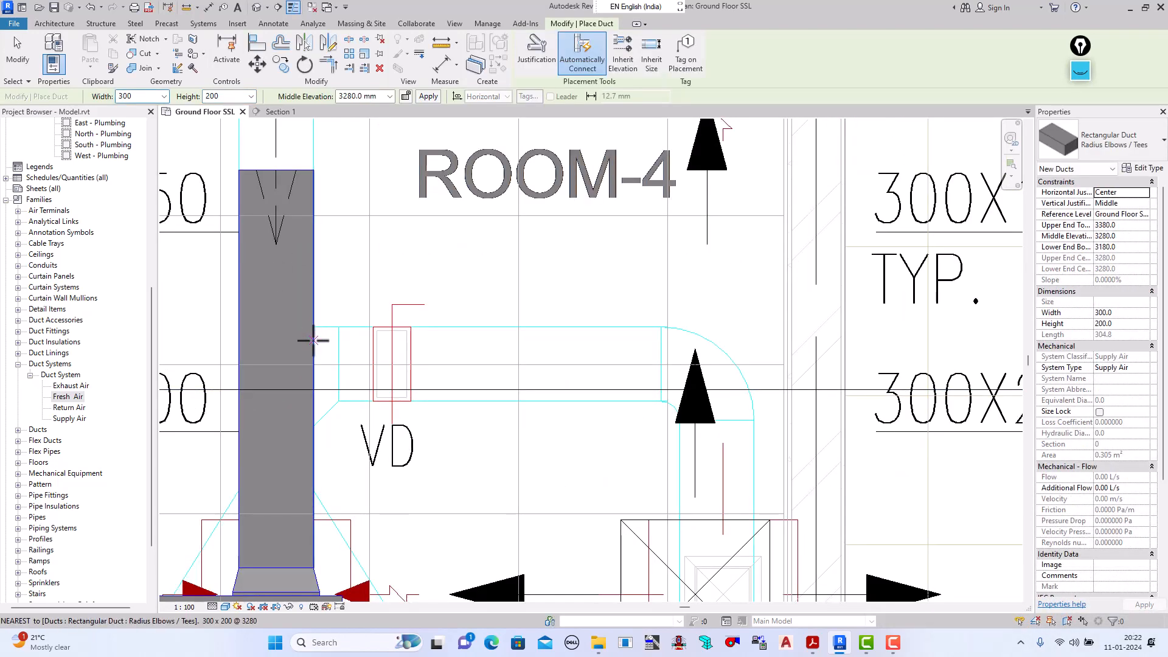
{"action": "scroll", "coordinate": [312, 340], "scroll_direction": "down", "scroll_amount": 2}
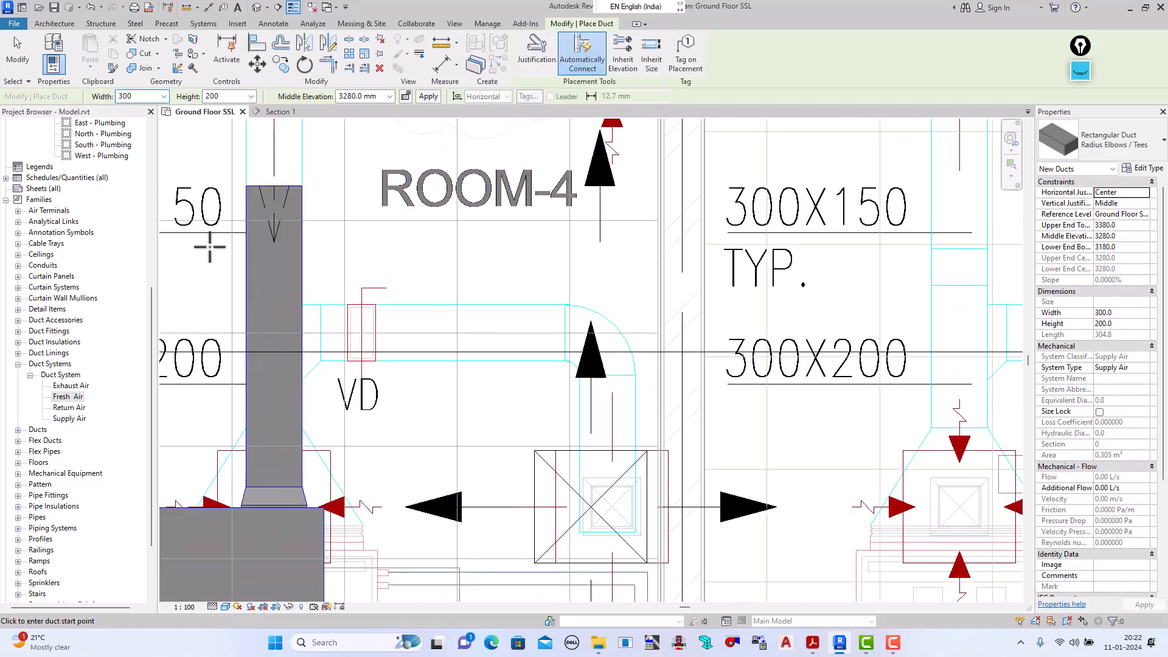
{"action": "left_click", "coordinate": [313, 334]}
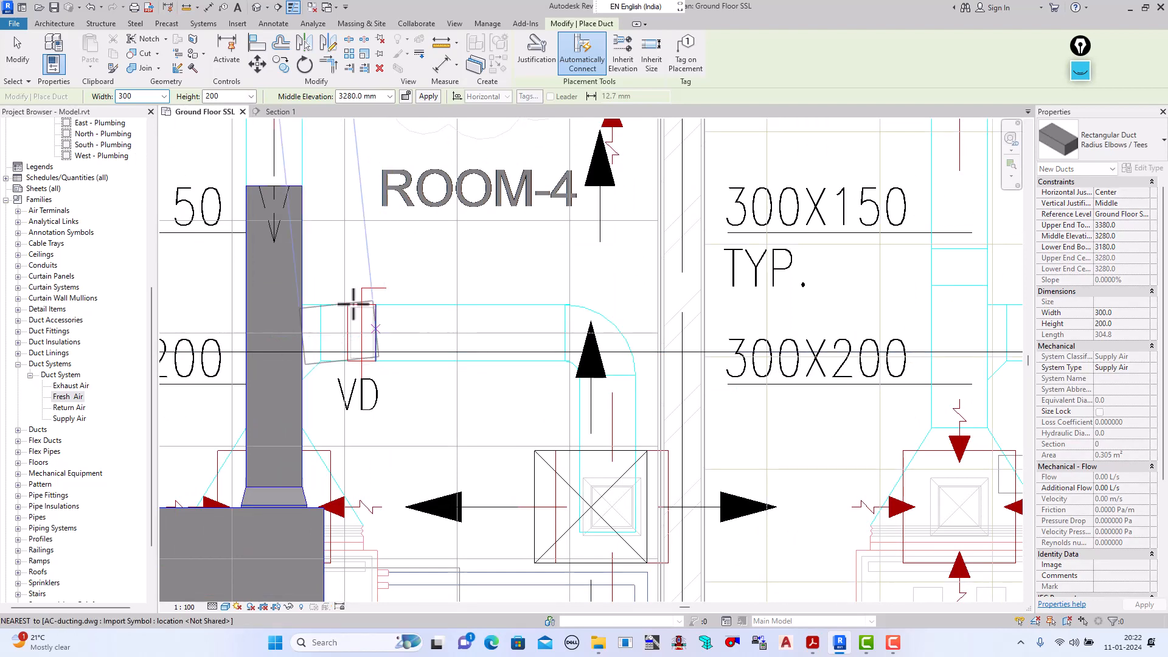
{"action": "left_click", "coordinate": [250, 97]}
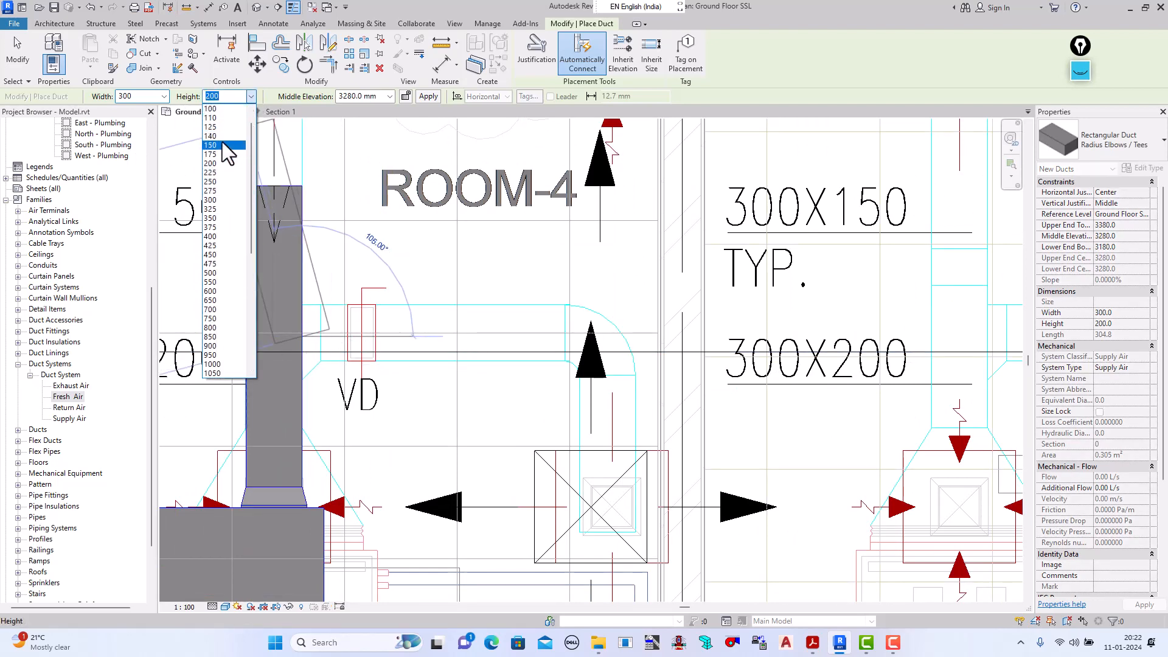
{"action": "left_click", "coordinate": [224, 146]}
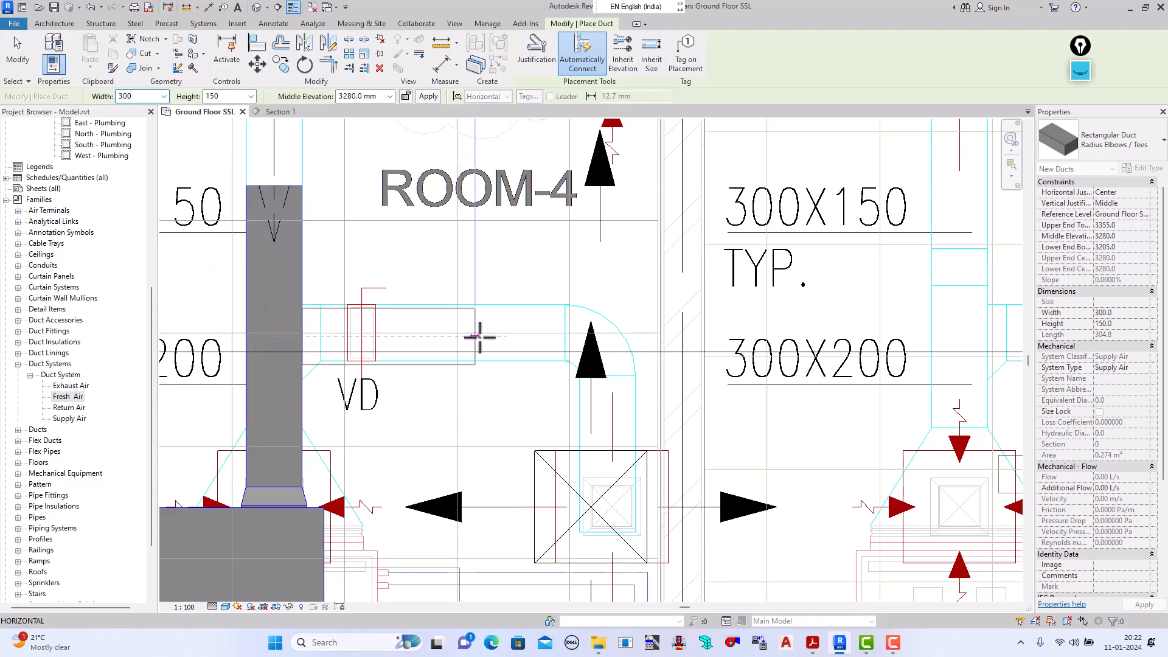
{"action": "scroll", "coordinate": [456, 320], "scroll_direction": "down", "scroll_amount": 3}
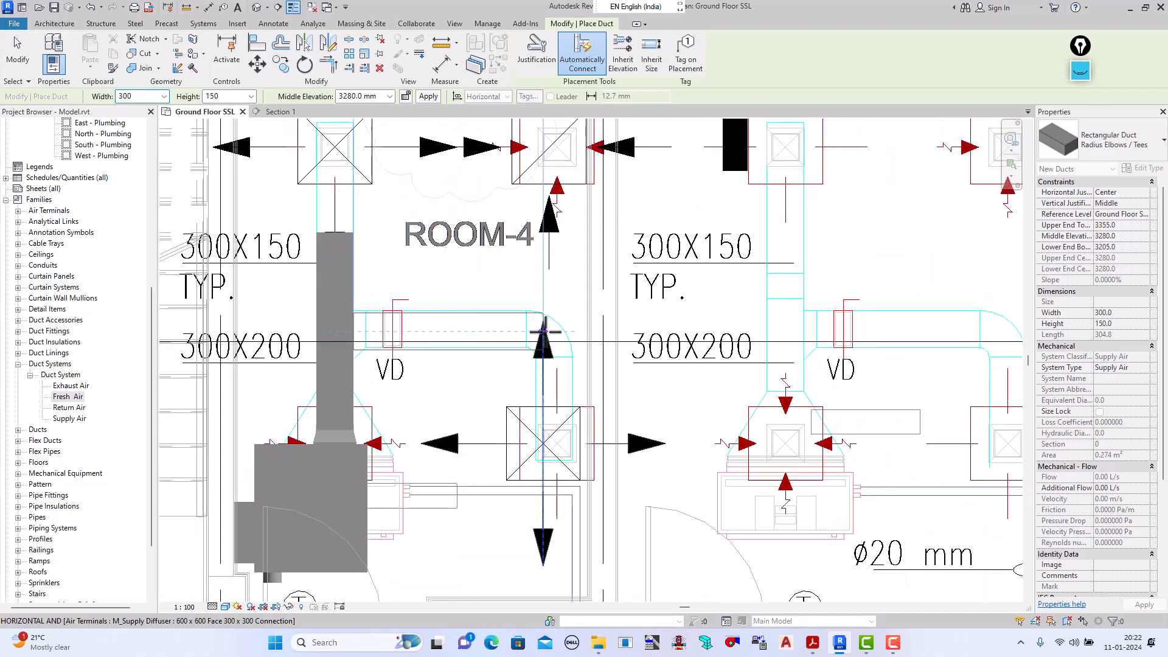
{"action": "scroll", "coordinate": [558, 333], "scroll_direction": "up", "scroll_amount": 3}
{"action": "left_click", "coordinate": [583, 332]}
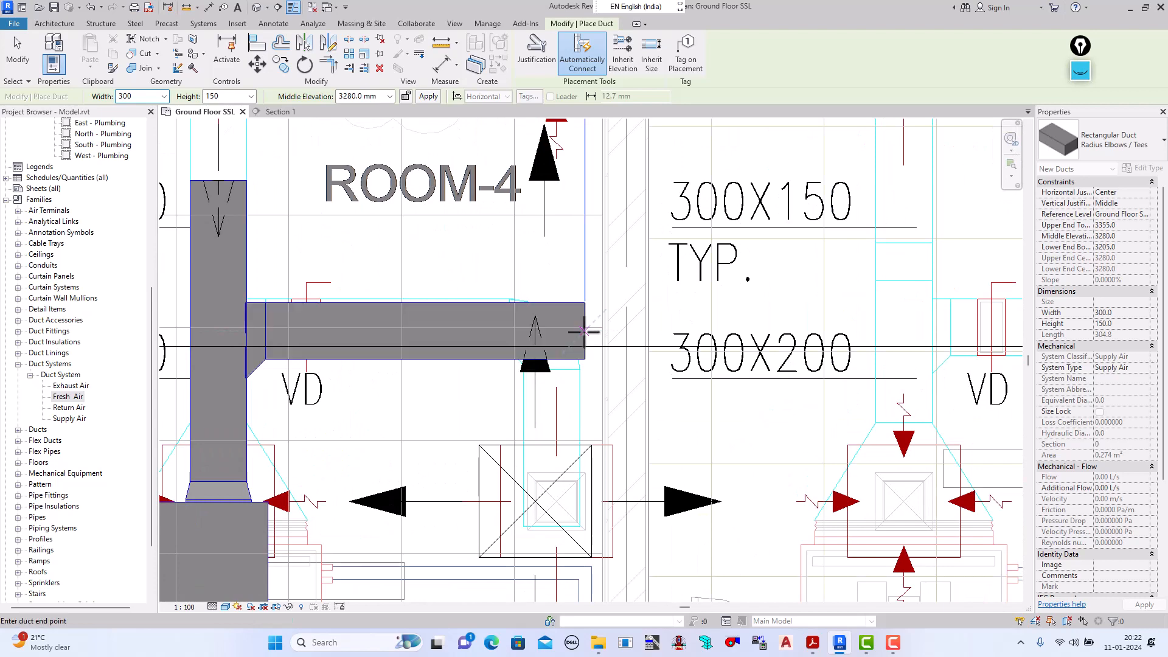
Step: Continue the 300 x 150 branch with a 90° turn and a 1500 mm run past Room-4's near supply diffuser
{"action": "scroll", "coordinate": [422, 318], "scroll_direction": "down", "scroll_amount": 3}
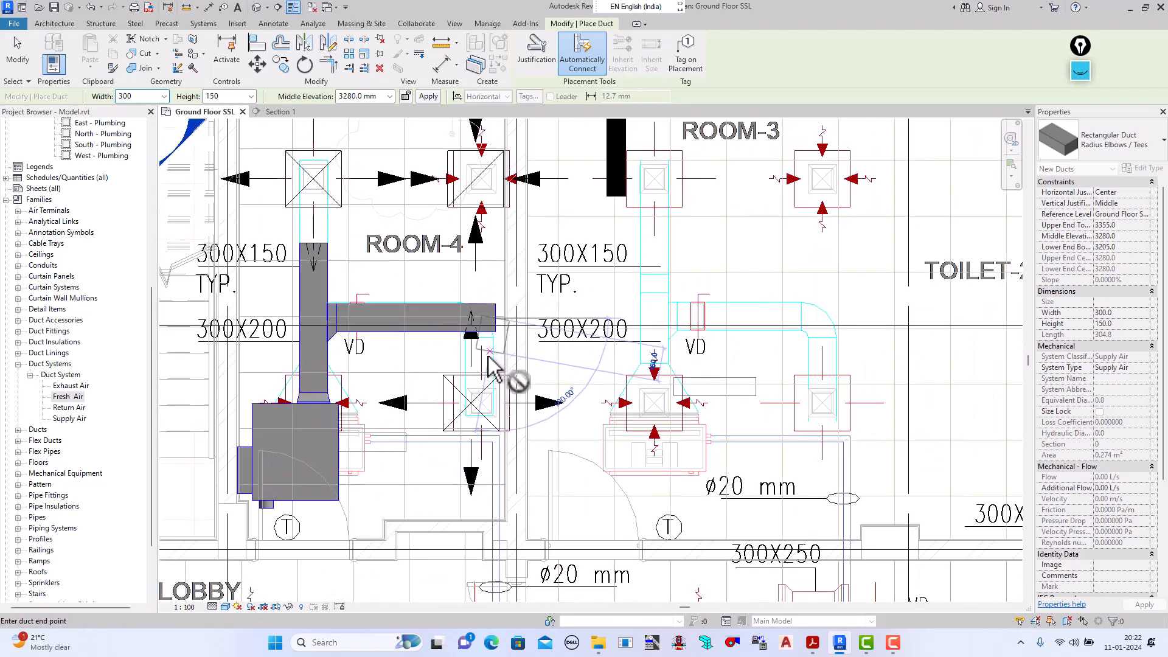
{"action": "scroll", "coordinate": [494, 393], "scroll_direction": "up", "scroll_amount": 3}
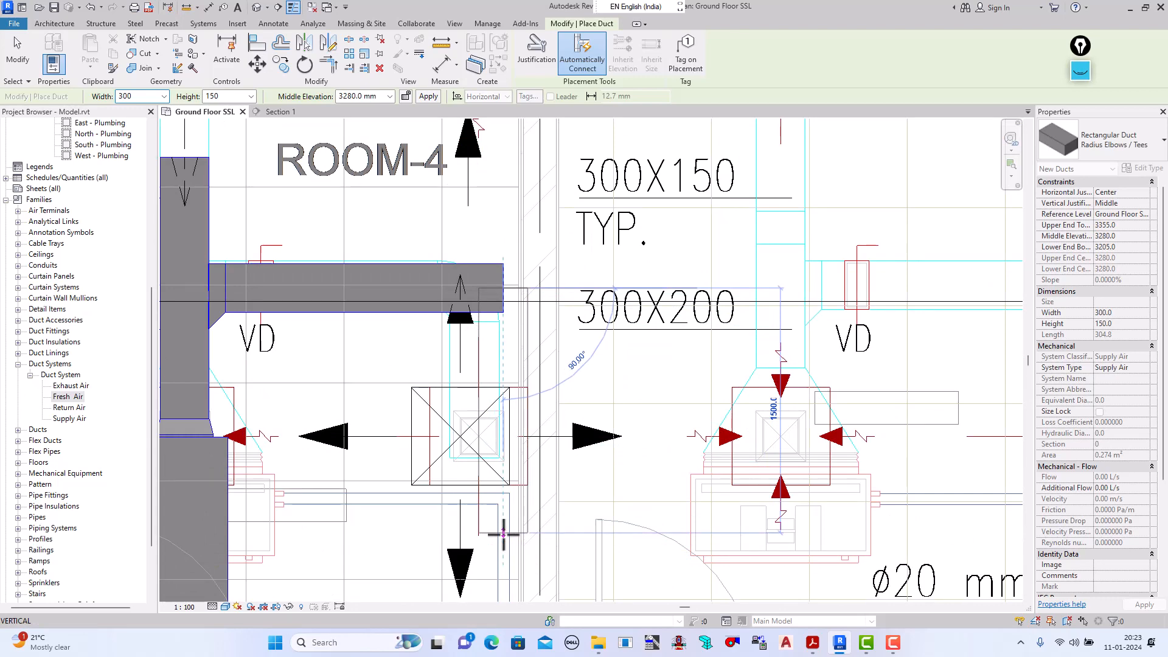
{"action": "left_click", "coordinate": [503, 535]}
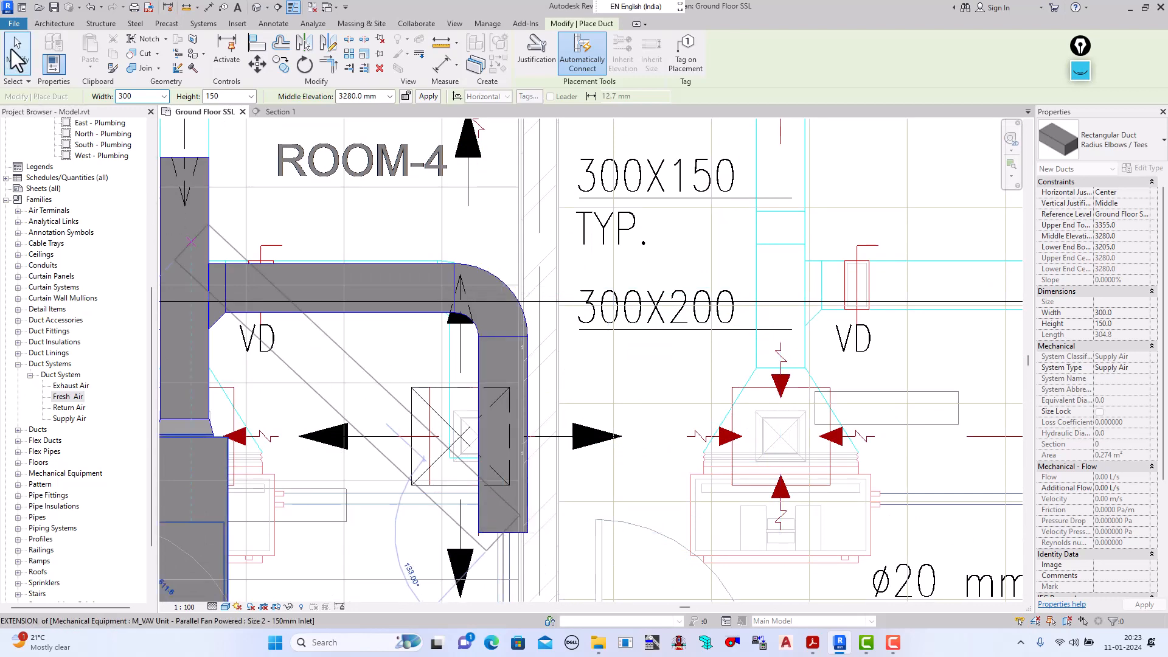
{"action": "left_click", "coordinate": [13, 53]}
Step: Shorten Room-4's 300 x 200 main supply duct to about 1353 mm by pulling its open end back towards the branch
{"action": "scroll", "coordinate": [372, 373], "scroll_direction": "down", "scroll_amount": 4}
{"action": "scroll", "coordinate": [312, 283], "scroll_direction": "up", "scroll_amount": 3}
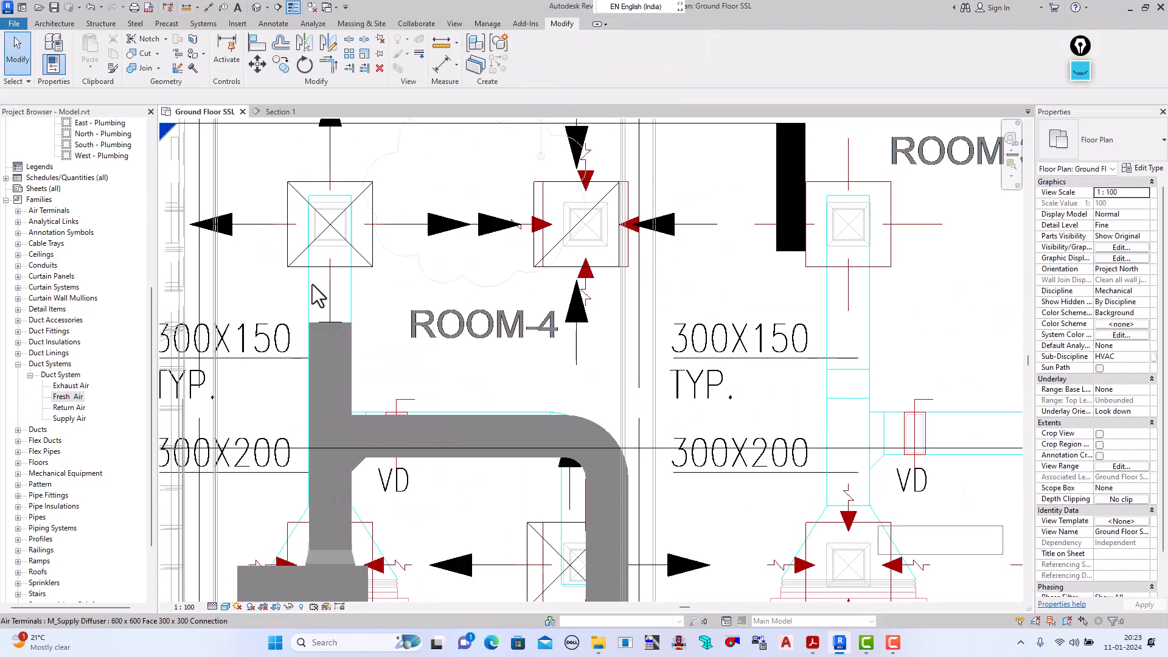
{"action": "left_click", "coordinate": [330, 319]}
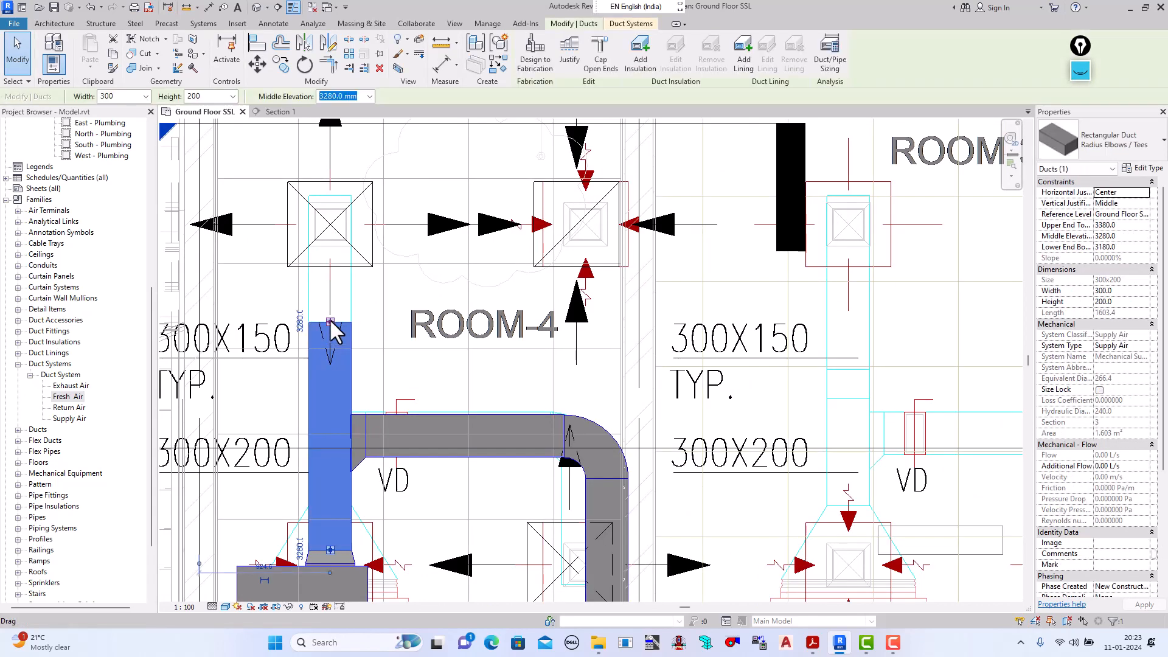
{"action": "left_click_drag", "start_coordinate": [330, 321], "coordinate": [375, 357]}
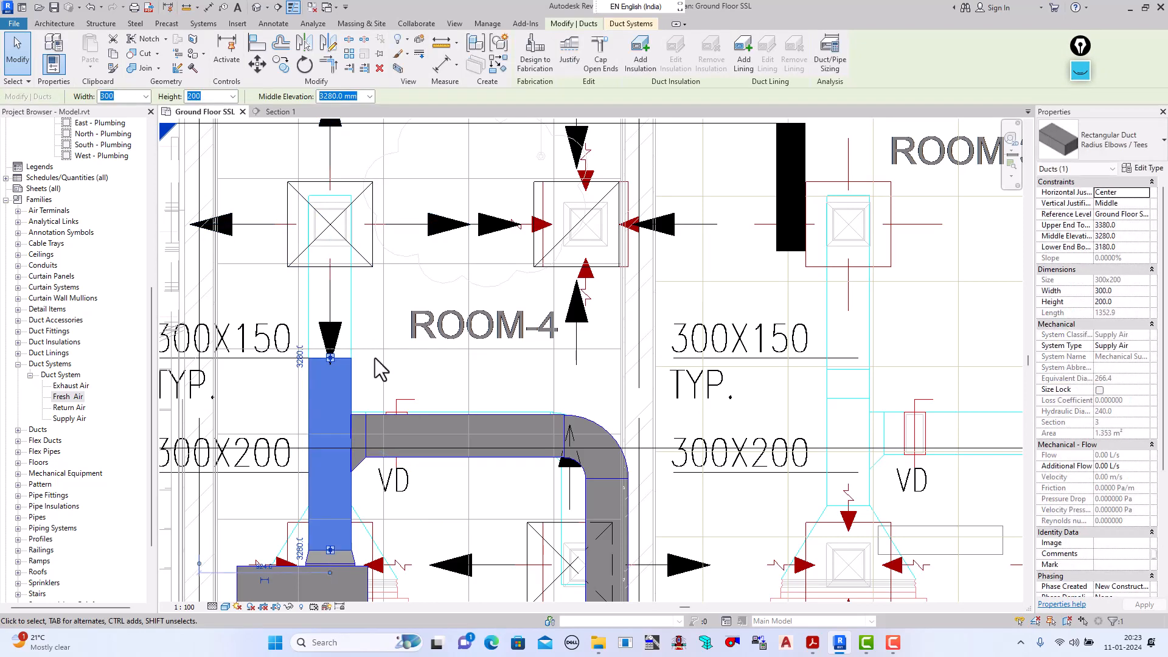
Step: Try to continue the main duct's open end as a straight 300 x 150 duct, stopping just short of Room-4's far supply diffuser
{"action": "right_click", "coordinate": [329, 357]}
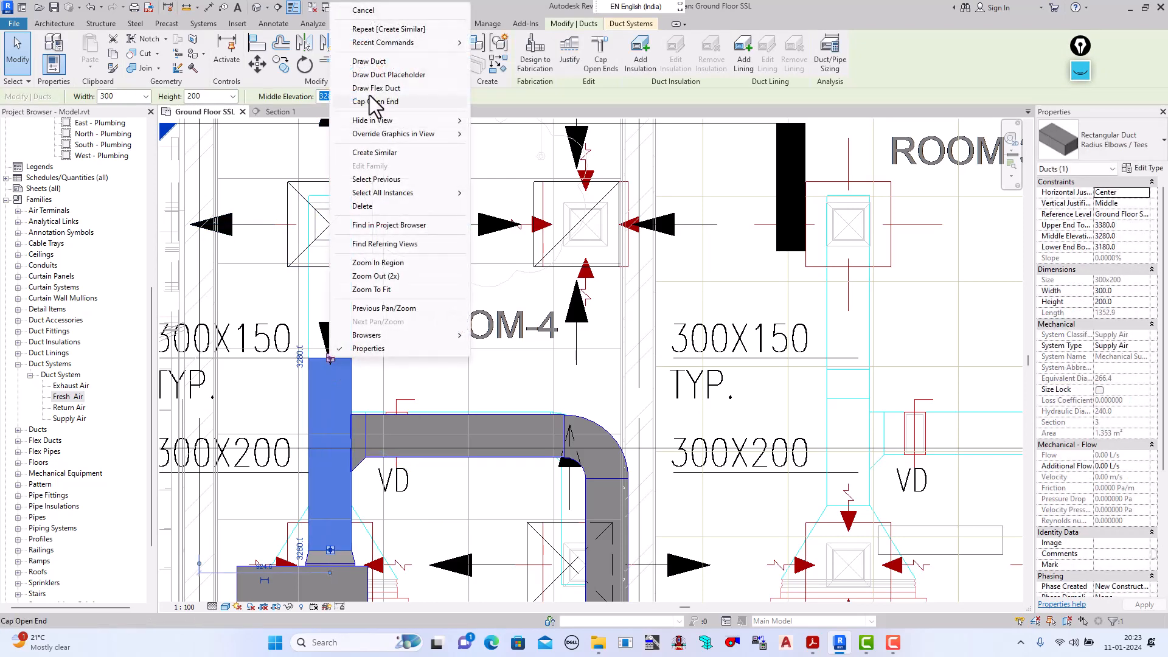
{"action": "left_click", "coordinate": [372, 61]}
{"action": "left_click", "coordinate": [330, 357]}
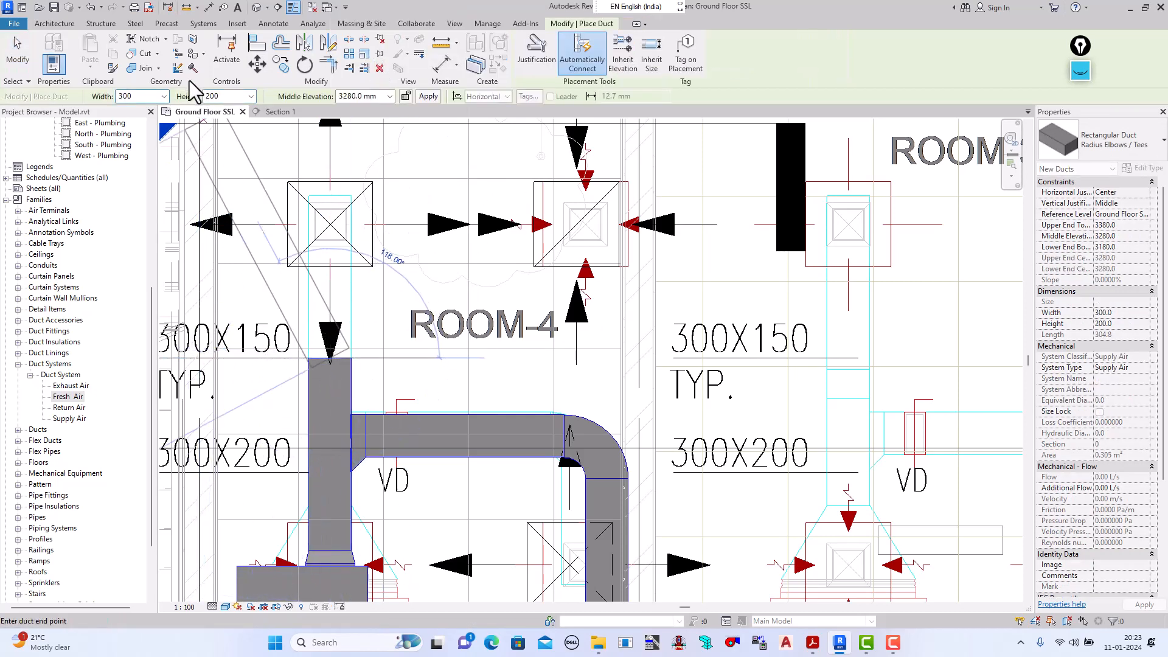
{"action": "left_click", "coordinate": [250, 96]}
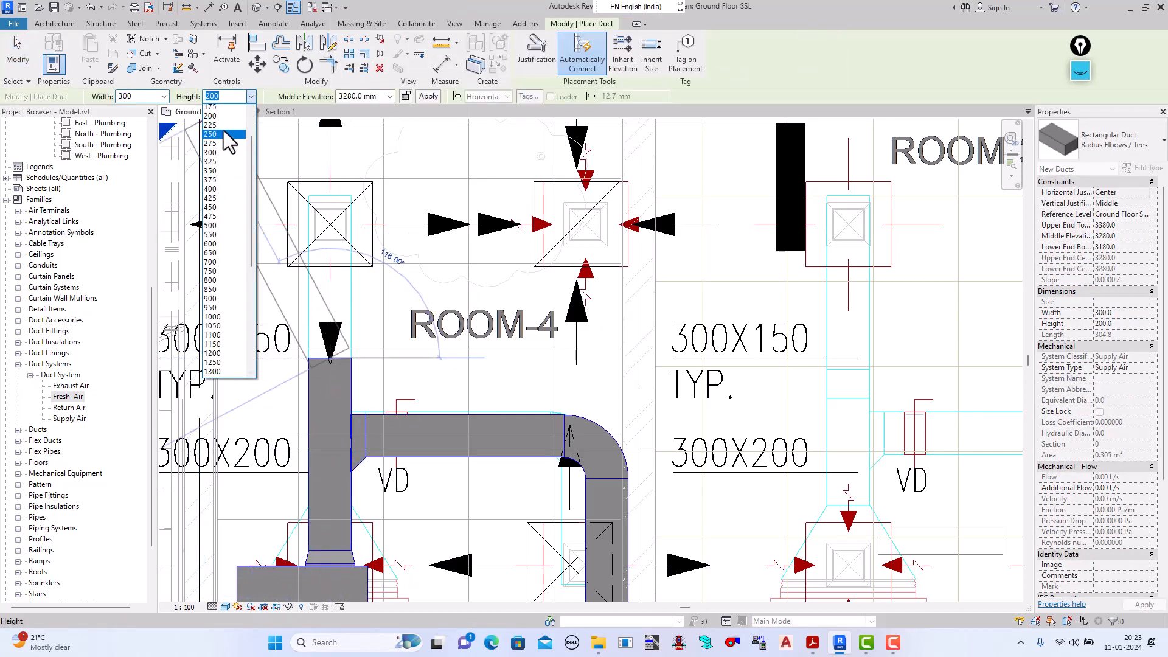
{"action": "left_click", "coordinate": [219, 146]}
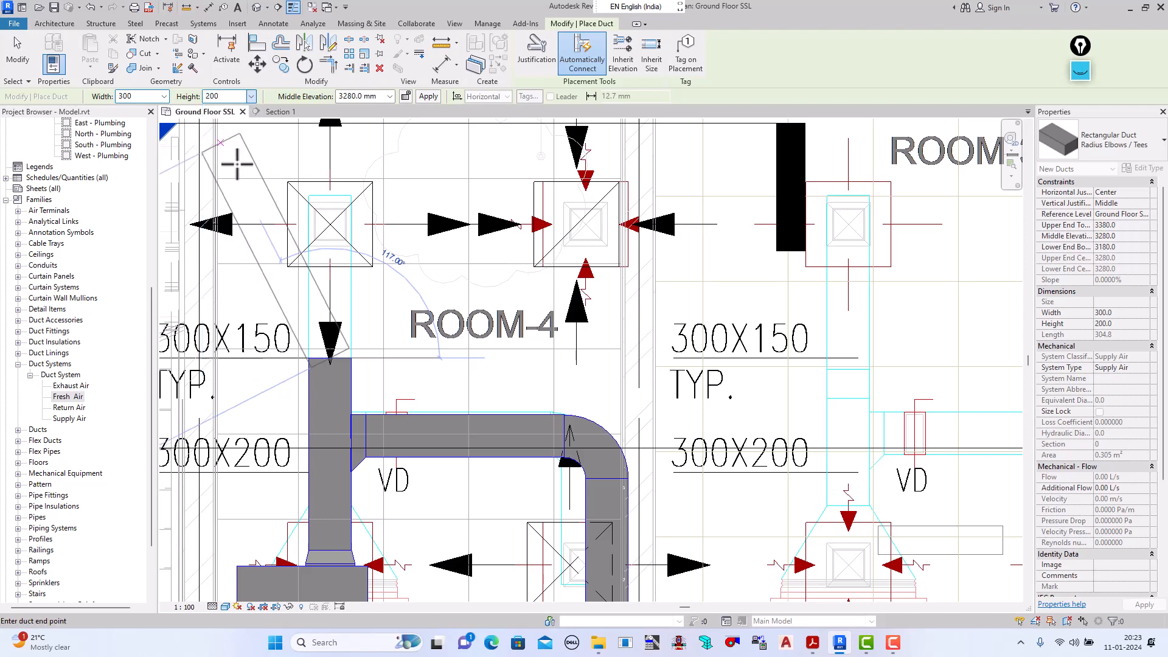
{"action": "scroll", "coordinate": [332, 302], "scroll_direction": "up", "scroll_amount": 1}
{"action": "scroll", "coordinate": [332, 302], "scroll_direction": "up", "scroll_amount": 2}
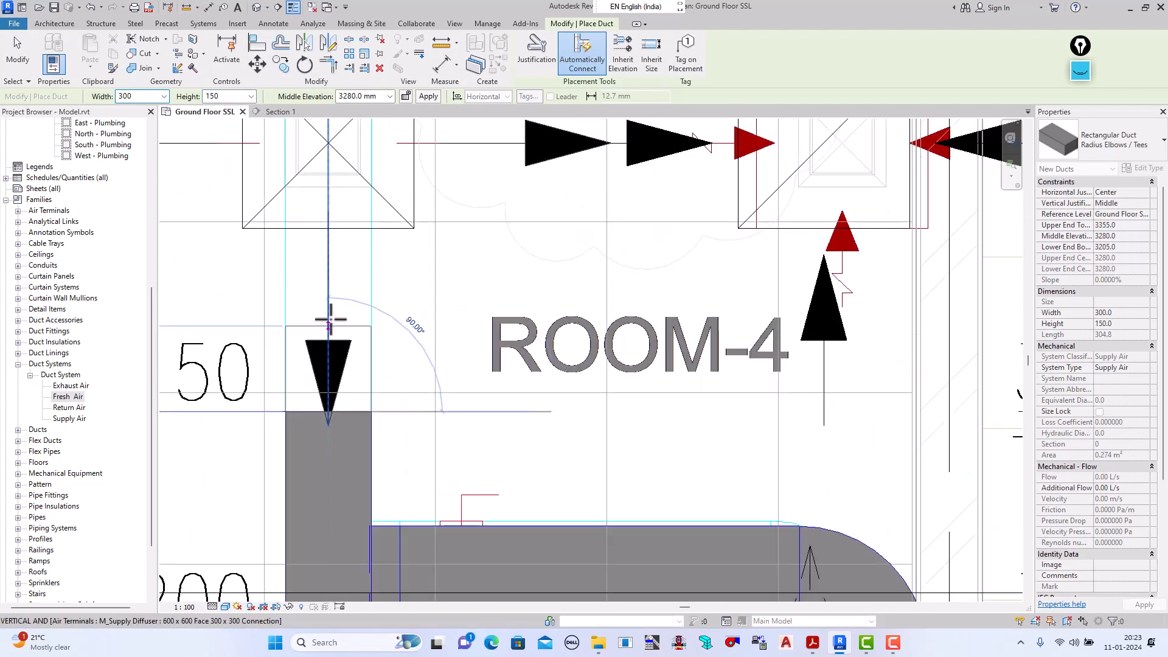
{"action": "left_click", "coordinate": [329, 281]}
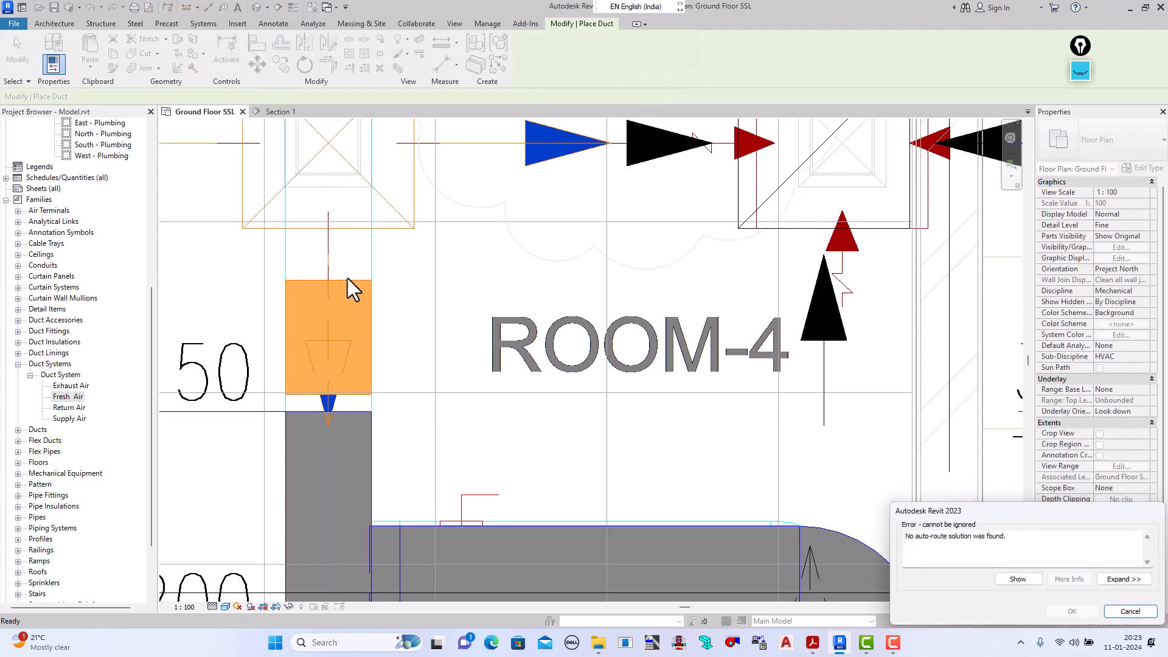
{"action": "left_click", "coordinate": [1114, 611]}
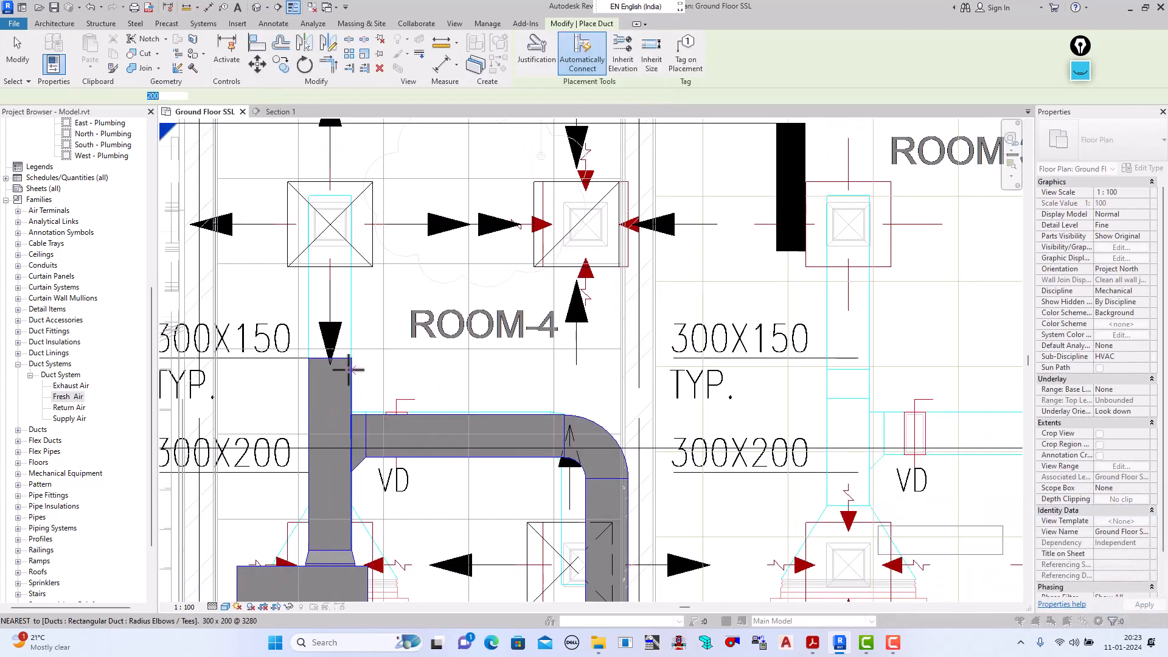
Step: Try to run the 300 x 150 continuation from the main duct's end to just past Room-4's far supply diffuser
{"action": "scroll", "coordinate": [328, 274], "scroll_direction": "up", "scroll_amount": 3}
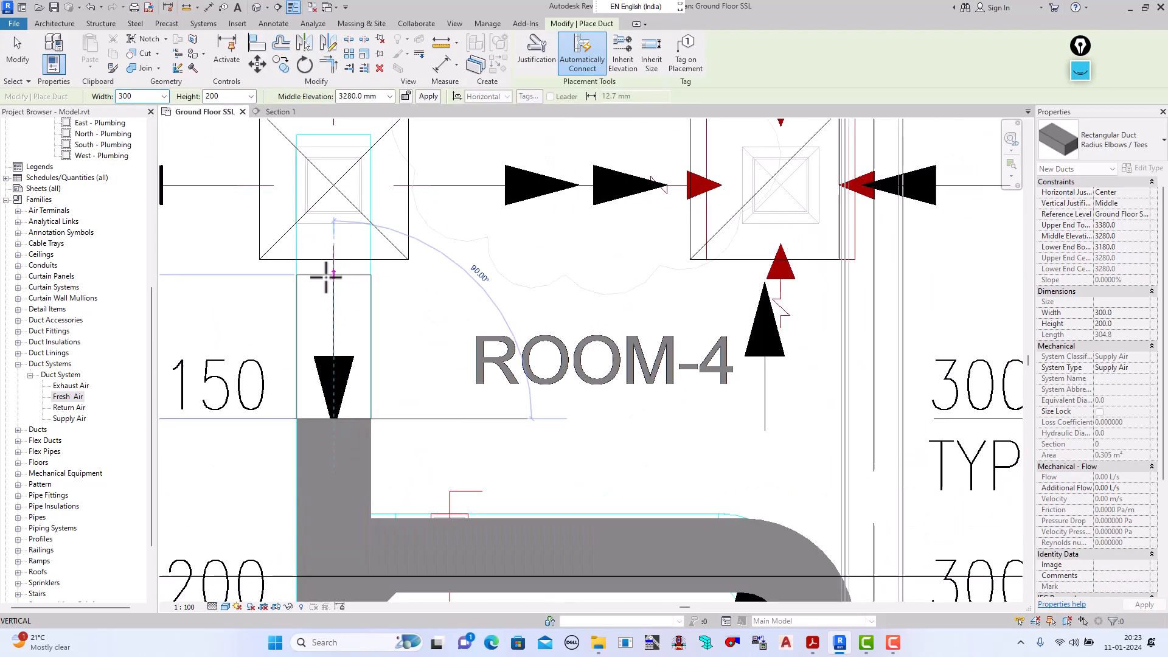
{"action": "left_click", "coordinate": [251, 96]}
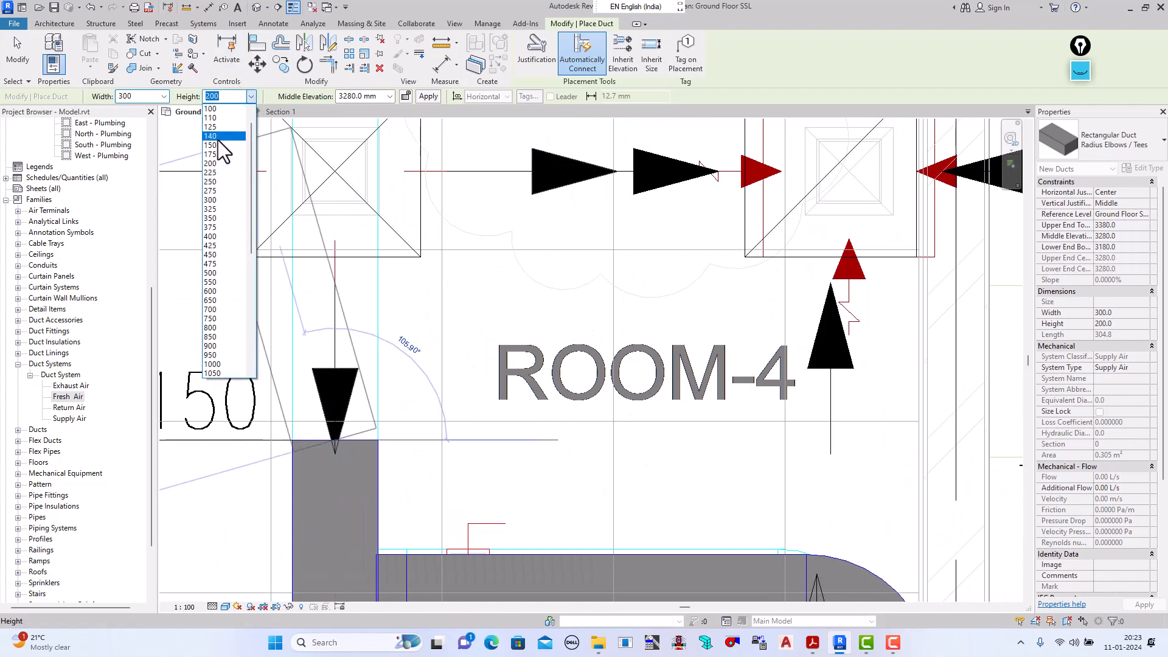
{"action": "left_click", "coordinate": [218, 147]}
{"action": "scroll", "coordinate": [336, 339], "scroll_direction": "down", "scroll_amount": 2}
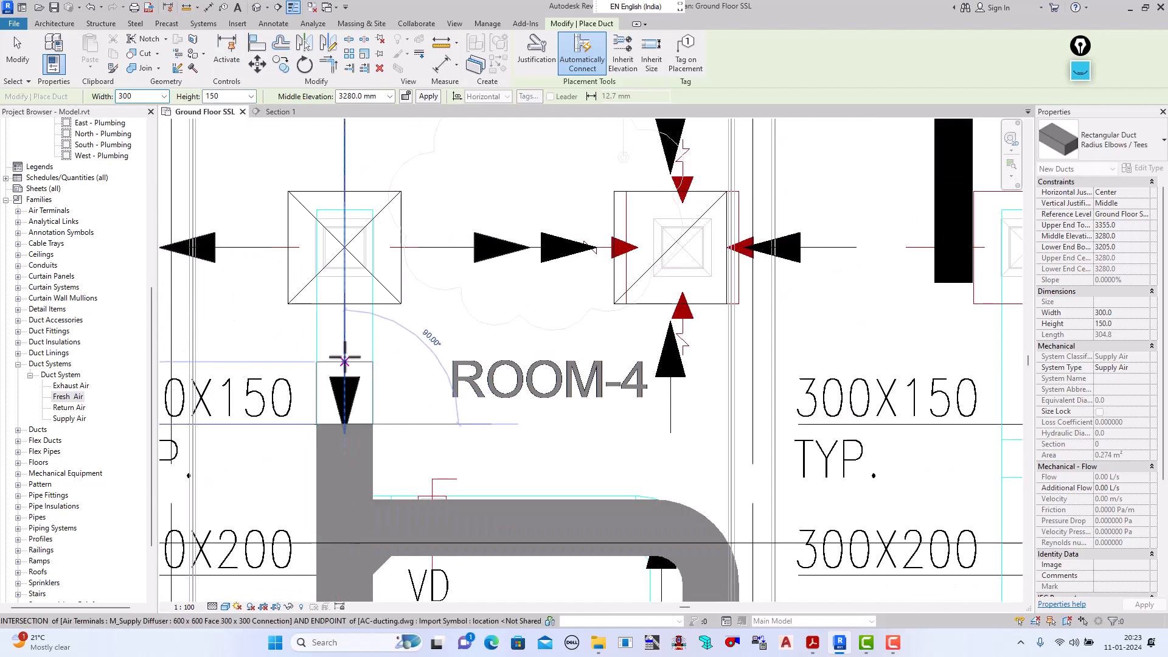
{"action": "scroll", "coordinate": [336, 338], "scroll_direction": "up", "scroll_amount": 3}
{"action": "scroll", "coordinate": [341, 329], "scroll_direction": "up", "scroll_amount": 2}
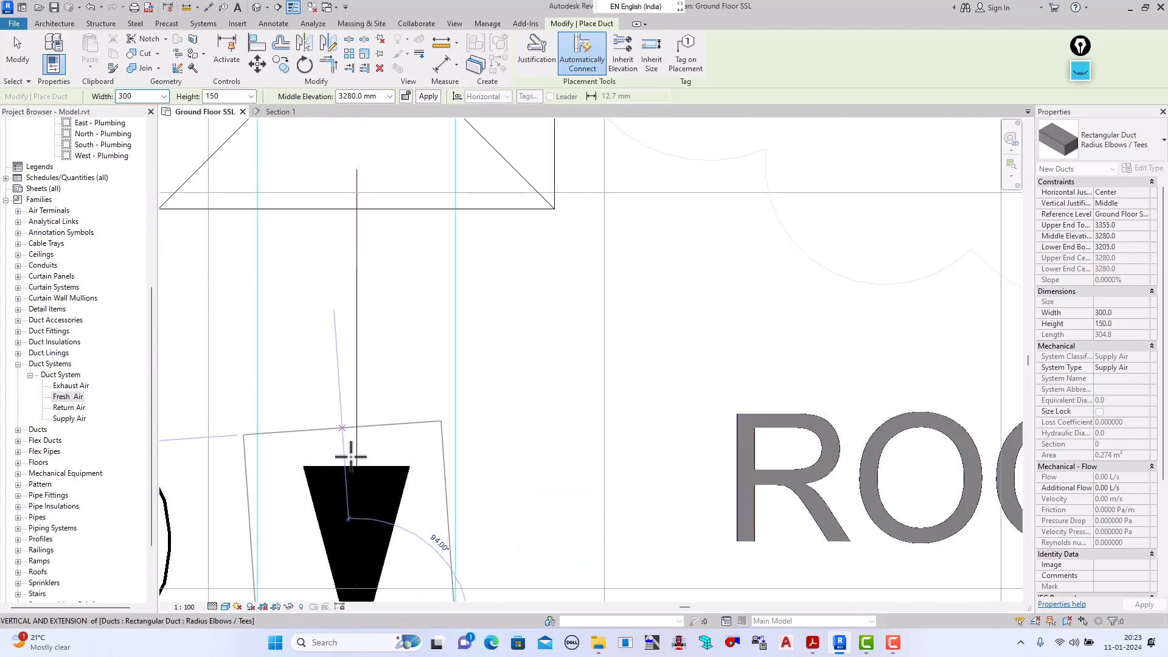
{"action": "scroll", "coordinate": [351, 450], "scroll_direction": "down", "scroll_amount": 3}
{"action": "scroll", "coordinate": [347, 304], "scroll_direction": "down", "scroll_amount": 1}
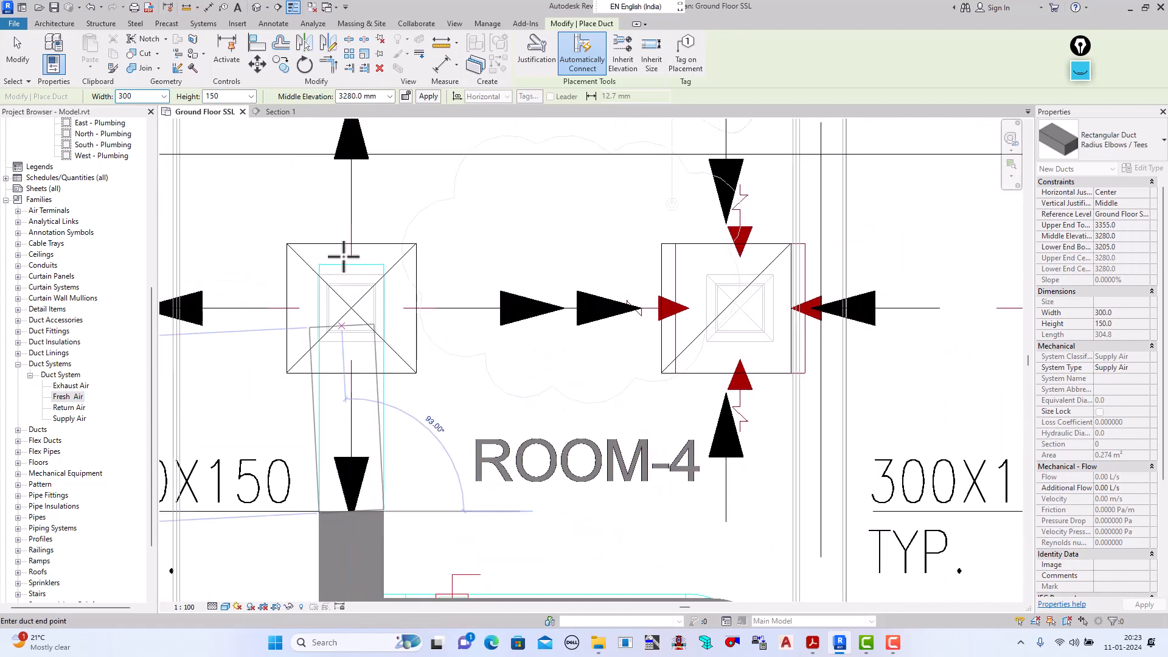
{"action": "left_click", "coordinate": [353, 195]}
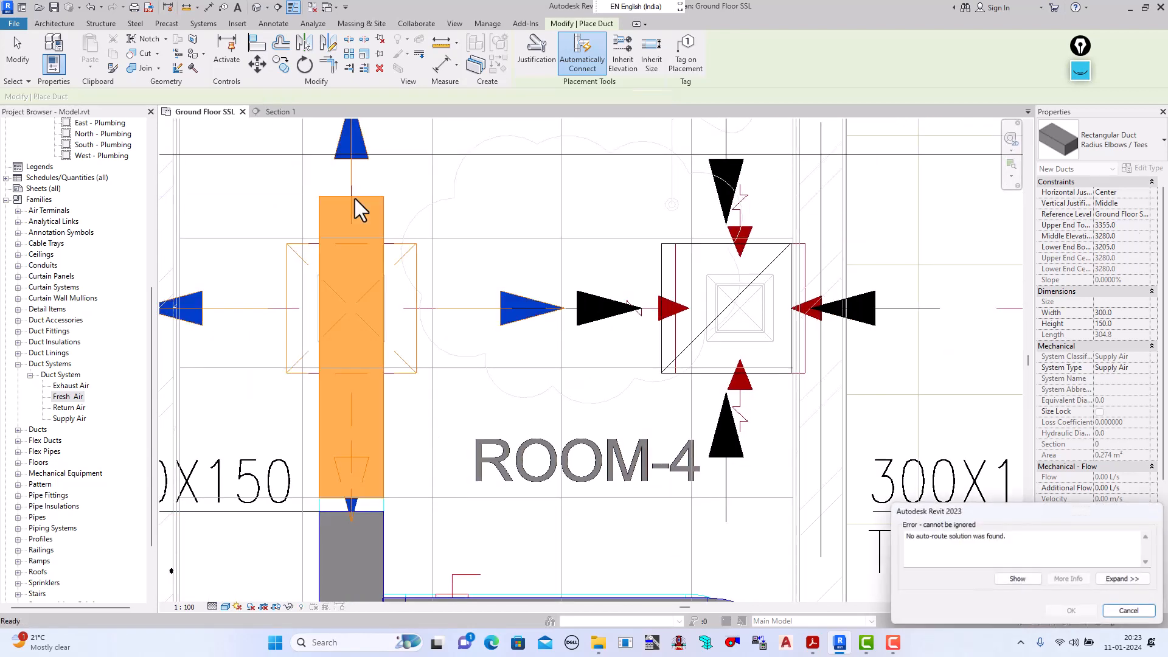
{"action": "left_click", "coordinate": [1129, 610]}
{"action": "key", "text": "Escape"}
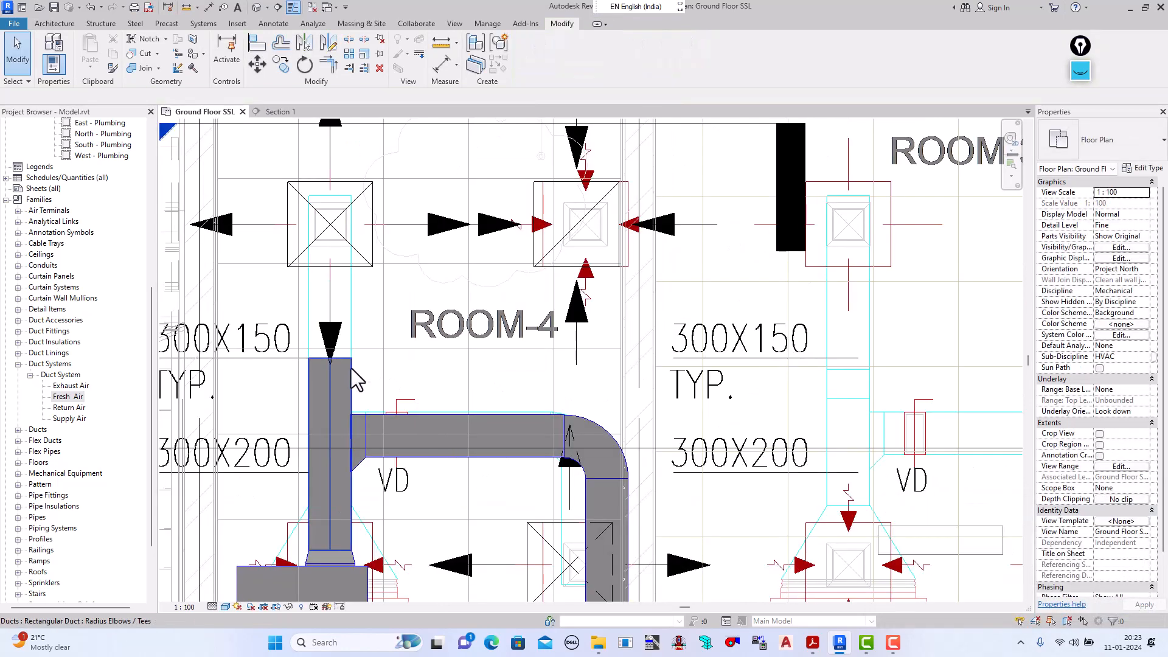
Step: Draw a straight 300 x 150 duct from the main duct's open end, over Room-4's far supply diffuser, to near the outer wall
{"action": "left_click", "coordinate": [329, 359]}
{"action": "right_click", "coordinate": [331, 358]}
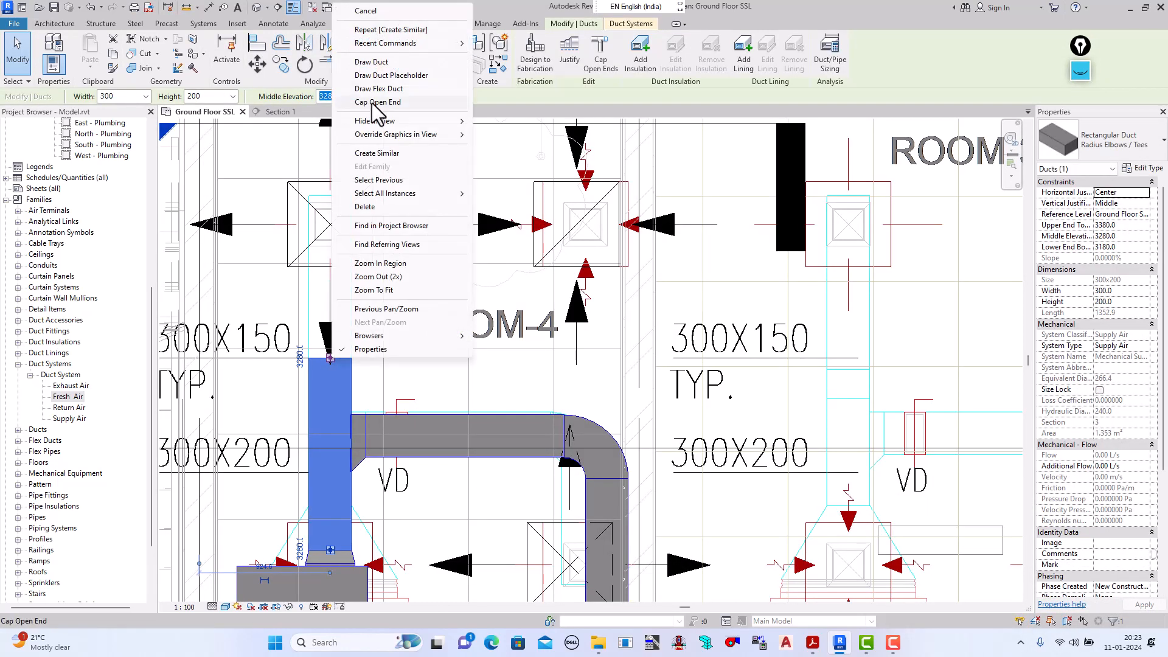
{"action": "left_click", "coordinate": [374, 62]}
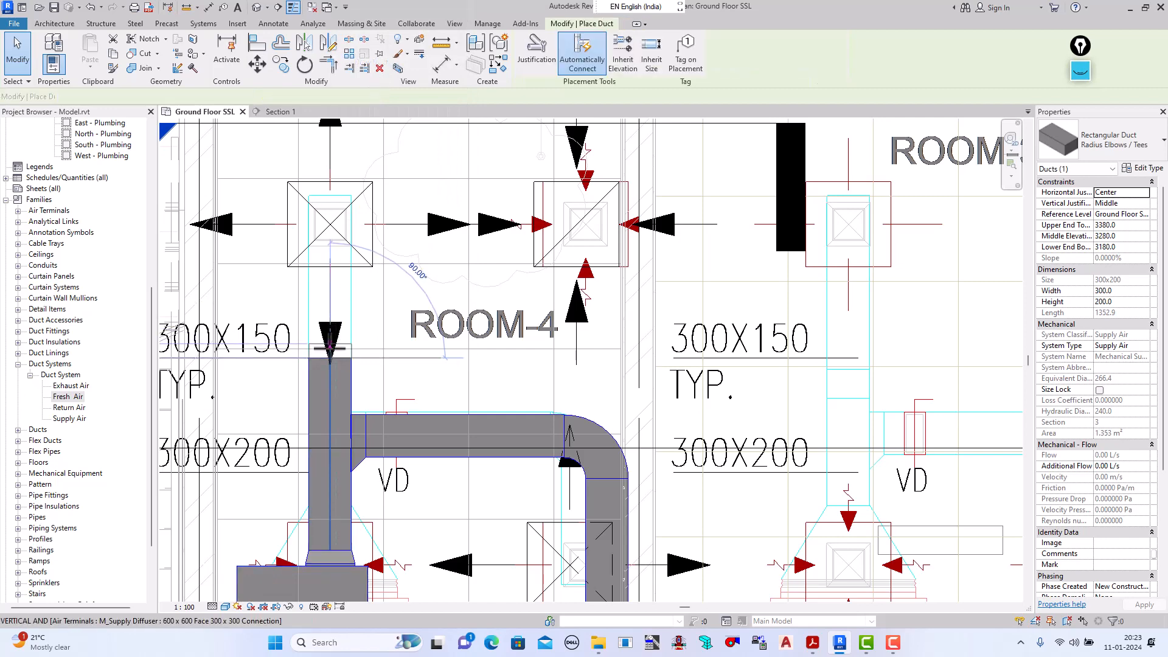
{"action": "scroll", "coordinate": [330, 359], "scroll_direction": "down", "scroll_amount": 2}
{"action": "left_click", "coordinate": [250, 96]}
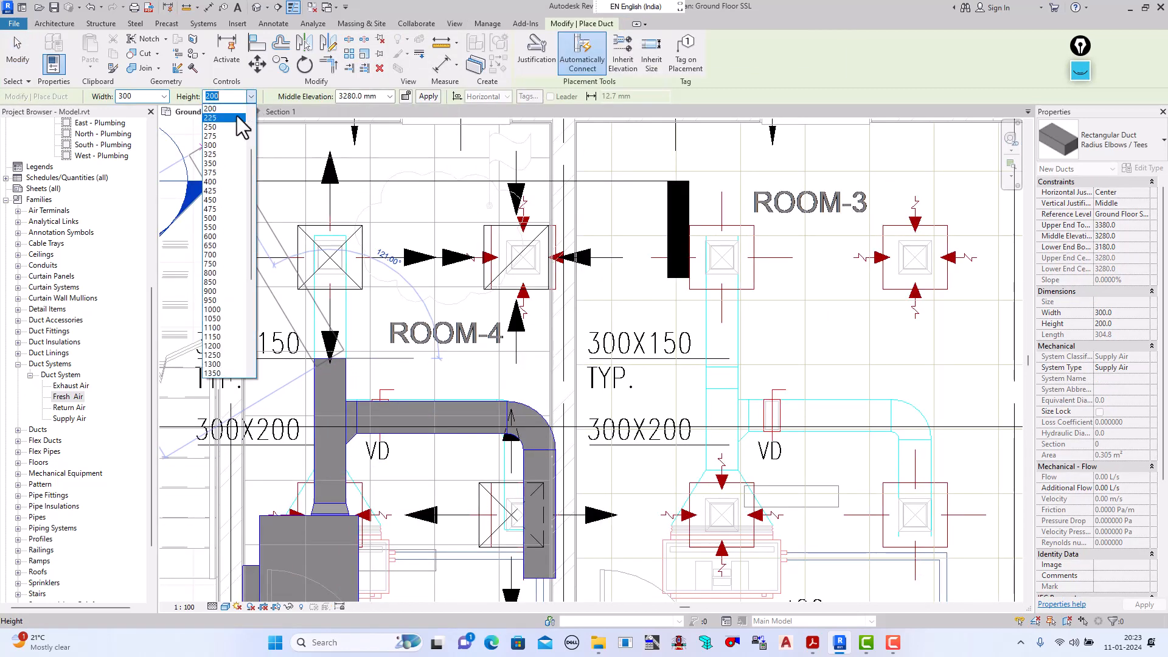
{"action": "scroll", "coordinate": [234, 152], "scroll_direction": "up", "scroll_amount": 2}
{"action": "left_click", "coordinate": [227, 145]}
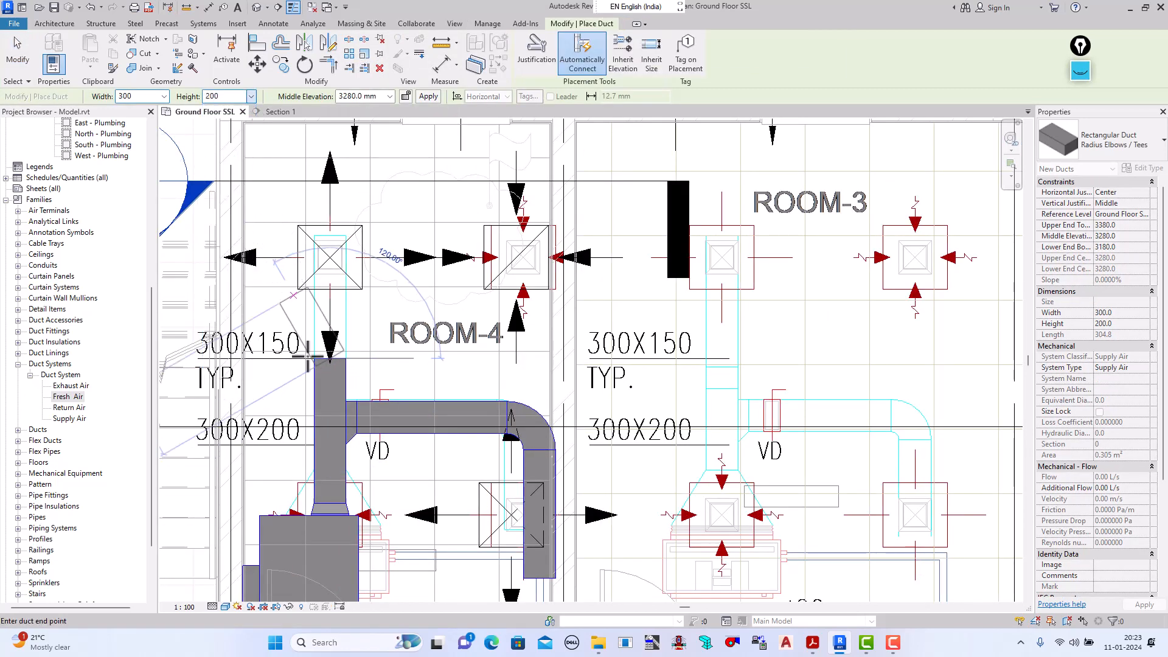
{"action": "scroll", "coordinate": [329, 274], "scroll_direction": "down", "scroll_amount": 3}
{"action": "scroll", "coordinate": [329, 262], "scroll_direction": "up", "scroll_amount": 4}
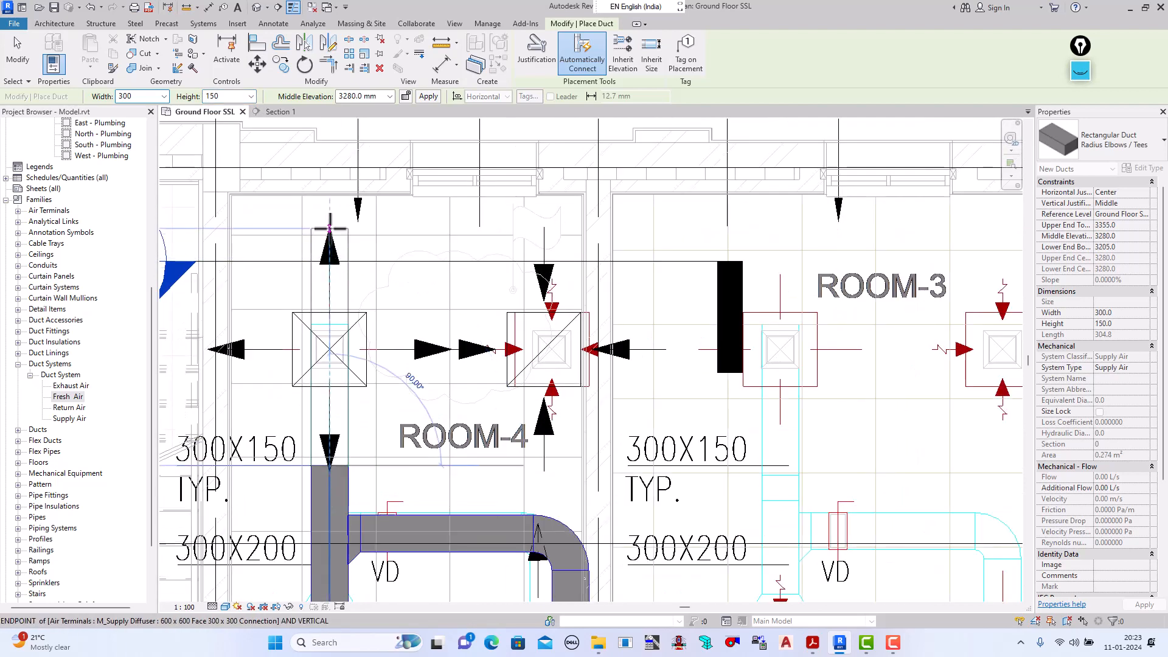
{"action": "left_click", "coordinate": [329, 212]}
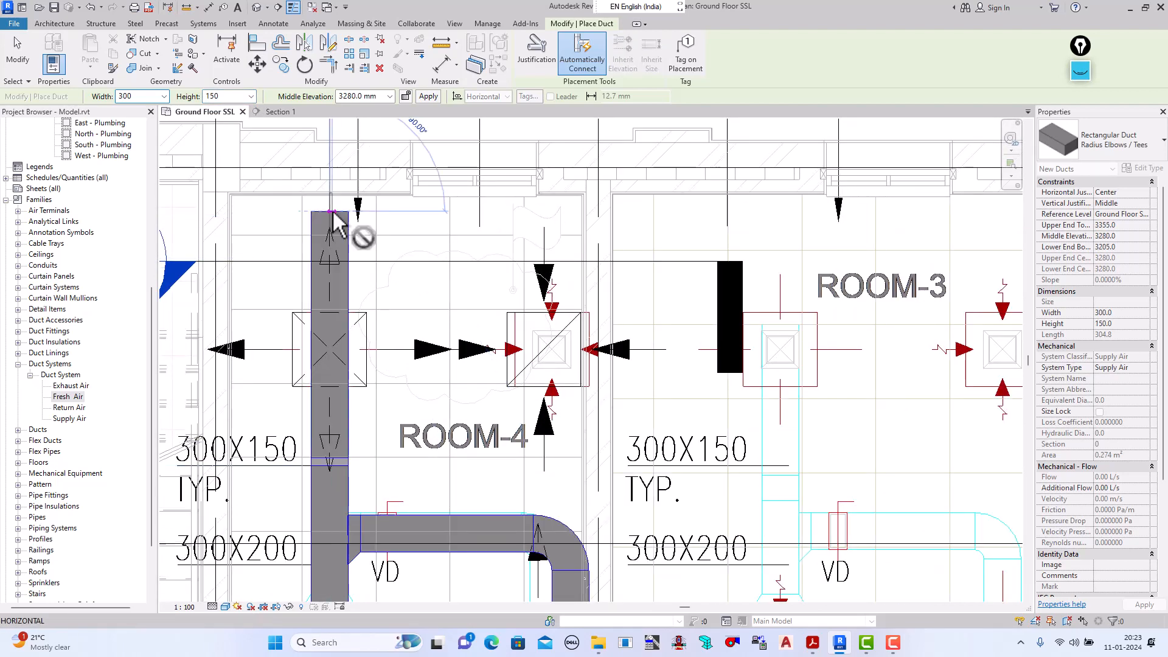
{"action": "left_click", "coordinate": [17, 52]}
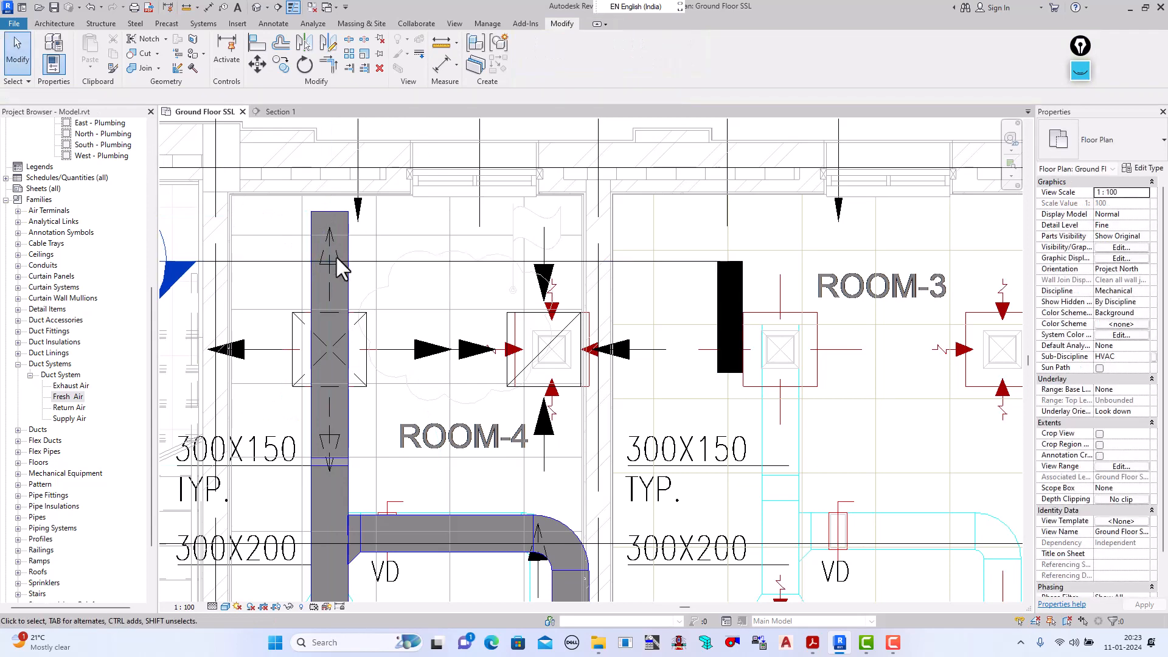
Step: Examine the Room-4 ducts and VAV unit above the supply diffusers in the Section 1 view, and return to the Ground Floor SSL plan
{"action": "scroll", "coordinate": [331, 259], "scroll_direction": "down", "scroll_amount": 3}
{"action": "scroll", "coordinate": [336, 555], "scroll_direction": "up", "scroll_amount": 2}
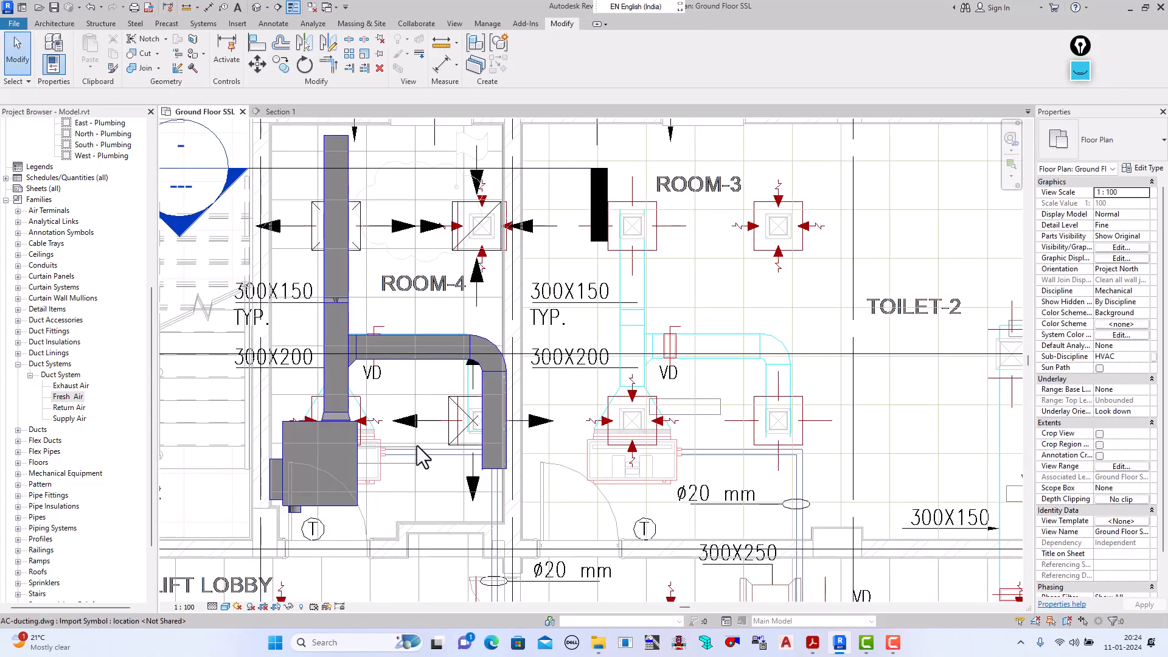
{"action": "scroll", "coordinate": [464, 464], "scroll_direction": "down", "scroll_amount": 1}
{"action": "scroll", "coordinate": [359, 243], "scroll_direction": "up", "scroll_amount": 2}
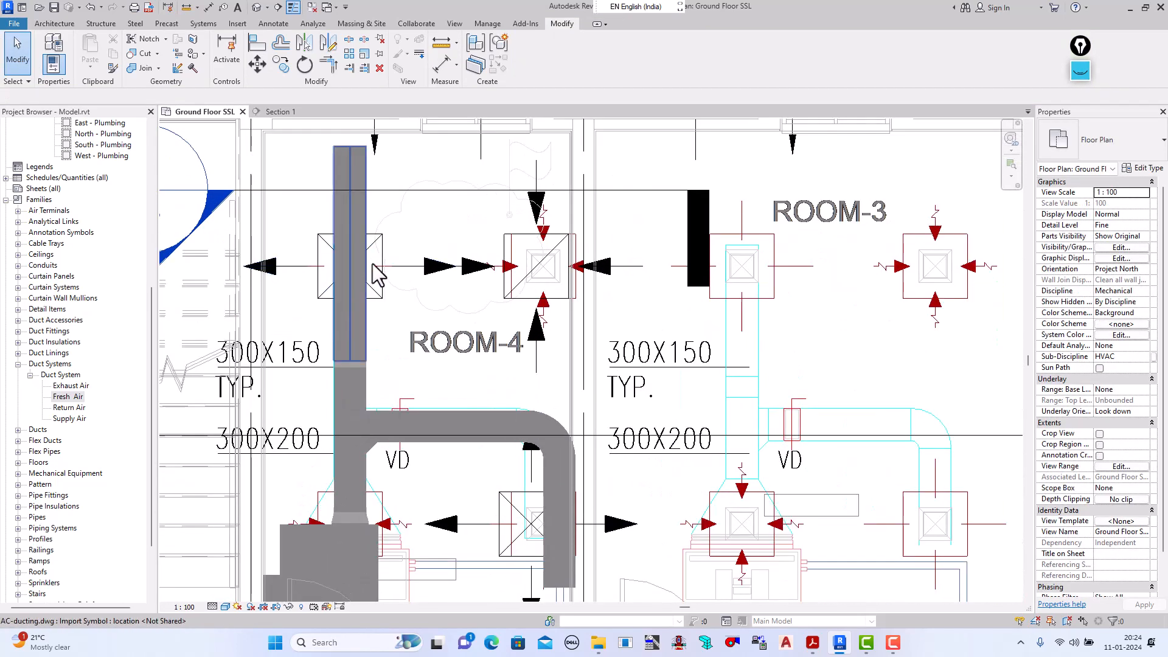
{"action": "left_click", "coordinate": [279, 113]}
{"action": "scroll", "coordinate": [383, 283], "scroll_direction": "down", "scroll_amount": 4}
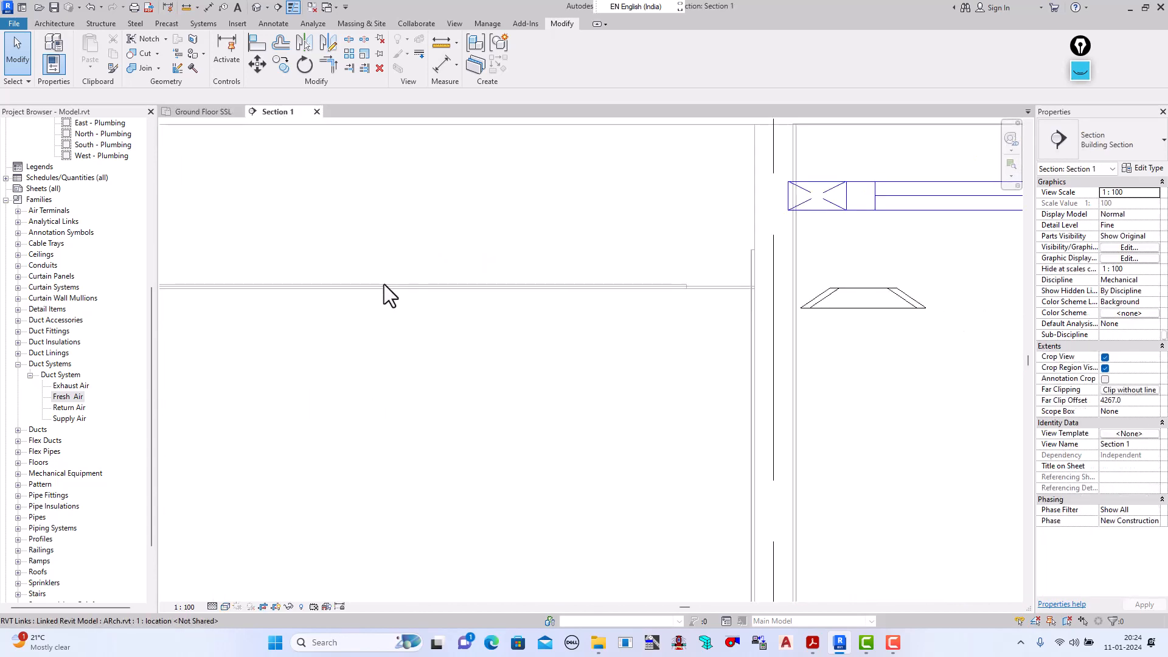
{"action": "scroll", "coordinate": [614, 257], "scroll_direction": "up", "scroll_amount": 3}
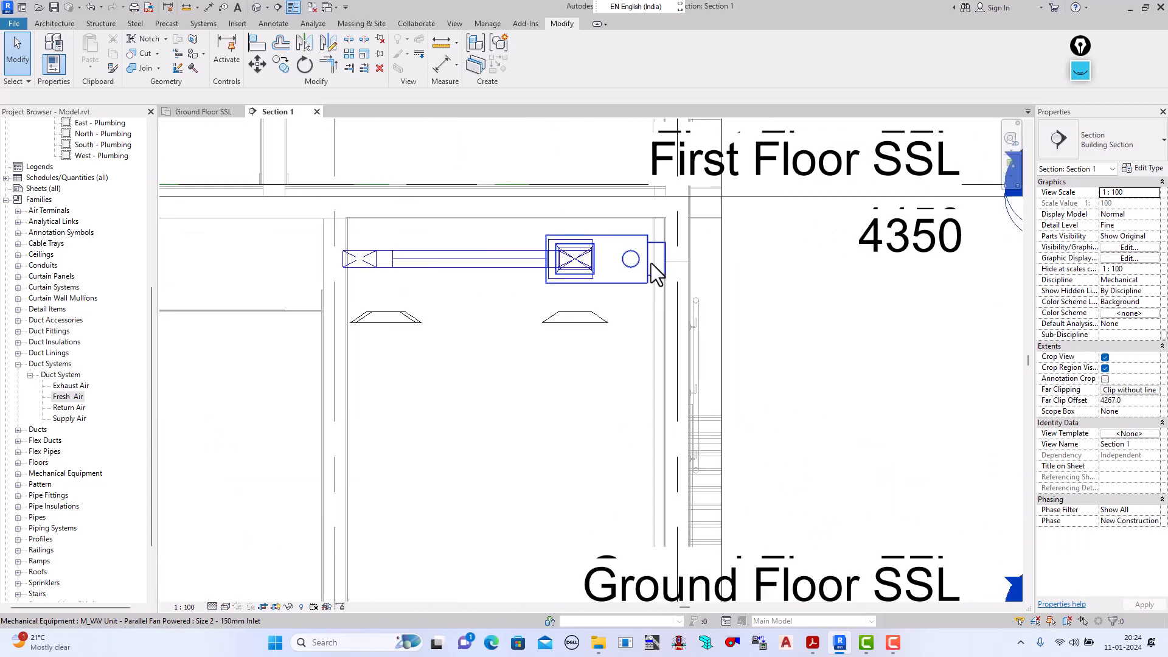
{"action": "scroll", "coordinate": [313, 255], "scroll_direction": "up", "scroll_amount": 3}
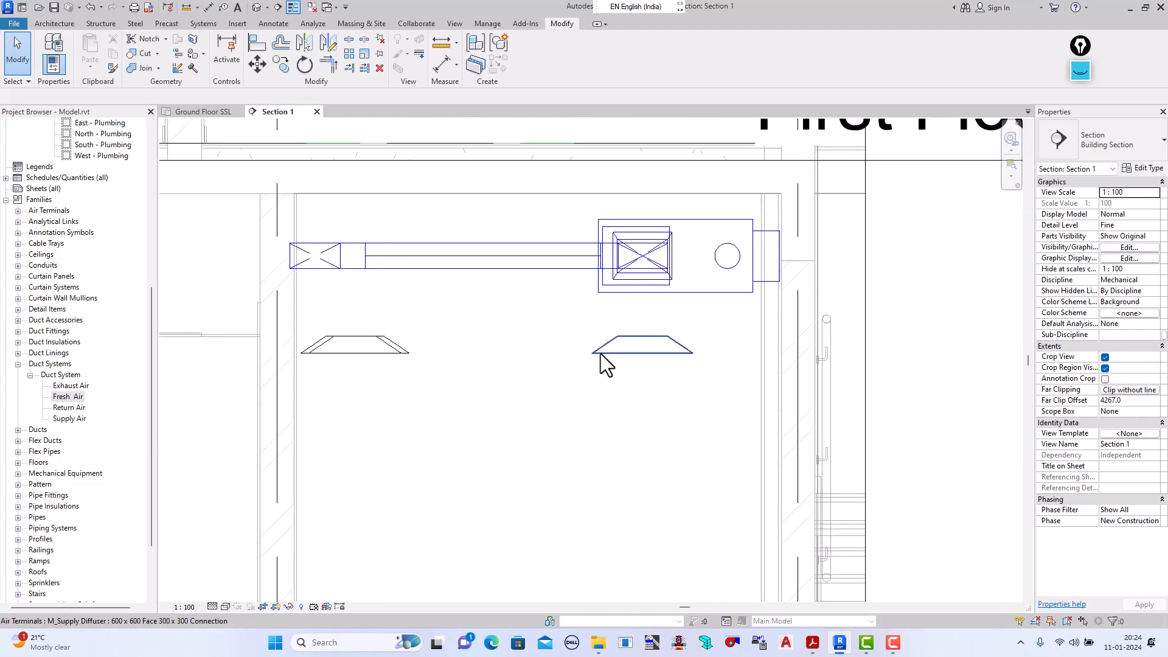
{"action": "scroll", "coordinate": [505, 309], "scroll_direction": "down", "scroll_amount": 1}
{"action": "left_click", "coordinate": [205, 113]}
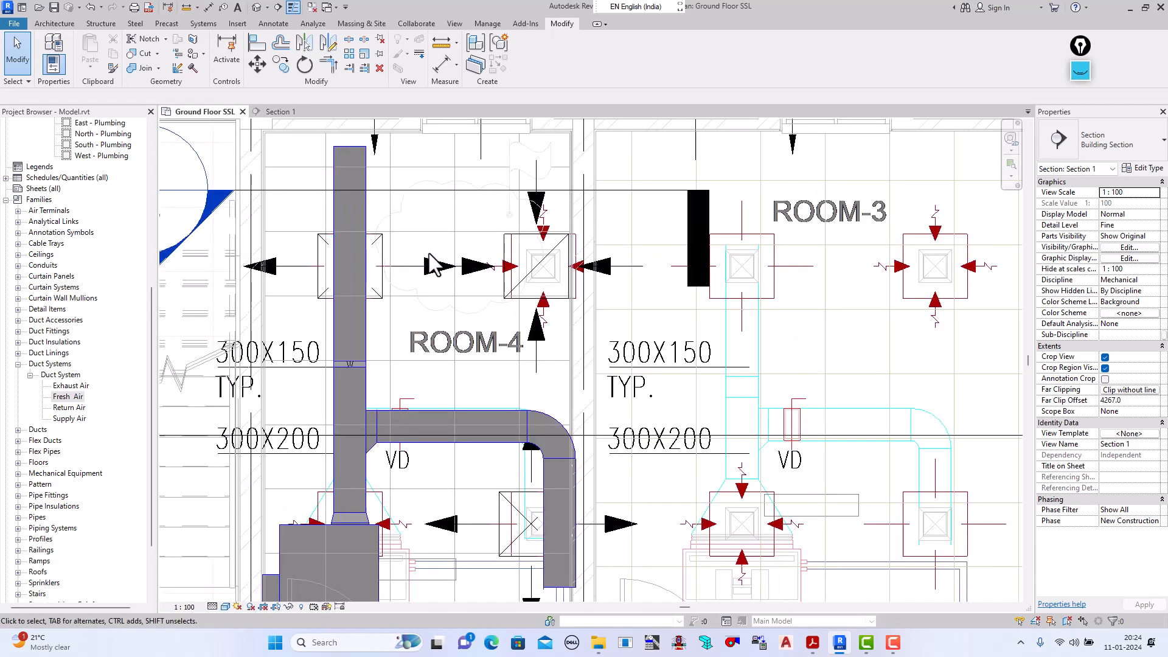
Step: Try to rotate the section line that crosses the ducts in Room-4
{"action": "scroll", "coordinate": [390, 250], "scroll_direction": "down", "scroll_amount": 2}
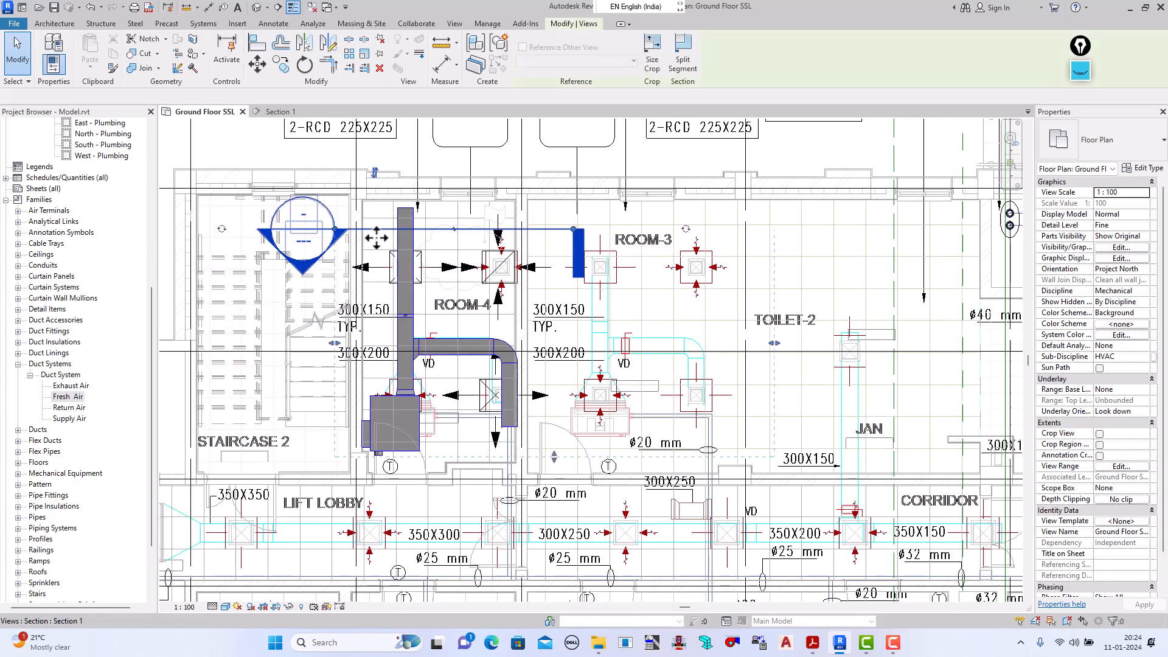
{"action": "left_click", "coordinate": [373, 232]}
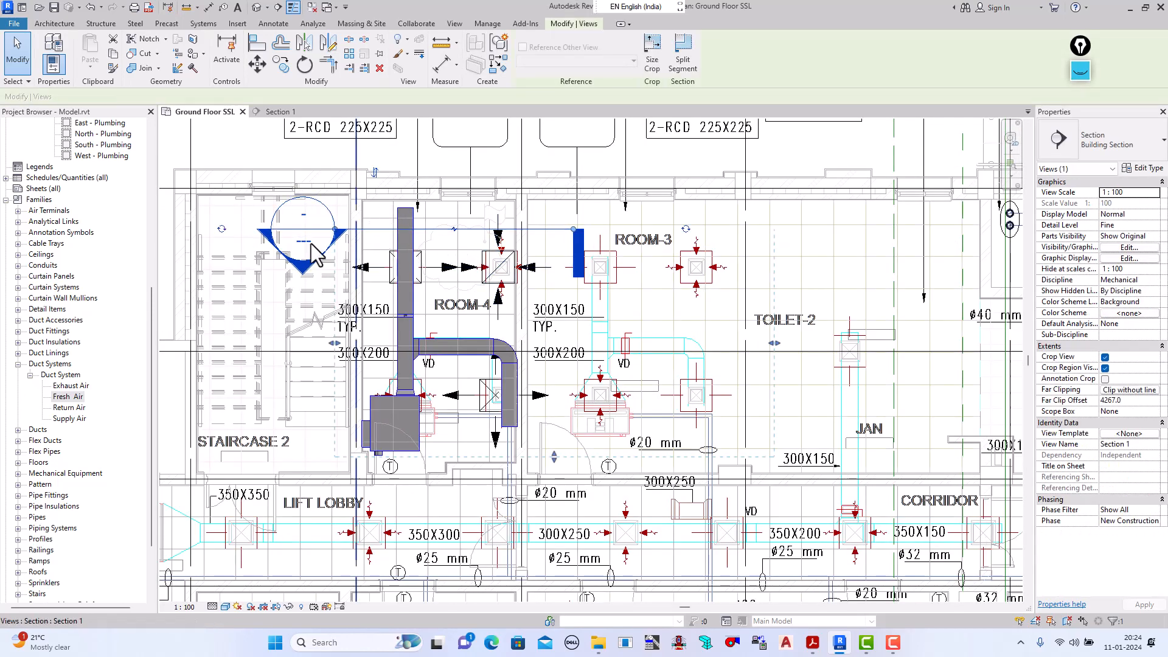
{"action": "left_click", "coordinate": [222, 230]}
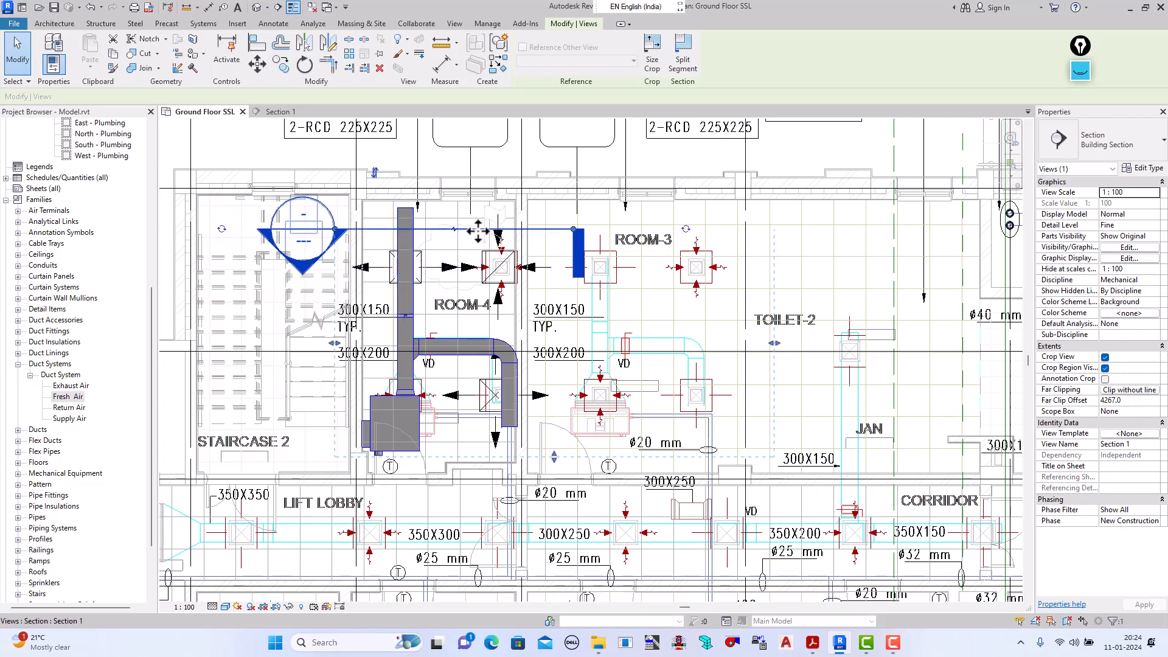
{"action": "right_click", "coordinate": [478, 231]}
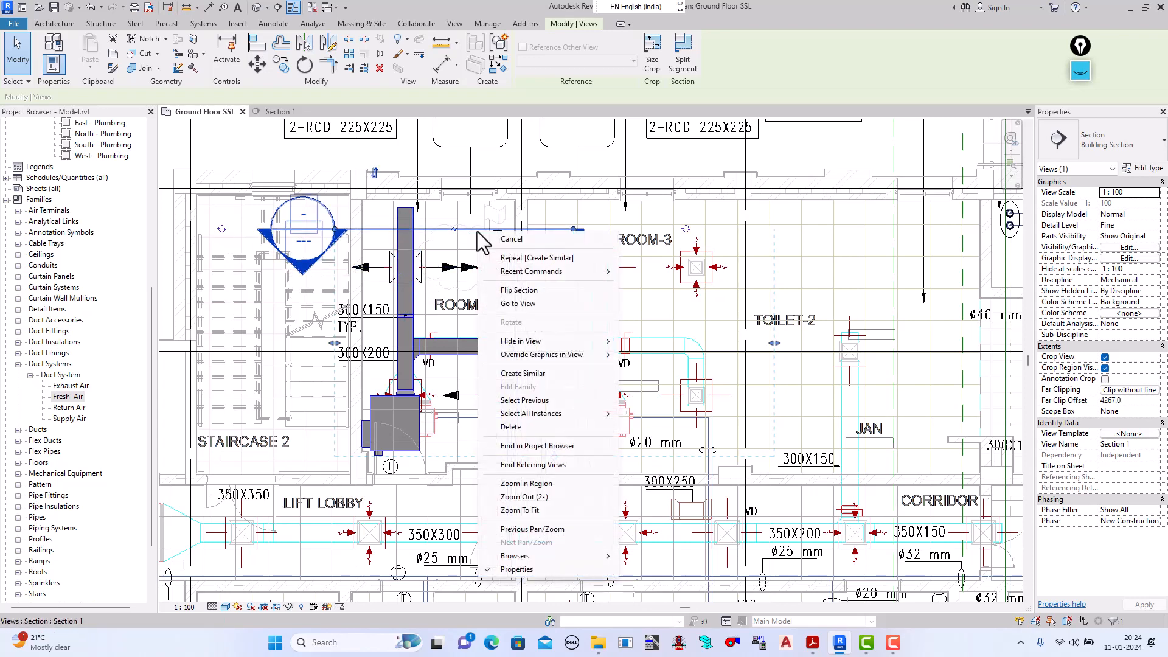
{"action": "left_click", "coordinate": [306, 64]}
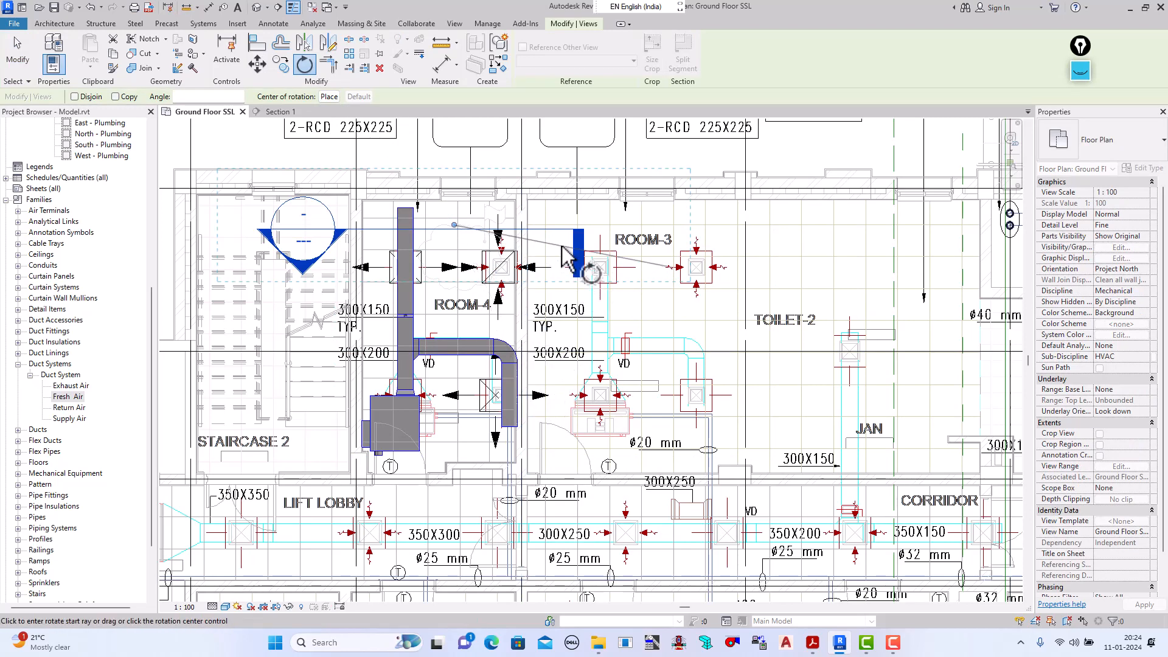
{"action": "left_click", "coordinate": [468, 406]}
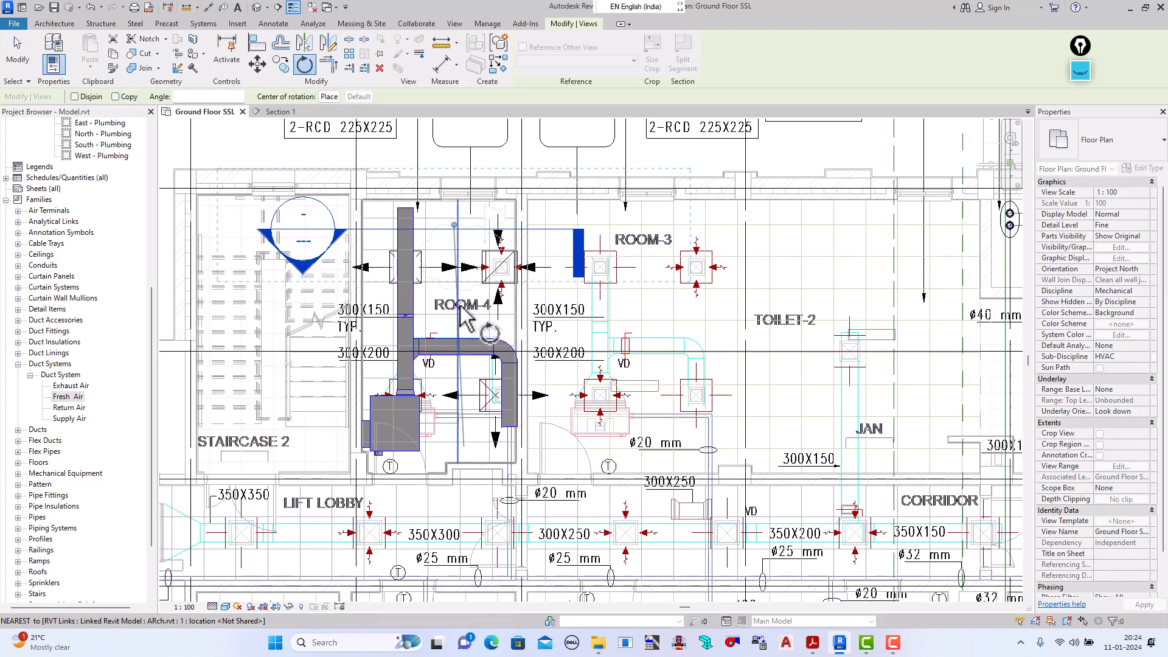
{"action": "left_click", "coordinate": [468, 230]}
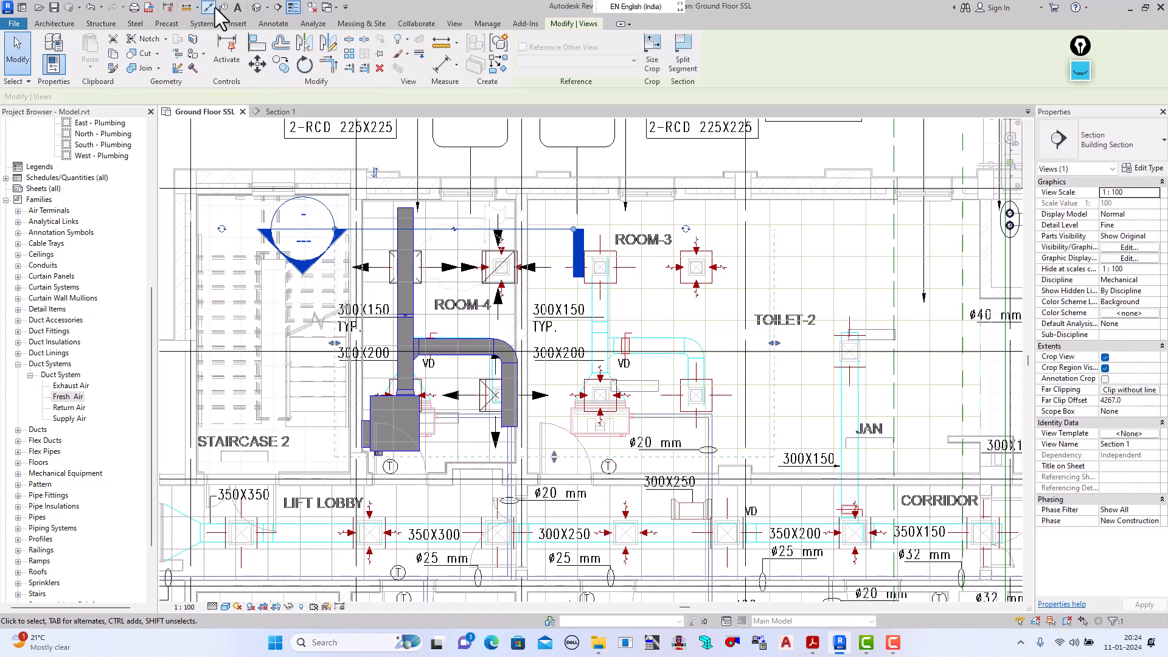
Step: Draw a section along the wall between Staircase 2 and Room-4, from the outer wall down to the lift lobby, looking into Room-4
{"action": "left_click", "coordinate": [277, 7]}
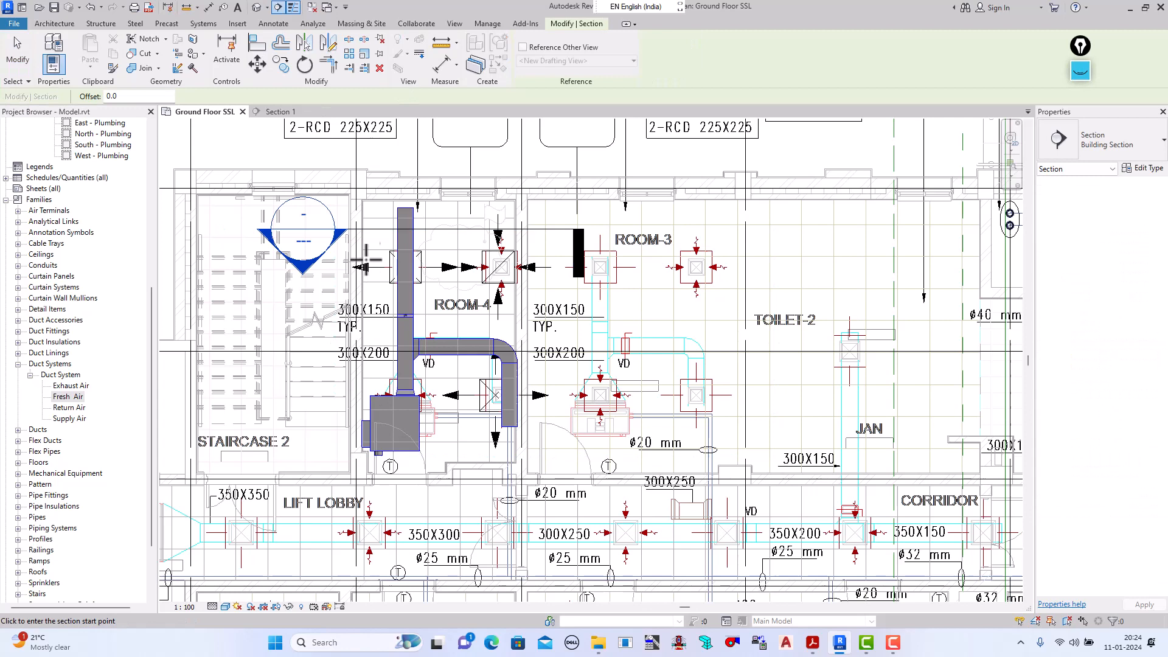
{"action": "left_click", "coordinate": [345, 202]}
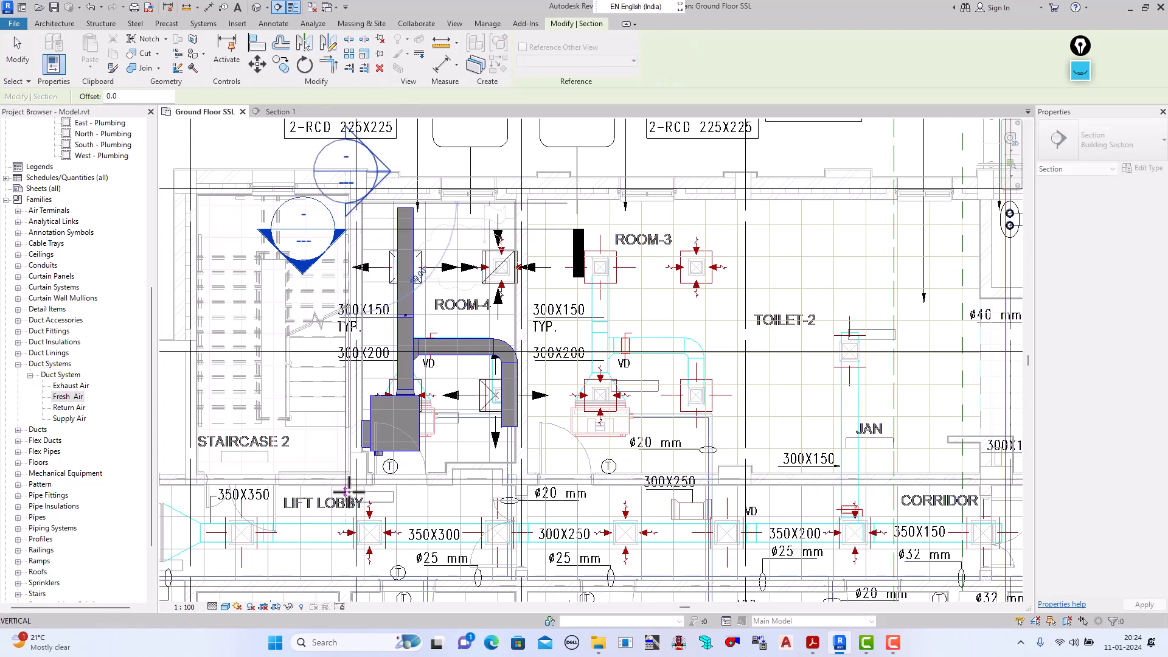
{"action": "key", "text": "Escape"}
{"action": "key", "text": "Escape"}
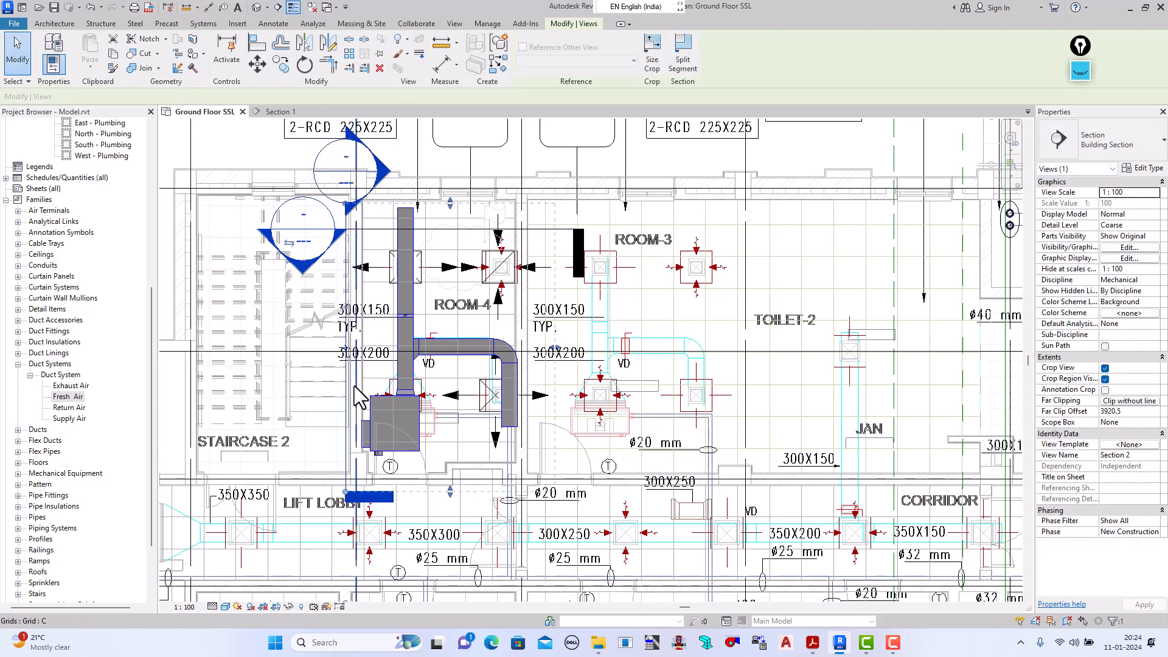
{"action": "left_click", "coordinate": [356, 382]}
{"action": "key", "text": "Escape"}
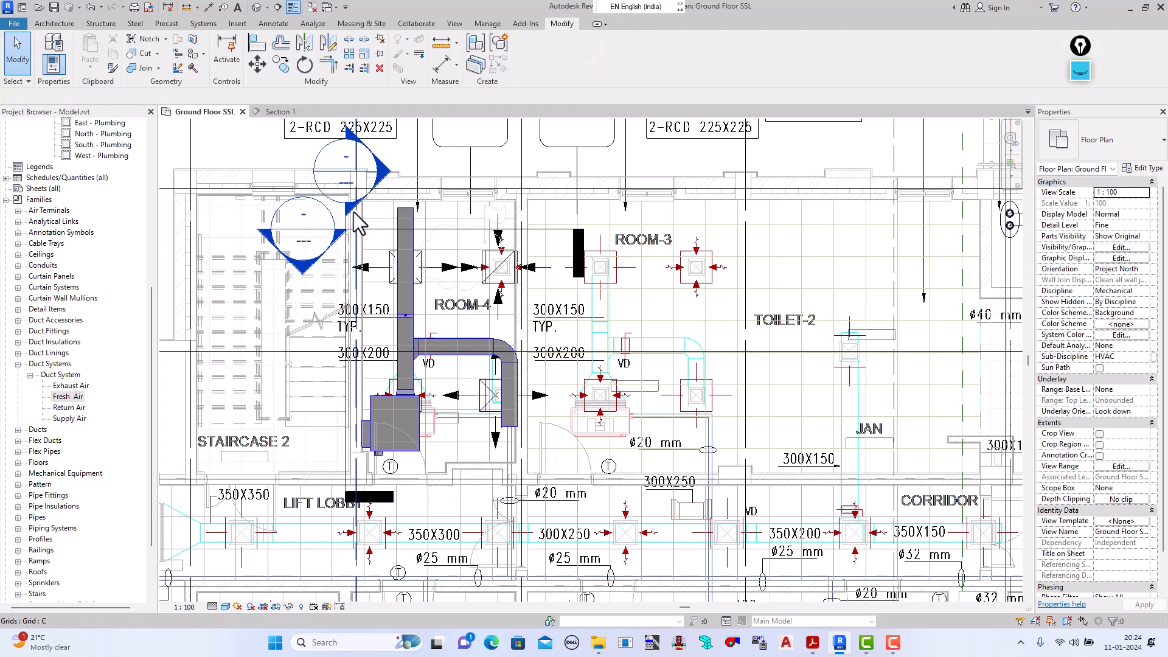
Step: Open the view of the new section that looks into Room-4 from the staircase side
{"action": "scroll", "coordinate": [380, 251], "scroll_direction": "up", "scroll_amount": 2}
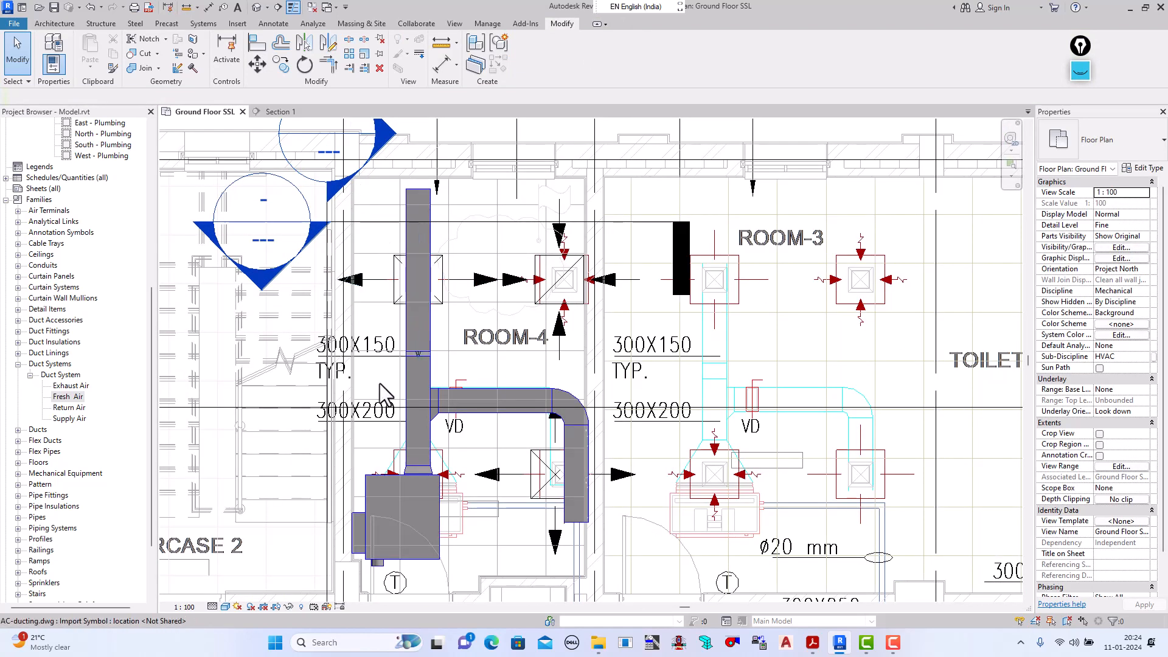
{"action": "scroll", "coordinate": [352, 384], "scroll_direction": "down", "scroll_amount": 4}
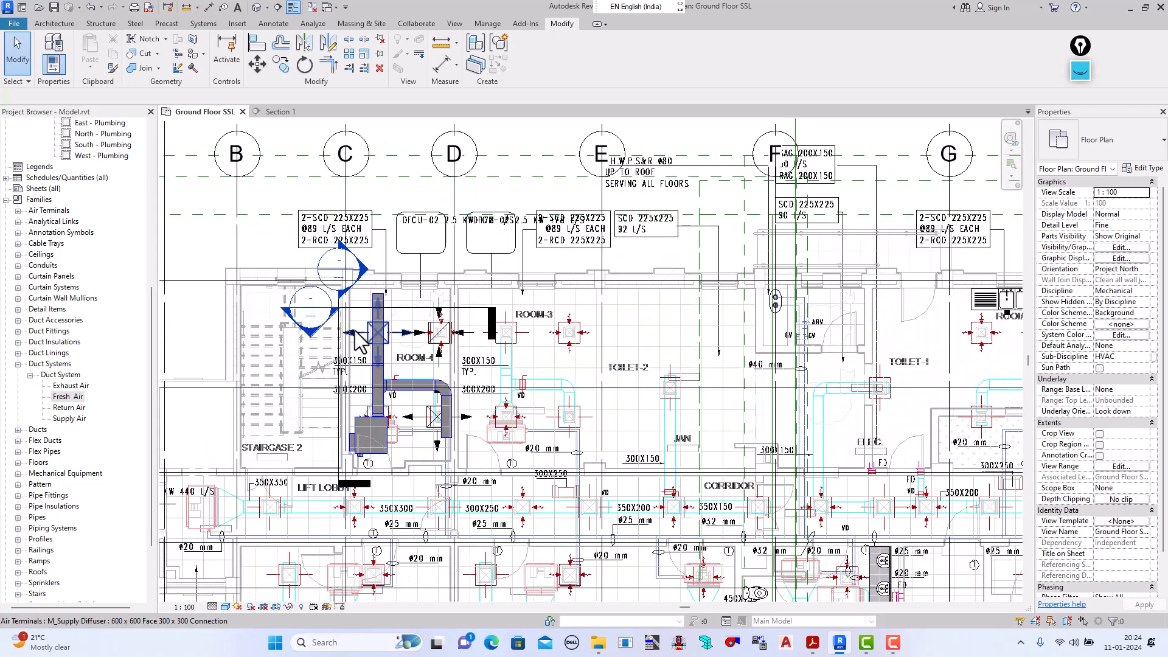
{"action": "scroll", "coordinate": [359, 260], "scroll_direction": "up", "scroll_amount": 3}
{"action": "scroll", "coordinate": [372, 227], "scroll_direction": "up", "scroll_amount": 1}
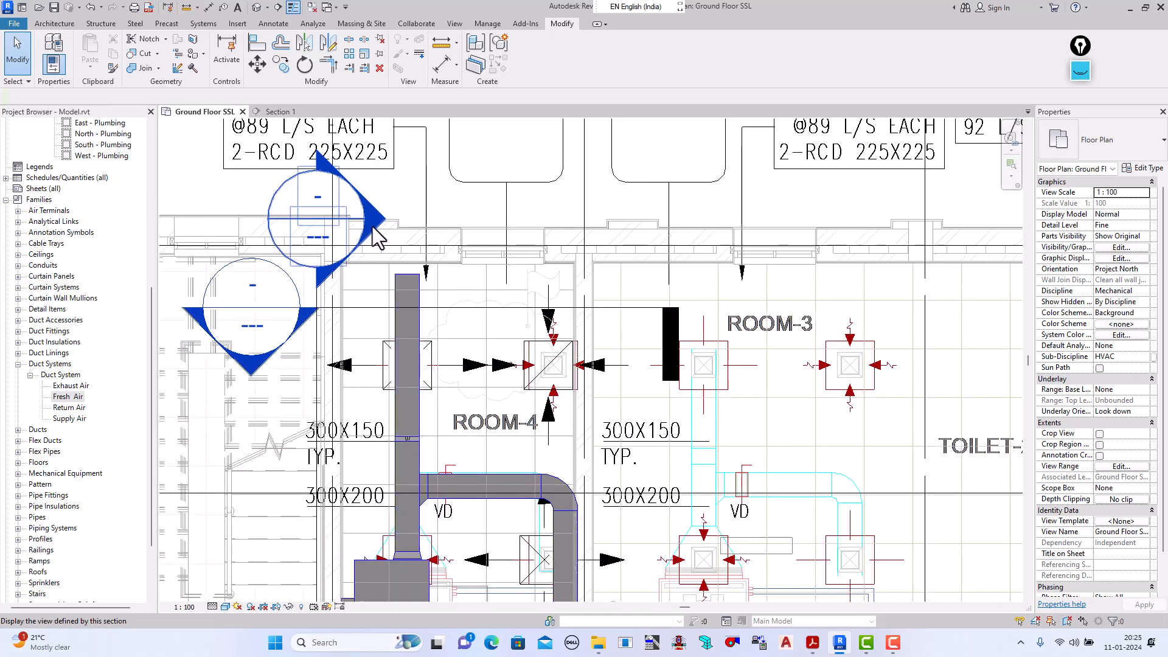
{"action": "right_click", "coordinate": [372, 226]}
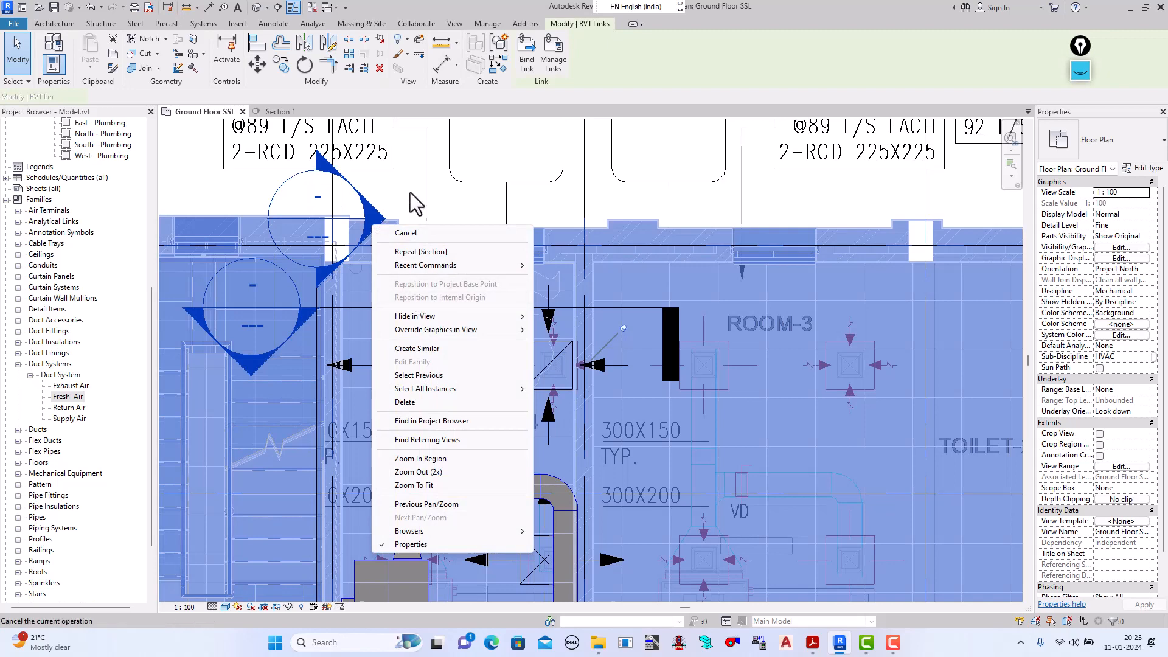
{"action": "key", "text": "Escape"}
{"action": "key", "text": "Escape"}
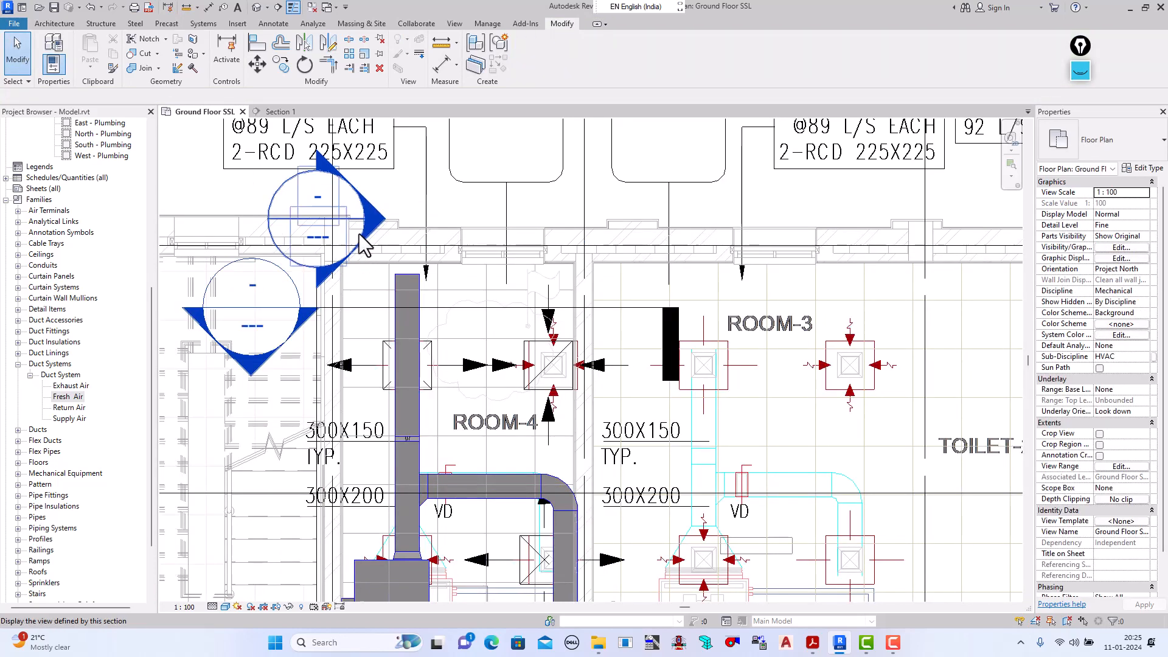
{"action": "right_click", "coordinate": [369, 224]}
{"action": "left_click", "coordinate": [424, 287]}
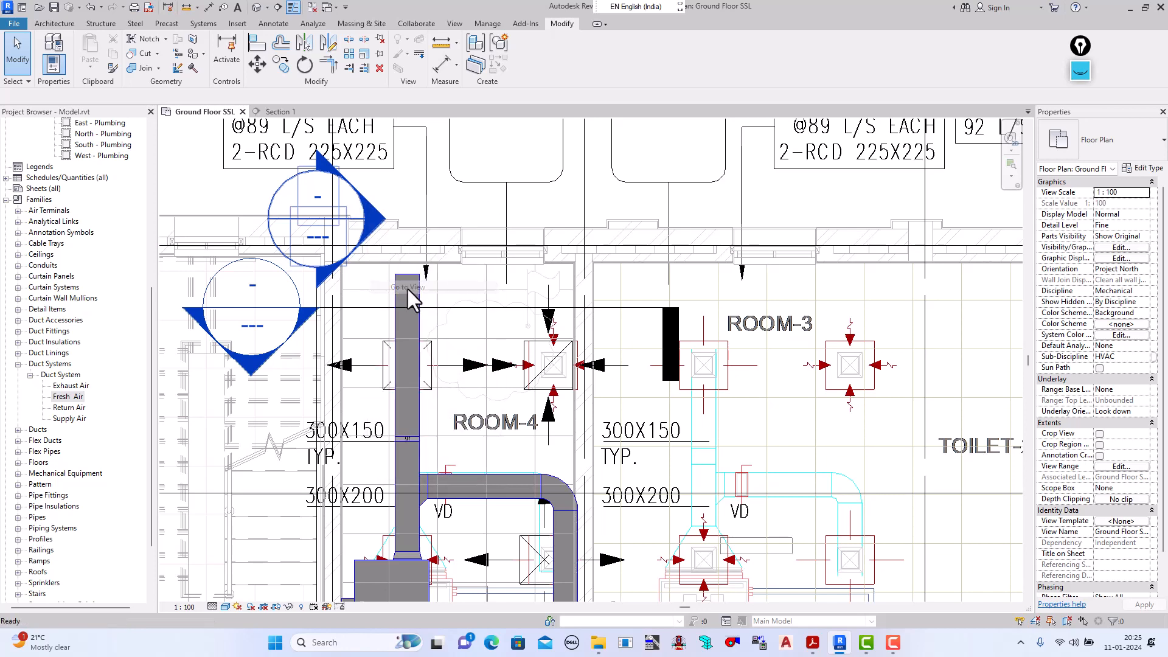
Step: Set the Section 2 view to Fine detail level and a shaded visual style
{"action": "scroll", "coordinate": [572, 385], "scroll_direction": "up", "scroll_amount": 3}
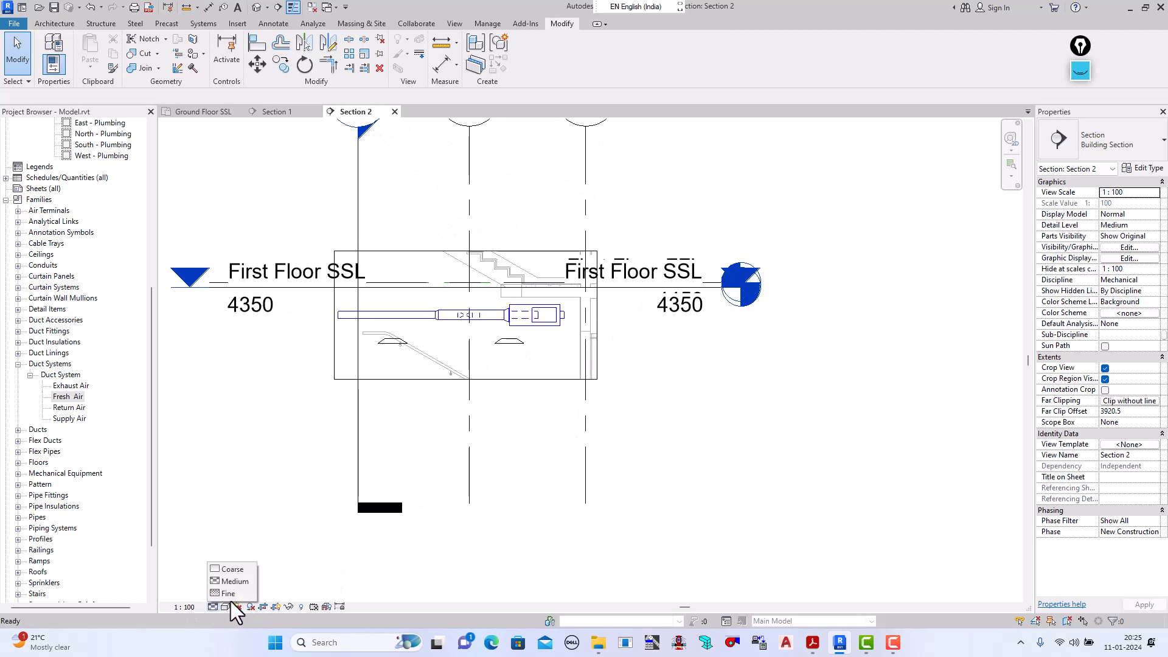
{"action": "left_click", "coordinate": [230, 597]}
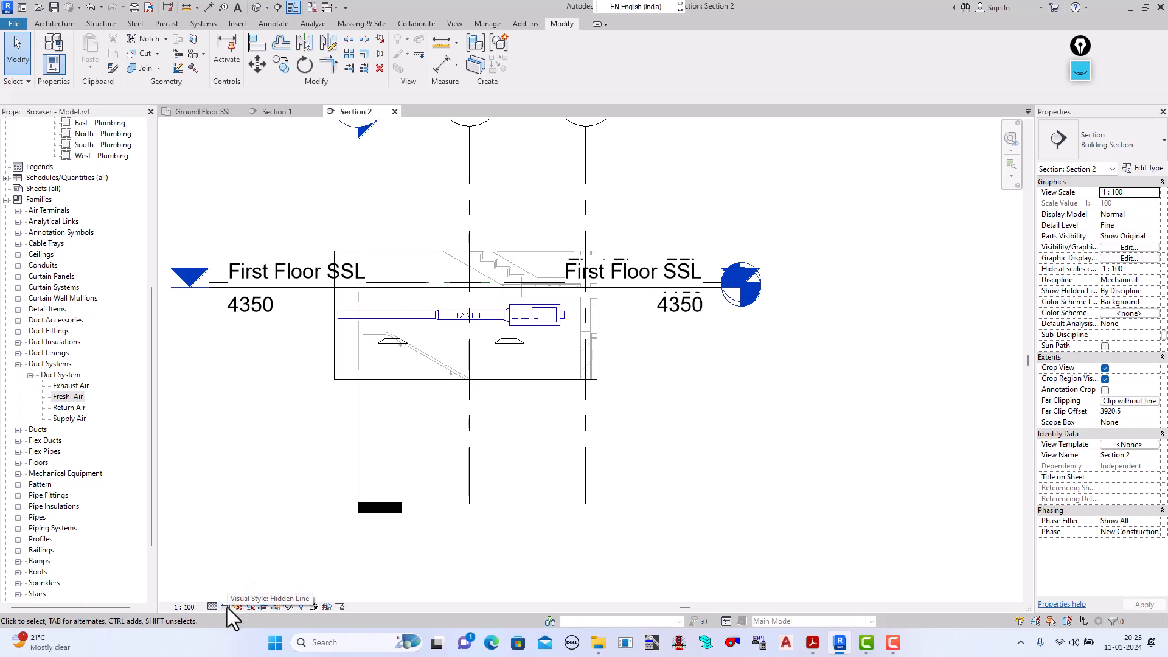
{"action": "left_click", "coordinate": [225, 607]}
{"action": "left_click", "coordinate": [242, 572]}
{"action": "scroll", "coordinate": [406, 326], "scroll_direction": "up", "scroll_amount": 2}
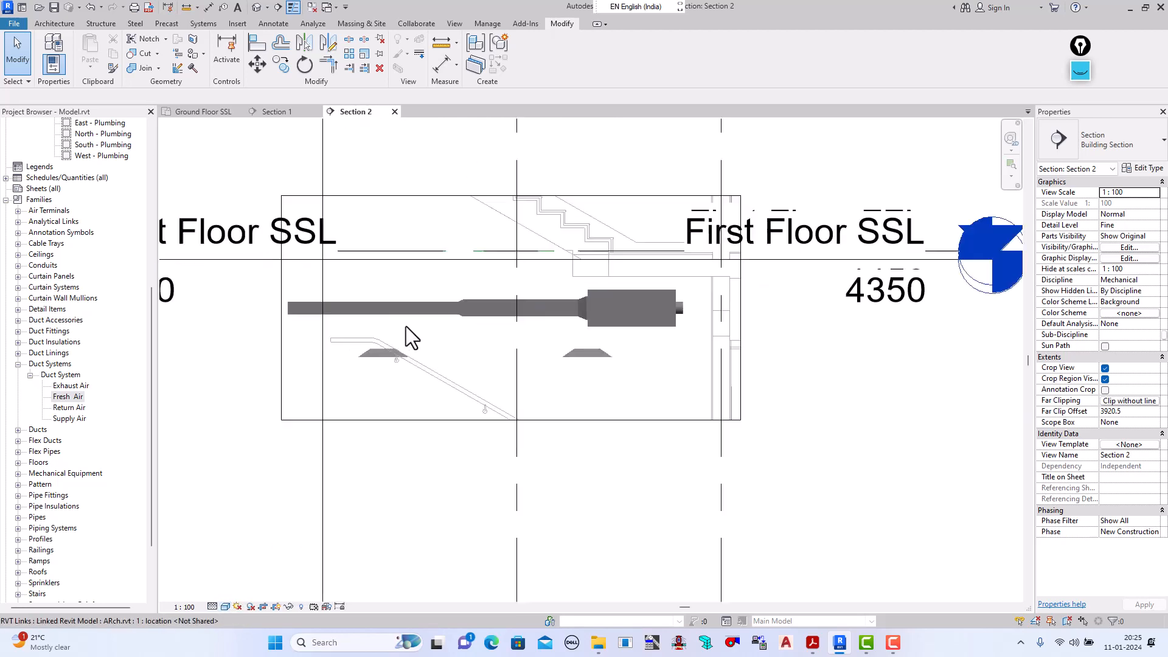
Step: Examine how Room-4's supply diffuser lines up under the duct run in Section 2, and return to the Ground Floor SSL plan
{"action": "scroll", "coordinate": [406, 326], "scroll_direction": "up", "scroll_amount": 3}
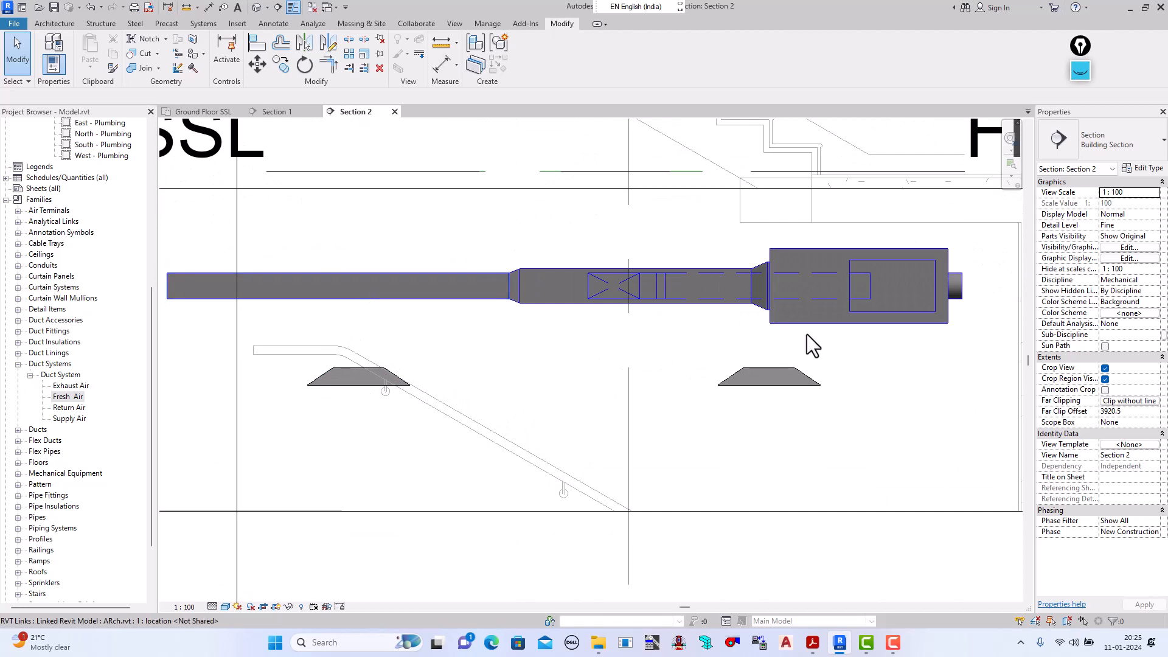
{"action": "scroll", "coordinate": [661, 341], "scroll_direction": "down", "scroll_amount": 1}
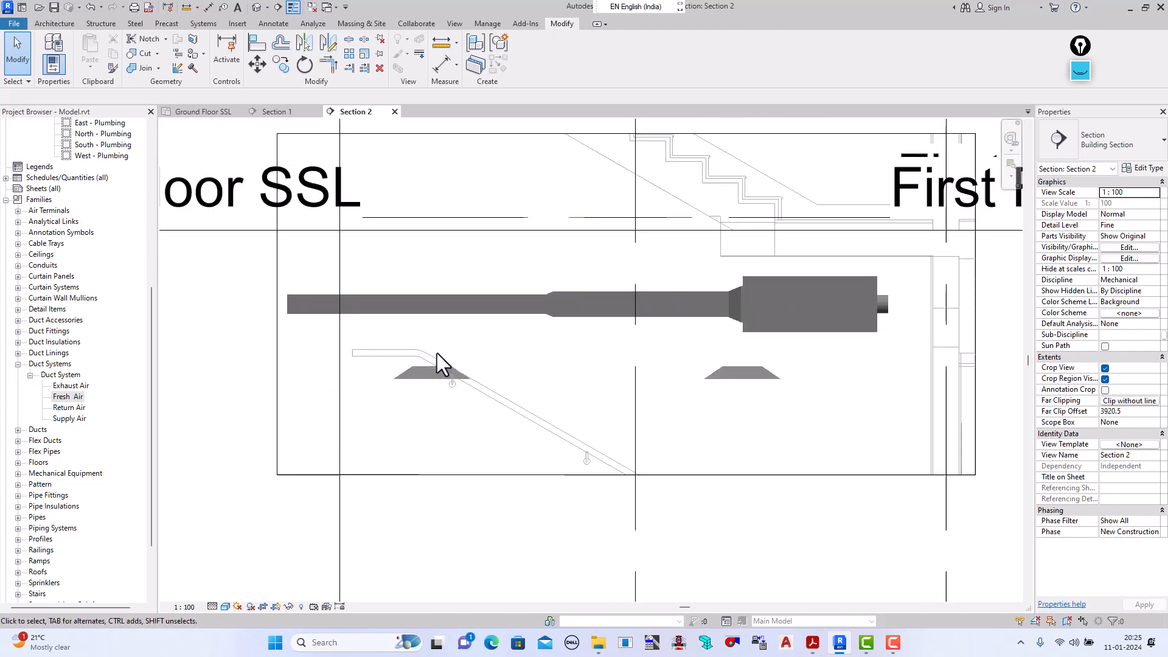
{"action": "scroll", "coordinate": [437, 353], "scroll_direction": "up", "scroll_amount": 1}
{"action": "left_click", "coordinate": [418, 378]}
{"action": "scroll", "coordinate": [429, 342], "scroll_direction": "up", "scroll_amount": 3}
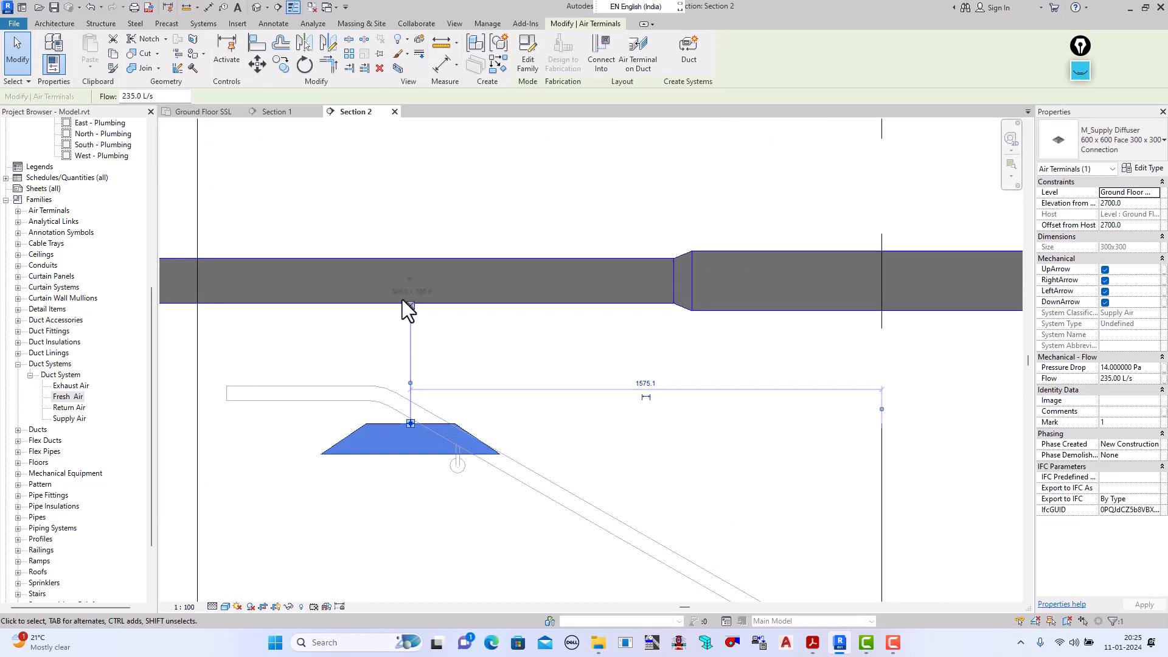
{"action": "left_click", "coordinate": [200, 112]}
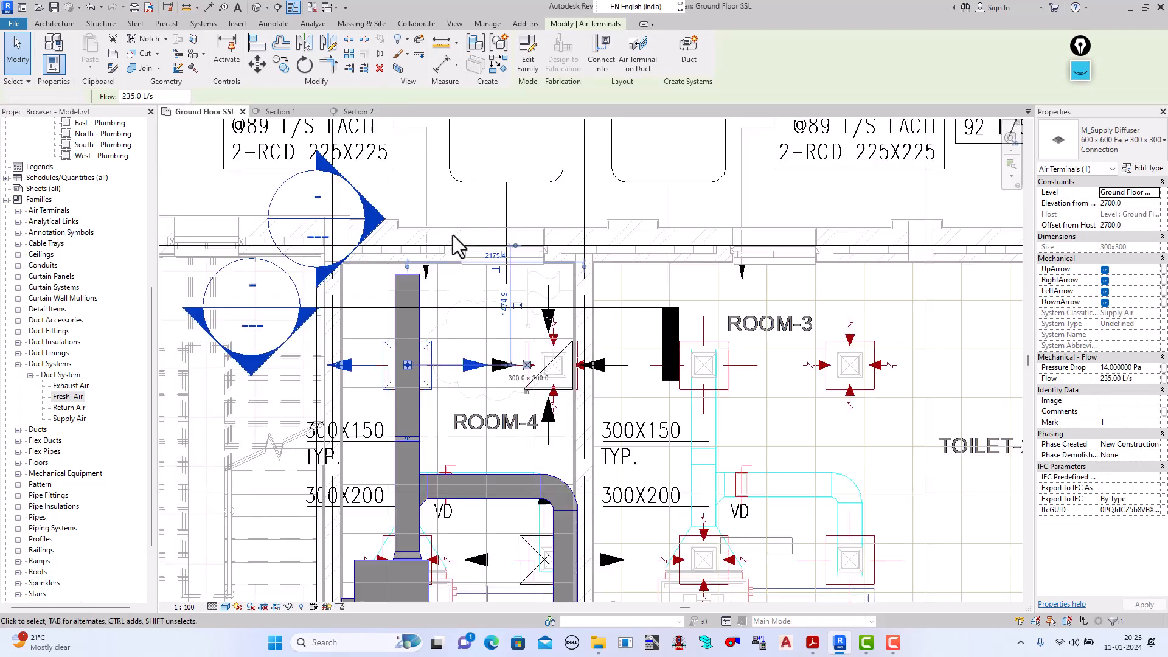
Step: Select Room-4's ducts, fittings, VAV unit and adjoining diffusers in plan, and show them in a 3D selection box
{"action": "scroll", "coordinate": [426, 304], "scroll_direction": "down", "scroll_amount": 3}
{"action": "scroll", "coordinate": [453, 351], "scroll_direction": "up", "scroll_amount": 2}
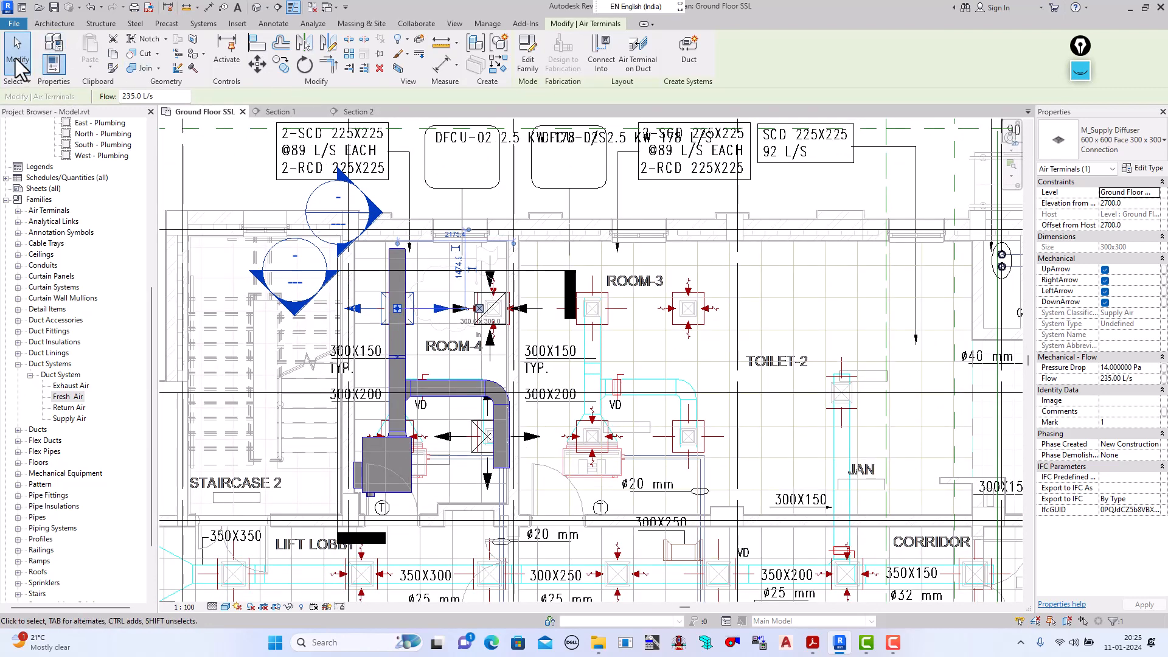
{"action": "left_click", "coordinate": [15, 61]}
{"action": "scroll", "coordinate": [430, 324], "scroll_direction": "down", "scroll_amount": 1}
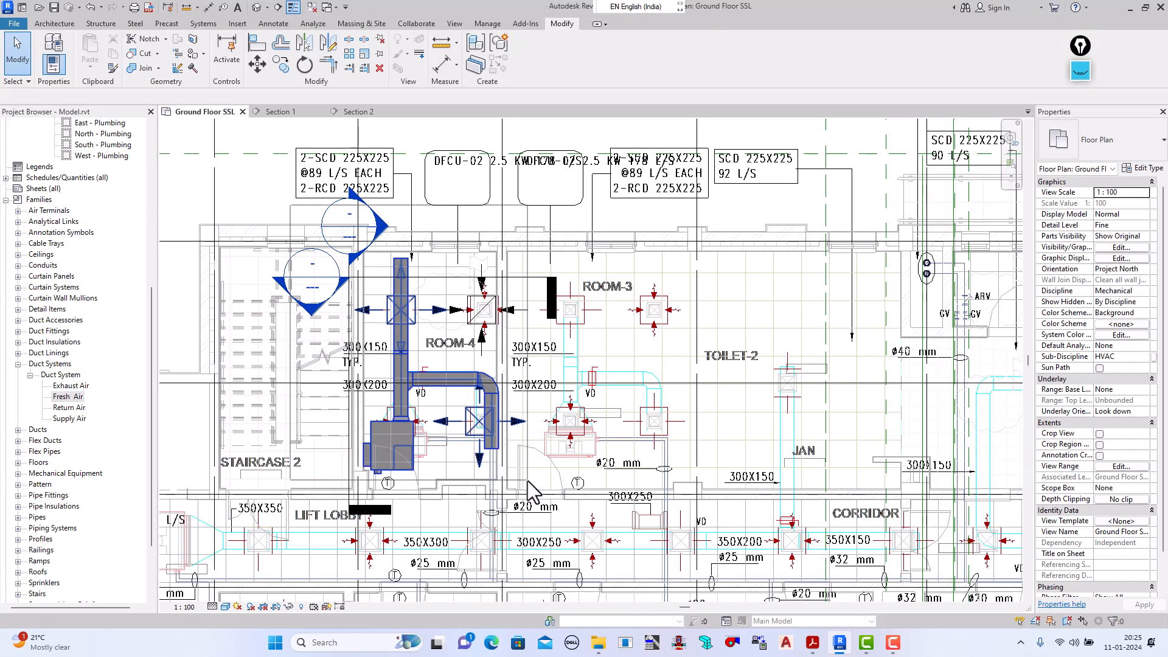
{"action": "left_click", "coordinate": [481, 447]}
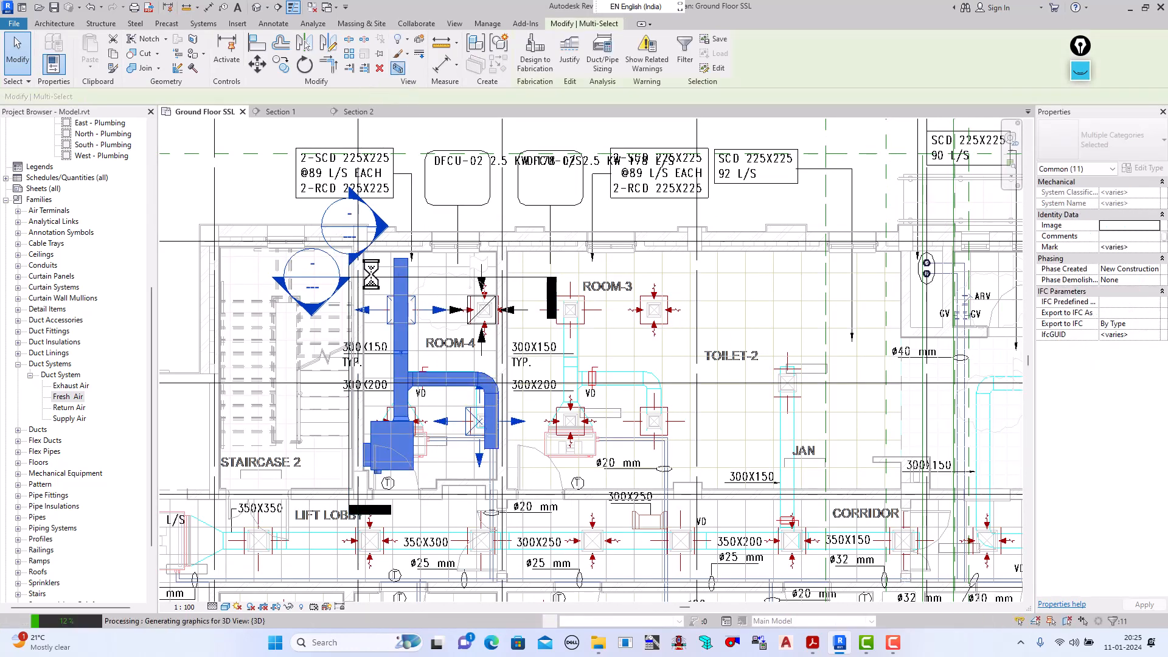
{"action": "left_click", "coordinate": [397, 69]}
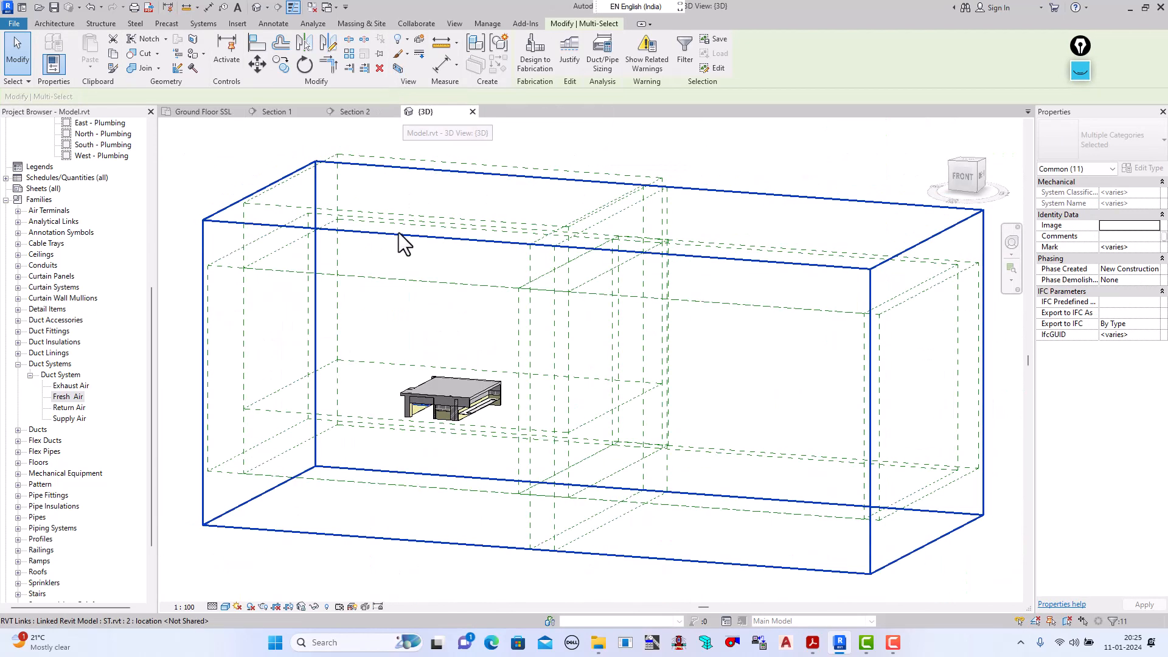
Step: Examine Room-4's ducts and VAV unit above the diffusers in the cropped 3D view
{"action": "scroll", "coordinate": [399, 243], "scroll_direction": "down", "scroll_amount": 2}
{"action": "scroll", "coordinate": [438, 356], "scroll_direction": "up", "scroll_amount": 2}
{"action": "scroll", "coordinate": [401, 365], "scroll_direction": "up", "scroll_amount": 2}
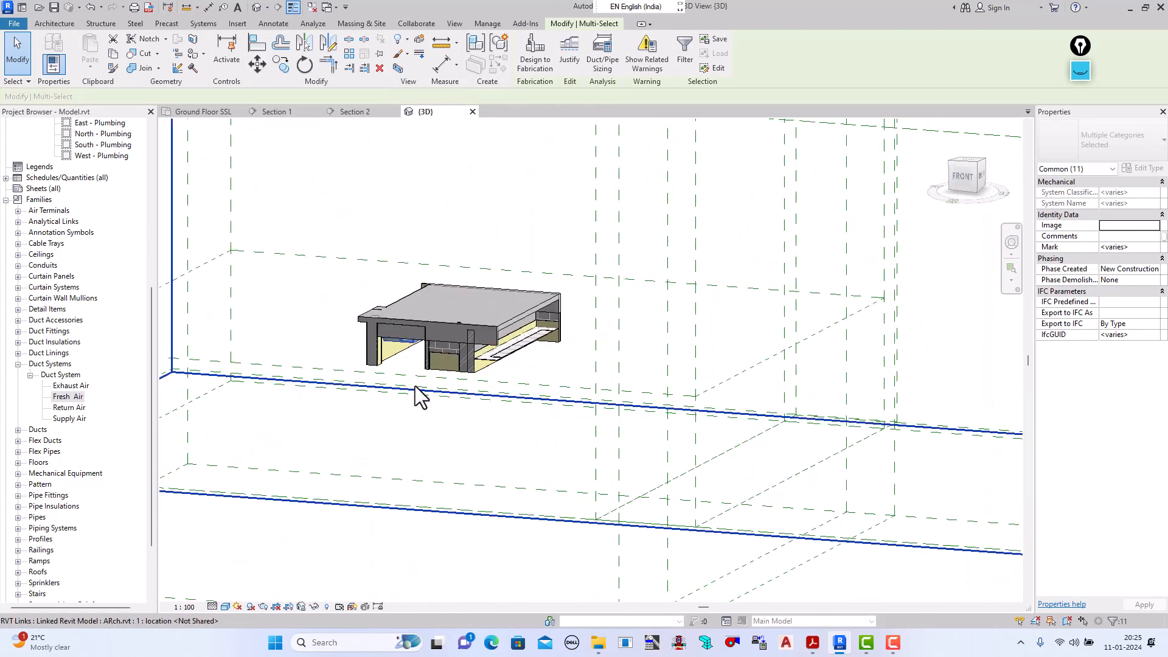
{"action": "middle_click_drag", "start_coordinate": [464, 392], "coordinate": [438, 332], "text": "shift"}
{"action": "scroll", "coordinate": [438, 332], "scroll_direction": "up", "scroll_amount": 3}
{"action": "scroll", "coordinate": [438, 332], "scroll_direction": "up", "scroll_amount": 5}
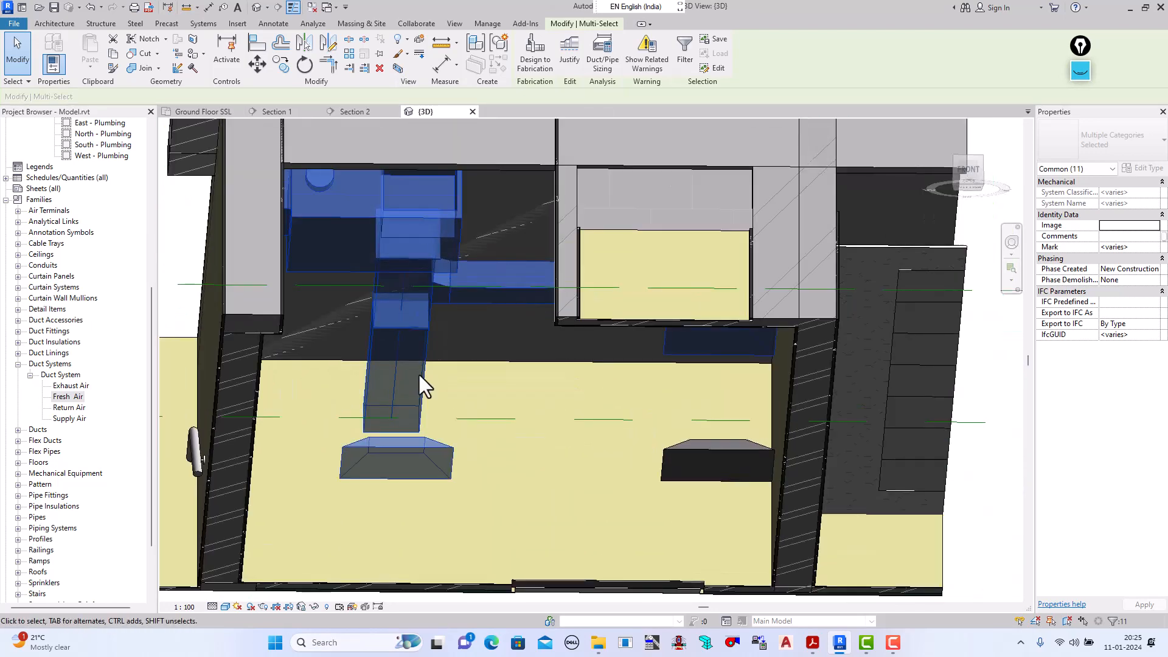
{"action": "middle_click_drag", "start_coordinate": [509, 453], "coordinate": [399, 364], "text": "shift"}
{"action": "scroll", "coordinate": [396, 360], "scroll_direction": "down", "scroll_amount": 3}
{"action": "middle_click_drag", "start_coordinate": [456, 448], "coordinate": [464, 404], "text": "shift"}
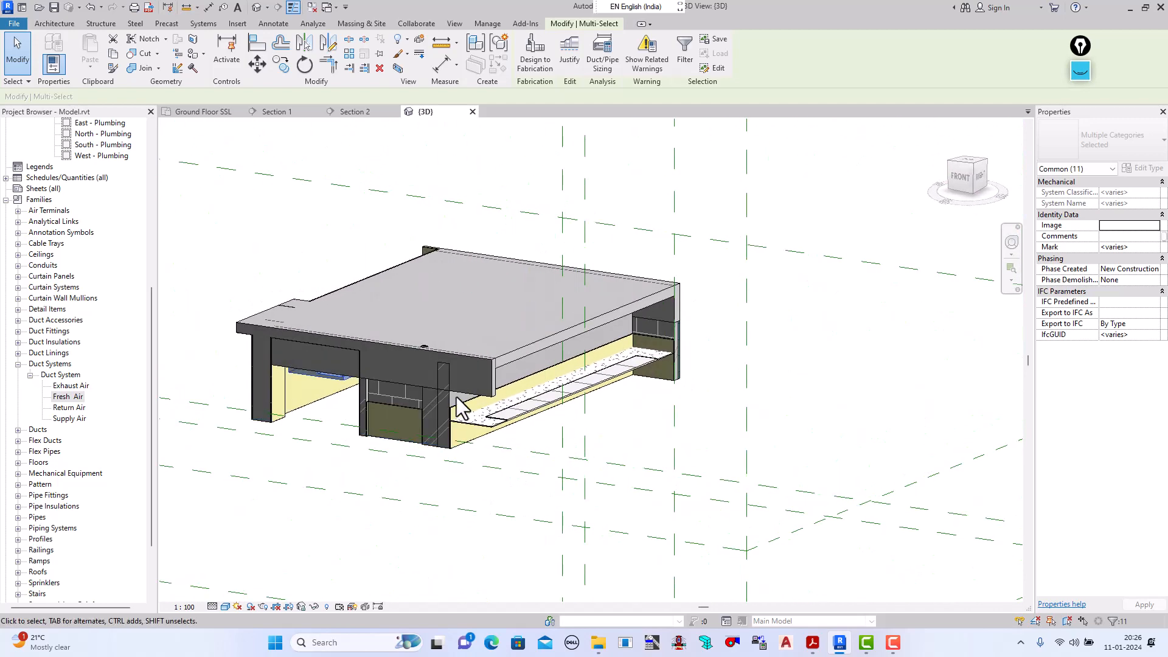
{"action": "scroll", "coordinate": [485, 363], "scroll_direction": "down", "scroll_amount": 3}
{"action": "scroll", "coordinate": [484, 364], "scroll_direction": "down", "scroll_amount": 3}
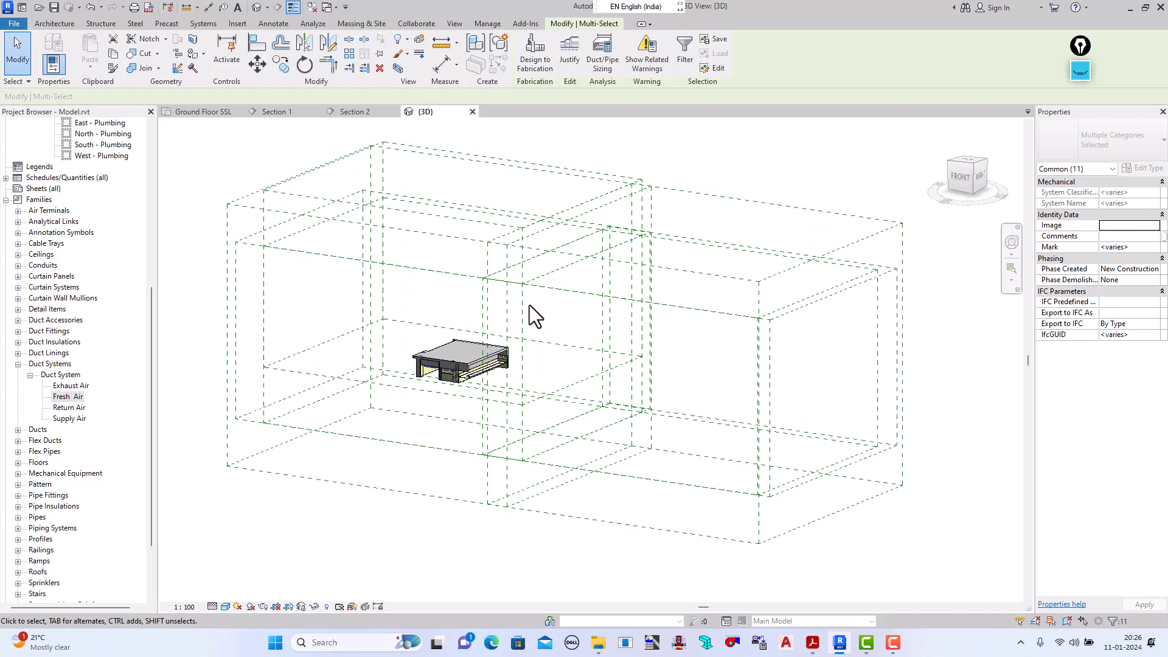
Step: Hide the scope boxes and show the section boxes in the 3D view's annotation visibility settings
{"action": "key", "text": "v"}
{"action": "key", "text": "v"}
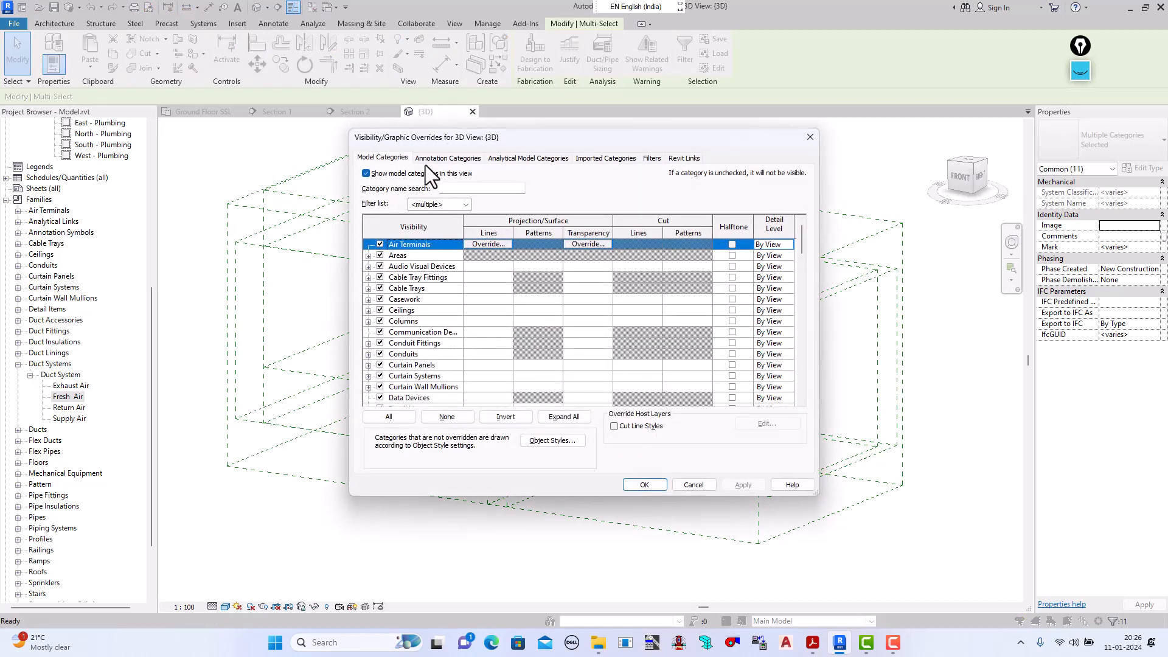
{"action": "left_click", "coordinate": [436, 156]}
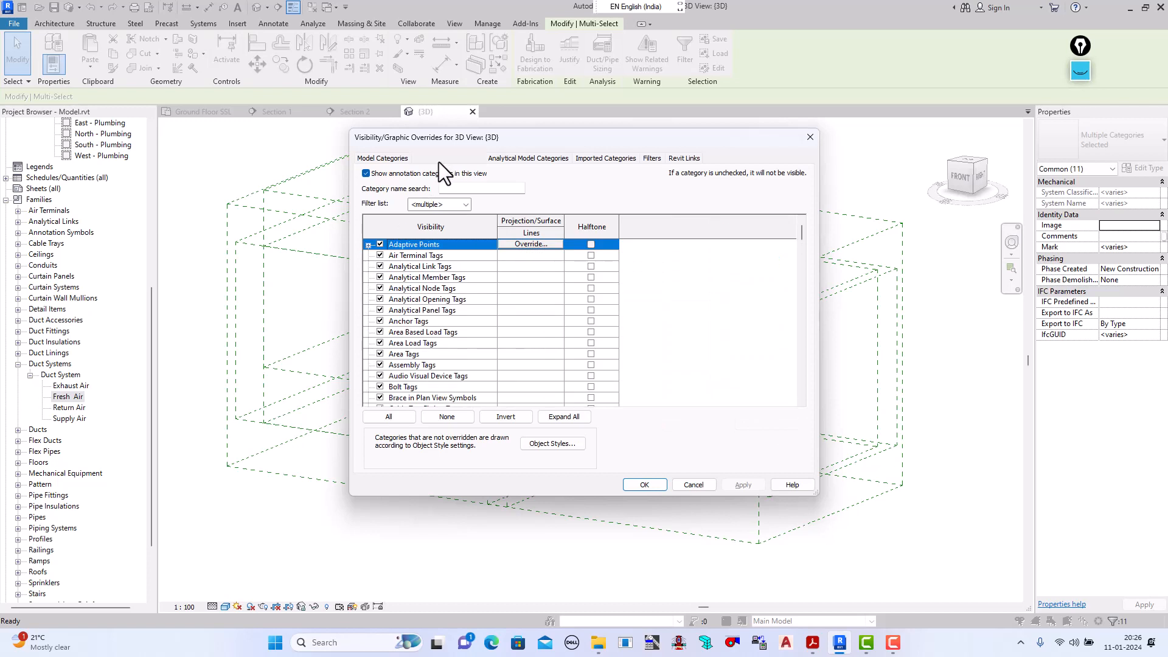
{"action": "left_click", "coordinate": [422, 278]}
{"action": "scroll", "coordinate": [438, 338], "scroll_direction": "down", "scroll_amount": 2}
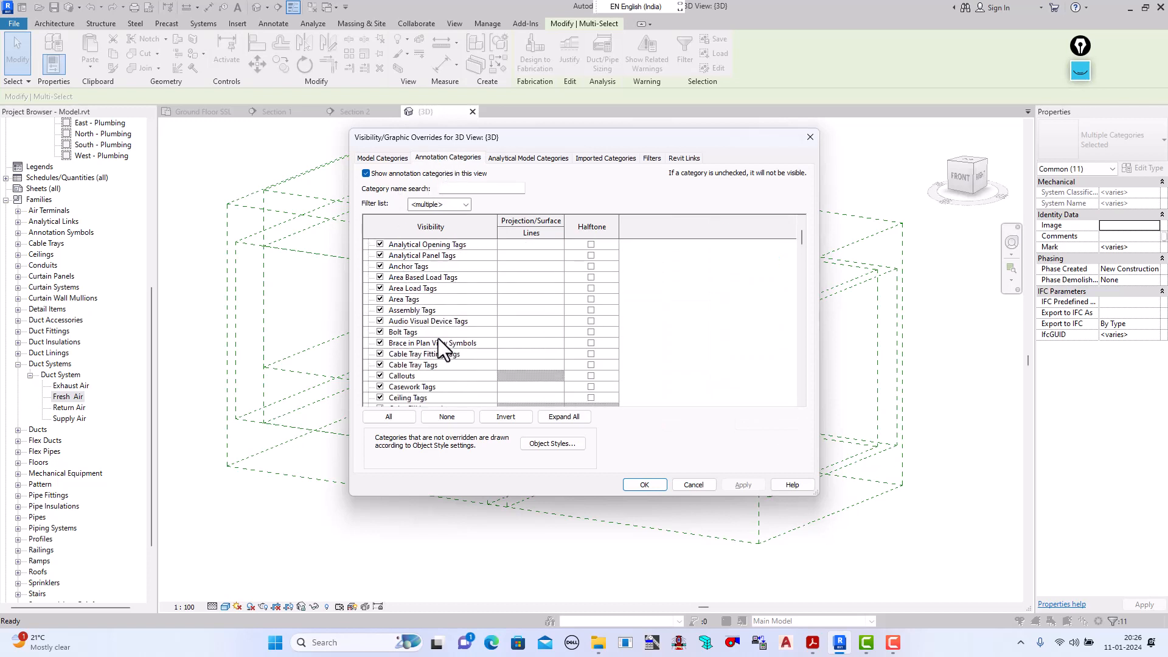
{"action": "key", "text": "s"}
{"action": "scroll", "coordinate": [437, 345], "scroll_direction": "down", "scroll_amount": 2}
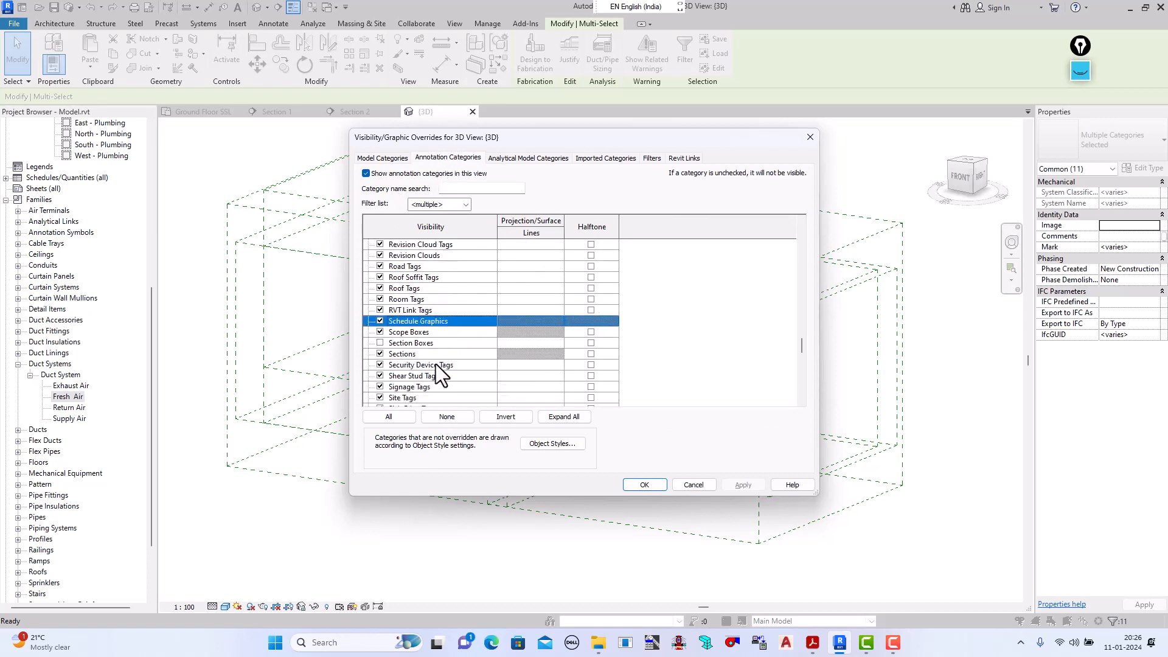
{"action": "left_click", "coordinate": [379, 332]}
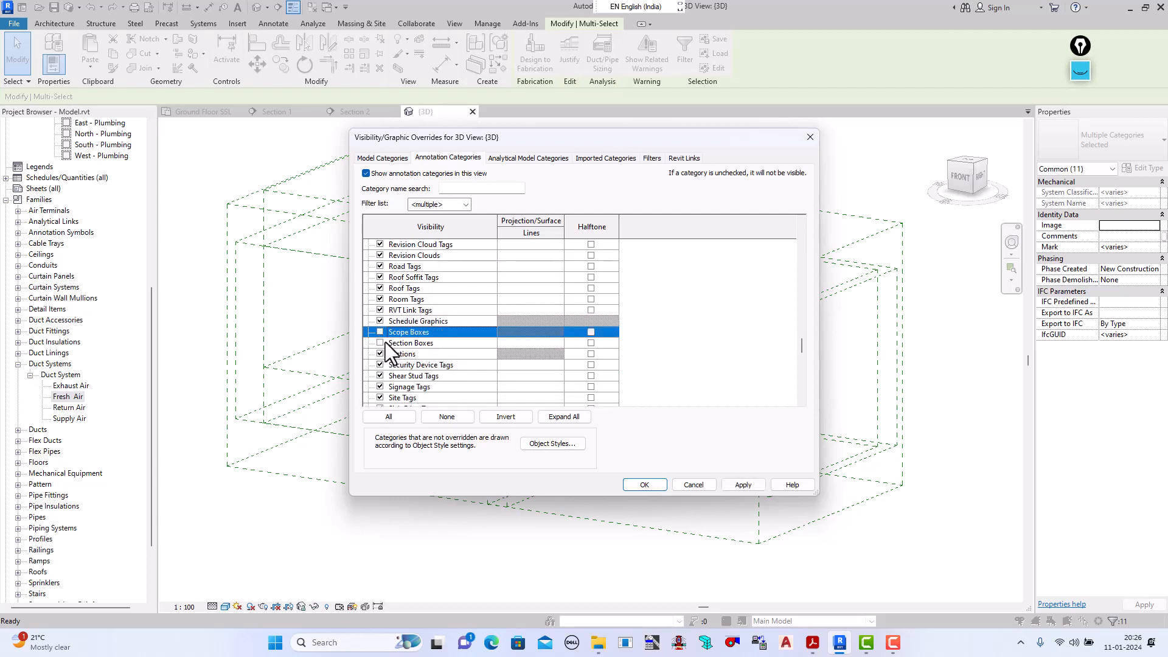
{"action": "left_click", "coordinate": [380, 343]}
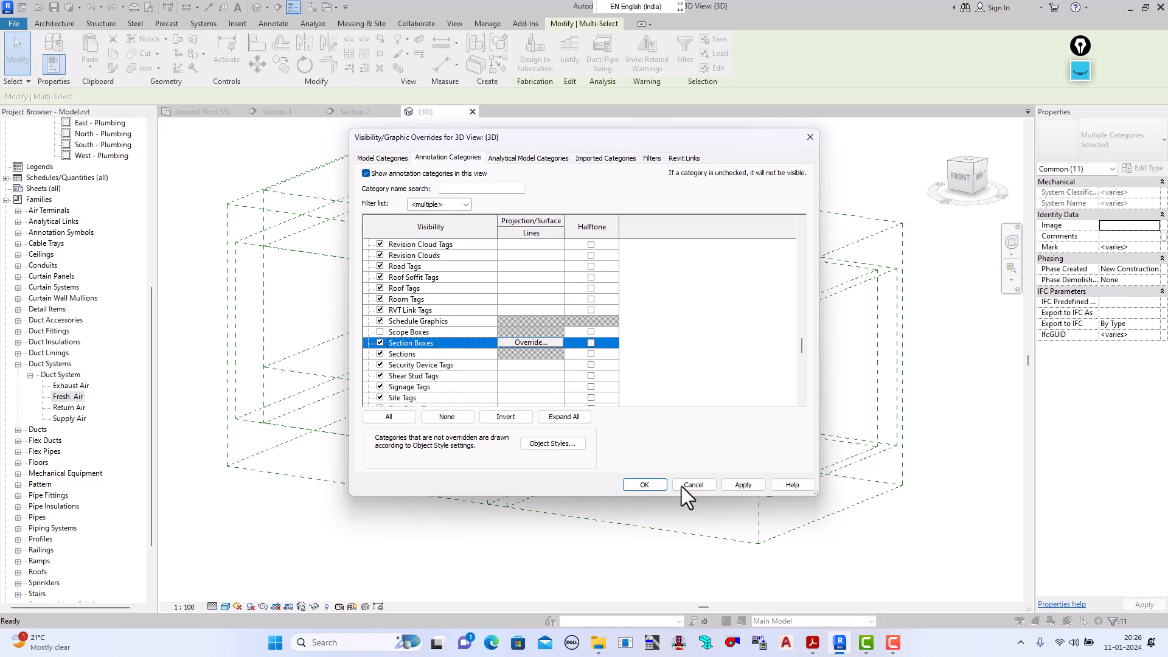
{"action": "left_click", "coordinate": [742, 485]}
{"action": "left_click", "coordinate": [650, 485]}
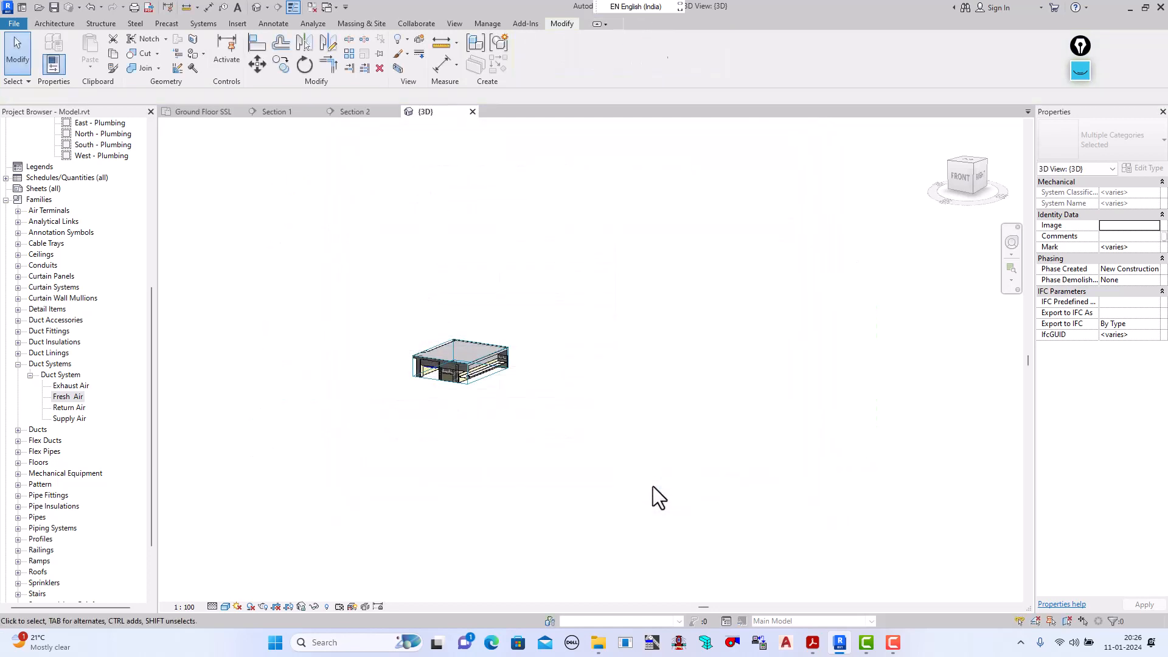
Step: Lower the top face of the 3D section box below the slab to expose Room-4's ducts
{"action": "scroll", "coordinate": [472, 361], "scroll_direction": "up", "scroll_amount": 4}
{"action": "left_click", "coordinate": [472, 359]}
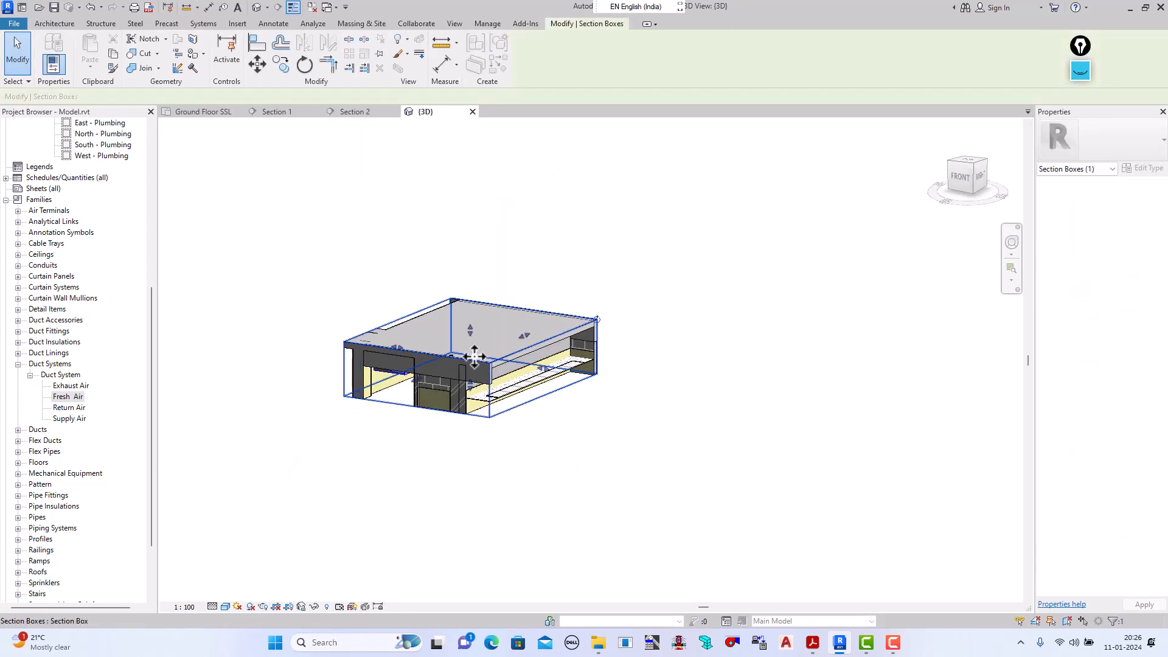
{"action": "left_click_drag", "start_coordinate": [470, 331], "coordinate": [472, 348]}
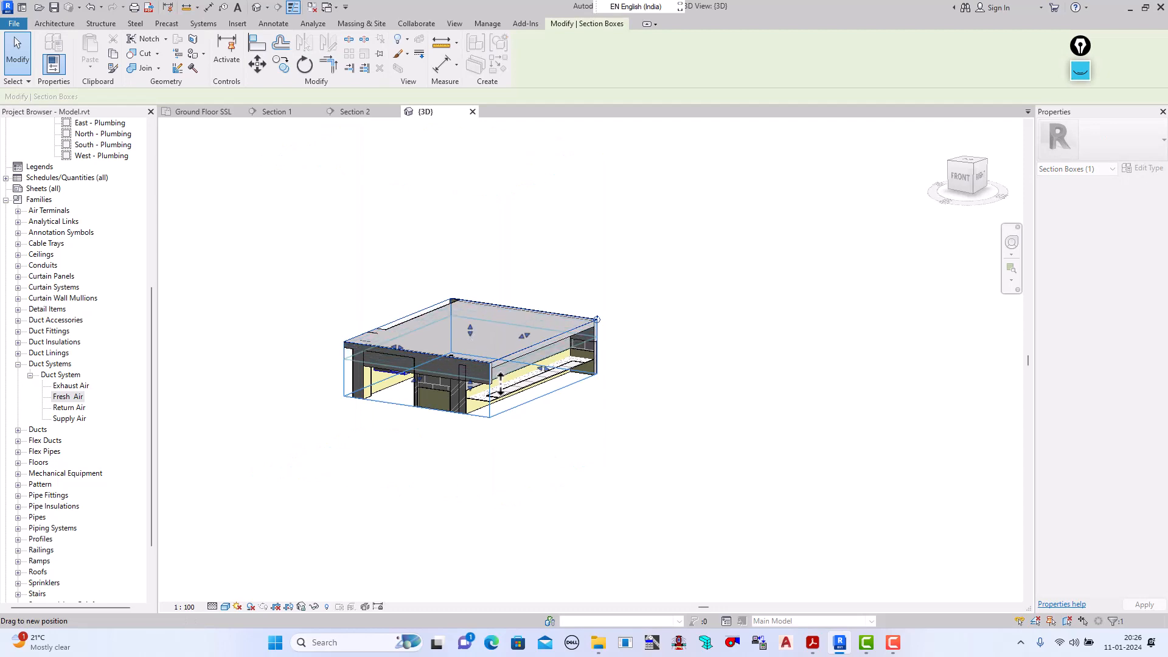
{"action": "left_click_drag", "start_coordinate": [500, 385], "coordinate": [443, 357]}
{"action": "scroll", "coordinate": [437, 345], "scroll_direction": "up", "scroll_amount": 5}
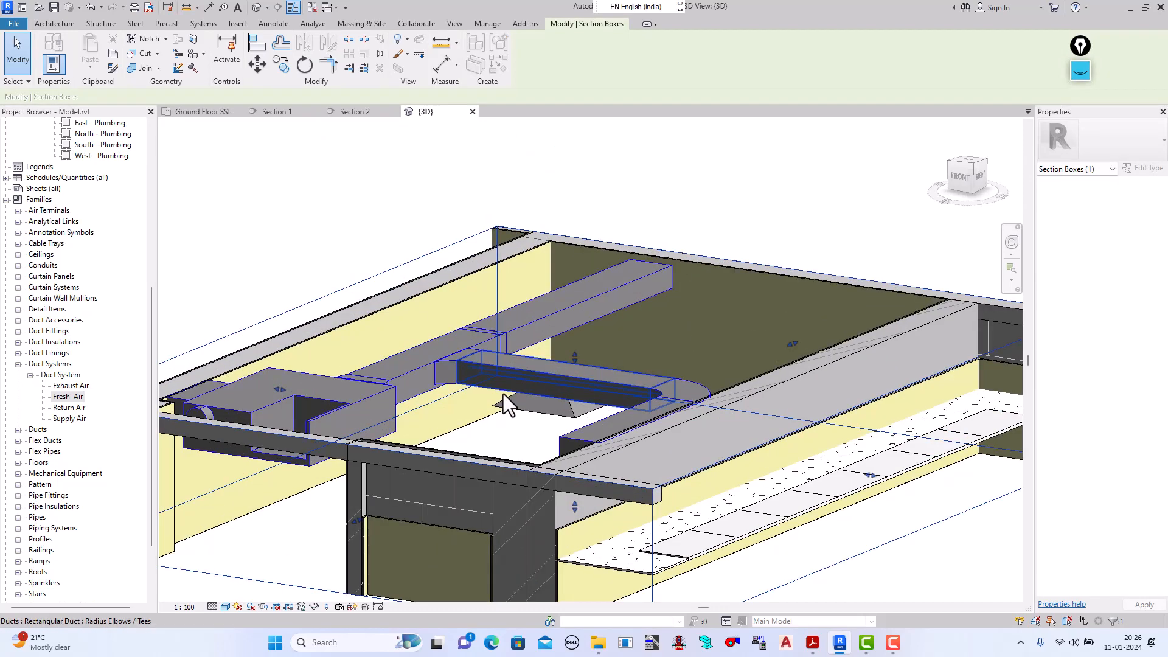
Step: Connect the 600 x 600 supply diffuser below Room-4's 300 x 150 end run into that duct
{"action": "scroll", "coordinate": [487, 438], "scroll_direction": "down", "scroll_amount": 4}
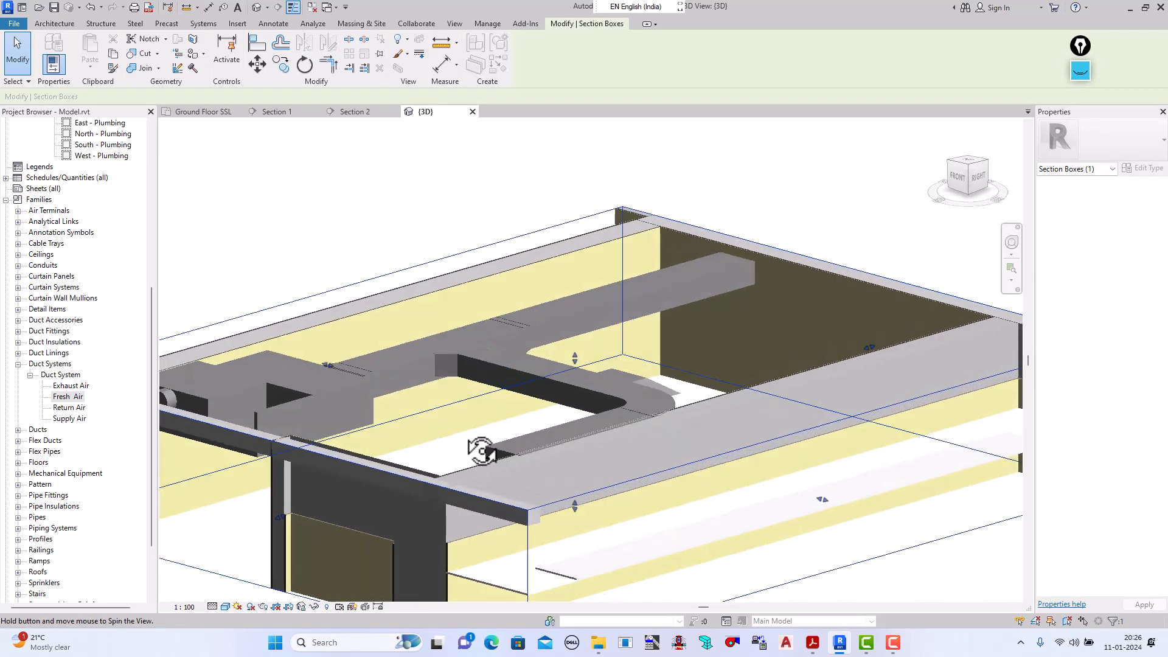
{"action": "middle_click_drag", "start_coordinate": [477, 446], "coordinate": [411, 434], "text": "shift"}
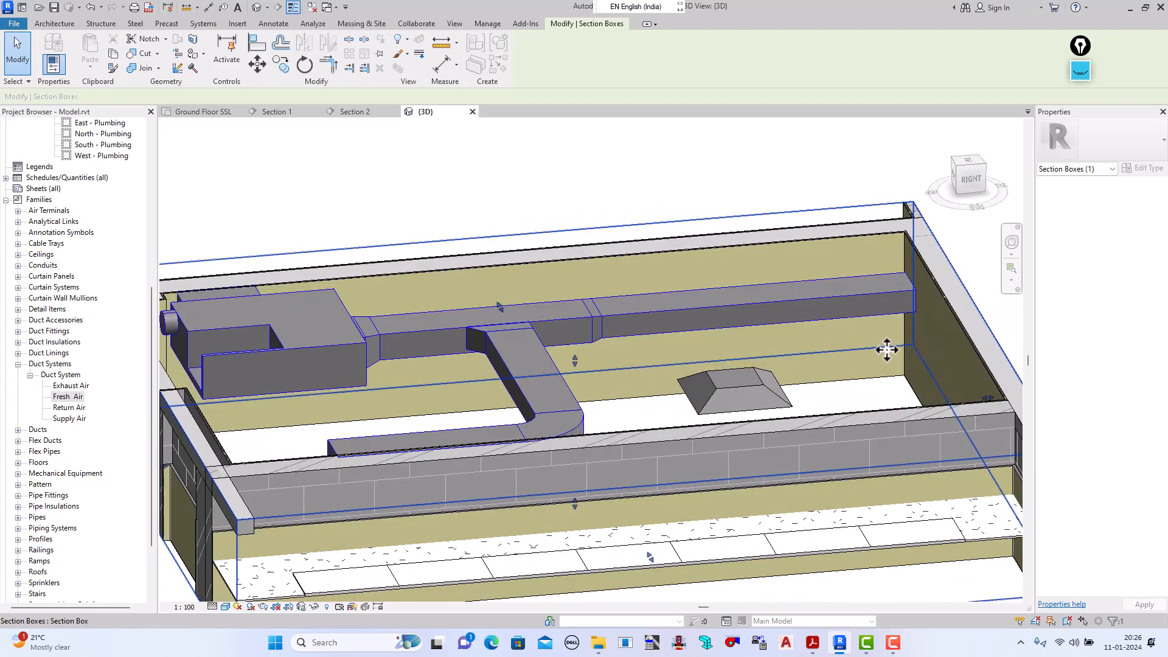
{"action": "scroll", "coordinate": [882, 350], "scroll_direction": "up", "scroll_amount": 5}
{"action": "key", "text": "Escape"}
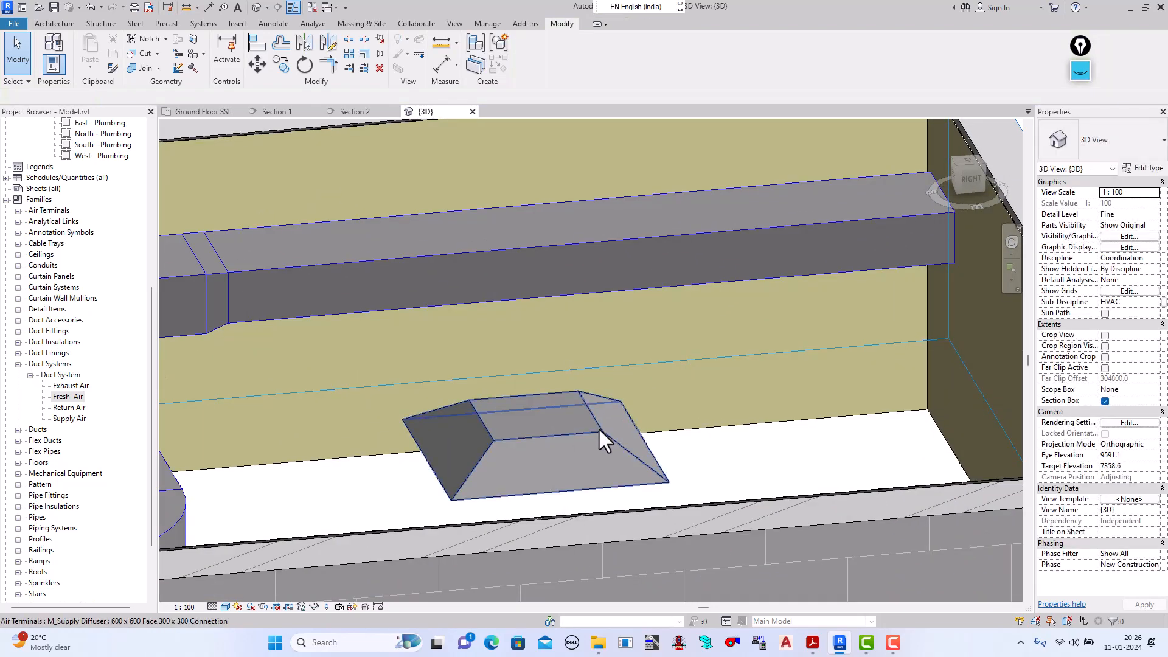
{"action": "left_click", "coordinate": [599, 427]}
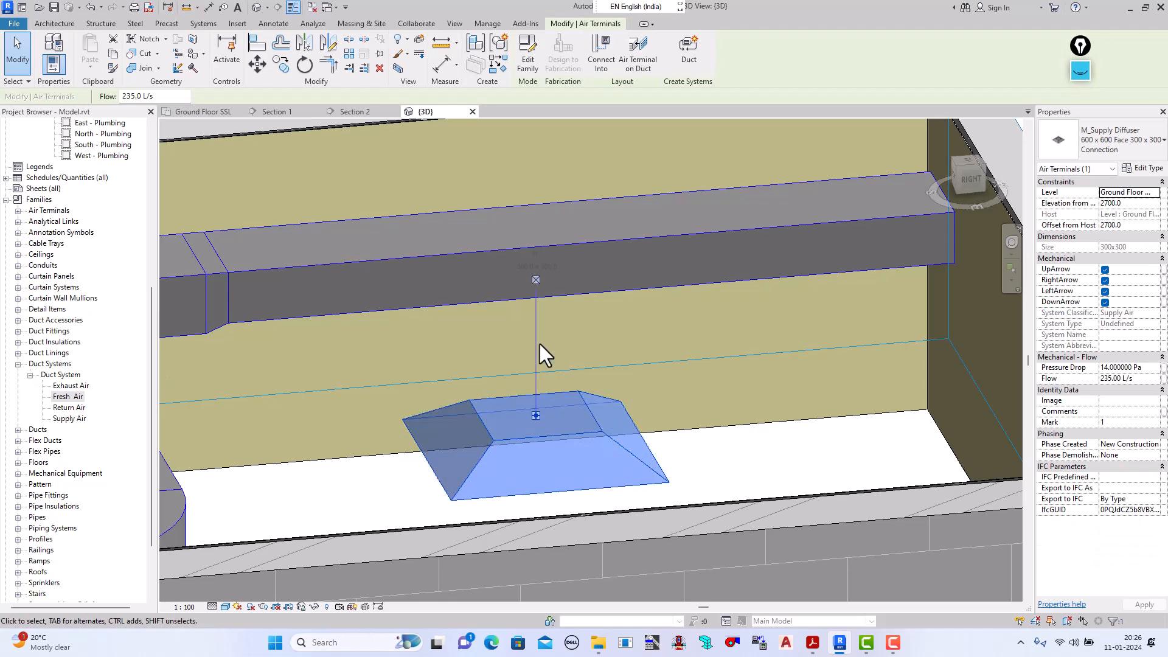
{"action": "left_click", "coordinate": [600, 66]}
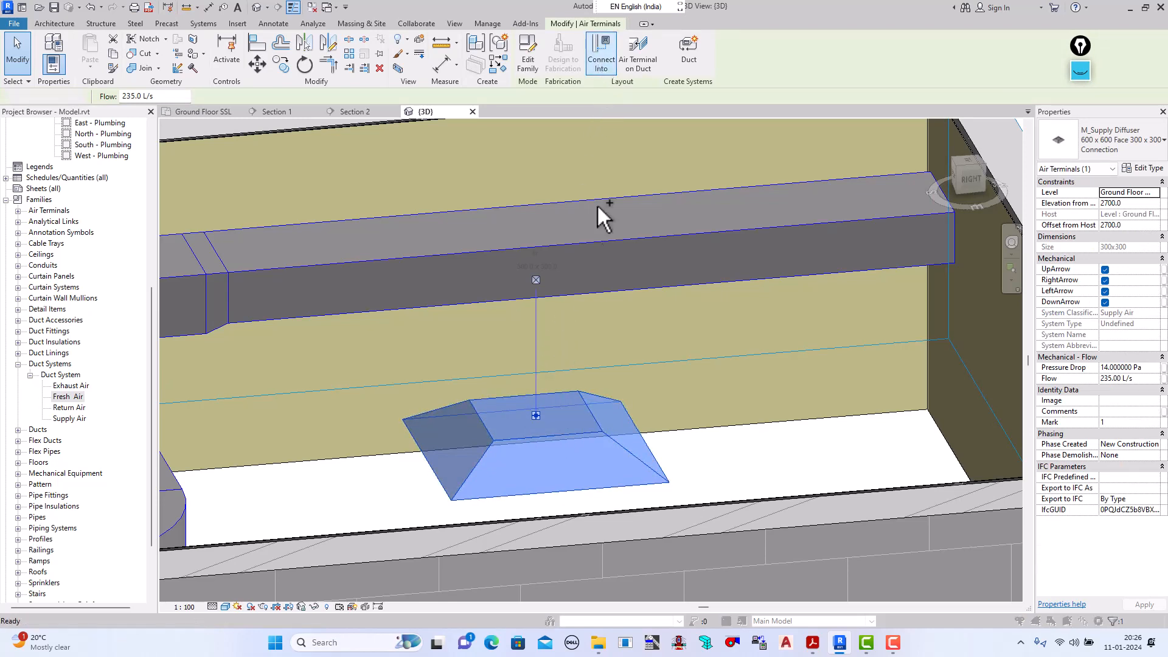
{"action": "left_click", "coordinate": [695, 345]}
{"action": "scroll", "coordinate": [539, 320], "scroll_direction": "down", "scroll_amount": 2}
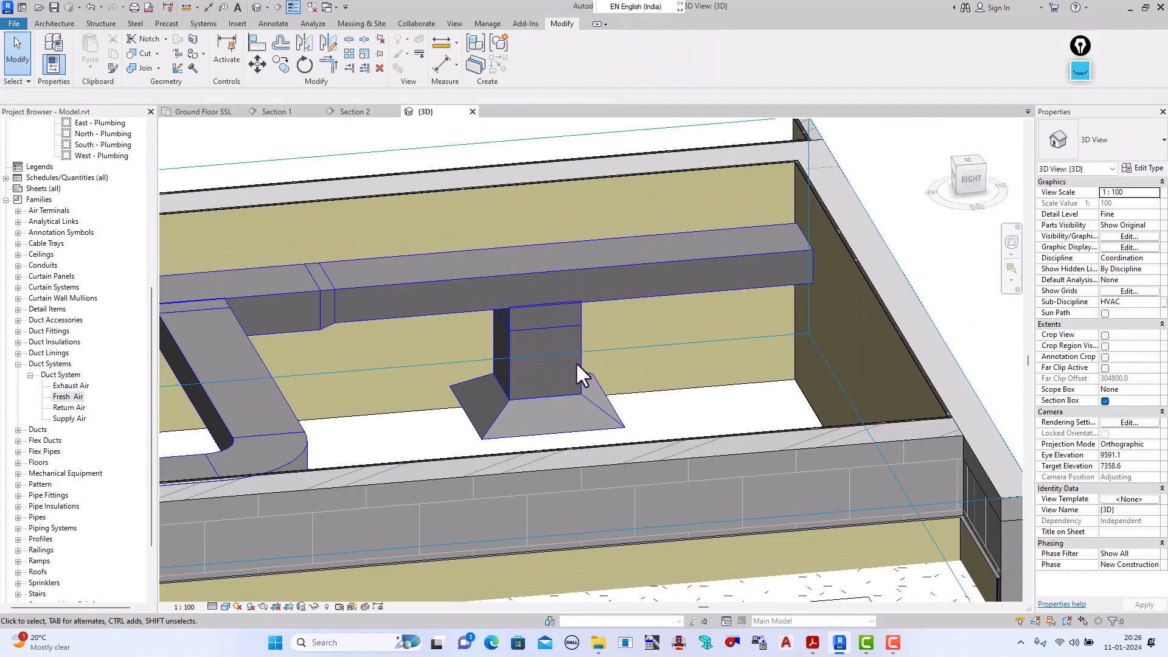
Step: Inspect the beveled tap joining the diffuser to the duct and review the alternative tap types available for it
{"action": "middle_click_drag", "start_coordinate": [652, 417], "coordinate": [419, 389], "text": "shift"}
{"action": "scroll", "coordinate": [595, 395], "scroll_direction": "down", "scroll_amount": 2}
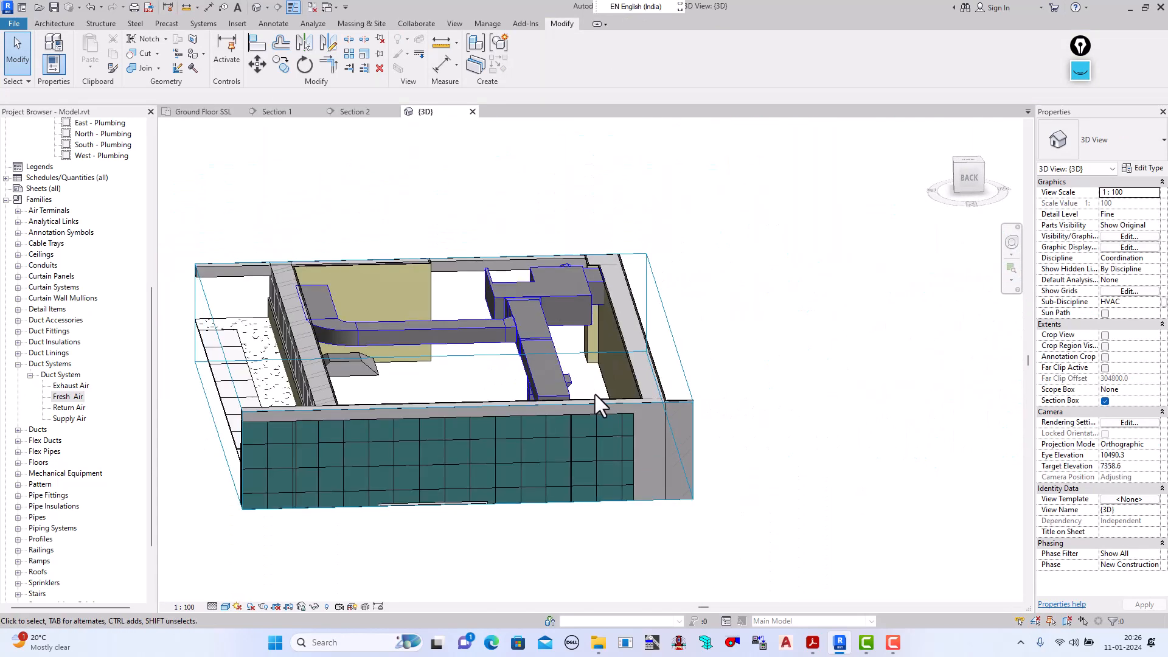
{"action": "middle_click_drag", "start_coordinate": [595, 396], "coordinate": [426, 491], "text": "shift"}
{"action": "scroll", "coordinate": [395, 438], "scroll_direction": "up", "scroll_amount": 3}
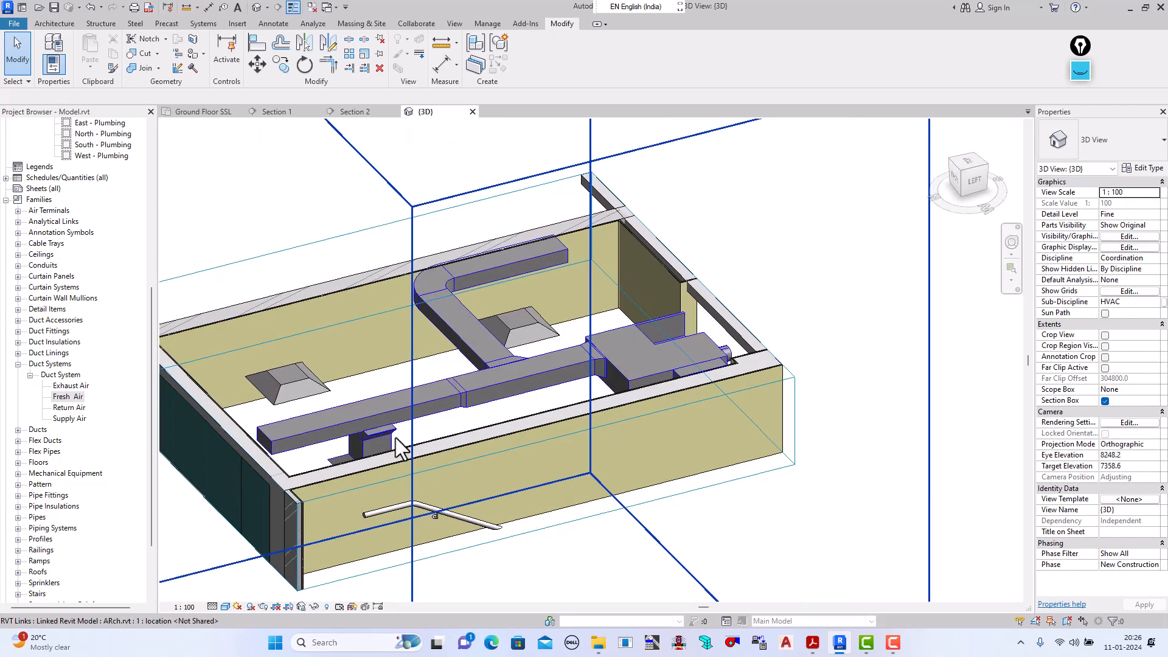
{"action": "scroll", "coordinate": [359, 444], "scroll_direction": "up", "scroll_amount": 6}
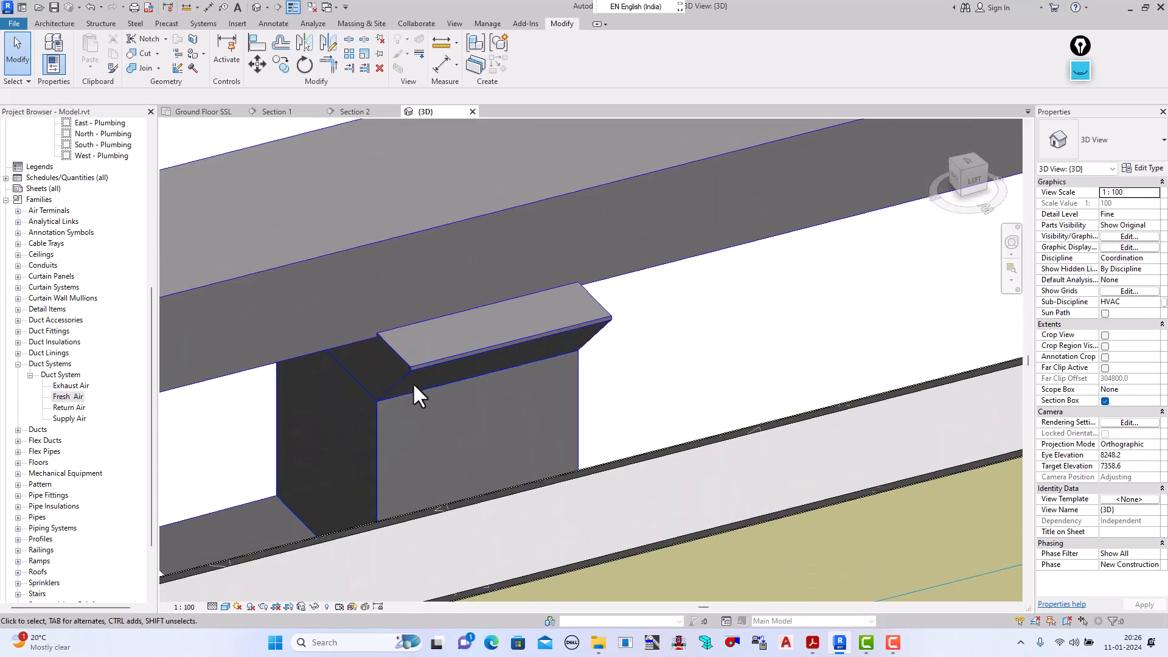
{"action": "left_click", "coordinate": [419, 368]}
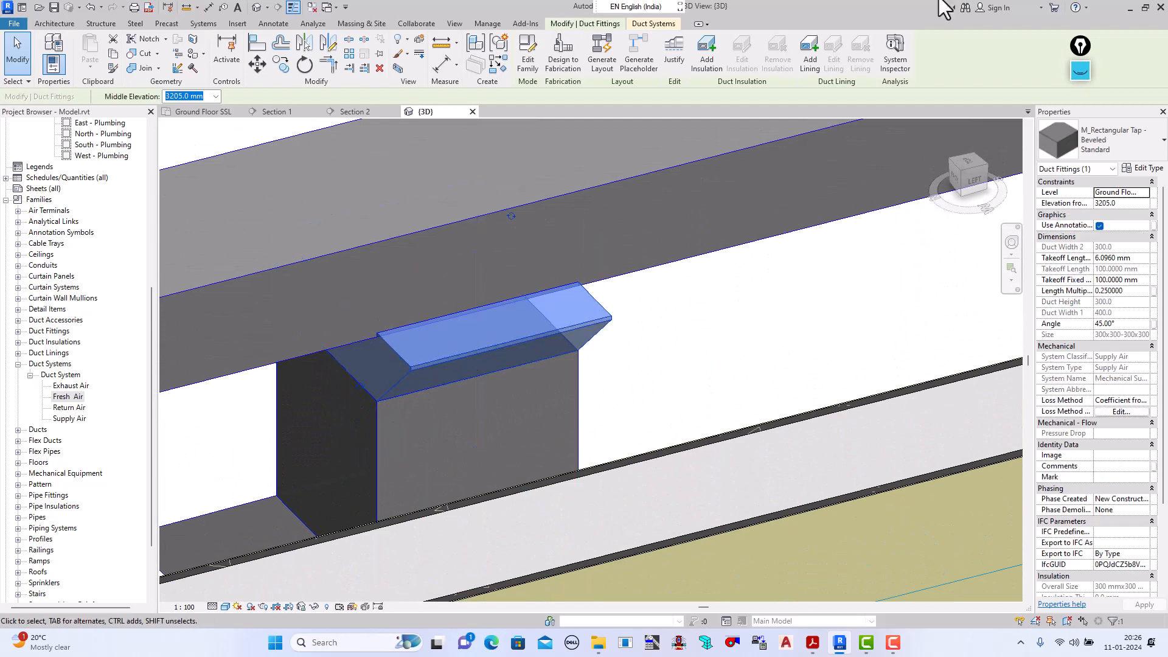
{"action": "left_click", "coordinate": [1127, 149]}
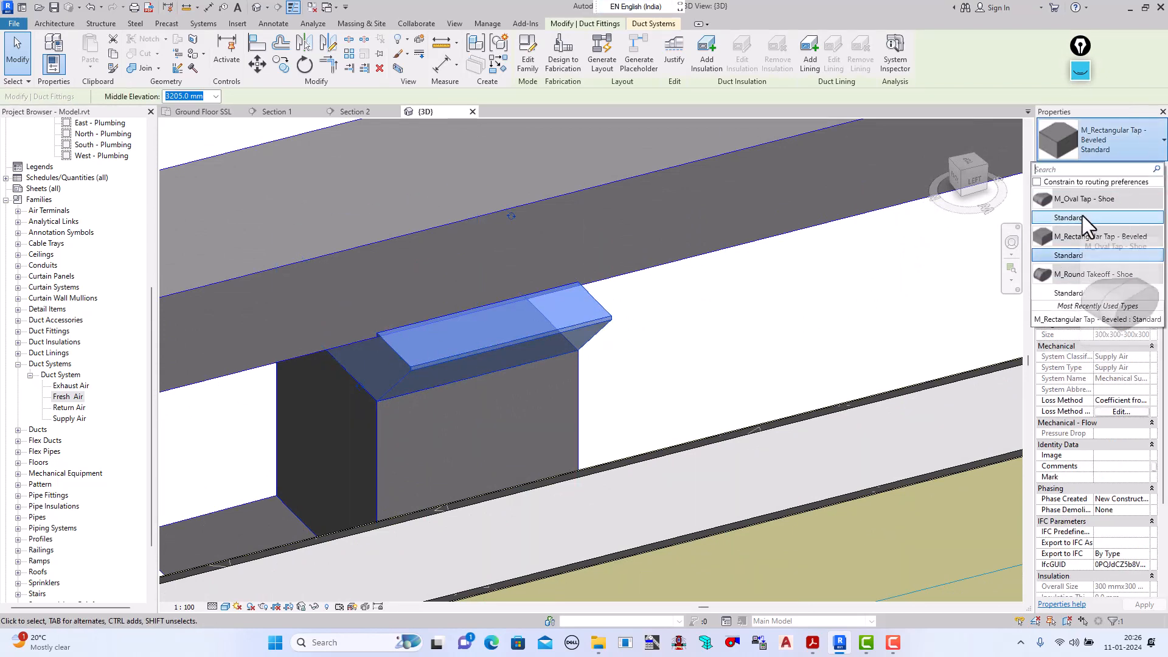
{"action": "left_click", "coordinate": [1089, 254]}
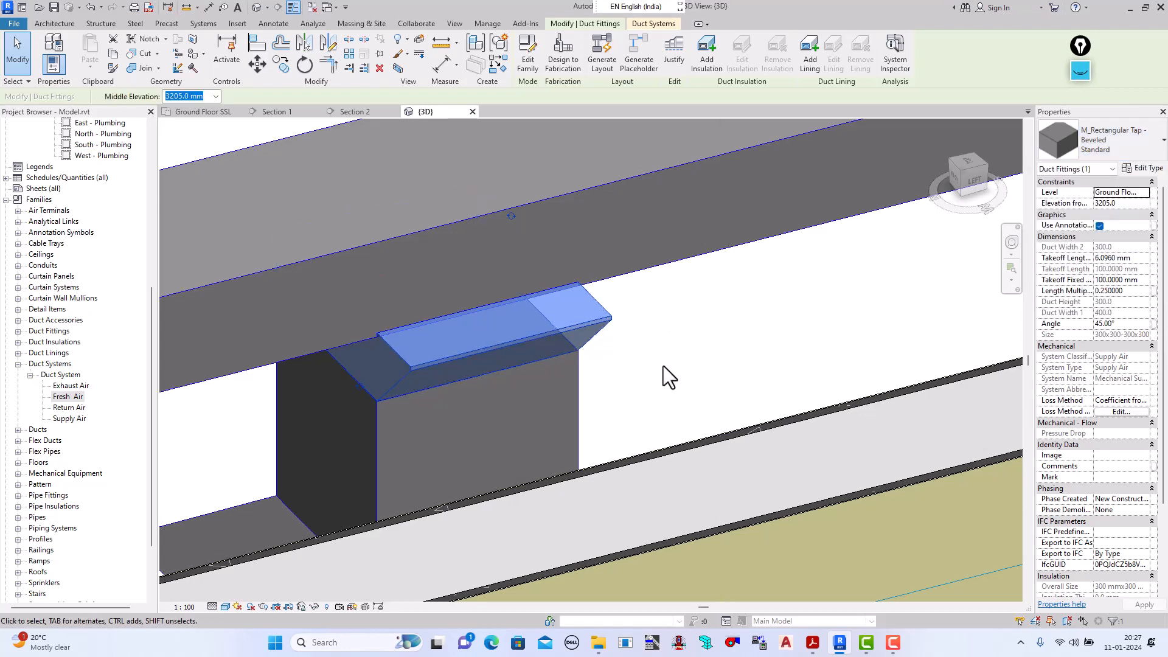
{"action": "left_click", "coordinate": [17, 49]}
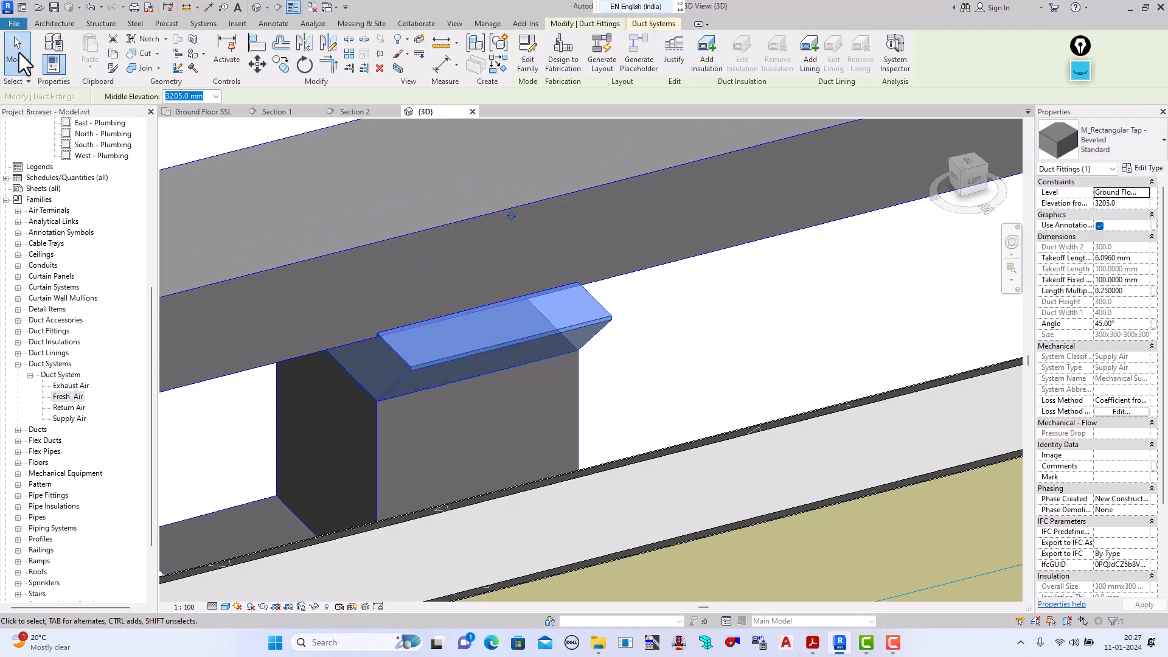
{"action": "left_click", "coordinate": [563, 331]}
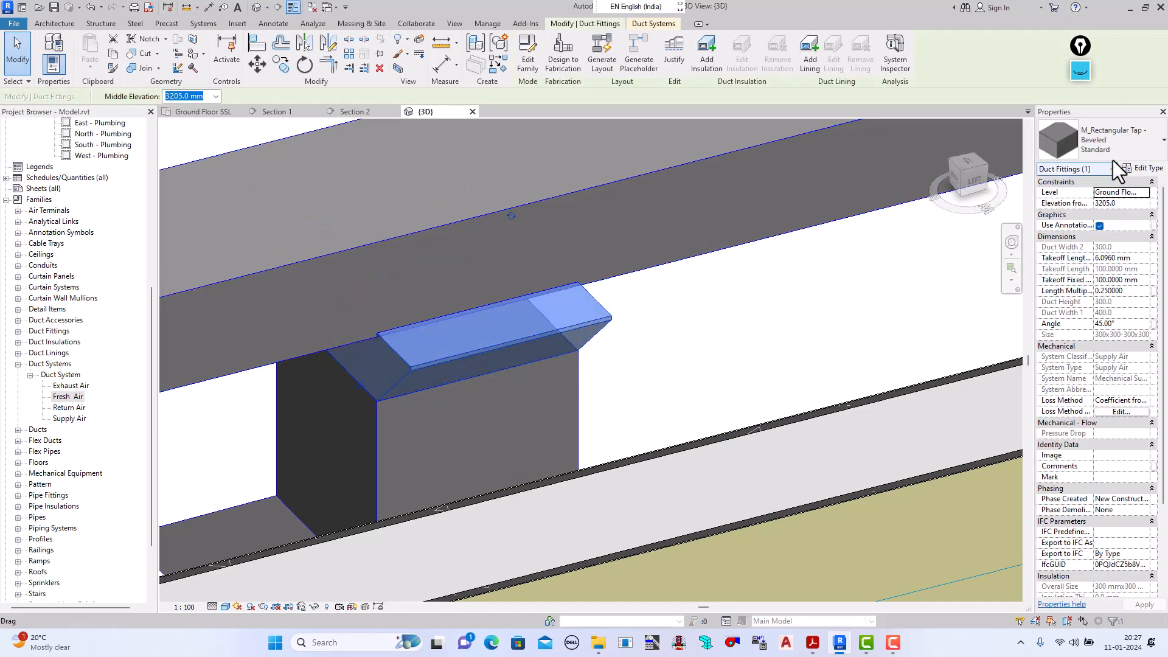
{"action": "left_click", "coordinate": [1133, 146]}
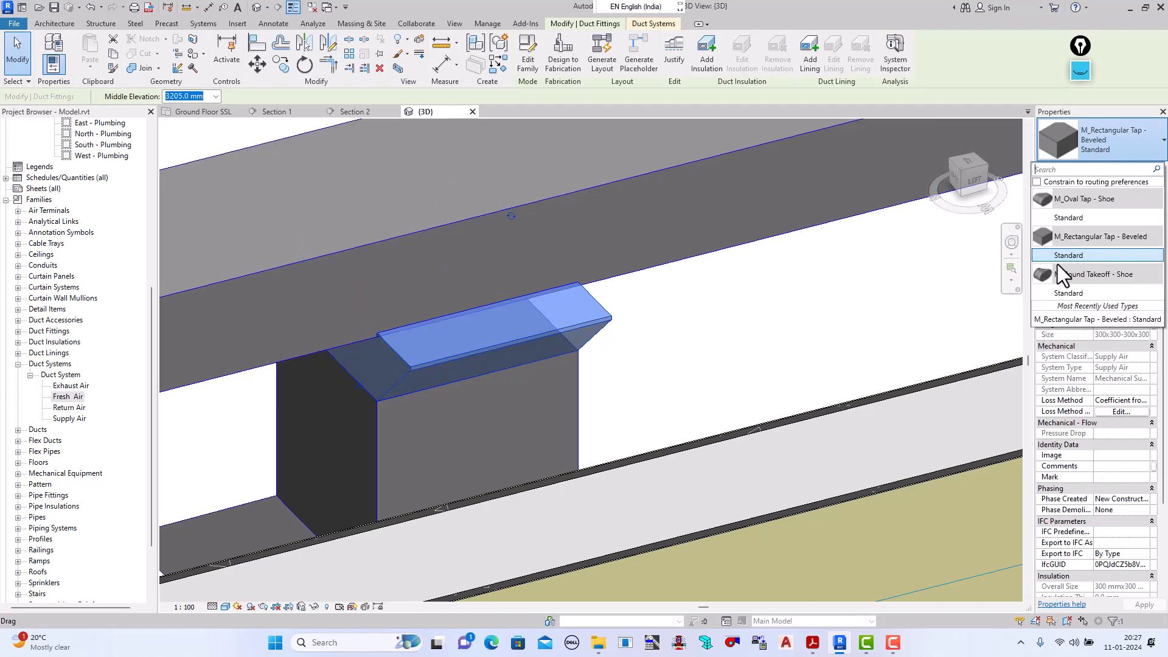
{"action": "left_click", "coordinate": [838, 300]}
{"action": "key", "text": "Escape"}
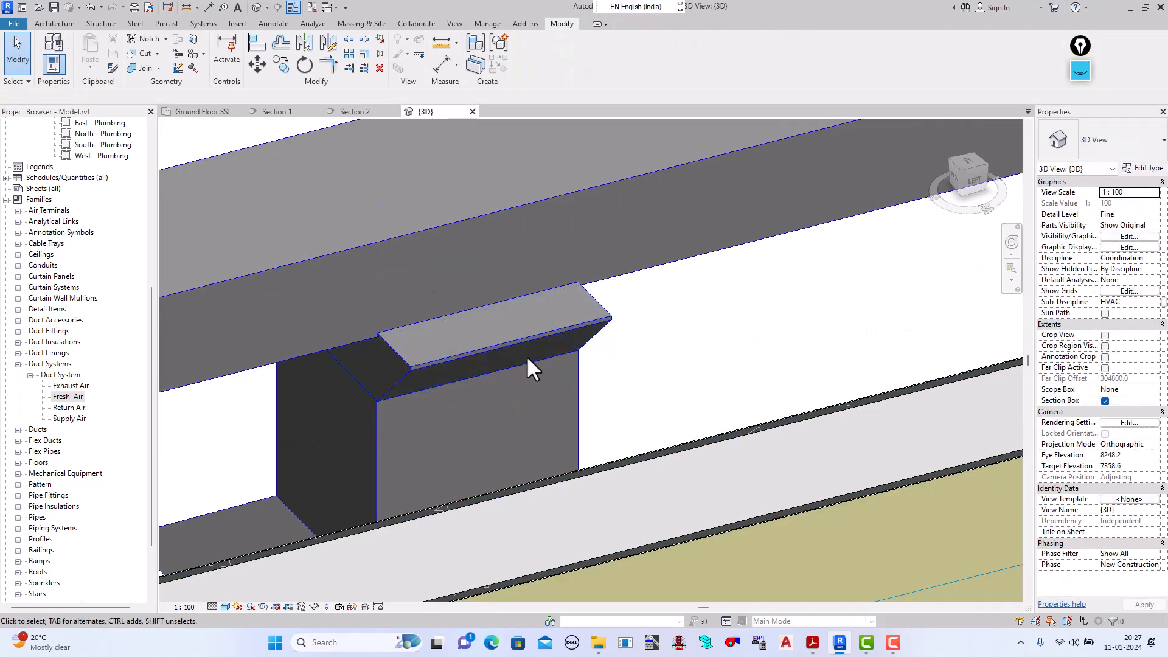
{"action": "scroll", "coordinate": [527, 355], "scroll_direction": "down", "scroll_amount": 5}
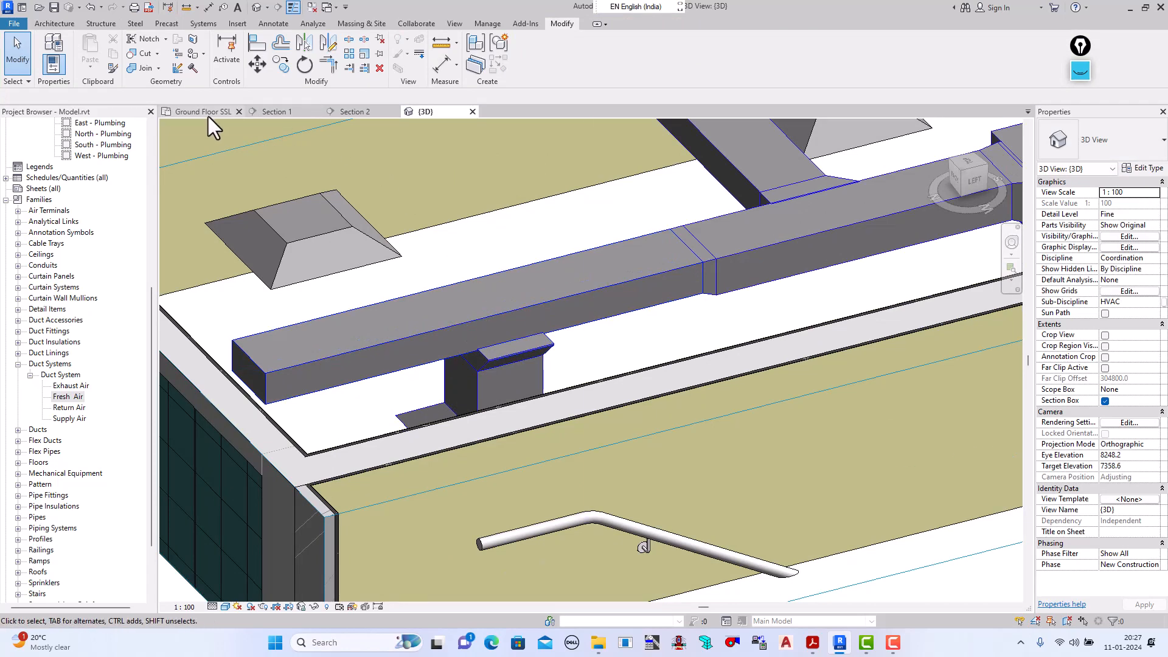
Step: Open the routing preferences for the type of Room-4's 300 x 150 duct from the Ground Floor SSL plan
{"action": "left_click", "coordinate": [204, 112]}
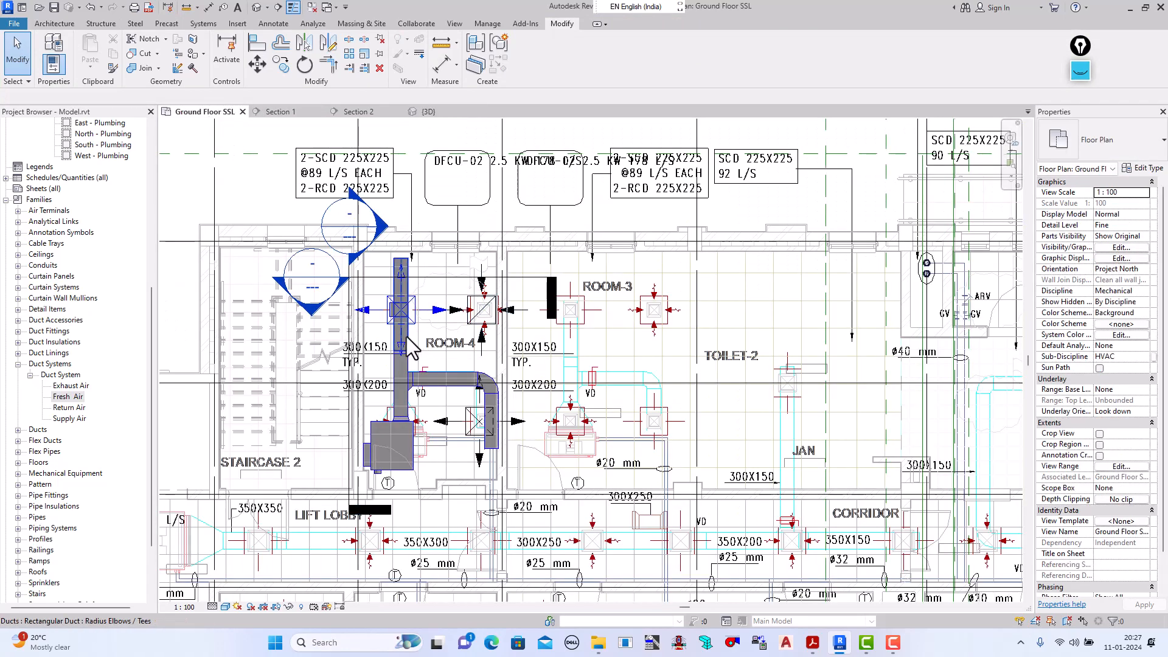
{"action": "left_click", "coordinate": [401, 323]}
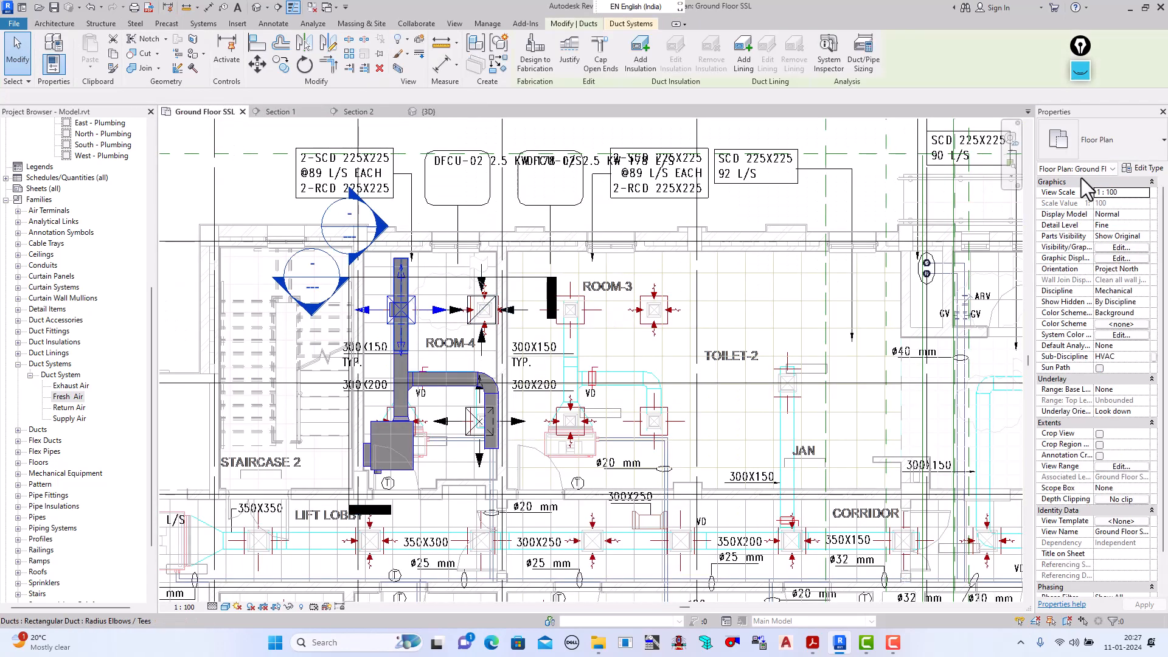
{"action": "left_click", "coordinate": [1146, 171]}
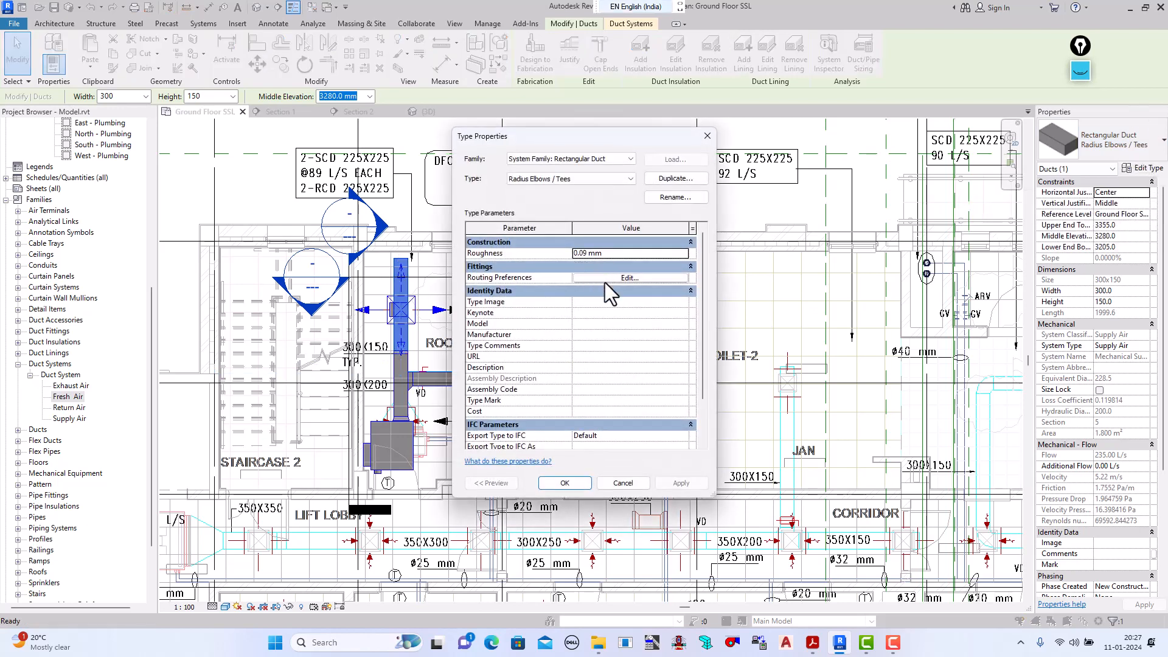
{"action": "left_click", "coordinate": [607, 278]}
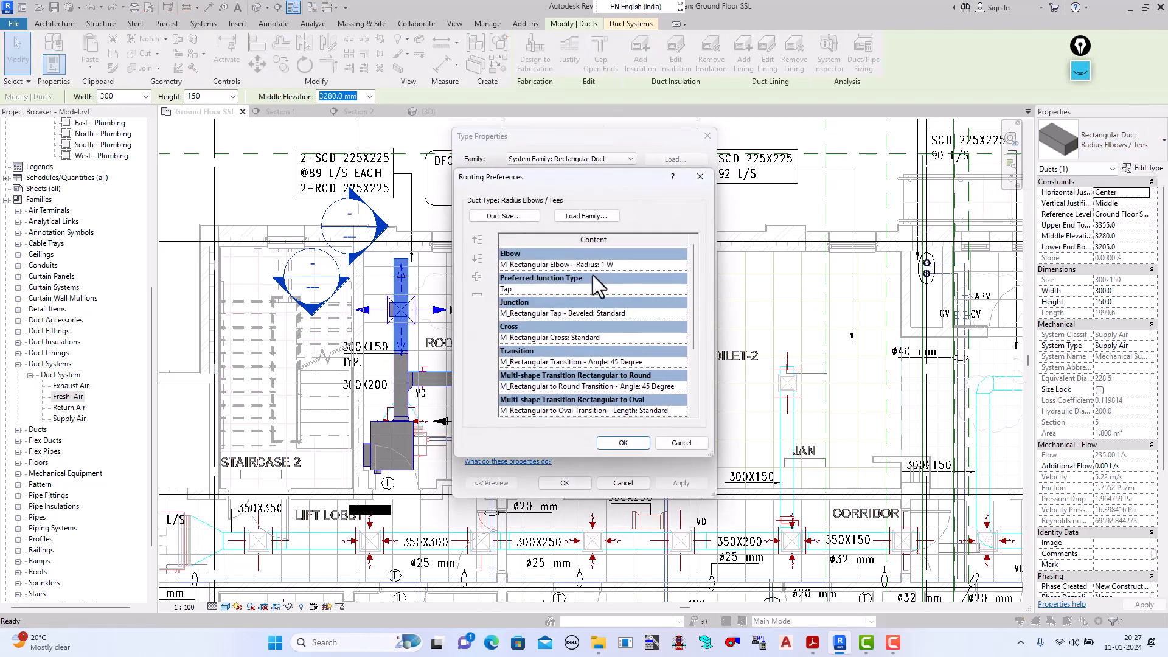
Step: Try to load all the rectangular tap families from the Taps folder at once
{"action": "left_click", "coordinate": [584, 217]}
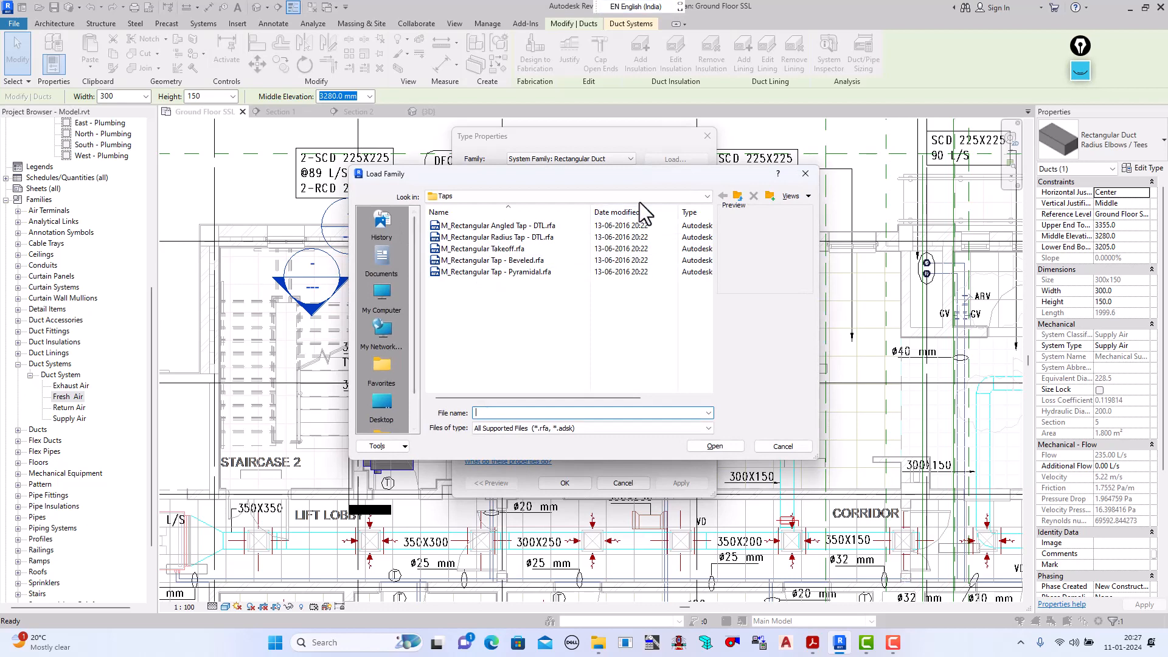
{"action": "left_click", "coordinate": [737, 196]}
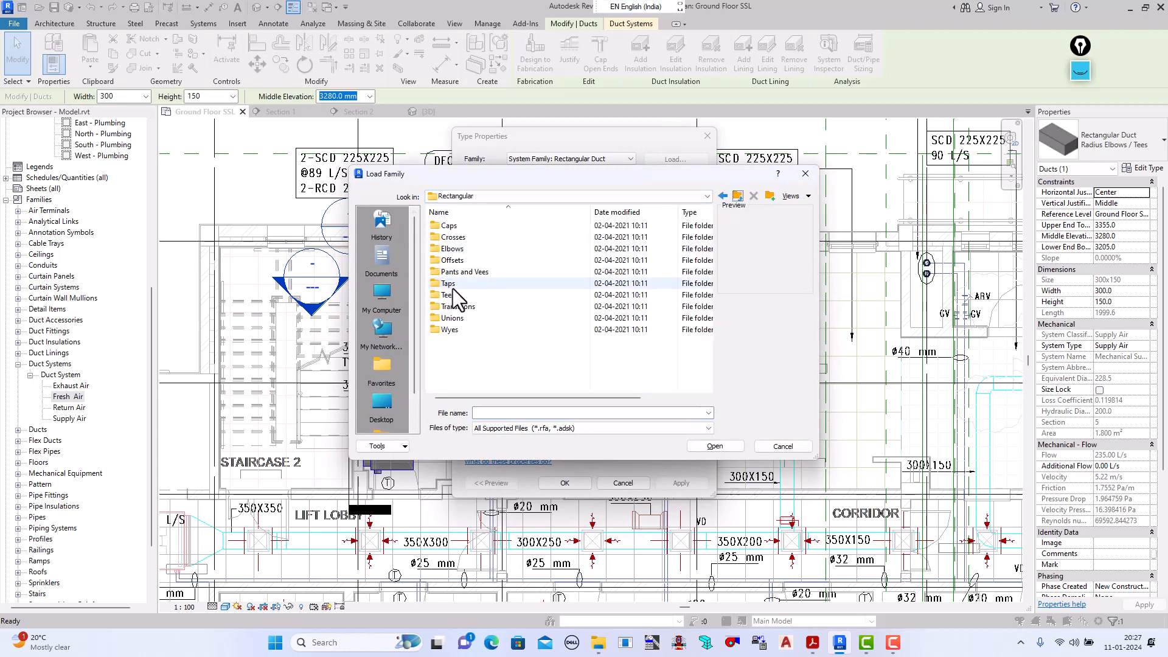
{"action": "double_click", "coordinate": [461, 284]}
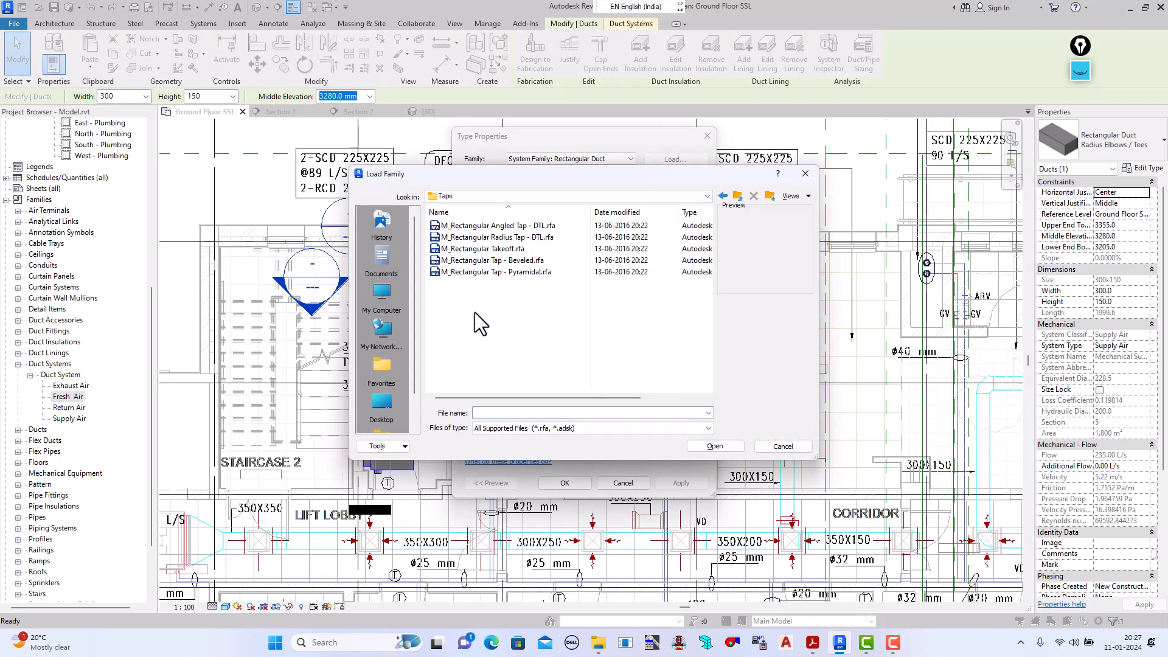
{"action": "left_click_drag", "start_coordinate": [475, 312], "coordinate": [466, 231]}
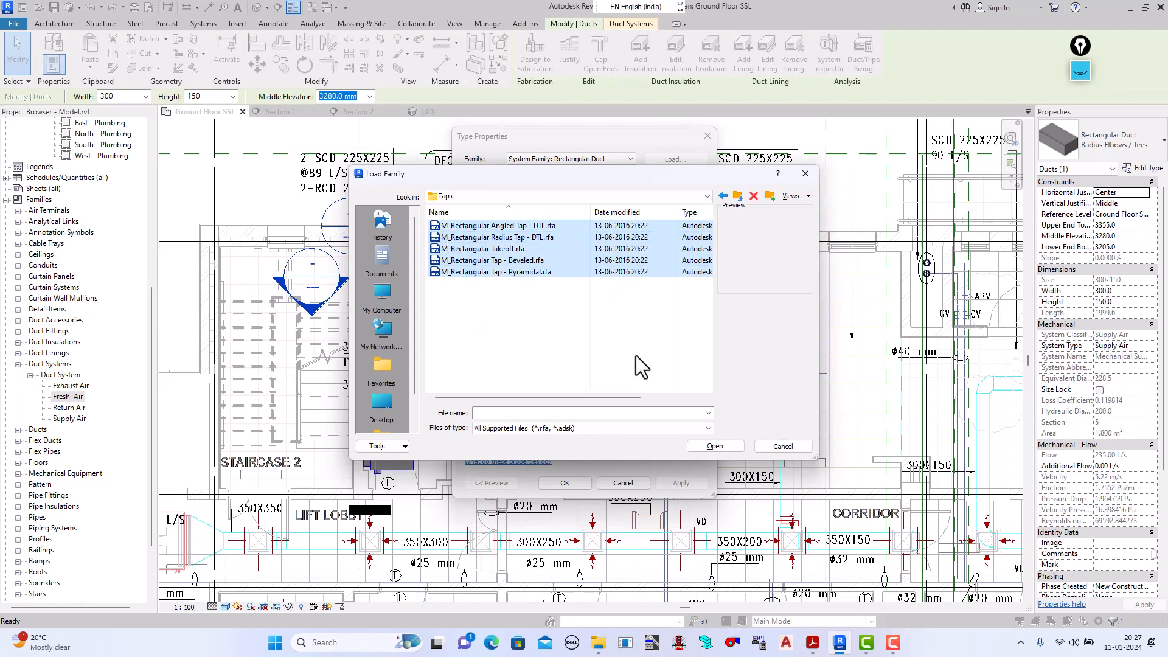
{"action": "left_click", "coordinate": [723, 446]}
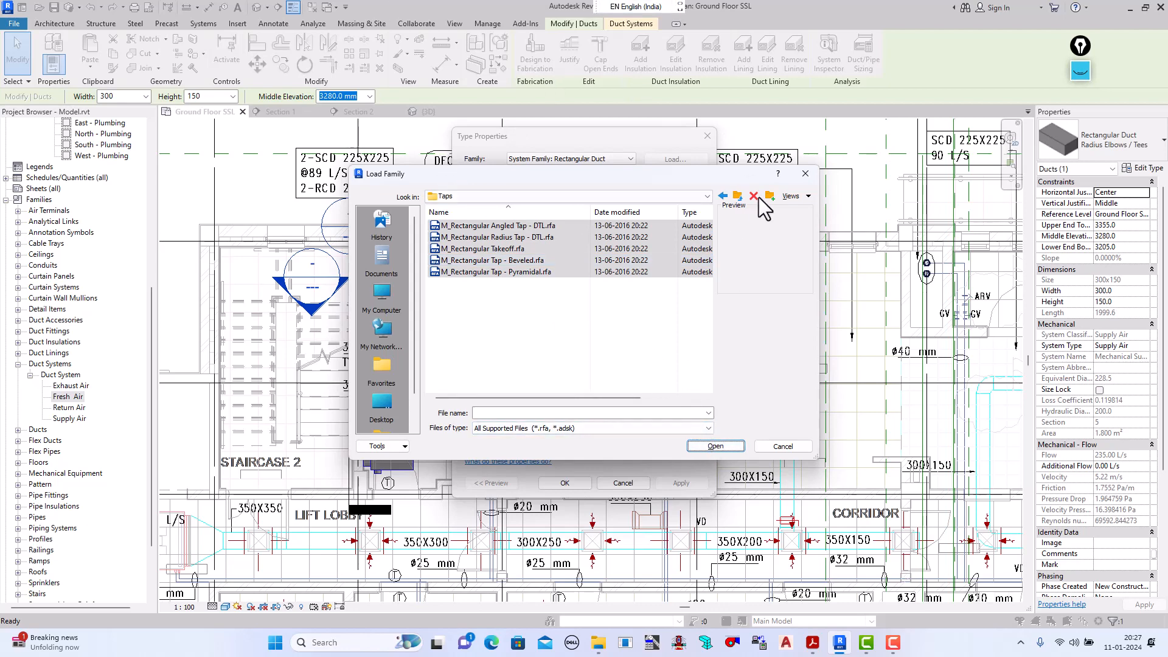
Step: Check the Tees folder for alternative rectangular junction families and return to the Taps folder
{"action": "left_click", "coordinate": [497, 226]}
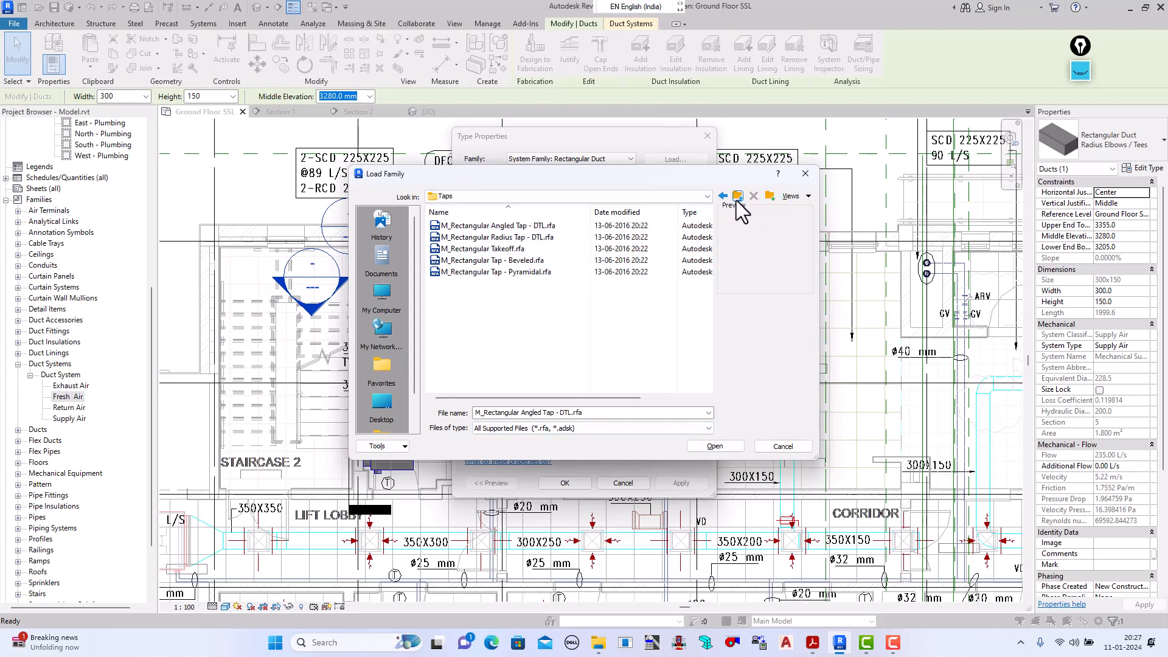
{"action": "left_click", "coordinate": [738, 197]}
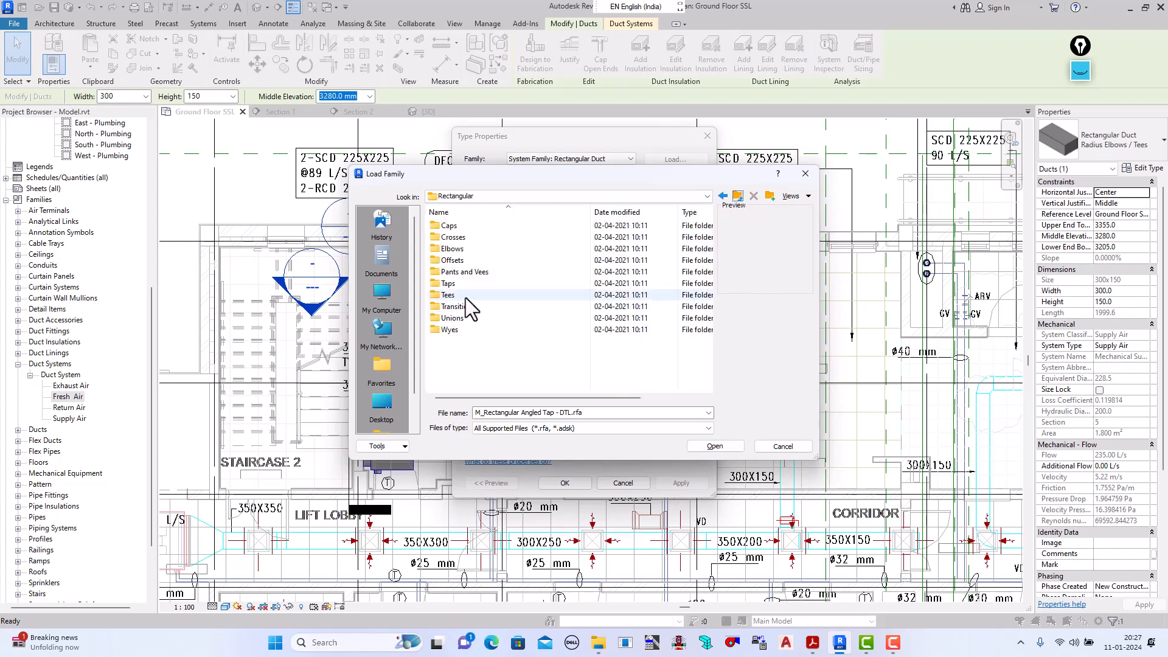
{"action": "double_click", "coordinate": [465, 297]}
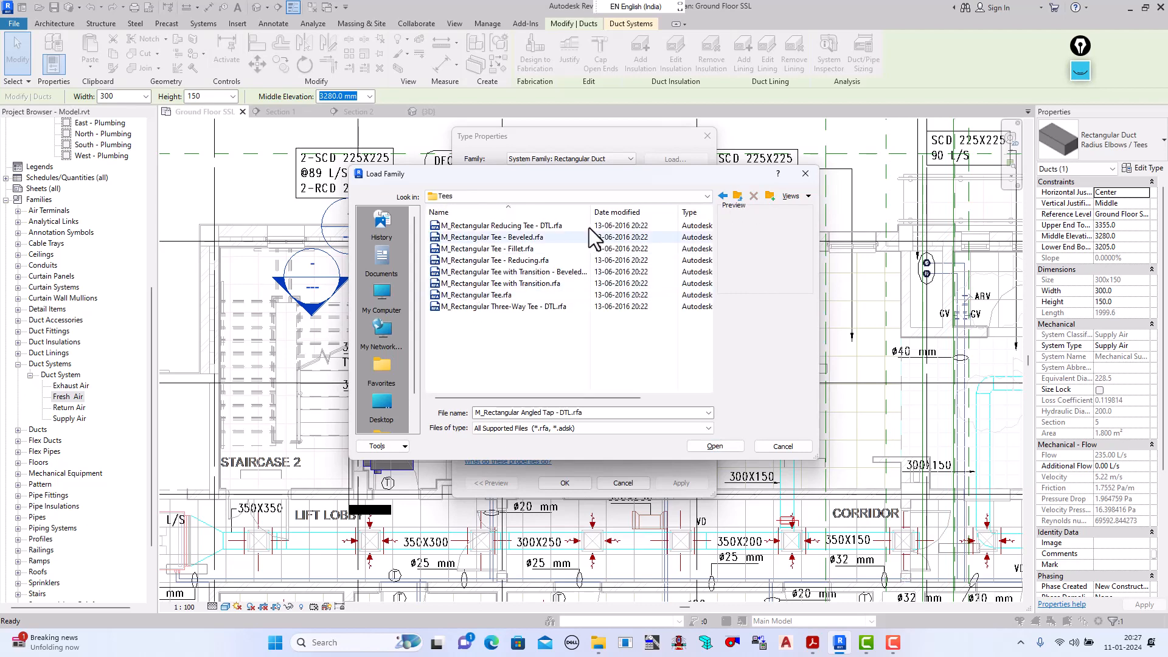
{"action": "left_click", "coordinate": [736, 197]}
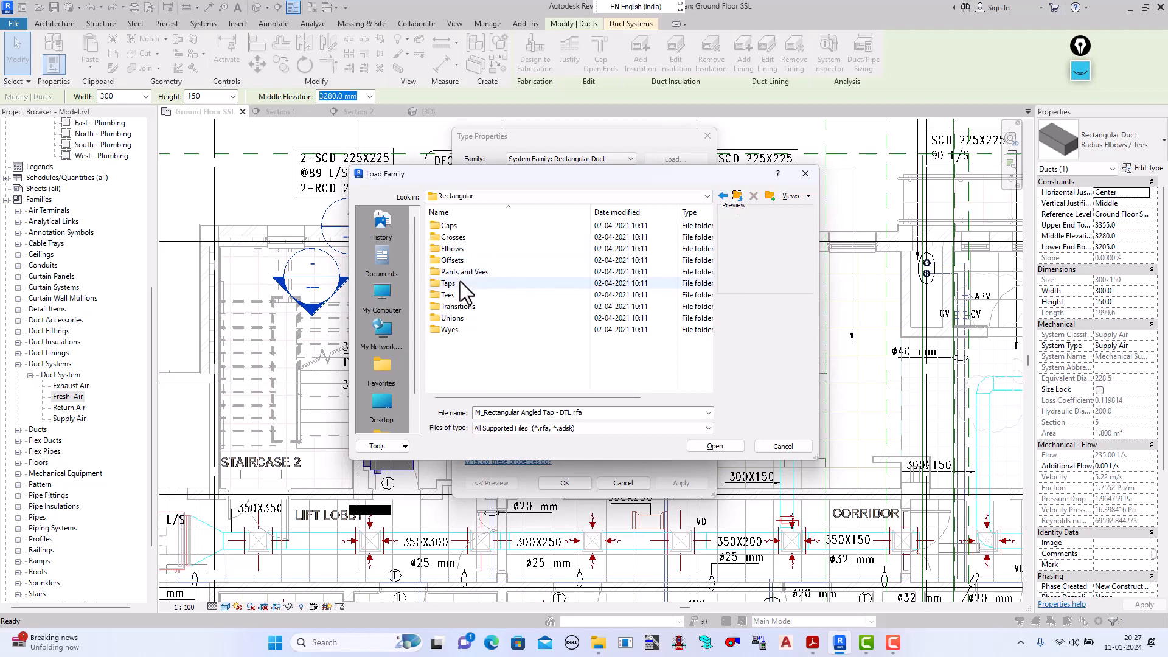
{"action": "double_click", "coordinate": [460, 282]}
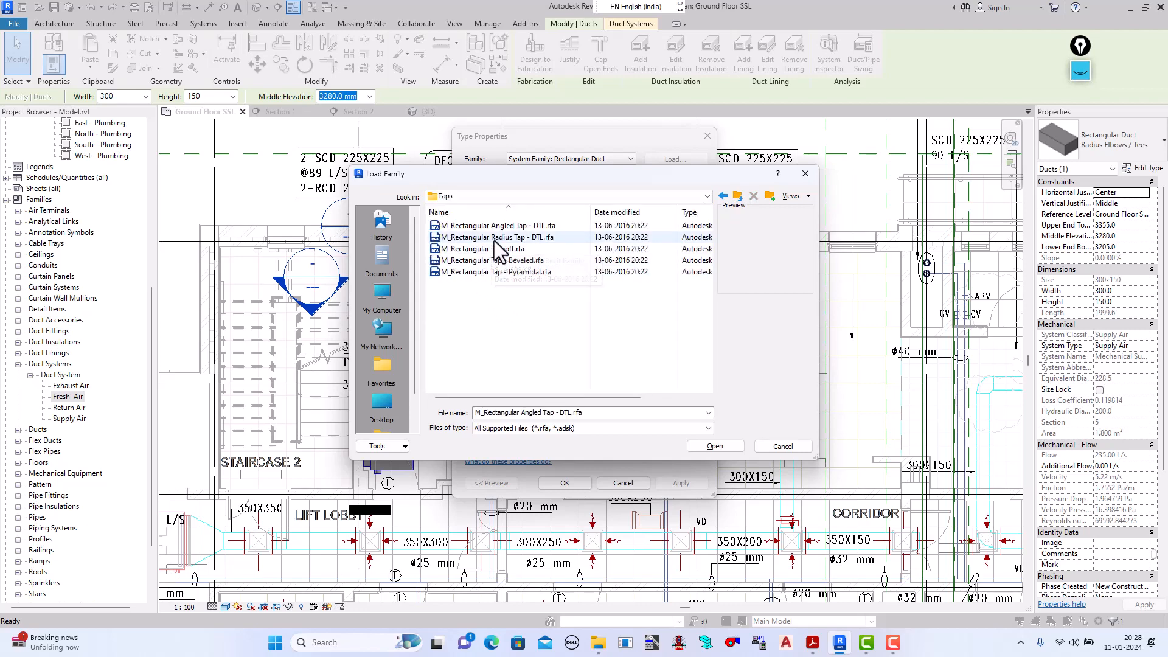
Step: Load the M_Rectangular Takeoff family, overwriting the existing version and its parameter values
{"action": "left_click", "coordinate": [494, 238]}
{"action": "left_click", "coordinate": [490, 249]}
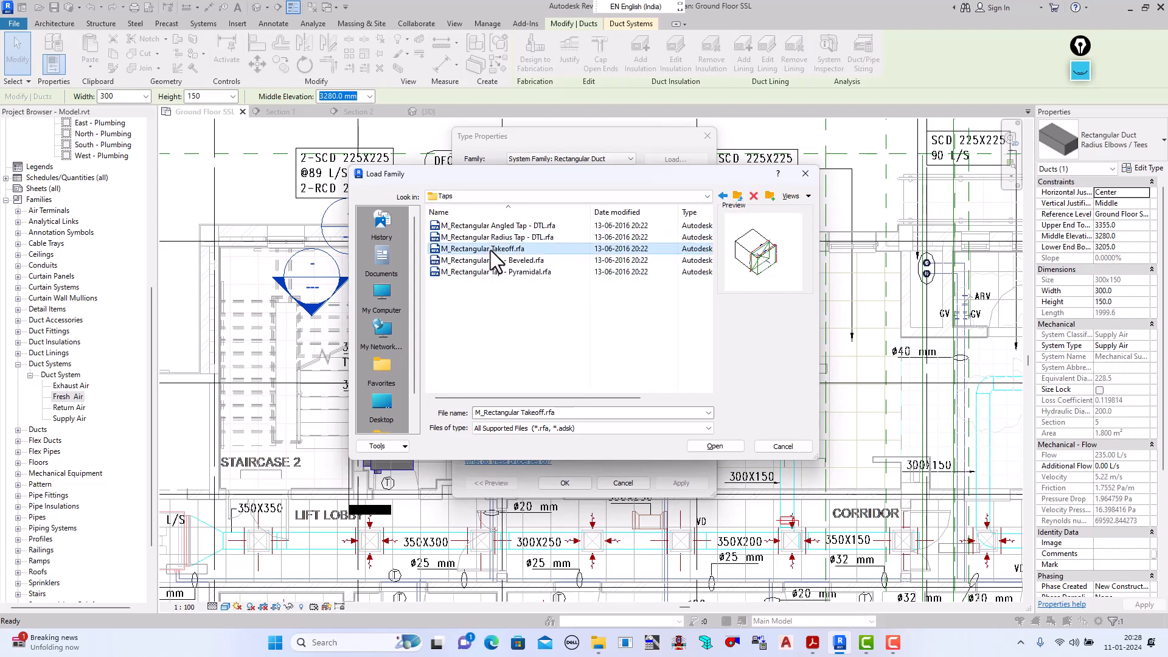
{"action": "left_click", "coordinate": [705, 446]}
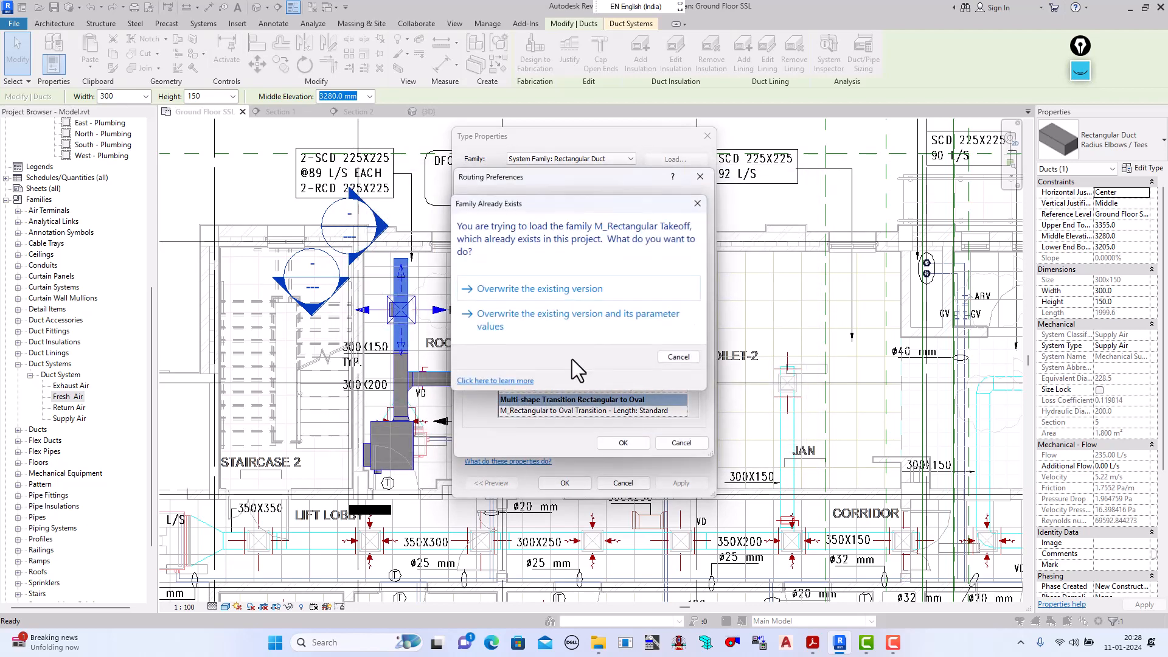
{"action": "left_click", "coordinate": [583, 321]}
{"action": "left_click", "coordinate": [567, 316]}
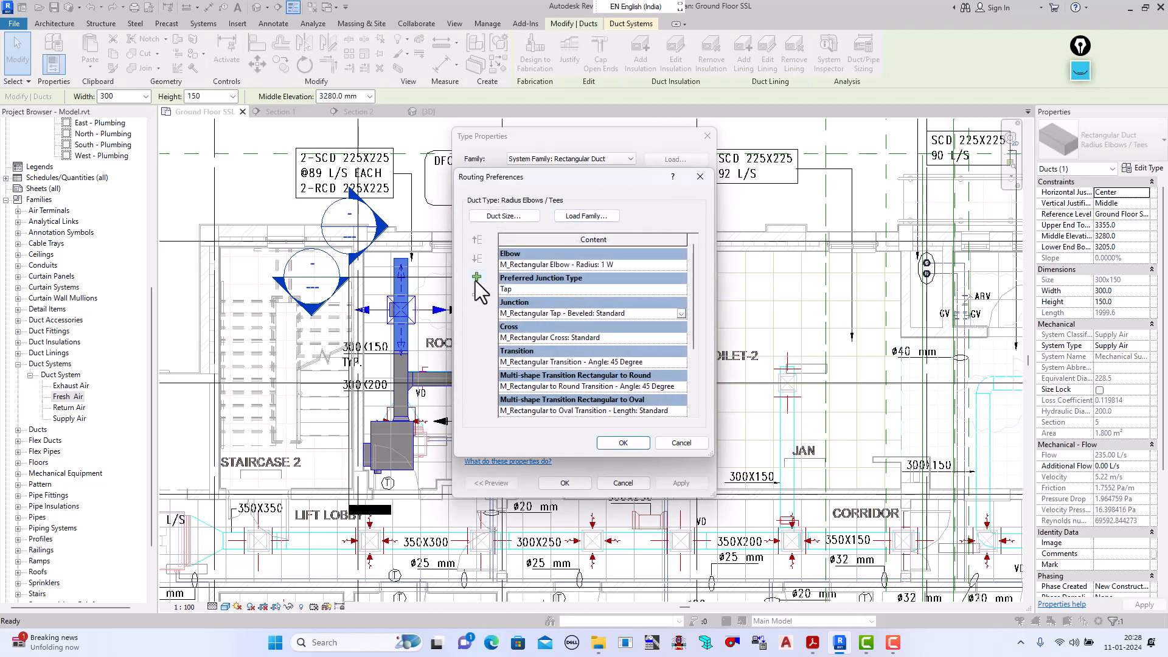
Step: Add M_Rectangular Takeoff: Standard as a second junction in the duct type's routing preferences and accept the type changes
{"action": "left_click", "coordinate": [477, 277]}
{"action": "left_click", "coordinate": [582, 327]}
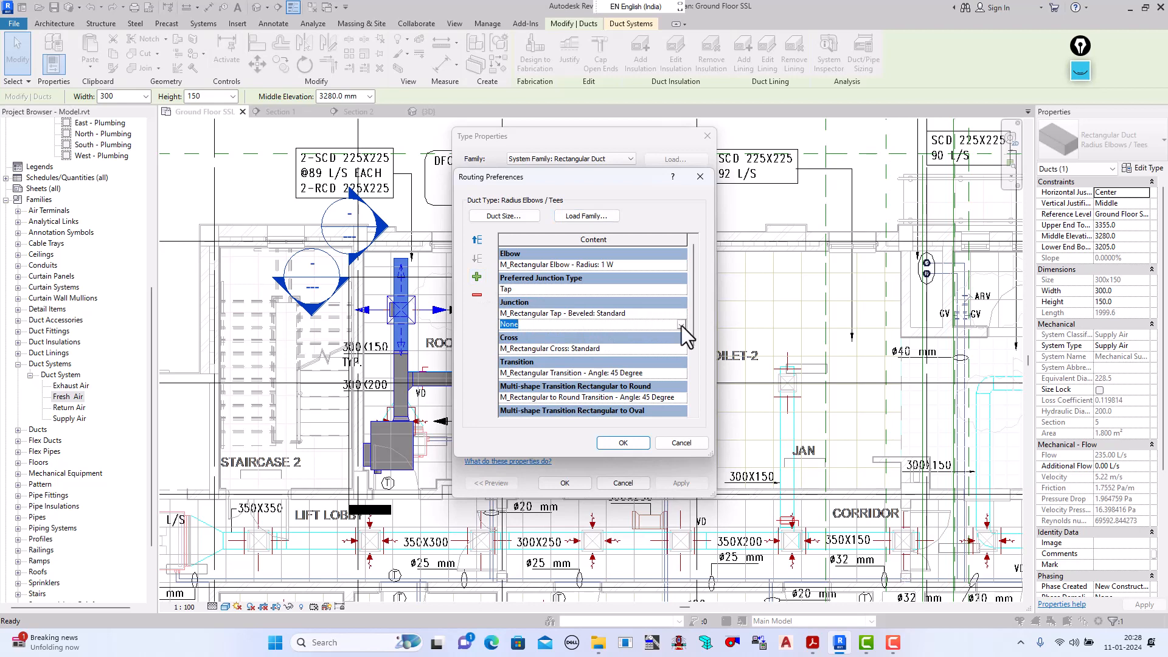
{"action": "left_click", "coordinate": [681, 325]}
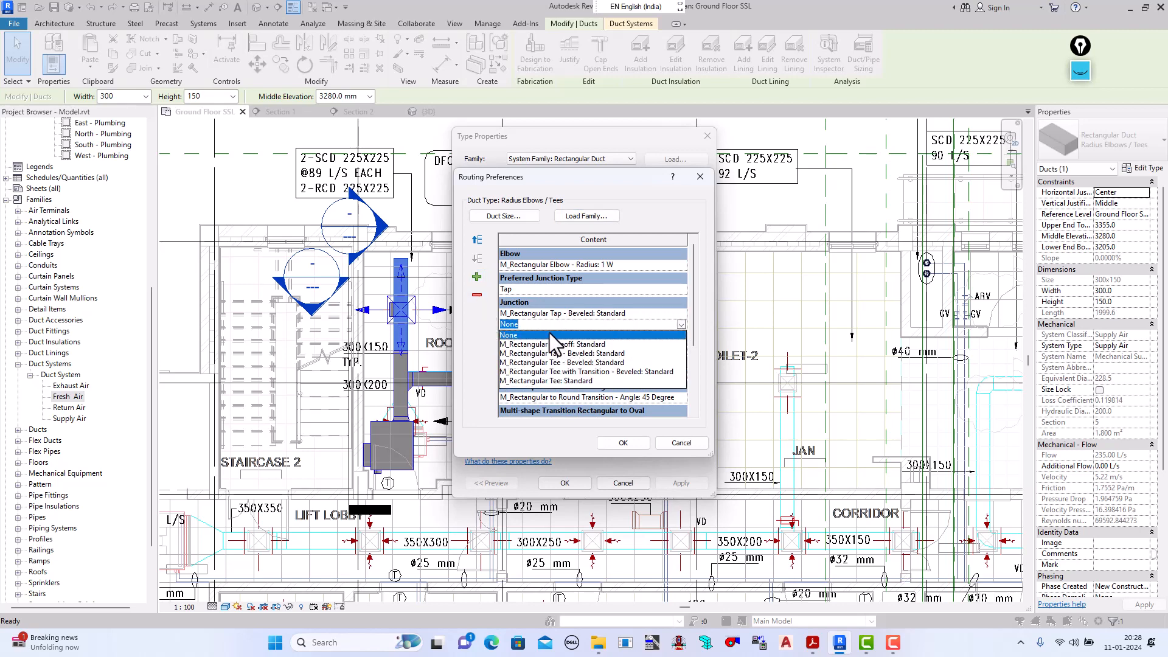
{"action": "left_click", "coordinate": [572, 381]}
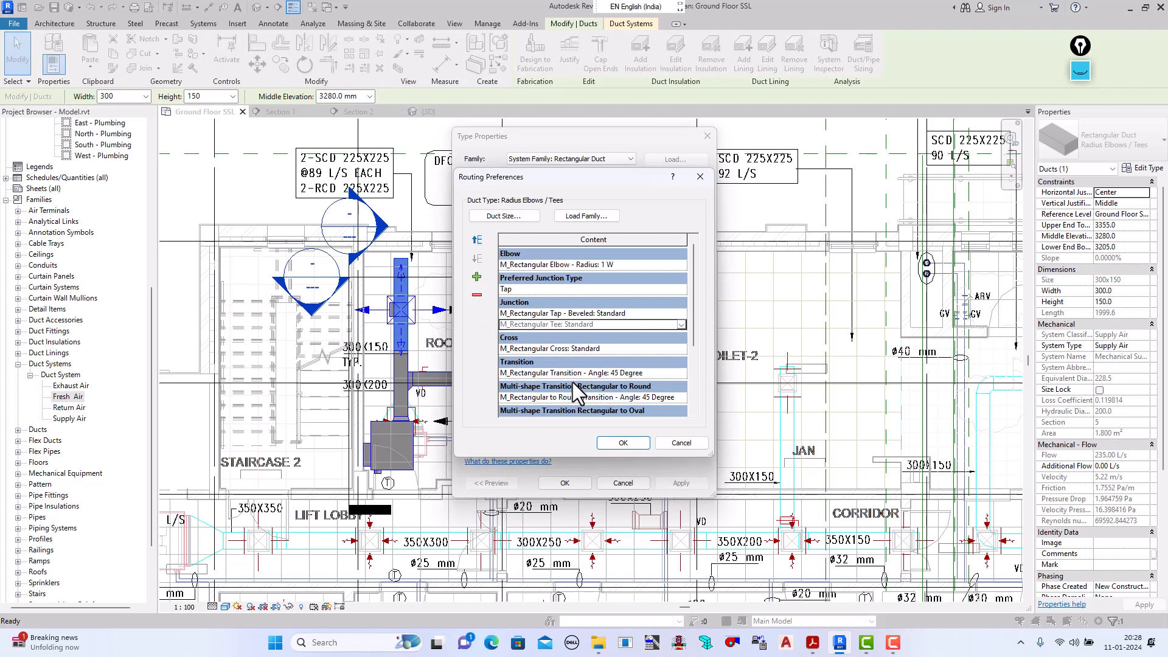
{"action": "left_click", "coordinate": [682, 325]}
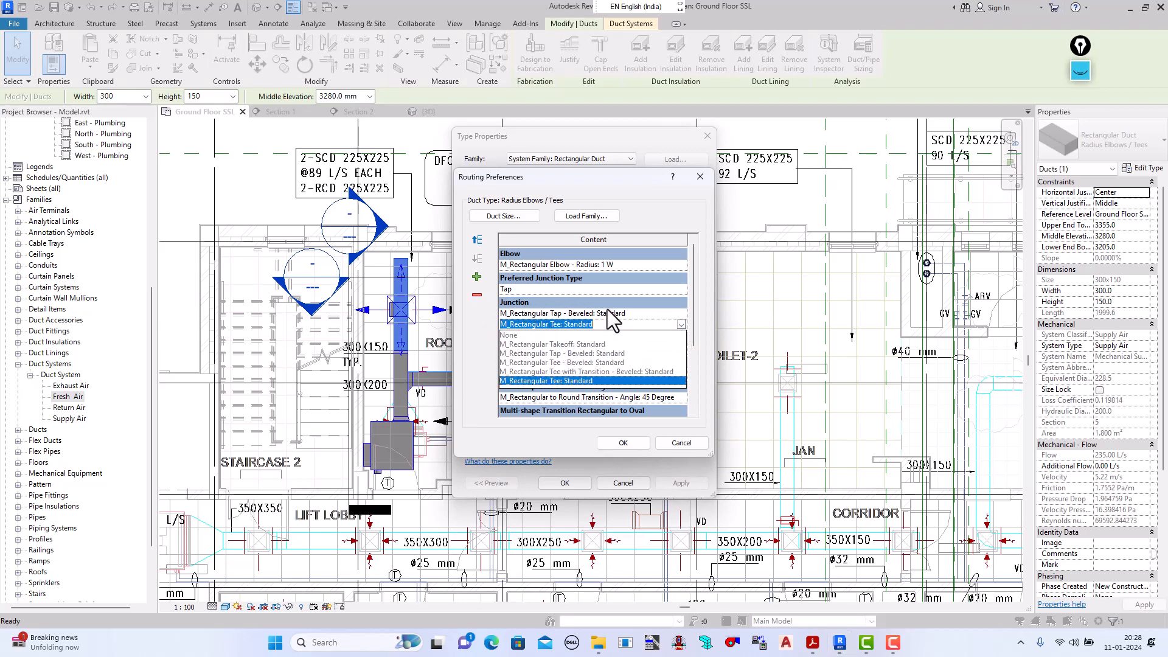
{"action": "left_click", "coordinate": [580, 345]}
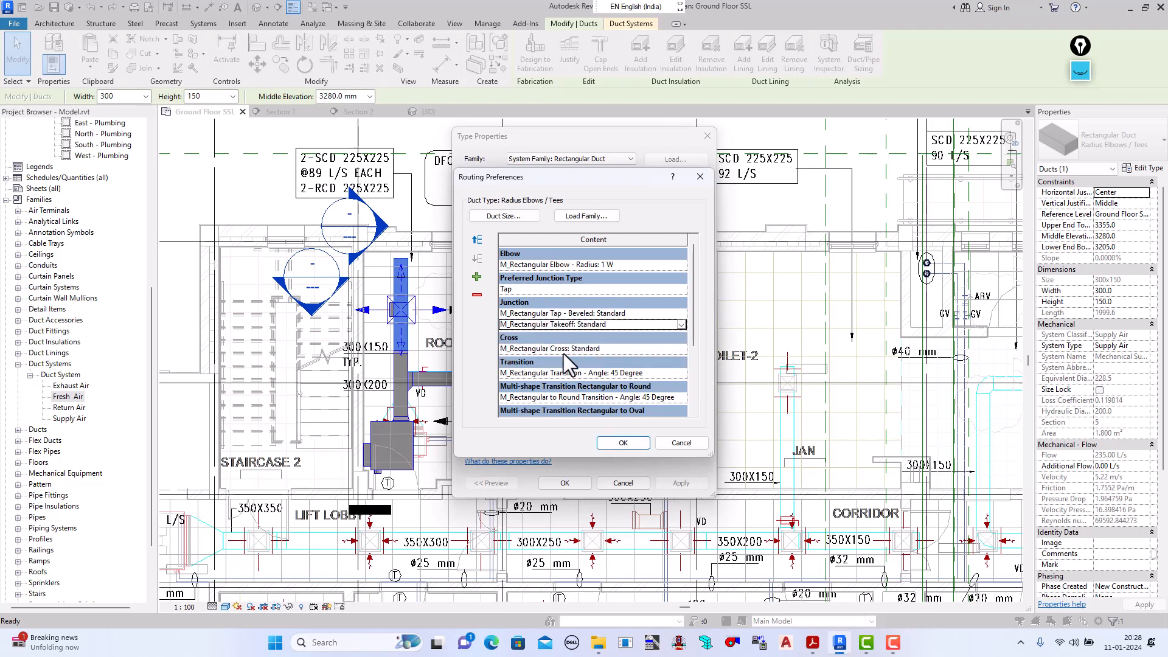
{"action": "left_click", "coordinate": [613, 443]}
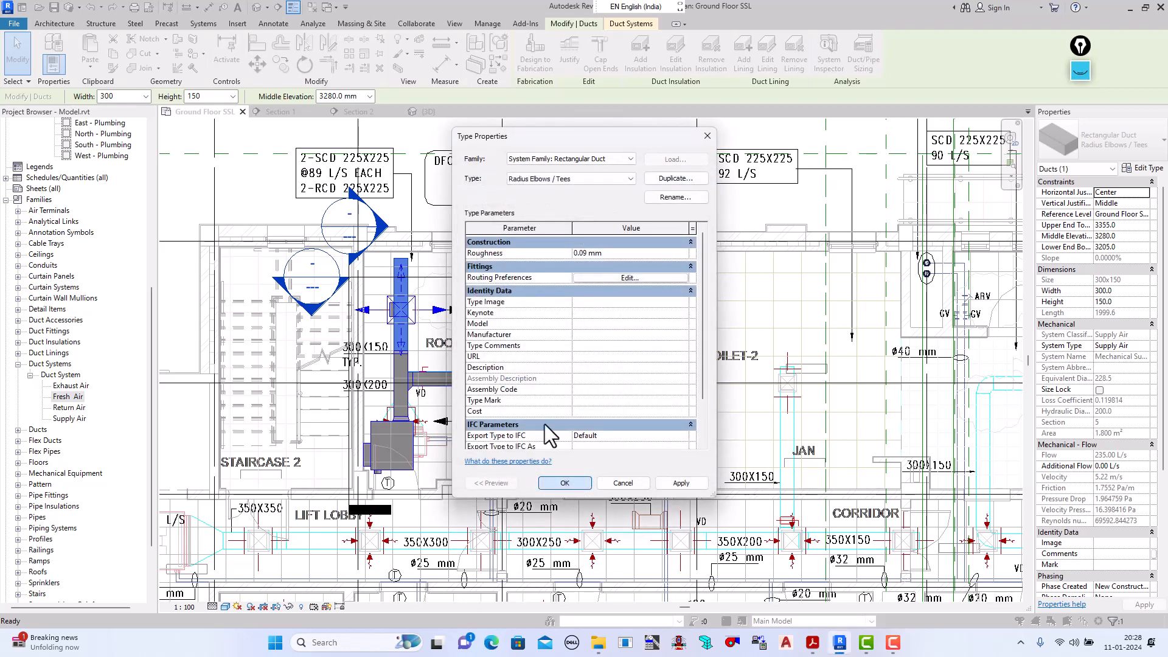
{"action": "left_click", "coordinate": [564, 482]}
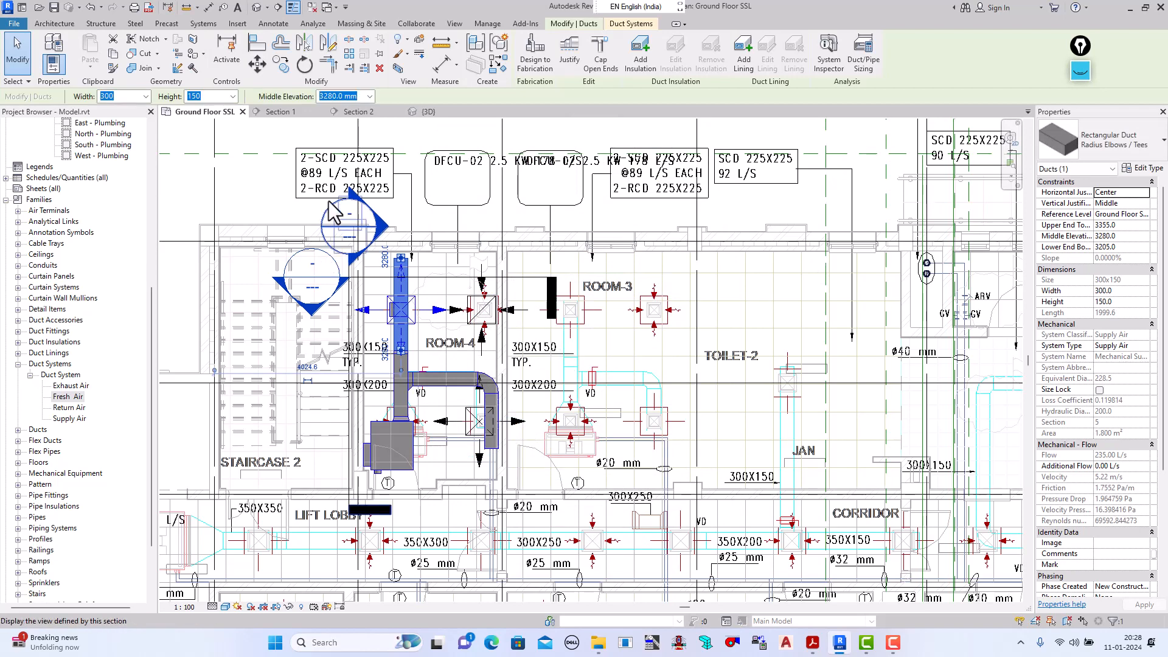
Step: Examine the beveled tap above the diffuser in 3D and review which replacement fitting types it offers
{"action": "left_click", "coordinate": [421, 112]}
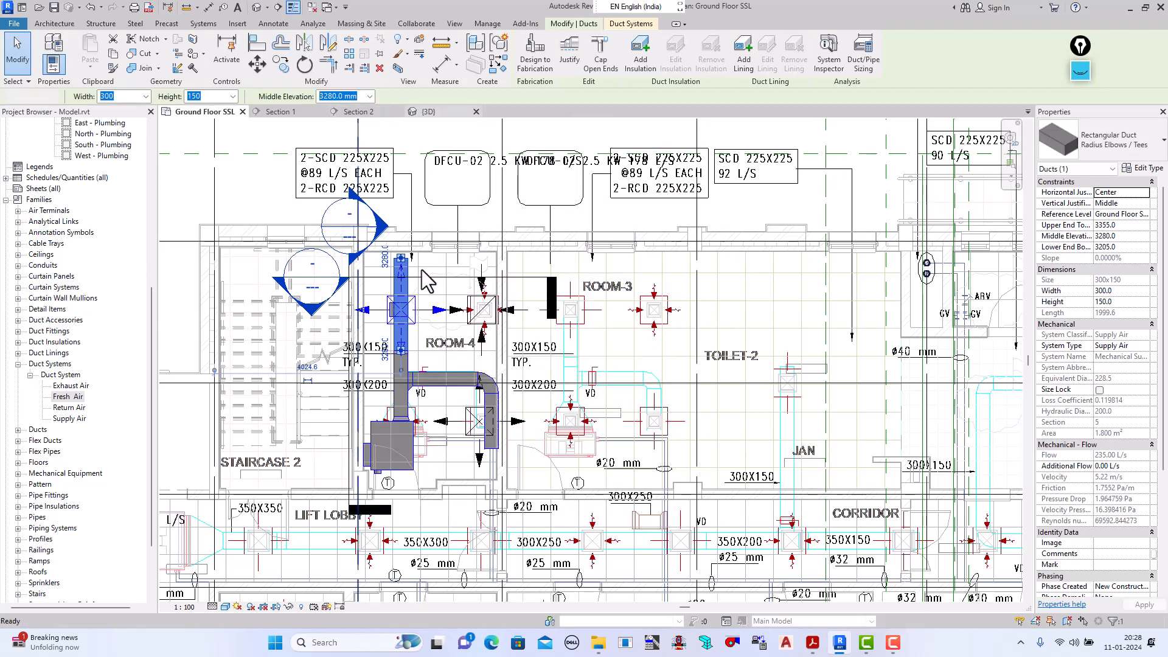
{"action": "scroll", "coordinate": [507, 395], "scroll_direction": "up", "scroll_amount": 3}
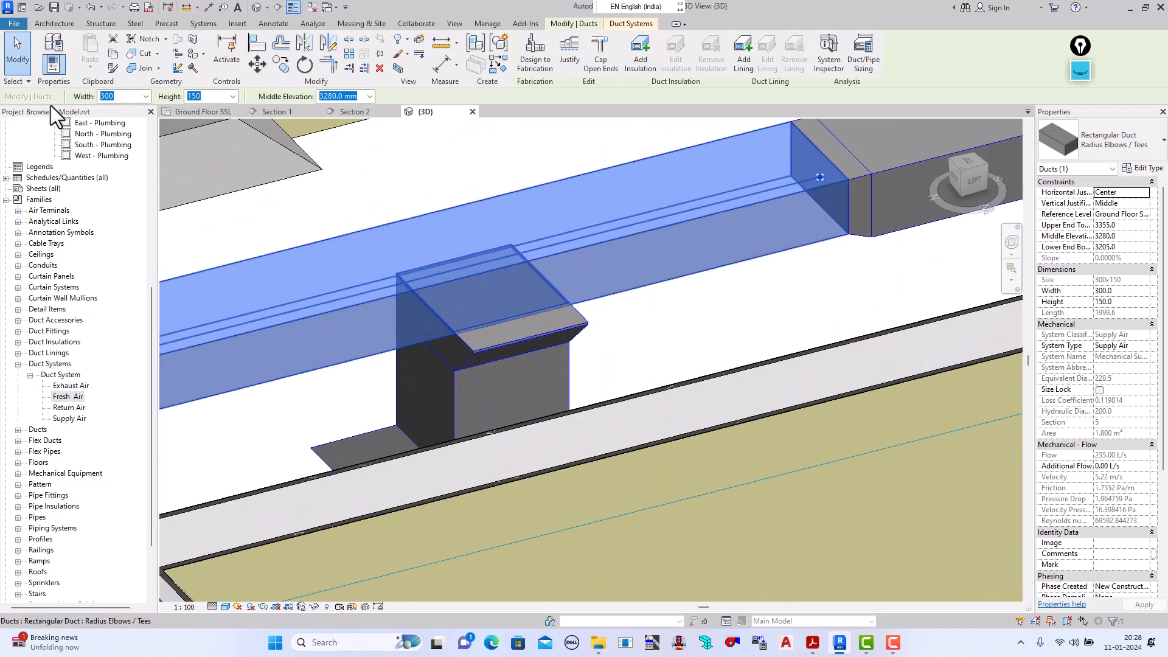
{"action": "left_click", "coordinate": [18, 56]}
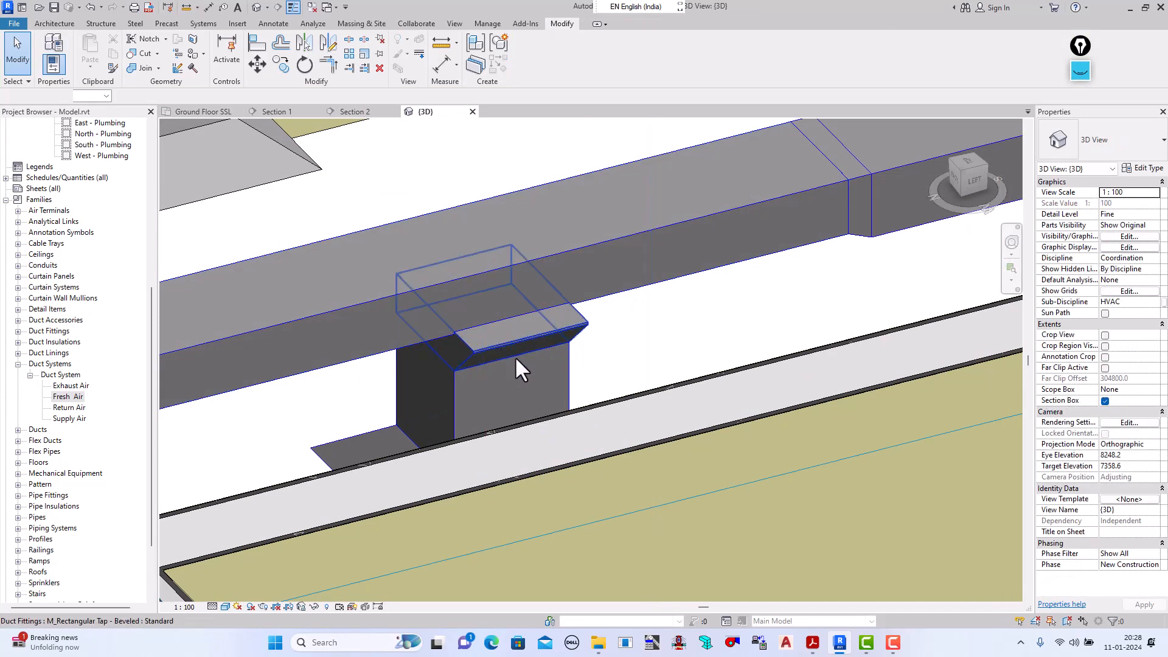
{"action": "left_click", "coordinate": [515, 353]}
{"action": "left_click", "coordinate": [1132, 151]}
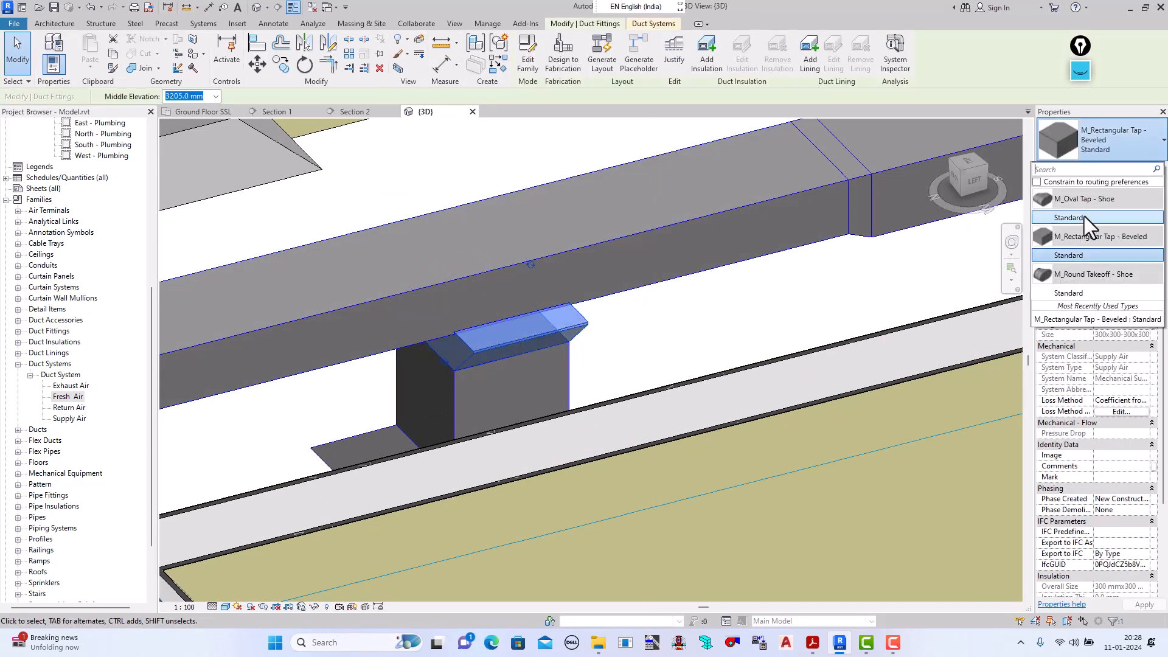
{"action": "left_click", "coordinate": [818, 285]}
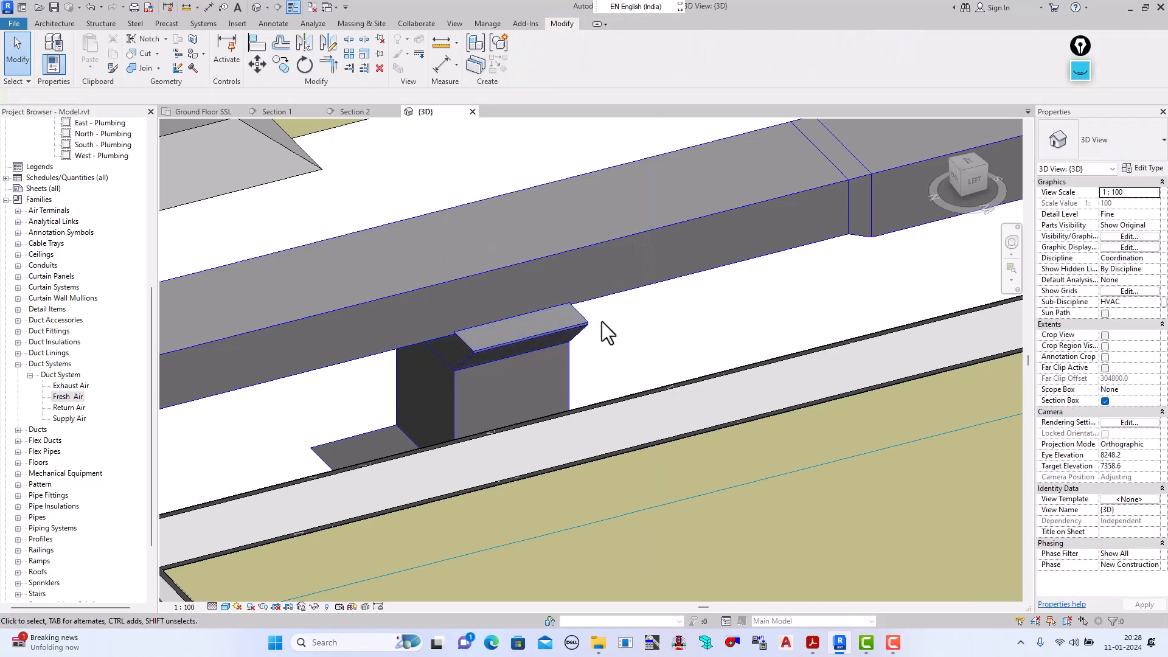
{"action": "left_click", "coordinate": [572, 328]}
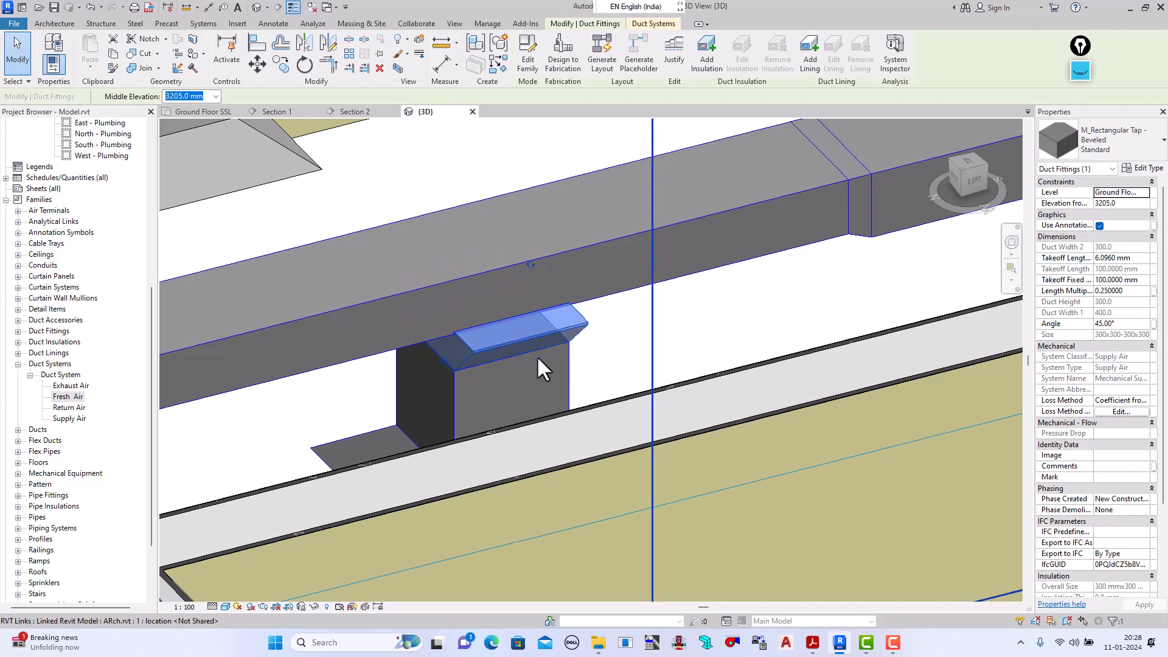
{"action": "middle_click_drag", "start_coordinate": [535, 356], "coordinate": [510, 363], "text": "shift"}
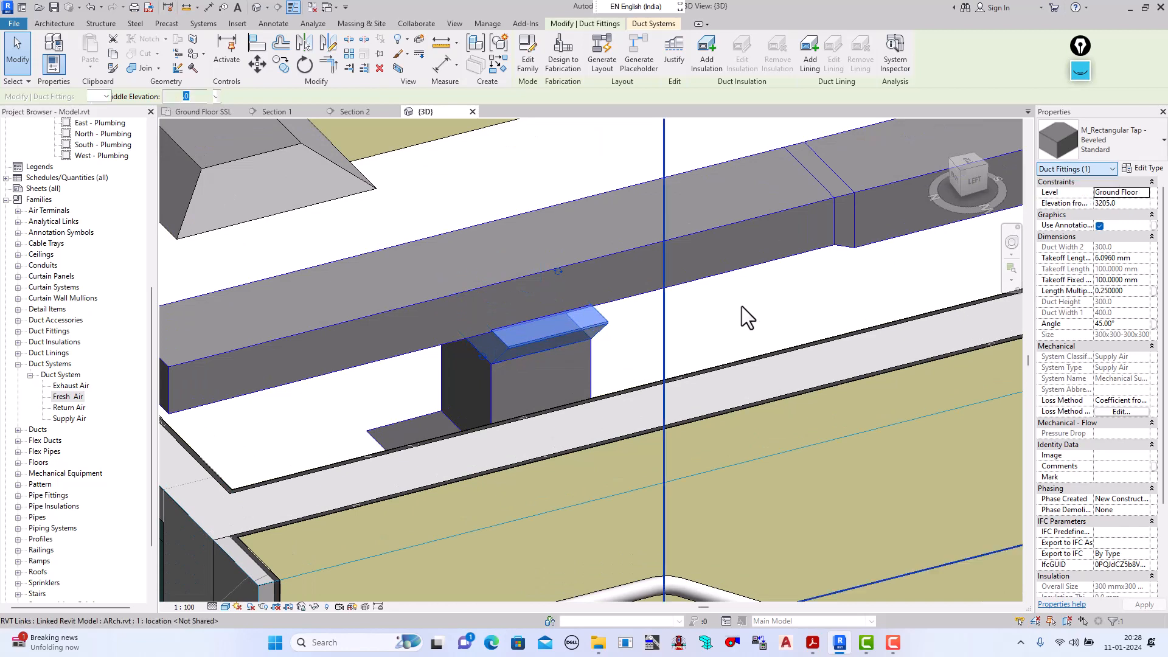
{"action": "left_click", "coordinate": [1138, 149]}
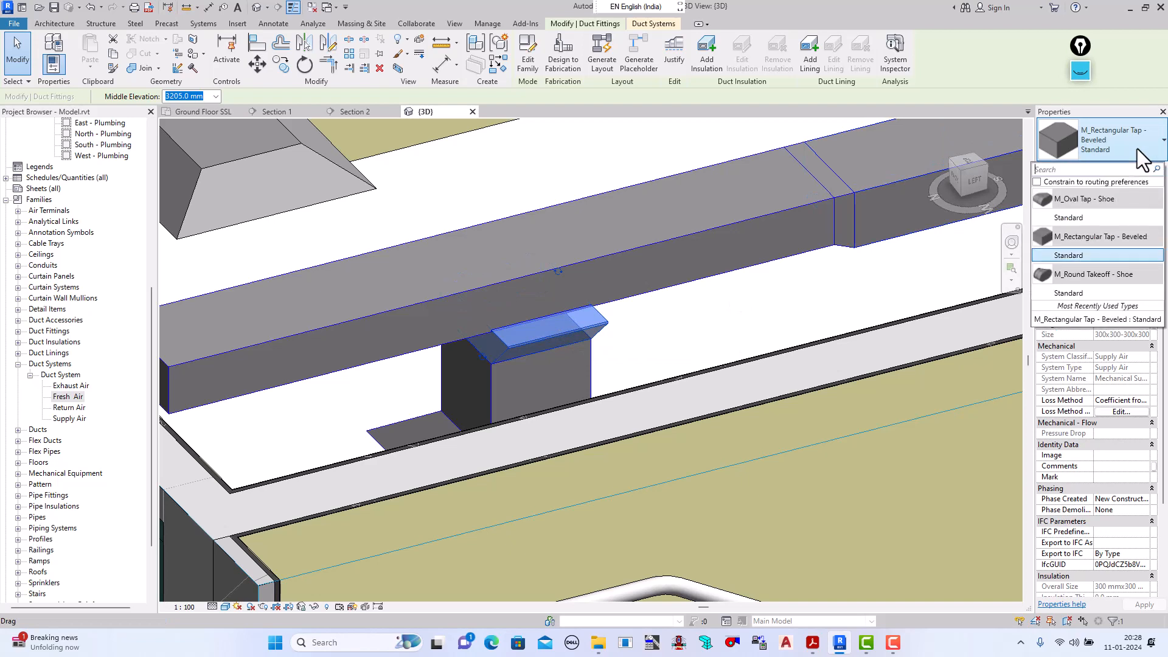
{"action": "left_click", "coordinate": [1085, 257]}
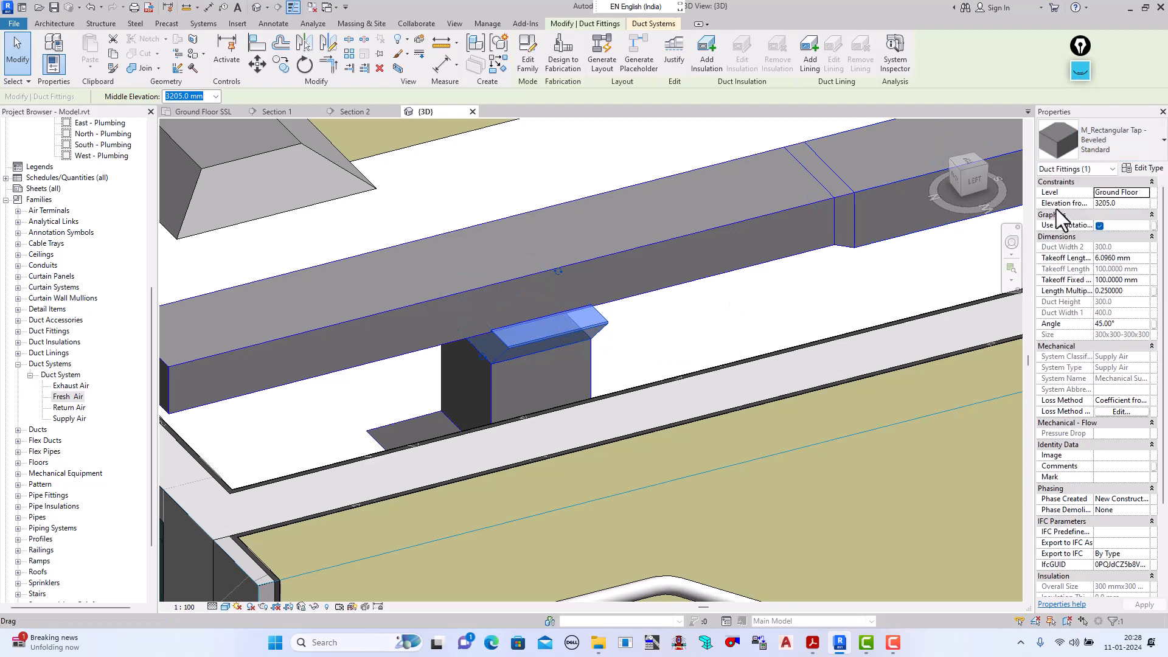
Step: Delete the beveled tap and the short vertical duct between the diffuser and Room-4's 300 x 150 duct
{"action": "left_click", "coordinate": [17, 58]}
{"action": "left_click", "coordinate": [514, 347]}
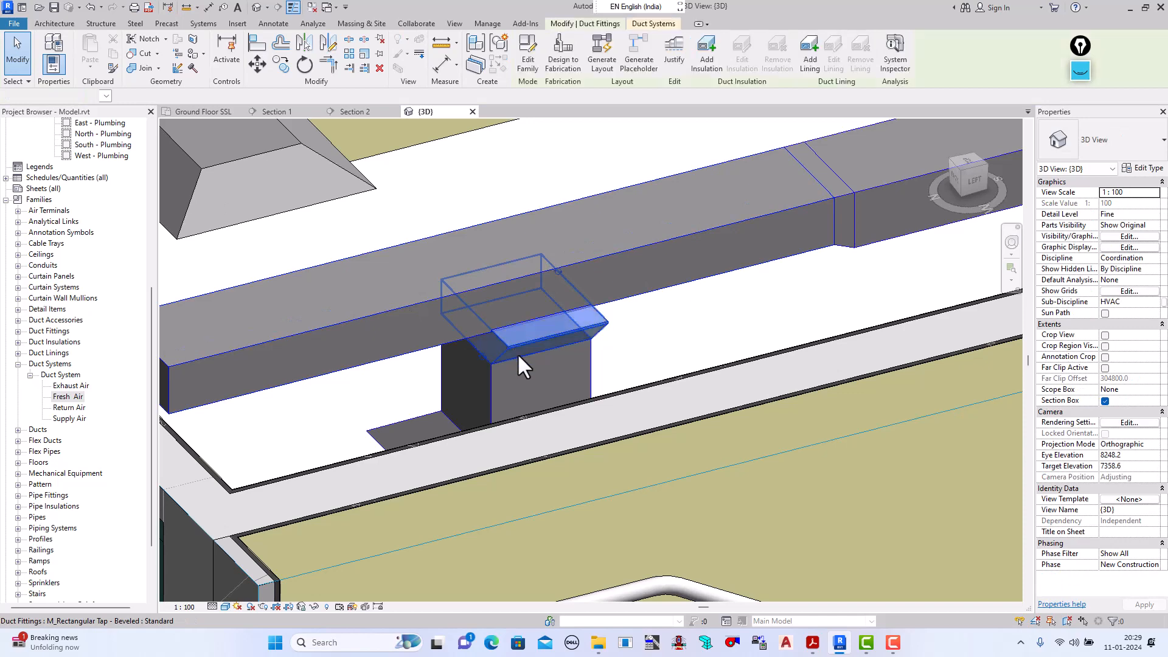
{"action": "key", "text": "Delete"}
{"action": "scroll", "coordinate": [529, 364], "scroll_direction": "up", "scroll_amount": 1}
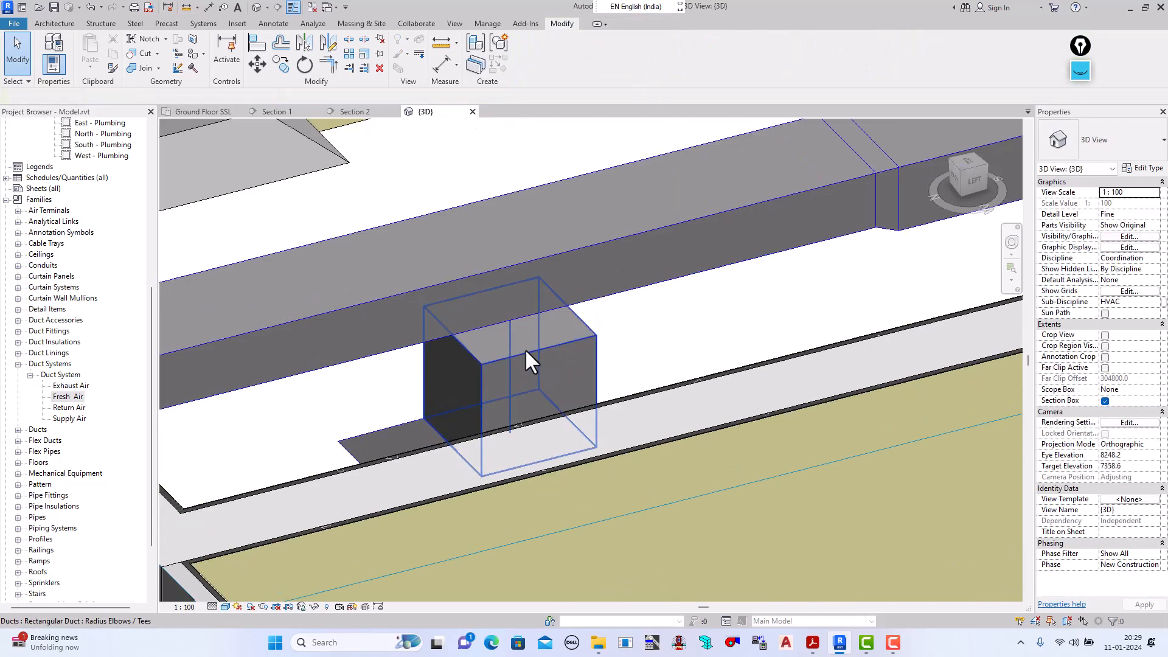
{"action": "scroll", "coordinate": [527, 348], "scroll_direction": "down", "scroll_amount": 3}
{"action": "scroll", "coordinate": [521, 356], "scroll_direction": "up", "scroll_amount": 3}
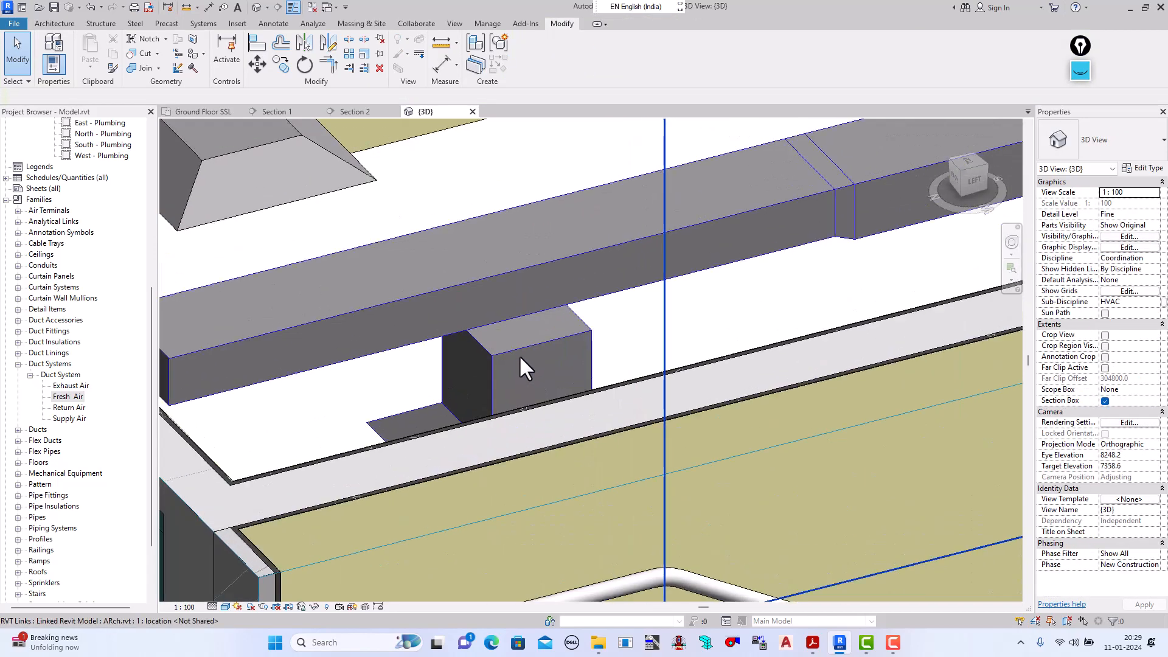
{"action": "left_click", "coordinate": [508, 343]}
{"action": "key", "text": "Delete"}
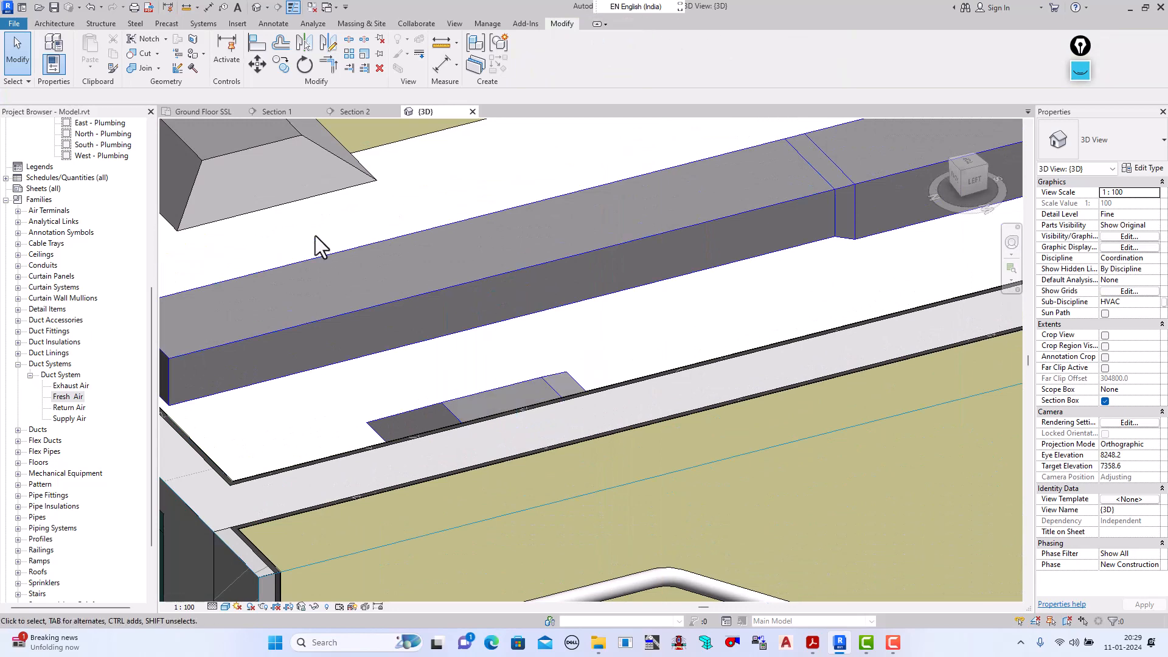
Step: Connect Room-4's upper supply diffuser into the 300 x 150 duct above it in the ground floor plan, dismissing the save reminder
{"action": "left_click", "coordinate": [204, 112]}
{"action": "scroll", "coordinate": [432, 296], "scroll_direction": "down", "scroll_amount": 2}
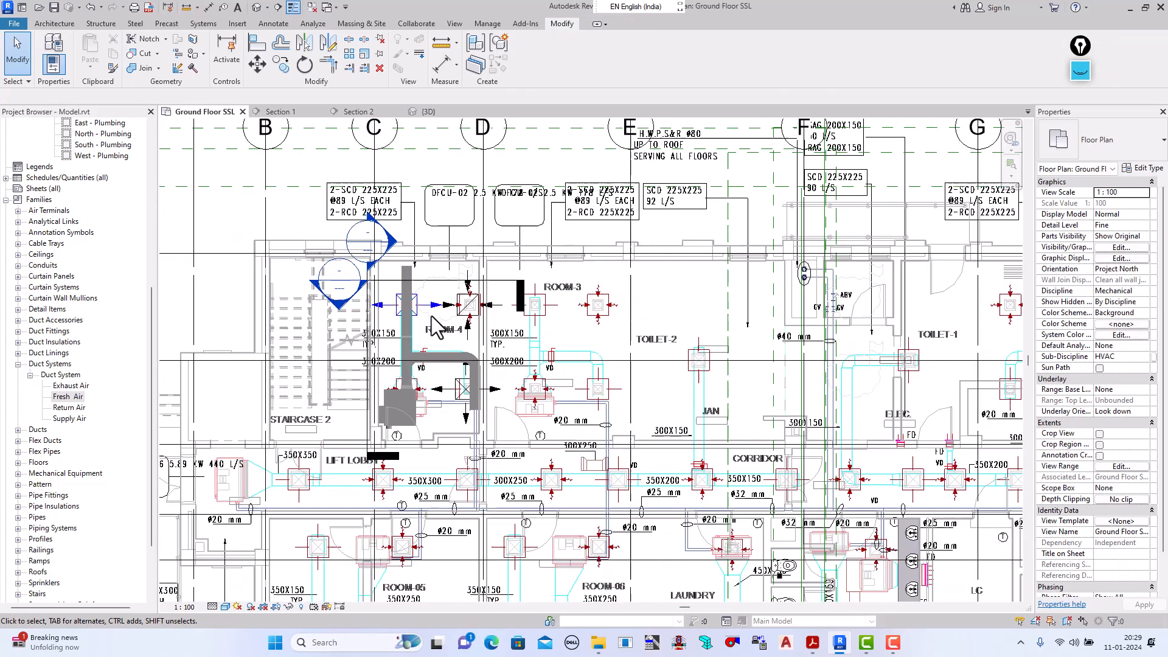
{"action": "scroll", "coordinate": [422, 308], "scroll_direction": "up", "scroll_amount": 6}
{"action": "scroll", "coordinate": [419, 311], "scroll_direction": "down", "scroll_amount": 3}
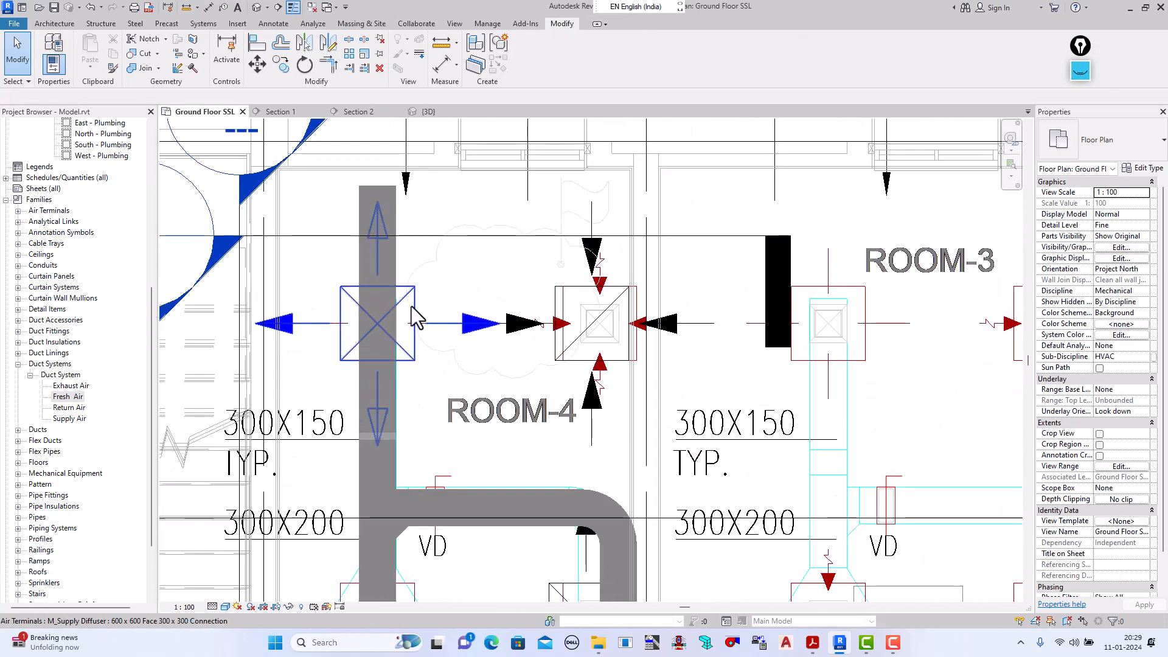
{"action": "scroll", "coordinate": [414, 301], "scroll_direction": "up", "scroll_amount": 1}
{"action": "left_click", "coordinate": [447, 311]}
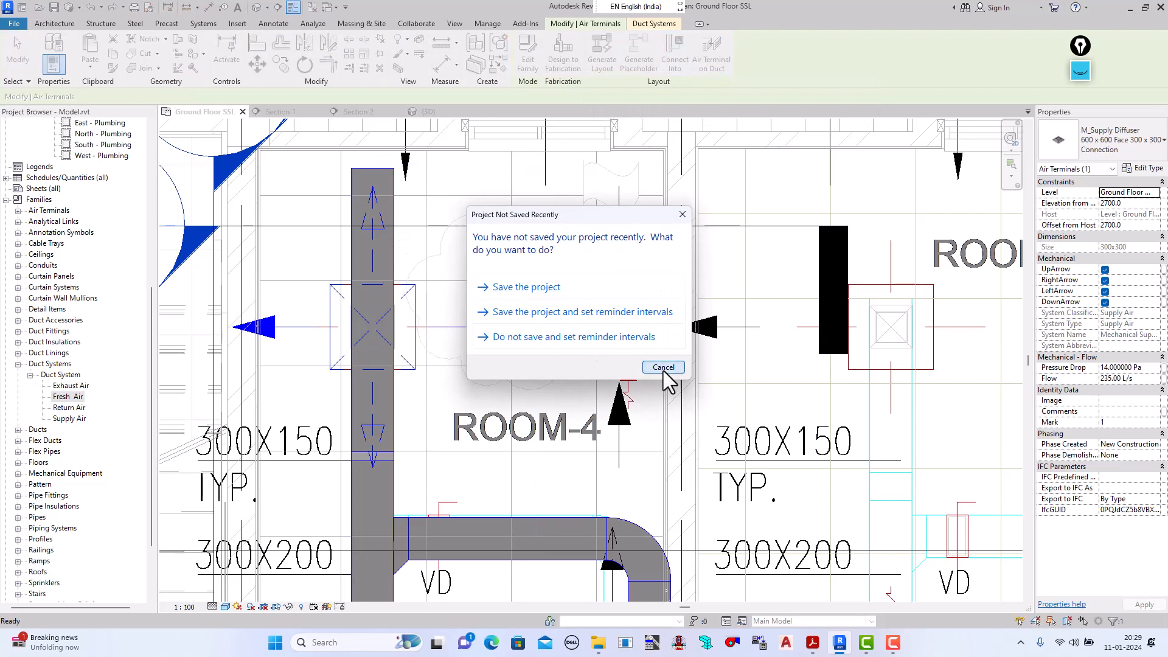
{"action": "left_click", "coordinate": [663, 367]}
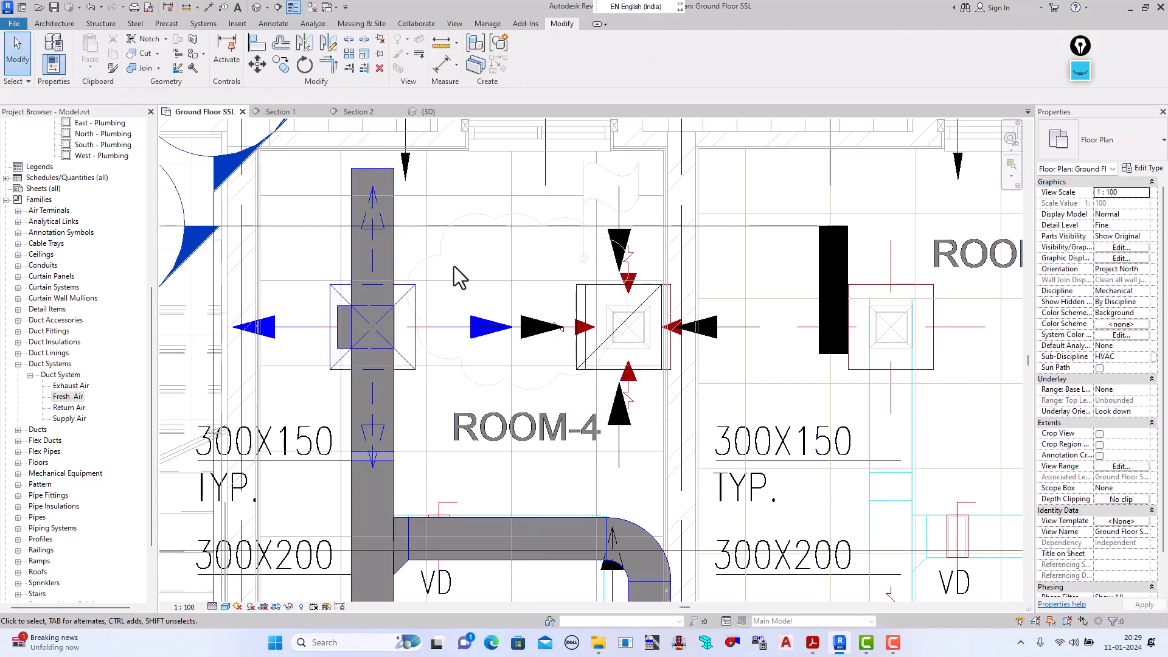
Step: Examine the connection between the diffuser and the 300 x 150 duct, first in plan and then in 3D
{"action": "scroll", "coordinate": [401, 328], "scroll_direction": "down", "scroll_amount": 2}
{"action": "scroll", "coordinate": [374, 335], "scroll_direction": "up", "scroll_amount": 4}
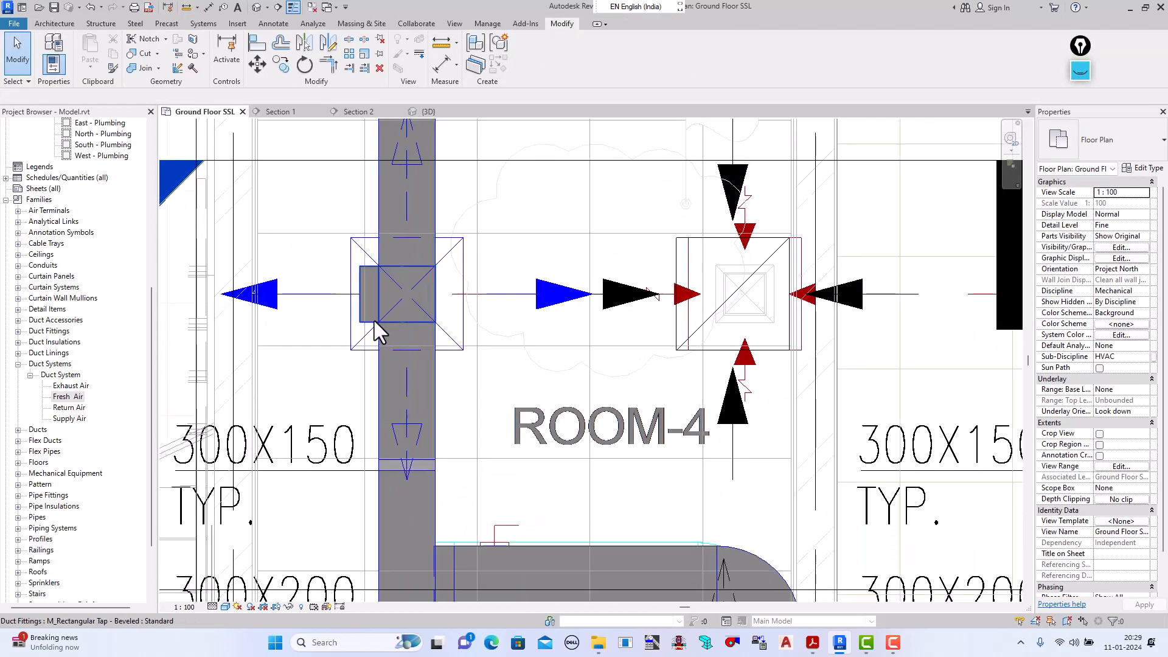
{"action": "scroll", "coordinate": [375, 322], "scroll_direction": "down", "scroll_amount": 3}
{"action": "scroll", "coordinate": [394, 318], "scroll_direction": "up", "scroll_amount": 3}
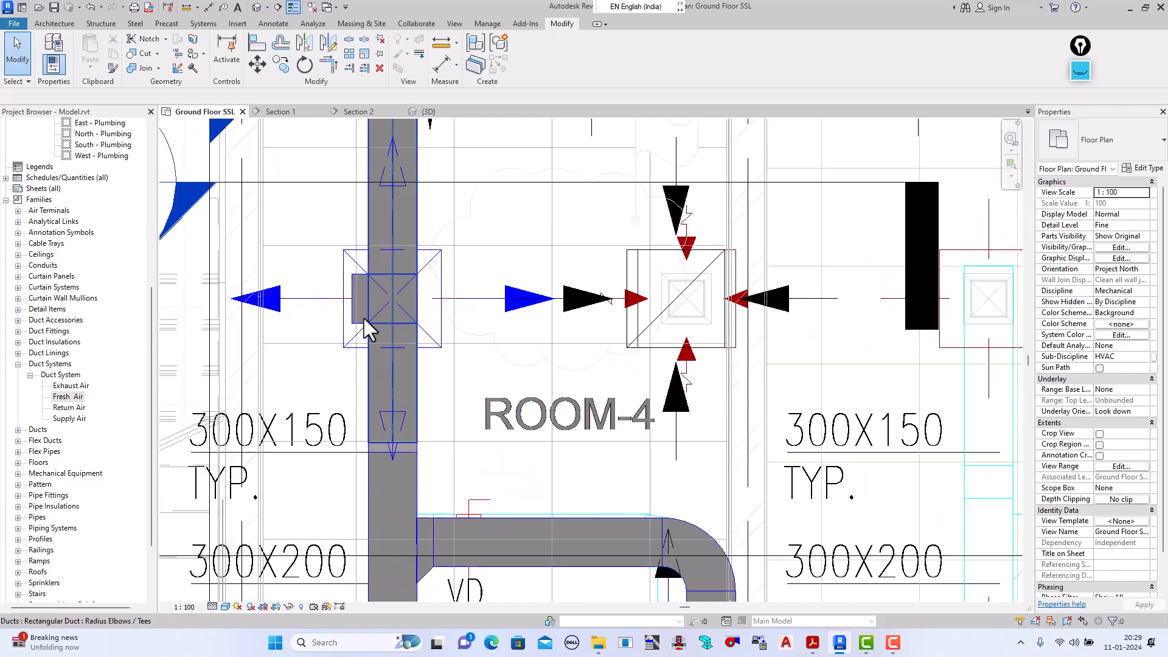
{"action": "scroll", "coordinate": [363, 316], "scroll_direction": "up", "scroll_amount": 2}
{"action": "scroll", "coordinate": [357, 300], "scroll_direction": "down", "scroll_amount": 1}
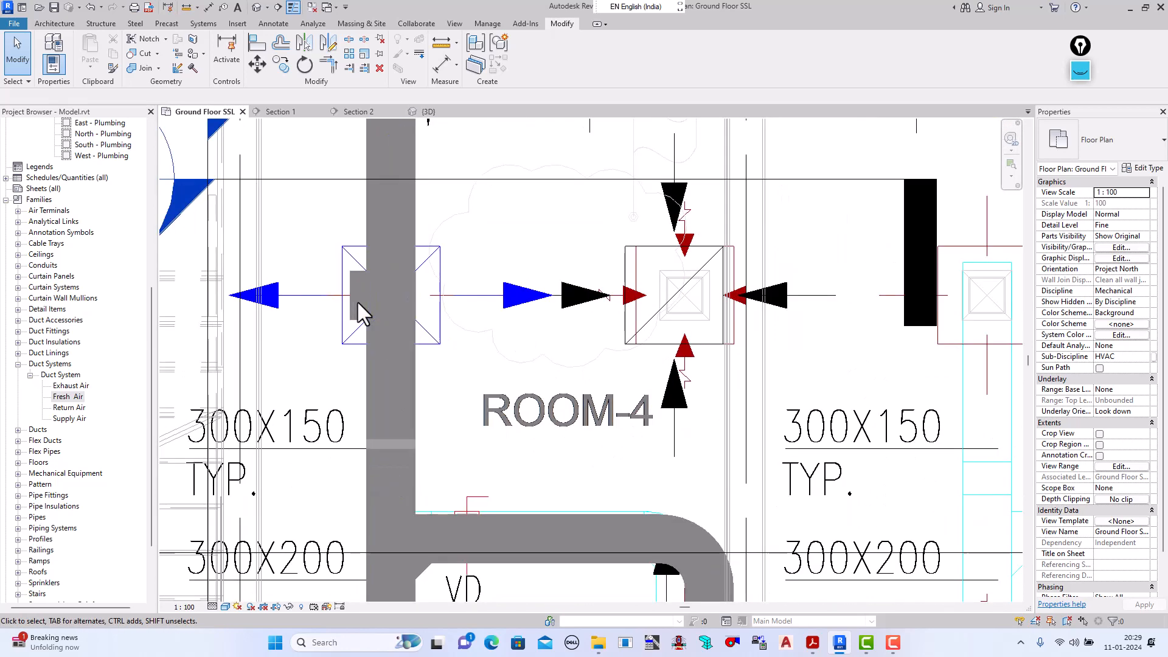
{"action": "scroll", "coordinate": [390, 301], "scroll_direction": "down", "scroll_amount": 2}
{"action": "scroll", "coordinate": [414, 238], "scroll_direction": "up", "scroll_amount": 1}
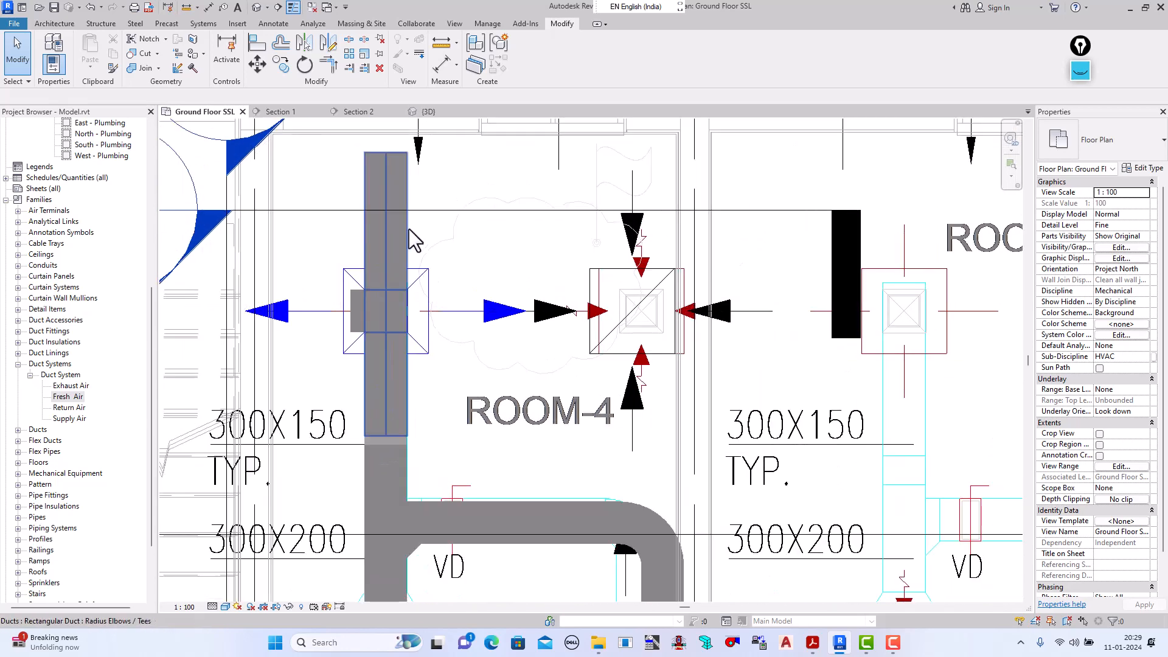
{"action": "left_click", "coordinate": [426, 111]}
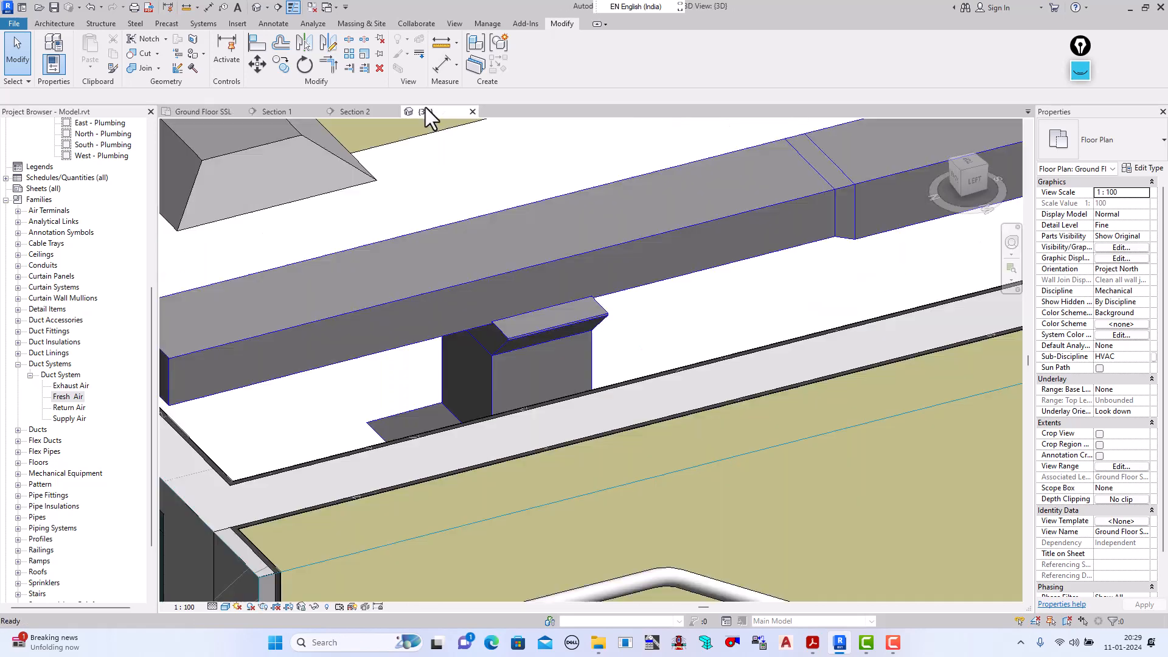
{"action": "scroll", "coordinate": [499, 331], "scroll_direction": "down", "scroll_amount": 1}
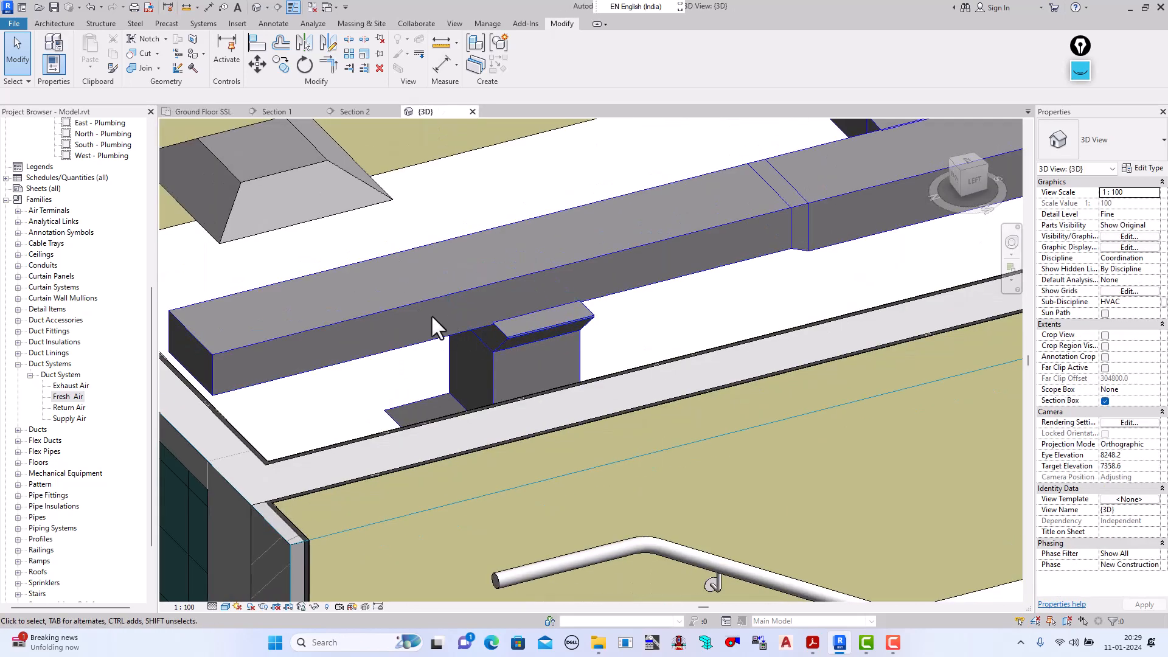
{"action": "left_click", "coordinate": [511, 329]}
{"action": "key", "text": "Escape"}
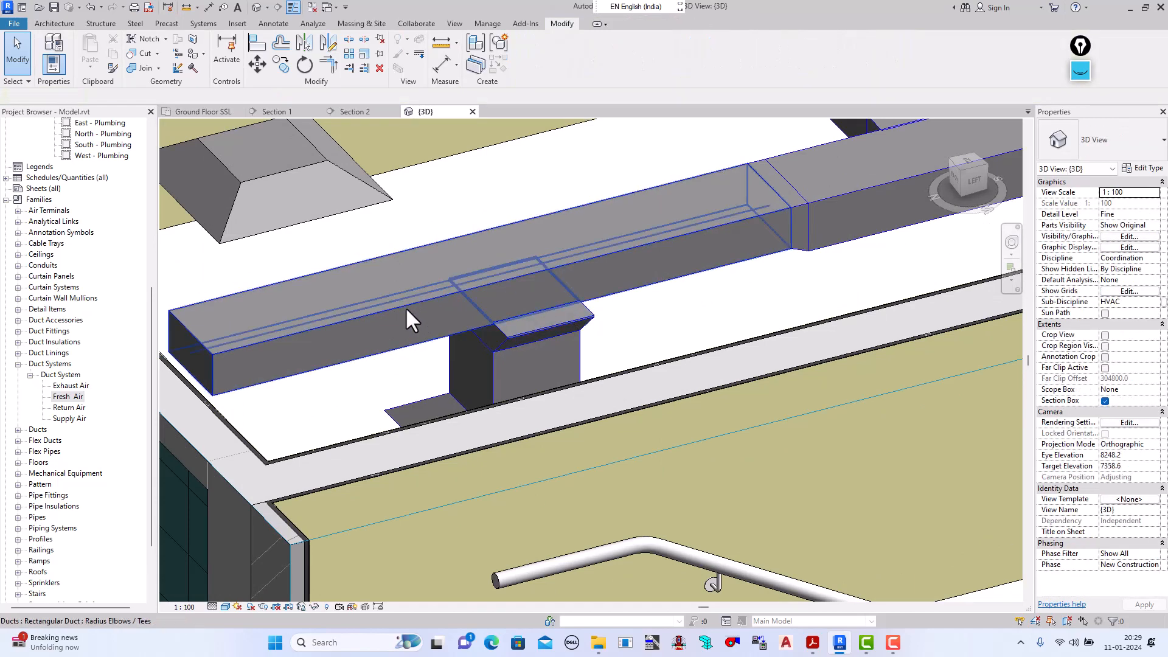
{"action": "left_click", "coordinate": [405, 307]}
{"action": "scroll", "coordinate": [416, 317], "scroll_direction": "down", "scroll_amount": 2}
{"action": "scroll", "coordinate": [289, 341], "scroll_direction": "up", "scroll_amount": 1}
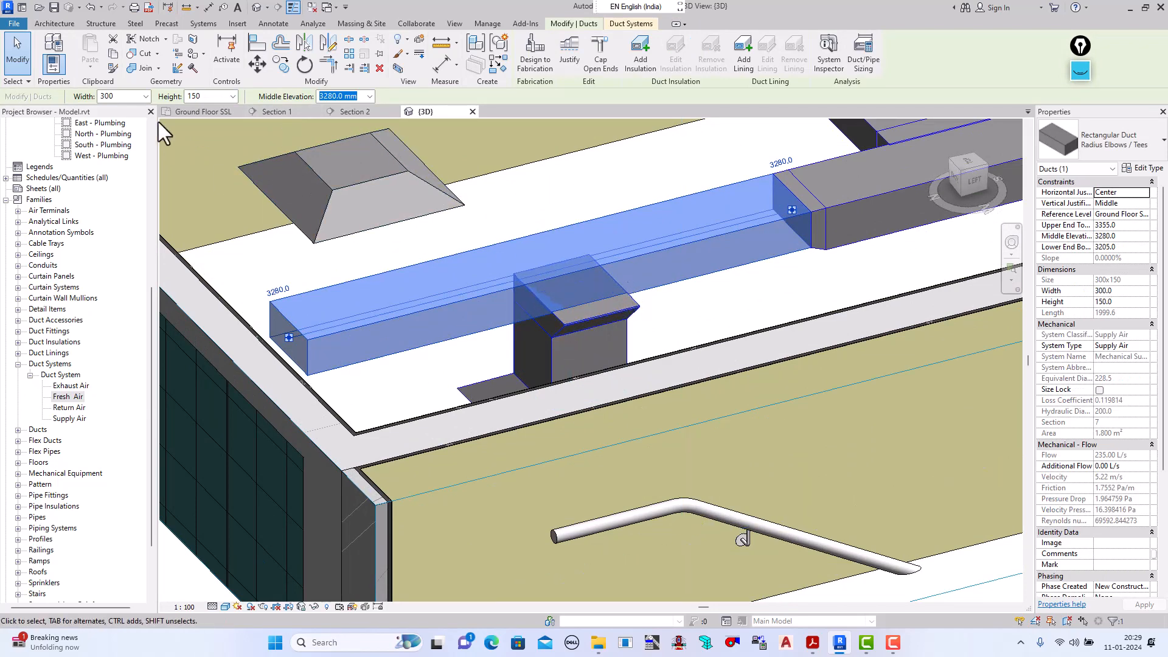
{"action": "left_click", "coordinate": [17, 54]}
{"action": "key", "text": "Escape"}
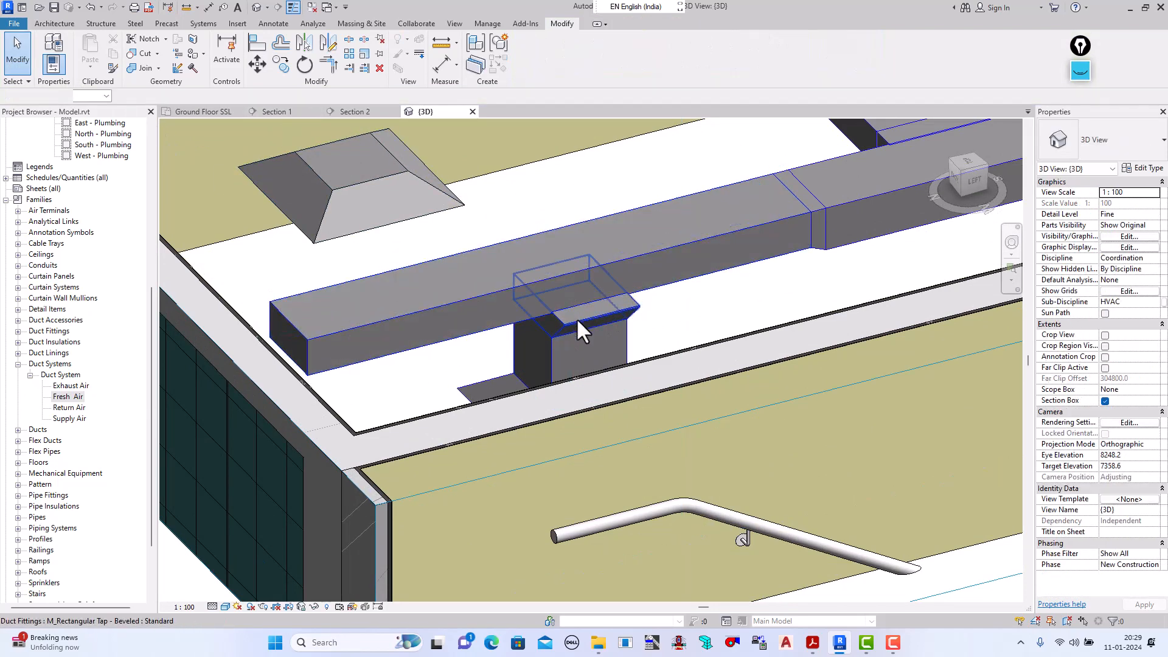
Step: Delete the beveled tap and the short vertical duct between the diffuser and the 300 x 150 duct
{"action": "left_click", "coordinate": [577, 317]}
{"action": "key", "text": "Delete"}
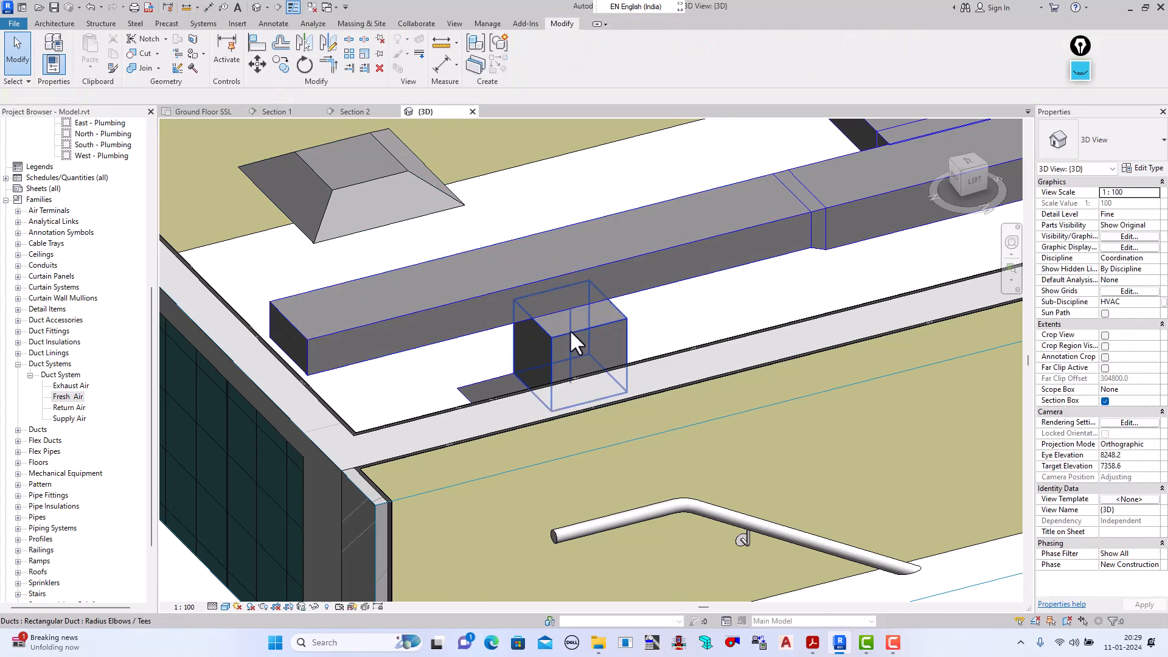
{"action": "left_click", "coordinate": [570, 330]}
{"action": "key", "text": "Delete"}
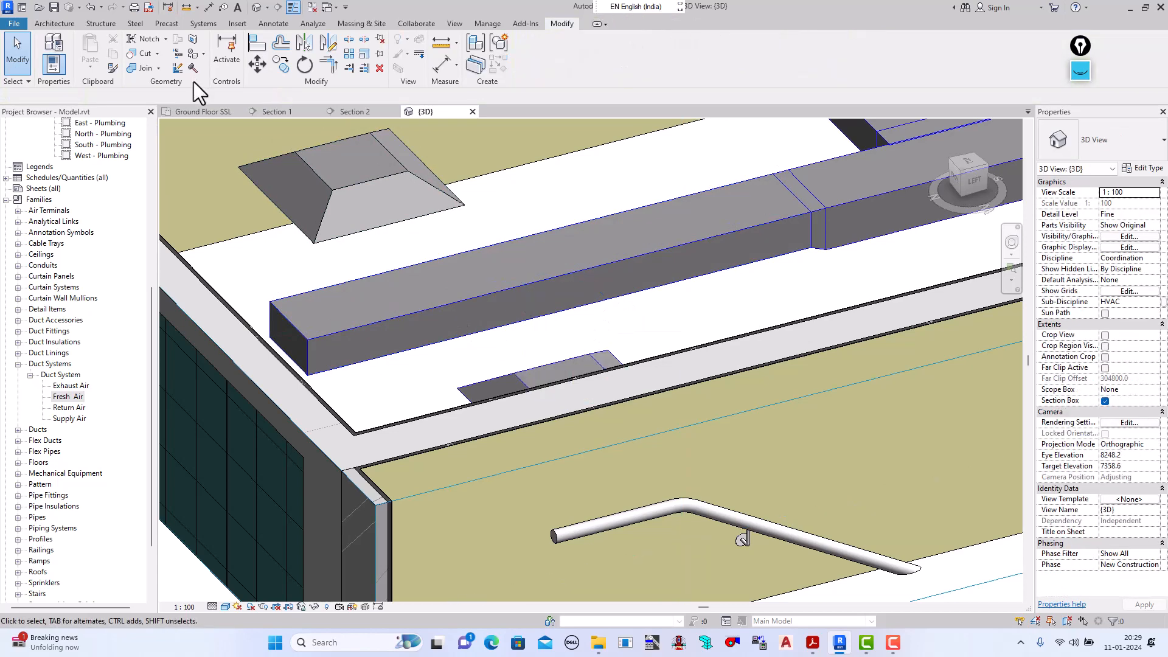
Step: Shorten the 300 x 150 duct to the upper diffuser's centre in plan so the two connect, and check the elbow in 3D
{"action": "left_click", "coordinate": [207, 112]}
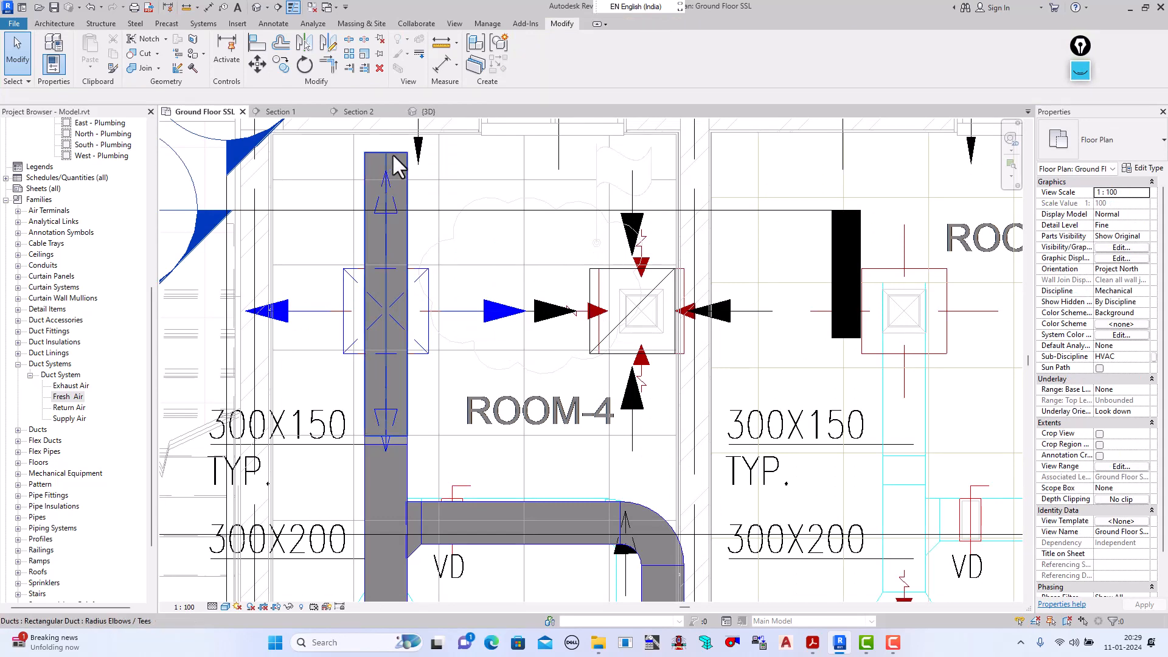
{"action": "left_click", "coordinate": [399, 166]}
{"action": "left_click_drag", "start_coordinate": [385, 153], "coordinate": [386, 312]}
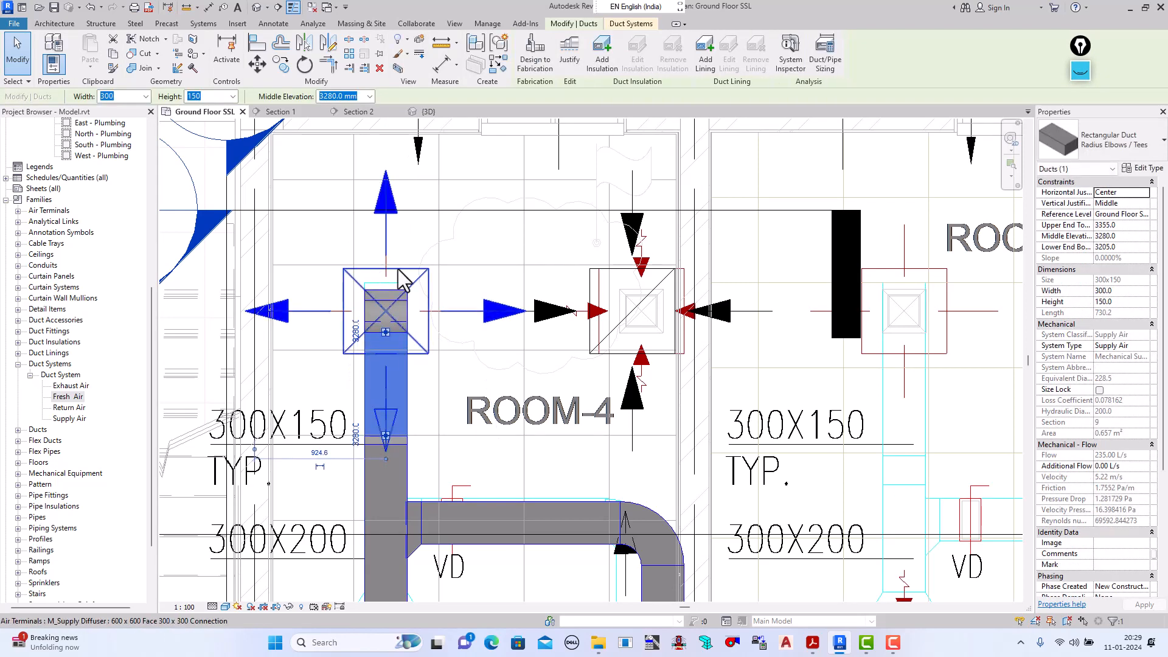
{"action": "left_click", "coordinate": [422, 113]}
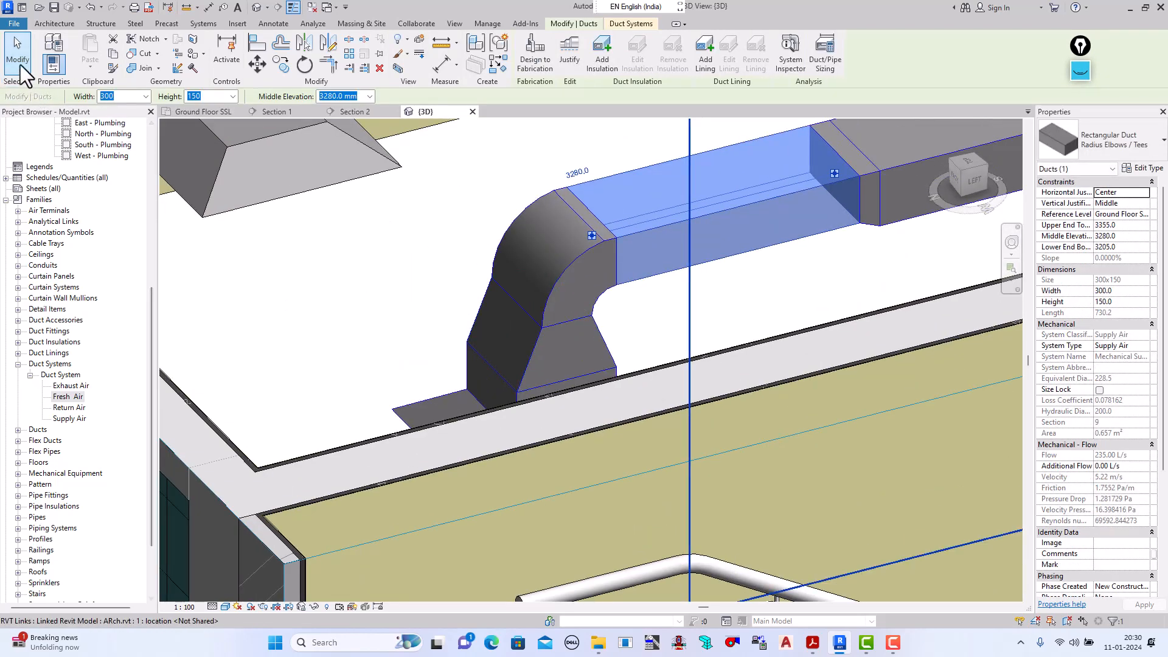
{"action": "left_click", "coordinate": [18, 58]}
{"action": "middle_click_drag", "start_coordinate": [428, 292], "coordinate": [699, 251], "text": "shift"}
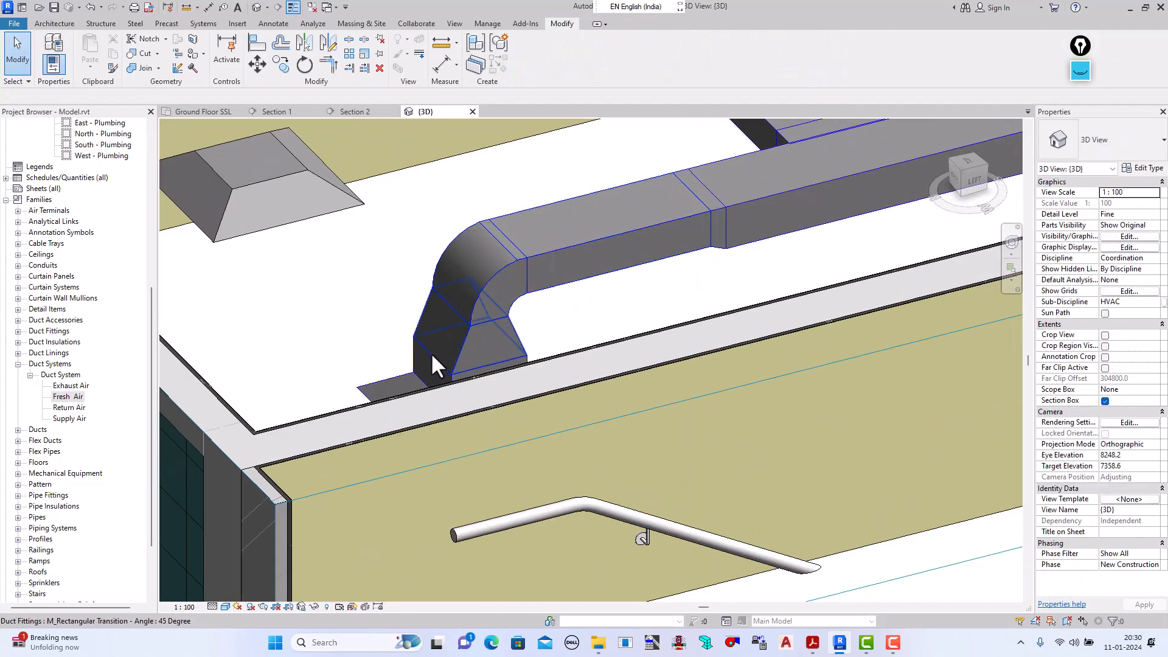
{"action": "scroll", "coordinate": [433, 365], "scroll_direction": "down", "scroll_amount": 3}
{"action": "scroll", "coordinate": [649, 261], "scroll_direction": "up", "scroll_amount": 2}
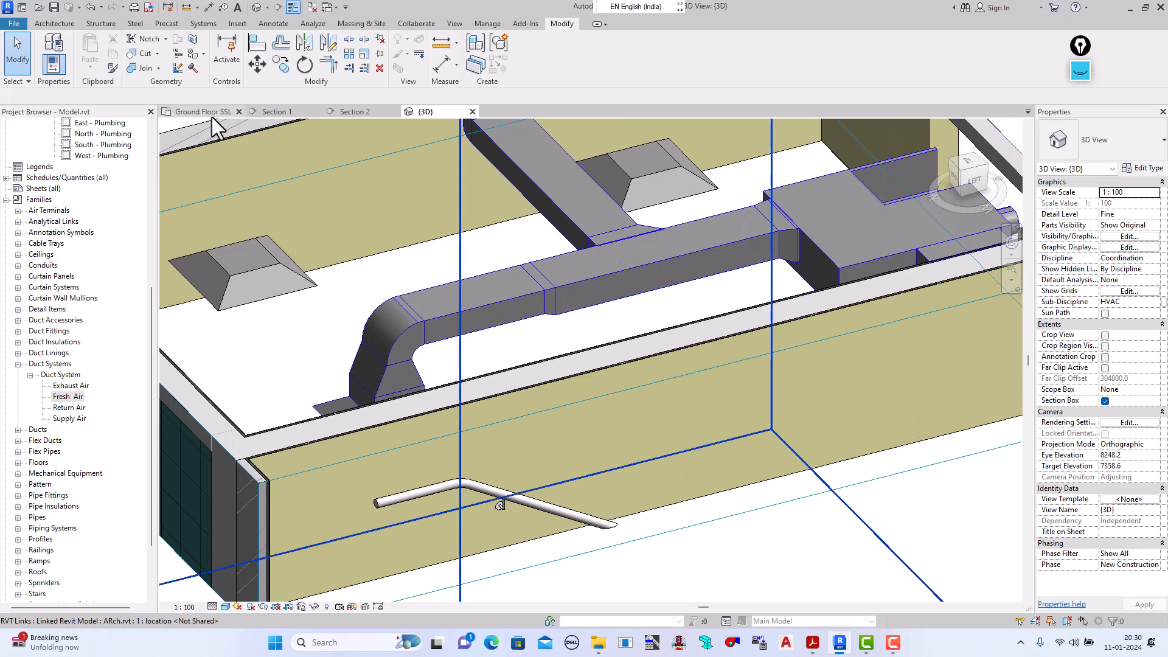
{"action": "scroll", "coordinate": [349, 305], "scroll_direction": "down", "scroll_amount": 2}
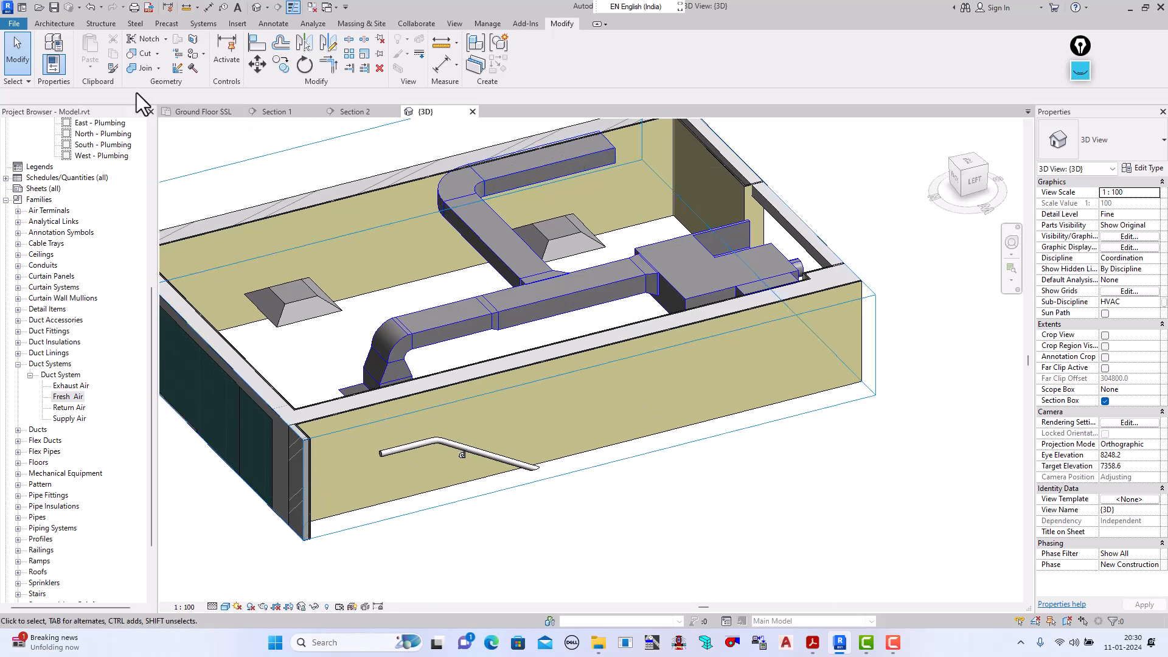
Step: Nudge Room-4's 300 x 150 branch duct in plan until it lines up with the centre of the lower diffuser
{"action": "left_click", "coordinate": [201, 112]}
{"action": "scroll", "coordinate": [391, 287], "scroll_direction": "down", "scroll_amount": 5}
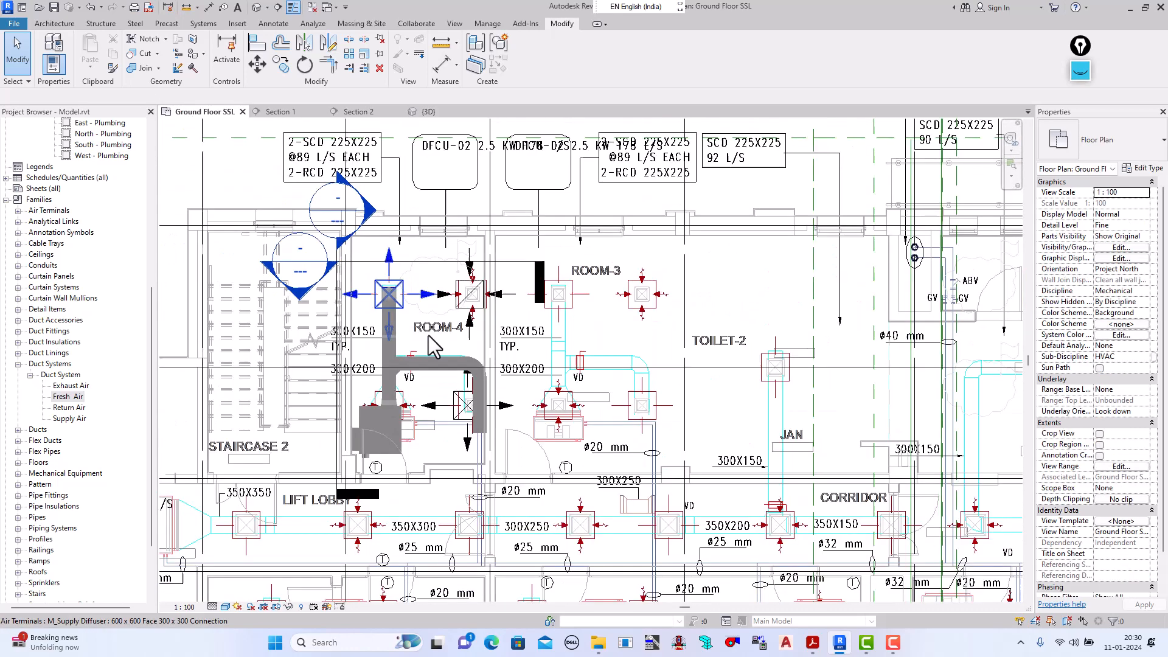
{"action": "scroll", "coordinate": [470, 436], "scroll_direction": "up", "scroll_amount": 5}
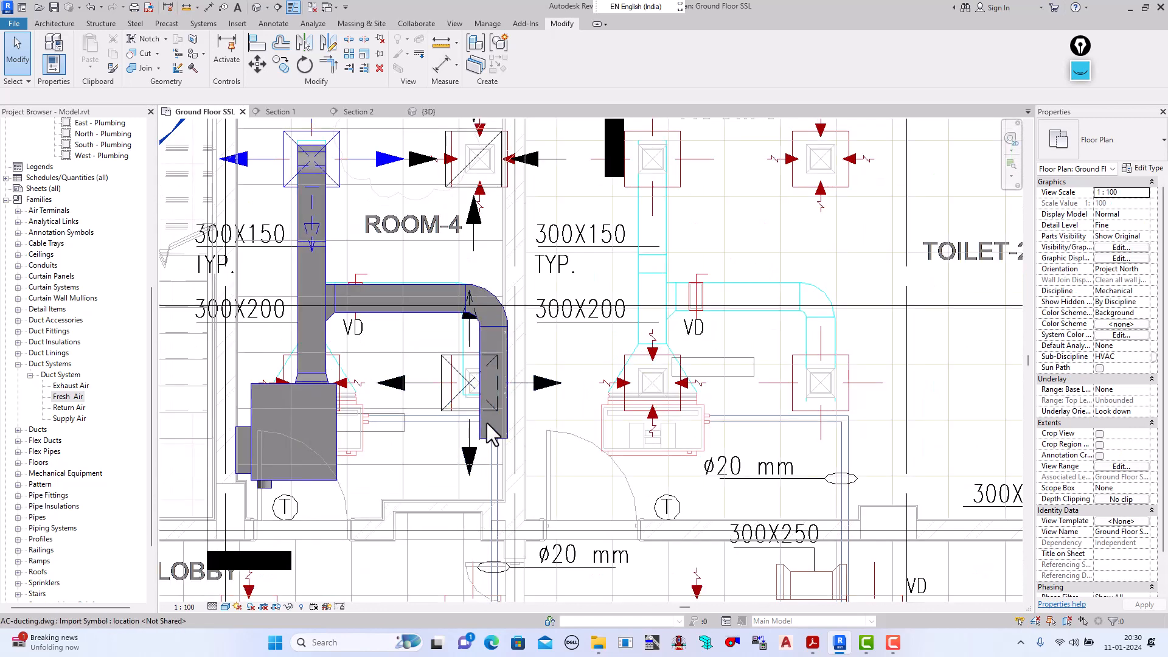
{"action": "scroll", "coordinate": [489, 399], "scroll_direction": "up", "scroll_amount": 1}
{"action": "left_click", "coordinate": [487, 389]}
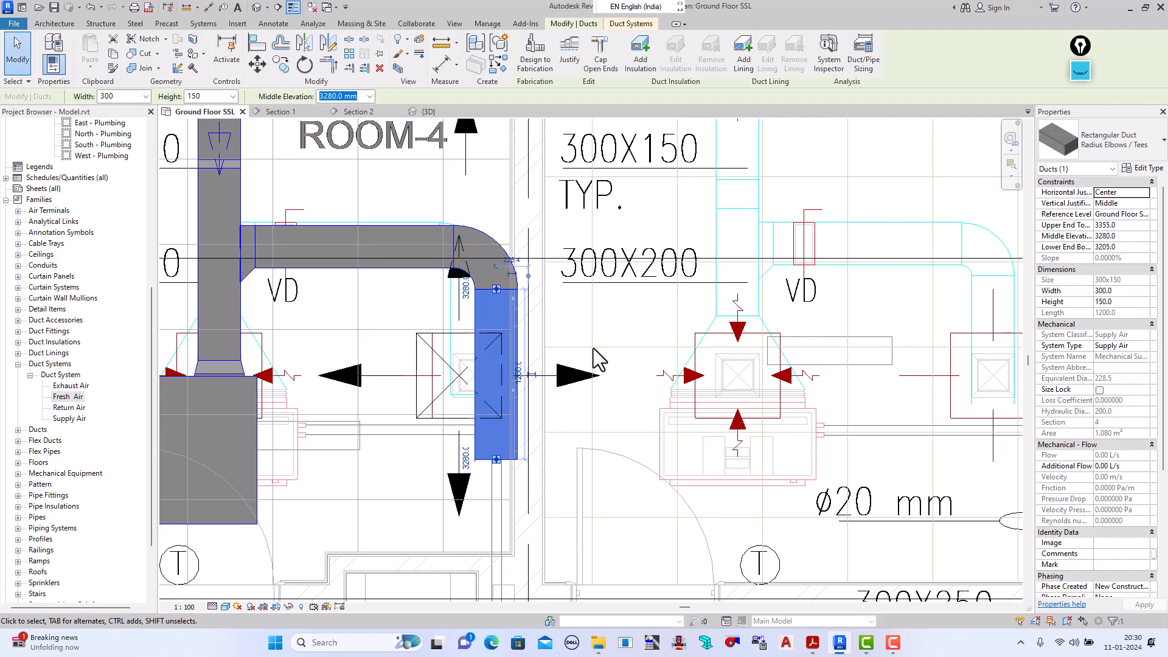
{"action": "key", "text": "Left"}
{"action": "key", "text": "Left"}
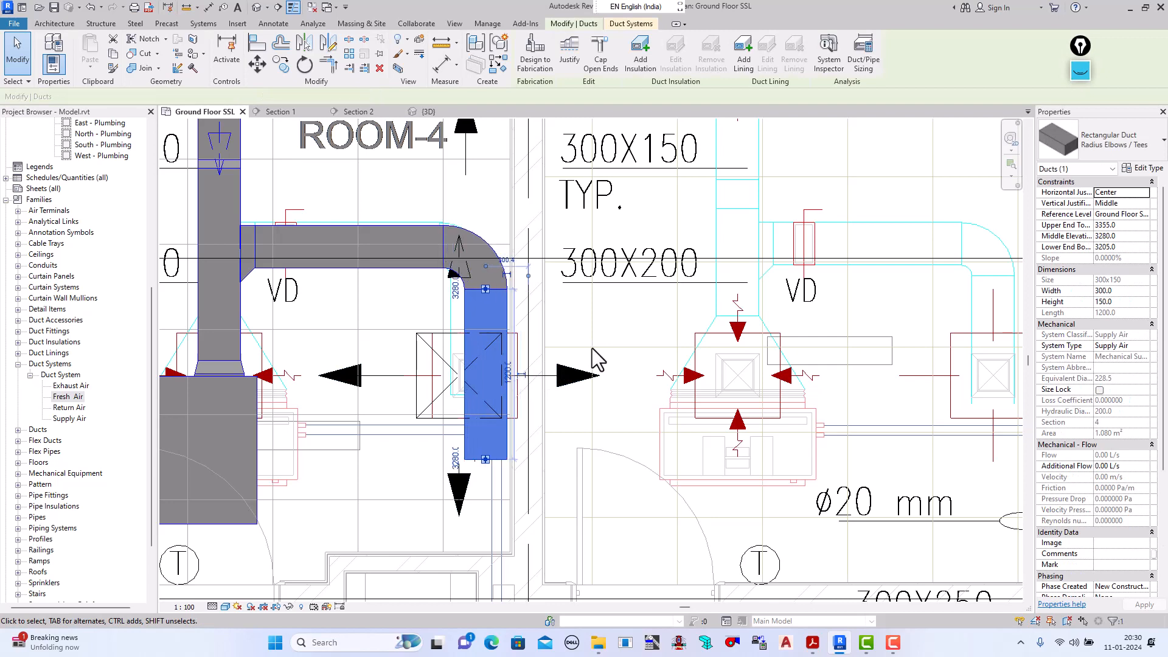
{"action": "key", "text": "Left"}
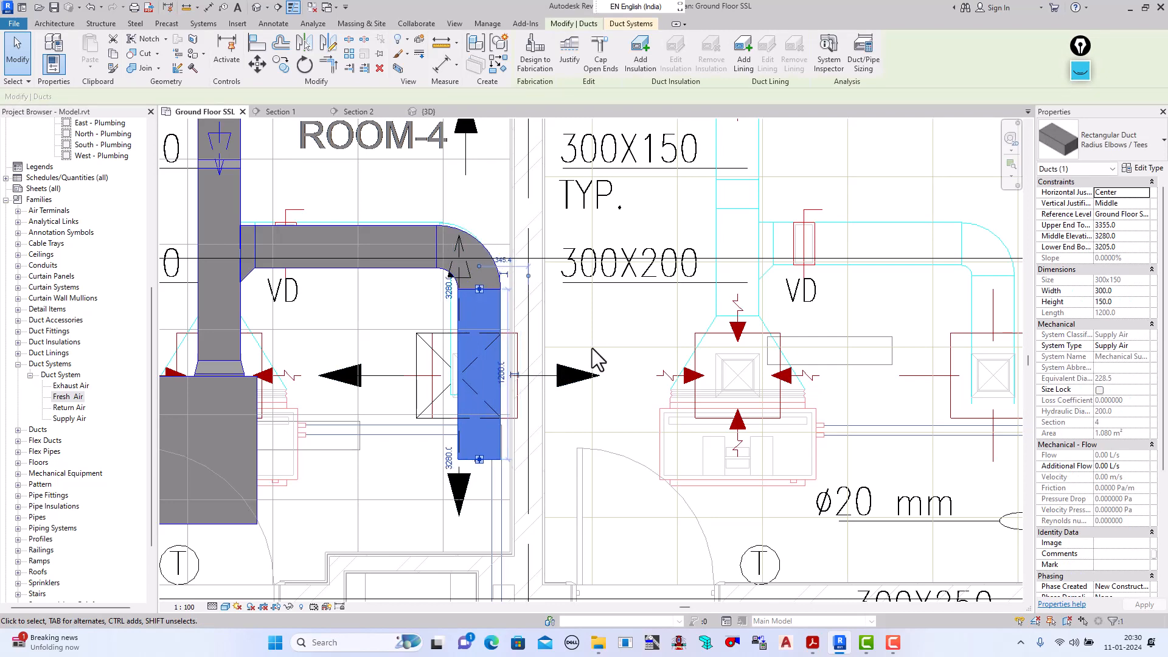
{"action": "key", "text": "Left"}
{"action": "key", "text": "Left"}
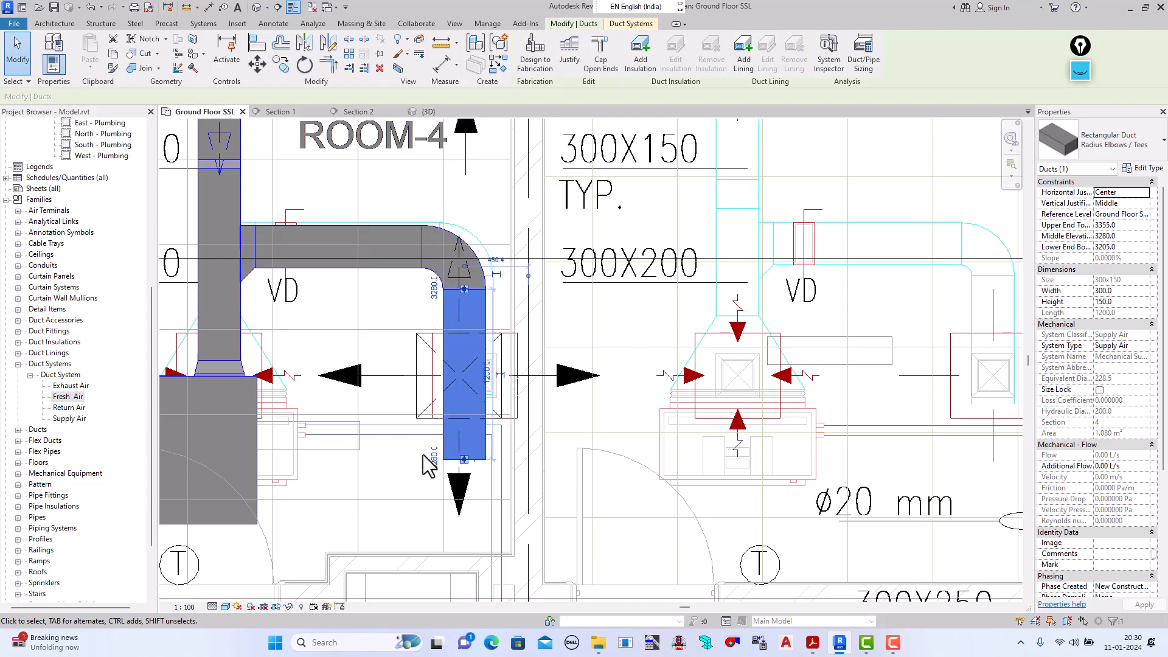
{"action": "left_click", "coordinate": [429, 457]}
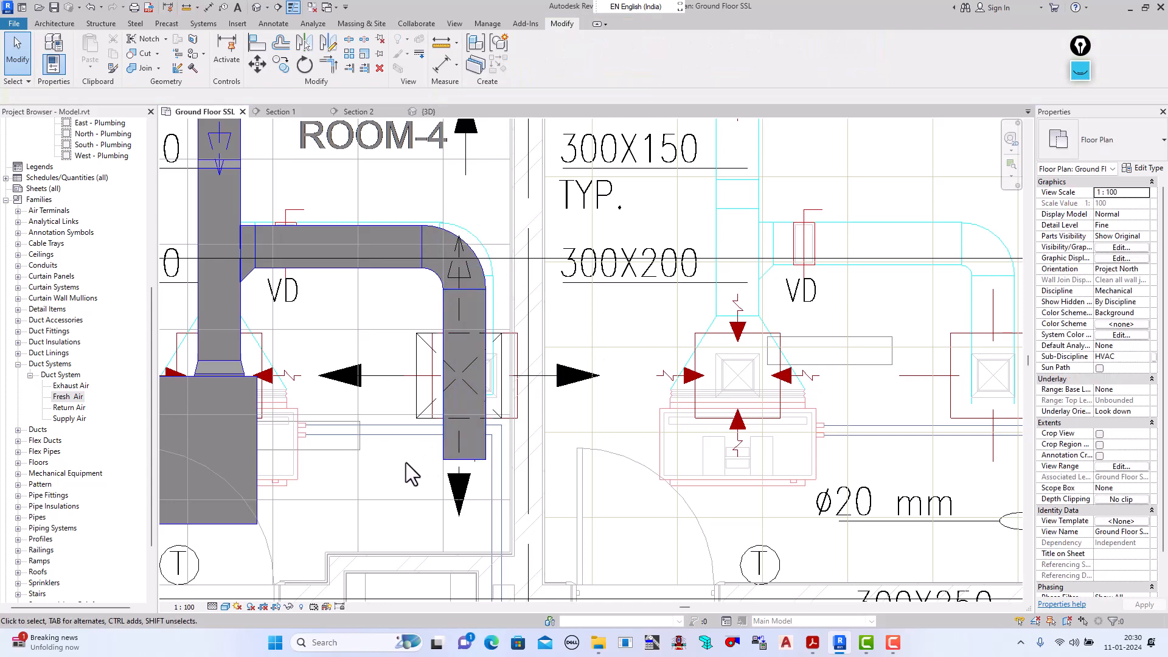
Step: Shift the lower diffuser slightly to bring it closer to the branch duct's centreline
{"action": "left_click", "coordinate": [466, 461]}
{"action": "mouse_move", "coordinate": [464, 461]}
{"action": "left_mouse_down"}
{"action": "mouse_move", "coordinate": [460, 375]}
{"action": "mouse_move", "coordinate": [463, 459]}
{"action": "left_mouse_up"}
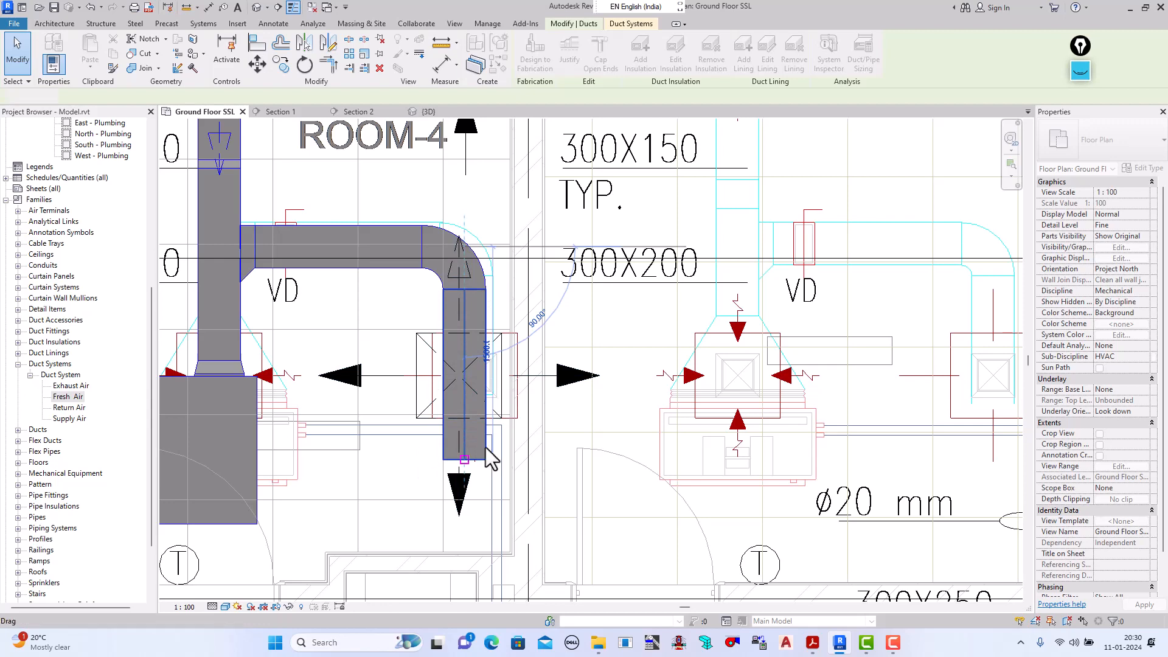
{"action": "key", "text": "Escape"}
{"action": "scroll", "coordinate": [501, 421], "scroll_direction": "up", "scroll_amount": 3}
{"action": "left_click", "coordinate": [490, 404]}
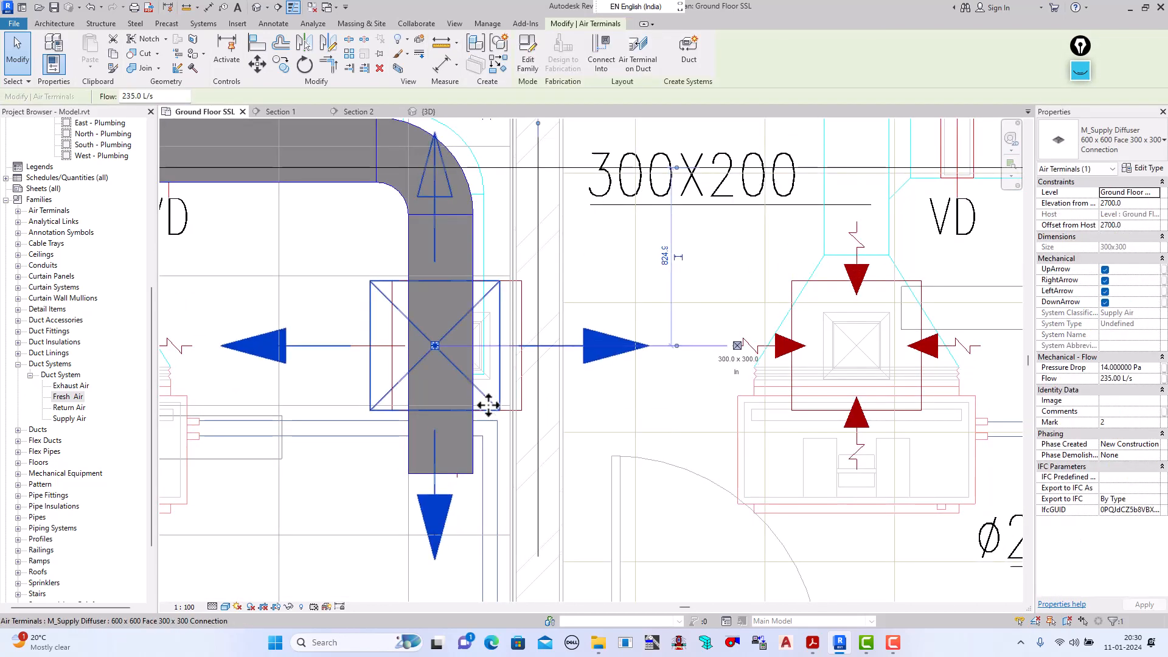
{"action": "left_click_drag", "start_coordinate": [487, 404], "coordinate": [490, 406]}
{"action": "key", "text": "Escape"}
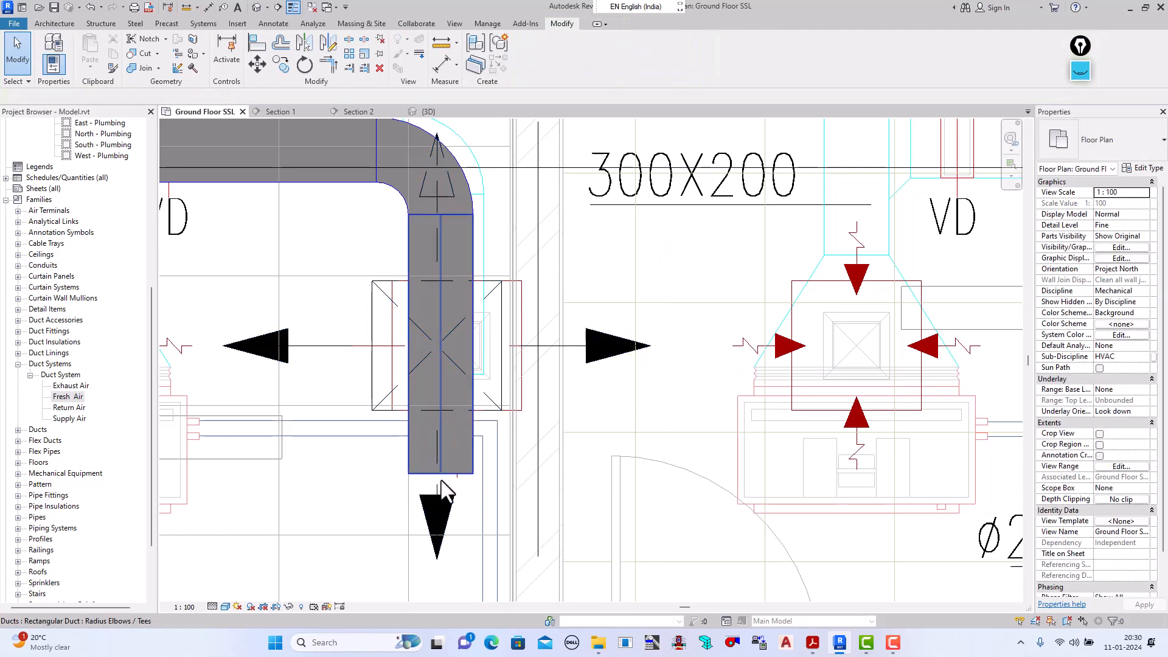
Step: Shorten the branch duct to about 608 mm so it ends at the lower diffuser's centre, and nudge it slightly sideways
{"action": "left_click", "coordinate": [440, 470]}
{"action": "left_click_drag", "start_coordinate": [442, 480], "coordinate": [487, 373]}
{"action": "scroll", "coordinate": [438, 352], "scroll_direction": "up", "scroll_amount": 2}
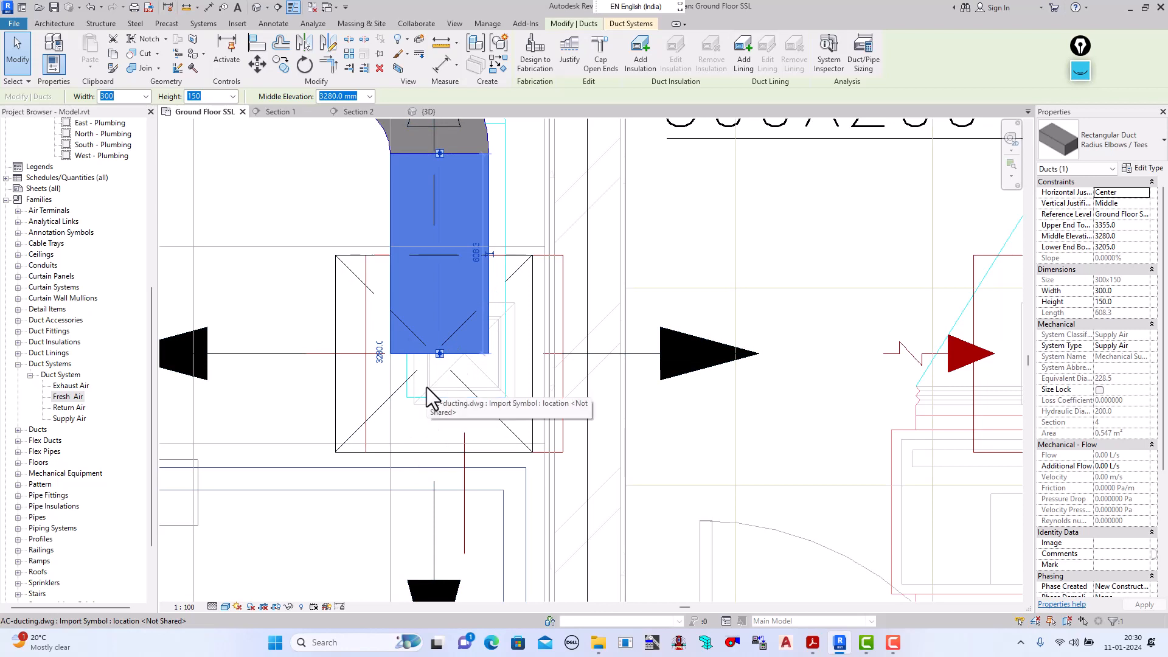
{"action": "key", "text": "Right"}
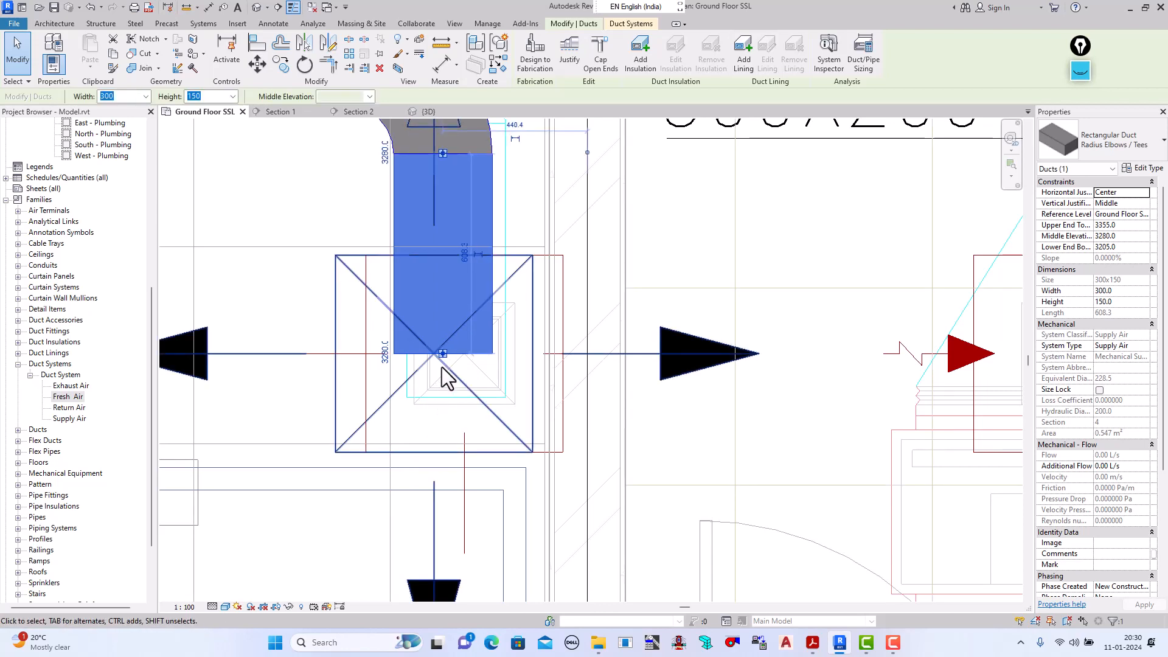
{"action": "key", "text": "Escape"}
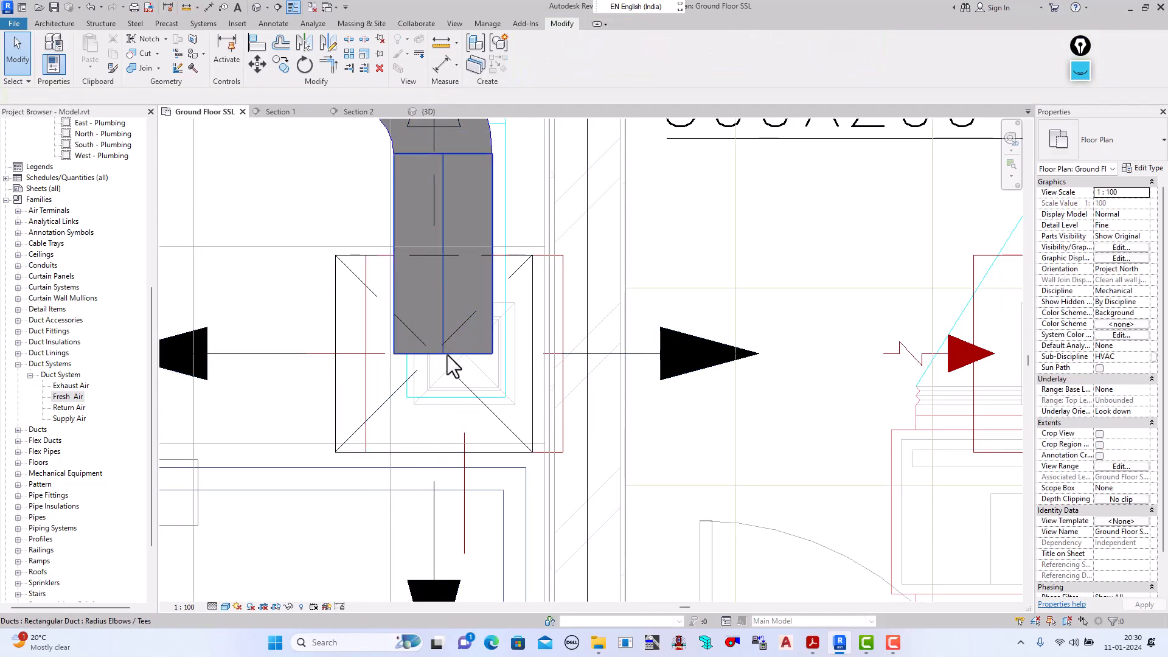
Step: Shorten the 300 x 150 branch duct to about 180 mm so it ends short of the lower diffuser
{"action": "left_click", "coordinate": [451, 342]}
{"action": "left_click", "coordinate": [443, 351]}
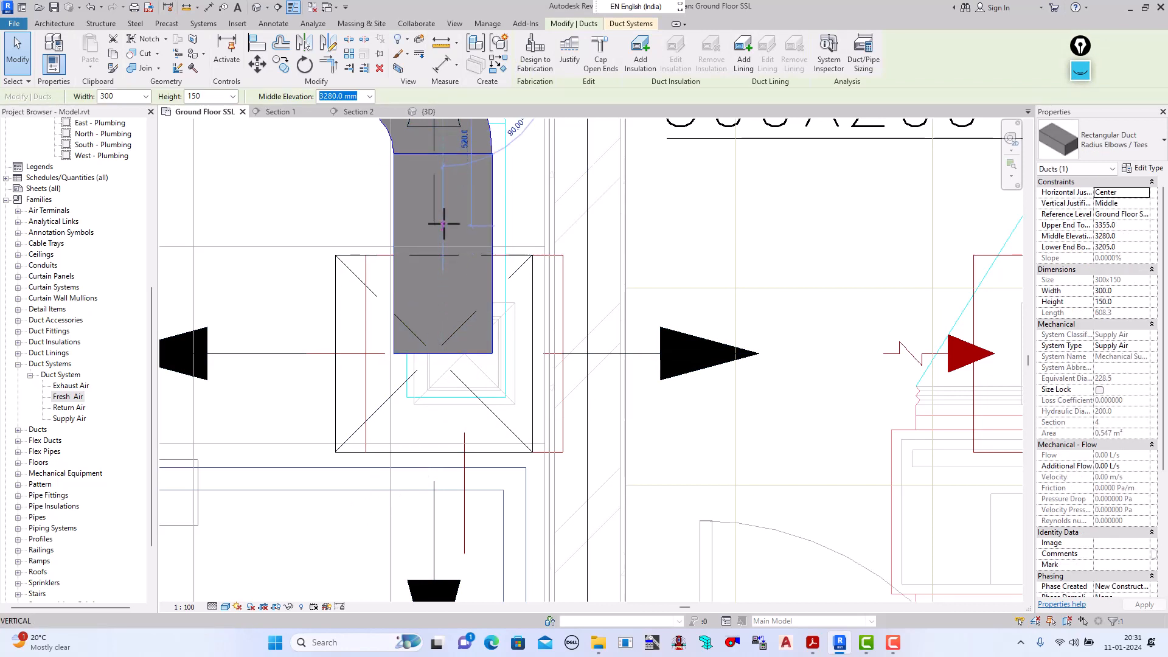
{"action": "key", "text": "Escape"}
{"action": "left_click_drag", "start_coordinate": [451, 251], "coordinate": [438, 234]}
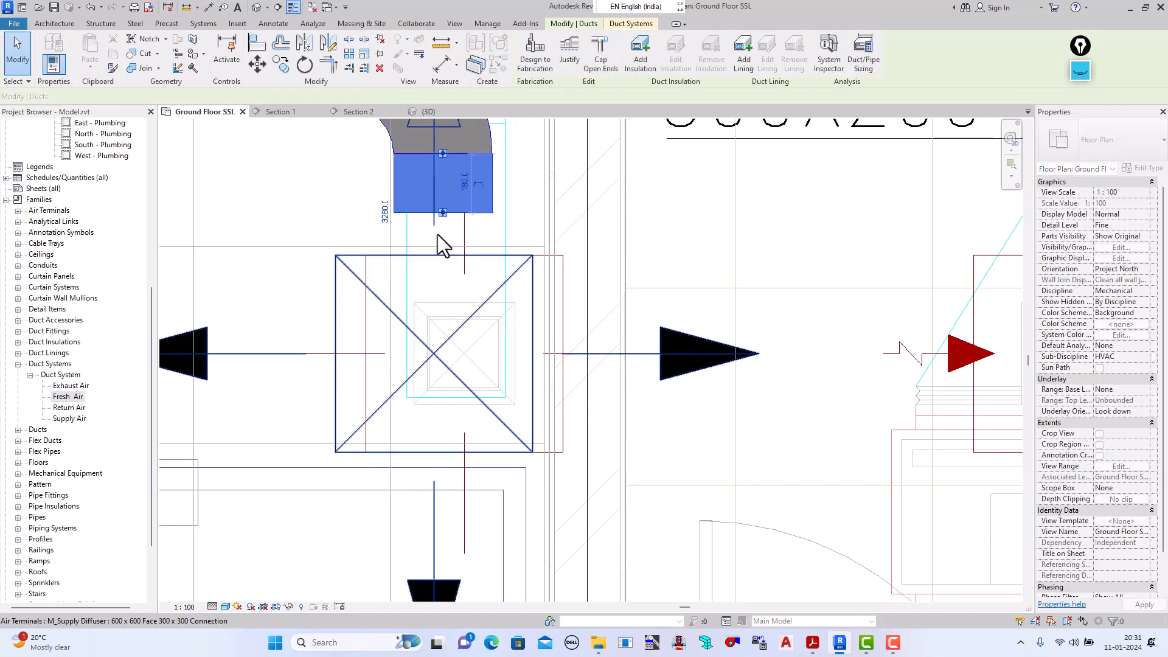
{"action": "left_click", "coordinate": [25, 68]}
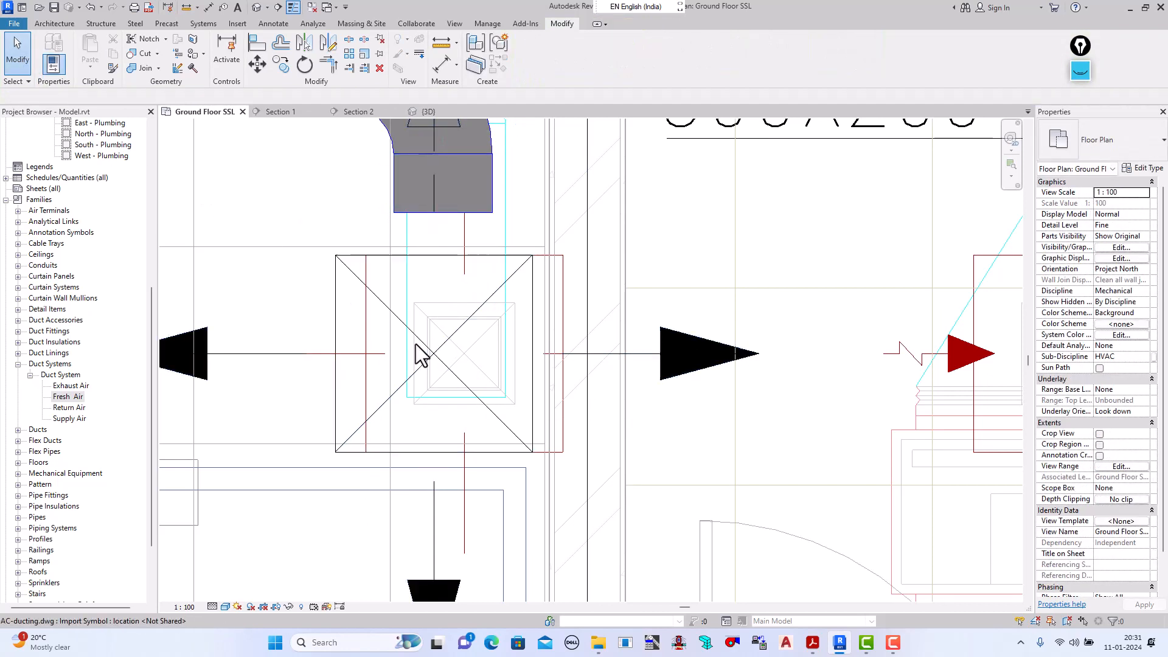
{"action": "left_click", "coordinate": [433, 359]}
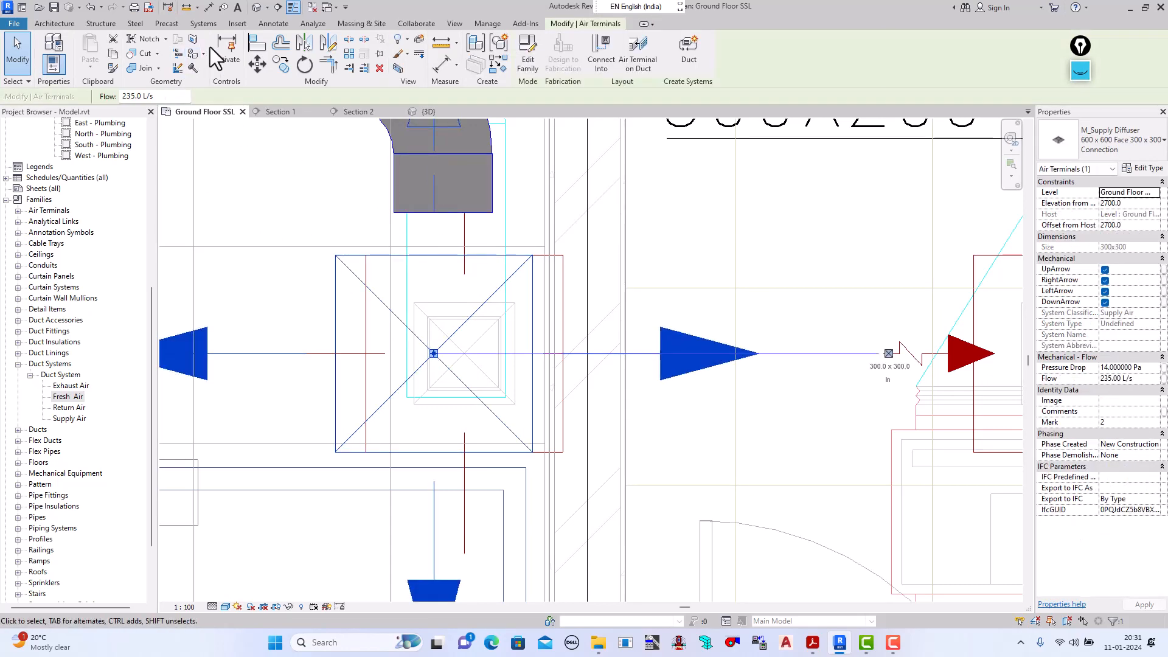
{"action": "left_click", "coordinate": [256, 43]}
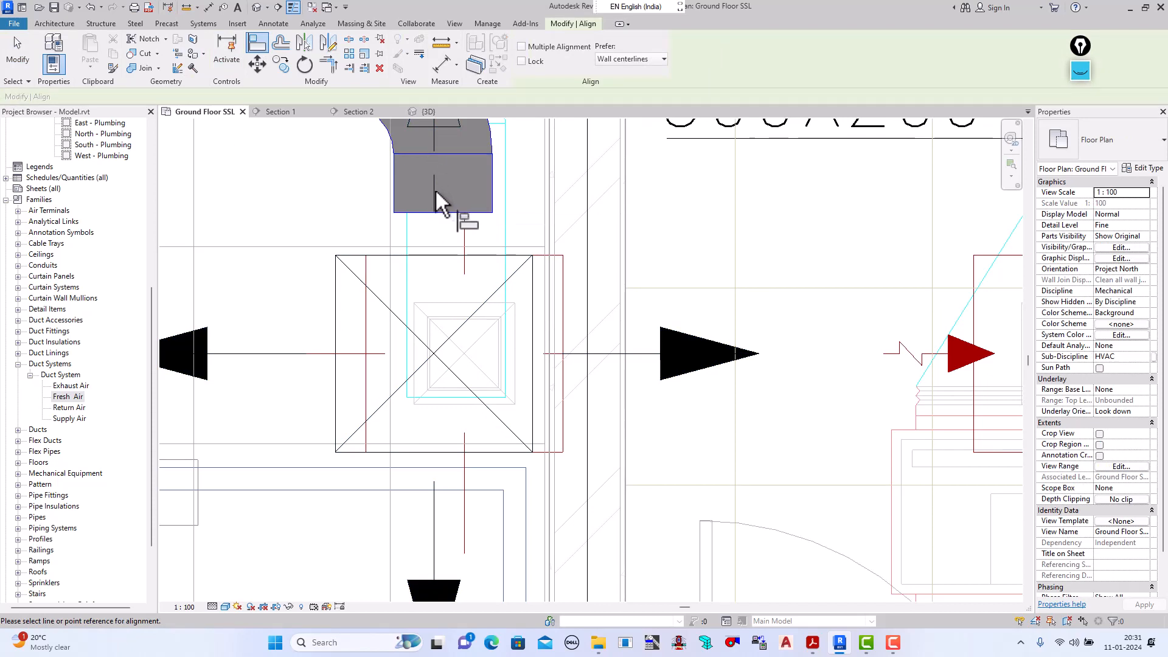
{"action": "left_click", "coordinate": [434, 354]}
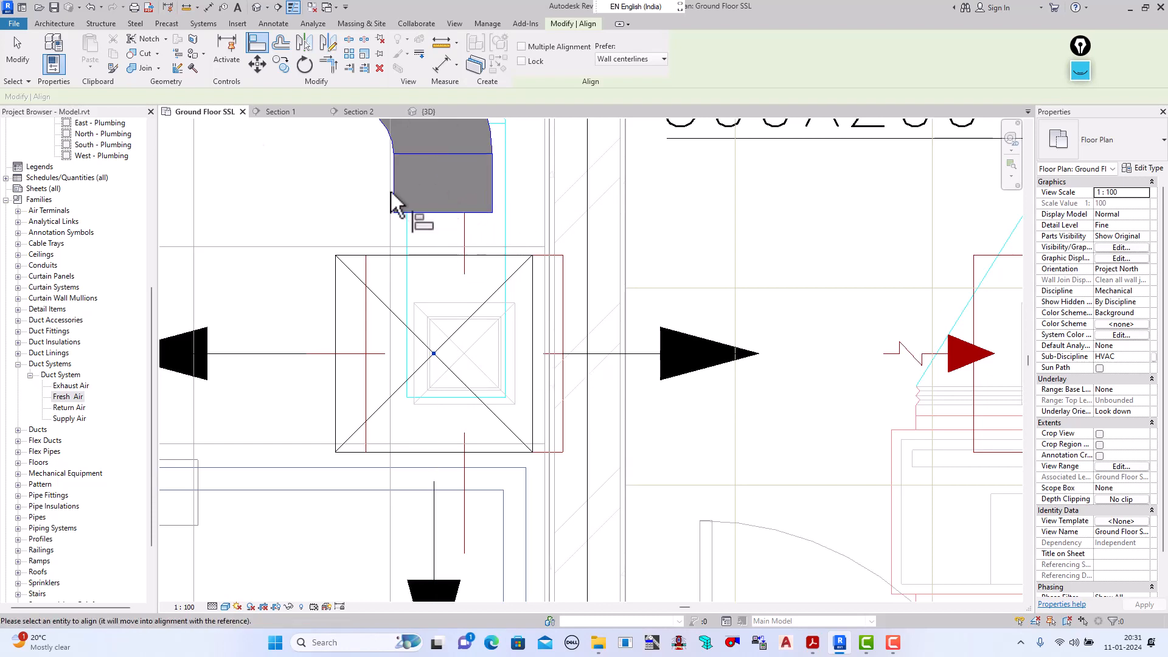
{"action": "left_click", "coordinate": [17, 52]}
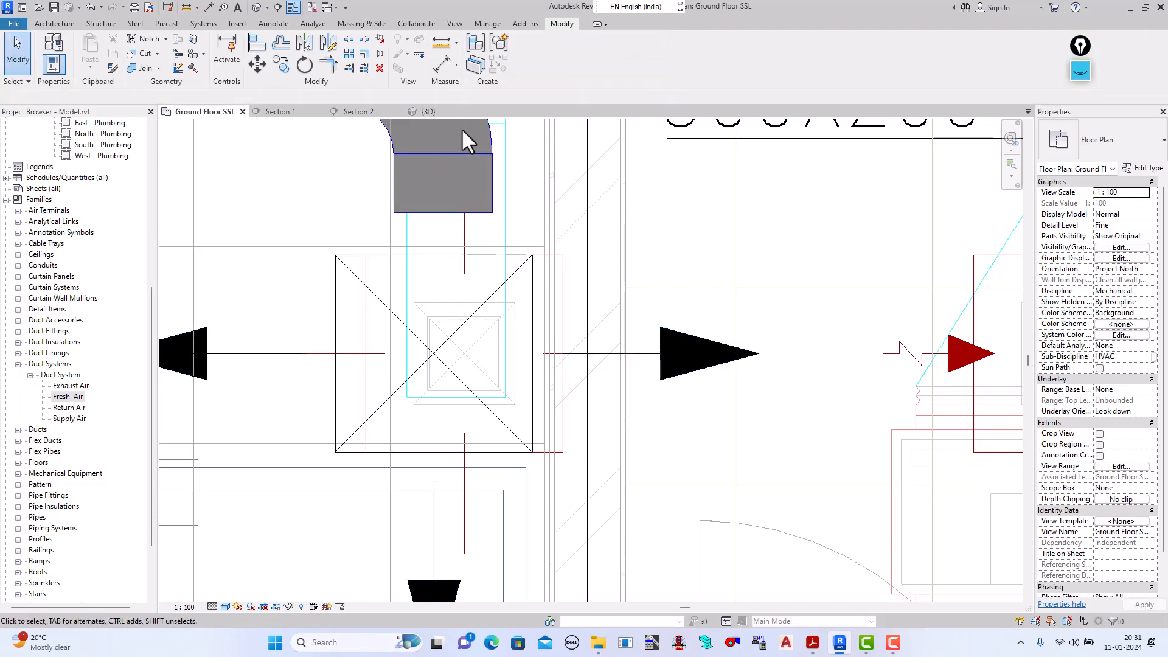
Step: Try to align the lower diffuser's centre with the end of the branch duct
{"action": "left_click", "coordinate": [256, 44]}
{"action": "scroll", "coordinate": [485, 195], "scroll_direction": "up", "scroll_amount": 2}
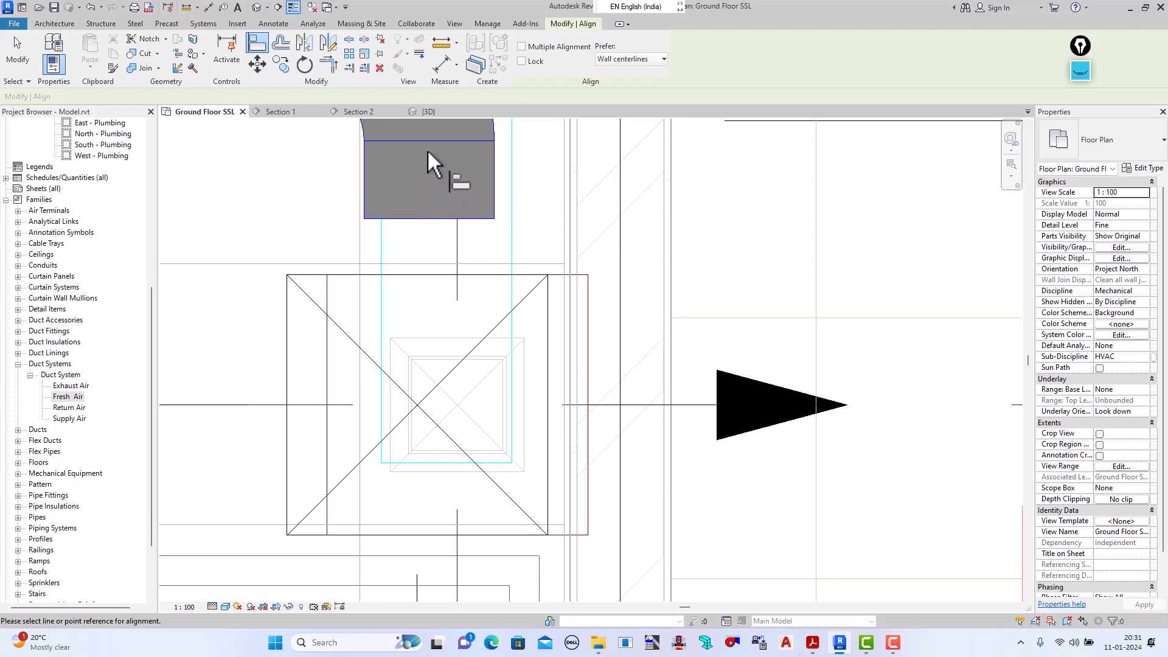
{"action": "left_click", "coordinate": [431, 216]}
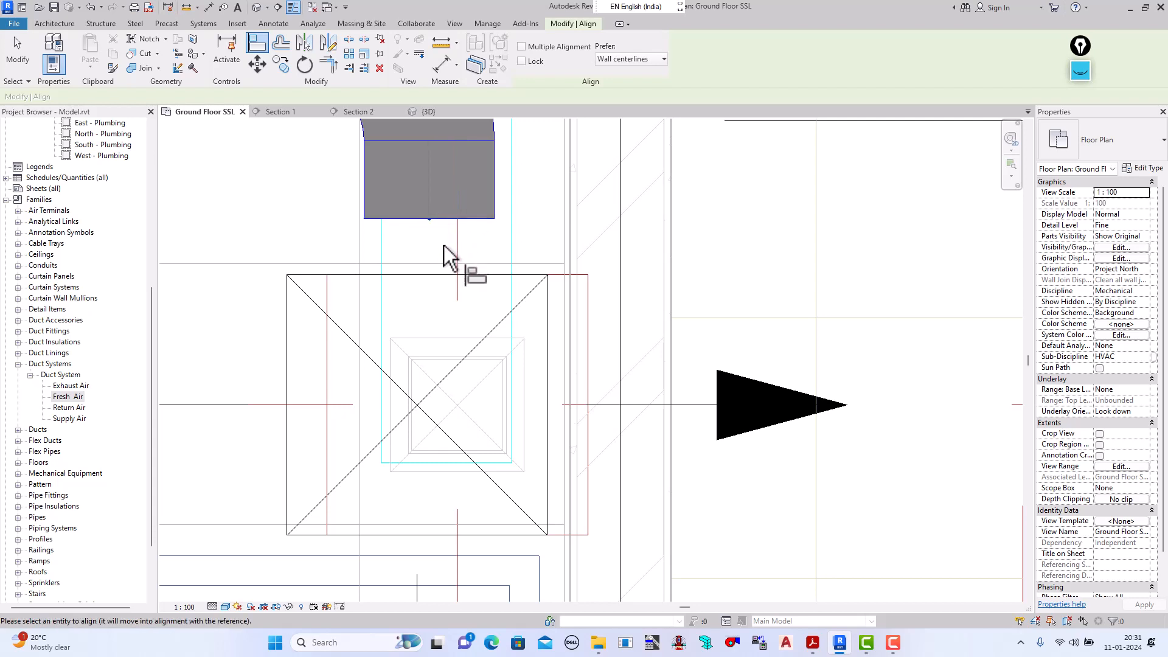
{"action": "left_click", "coordinate": [418, 405]}
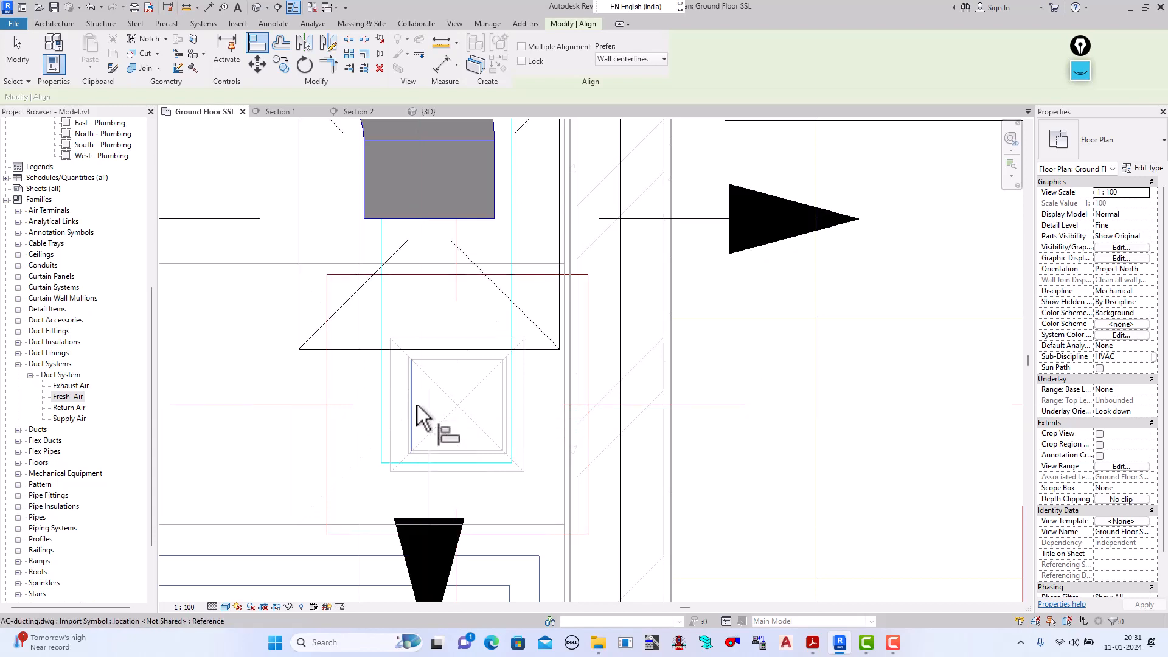
{"action": "scroll", "coordinate": [423, 360], "scroll_direction": "down", "scroll_amount": 3}
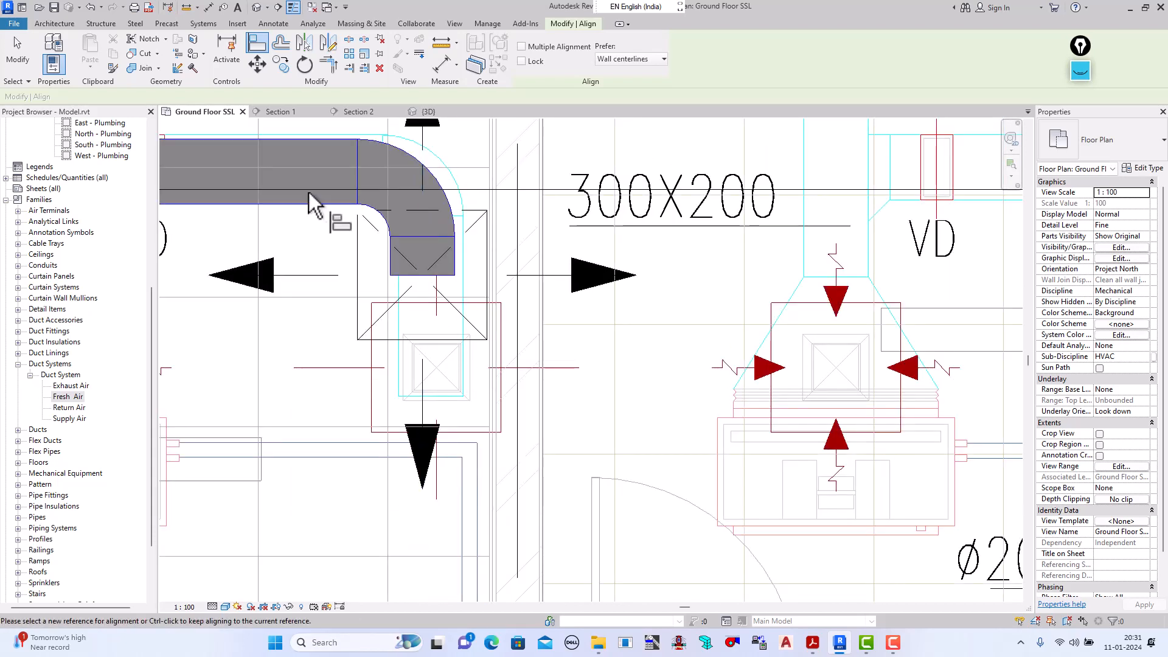
{"action": "key", "text": "Escape"}
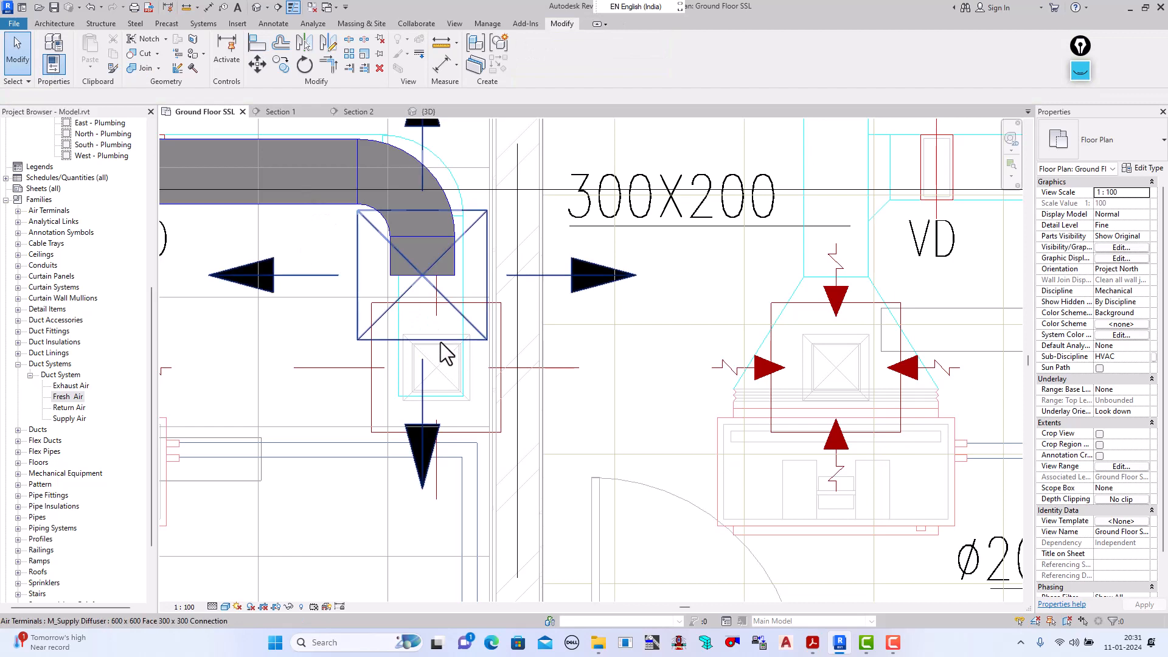
Step: Shift the lower diffuser slightly sideways in plan so its centre lies on the branch duct's centreline
{"action": "scroll", "coordinate": [441, 342], "scroll_direction": "up", "scroll_amount": 2}
{"action": "scroll", "coordinate": [433, 393], "scroll_direction": "down", "scroll_amount": 1}
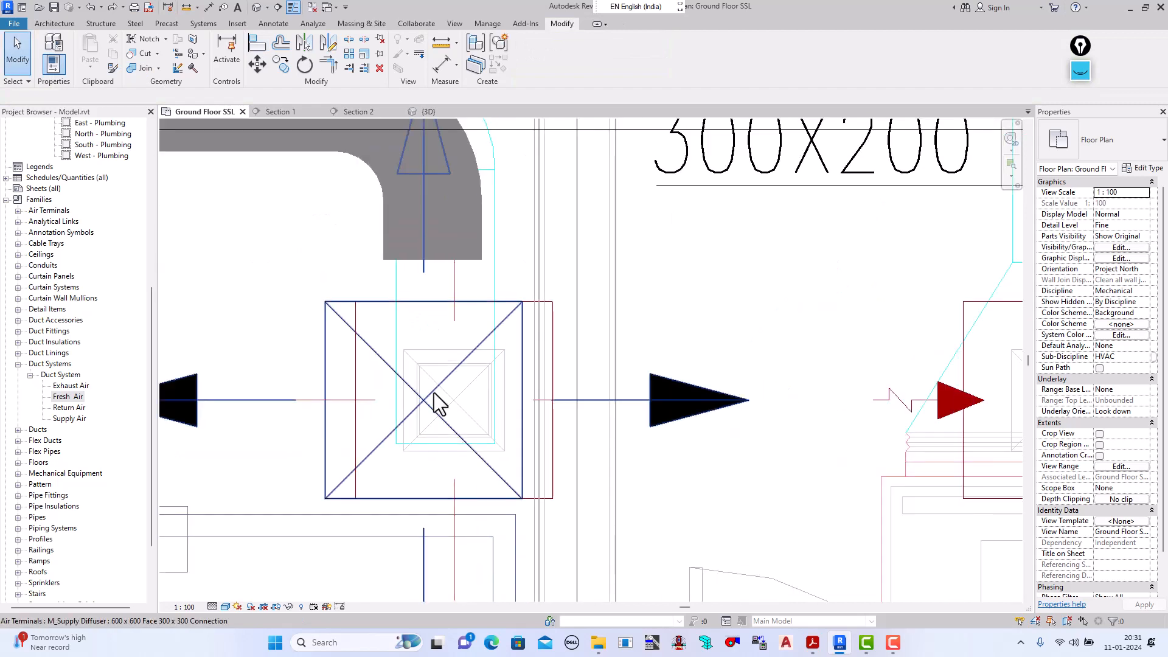
{"action": "left_click", "coordinate": [424, 398]}
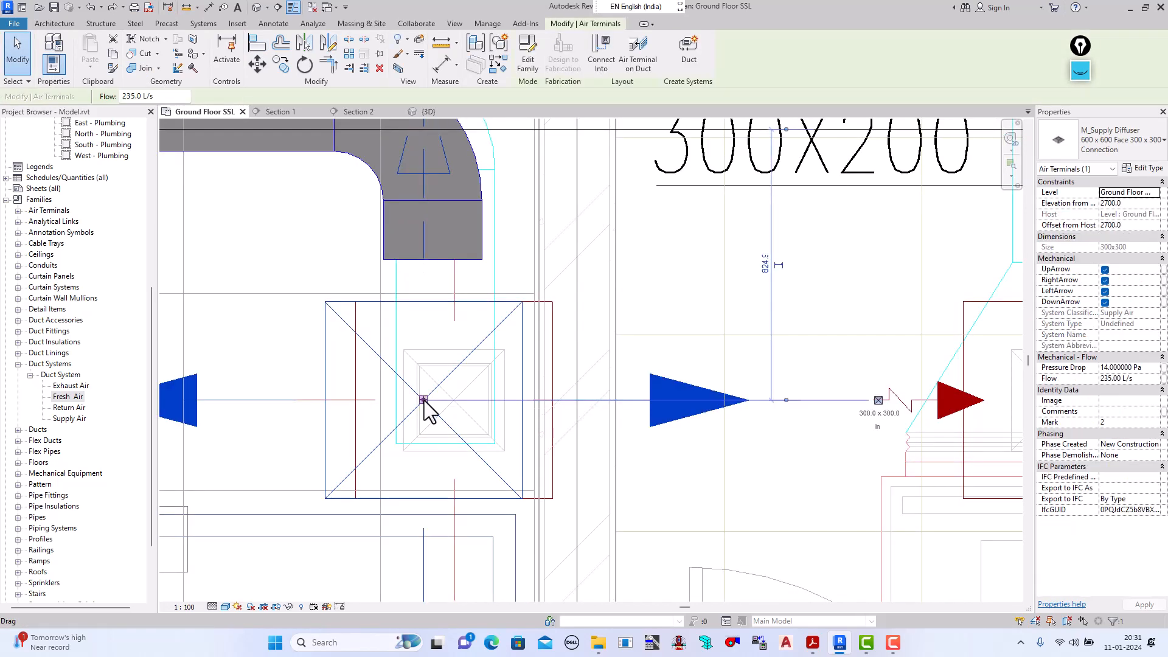
{"action": "left_click_drag", "start_coordinate": [425, 399], "coordinate": [433, 401]}
{"action": "left_click", "coordinate": [314, 271]}
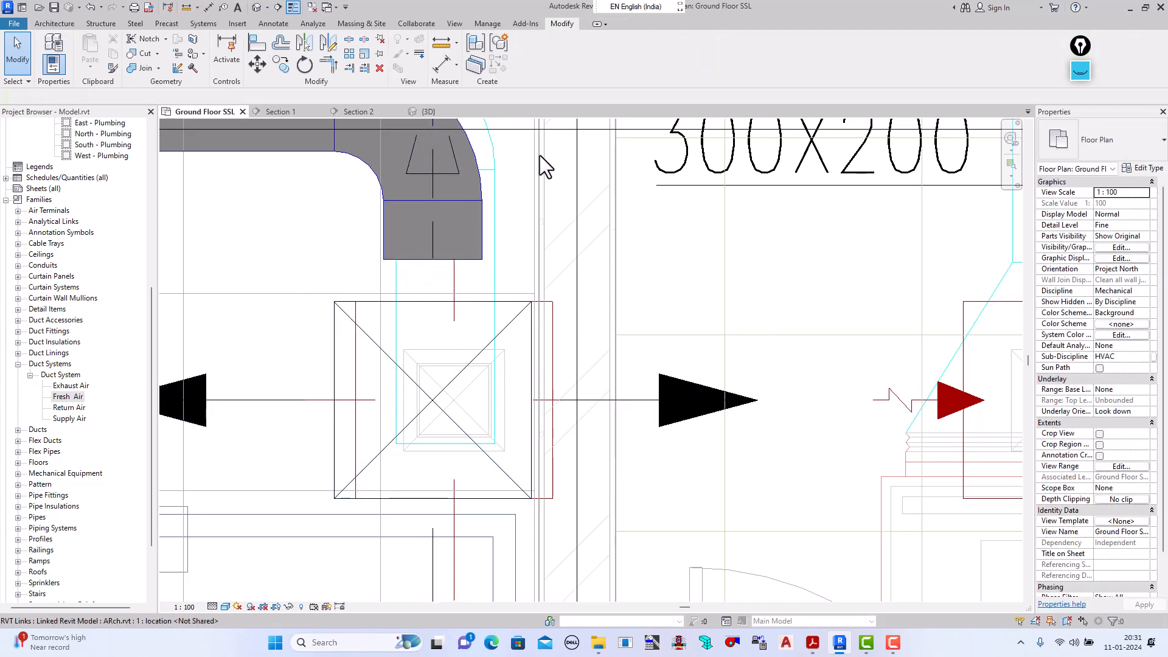
Step: Connect the lower diffuser into the end of the 300 x 150 branch duct
{"action": "left_click", "coordinate": [477, 256]}
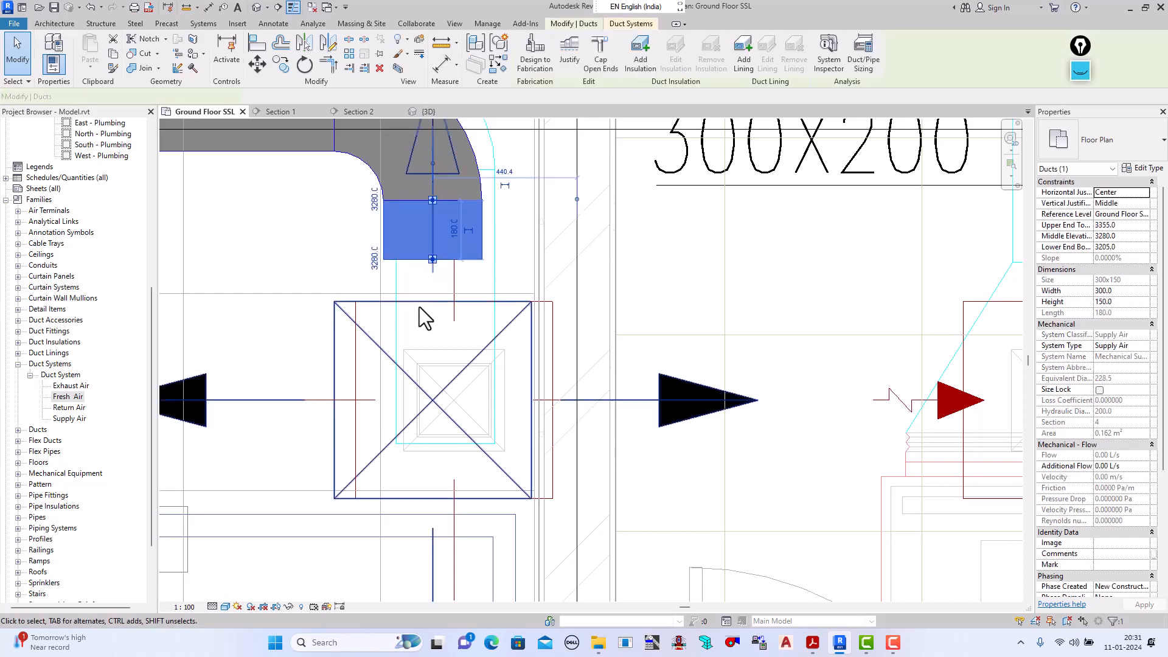
{"action": "left_click", "coordinate": [411, 326]}
{"action": "left_click", "coordinate": [461, 283]}
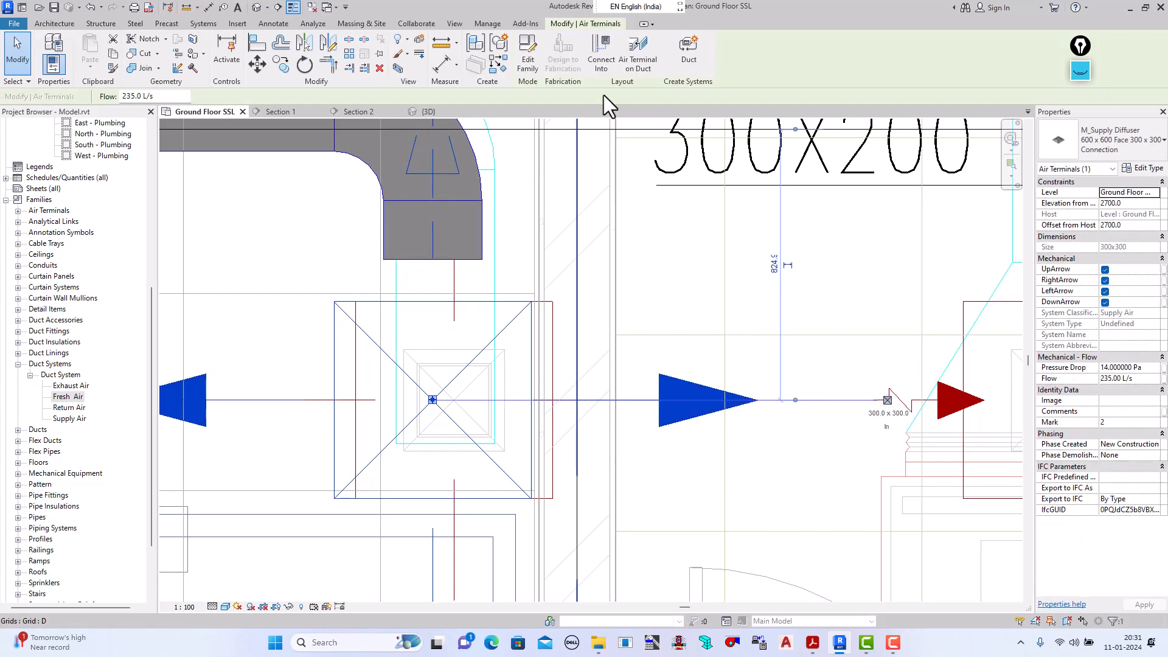
{"action": "left_click", "coordinate": [604, 63]}
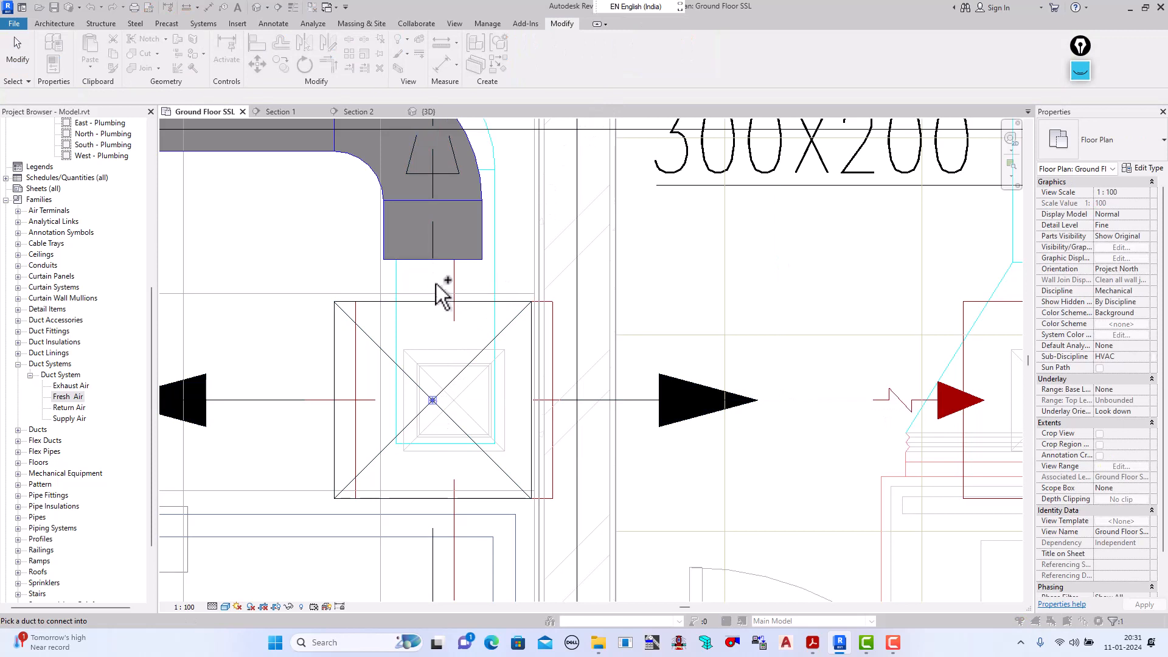
{"action": "left_click", "coordinate": [563, 317]}
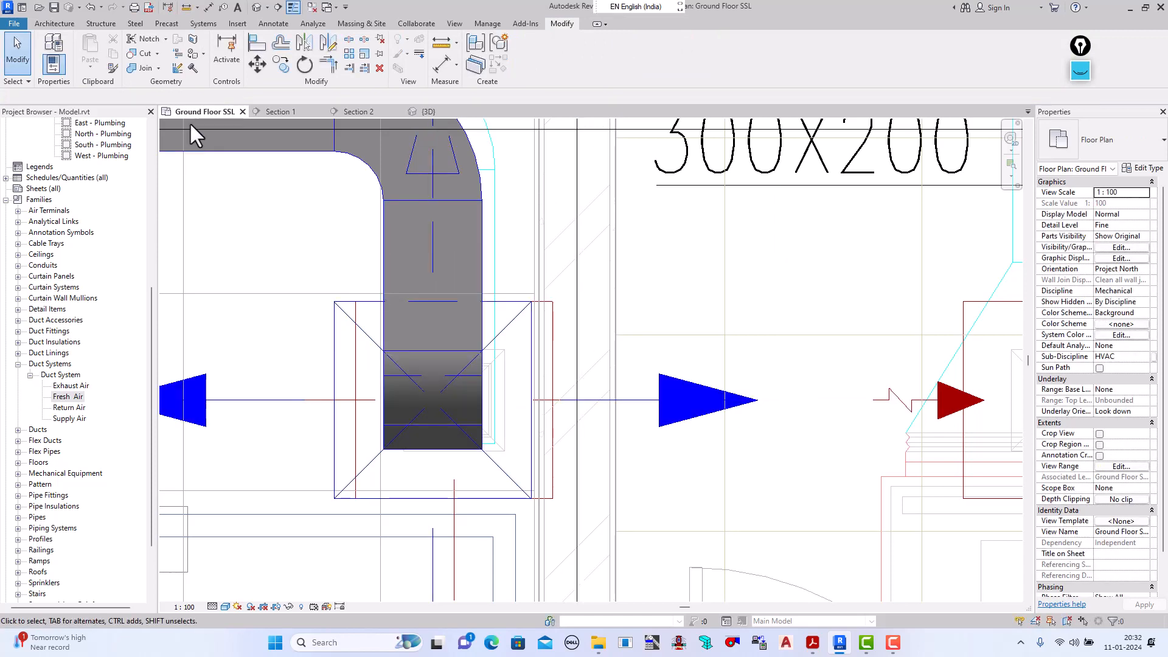
Step: Examine Room-4's duct system in 3D, including both diffuser connections, the branch take-off and the transition on the main run
{"action": "left_click", "coordinate": [426, 112]}
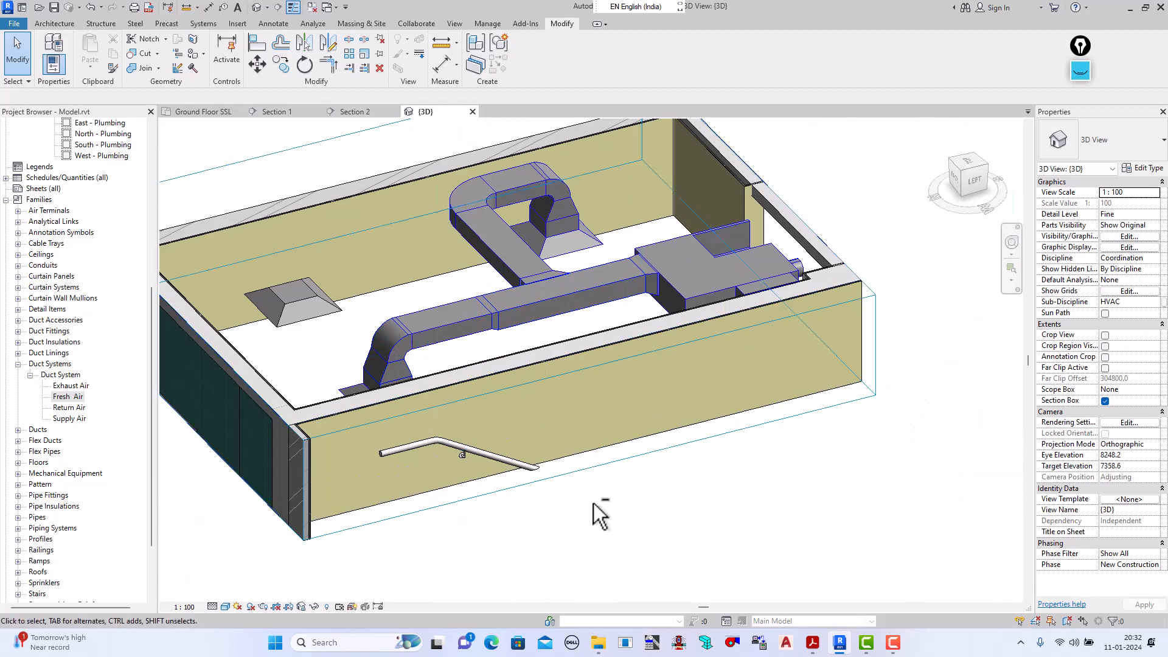
{"action": "middle_click_drag", "start_coordinate": [593, 502], "coordinate": [385, 420], "text": "shift"}
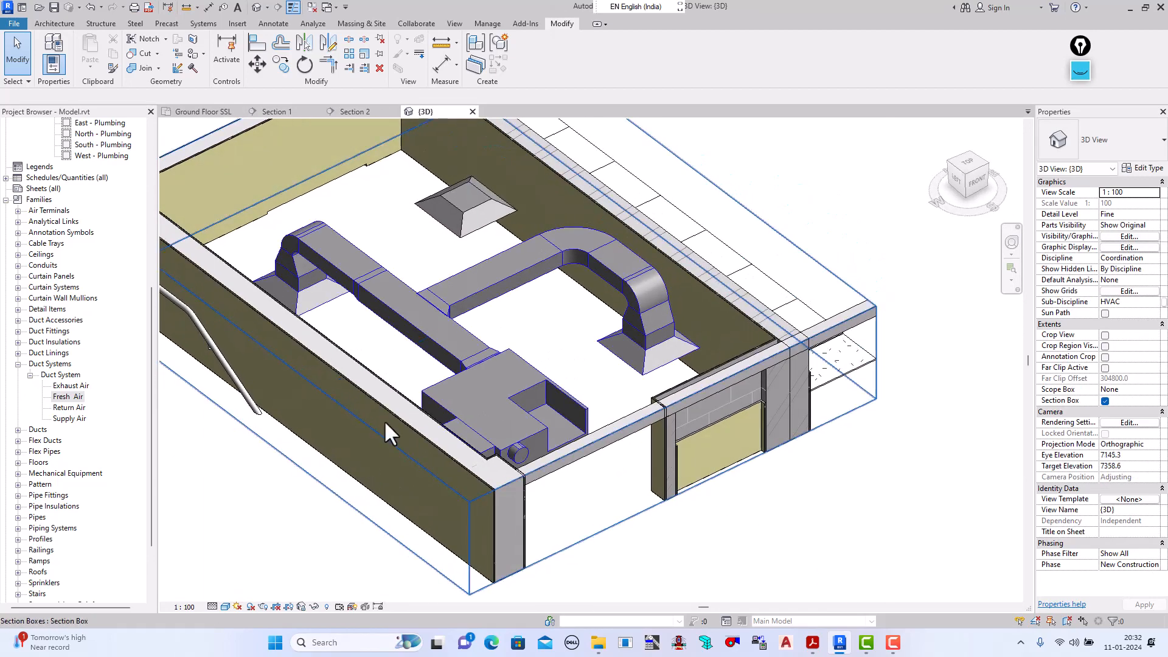
{"action": "scroll", "coordinate": [437, 324], "scroll_direction": "up", "scroll_amount": 3}
{"action": "scroll", "coordinate": [494, 310], "scroll_direction": "down", "scroll_amount": 2}
{"action": "scroll", "coordinate": [447, 292], "scroll_direction": "up", "scroll_amount": 5}
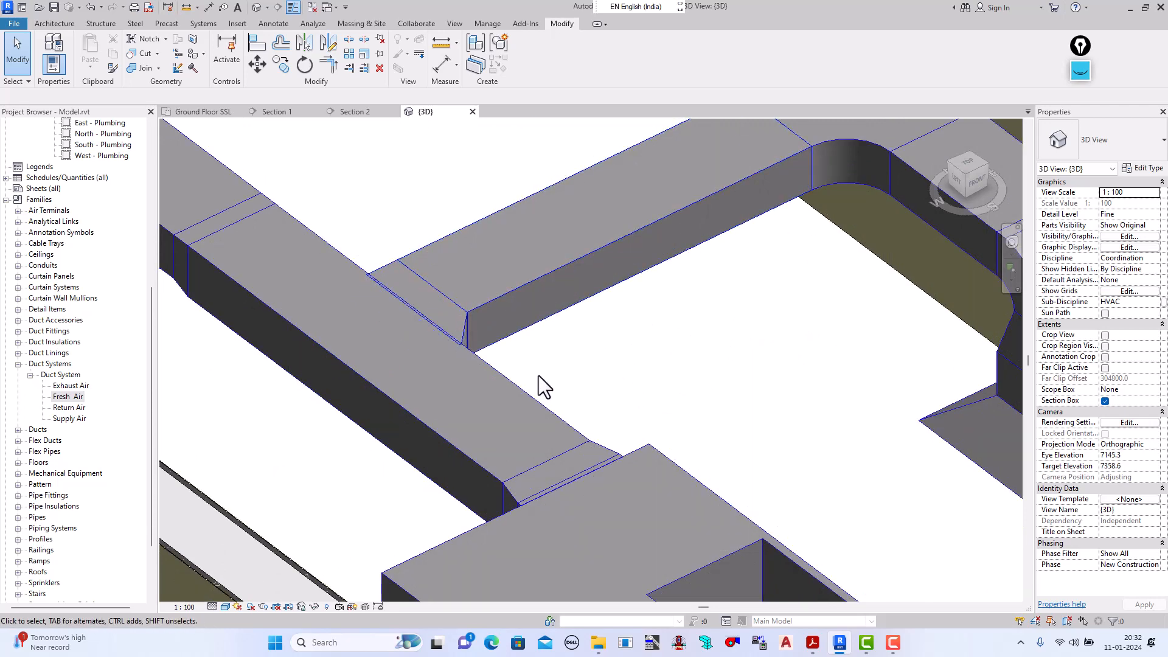
{"action": "scroll", "coordinate": [499, 399], "scroll_direction": "down", "scroll_amount": 5}
{"action": "scroll", "coordinate": [341, 365], "scroll_direction": "up", "scroll_amount": 5}
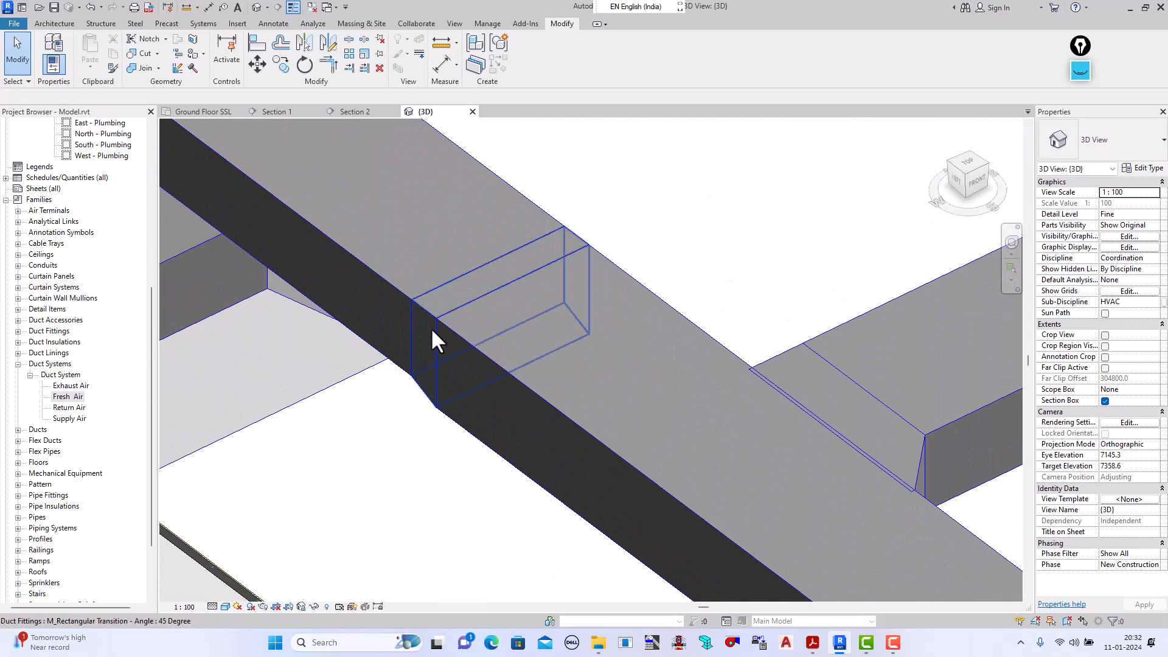
{"action": "scroll", "coordinate": [461, 322], "scroll_direction": "down", "scroll_amount": 2}
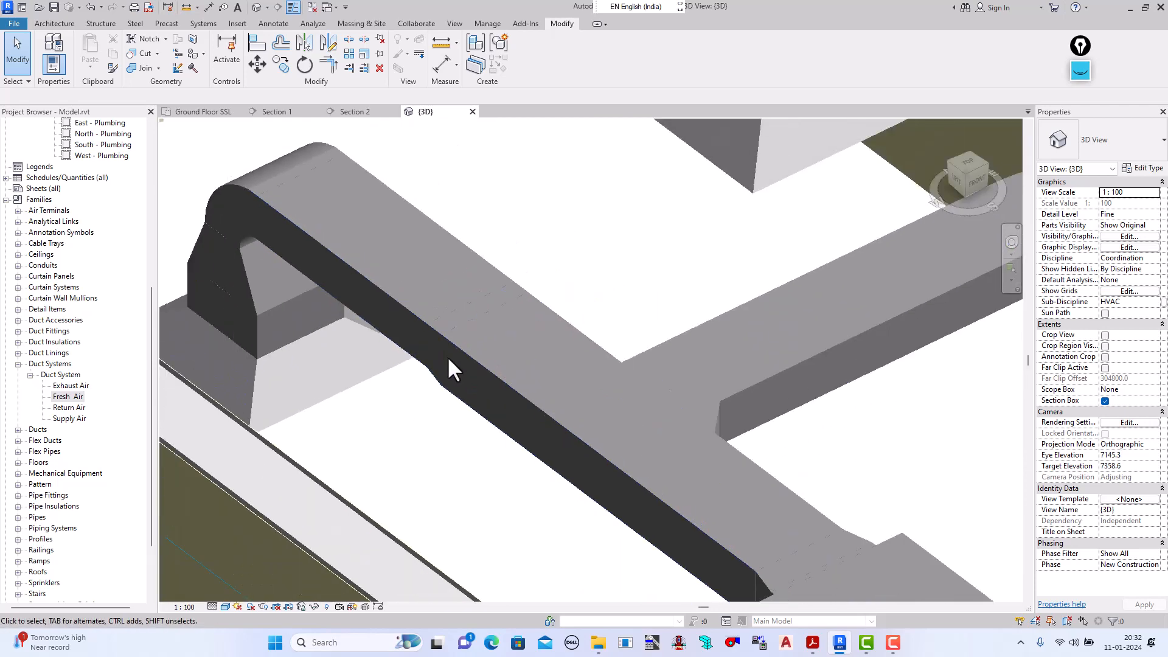
{"action": "scroll", "coordinate": [447, 359], "scroll_direction": "up", "scroll_amount": 3}
{"action": "scroll", "coordinate": [438, 353], "scroll_direction": "down", "scroll_amount": 3}
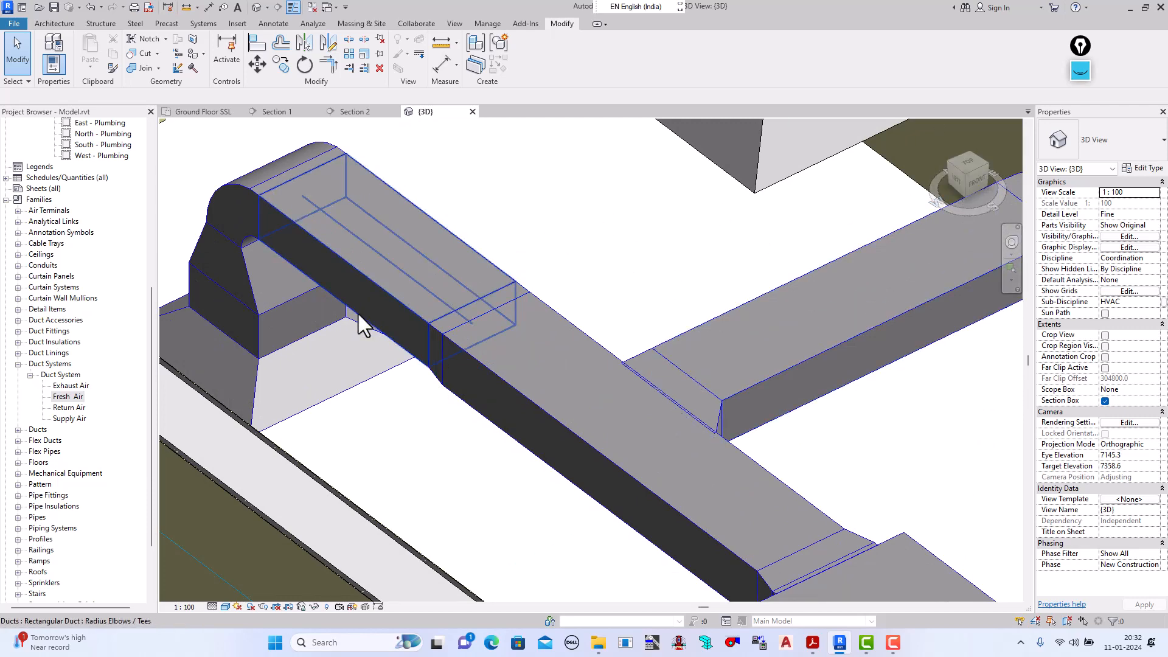
{"action": "scroll", "coordinate": [389, 298], "scroll_direction": "down", "scroll_amount": 3}
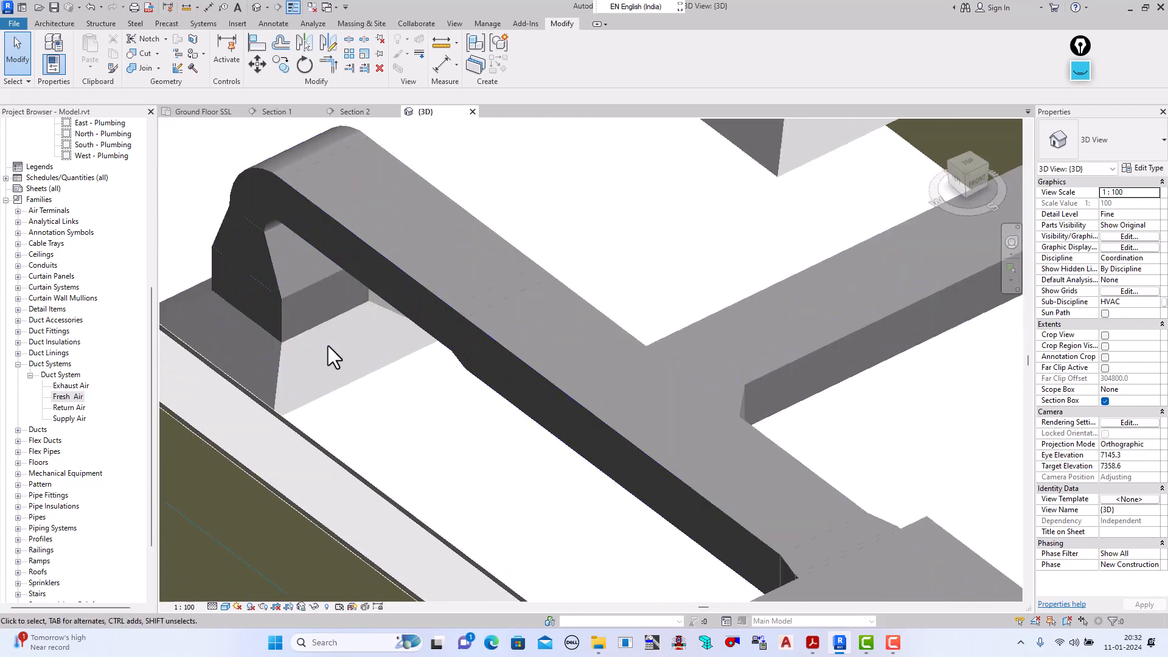
{"action": "scroll", "coordinate": [304, 304], "scroll_direction": "up", "scroll_amount": 3}
{"action": "scroll", "coordinate": [269, 281], "scroll_direction": "down", "scroll_amount": 3}
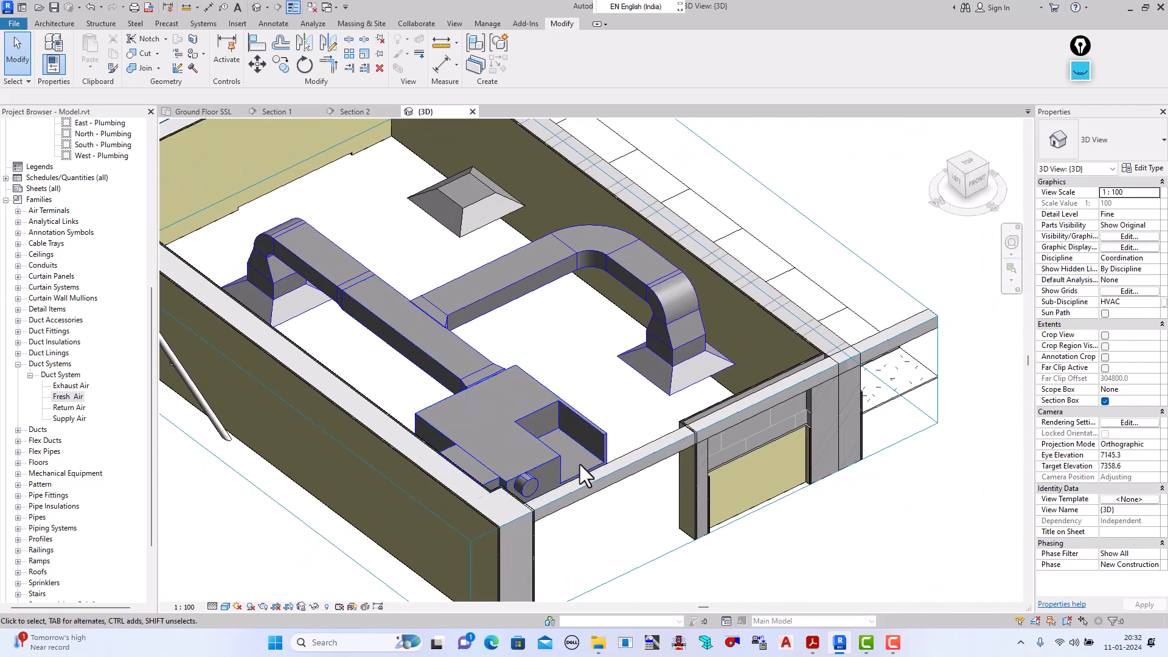
{"action": "scroll", "coordinate": [579, 465], "scroll_direction": "up", "scroll_amount": 3}
{"action": "scroll", "coordinate": [582, 467], "scroll_direction": "down", "scroll_amount": 2}
{"action": "scroll", "coordinate": [545, 445], "scroll_direction": "down", "scroll_amount": 2}
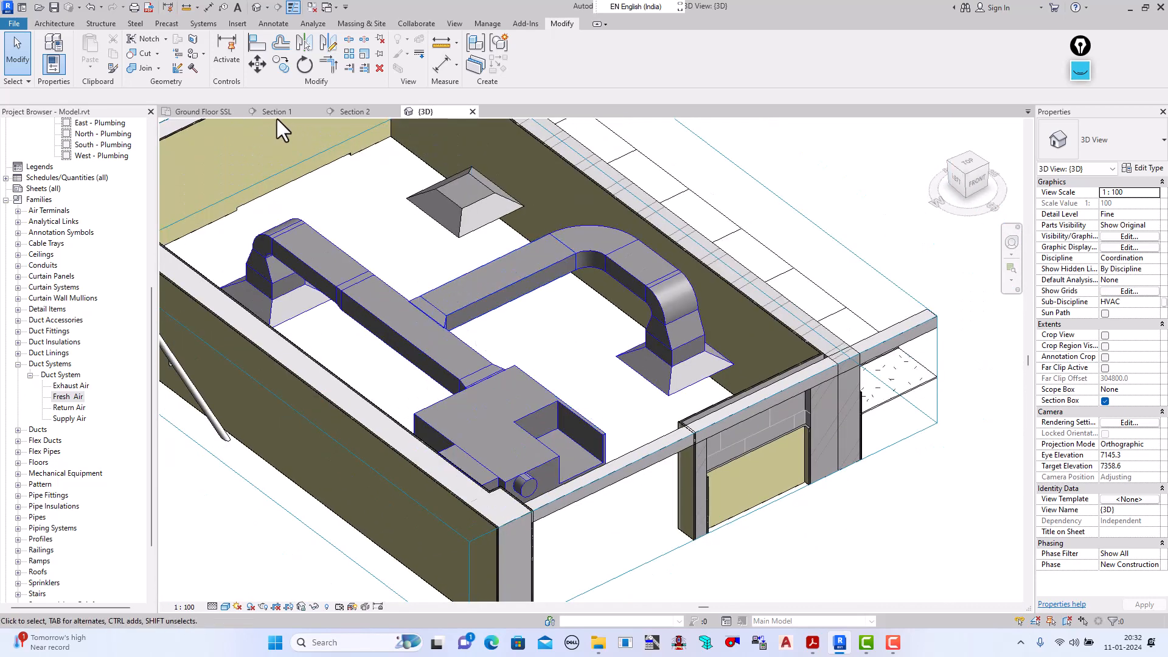
Step: Return to the Ground Floor SSL plan and review Room-4's ducts within the whole floor layout
{"action": "left_click", "coordinate": [203, 112]}
{"action": "scroll", "coordinate": [463, 323], "scroll_direction": "down", "scroll_amount": 5}
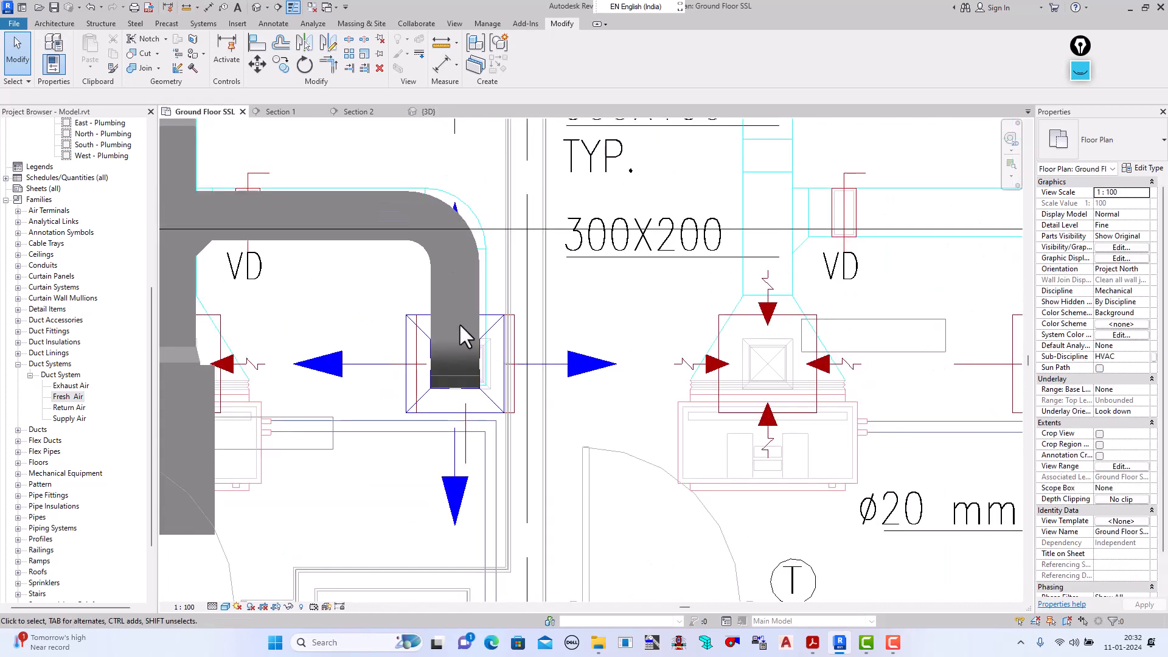
{"action": "key", "text": "Tab"}
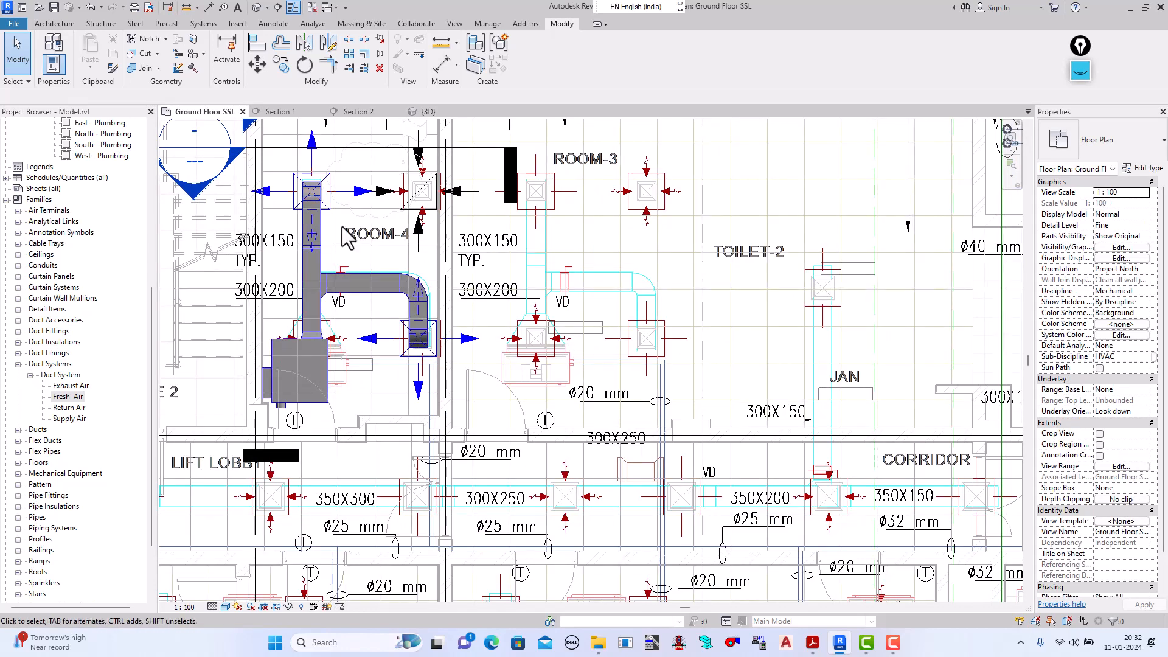
{"action": "left_click", "coordinate": [307, 316]}
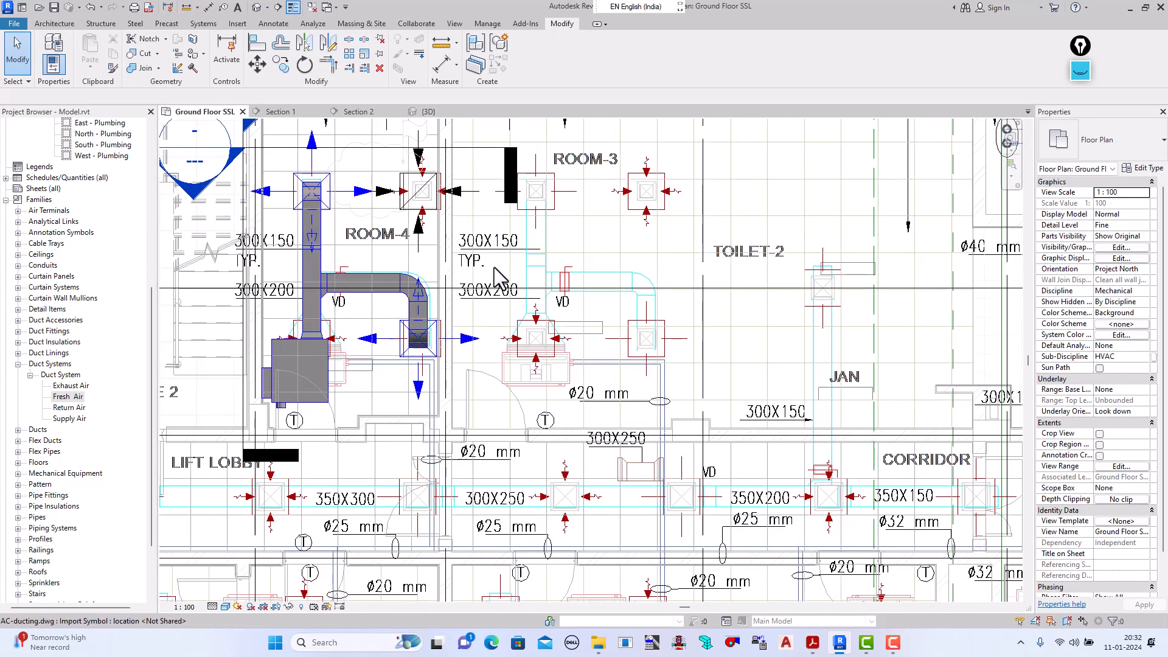
{"action": "scroll", "coordinate": [494, 266], "scroll_direction": "down", "scroll_amount": 3}
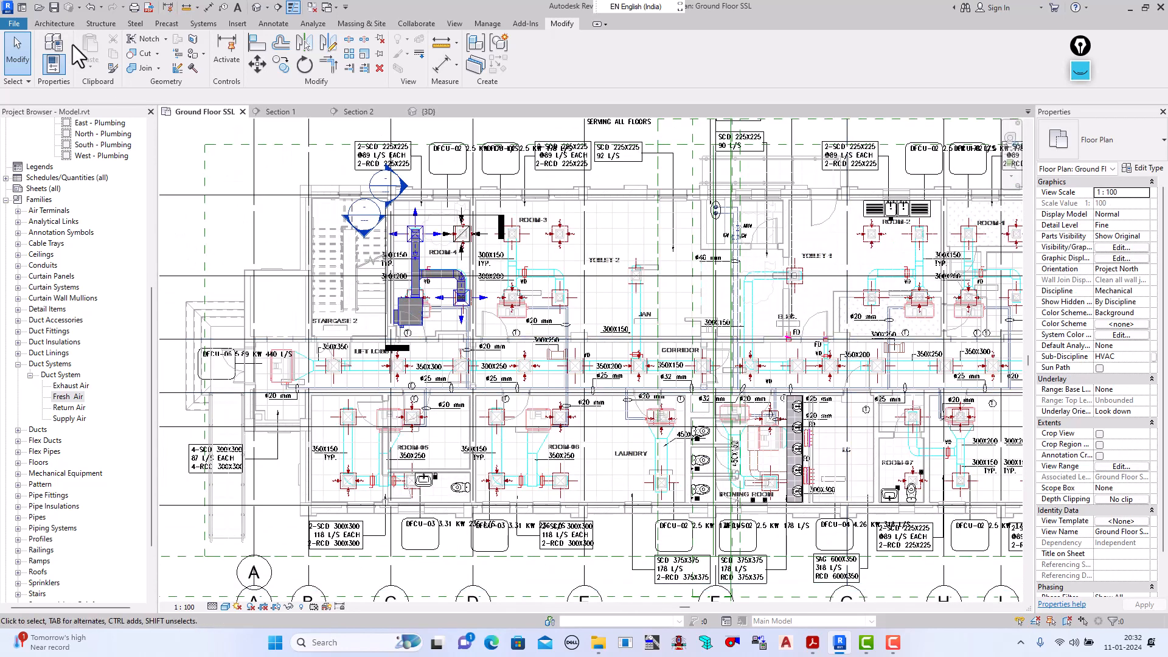
Step: Save a copy of the project as Hvac Modelling in the Revit File folder, keeping the default file save options
{"action": "left_click", "coordinate": [13, 24]}
{"action": "mouse_move", "coordinate": [51, 169]}
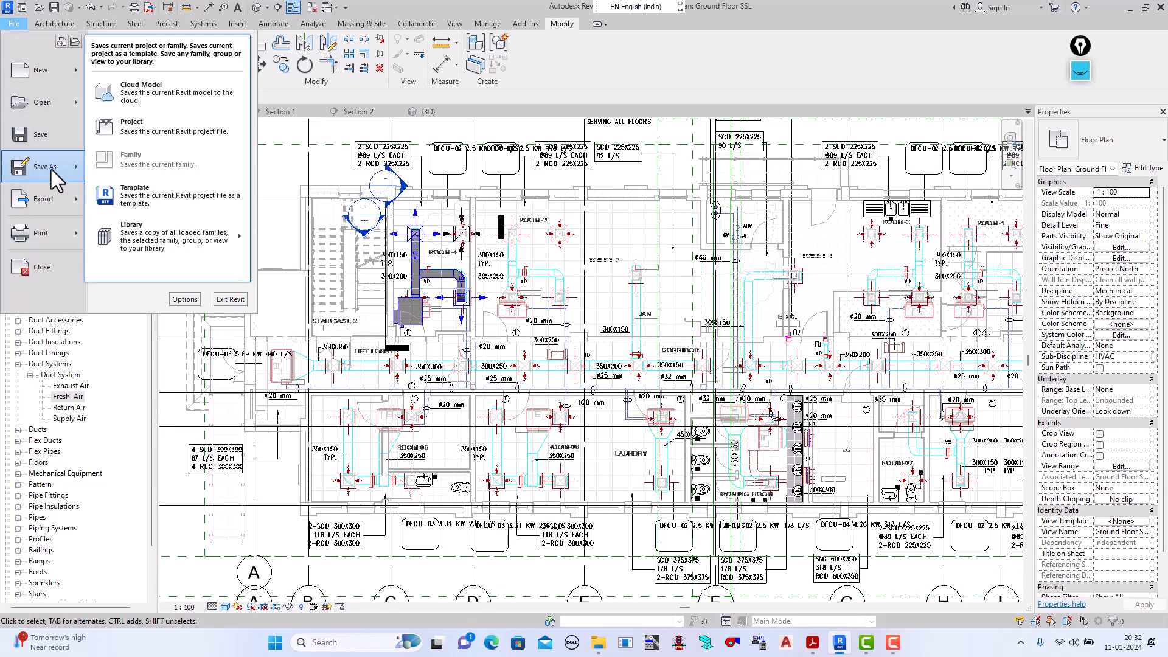
{"action": "left_click", "coordinate": [162, 126]}
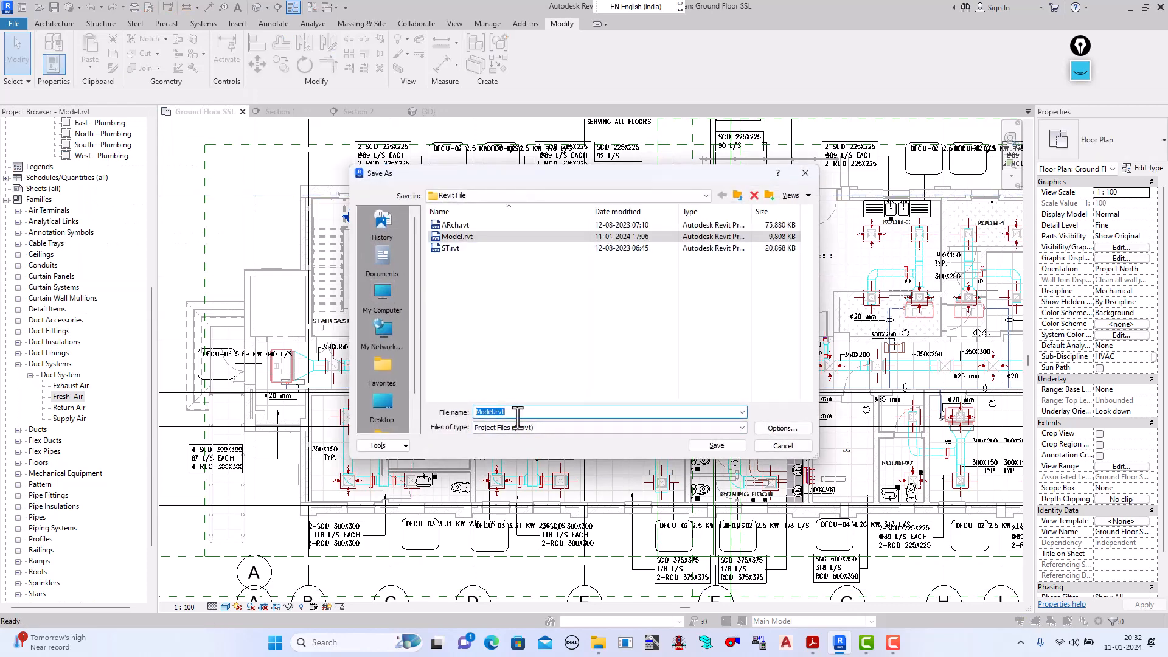
{"action": "type", "text": "Hvac"}
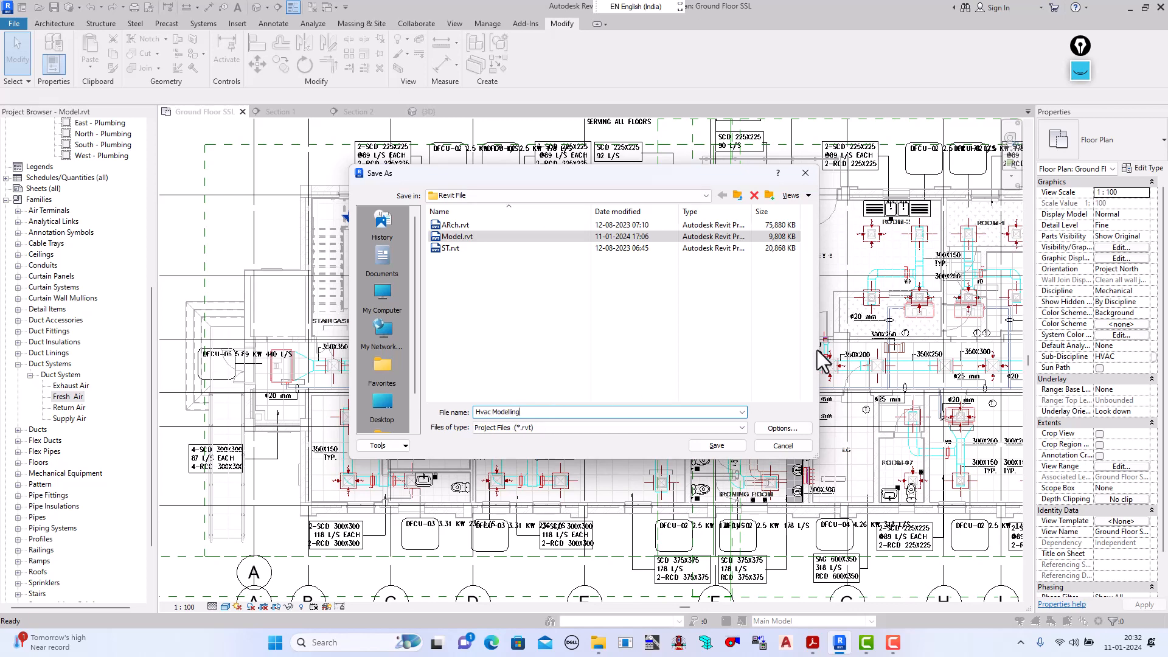
{"action": "left_click", "coordinate": [782, 427]}
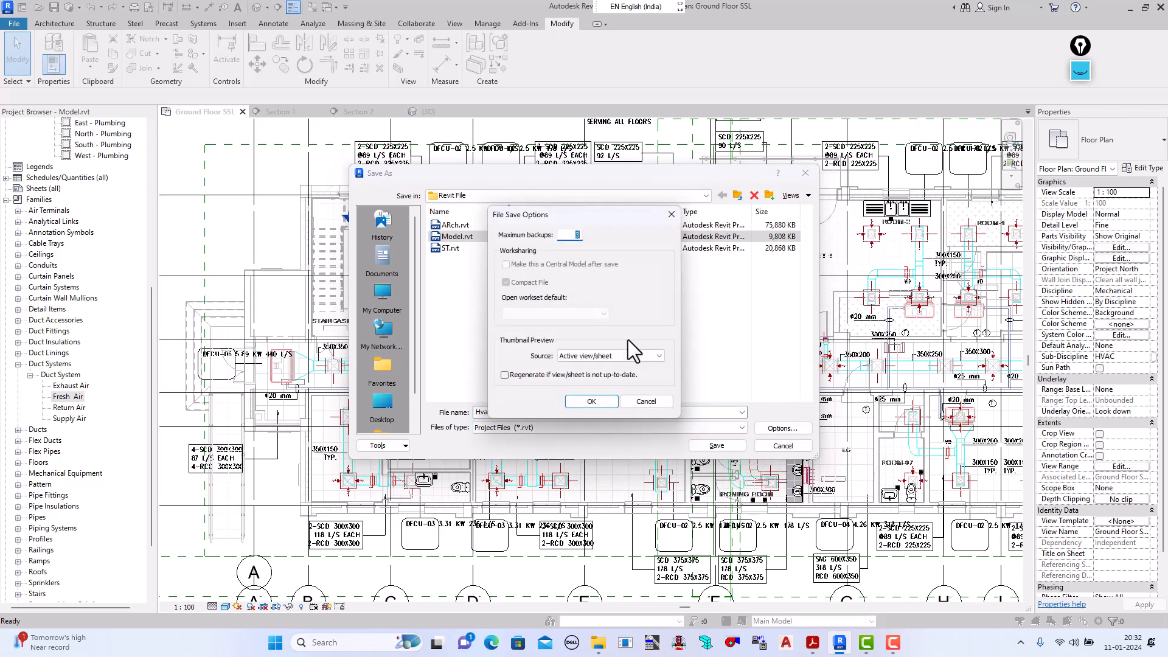
{"action": "left_click", "coordinate": [606, 401]}
{"action": "left_click", "coordinate": [709, 445]}
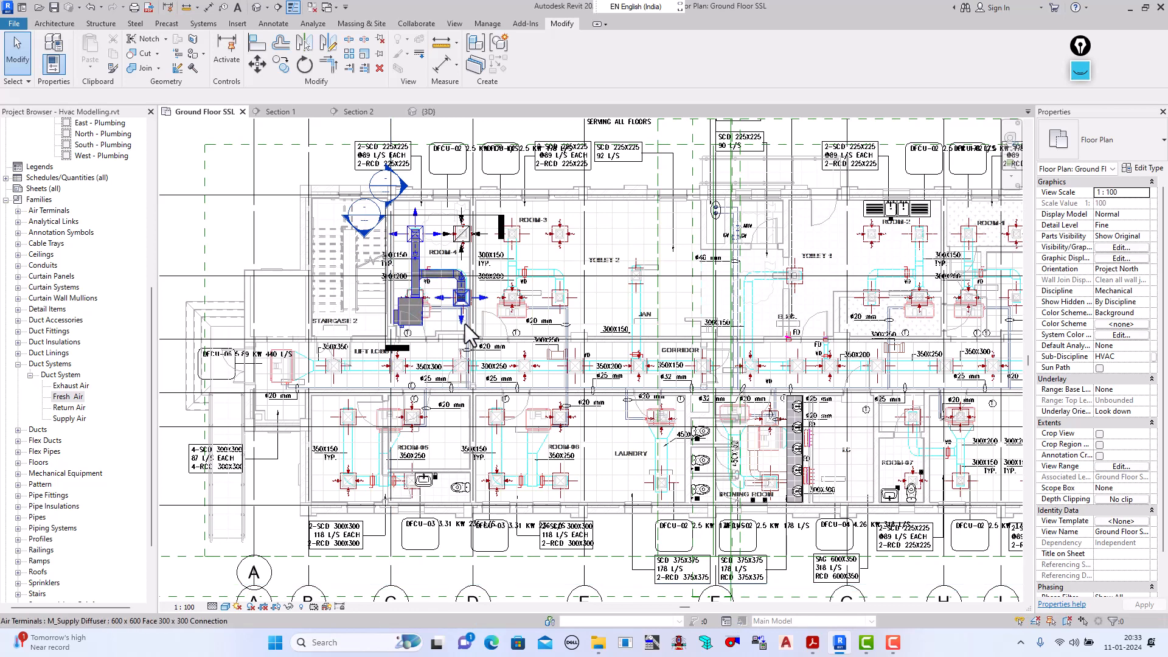
{"action": "scroll", "coordinate": [465, 324], "scroll_direction": "up", "scroll_amount": 2}
{"action": "scroll", "coordinate": [402, 283], "scroll_direction": "down", "scroll_amount": 4}
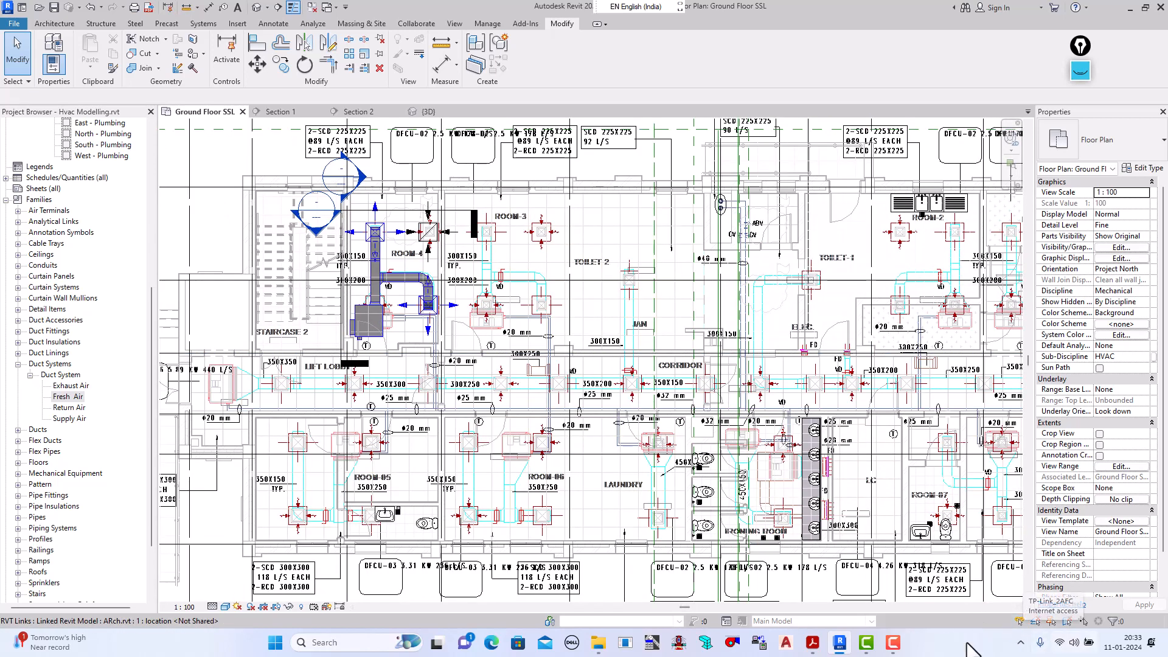
{"action": "mouse_move", "coordinate": [897, 640]}
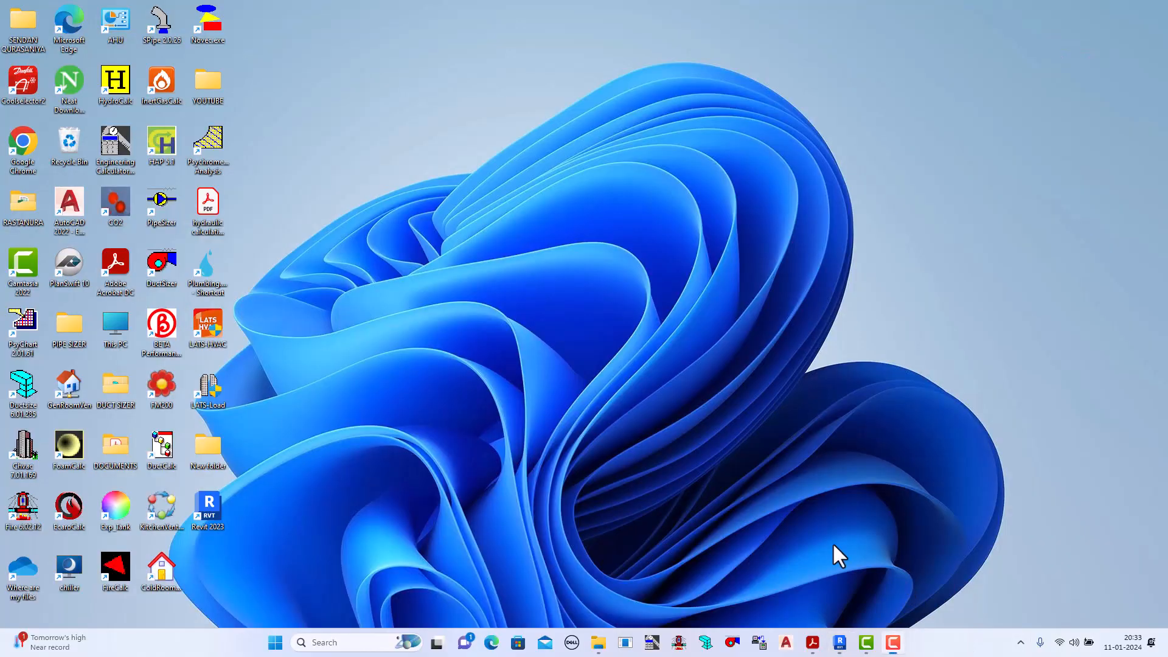